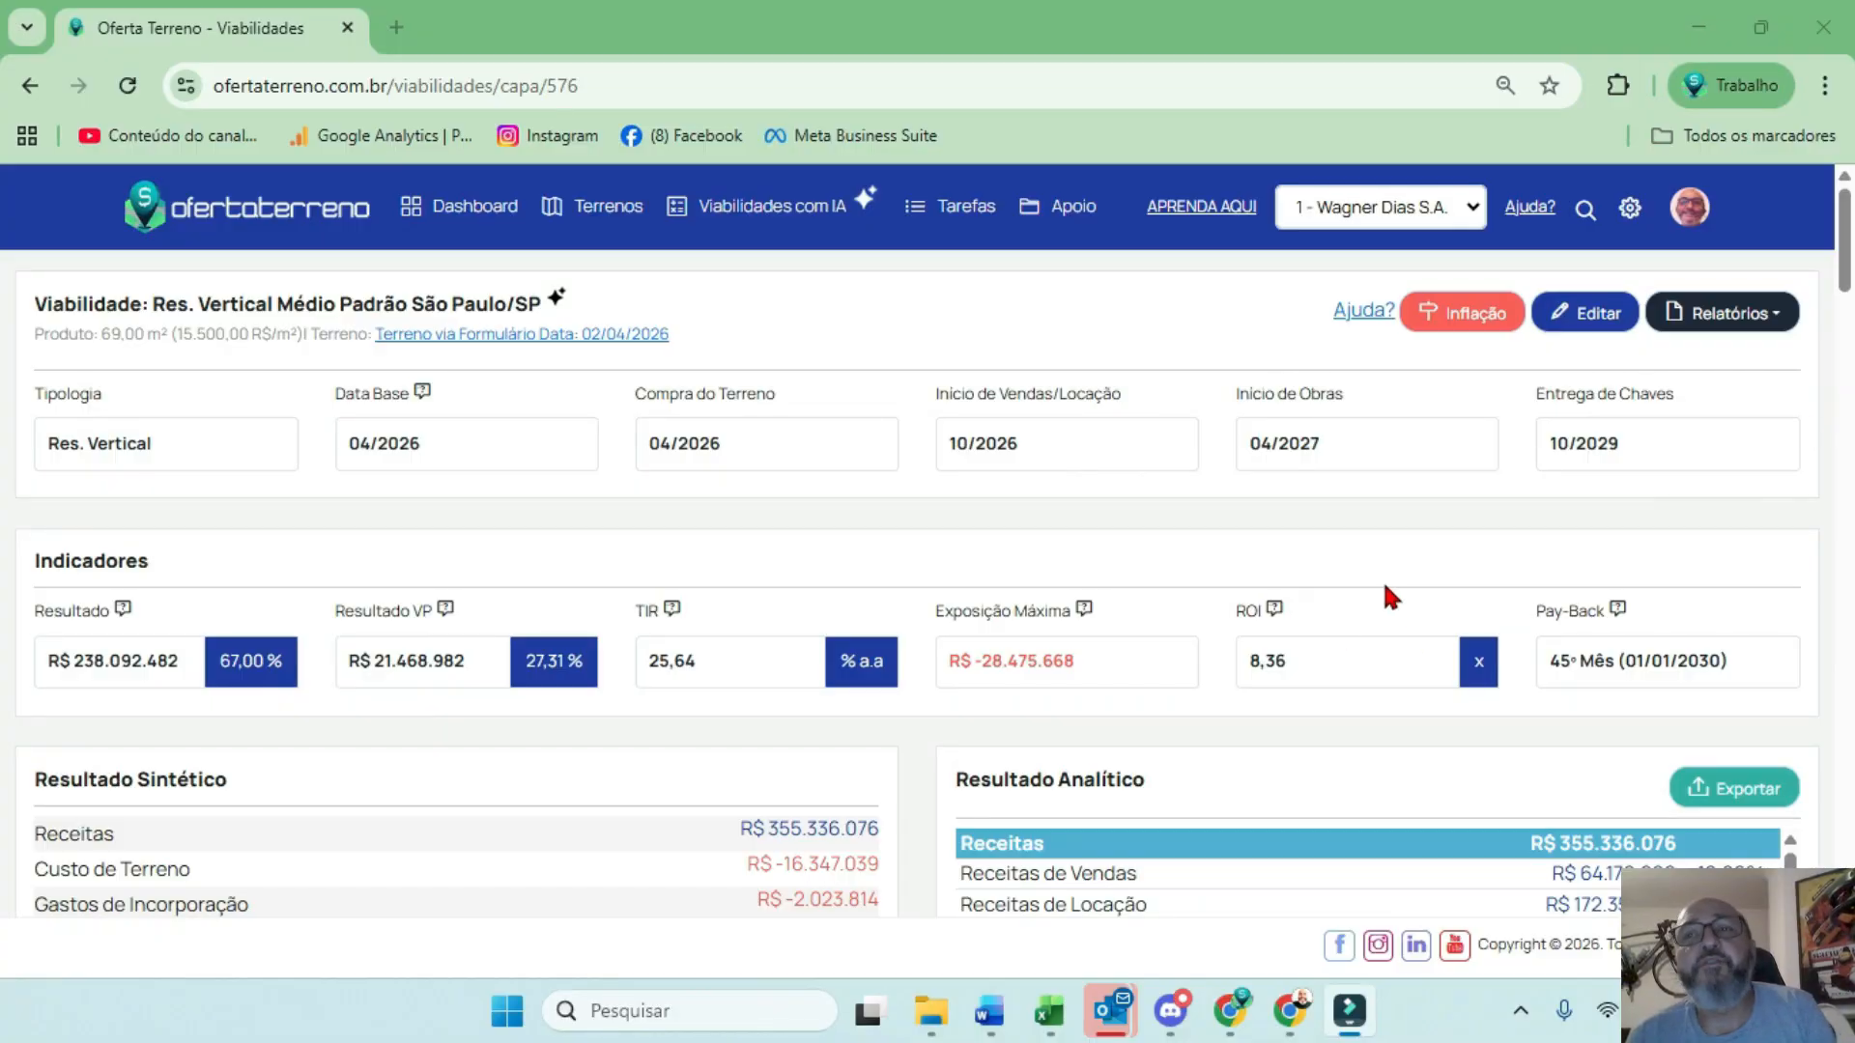
# Review the sales and rental revenue lines in the Resultado Analítico of the feasibility study
pyautogui.scroll(-5, 1386, 595)
pyautogui.scroll(-5, 1383, 605)
pyautogui.scroll(15, 1384, 605)
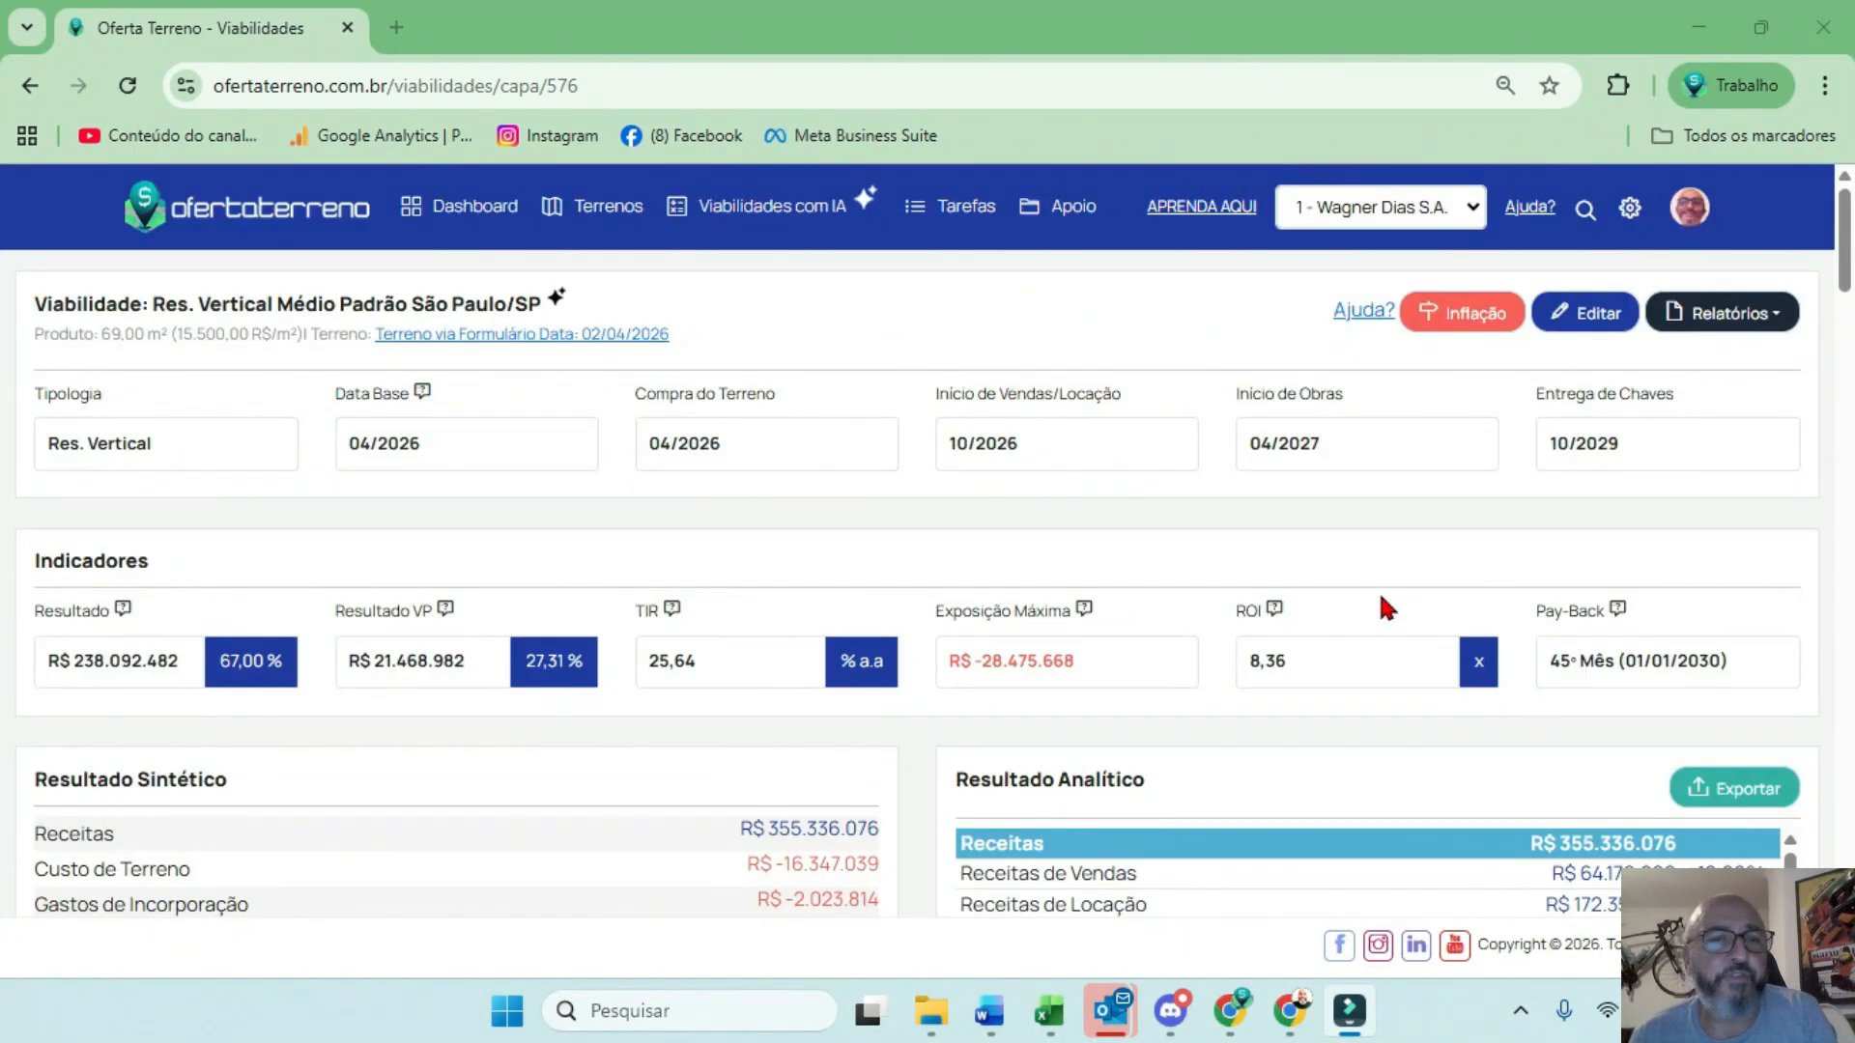
pyautogui.scroll(-3, 1191, 710)
pyautogui.moveTo(1172, 605); pyautogui.dragTo(961, 611)
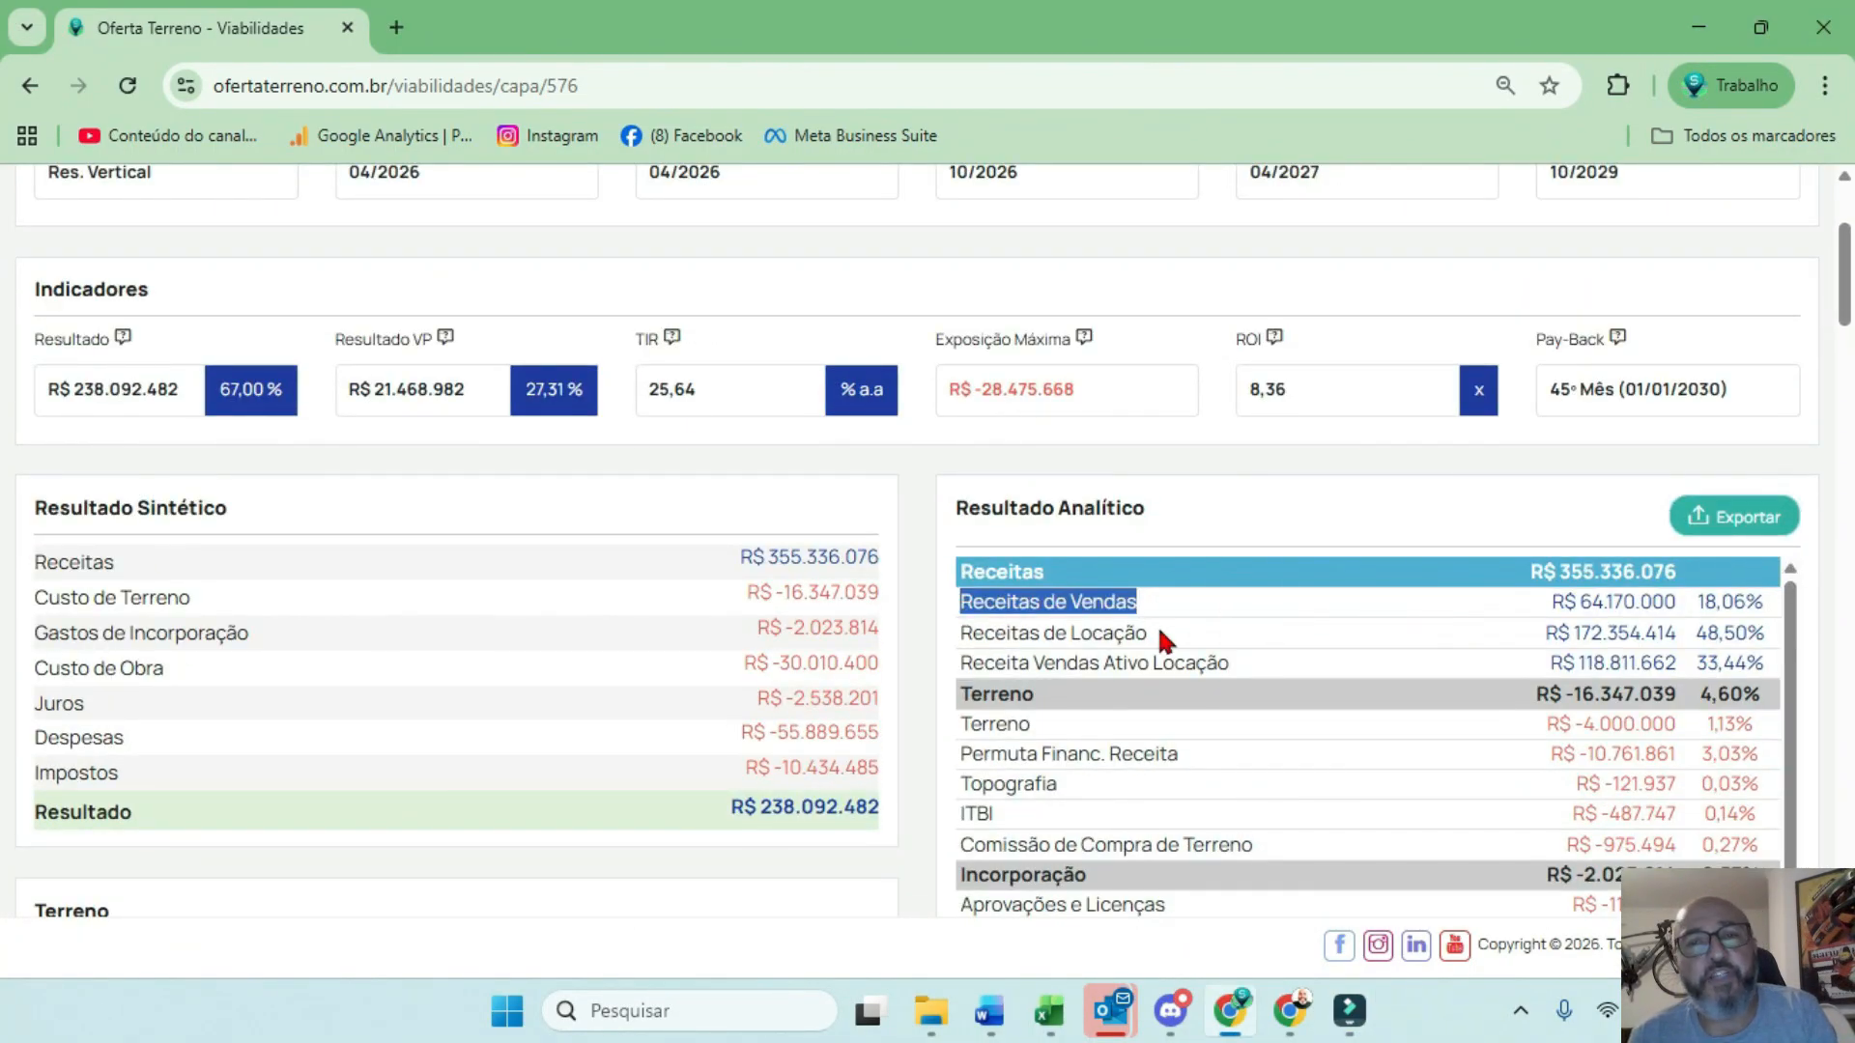
pyautogui.moveTo(1166, 640); pyautogui.dragTo(641, 624)
# Examine the Terreno table's amounts for Valor Pago, Permuta Física, Permuta Financeira Receita and Yield Permuta Física - Locação
pyautogui.scroll(-5, 585, 620)
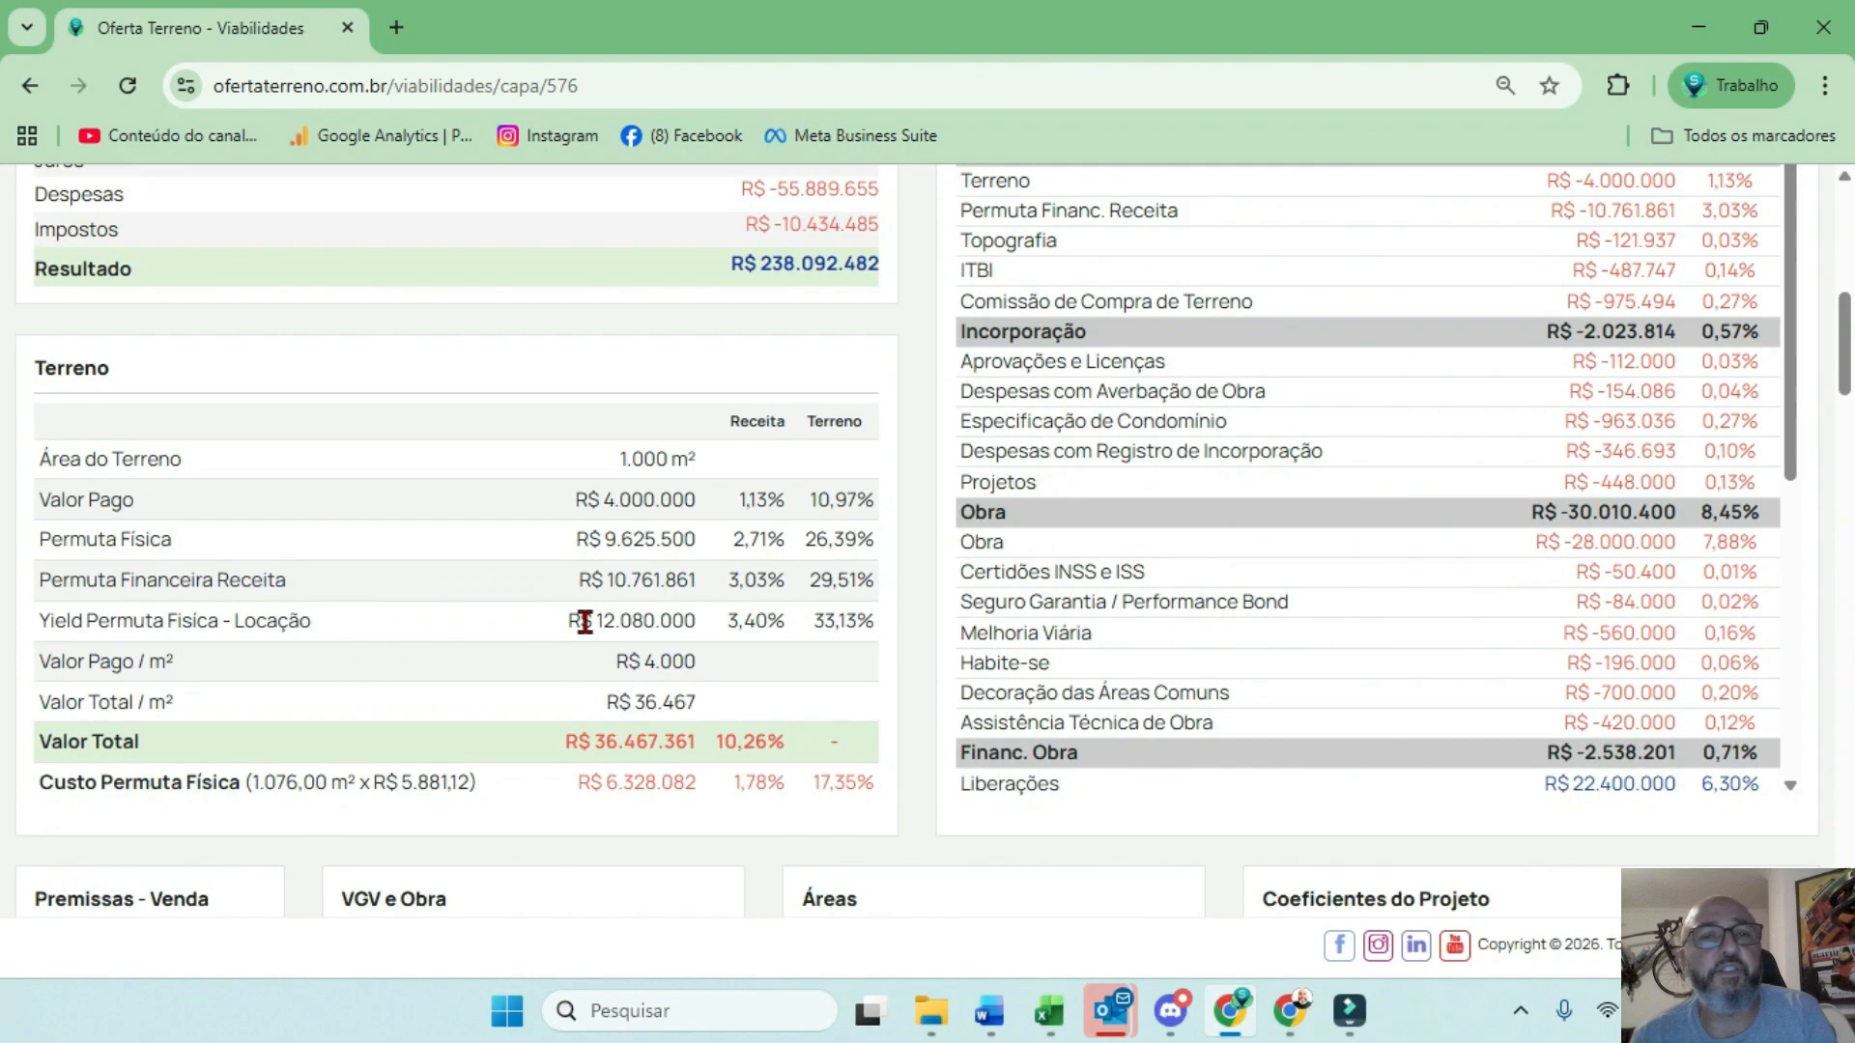
pyautogui.moveTo(557, 494); pyautogui.dragTo(700, 493)
pyautogui.moveTo(550, 528); pyautogui.dragTo(699, 531)
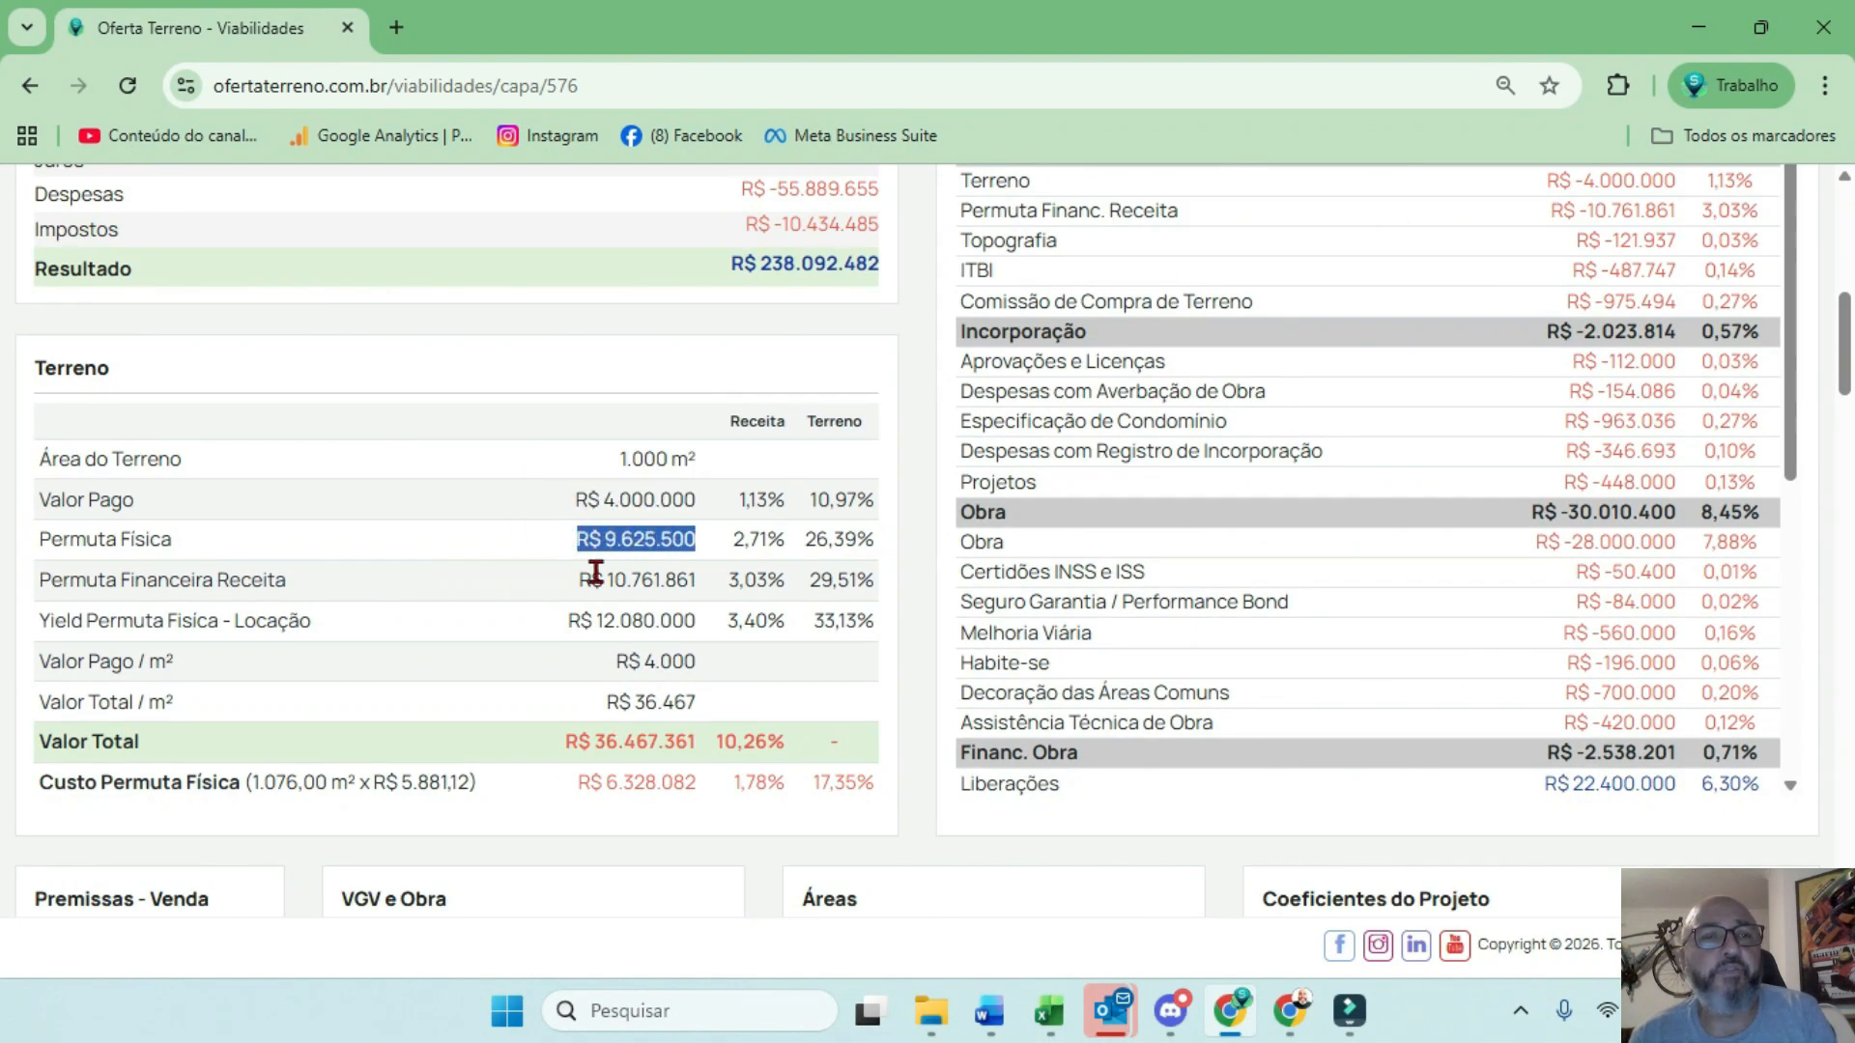
pyautogui.moveTo(591, 579); pyautogui.dragTo(727, 599)
pyautogui.moveTo(534, 616); pyautogui.dragTo(709, 619)
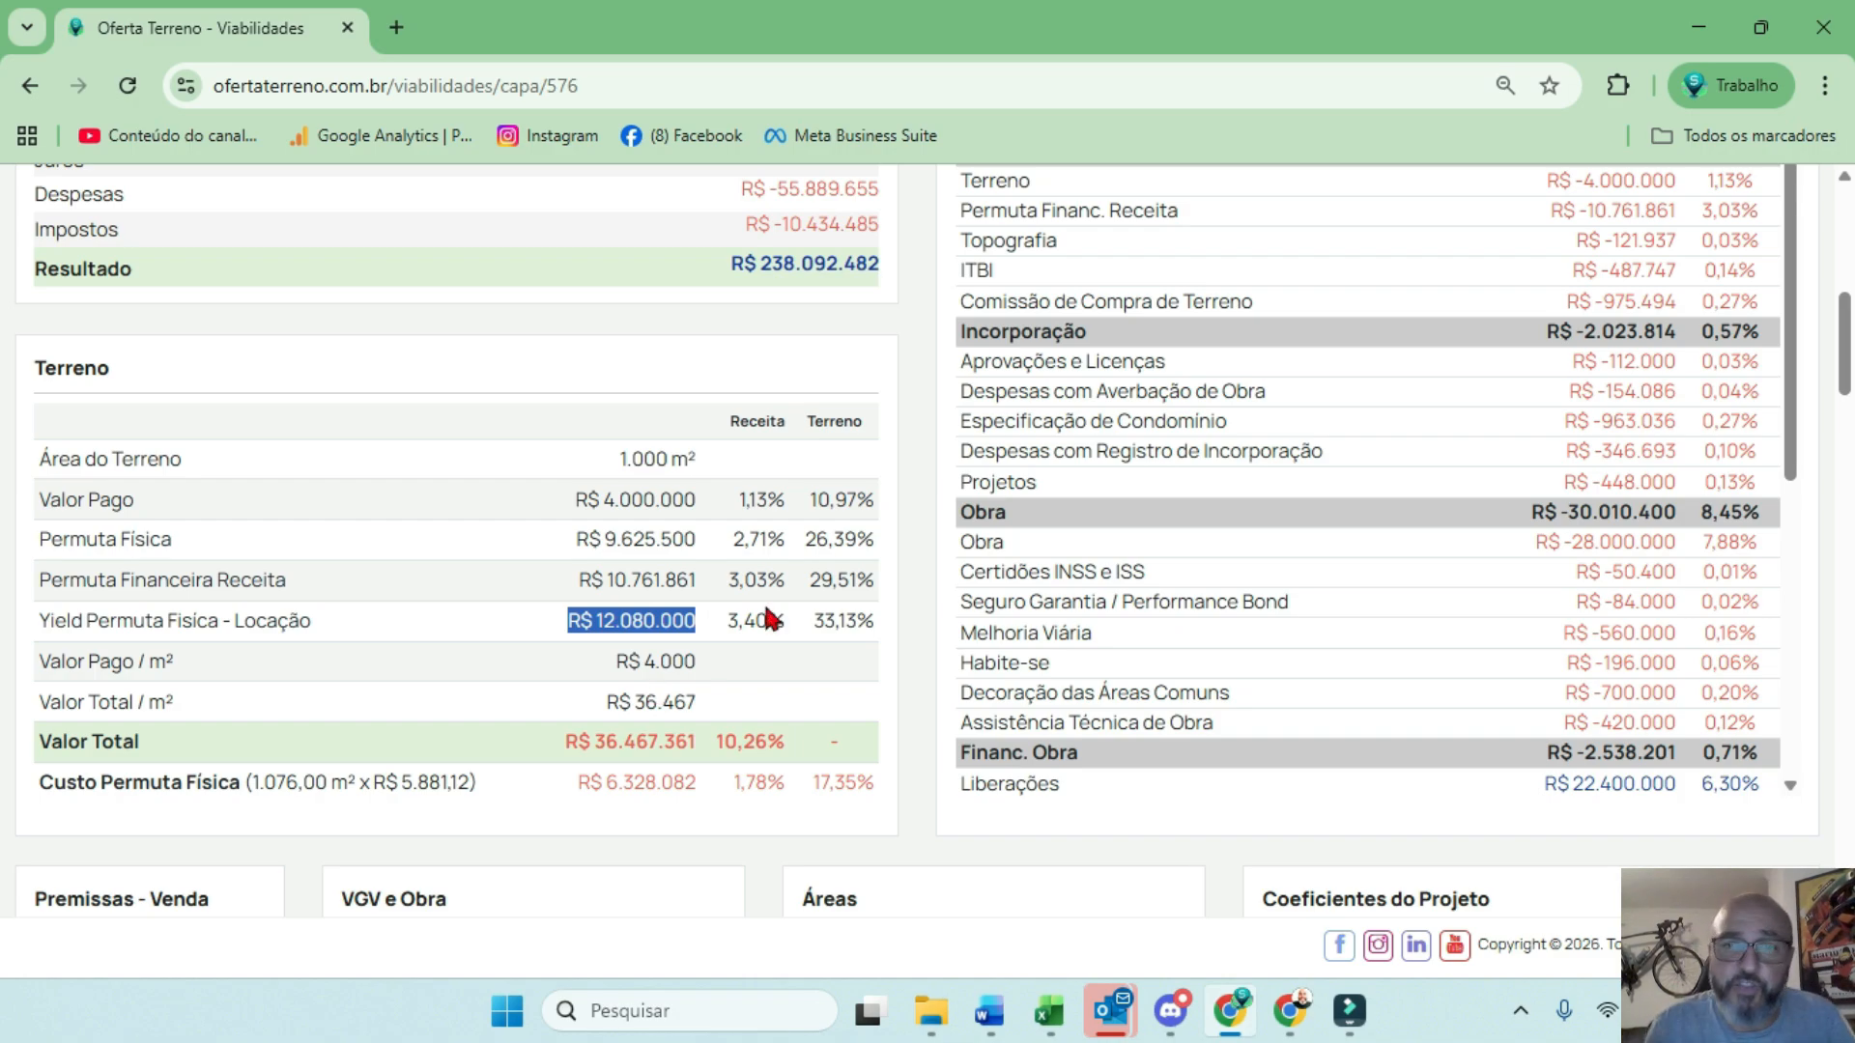
# View the payment tables of the Tipo, Salas Comerciais and Quartos Airbnb structures in the Empreendimento section, closing each one
pyautogui.scroll(-5, 1306, 591)
pyautogui.scroll(-15, 1106, 571)
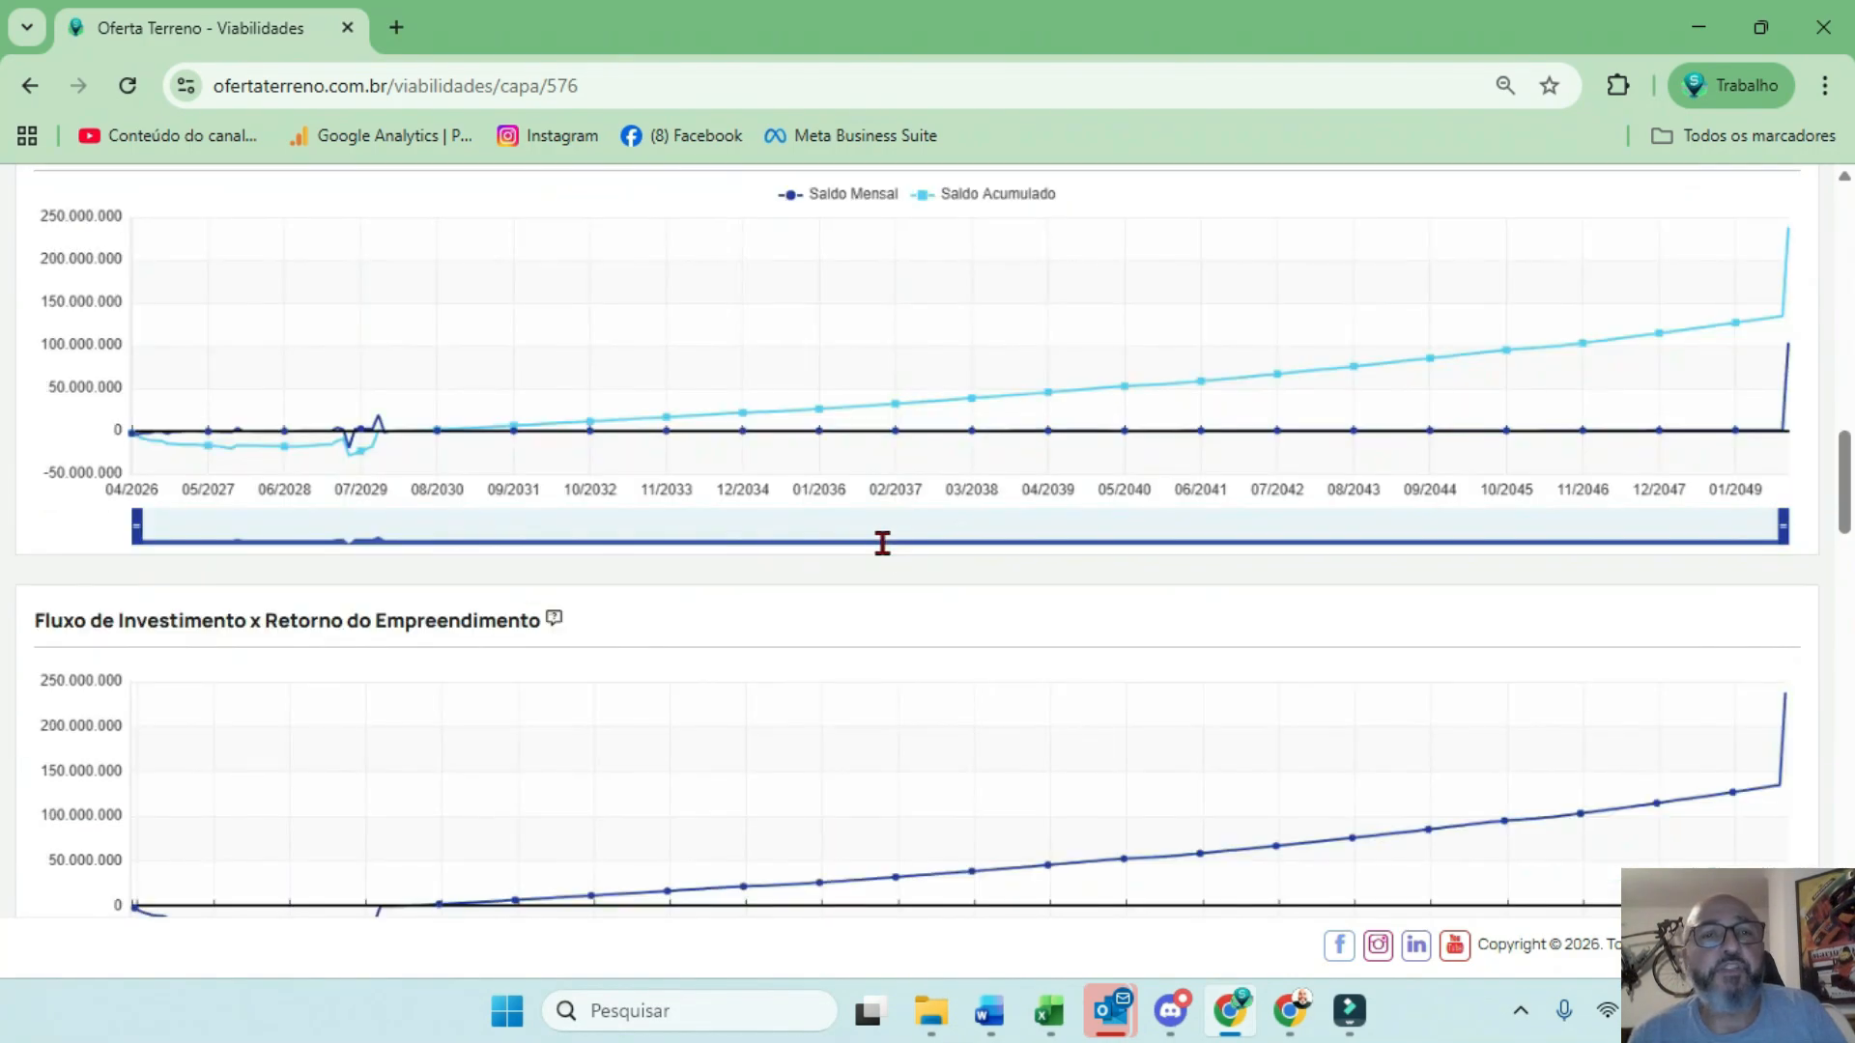
pyautogui.scroll(-4, 885, 553)
pyautogui.scroll(-3, 334, 519)
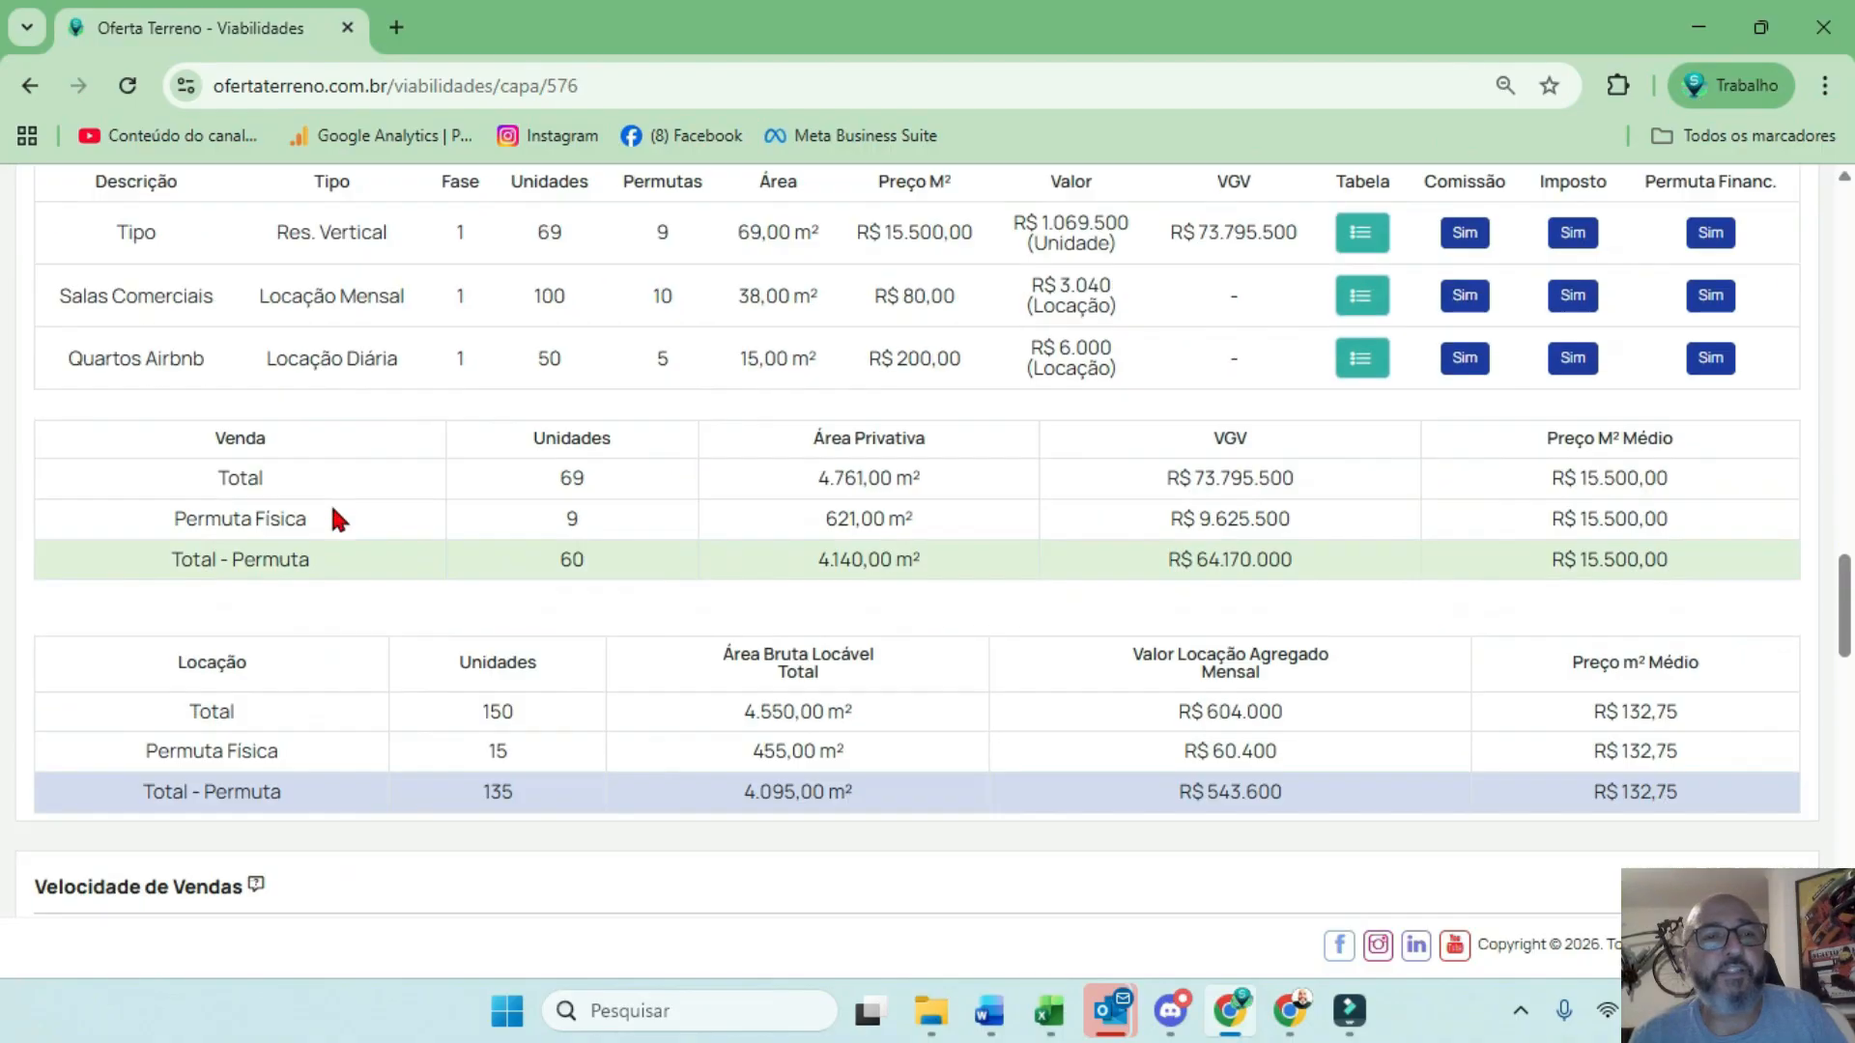
pyautogui.scroll(-4, 334, 522)
pyautogui.scroll(8, 342, 517)
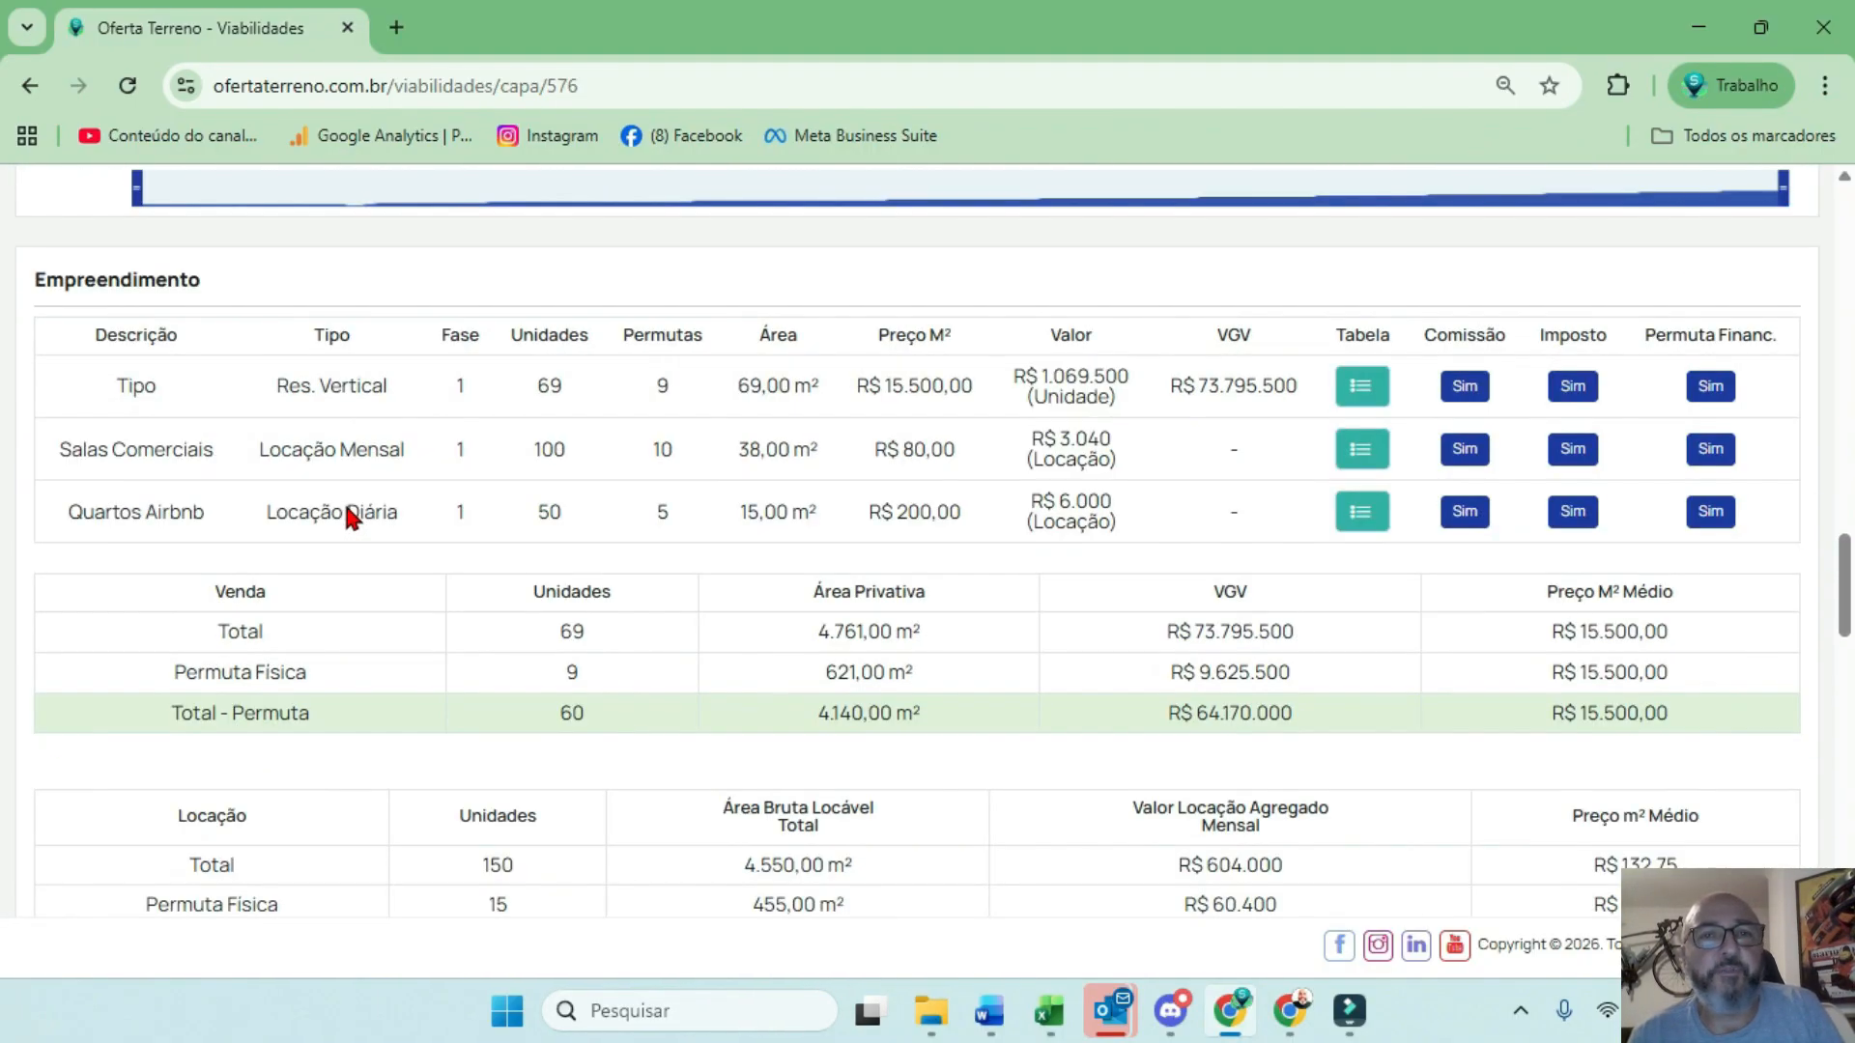
pyautogui.click(1359, 391)
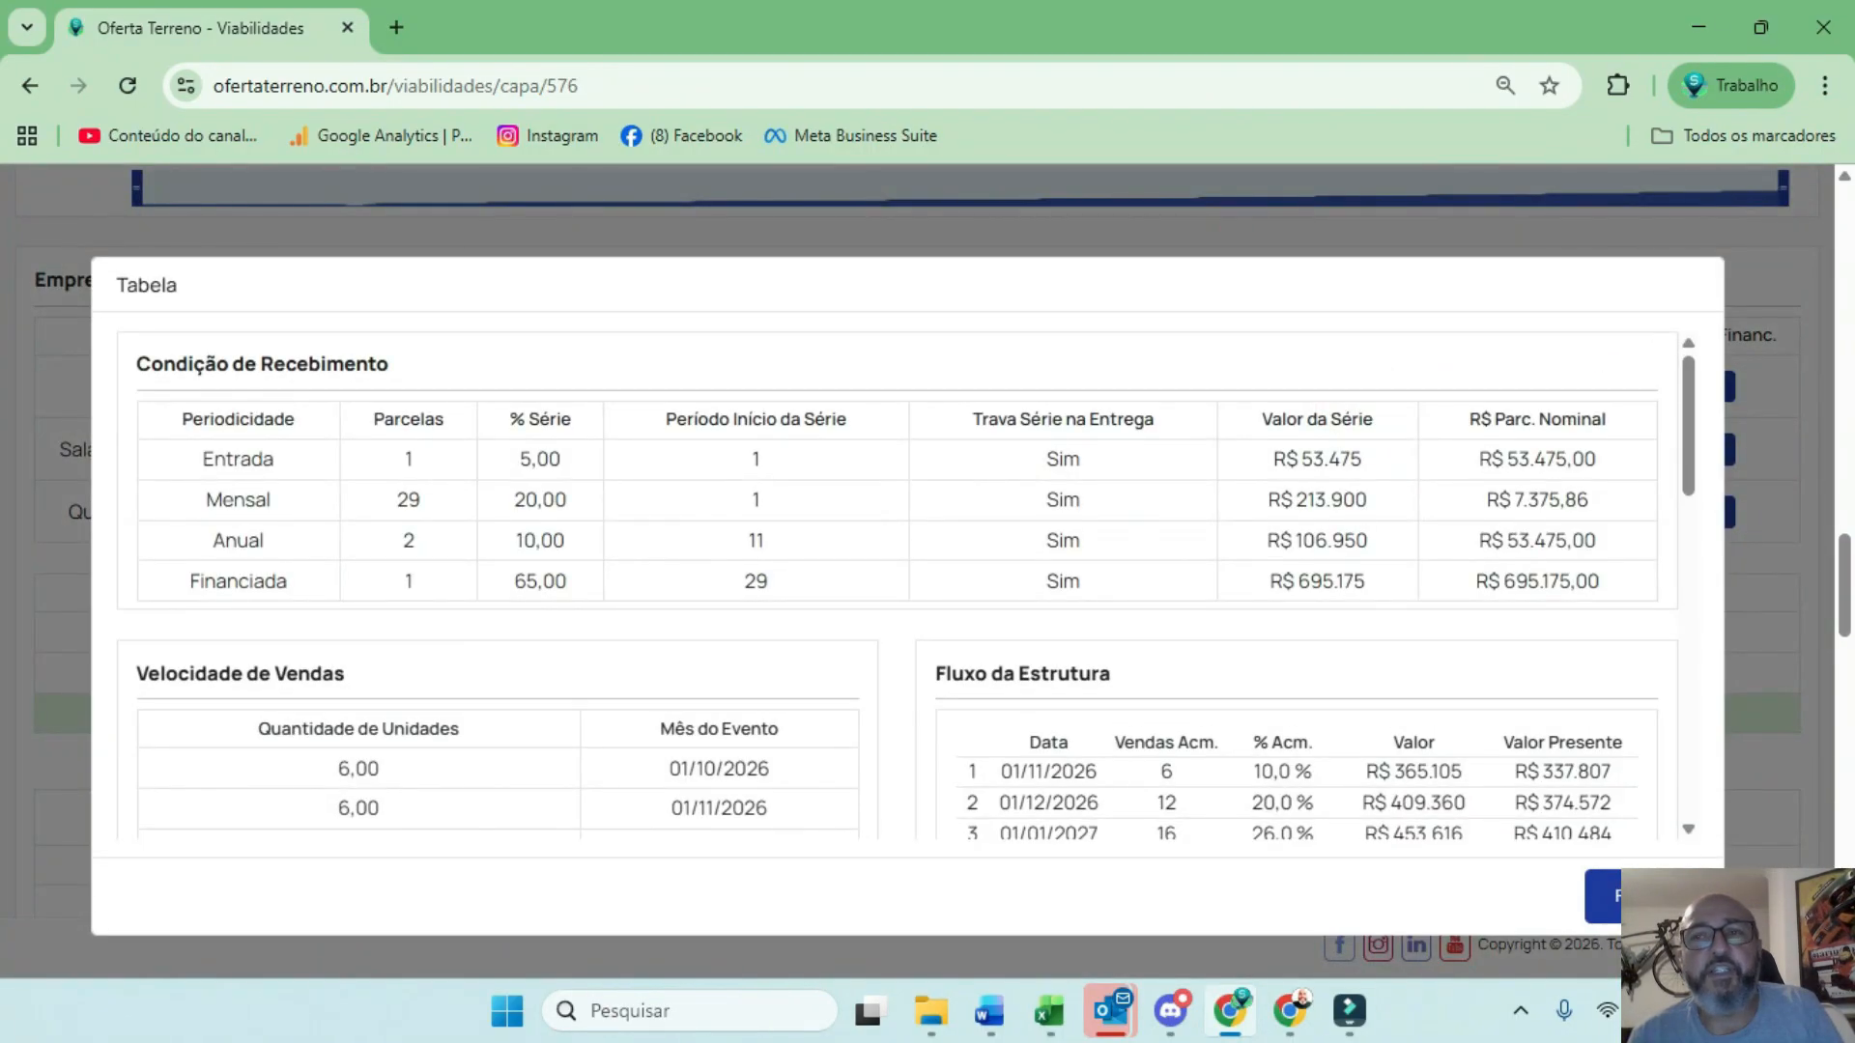
pyautogui.click(1817, 358)
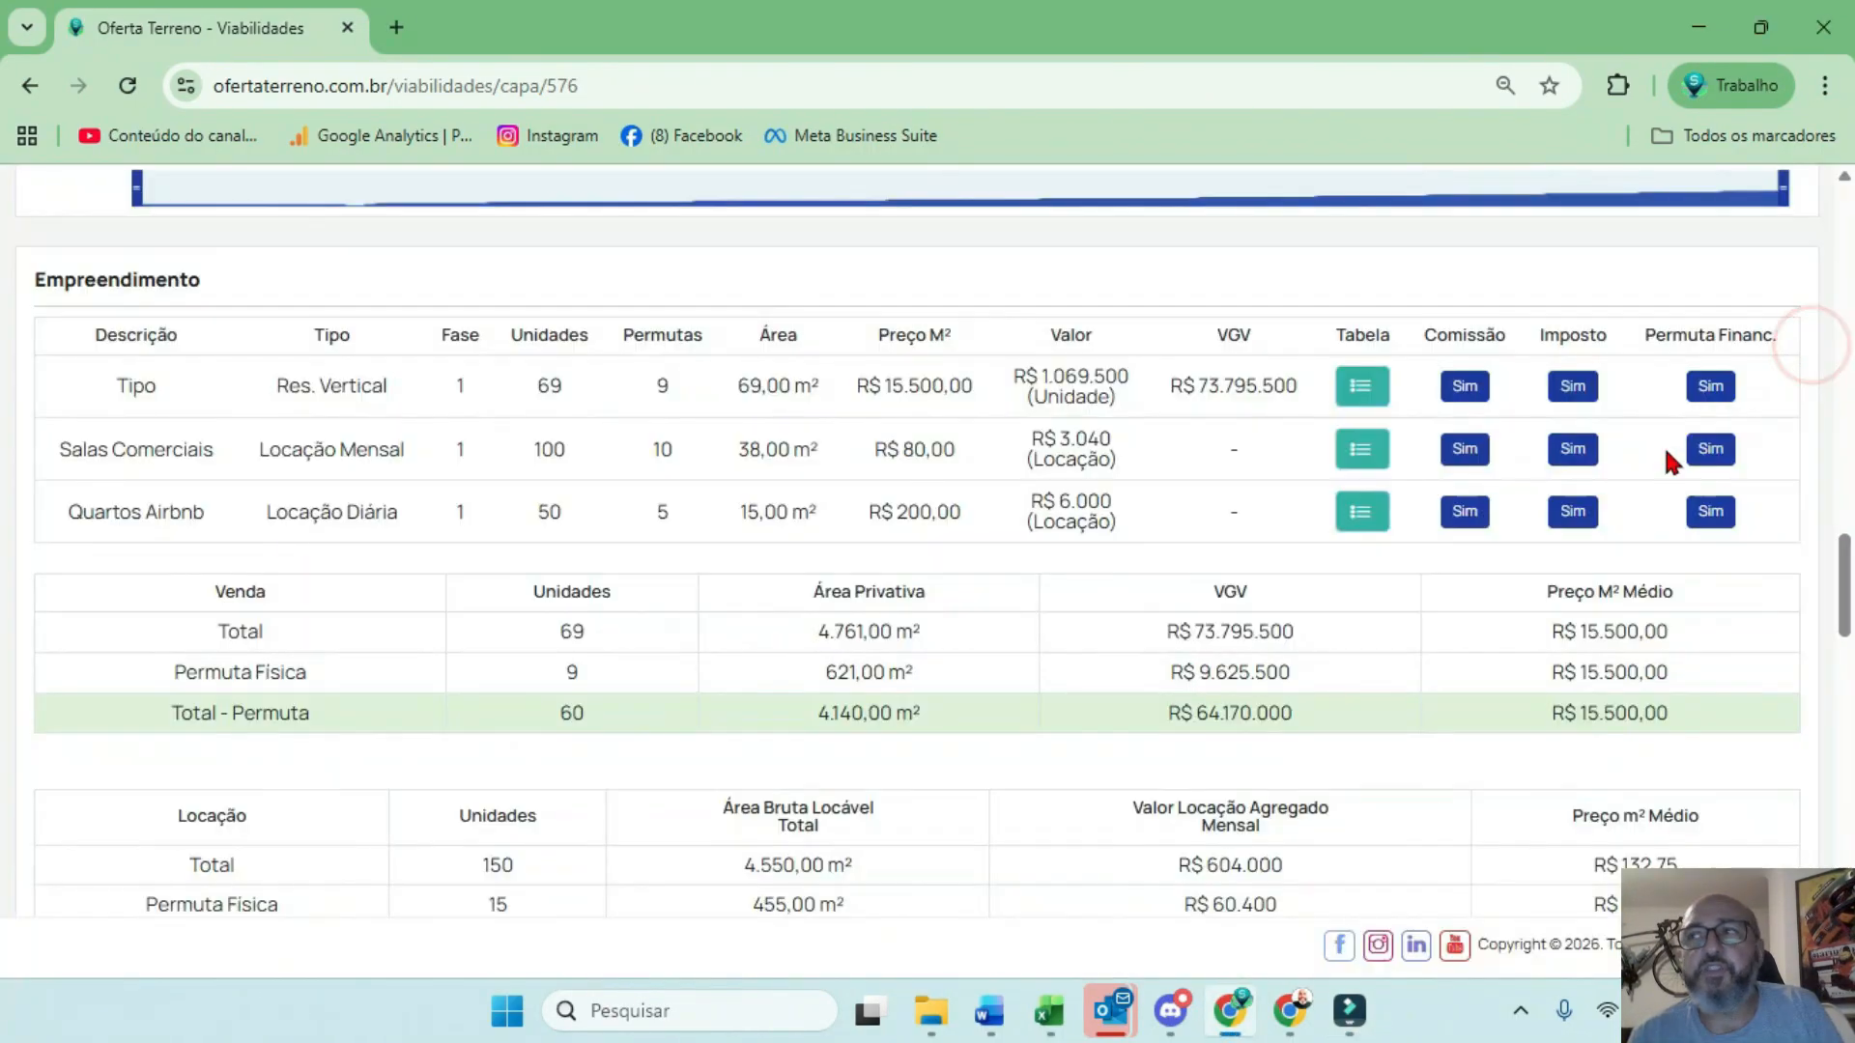
pyautogui.click(1385, 451)
pyautogui.click(1754, 334)
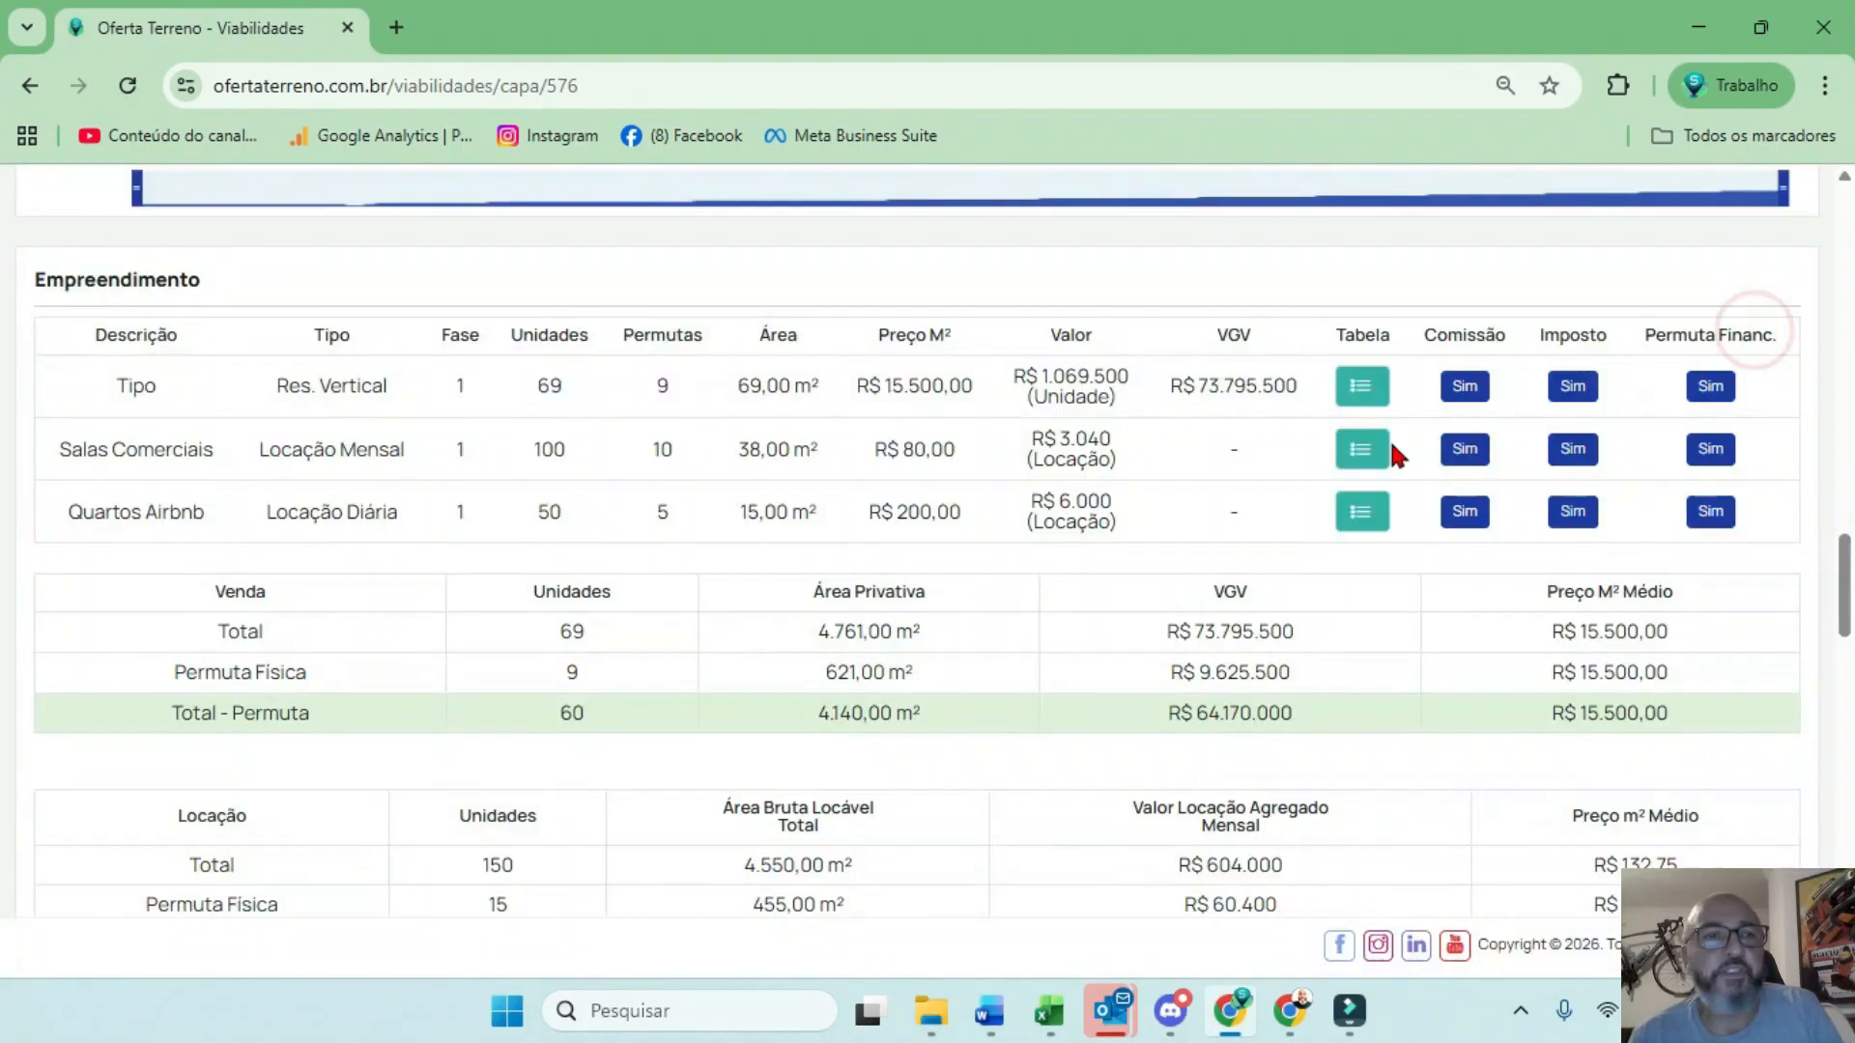
pyautogui.click(1365, 514)
pyautogui.click(1343, 218)
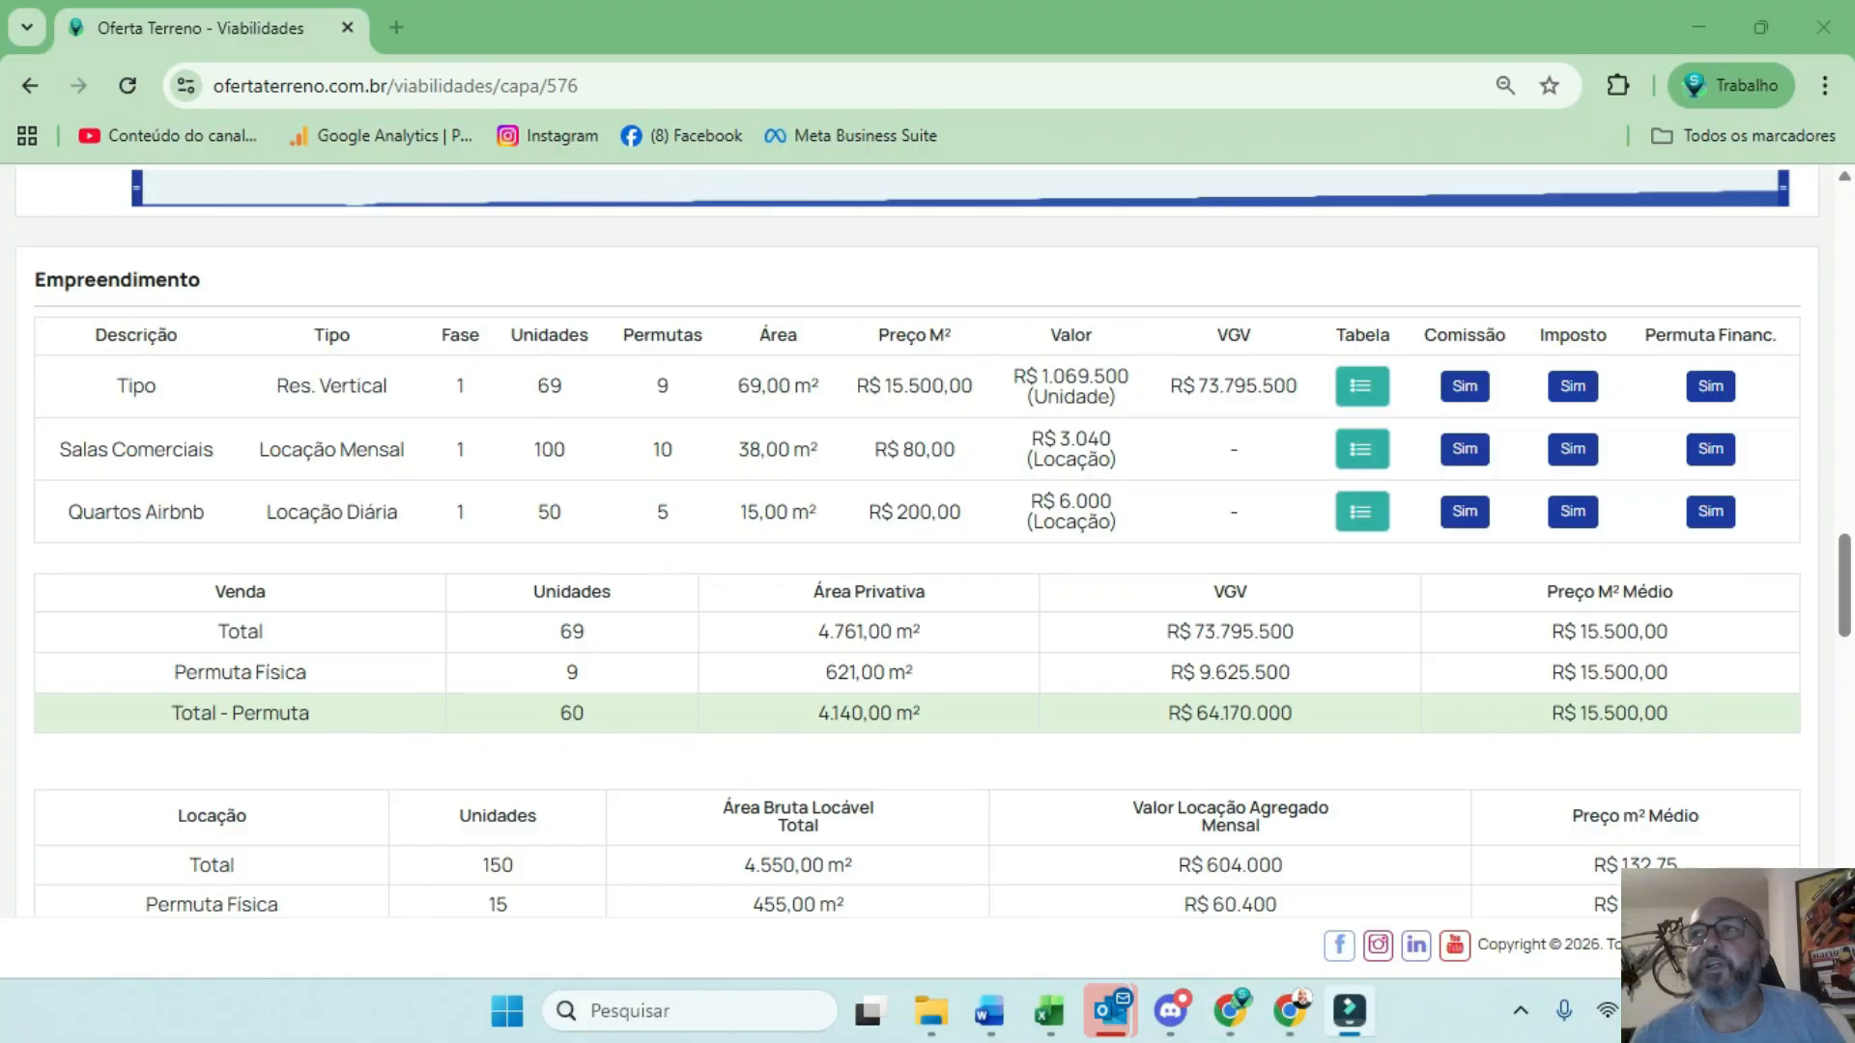
# Examine the Velocidade de Vendas and Velocidade de Ocupação charts and the Fluxo Analítico por Data table
pyautogui.scroll(-5, 960, 681)
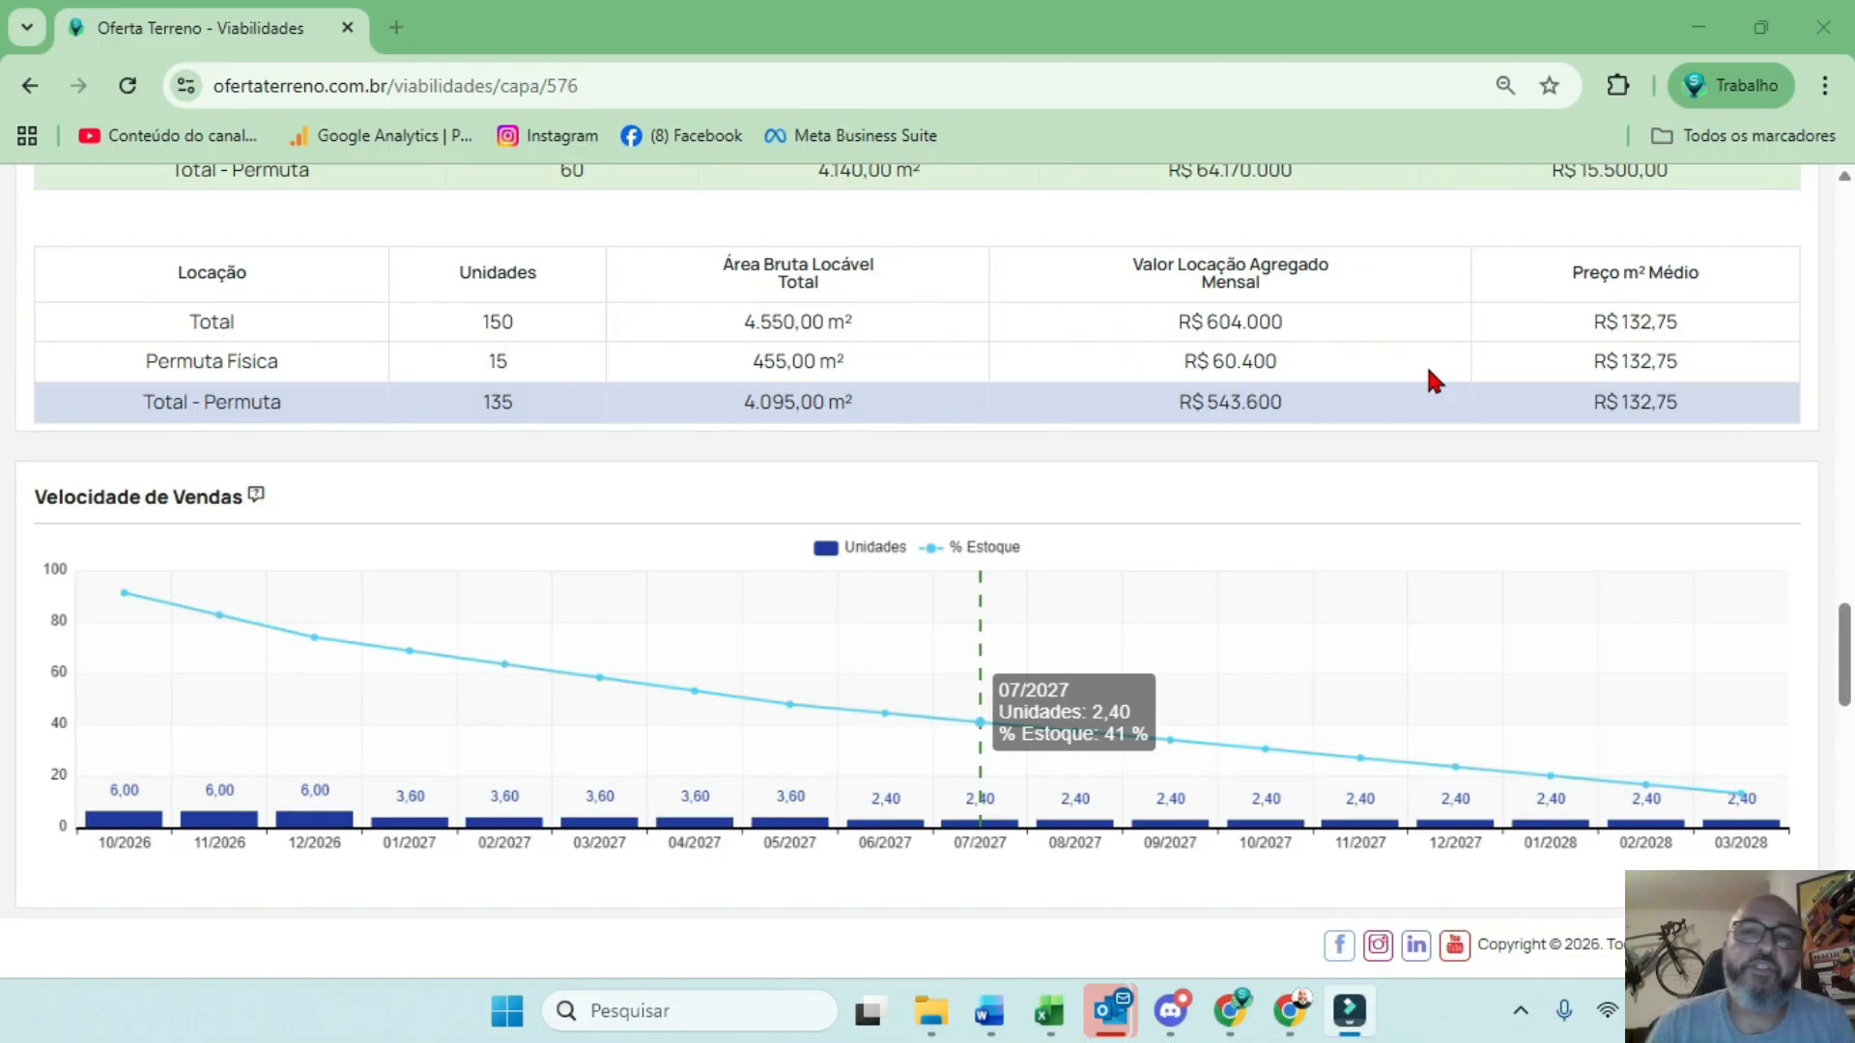
pyautogui.scroll(-10, 813, 512)
pyautogui.scroll(5, 813, 512)
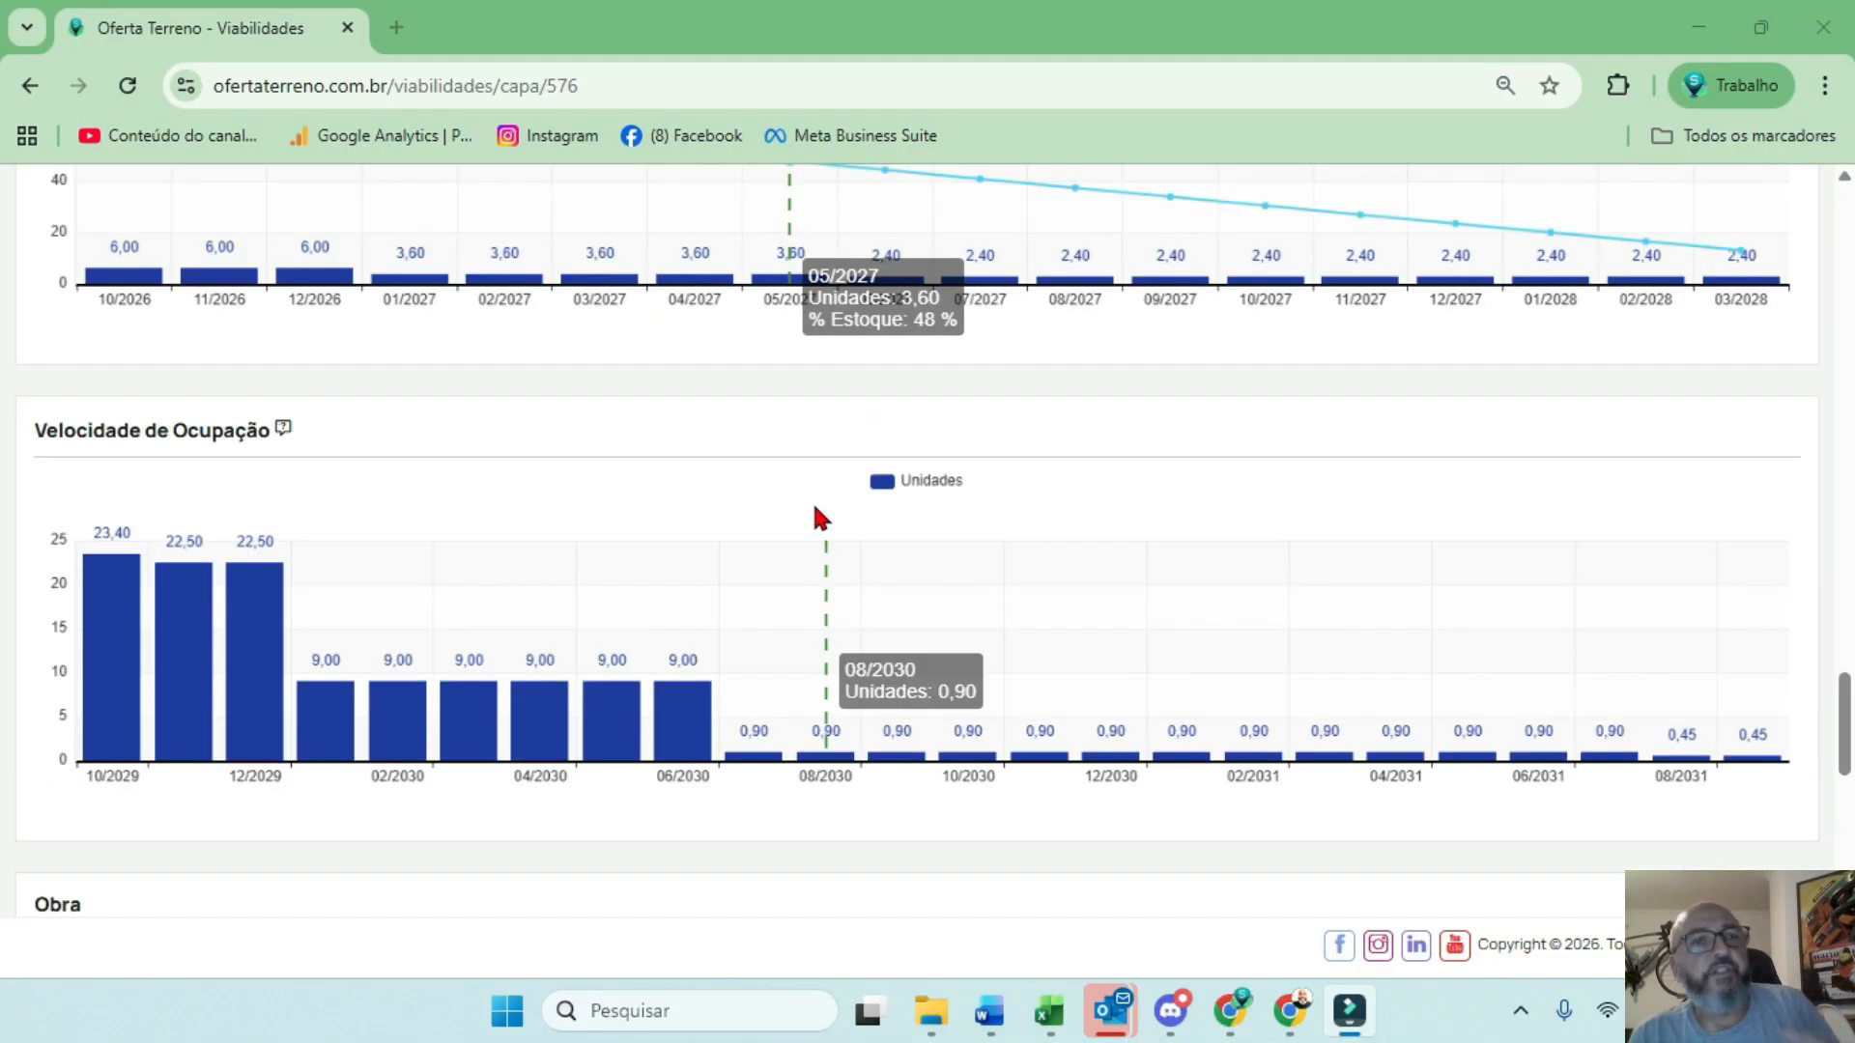
pyautogui.scroll(4, 199, 386)
pyautogui.scroll(-4, 228, 365)
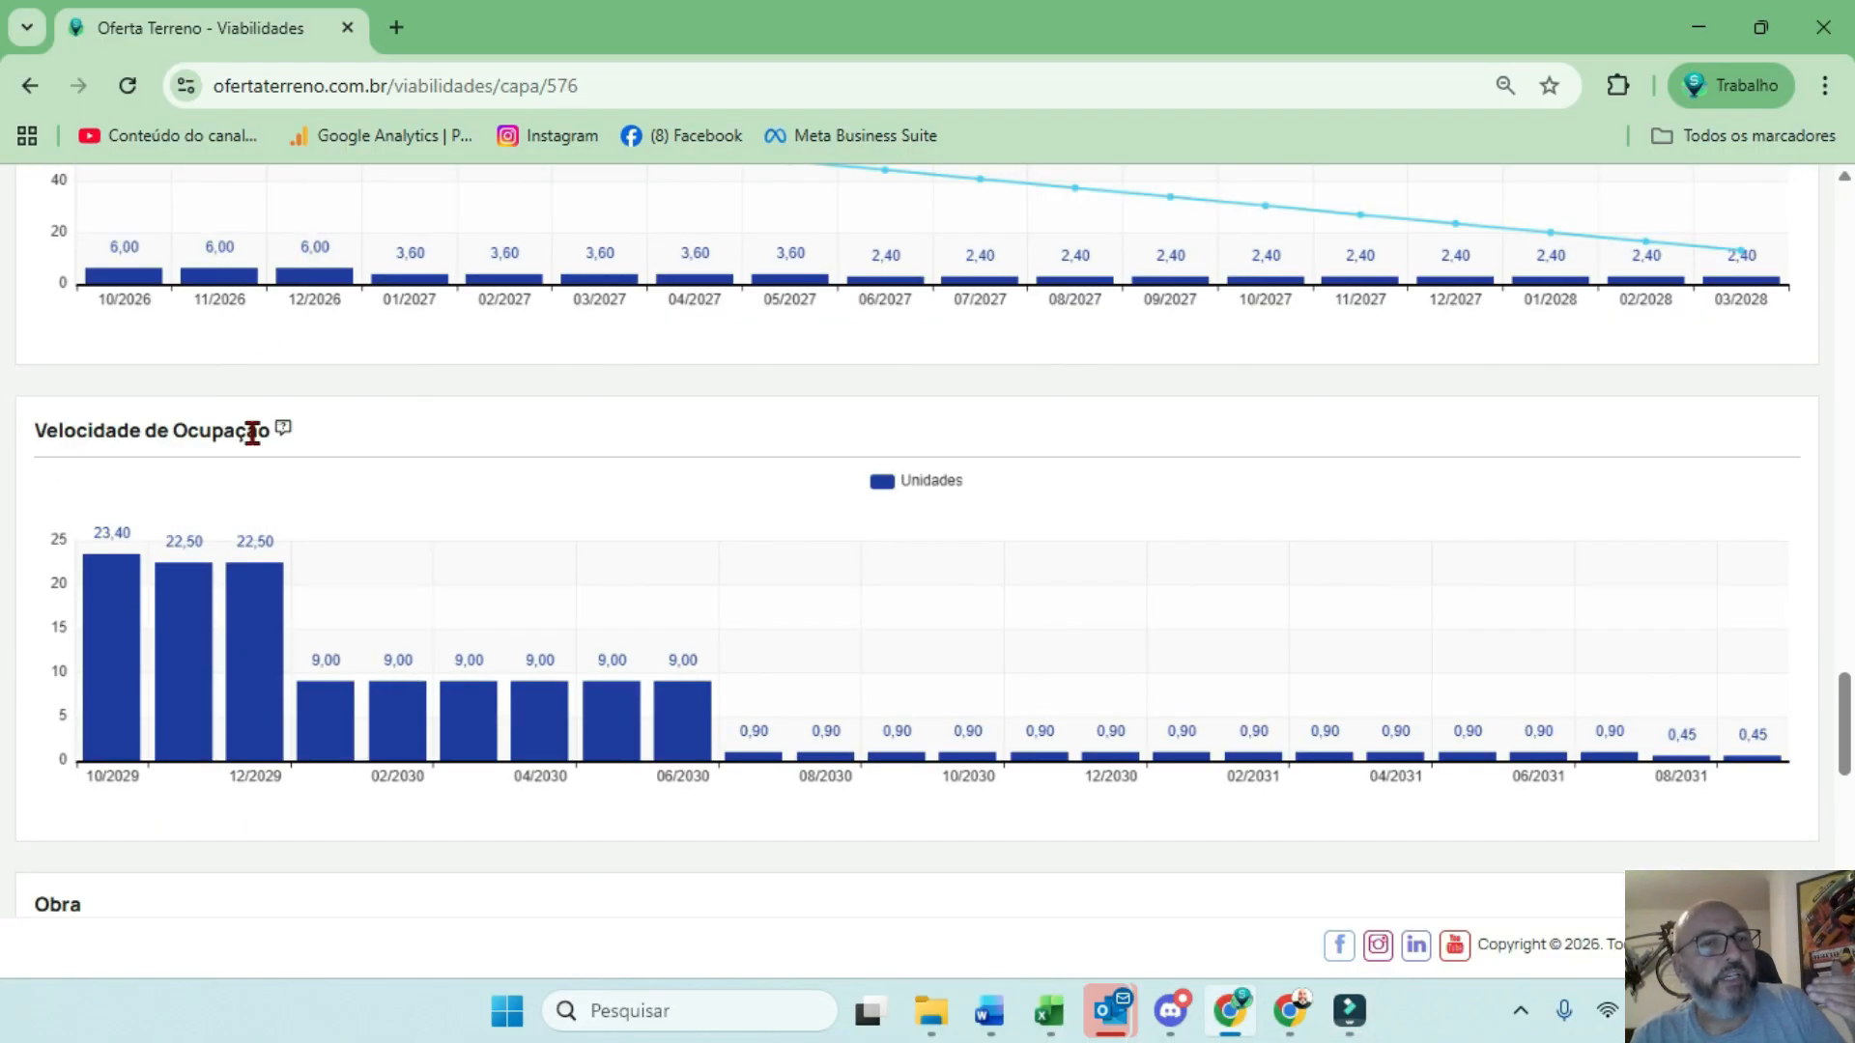
pyautogui.moveTo(252, 433); pyautogui.dragTo(61, 440)
pyautogui.scroll(-10, 81, 444)
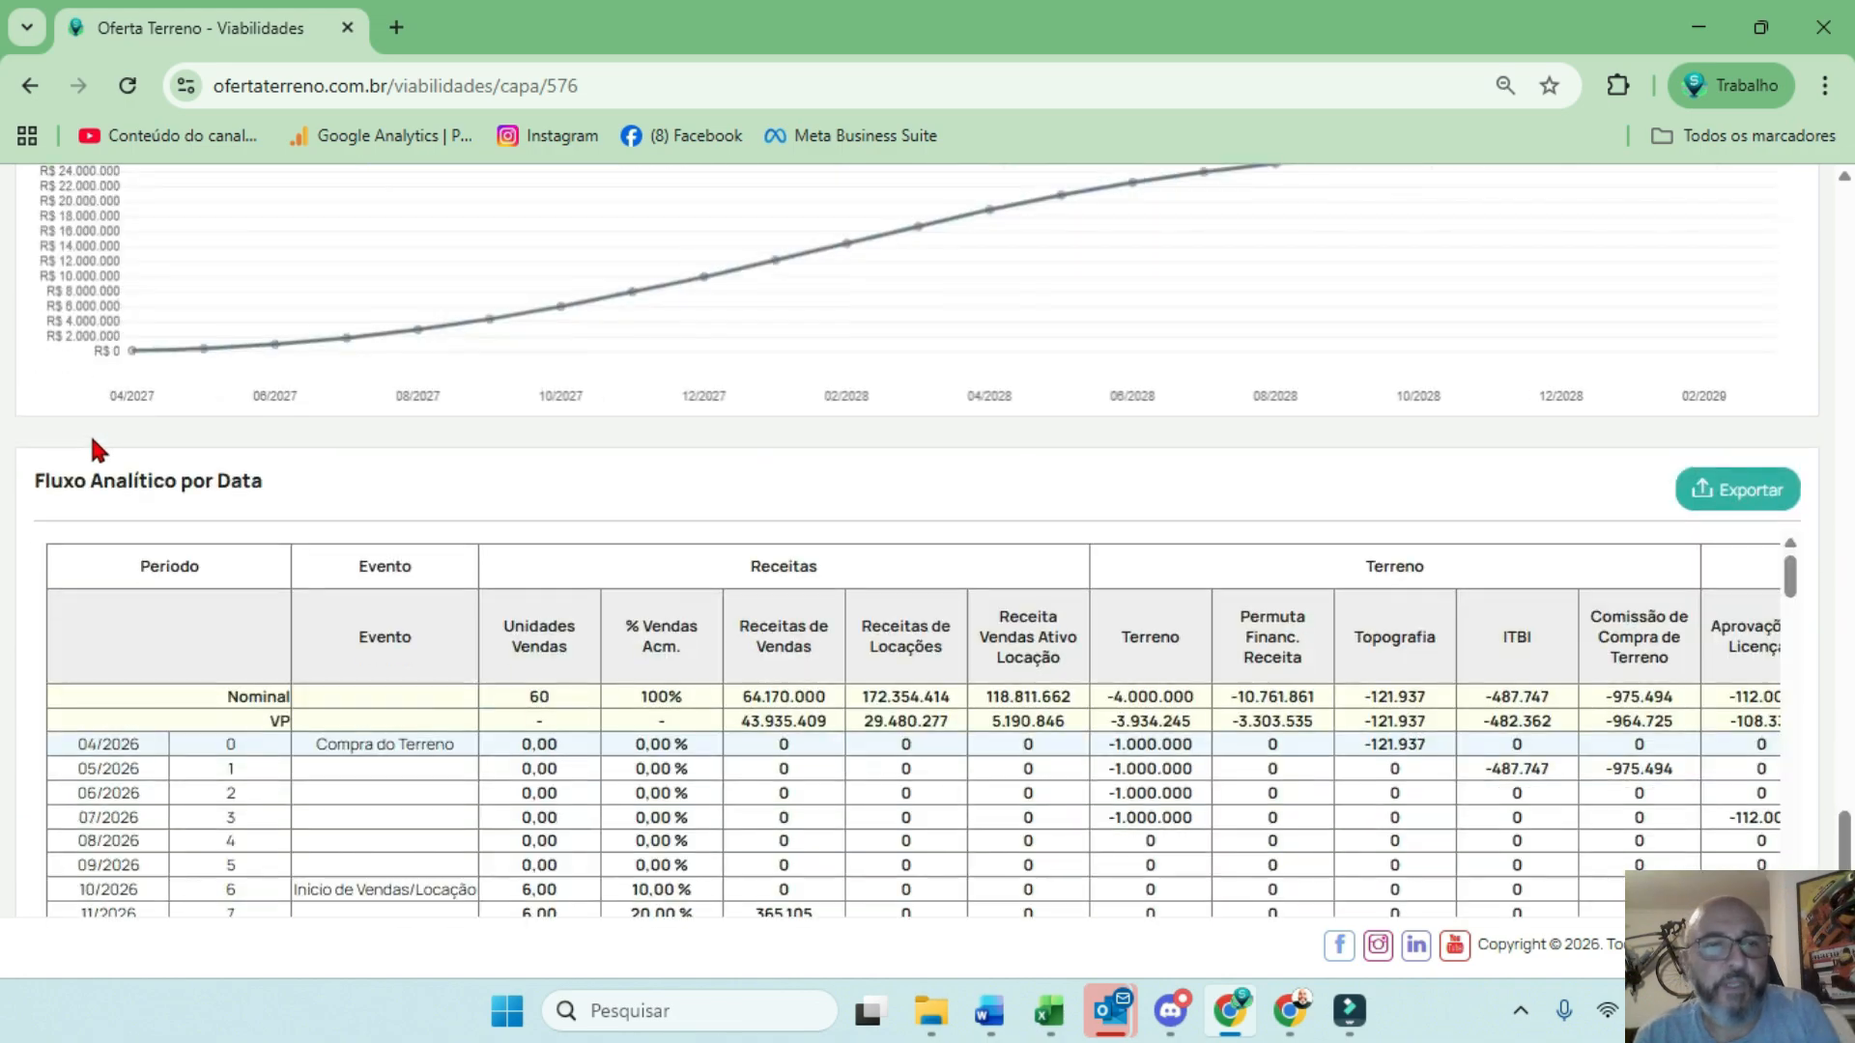
pyautogui.scroll(-15, 670, 506)
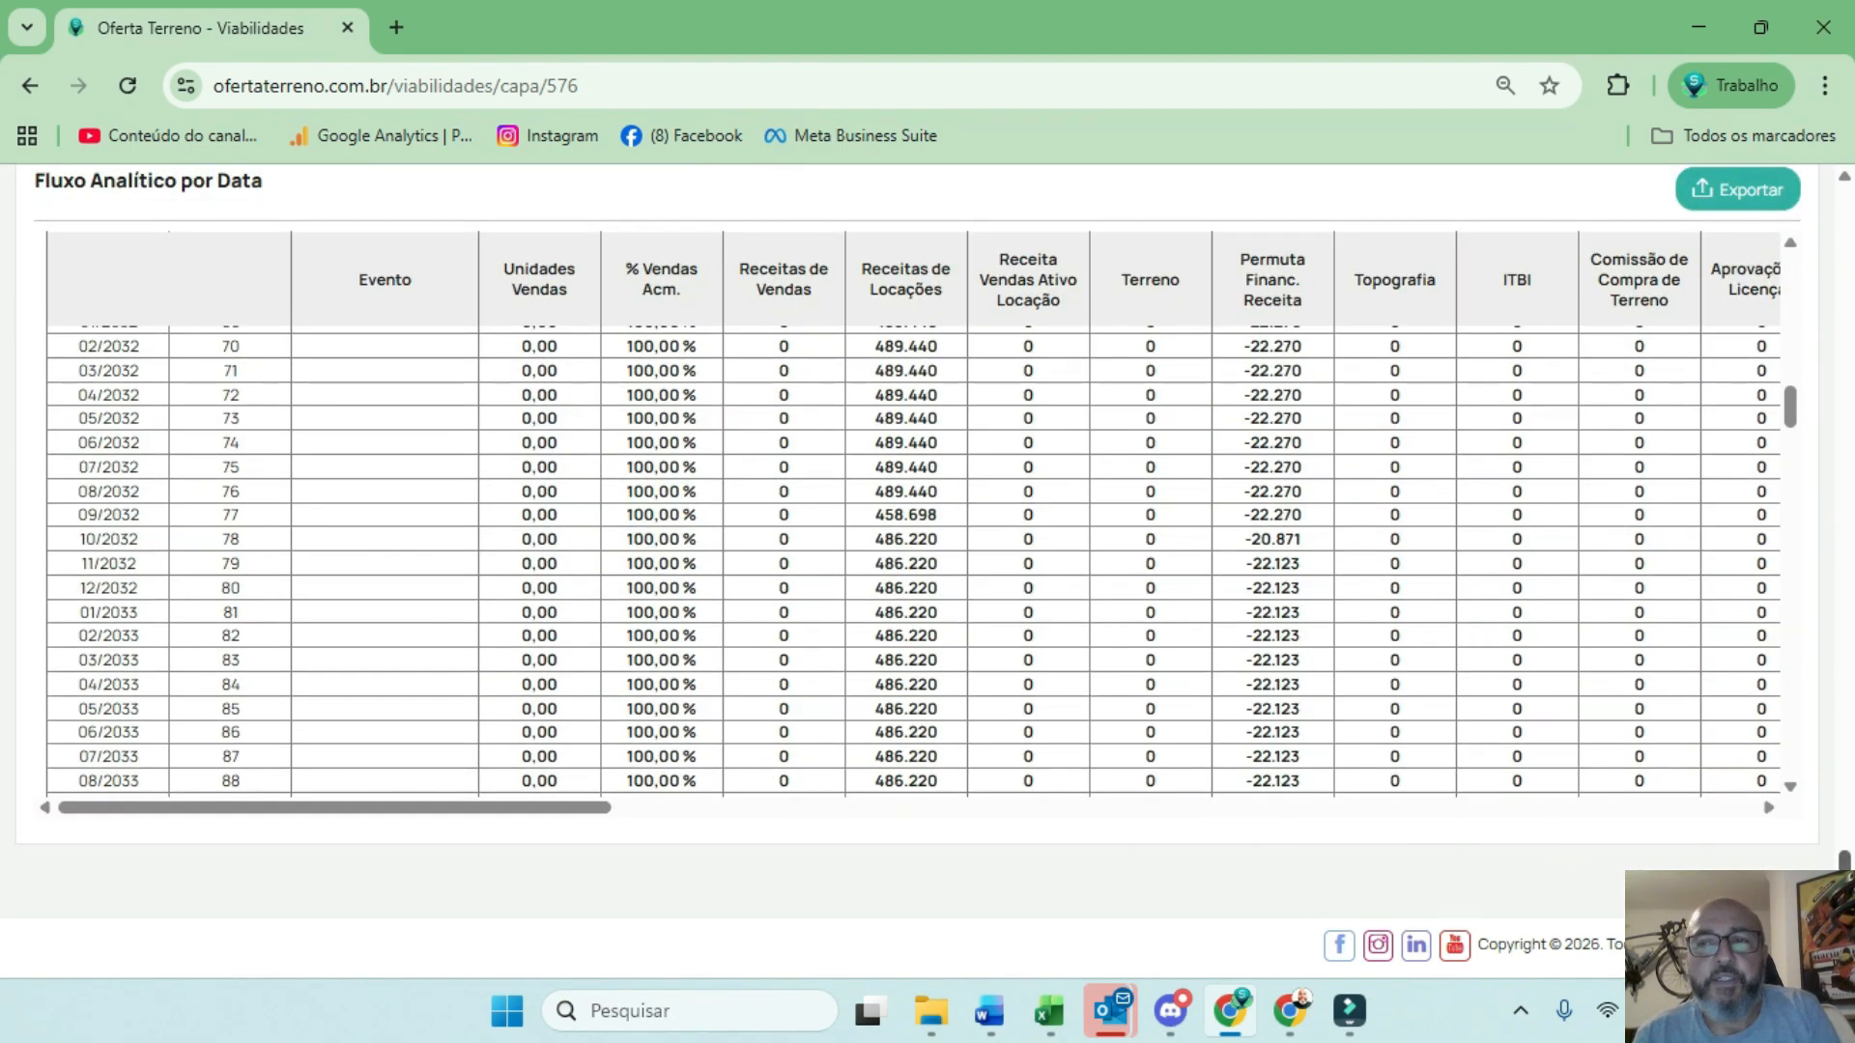
# Open the feasibility study for editing and delete the Imposto sobre locação item from Periódicos Programados
pyautogui.moveTo(1845, 904); pyautogui.dragTo(1851, 232)
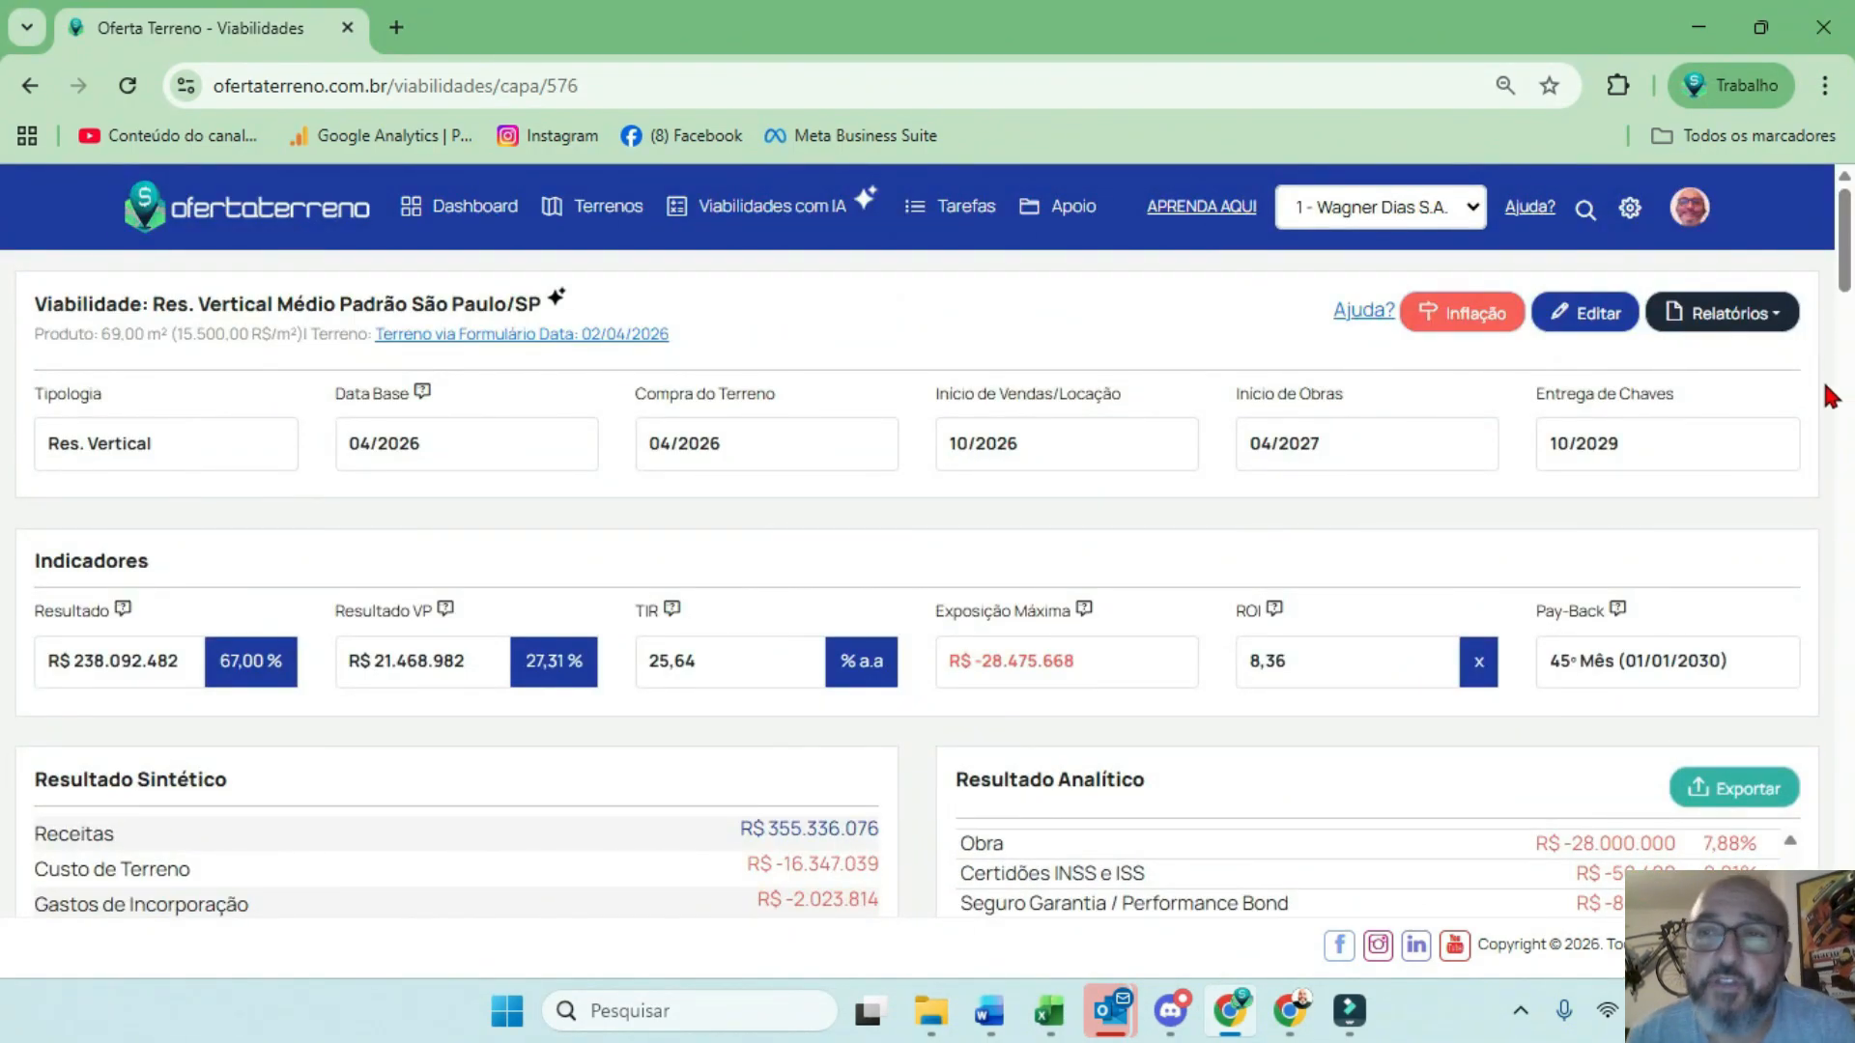
pyautogui.click(1600, 317)
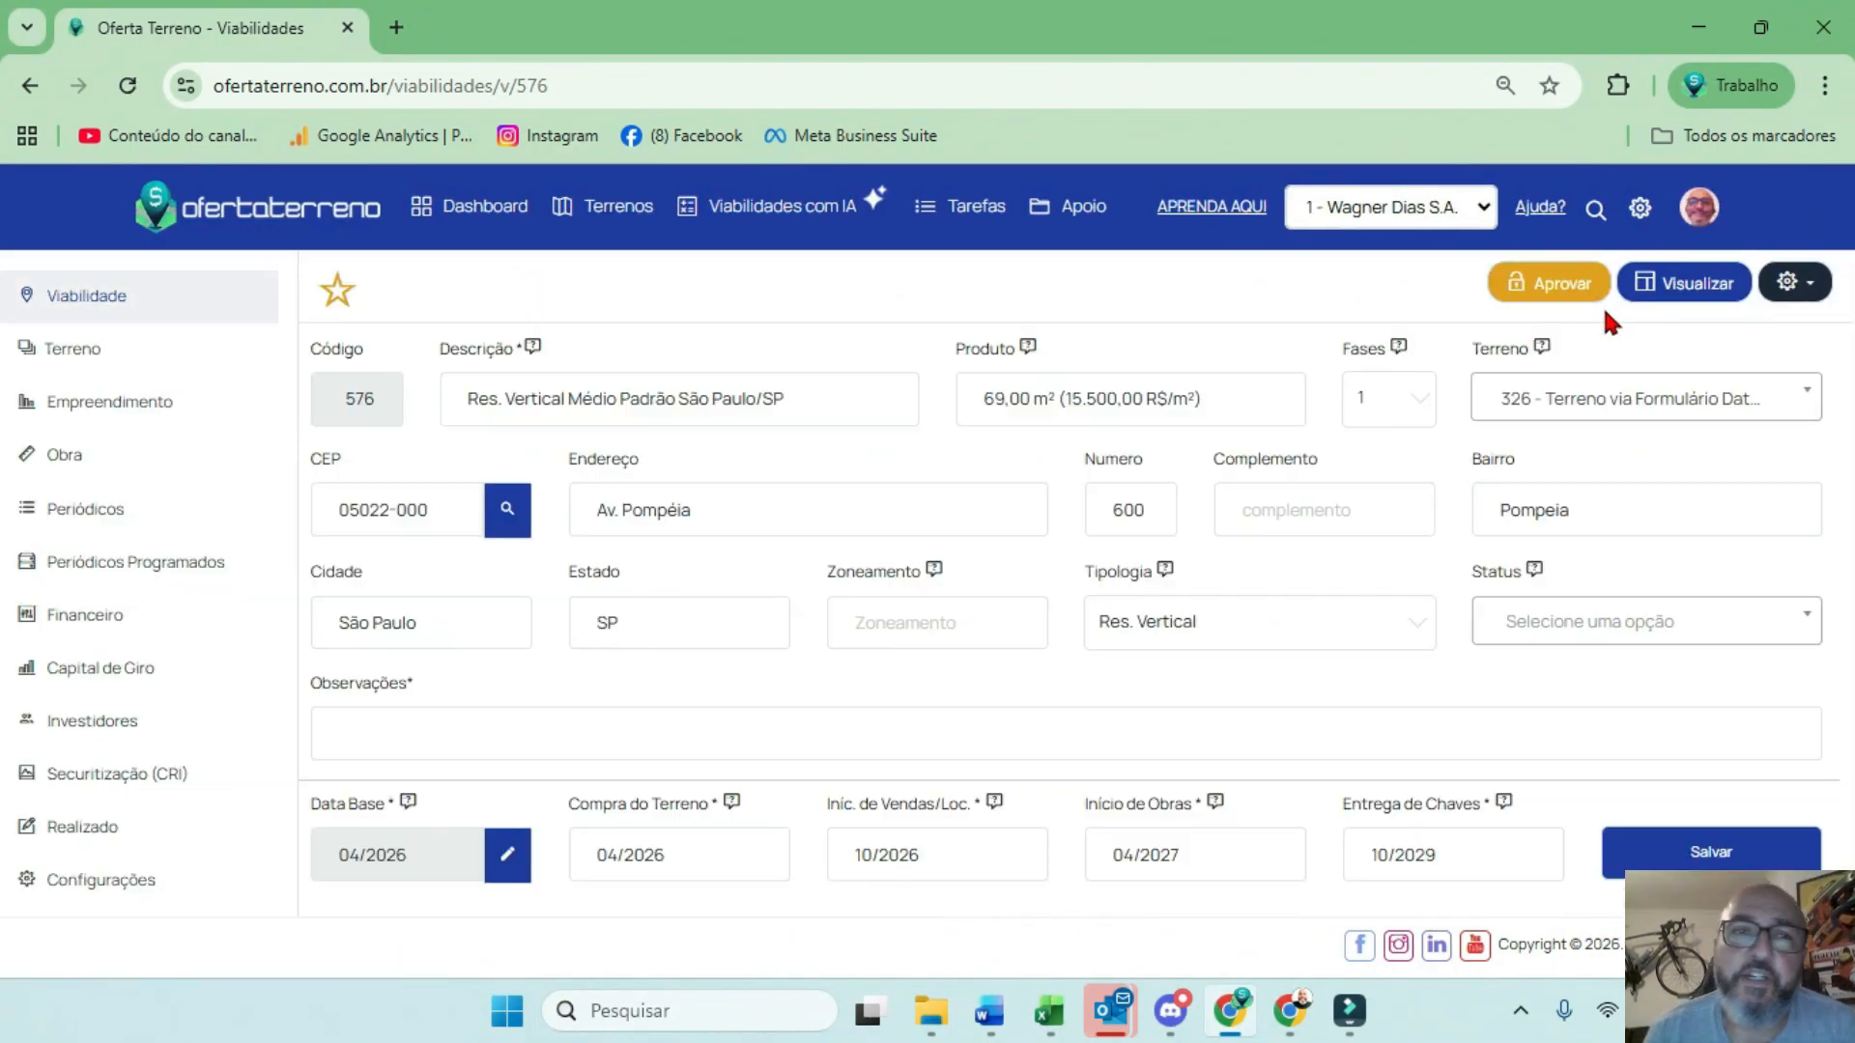
pyautogui.click(78, 350)
pyautogui.click(89, 401)
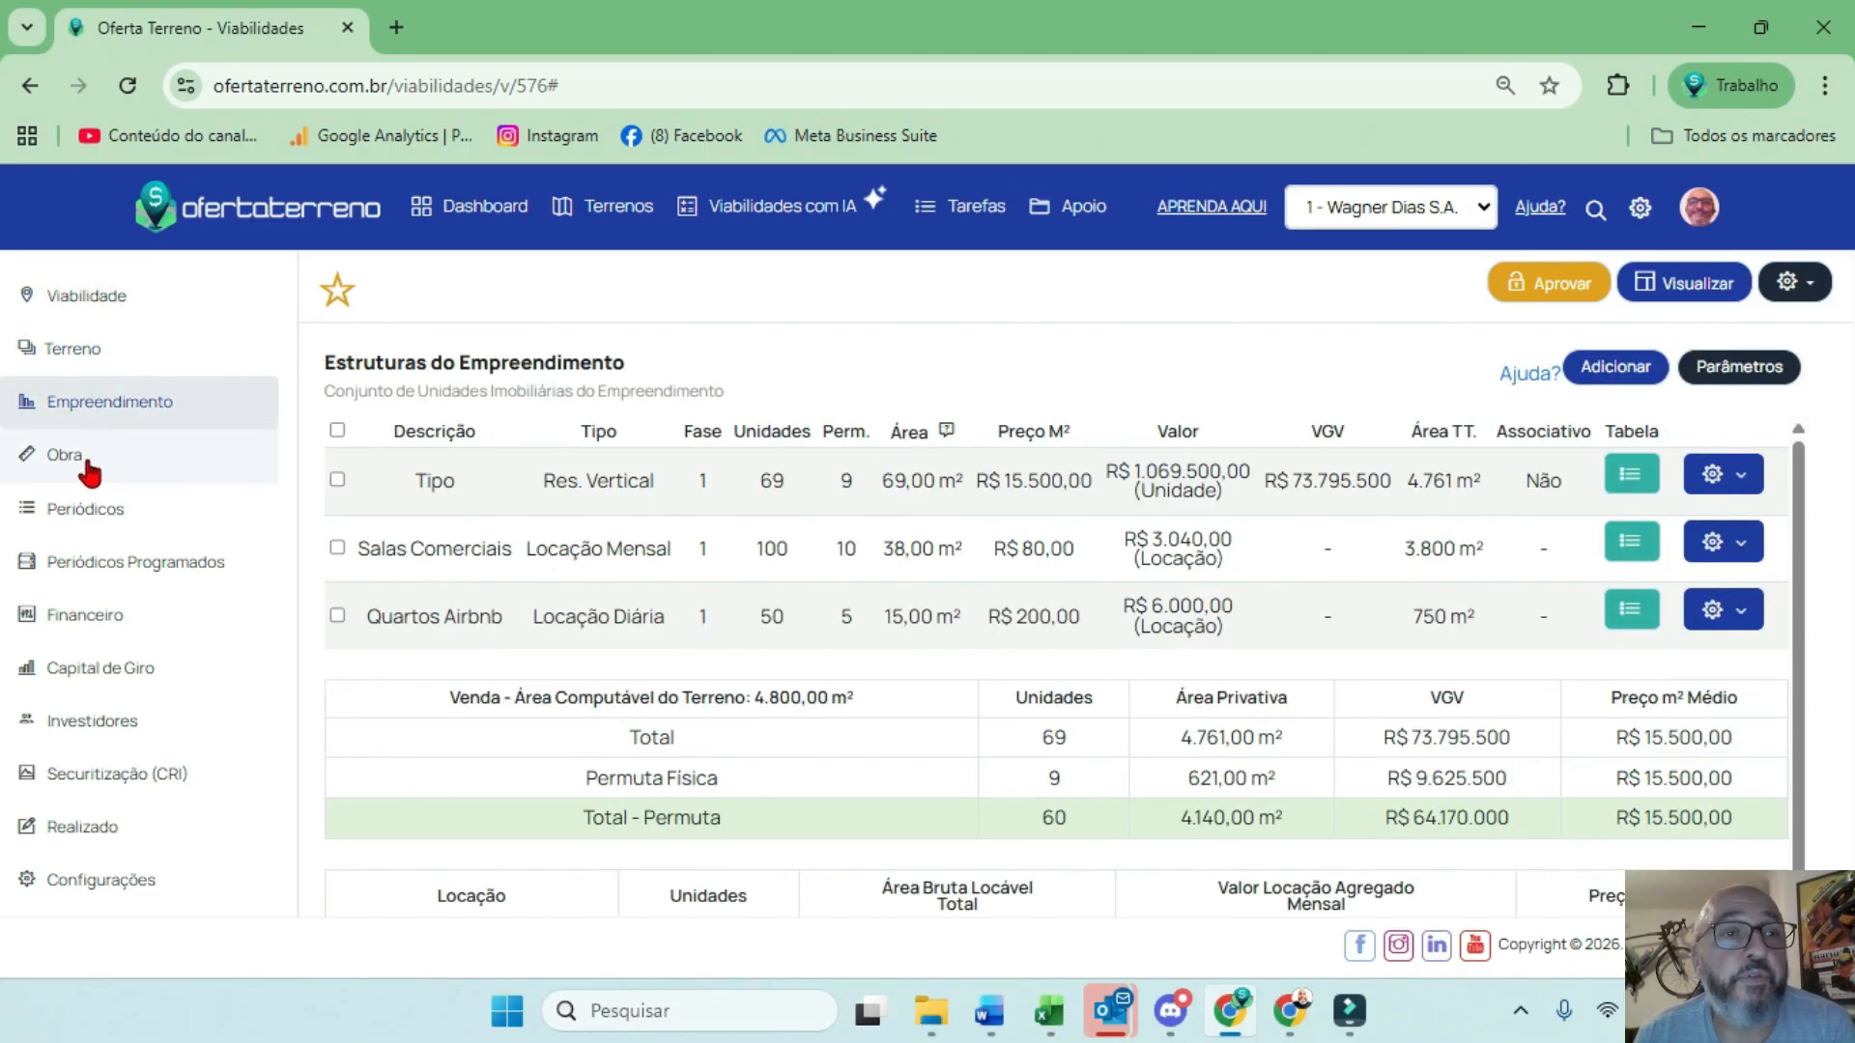
pyautogui.click(87, 456)
pyautogui.click(91, 509)
pyautogui.click(93, 566)
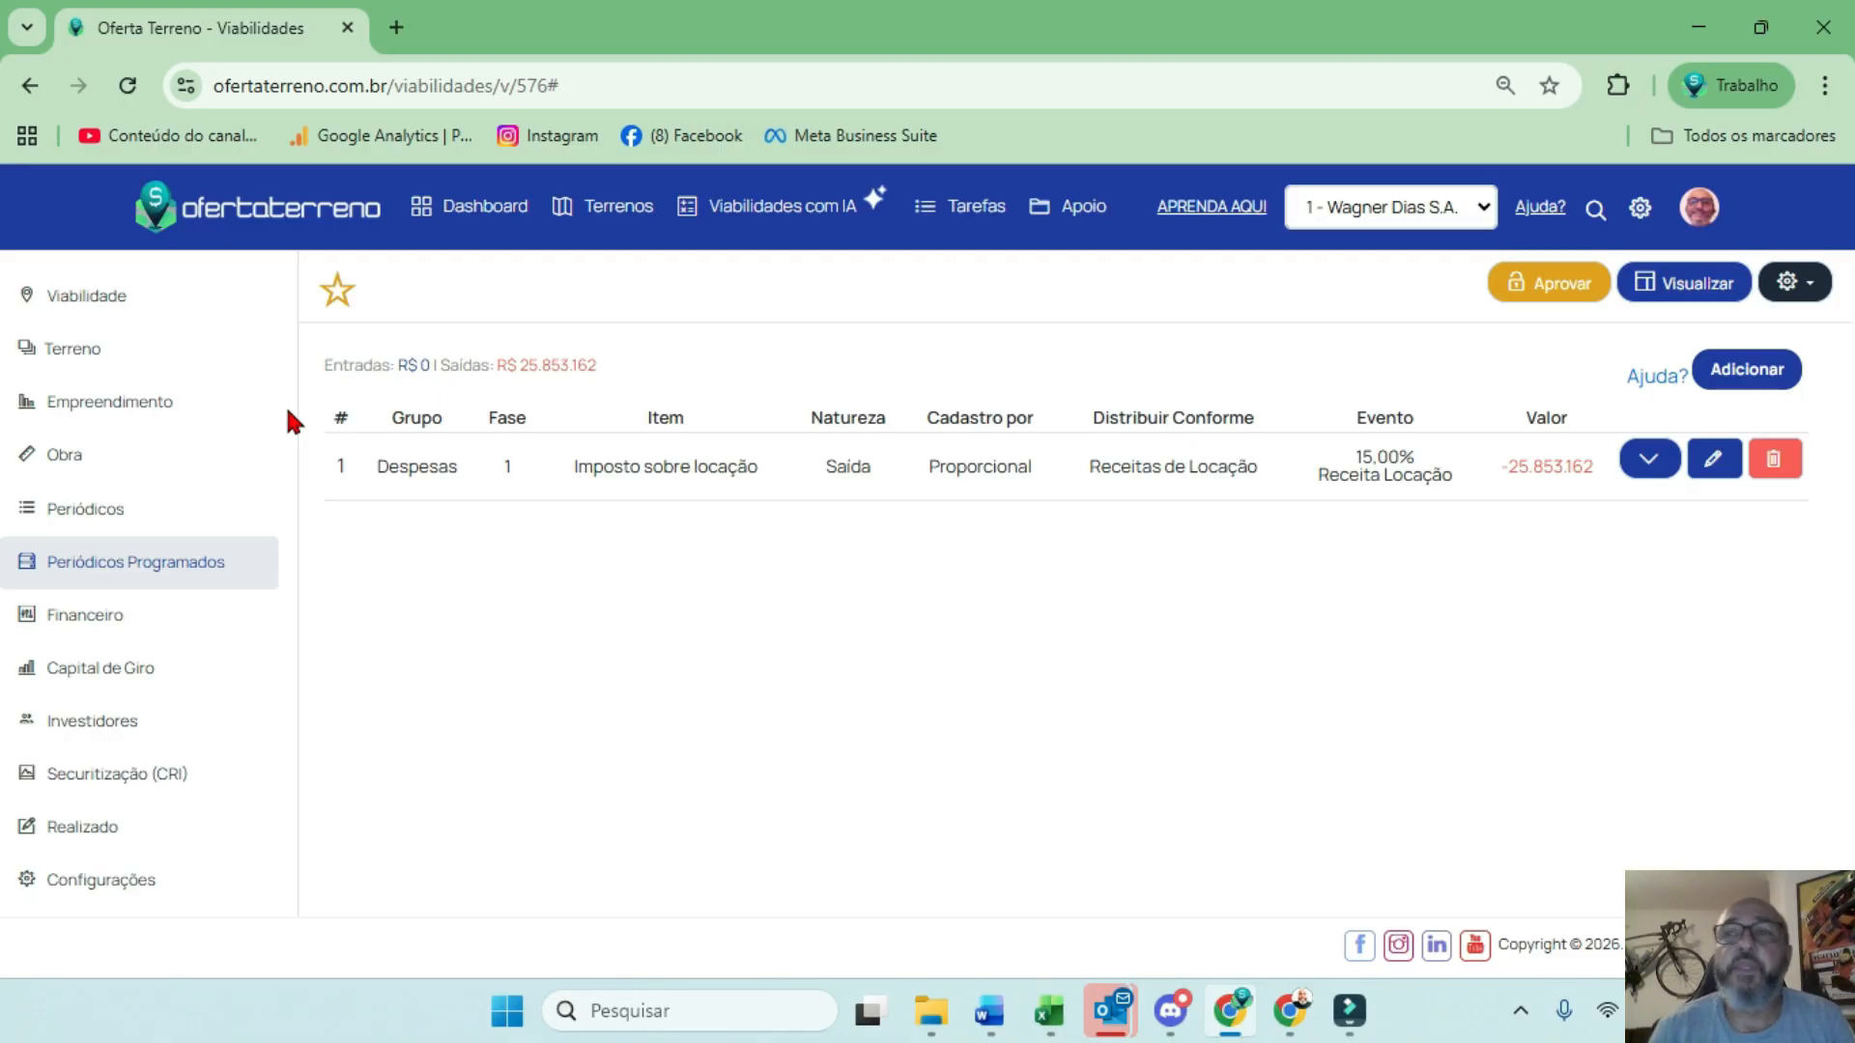
pyautogui.click(1773, 460)
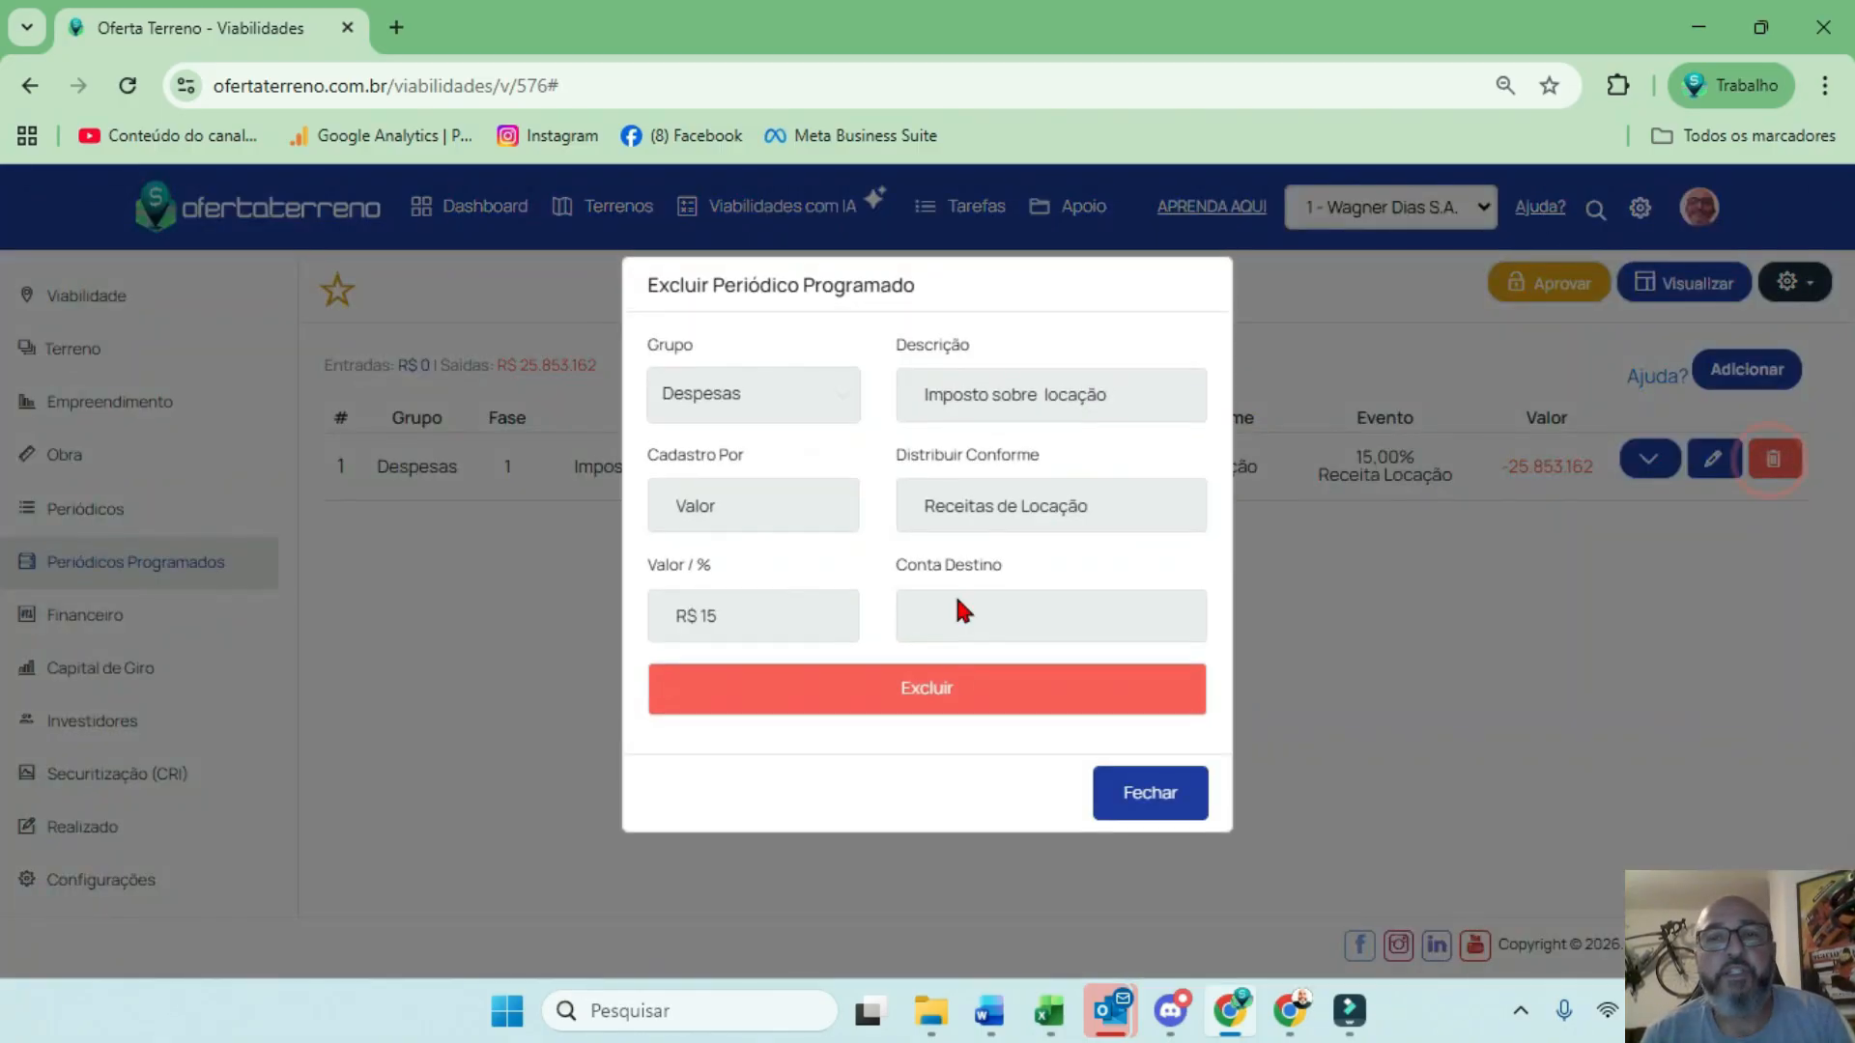
pyautogui.click(955, 693)
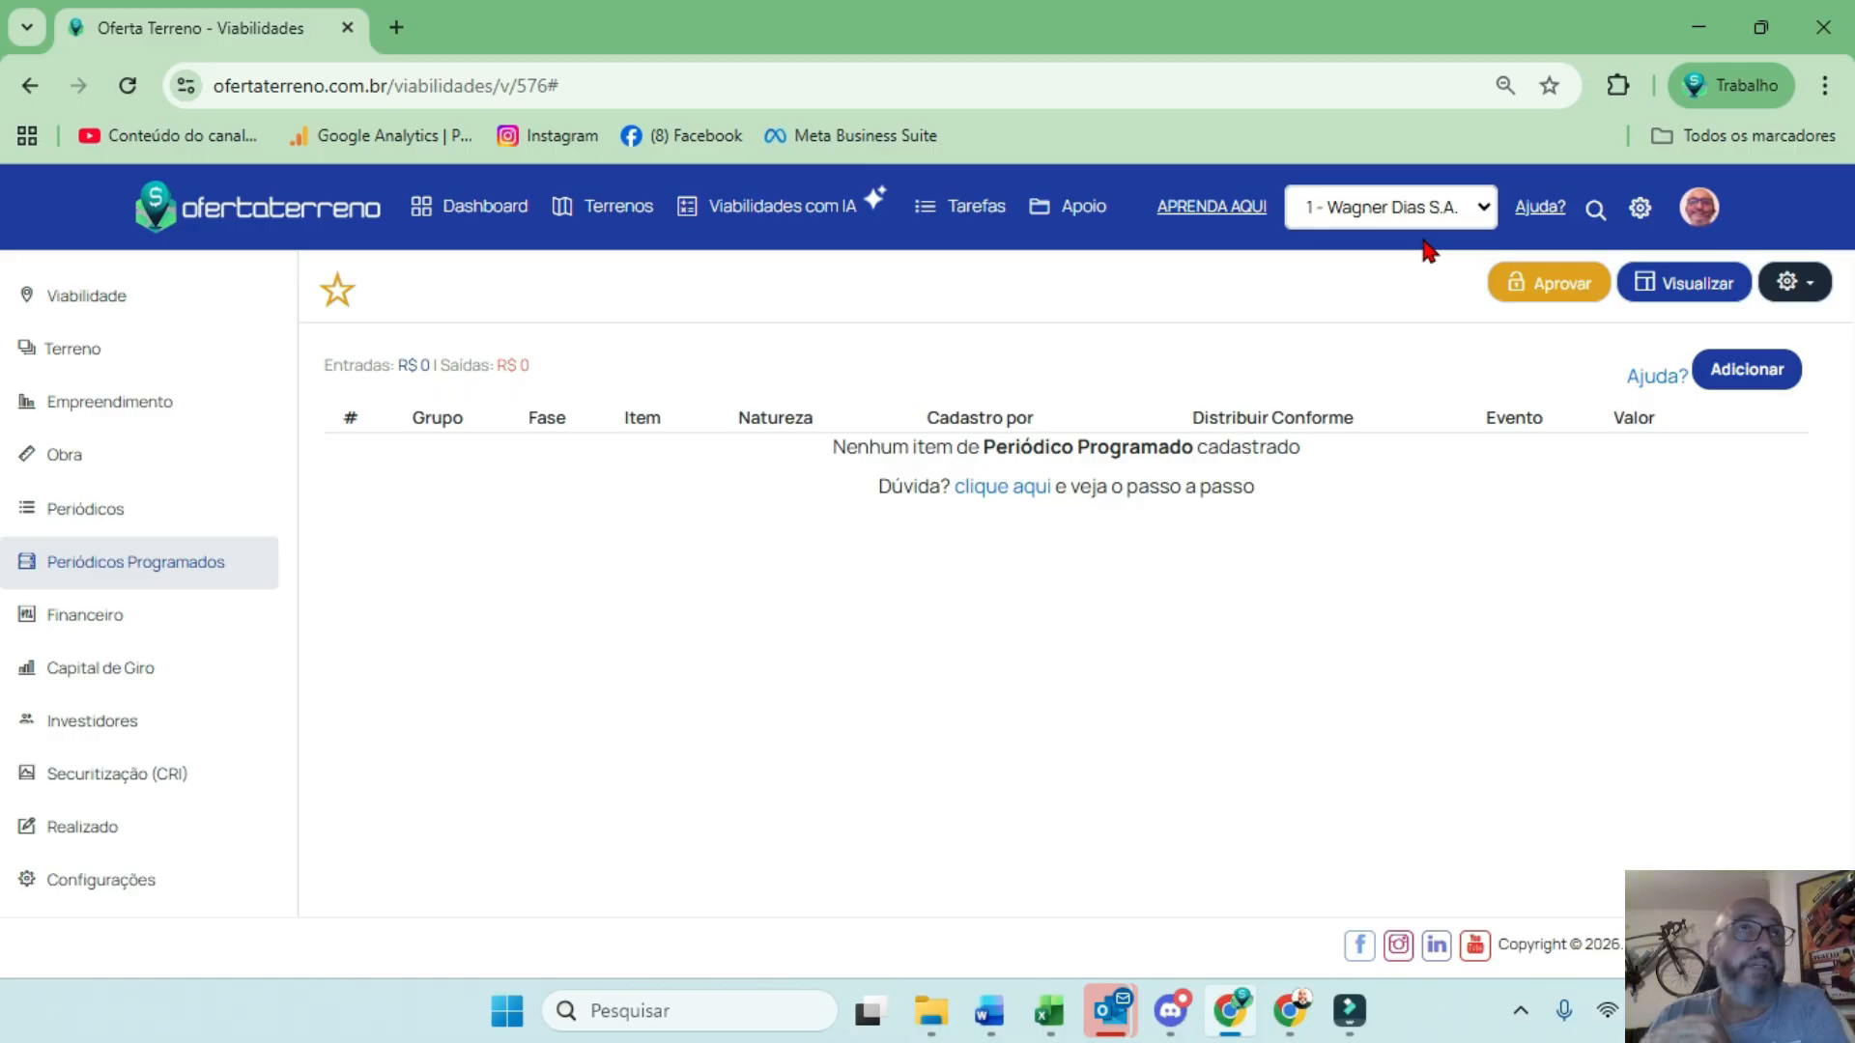
# Start a new Periódicos Programados item with the description Contrapartida in the Terreno group
pyautogui.click(1747, 369)
pyautogui.click(903, 393)
pyautogui.click(1069, 452)
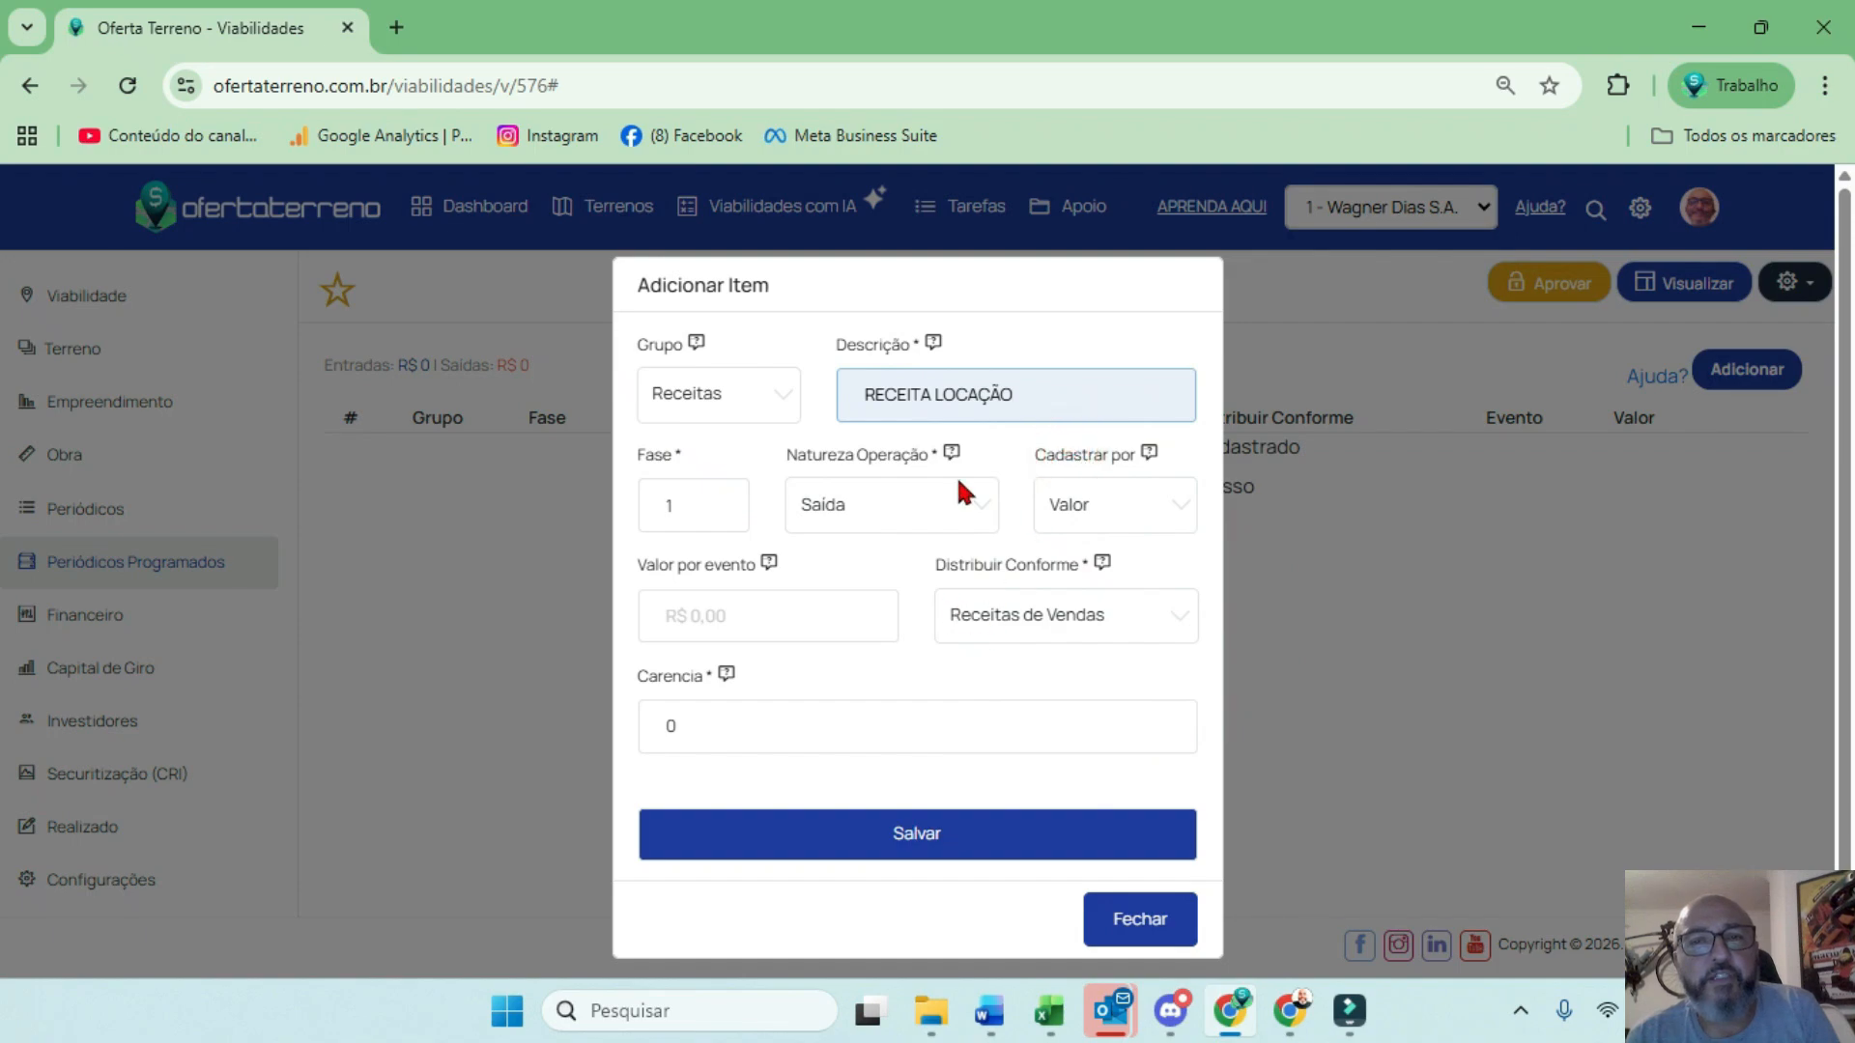
pyautogui.tripleClick(1055, 384)
pyautogui.write('con')
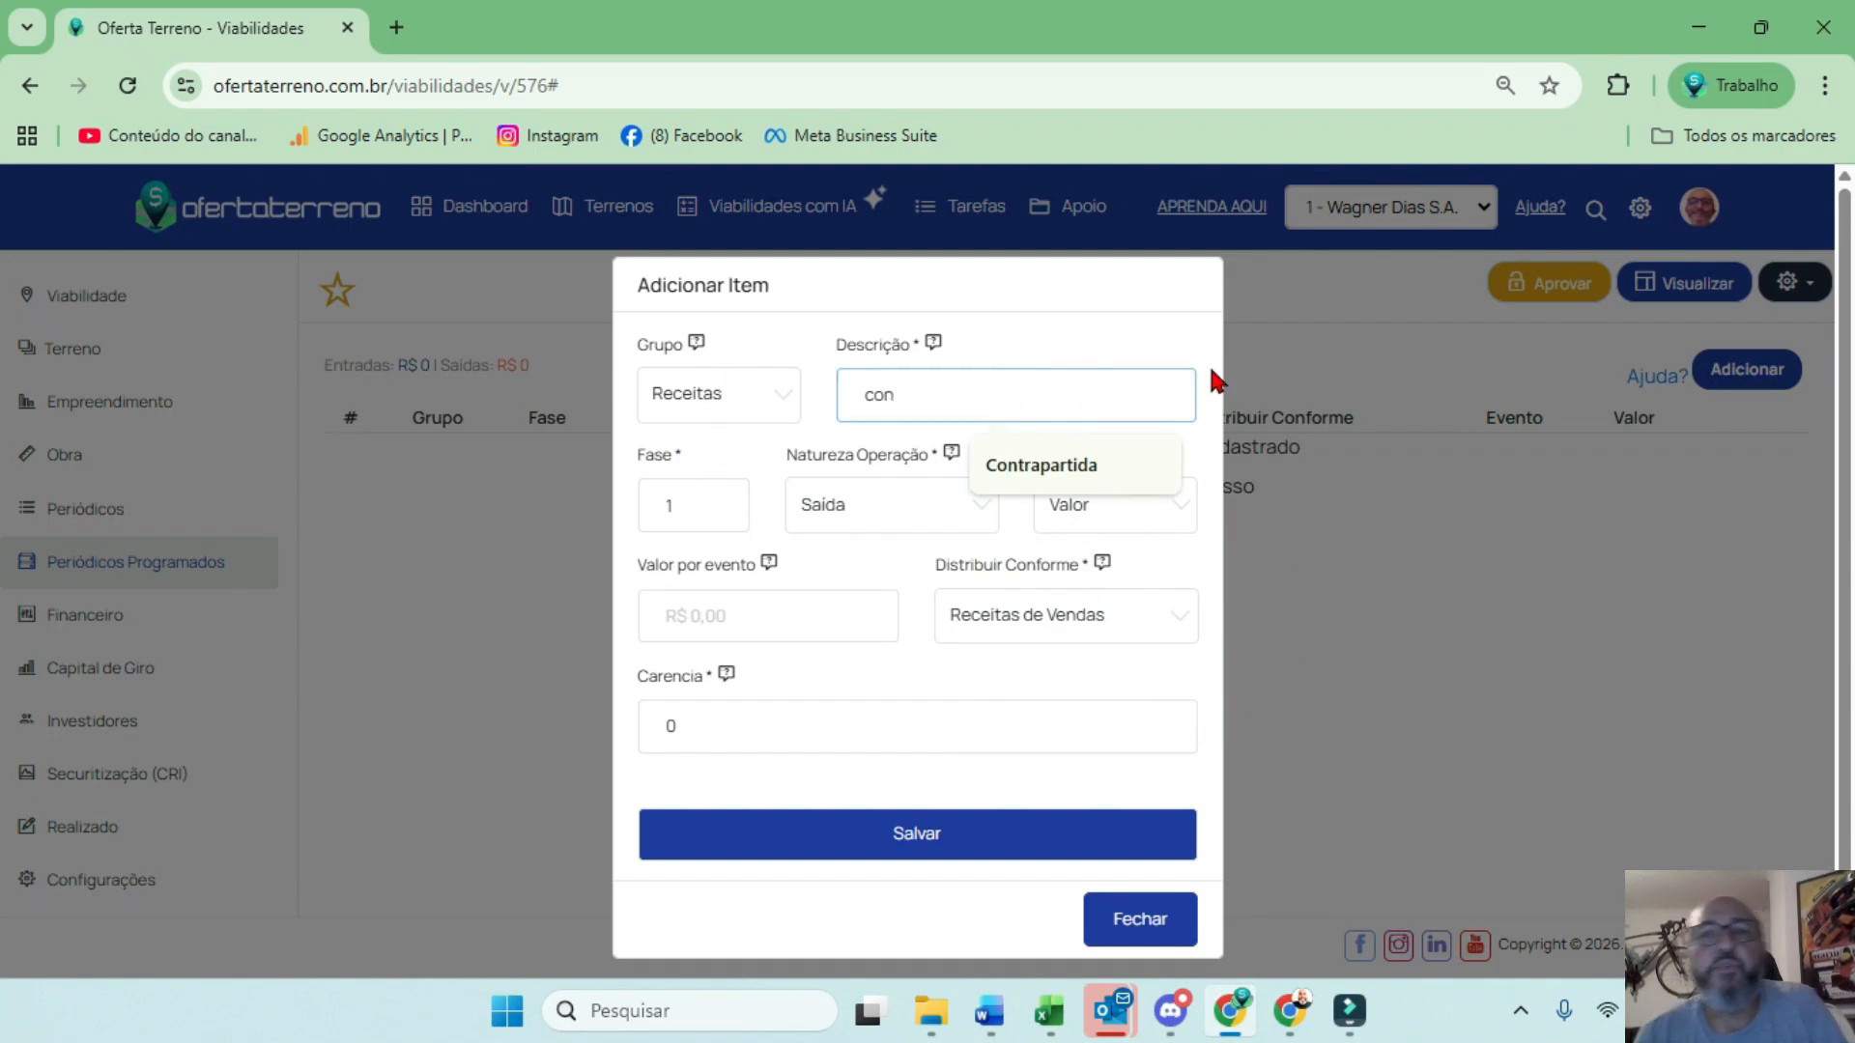
pyautogui.click(1041, 465)
pyautogui.click(710, 393)
pyautogui.click(691, 480)
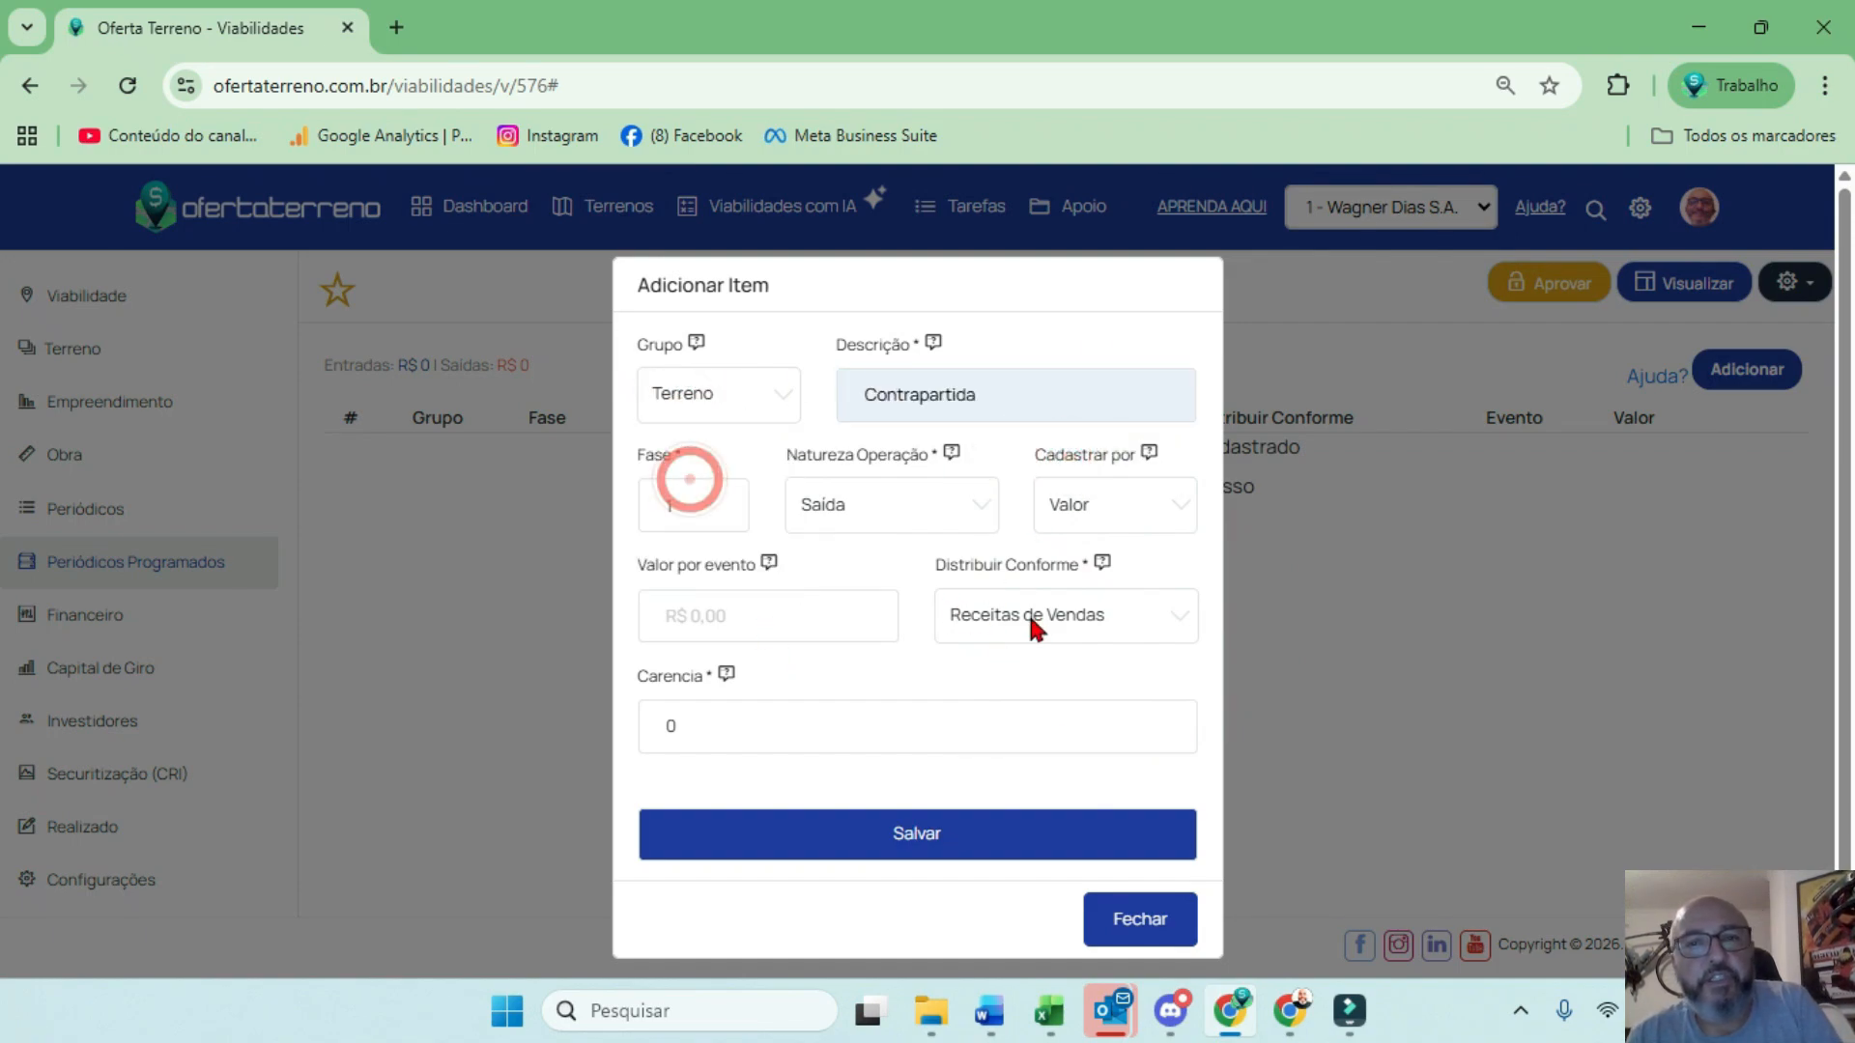
# Try registering the item by Valor with 100,00 per event
pyautogui.click(1010, 621)
pyautogui.click(759, 599)
pyautogui.click(1093, 494)
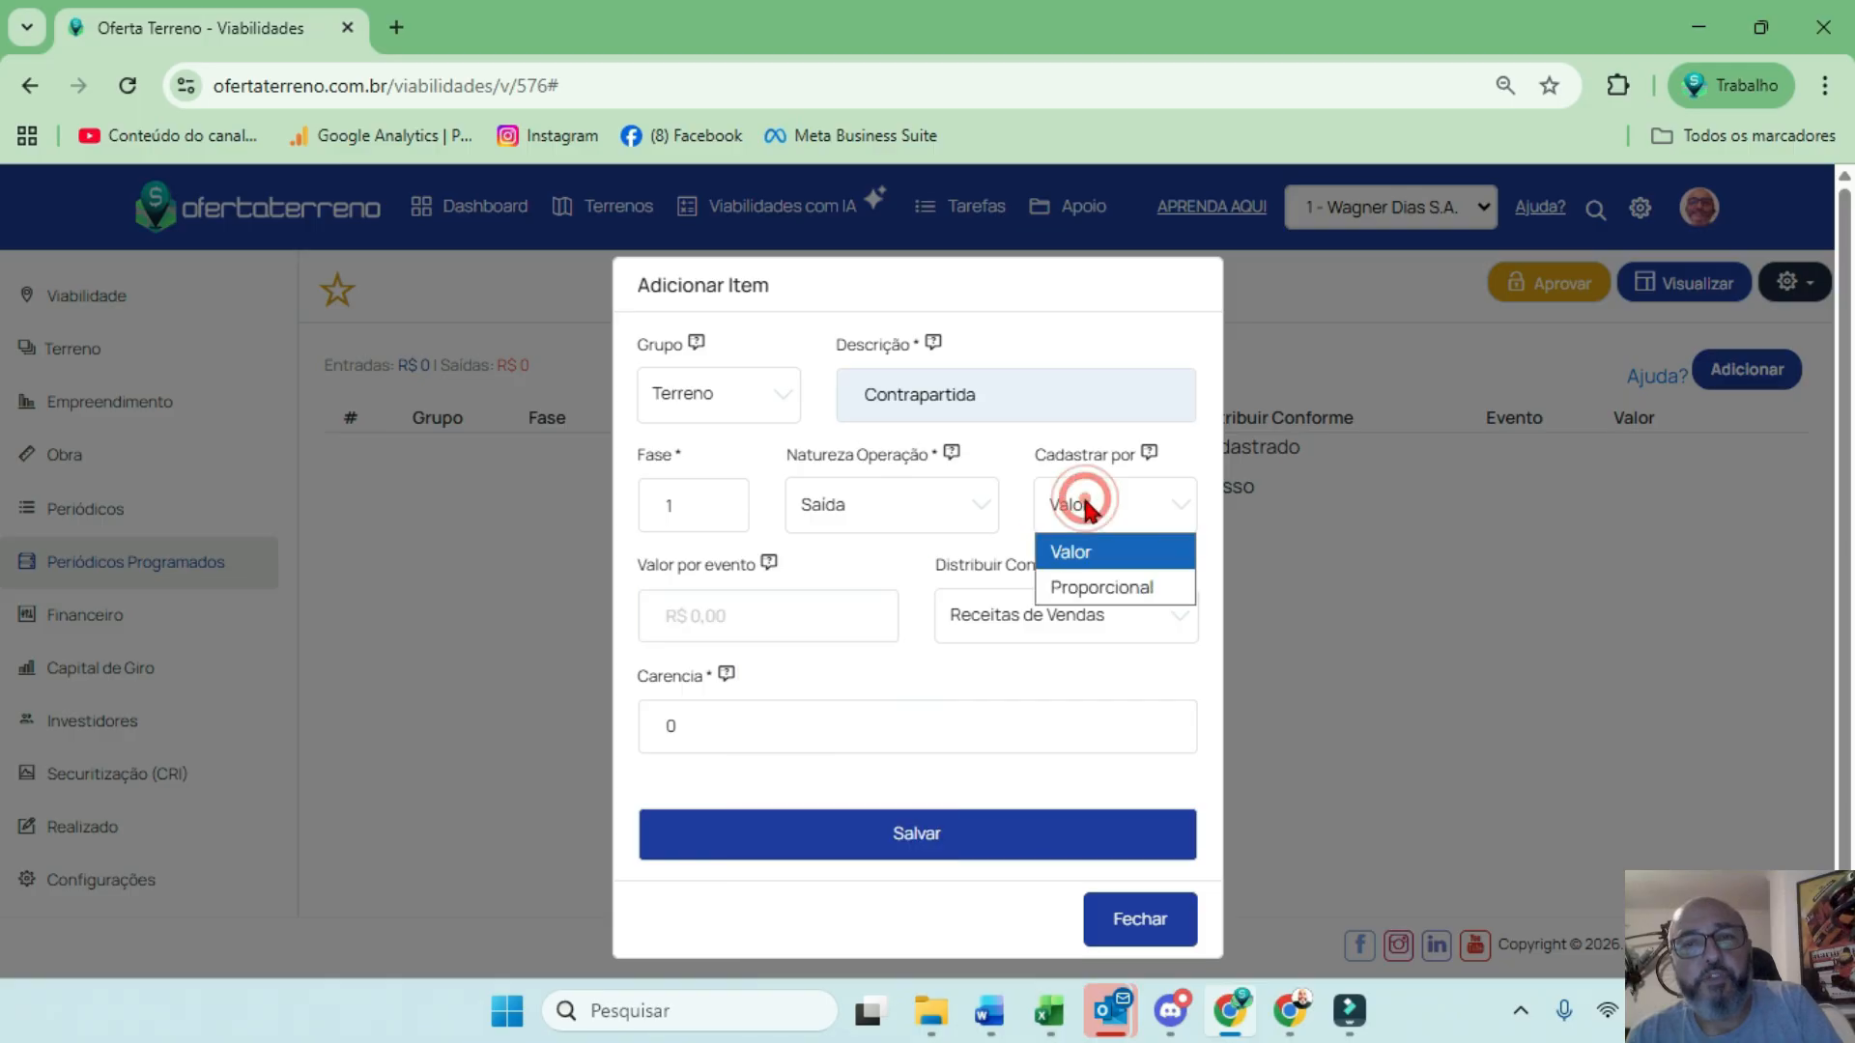
pyautogui.click(1096, 543)
pyautogui.click(782, 607)
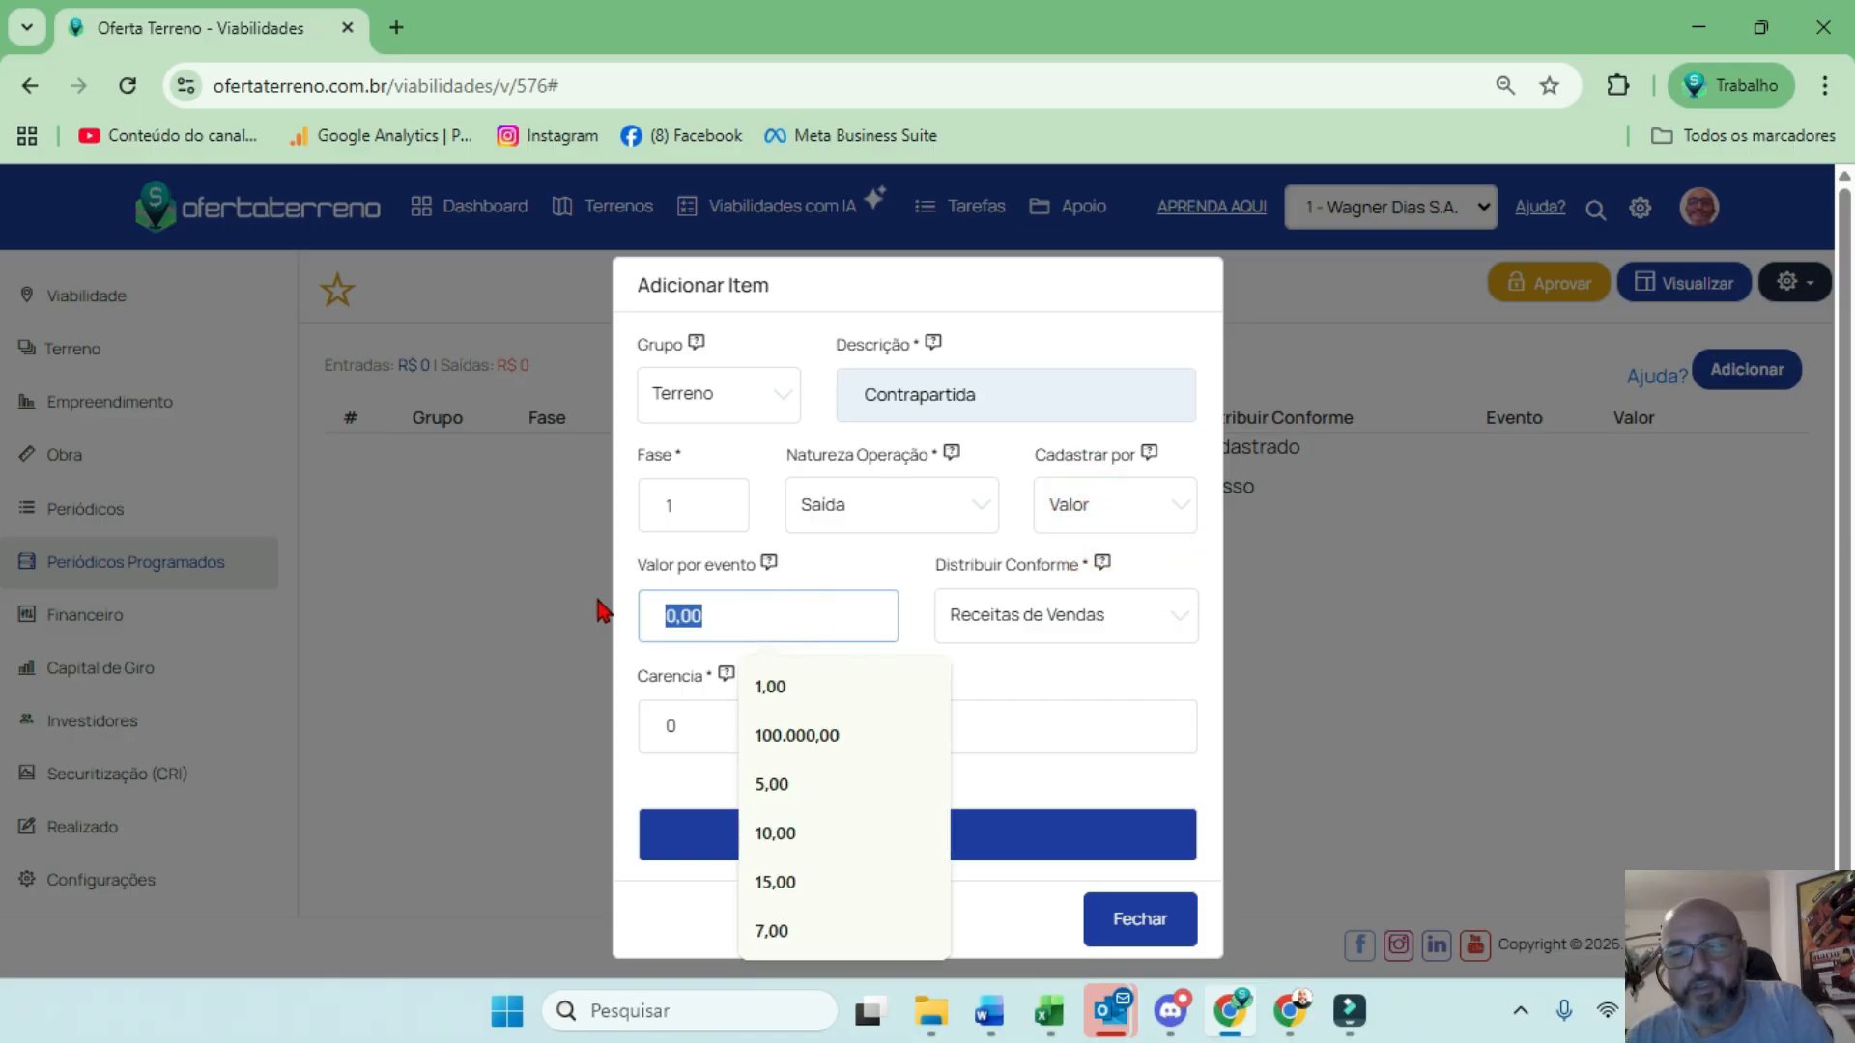
pyautogui.write('100')
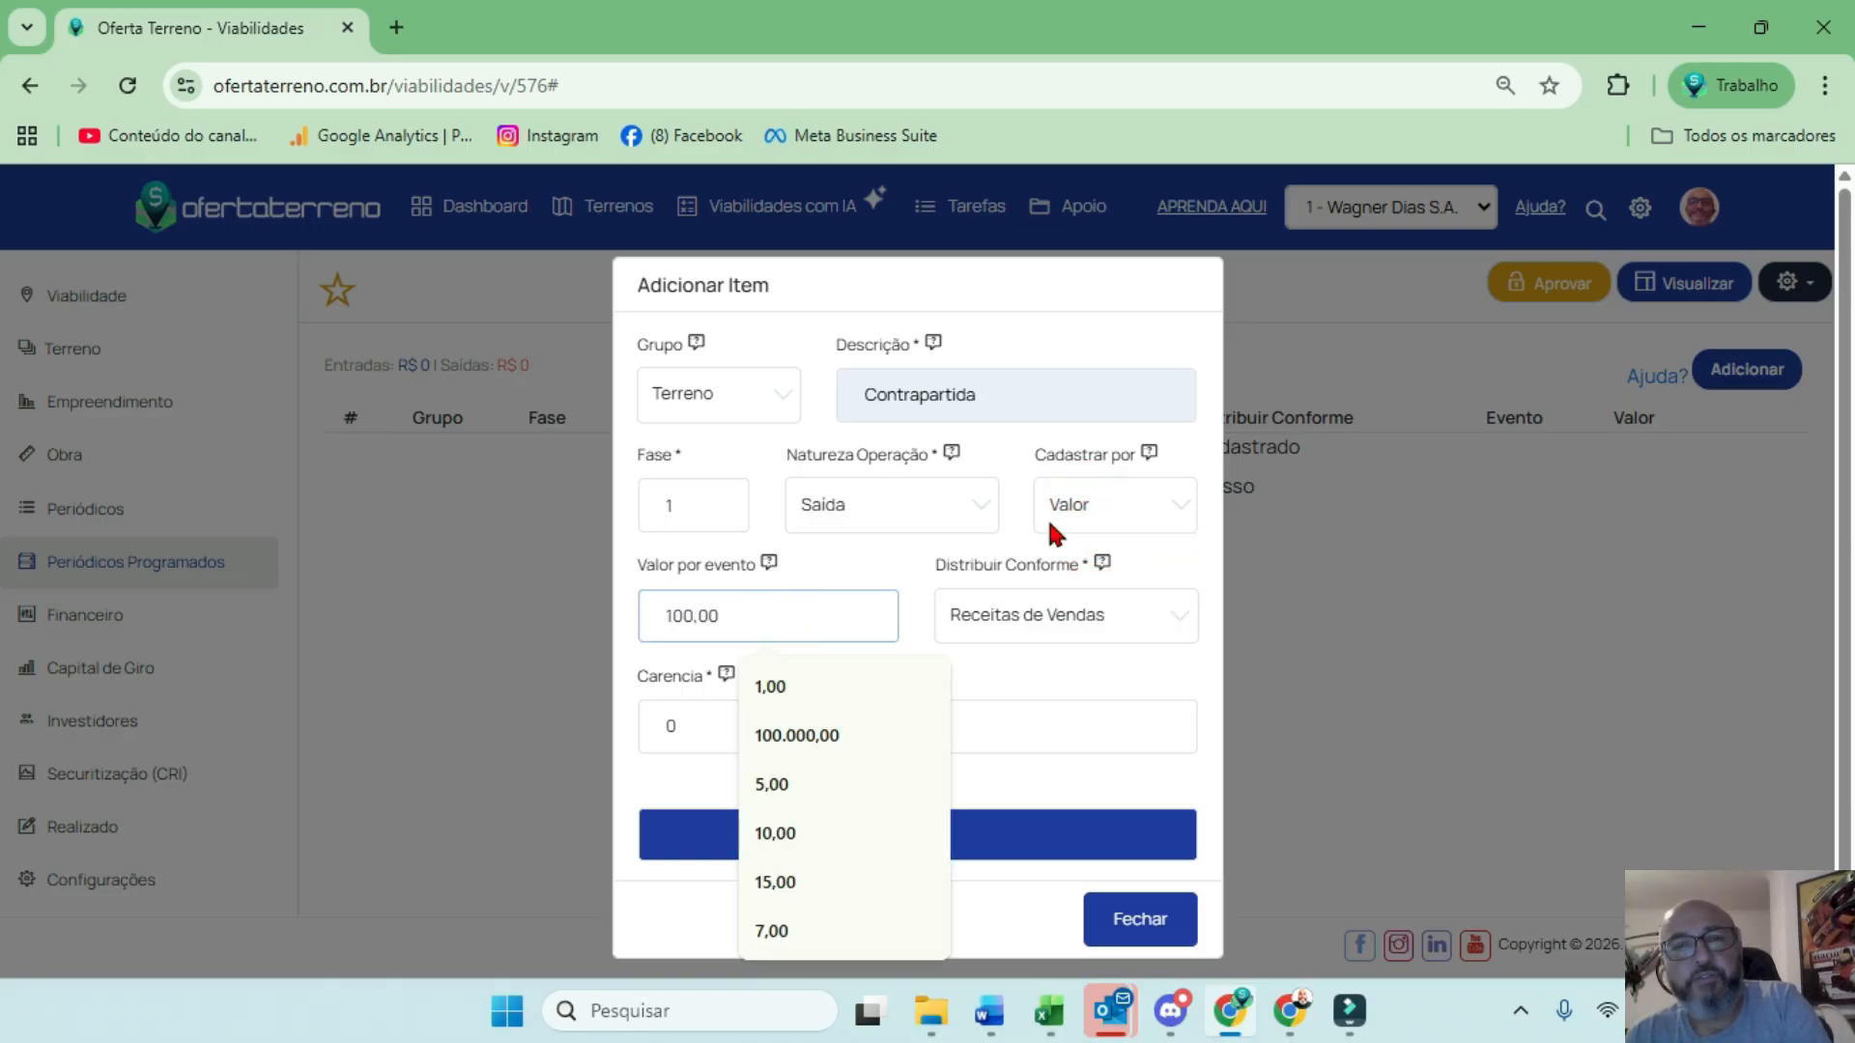
# Switch the item's registration to Proporcional with 5,00% of the account
pyautogui.click(1098, 502)
pyautogui.click(1102, 585)
pyautogui.click(773, 614)
pyautogui.write('5')
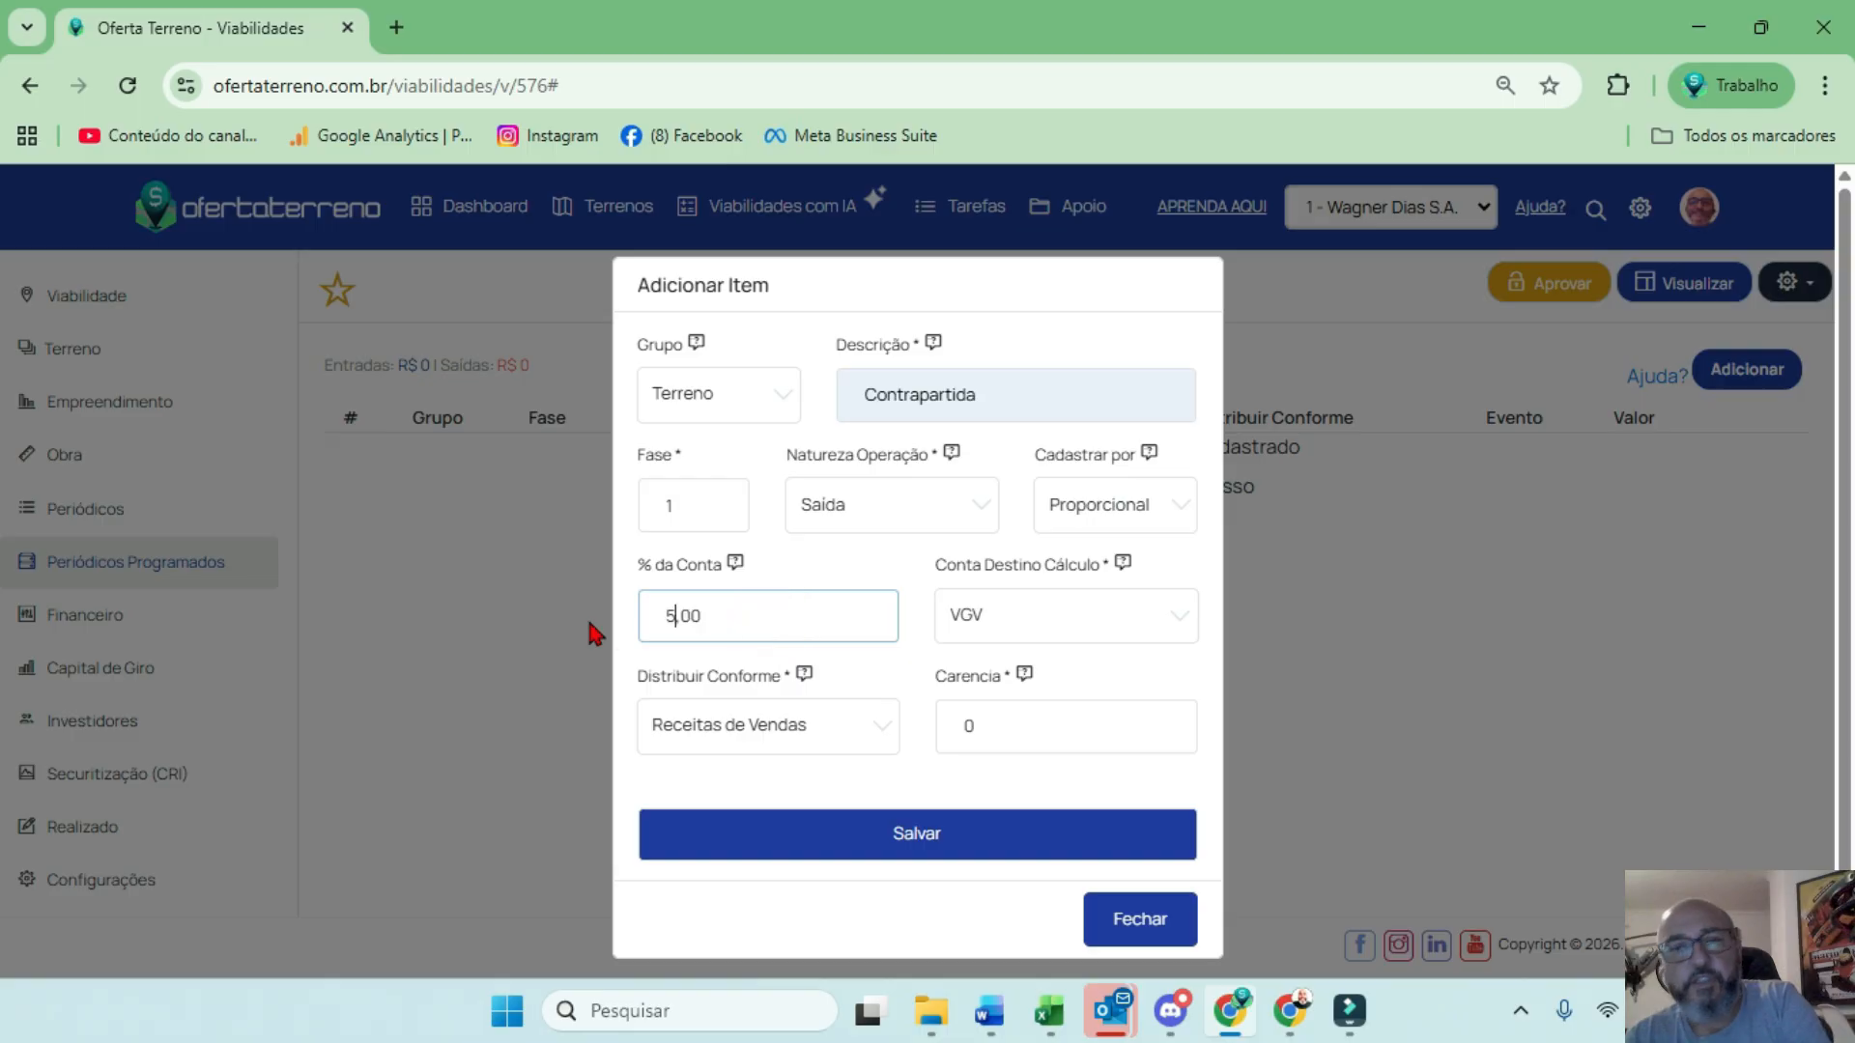
# Base the percentage calculation on the Obras account and distribute the item according to Curva de Obra
pyautogui.click(1035, 622)
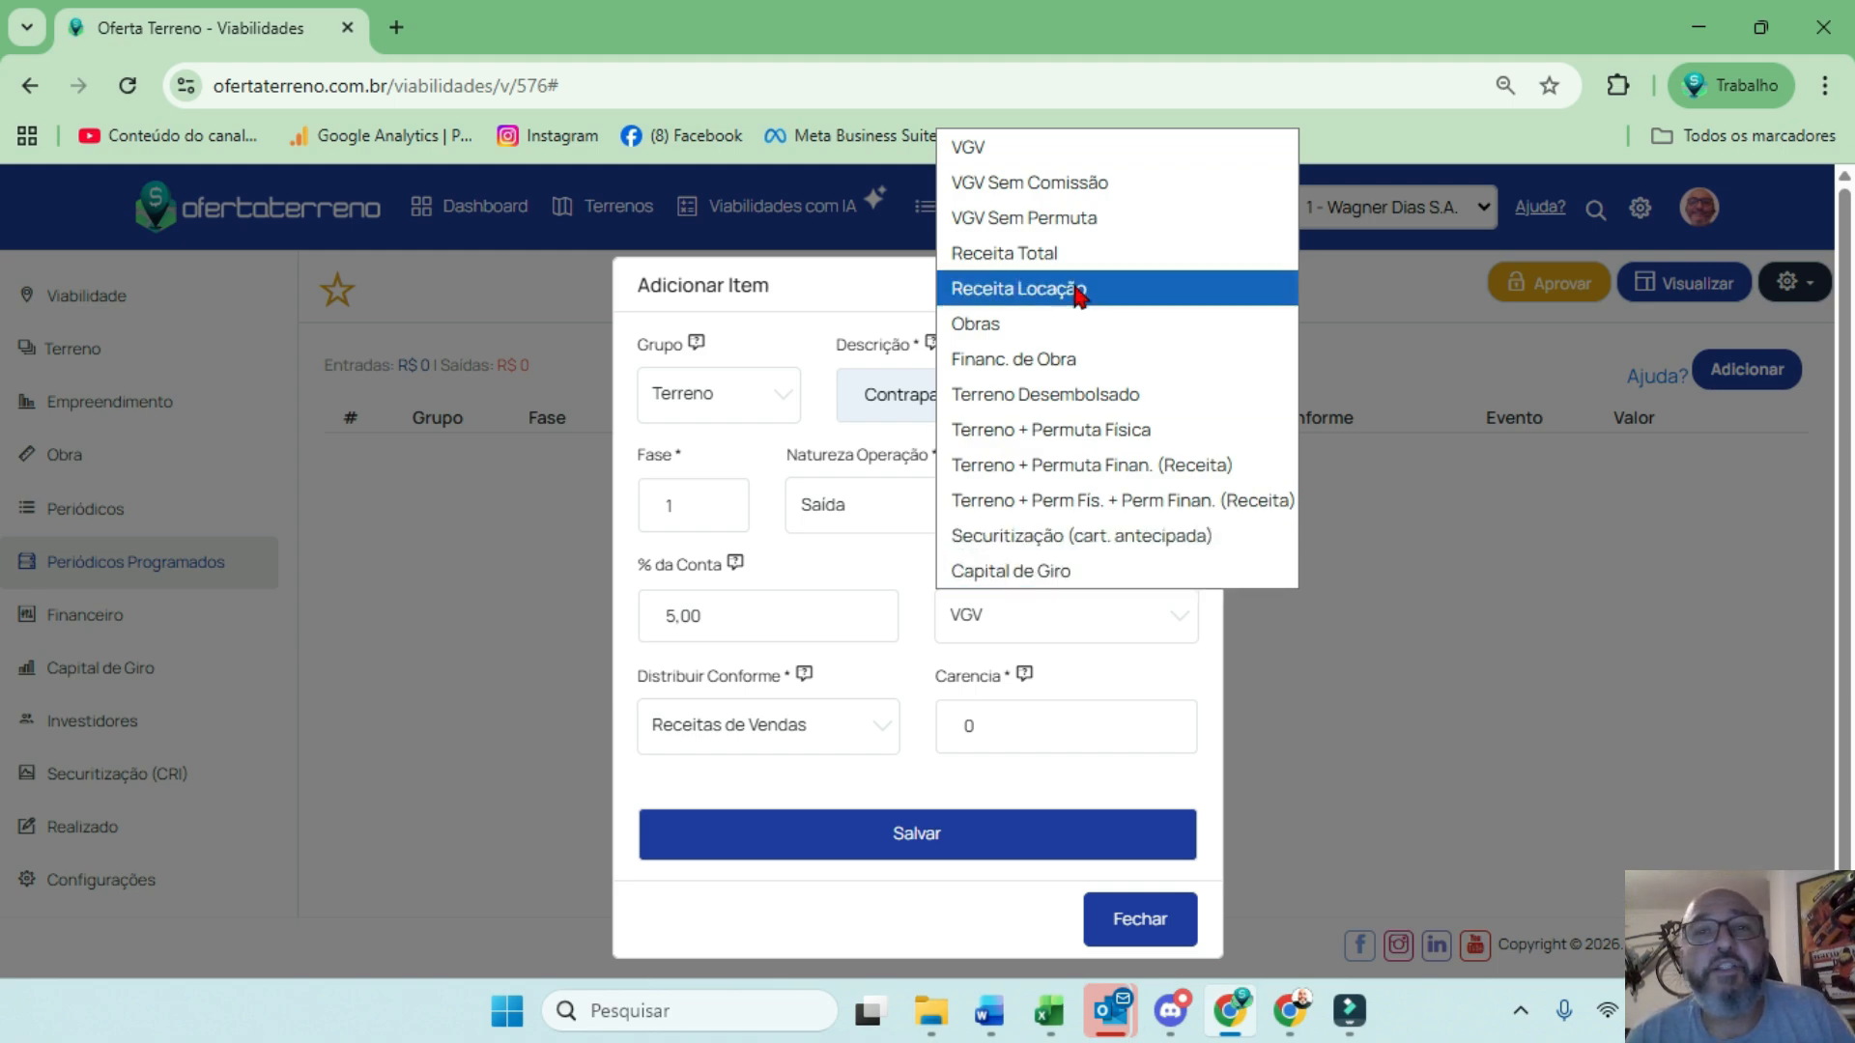
pyautogui.click(1069, 324)
pyautogui.click(774, 750)
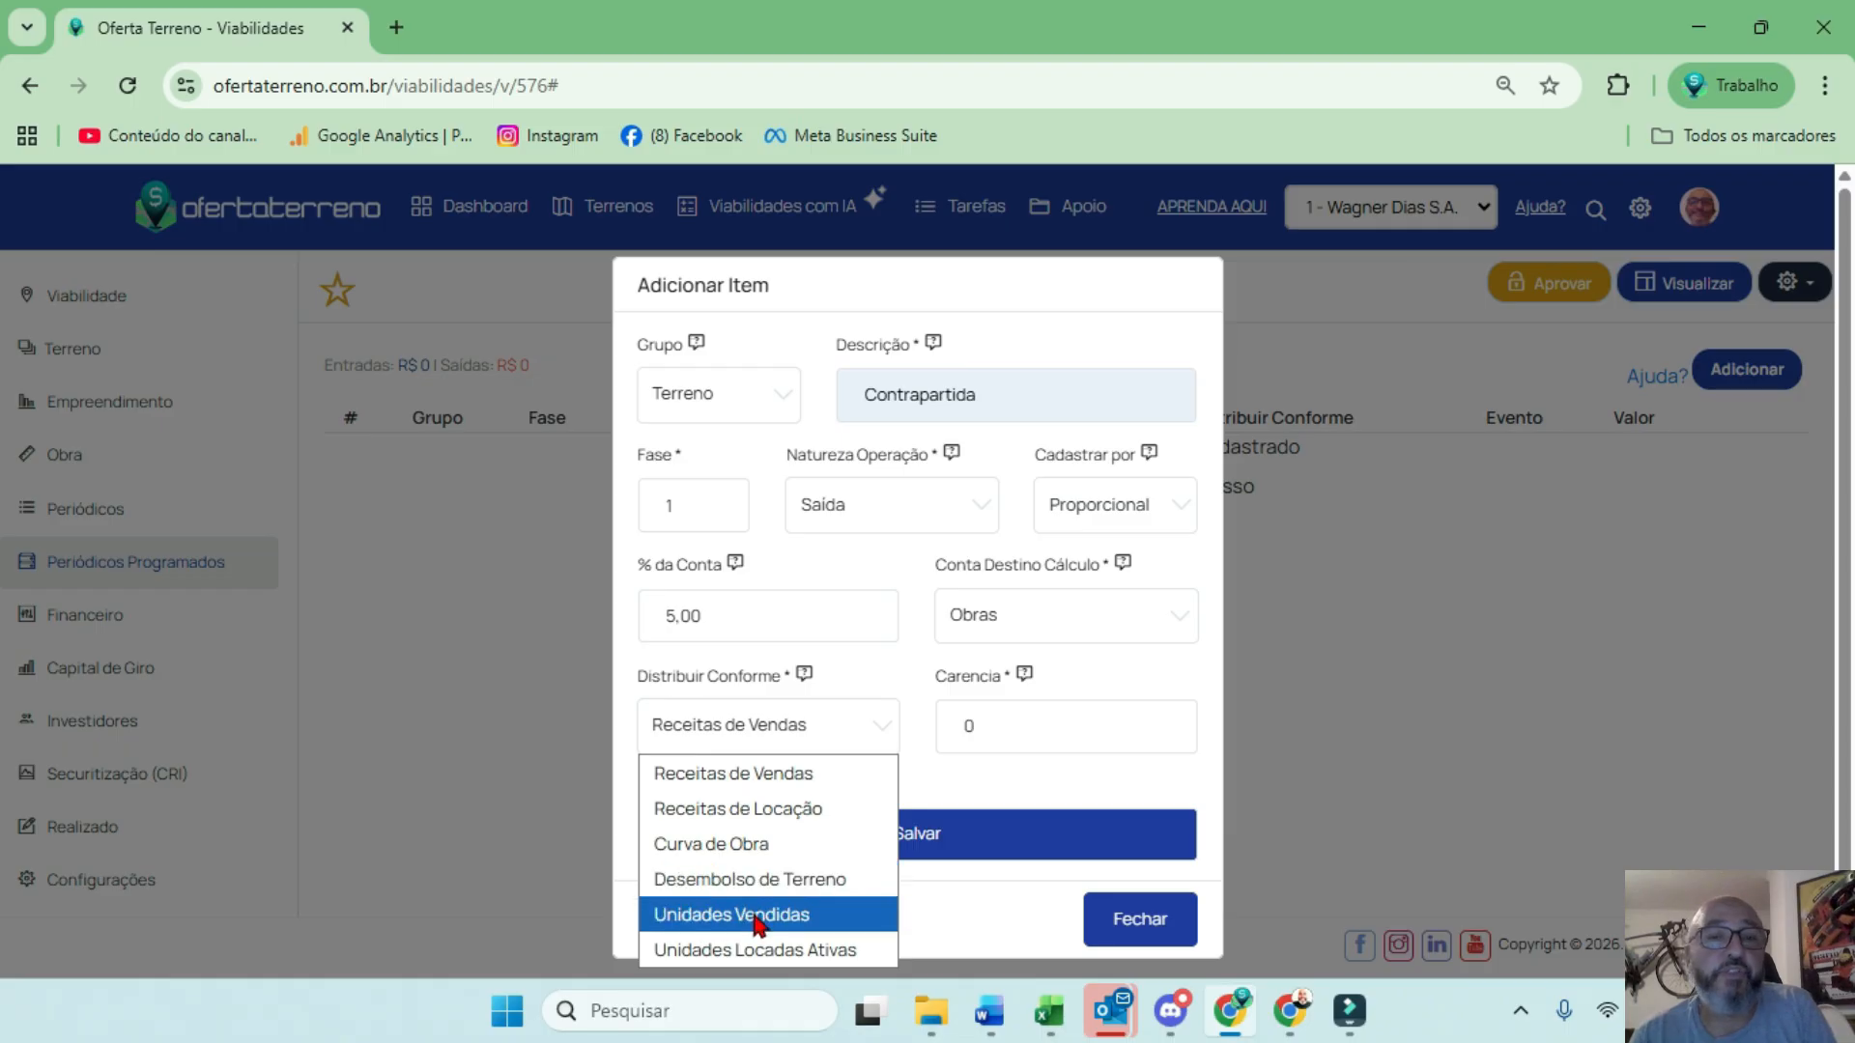
pyautogui.click(764, 850)
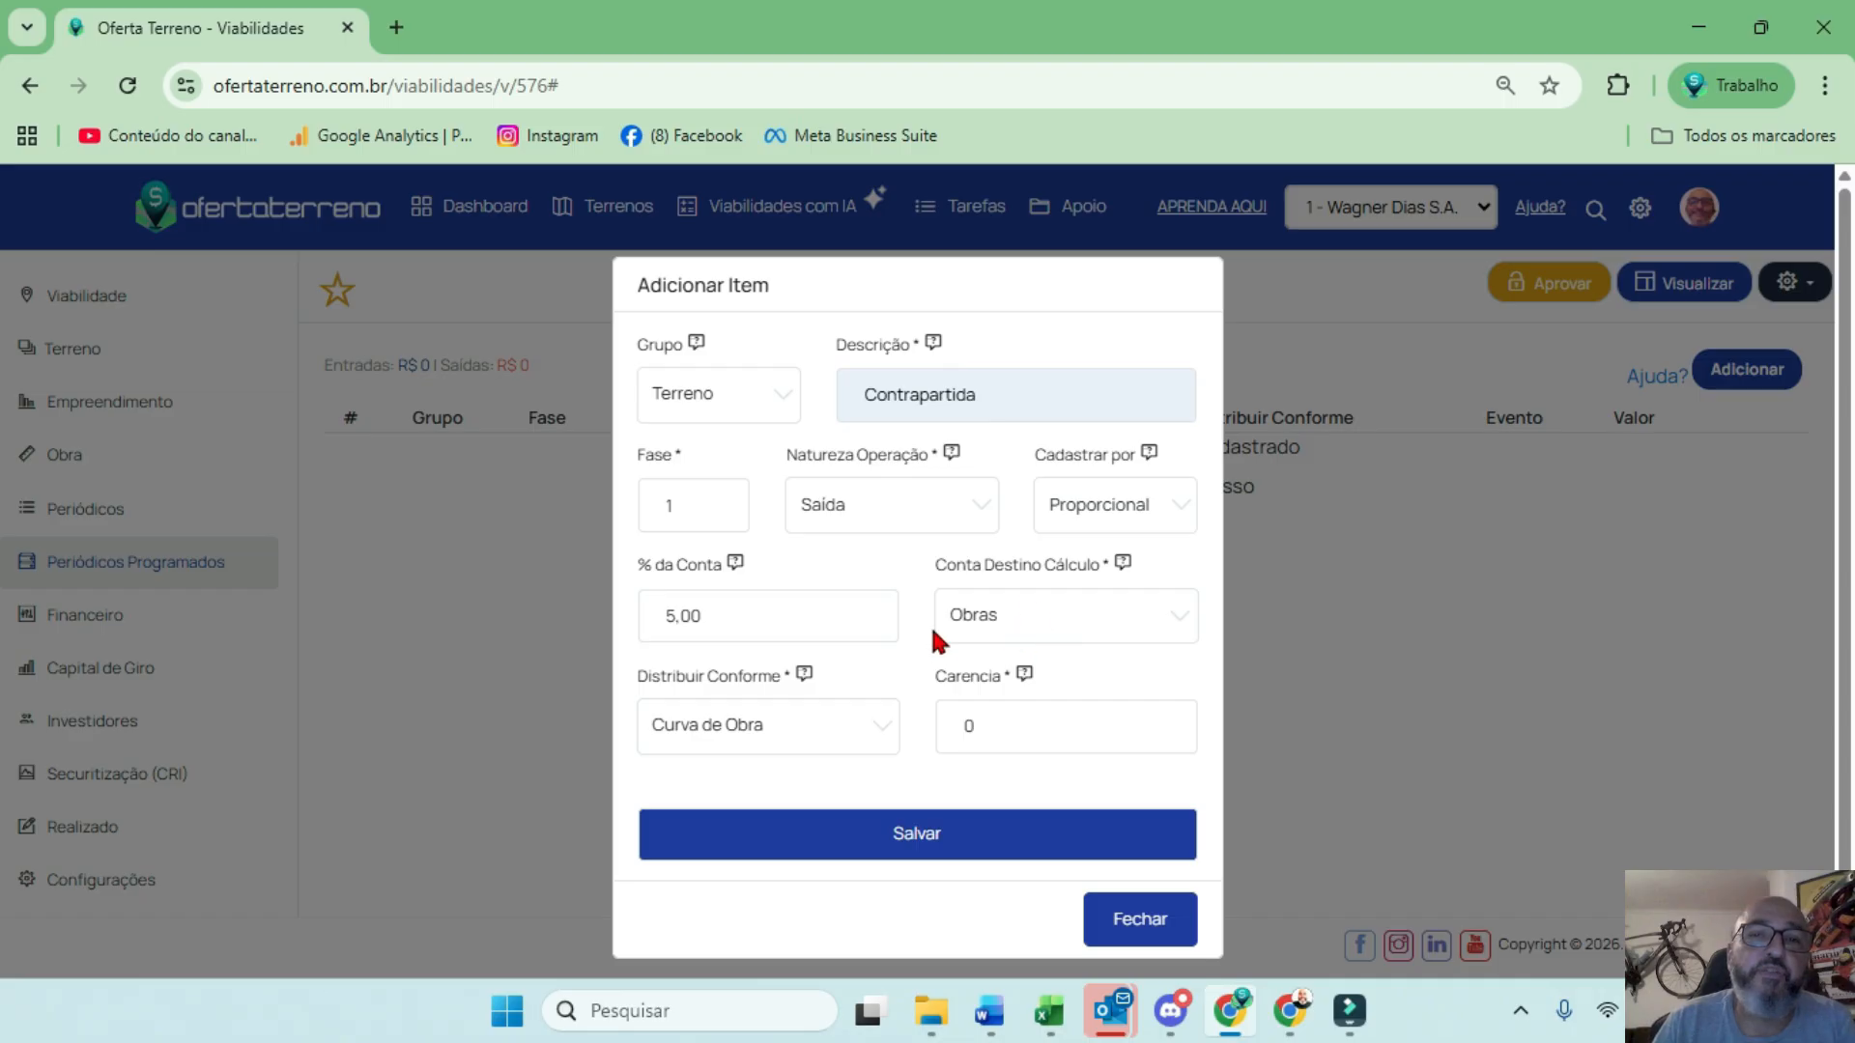
# Change the item's calculation account to Receita Total
pyautogui.click(1002, 624)
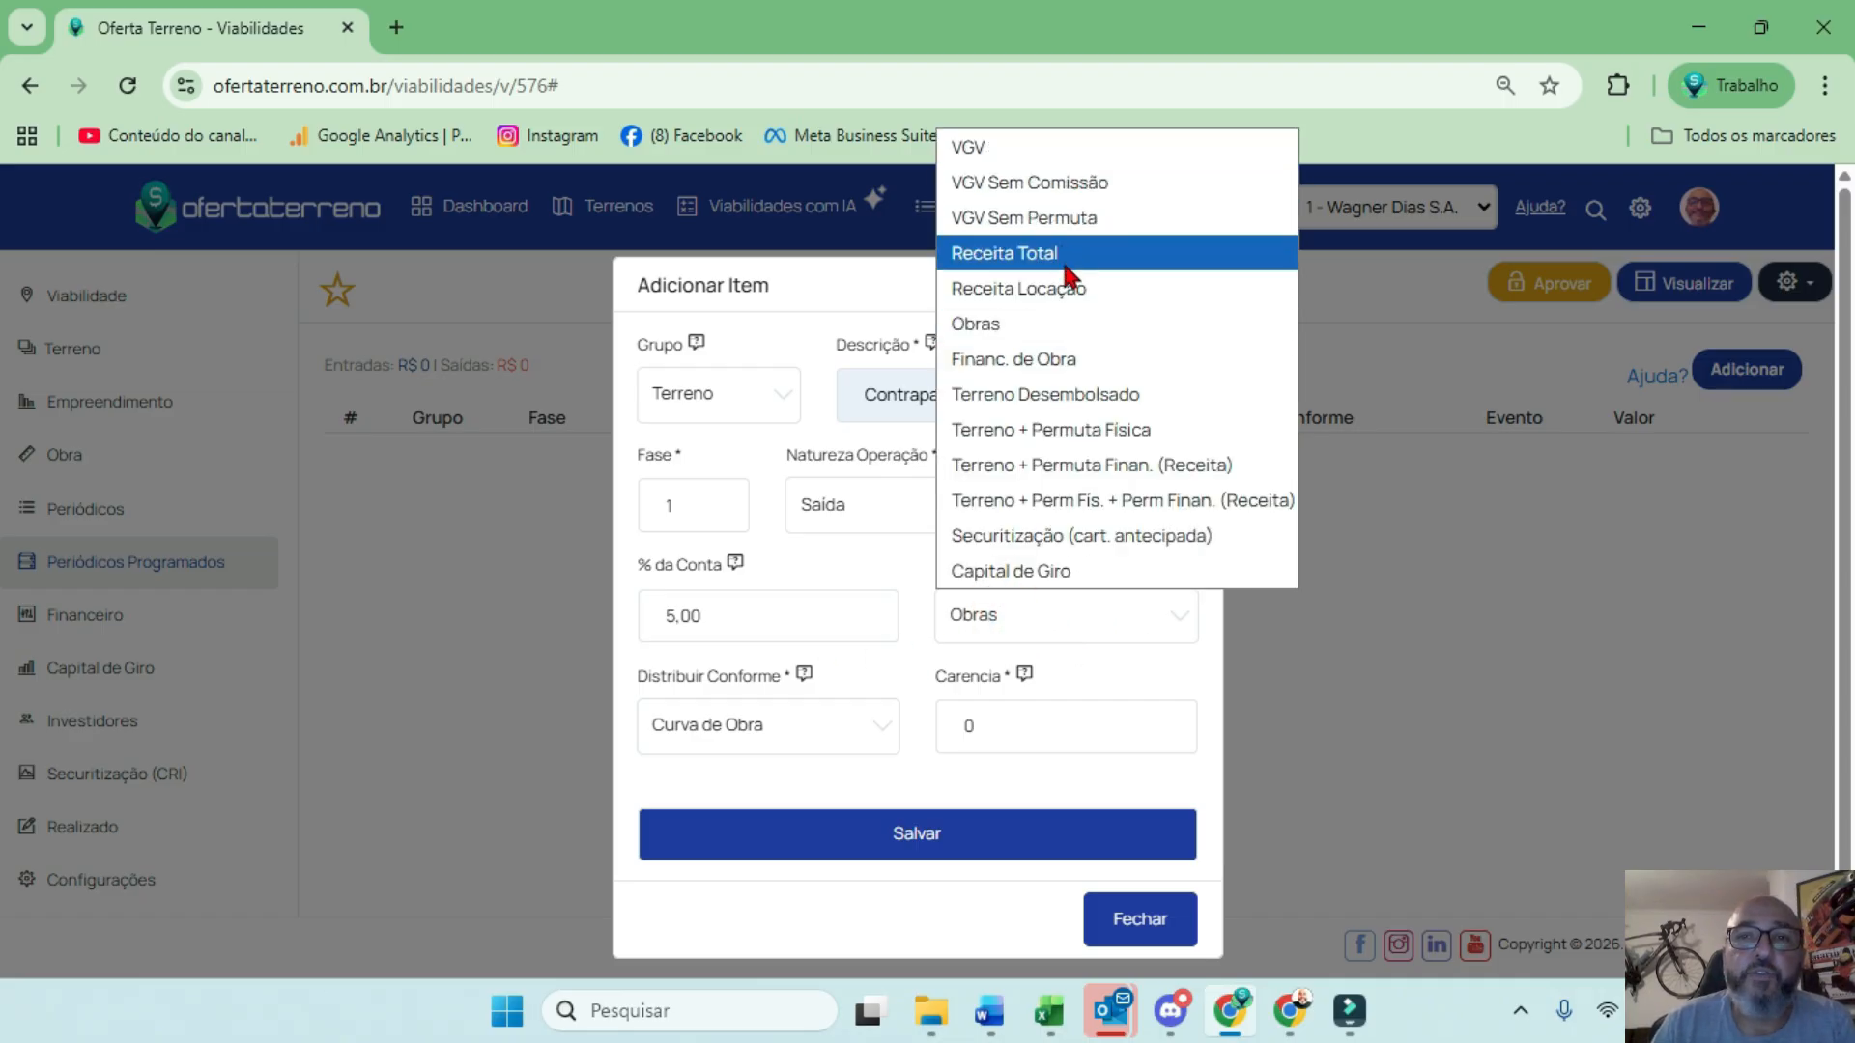
pyautogui.click(1005, 253)
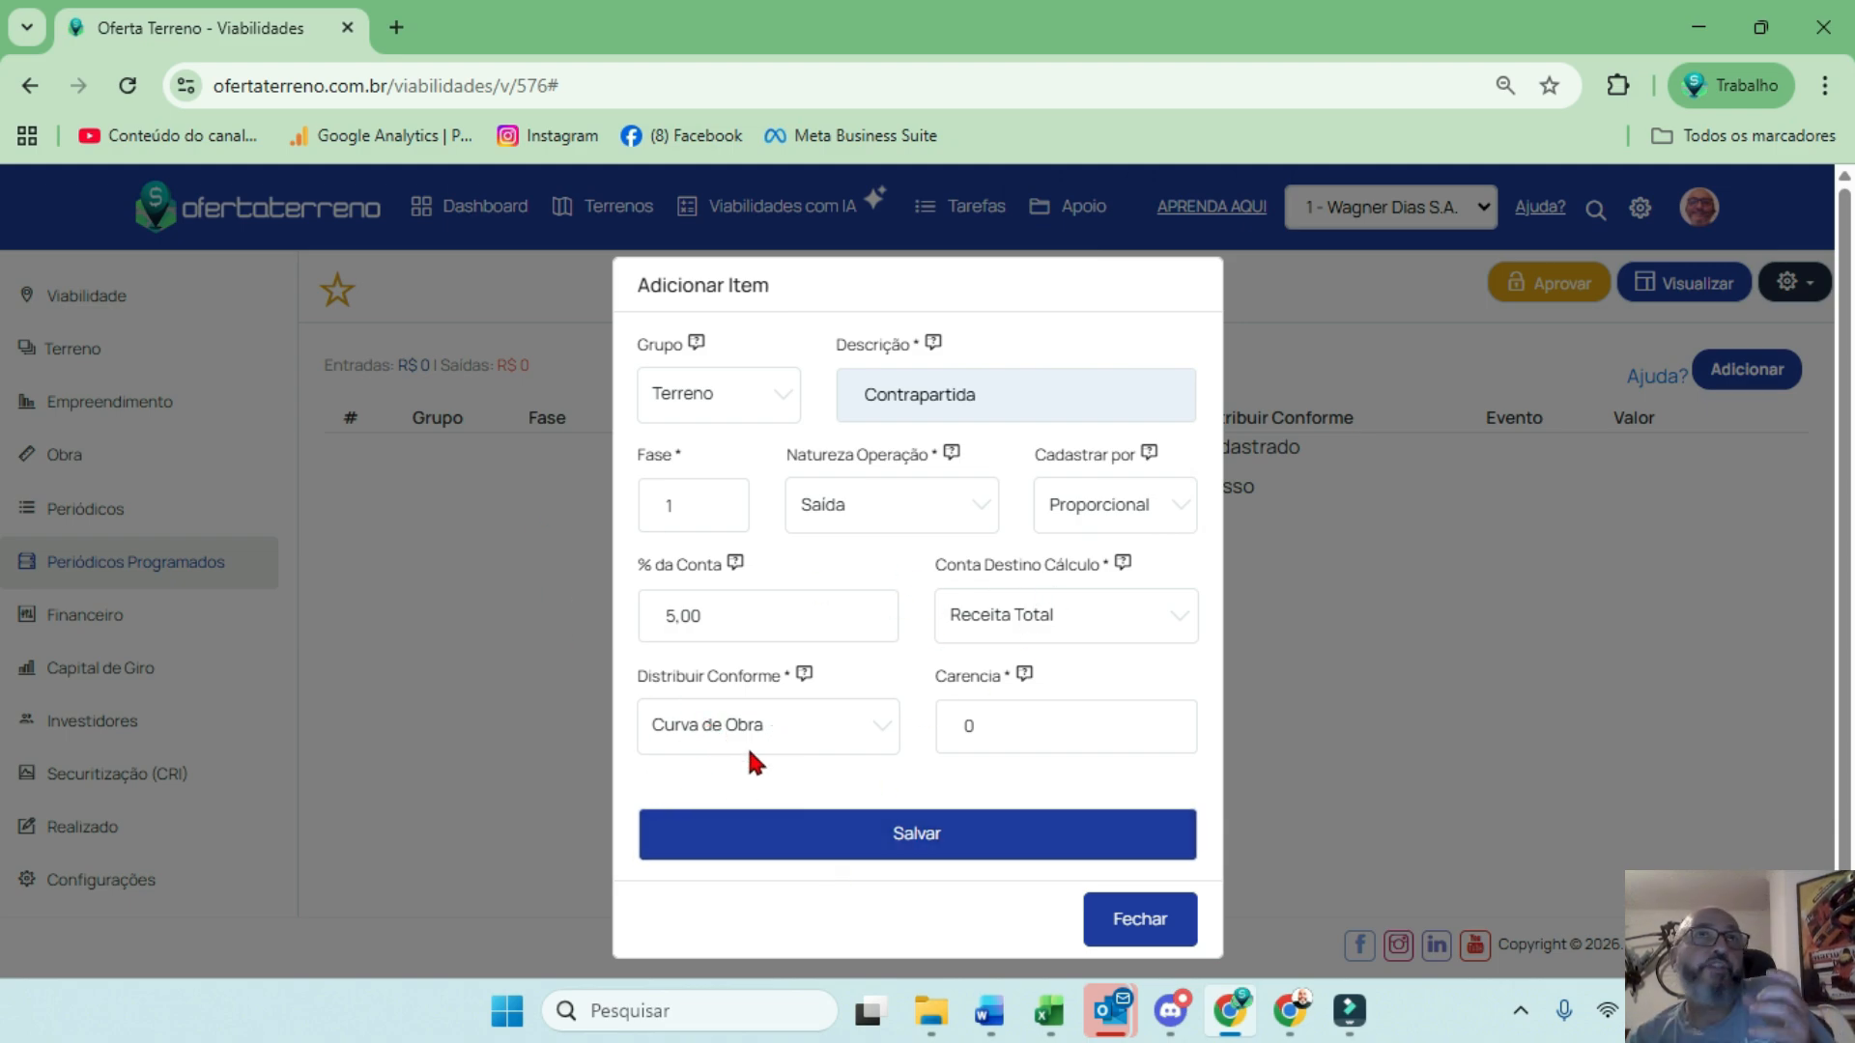
# Save the Contrapartida item and review its dated payment schedule and 5,00% Receita Total basis
pyautogui.click(913, 835)
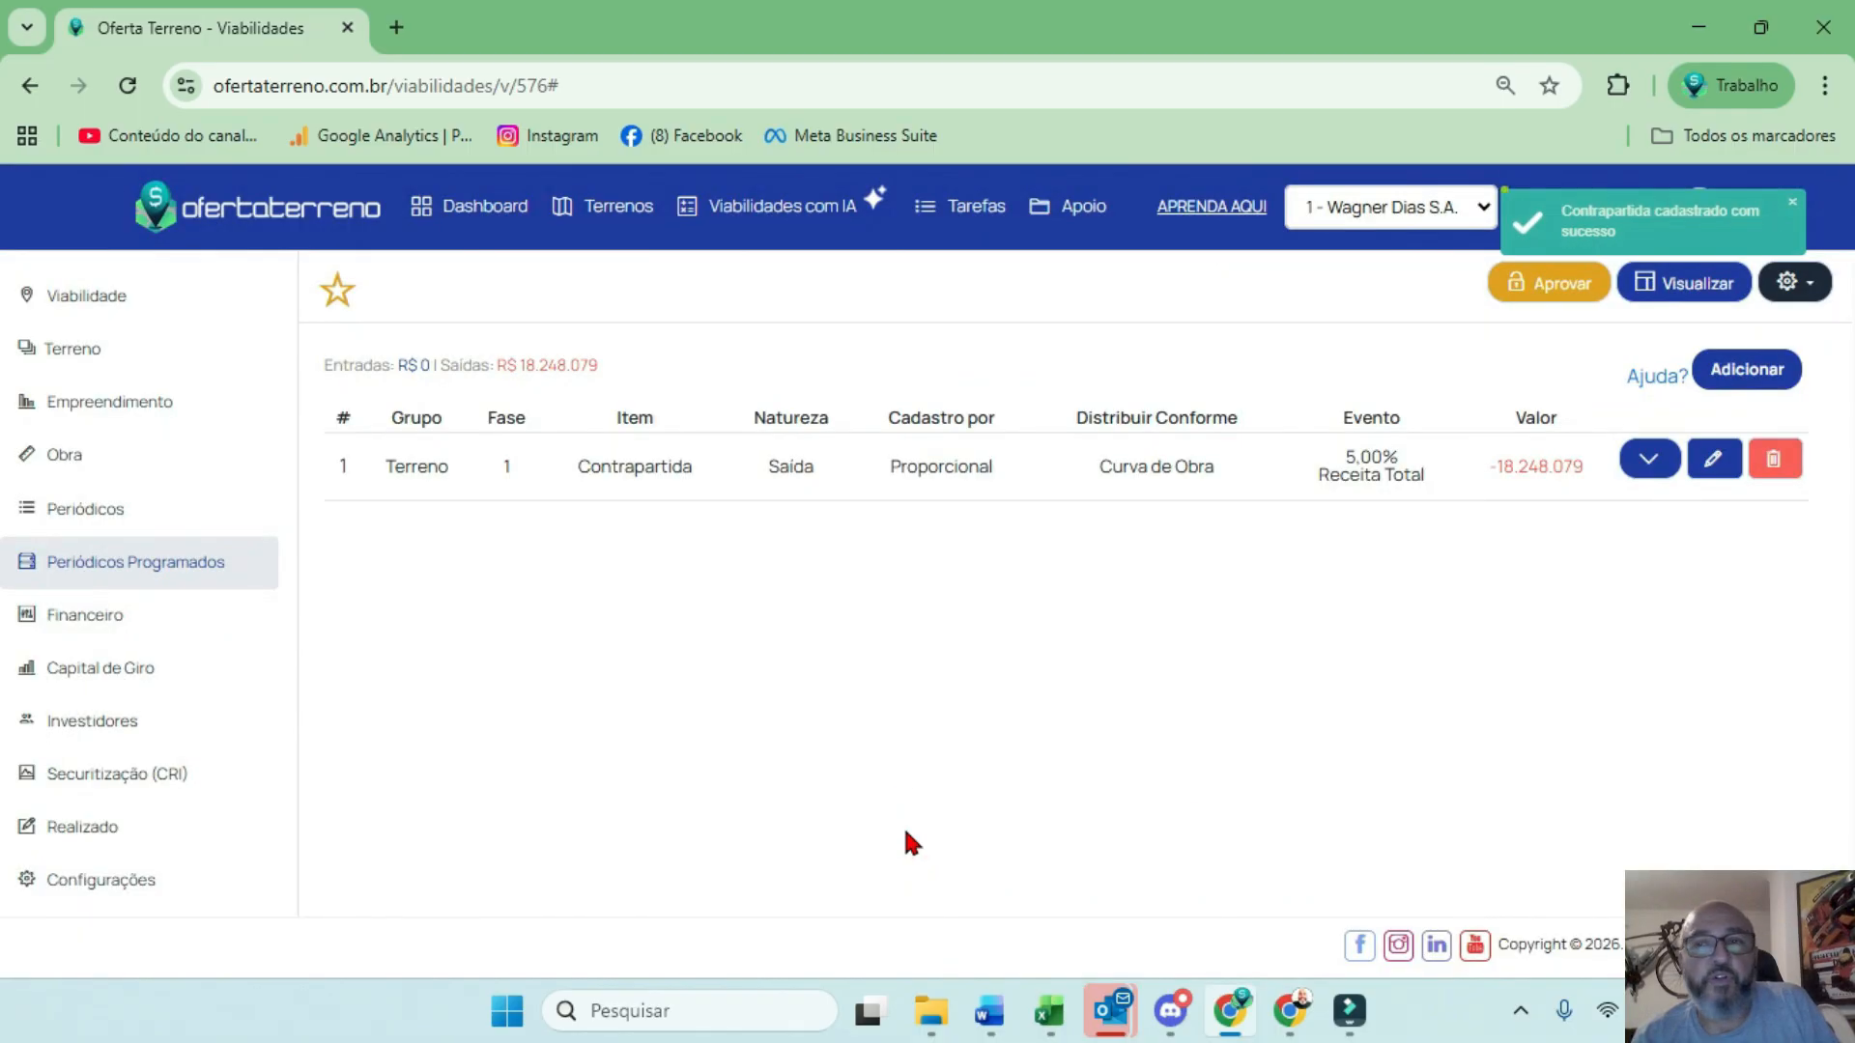
pyautogui.click(1649, 460)
pyautogui.scroll(4, 1387, 699)
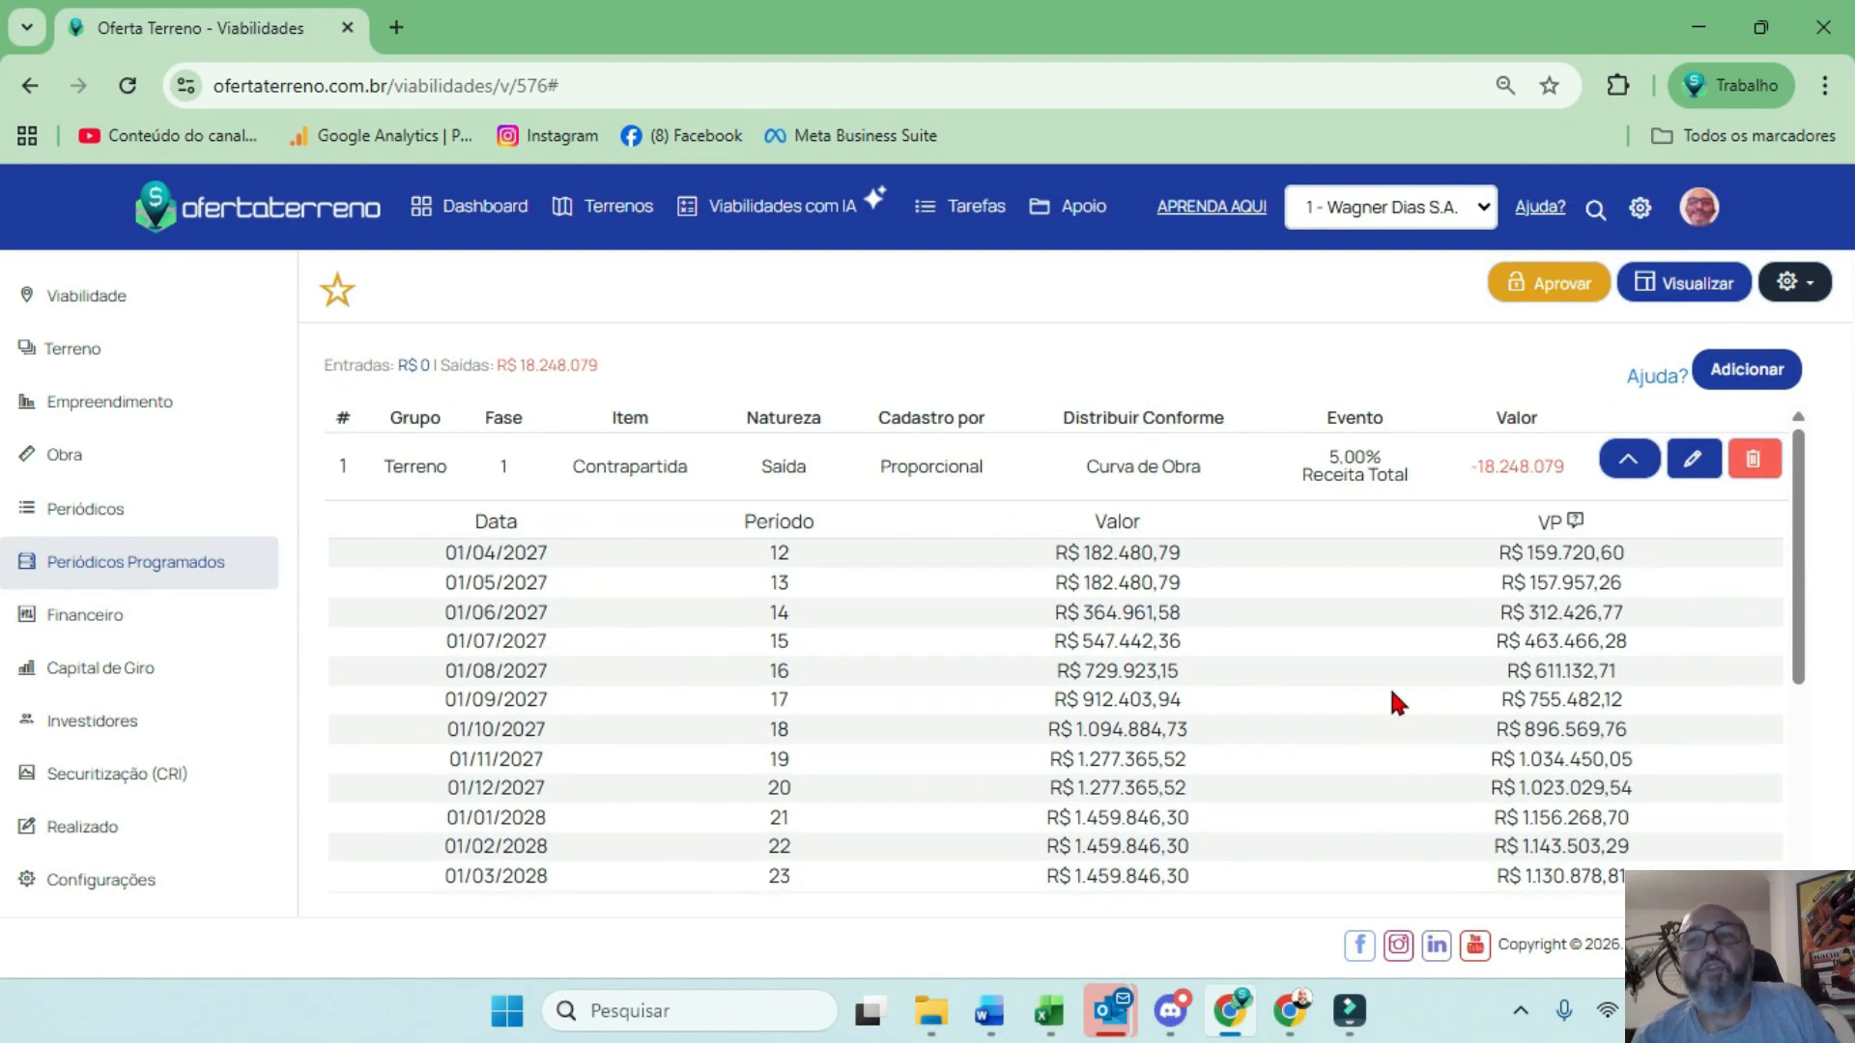
pyautogui.moveTo(1333, 451); pyautogui.dragTo(1384, 444)
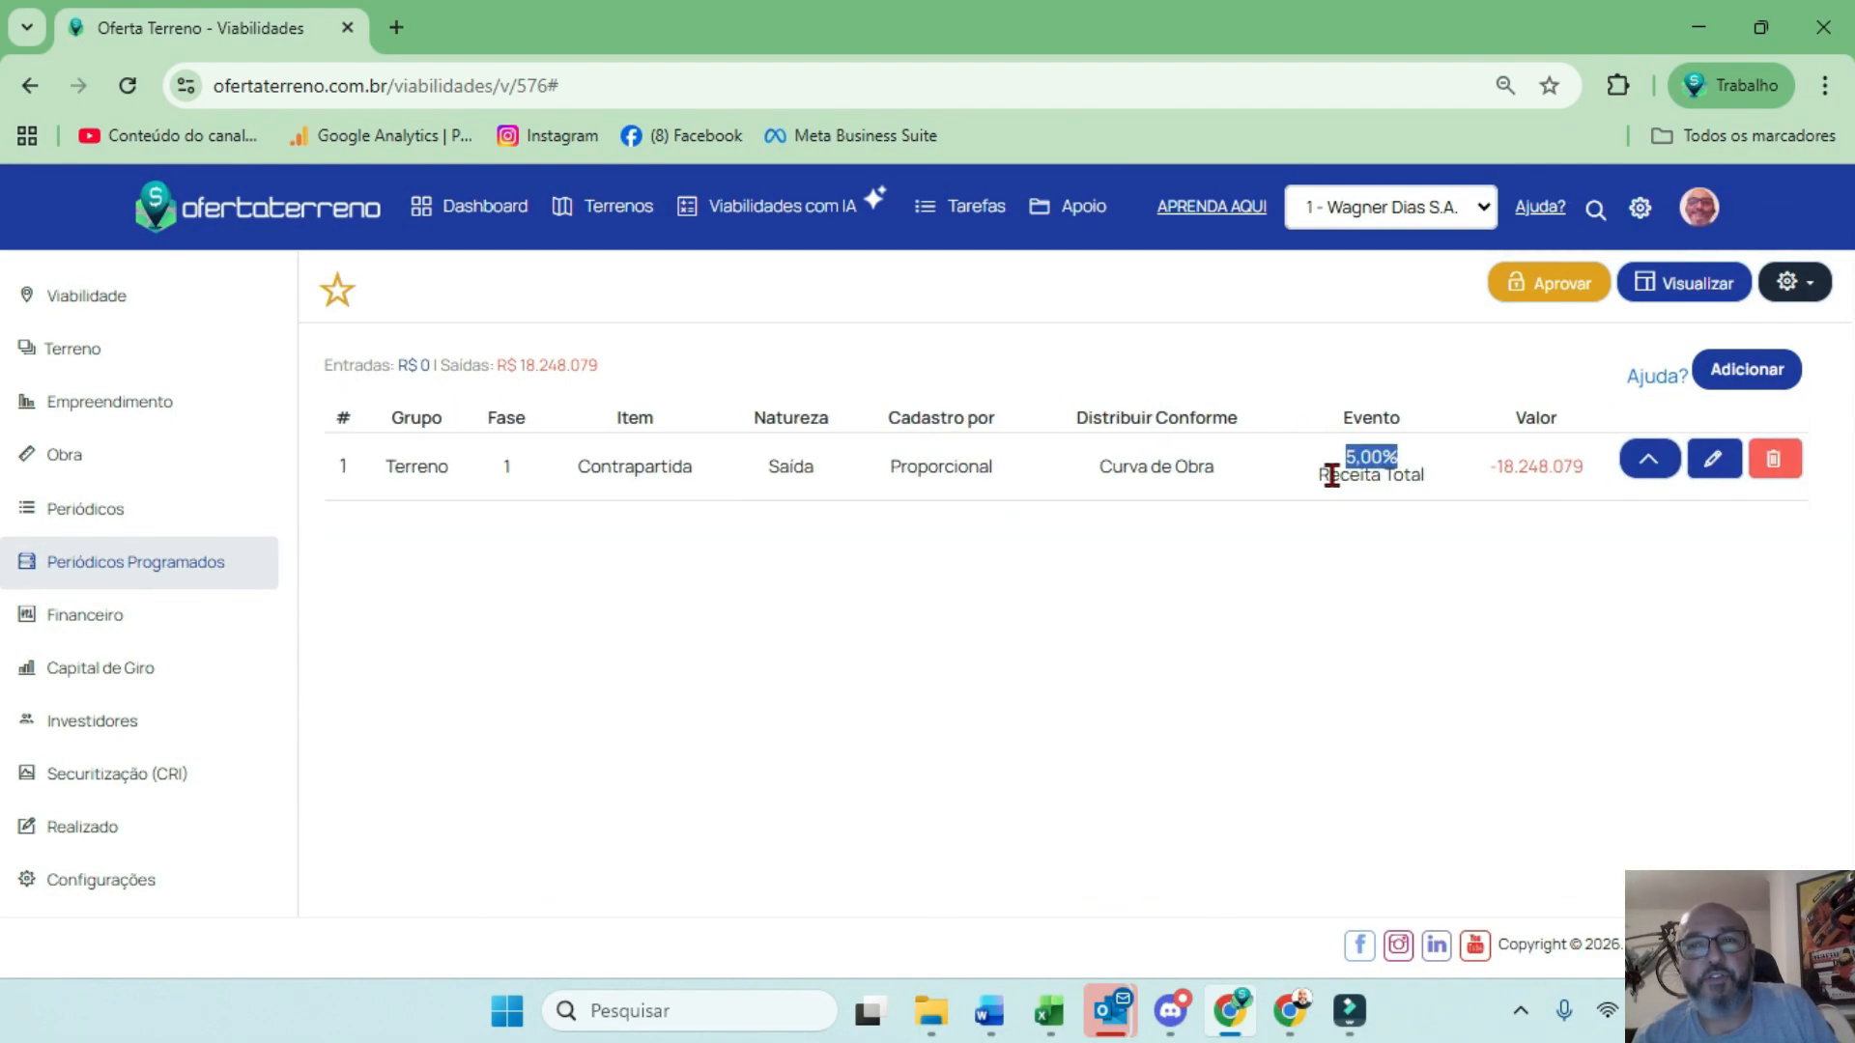
# View the study's results and check the Contrapartida line under Terreno in the Resultado Analítico
pyautogui.click(1667, 290)
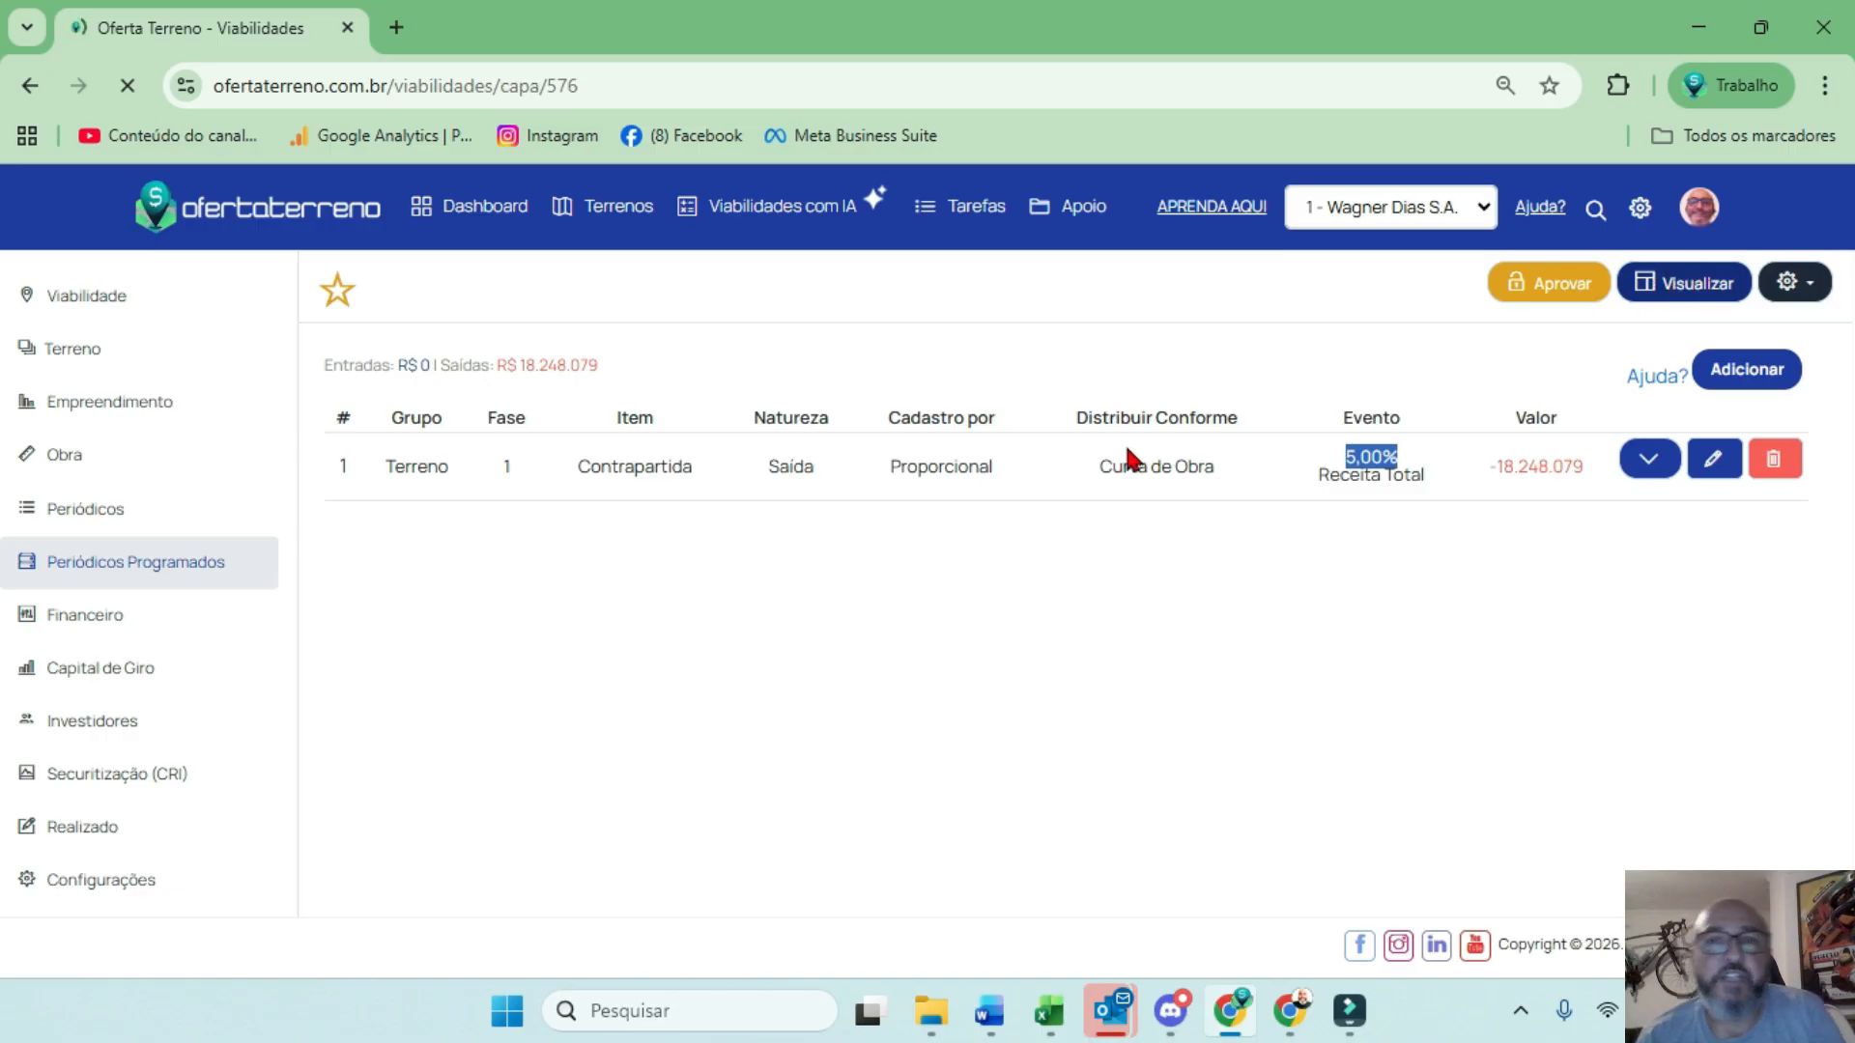
pyautogui.scroll(-10, 1005, 587)
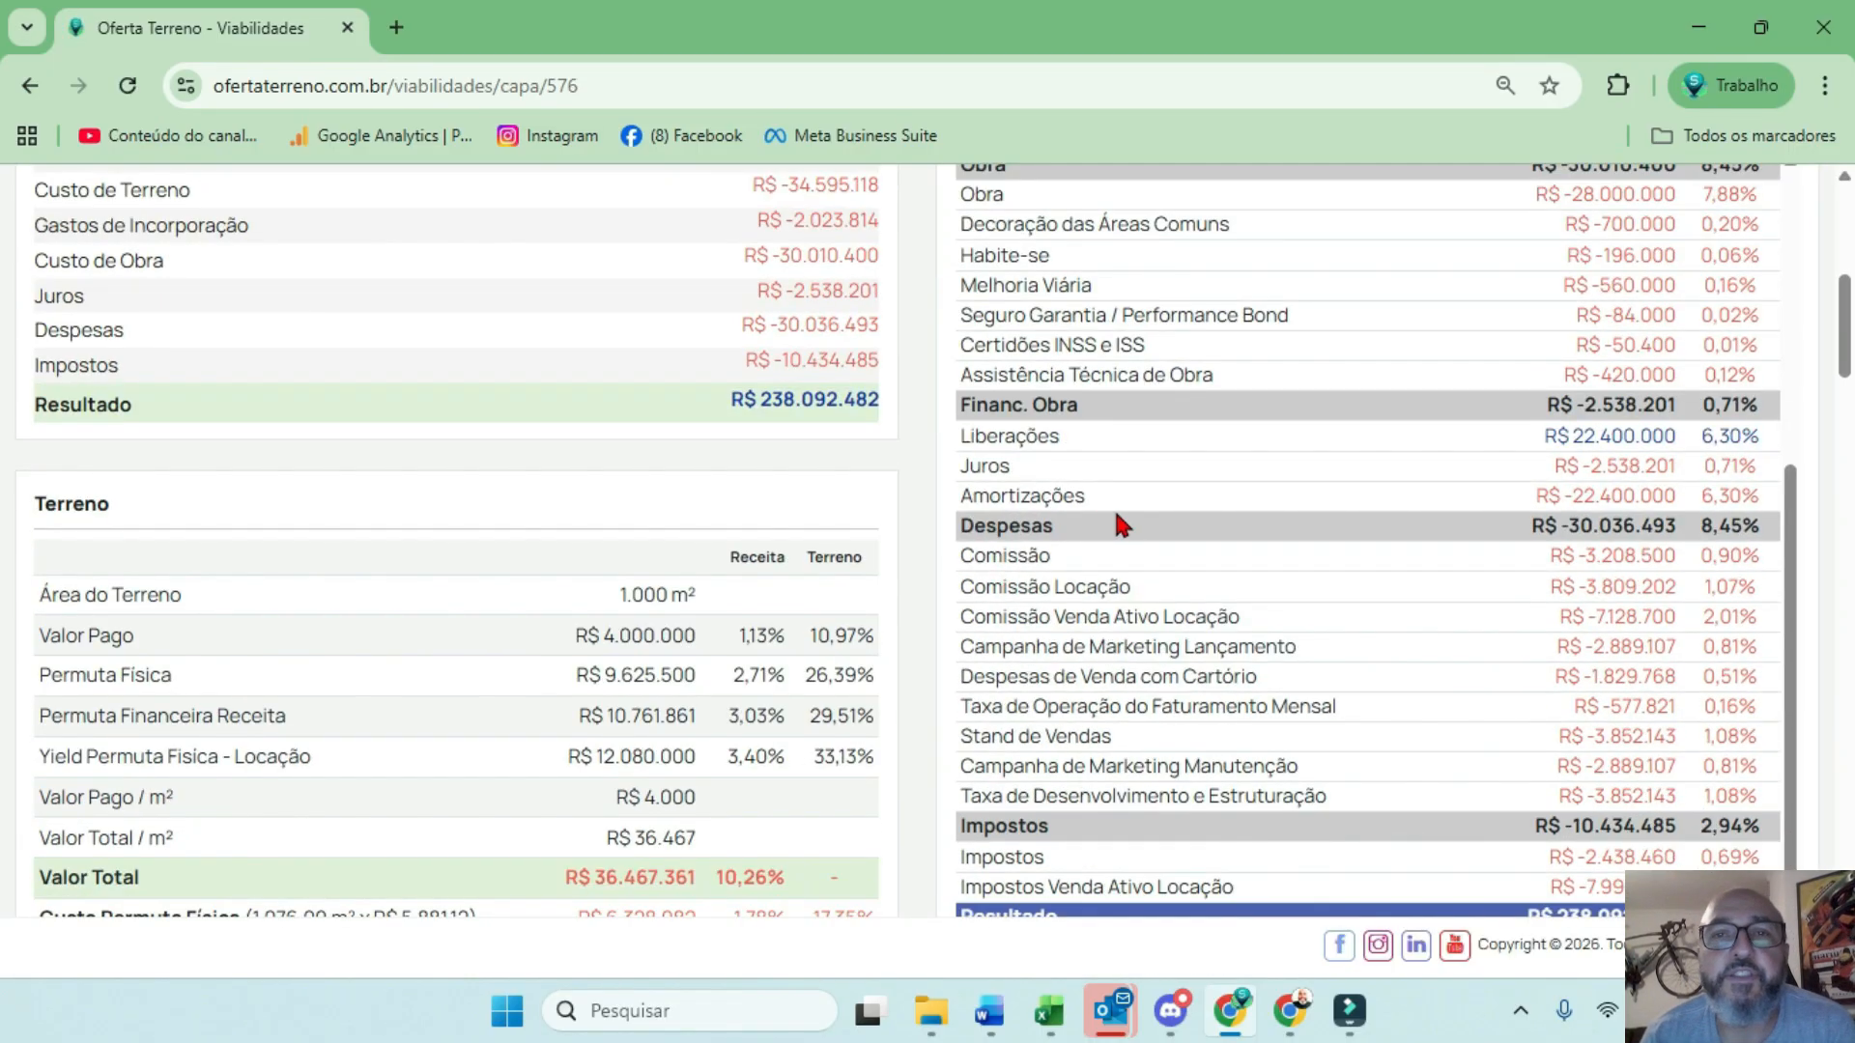
pyautogui.scroll(4, 1113, 505)
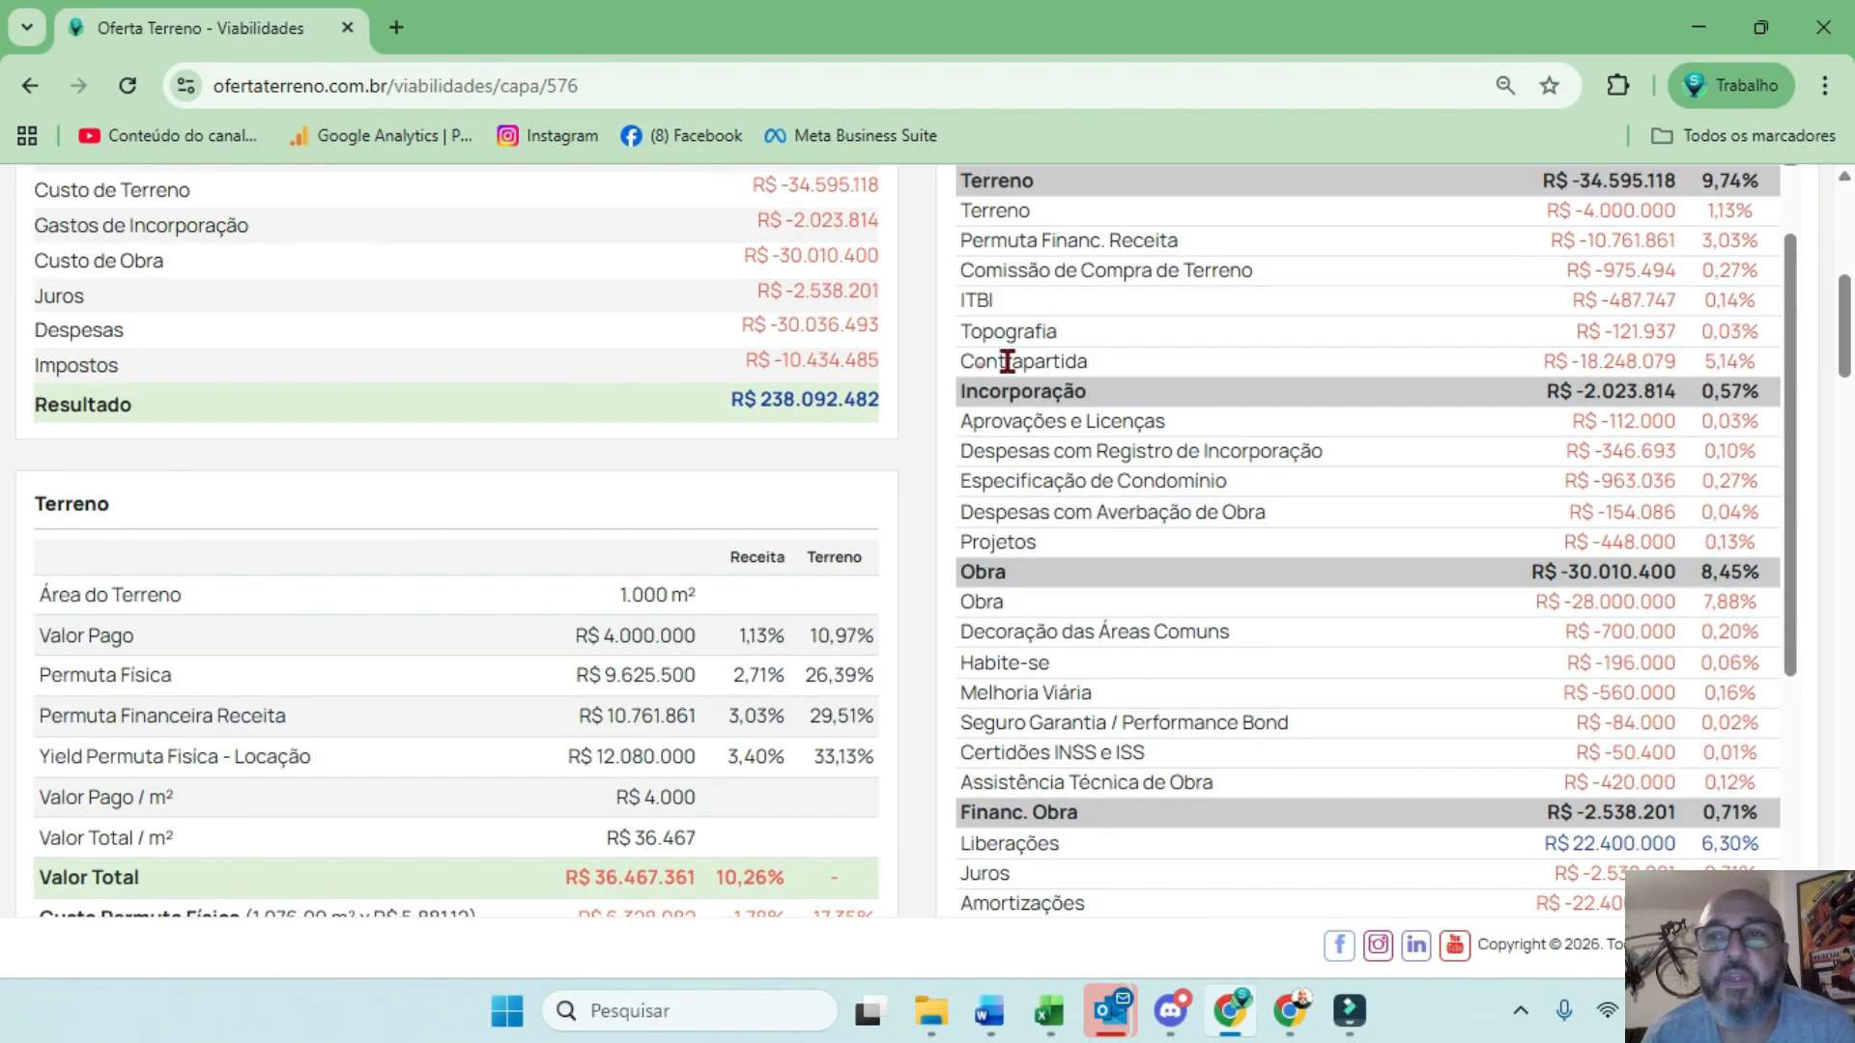
pyautogui.moveTo(987, 361); pyautogui.dragTo(1678, 357)
pyautogui.scroll(1, 352, 612)
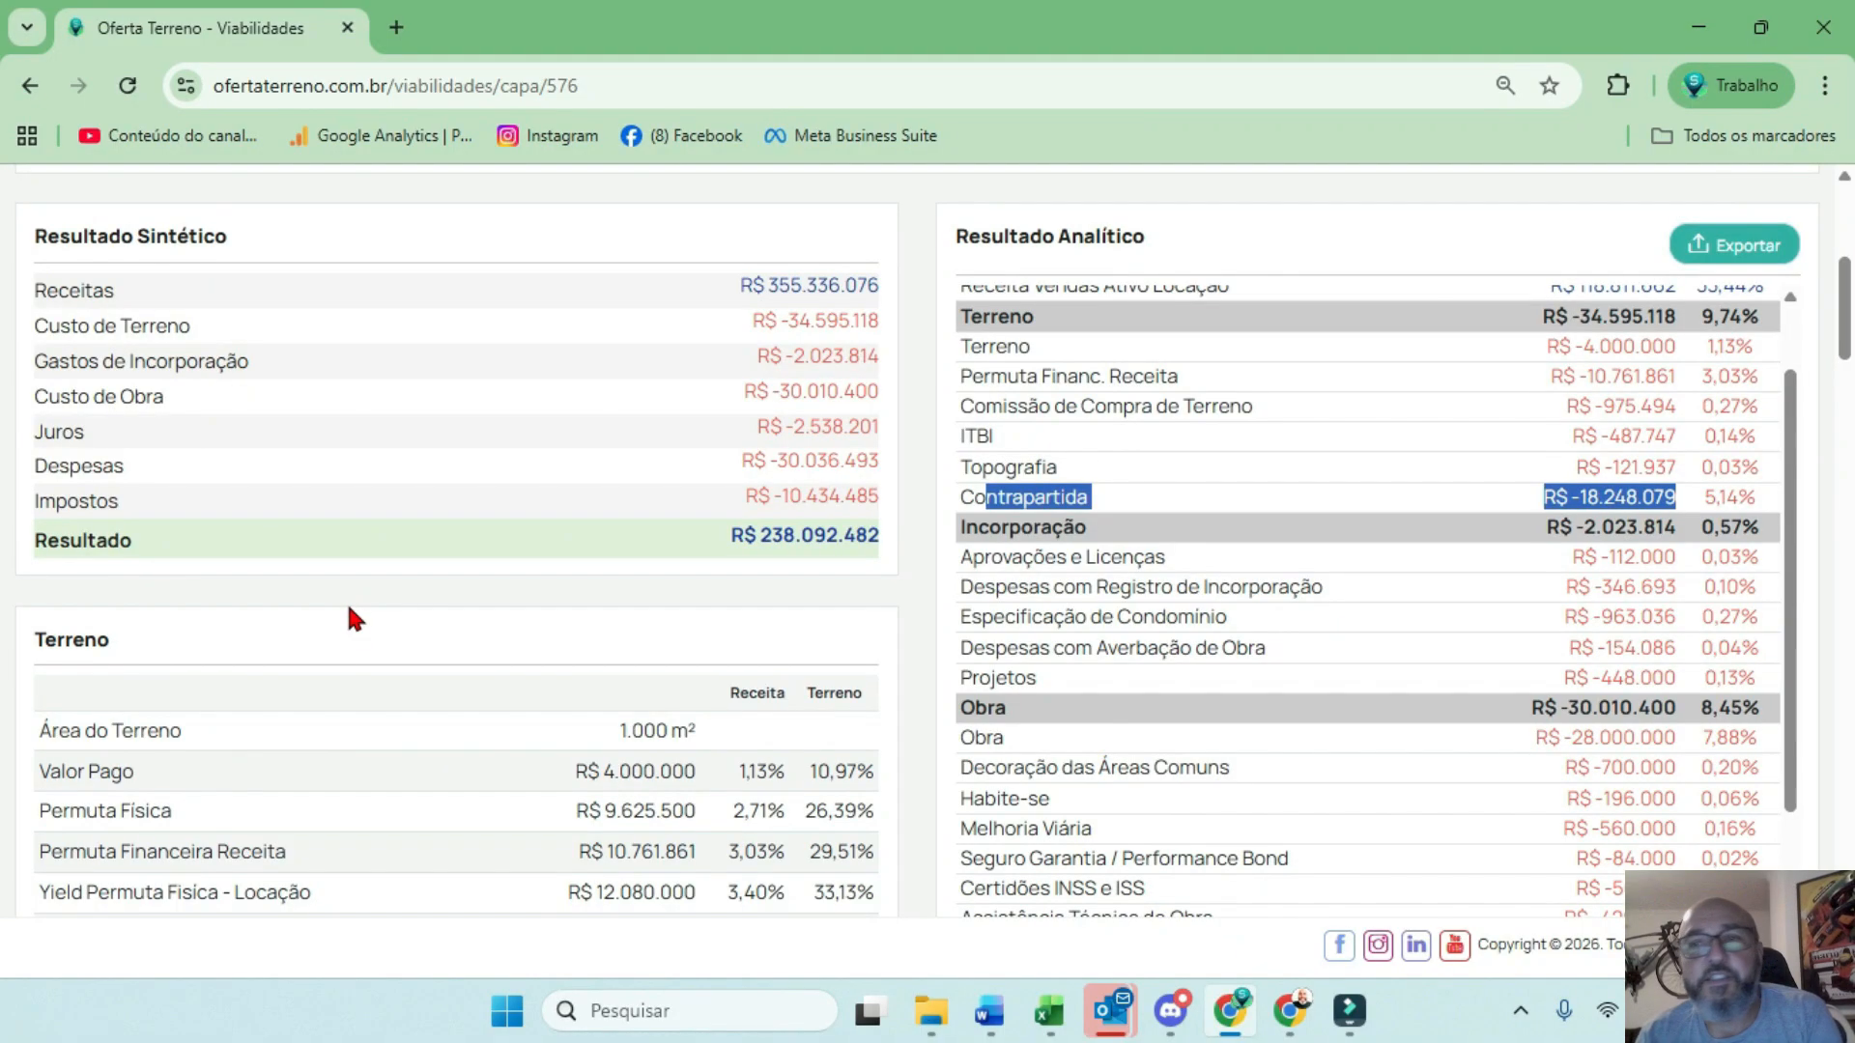
pyautogui.scroll(6, 1271, 512)
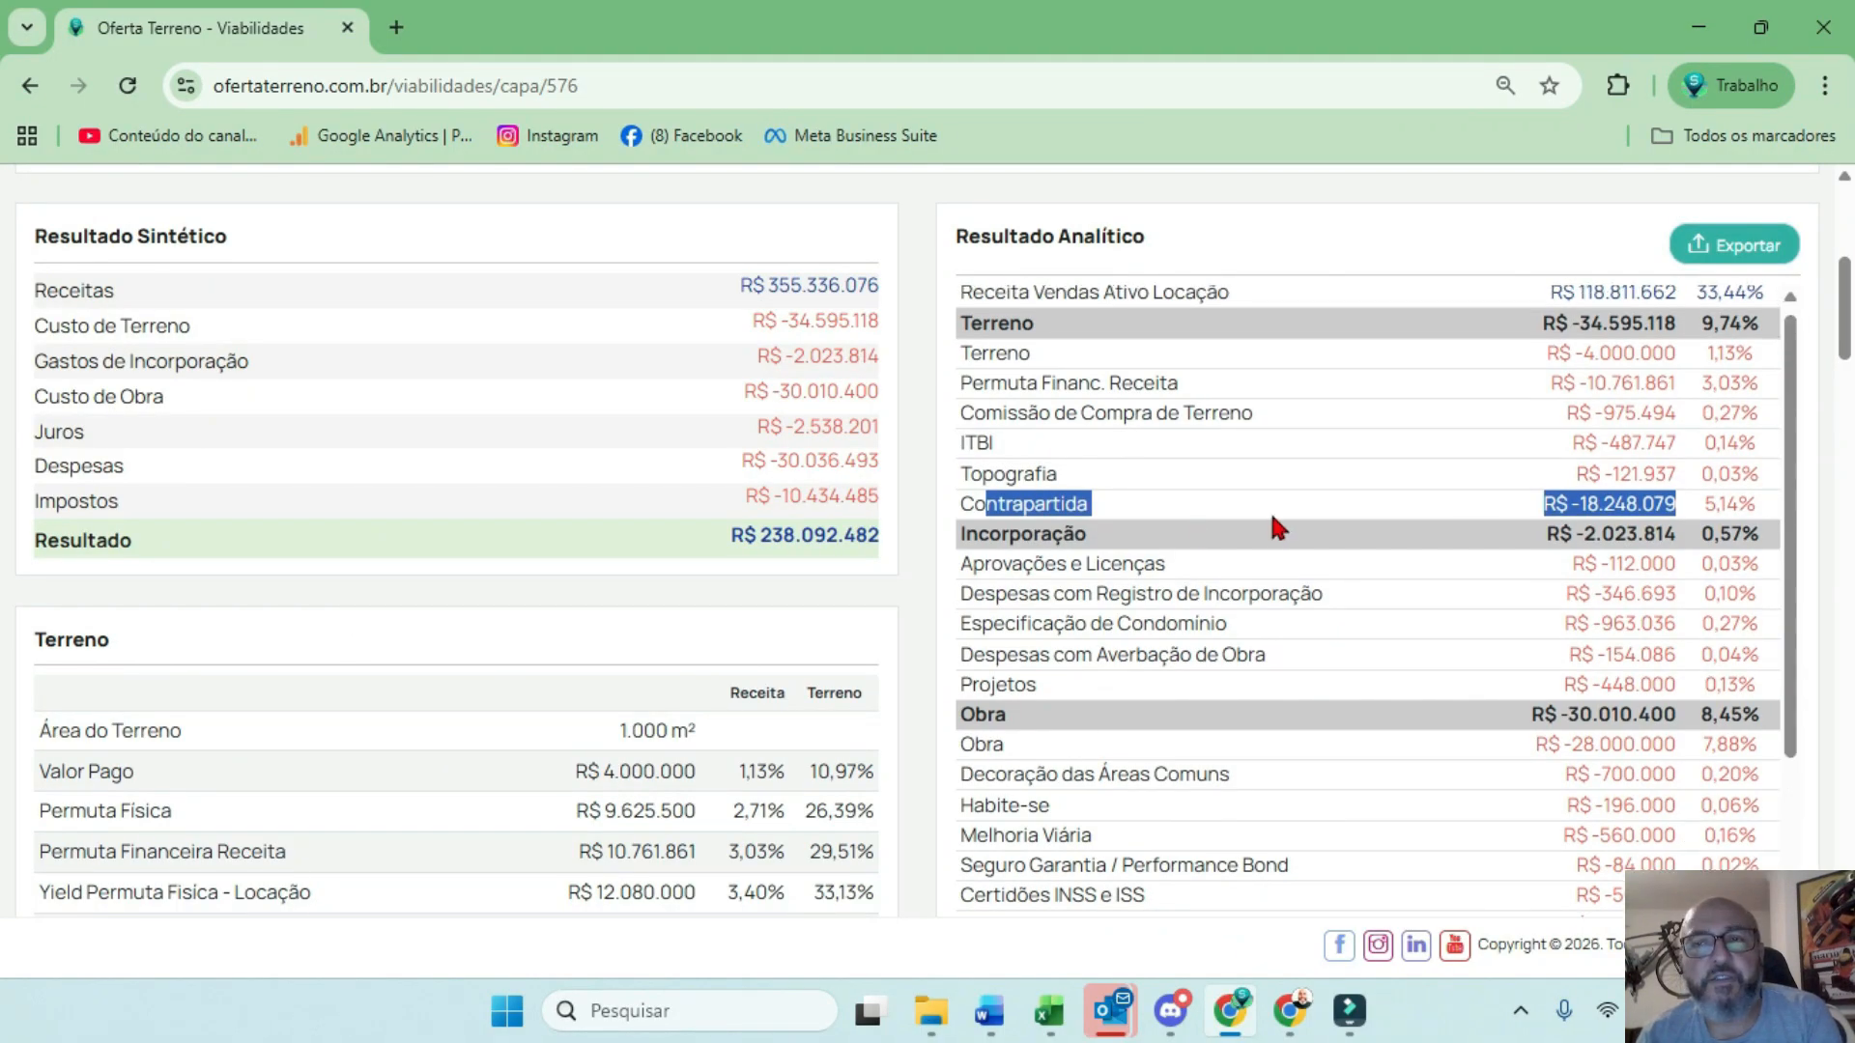
pyautogui.scroll(1, 1418, 447)
# Return to editing the study and check the calculation account of the Contrapartida item in Periódicos Programados
pyautogui.click(1577, 318)
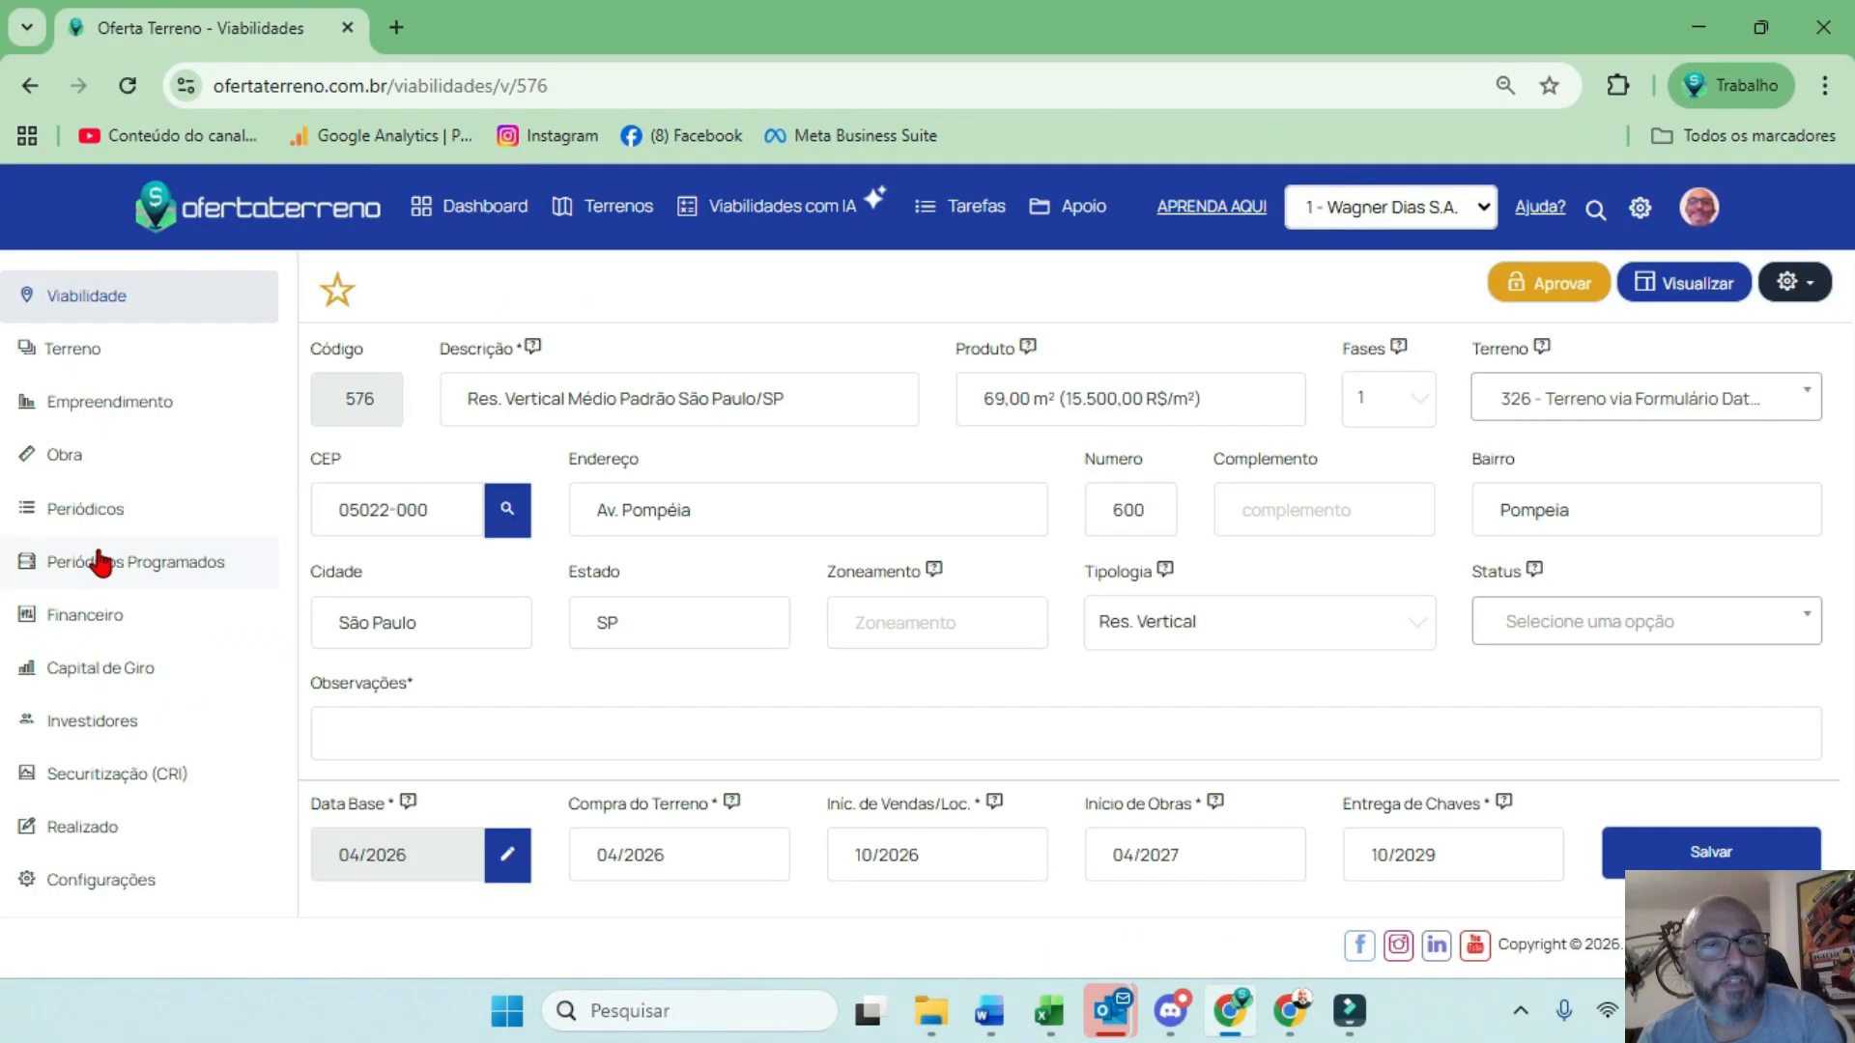
pyautogui.click(87, 558)
pyautogui.click(1730, 369)
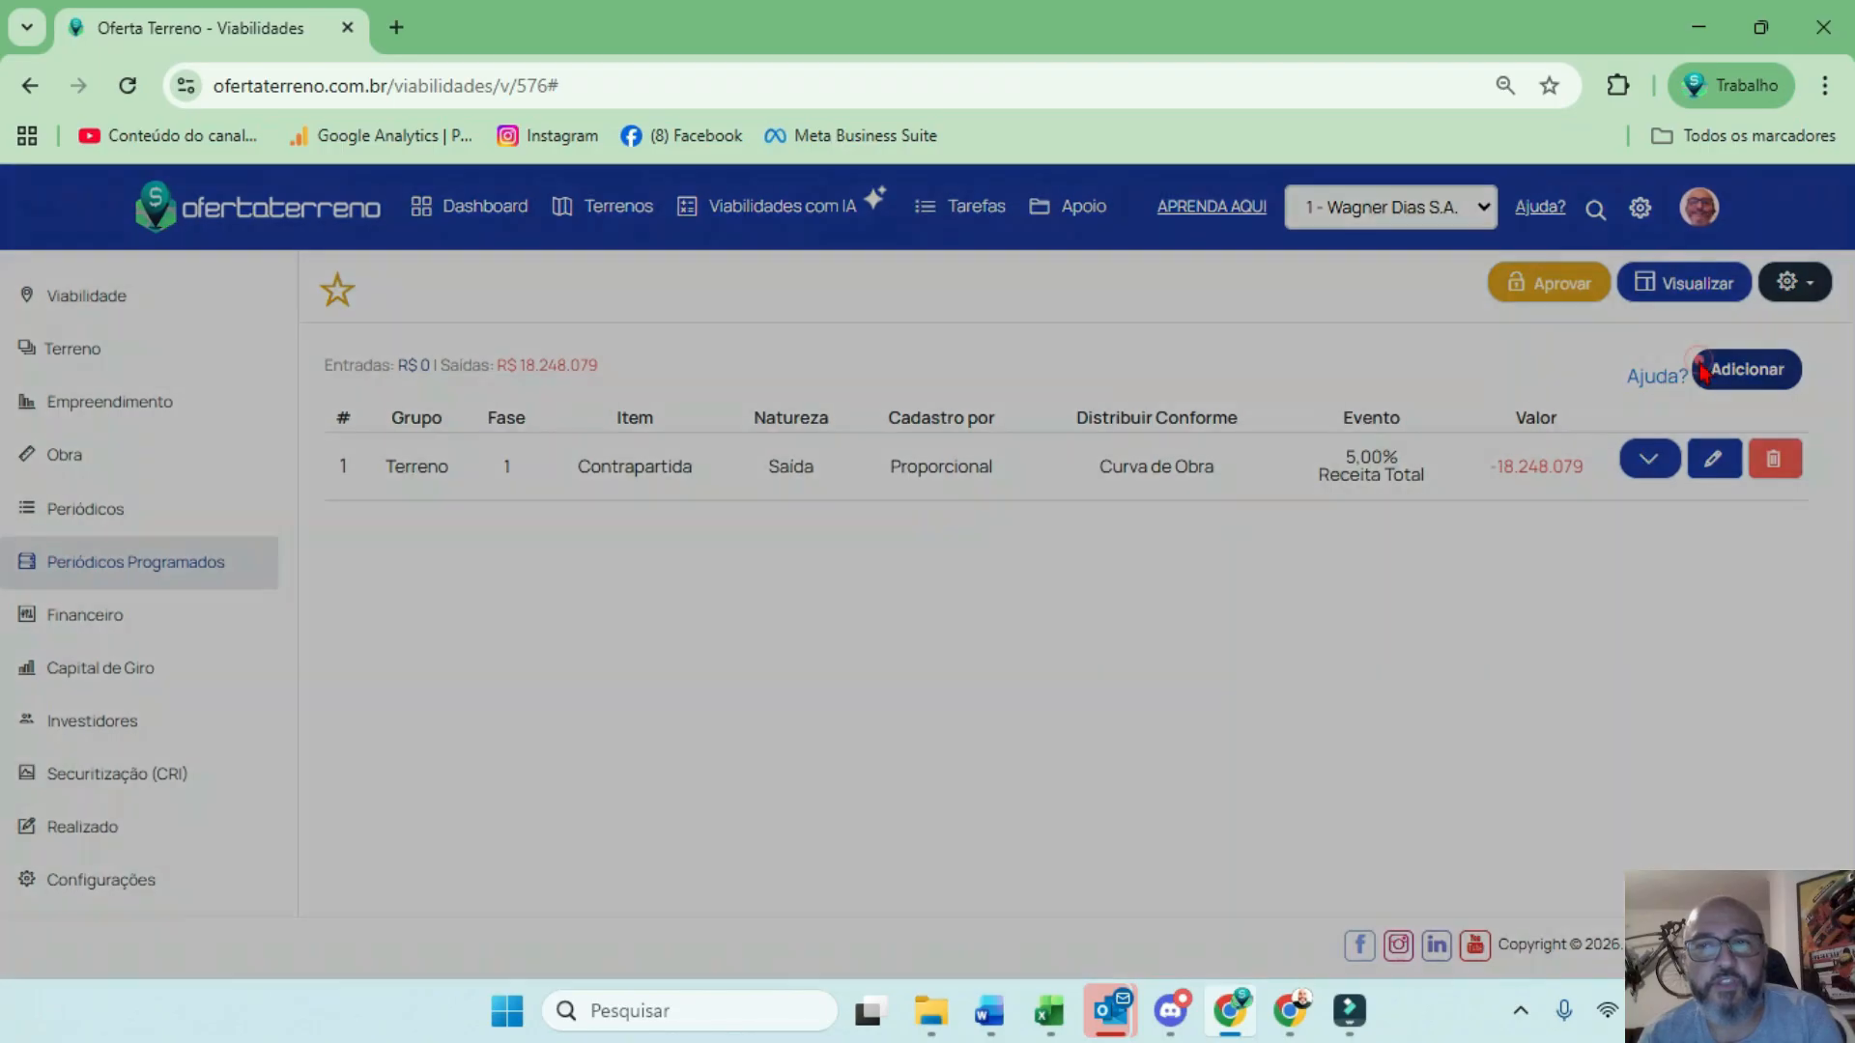
pyautogui.click(1140, 919)
pyautogui.moveTo(1326, 474); pyautogui.dragTo(1409, 477)
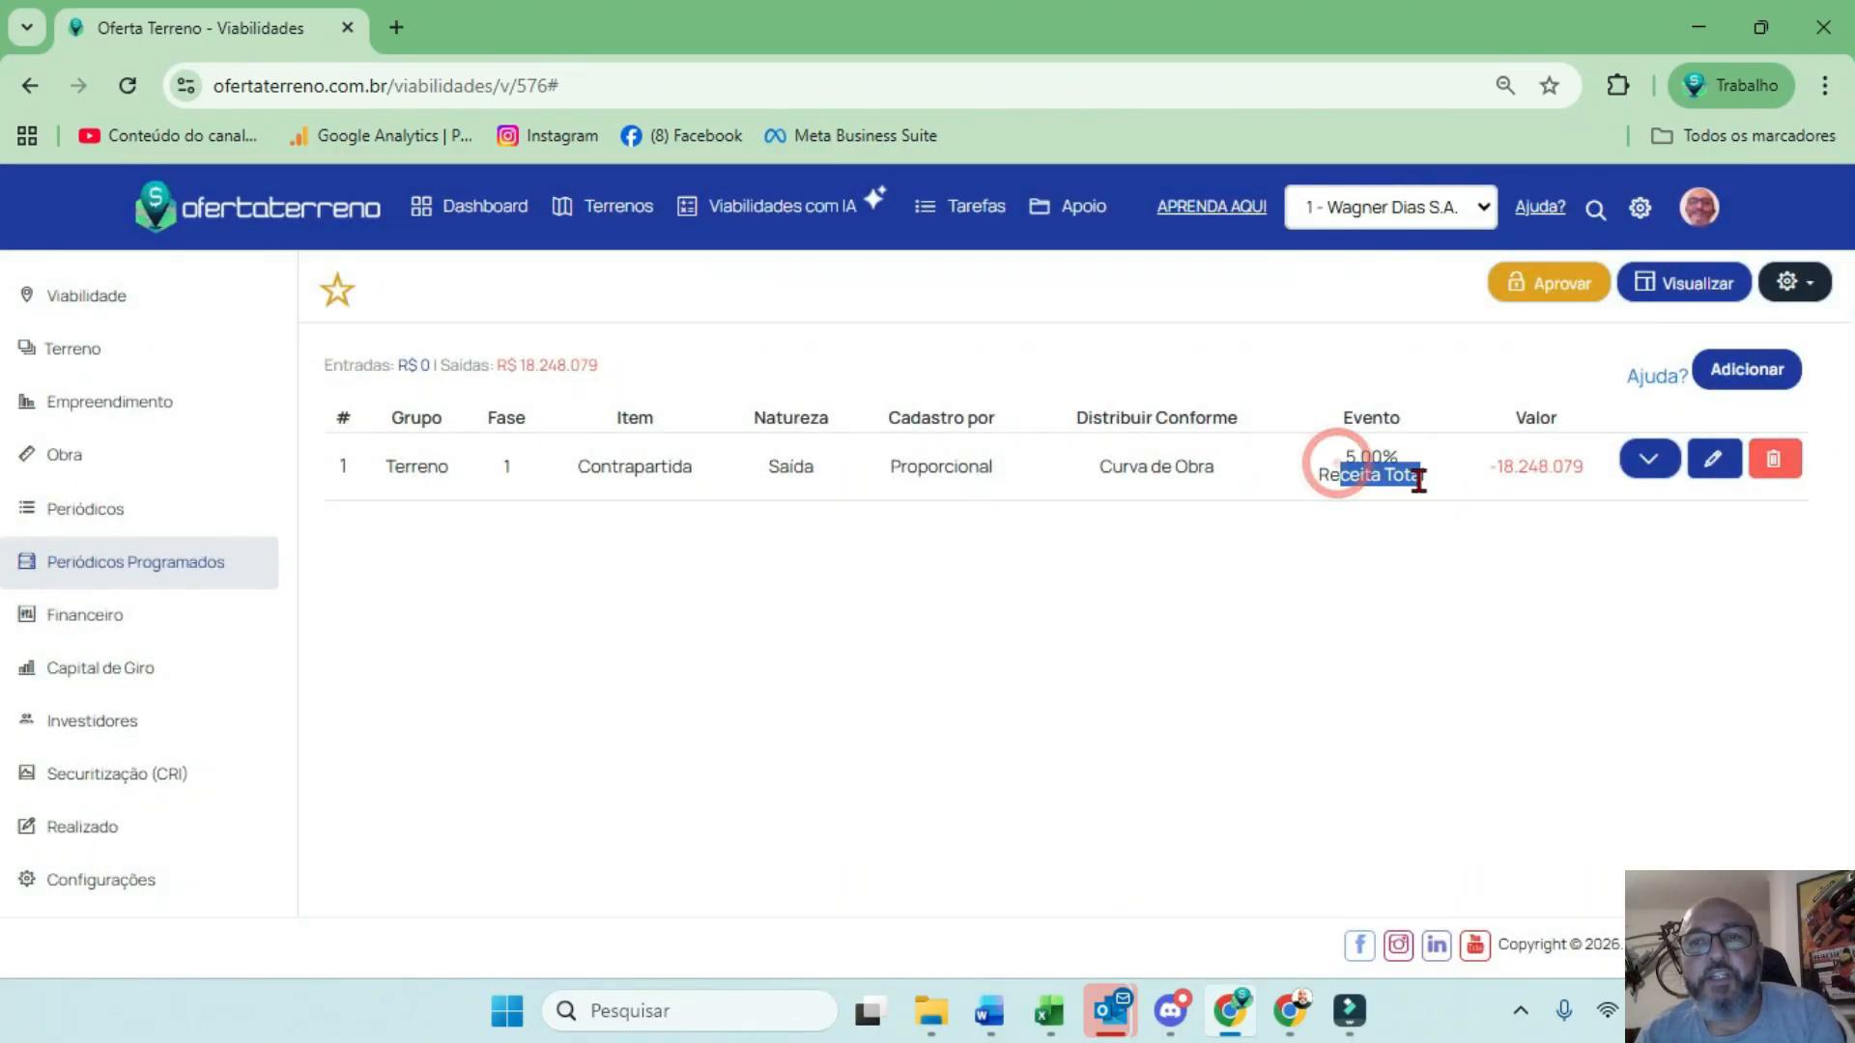
# View the study's results again and compare the Contrapartida amount with the total Receitas
pyautogui.click(1683, 283)
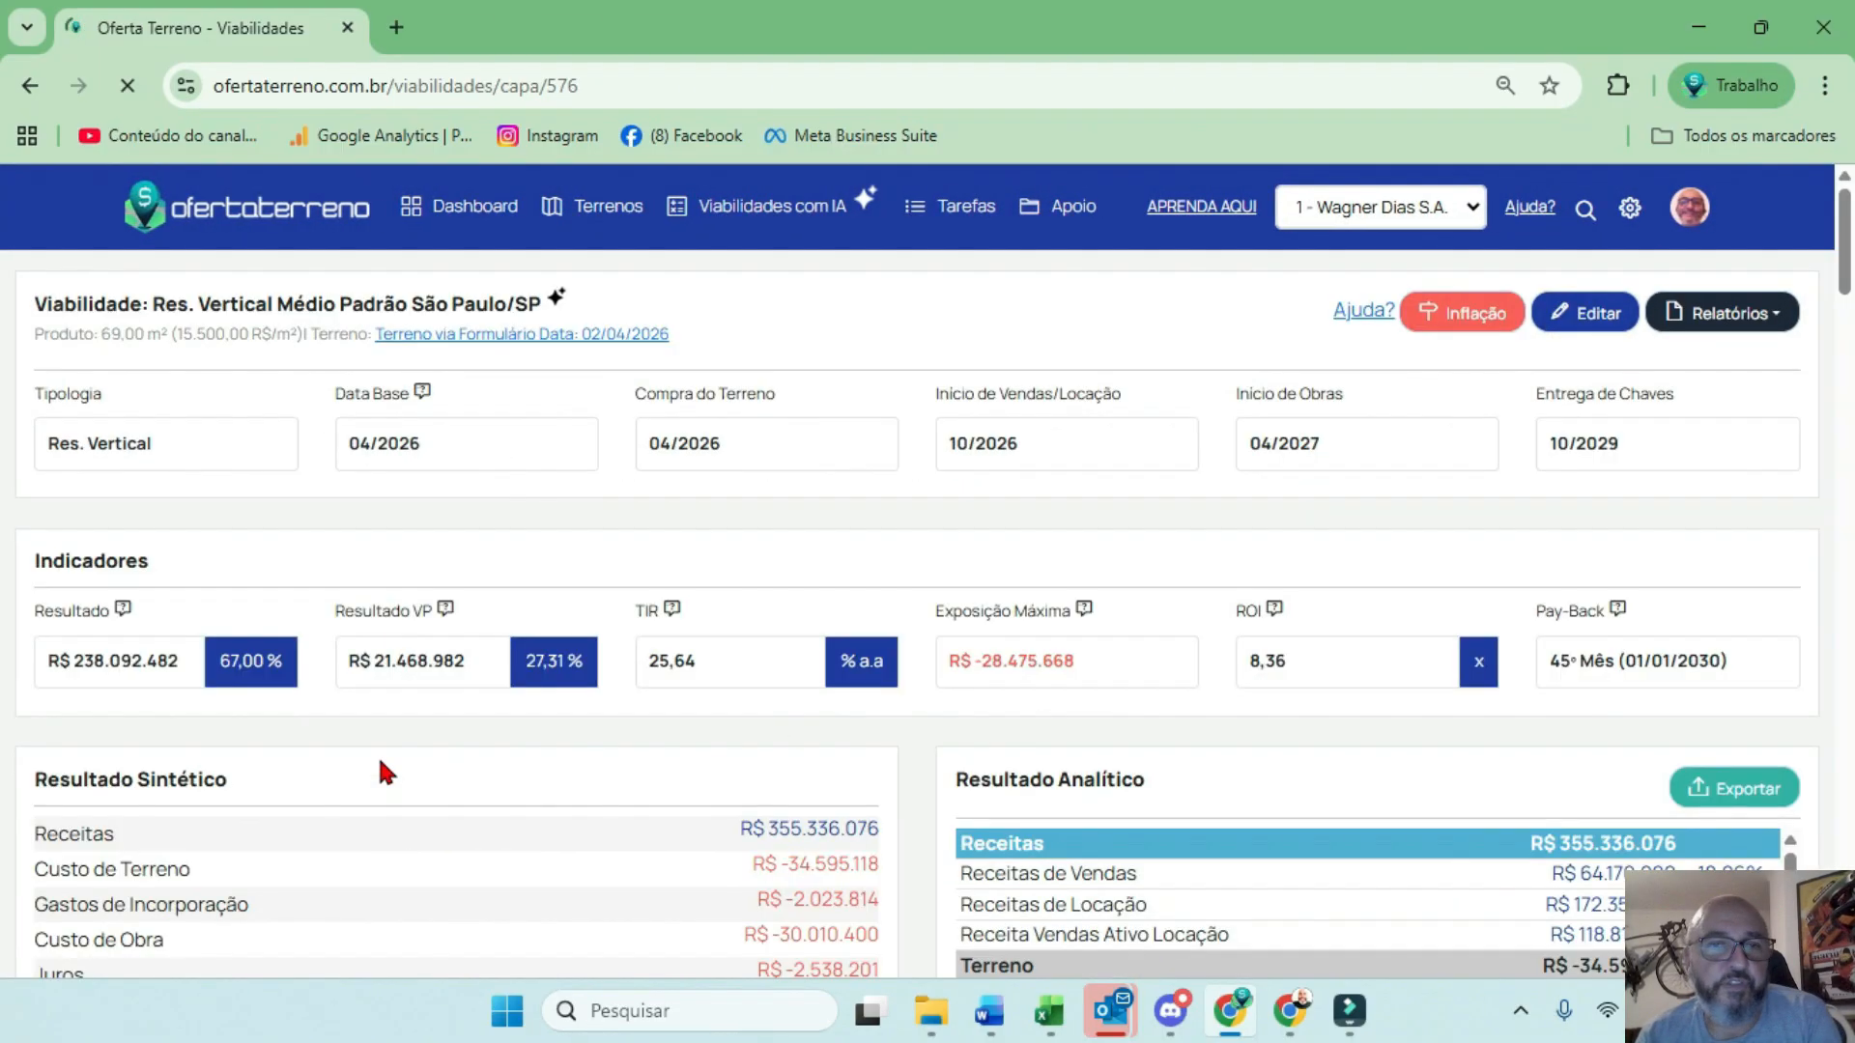
pyautogui.scroll(-5, 1249, 733)
pyautogui.scroll(2, 1115, 641)
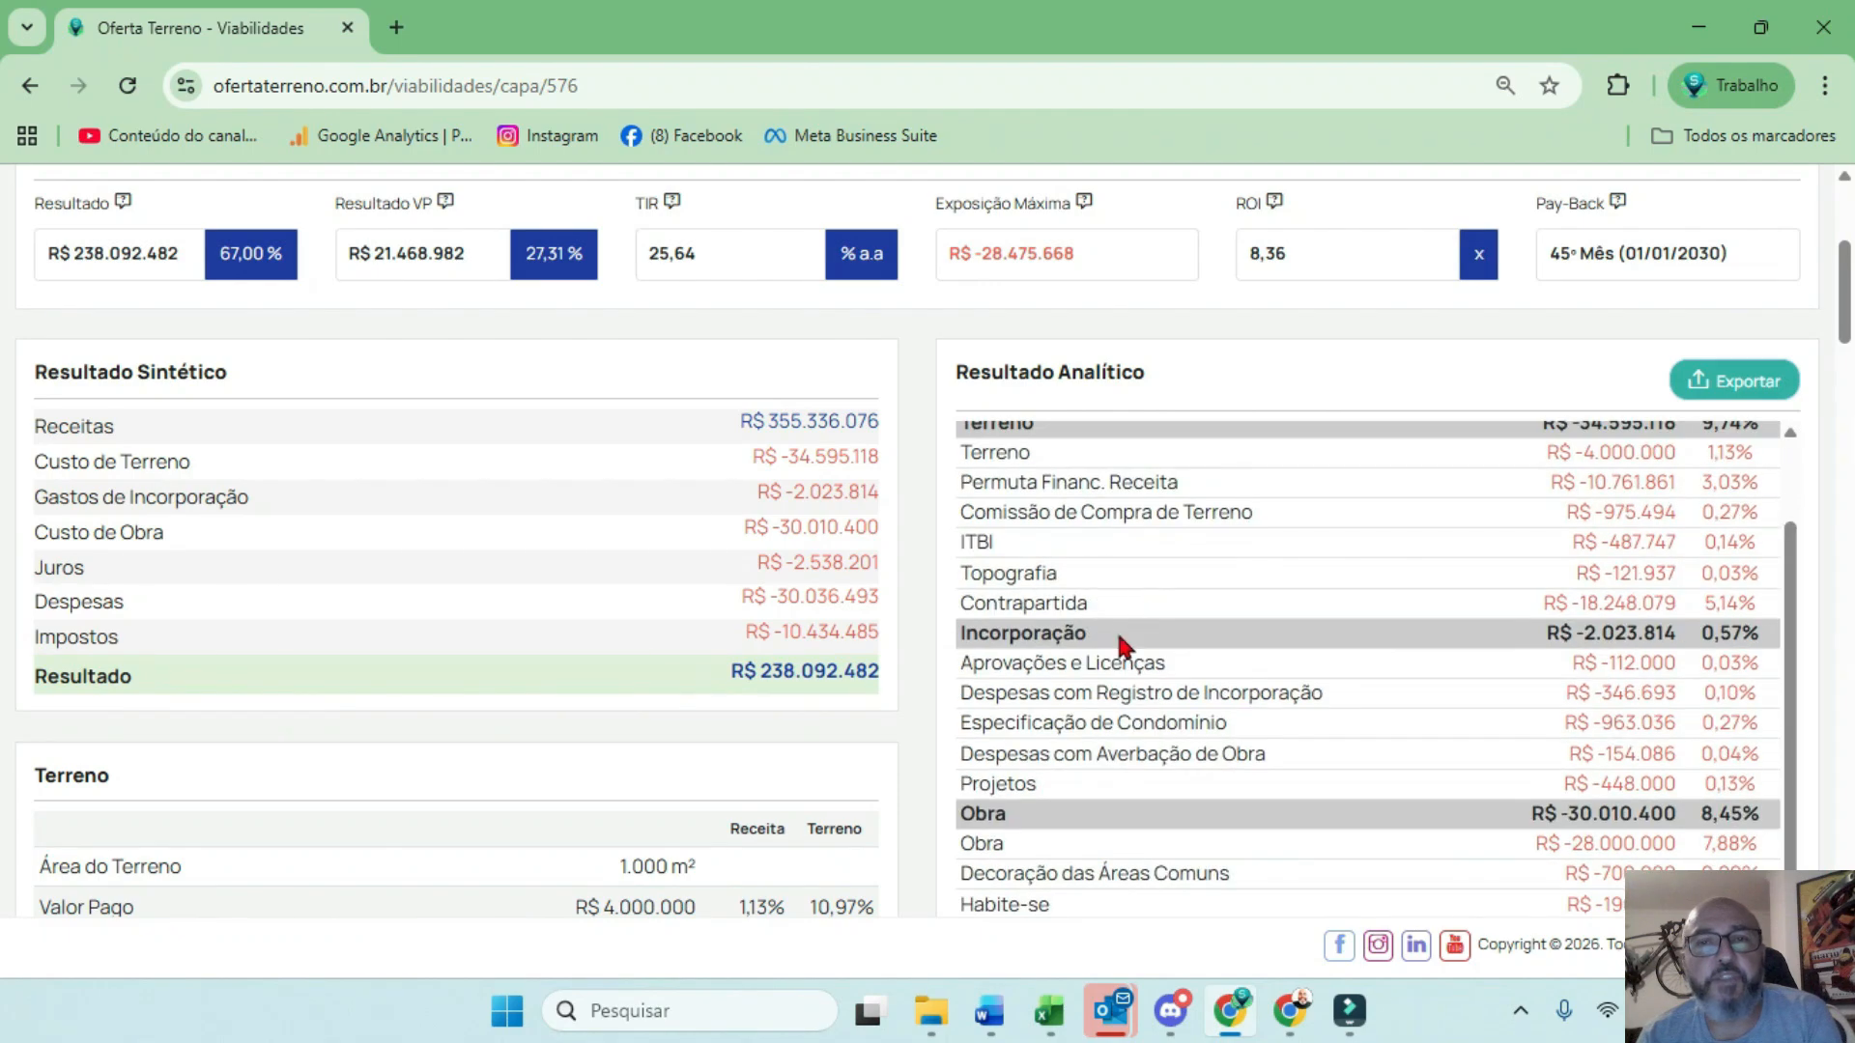
pyautogui.moveTo(1121, 597); pyautogui.dragTo(972, 604)
pyautogui.moveTo(1556, 603); pyautogui.dragTo(1677, 603)
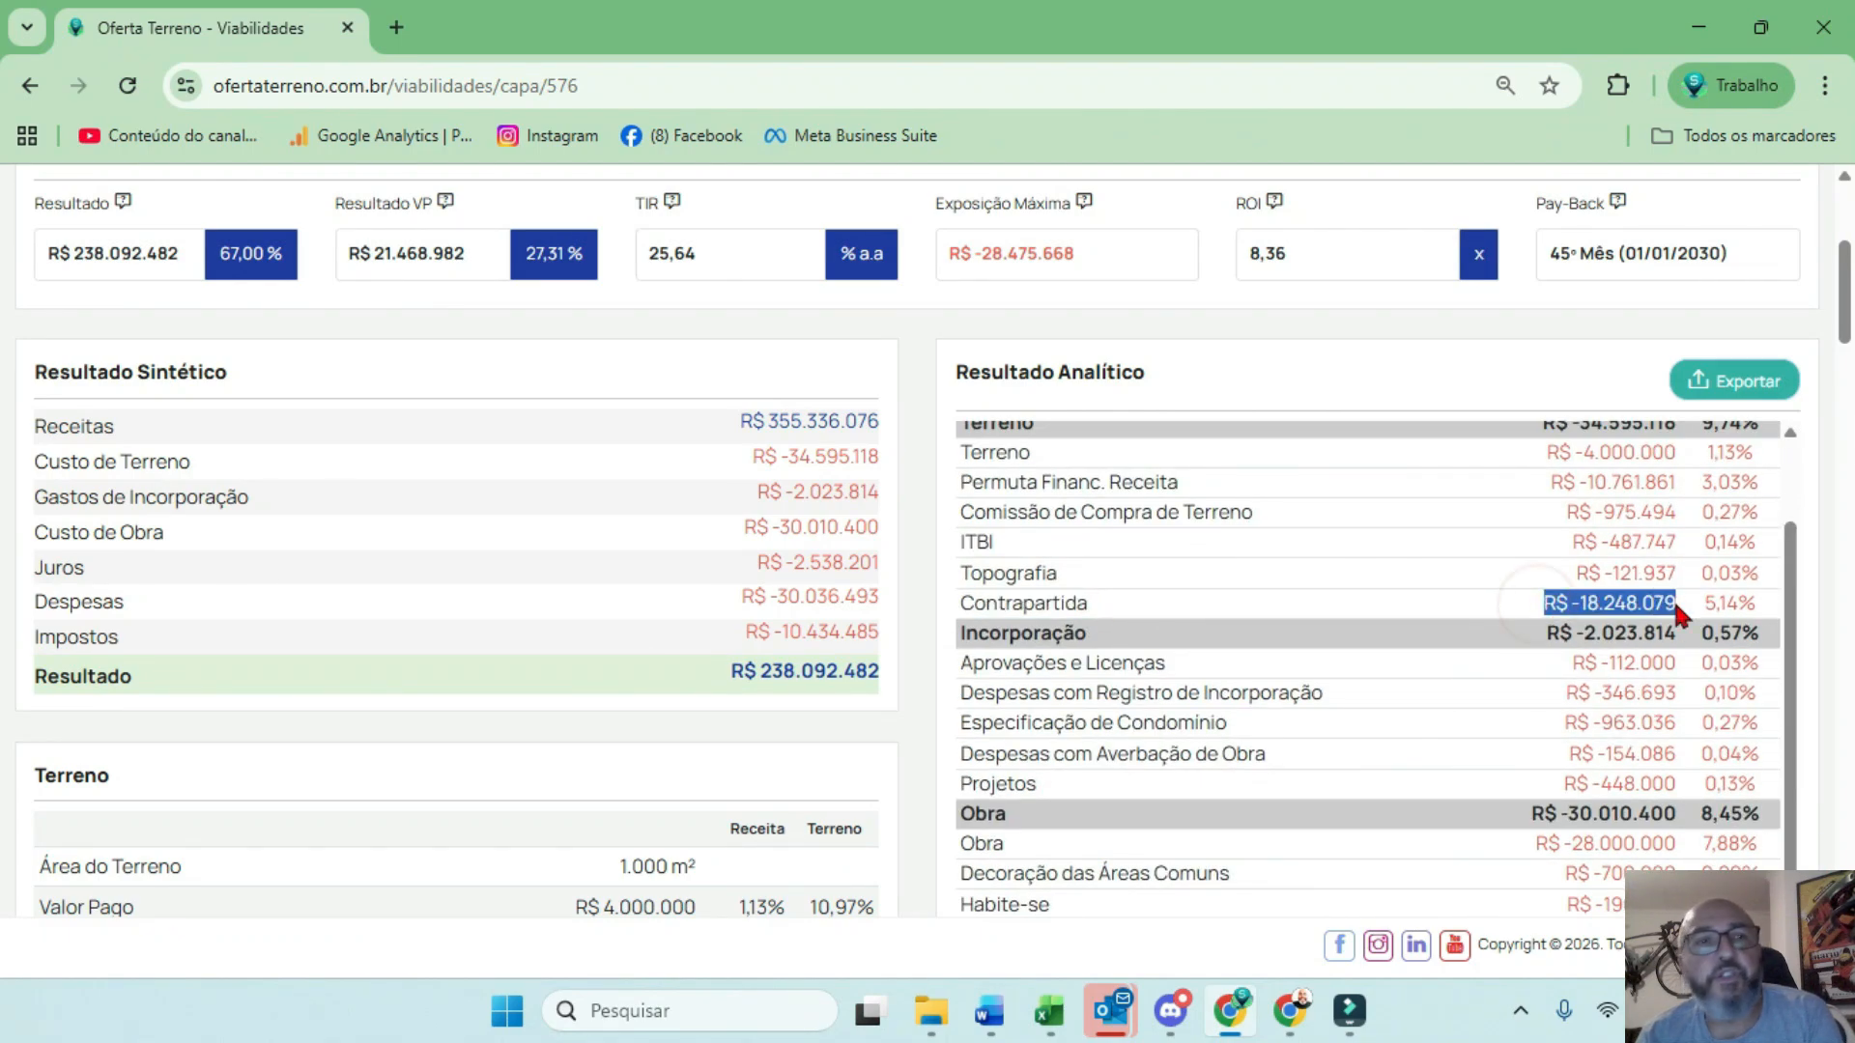
pyautogui.moveTo(738, 422); pyautogui.dragTo(878, 422)
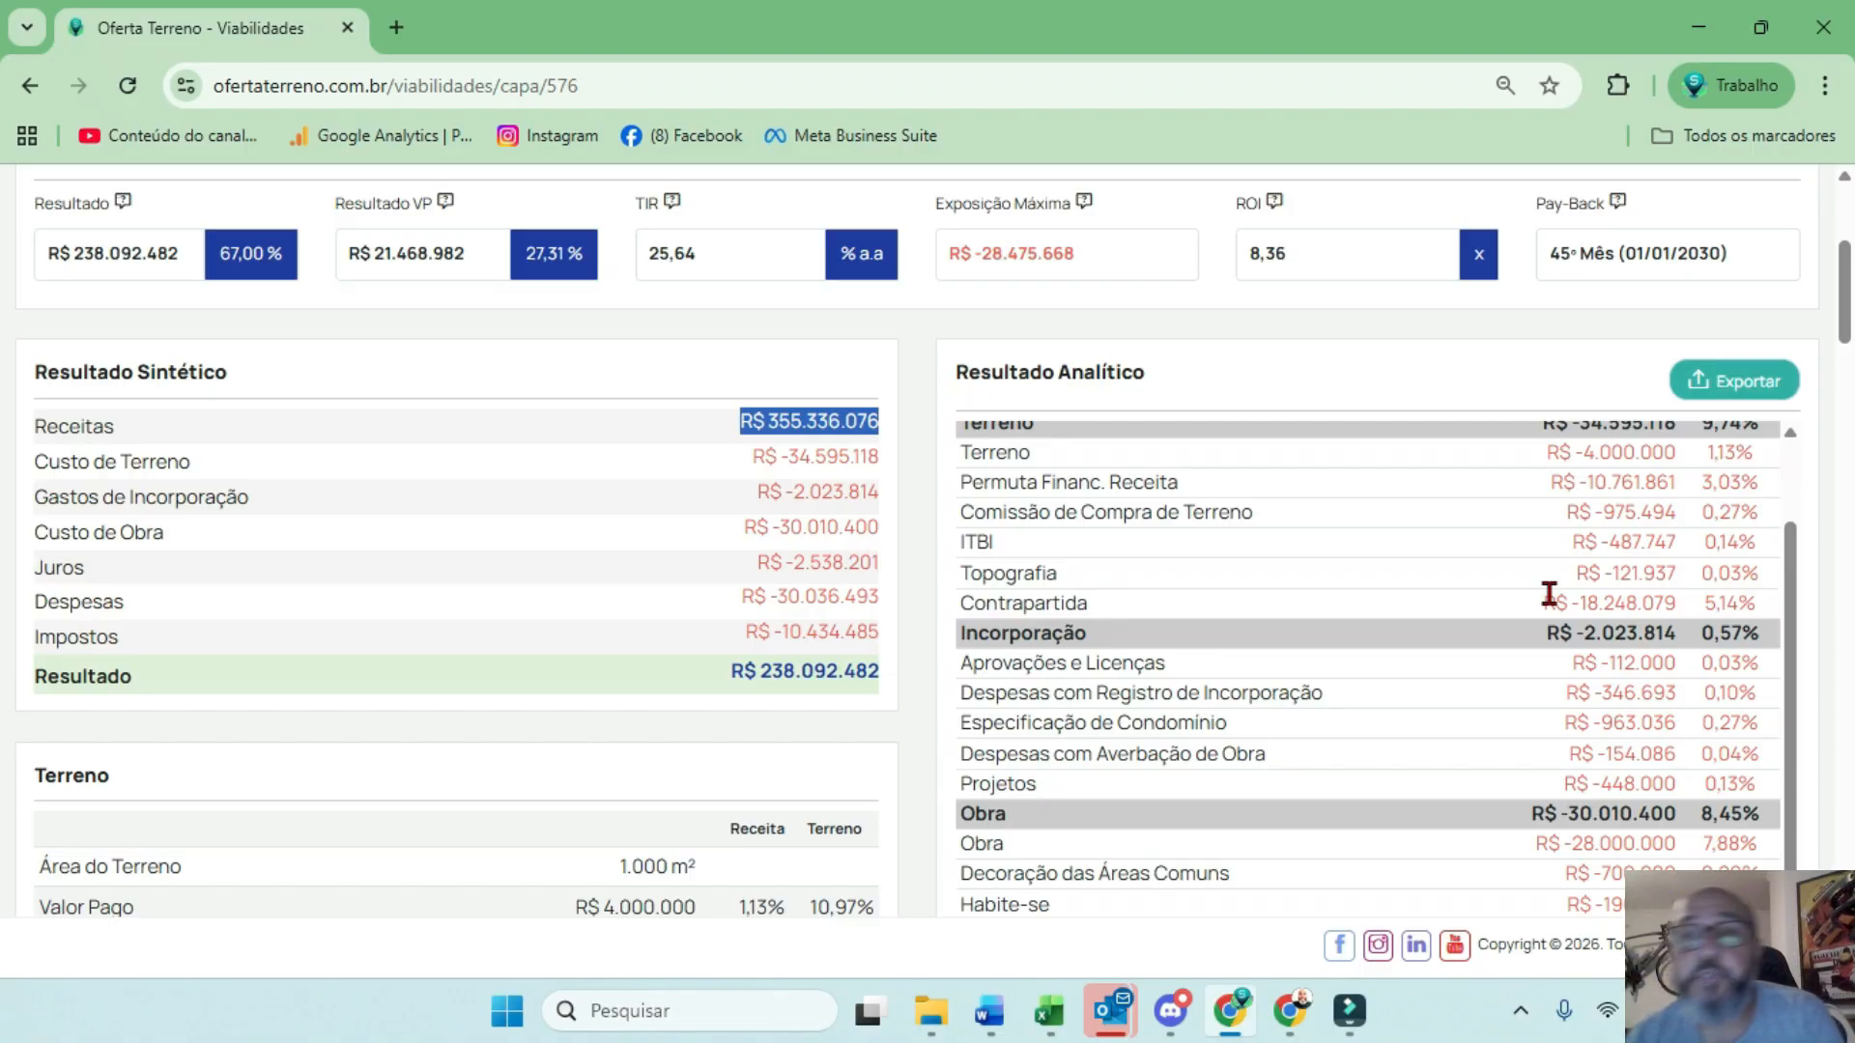
pyautogui.moveTo(1556, 603); pyautogui.dragTo(1664, 603)
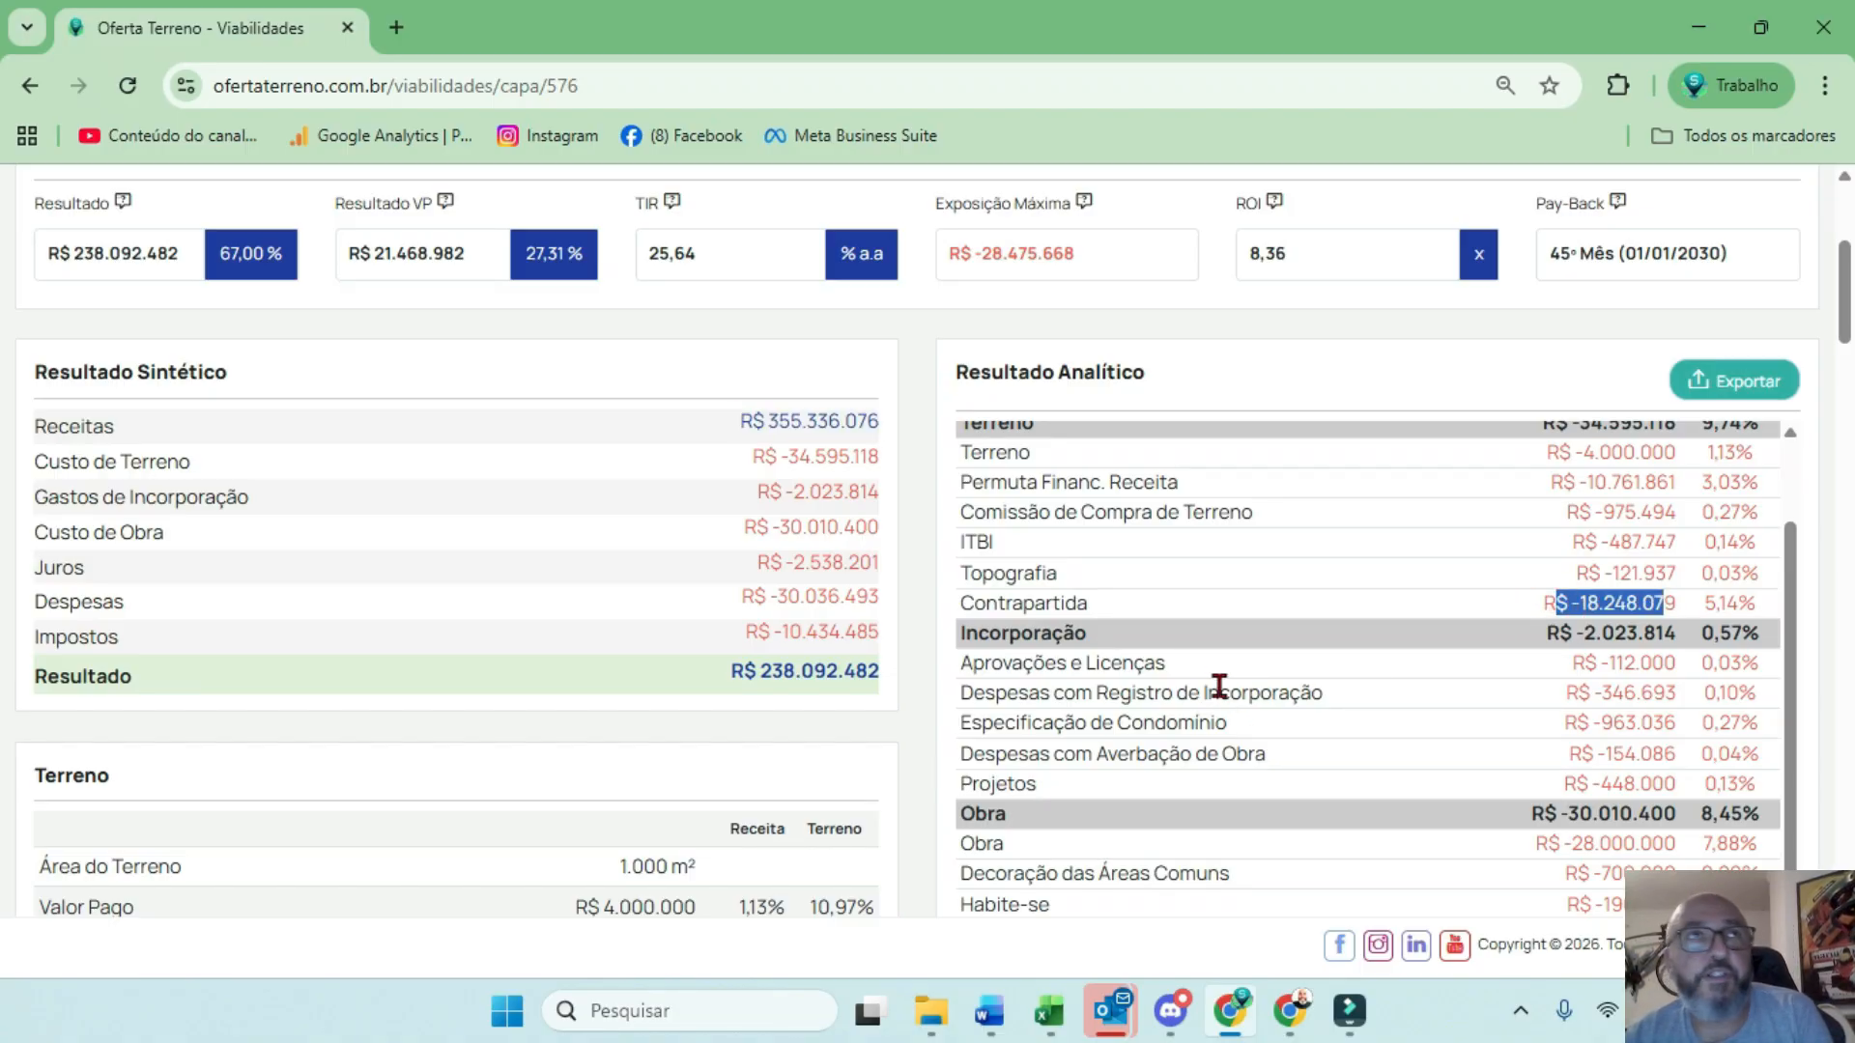
# Locate the Contrapartida and Obra columns in the Fluxo Analítico por Data
pyautogui.moveTo(1844, 308); pyautogui.dragTo(1754, 926)
pyautogui.moveTo(521, 869); pyautogui.dragTo(698, 870)
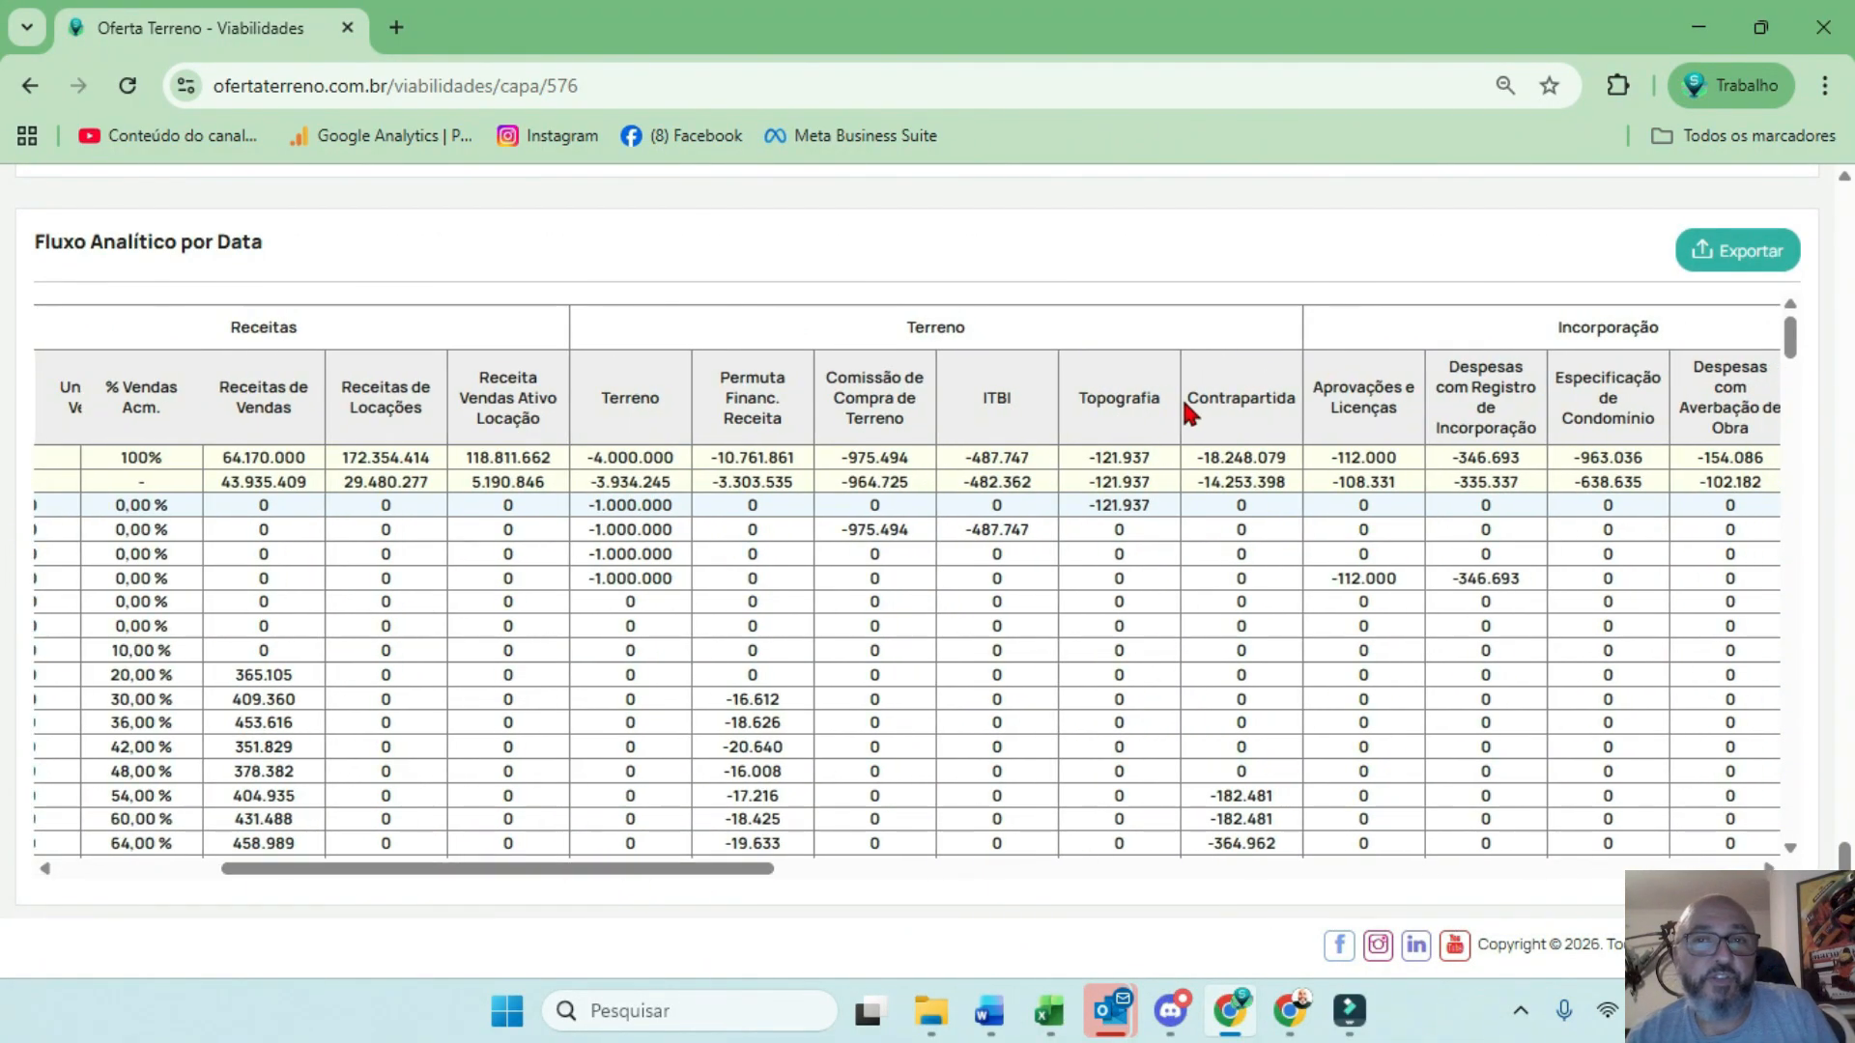
pyautogui.doubleClick(1230, 399)
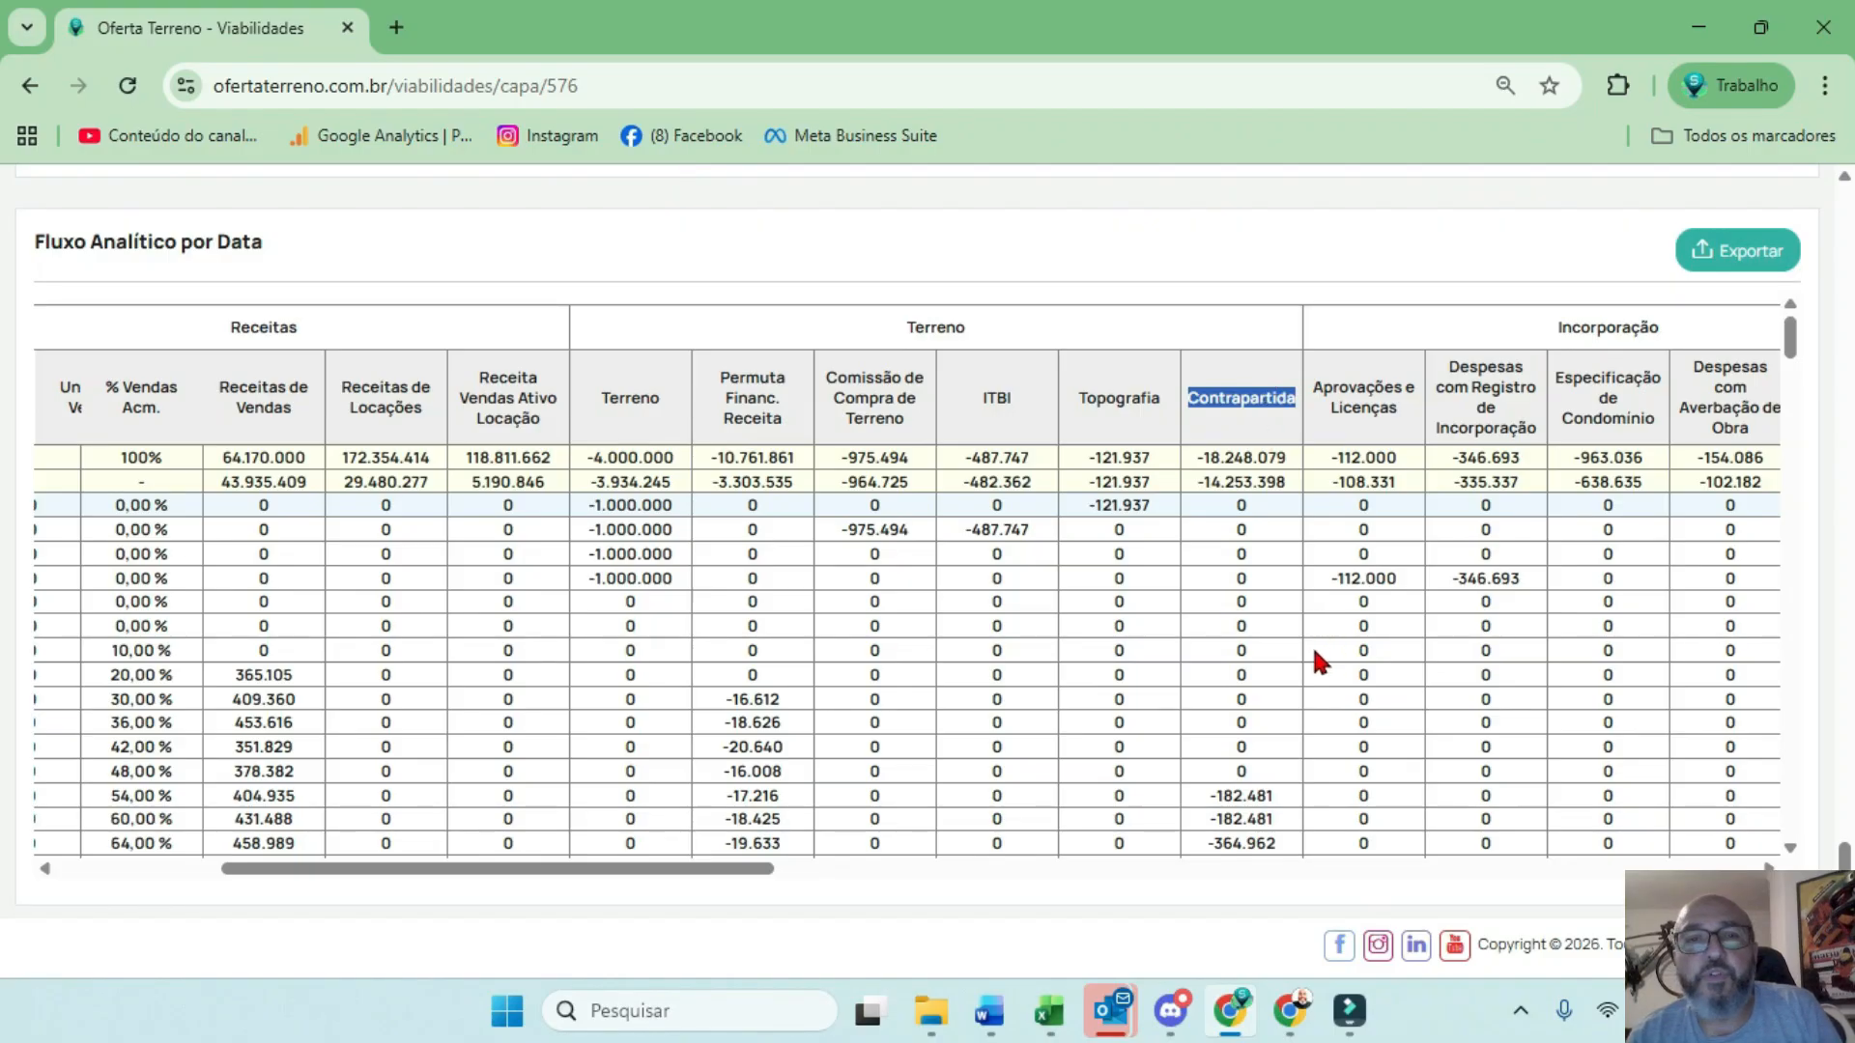
pyautogui.moveTo(472, 868); pyautogui.dragTo(671, 871)
pyautogui.moveTo(1343, 394); pyautogui.dragTo(1375, 391)
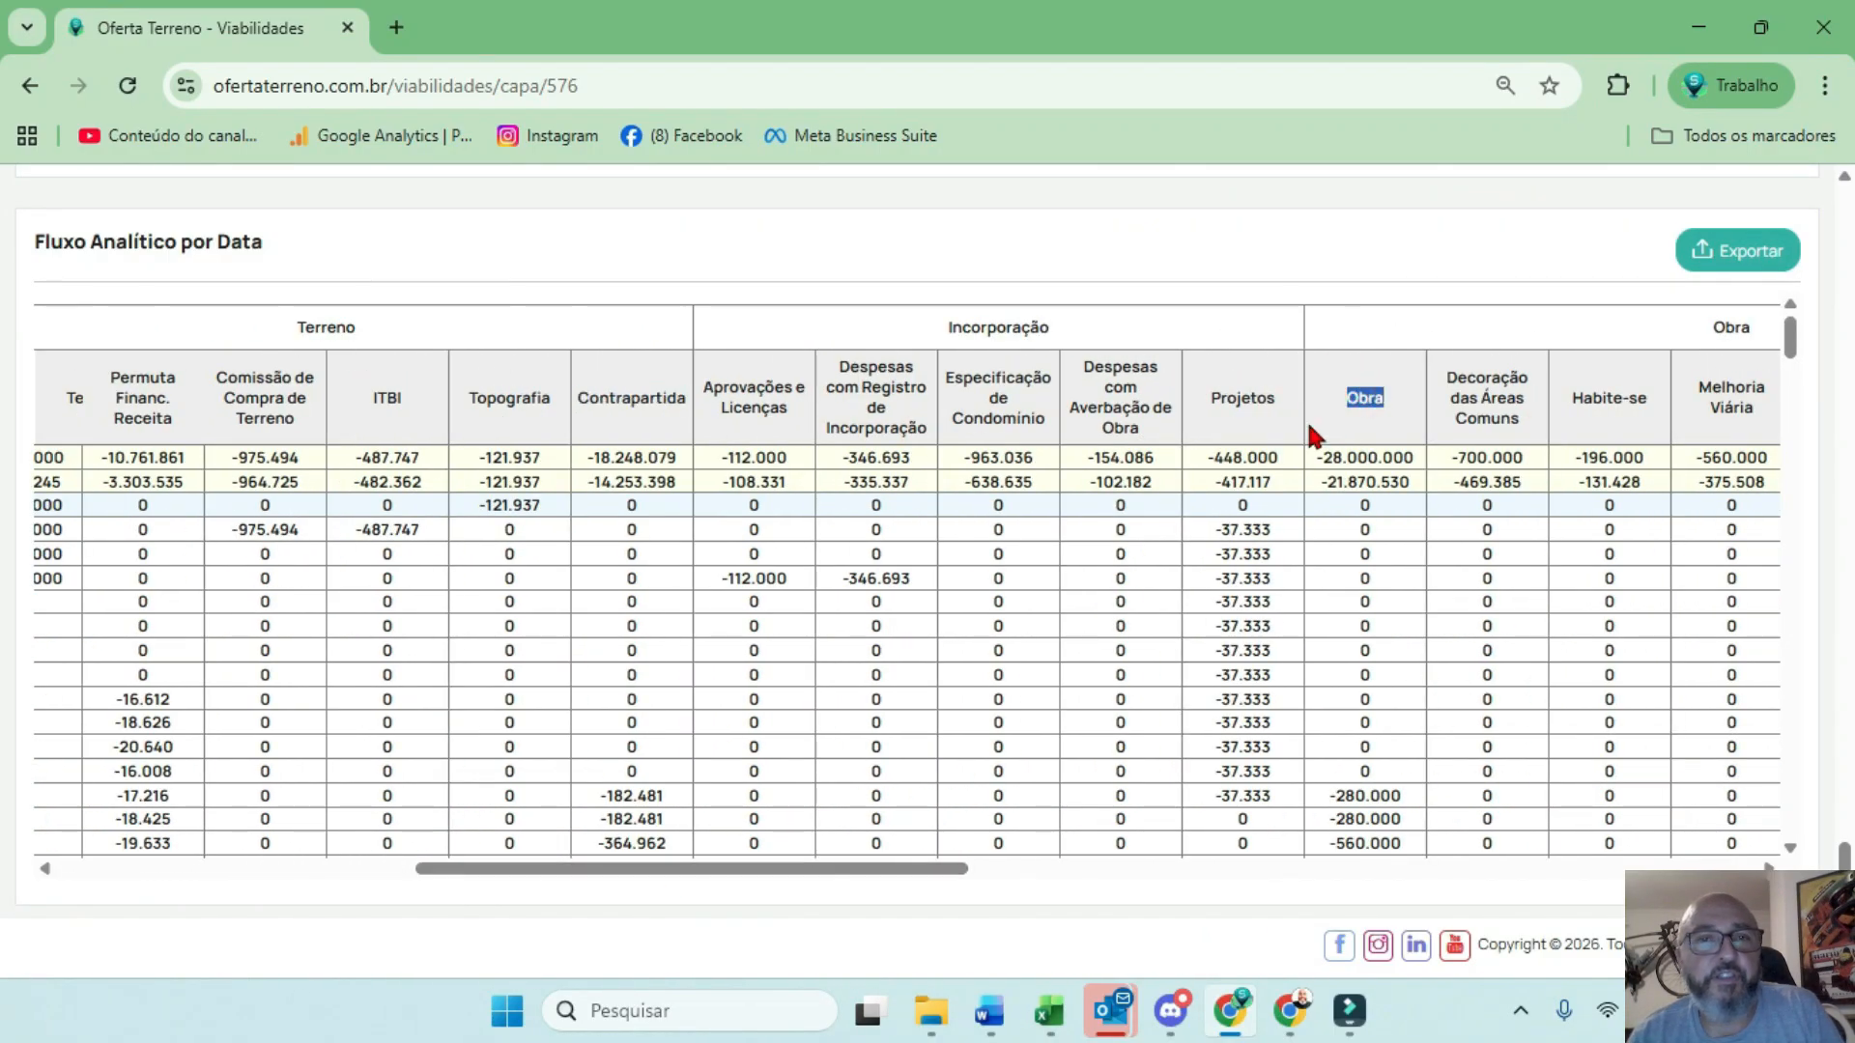
# Compare the first monthly instalments of Contrapartida and Obra with each column's total in the analytical cash flow
pyautogui.moveTo(599, 796); pyautogui.dragTo(668, 798)
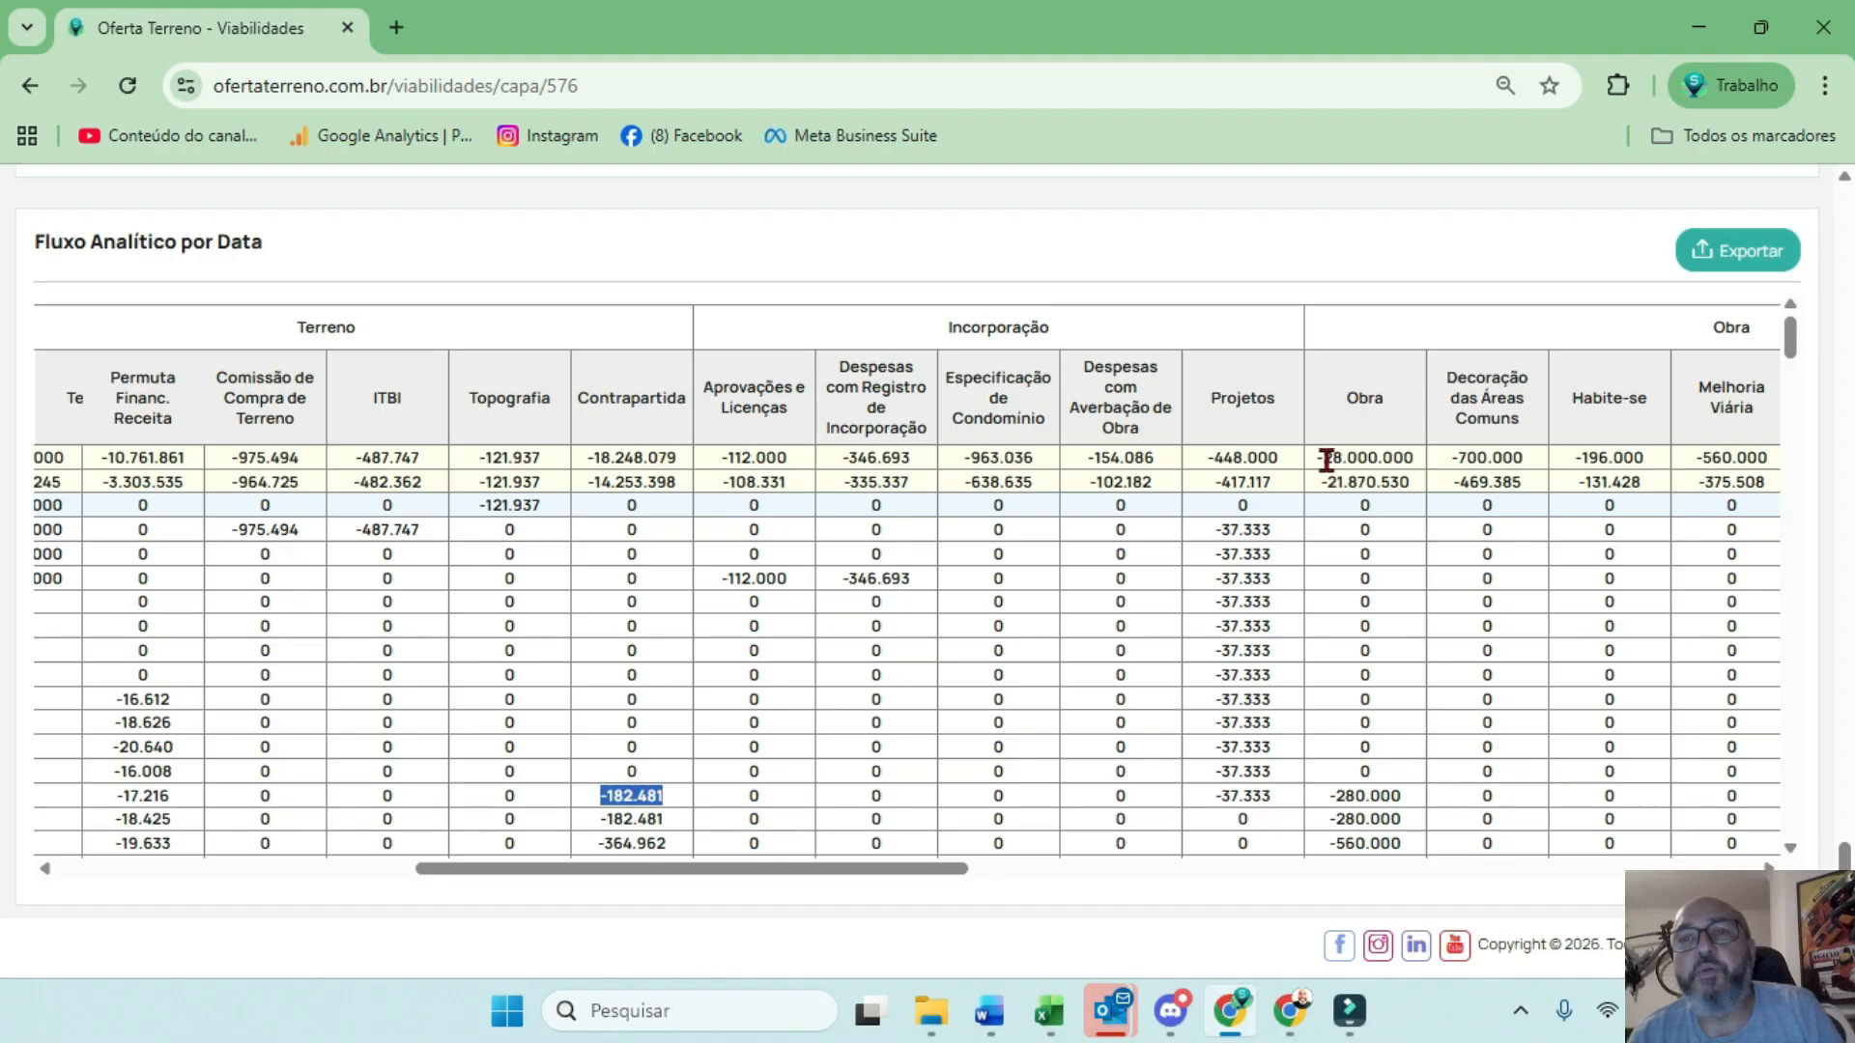
pyautogui.moveTo(1320, 456); pyautogui.dragTo(1417, 454)
pyautogui.moveTo(1314, 798); pyautogui.dragTo(1401, 782)
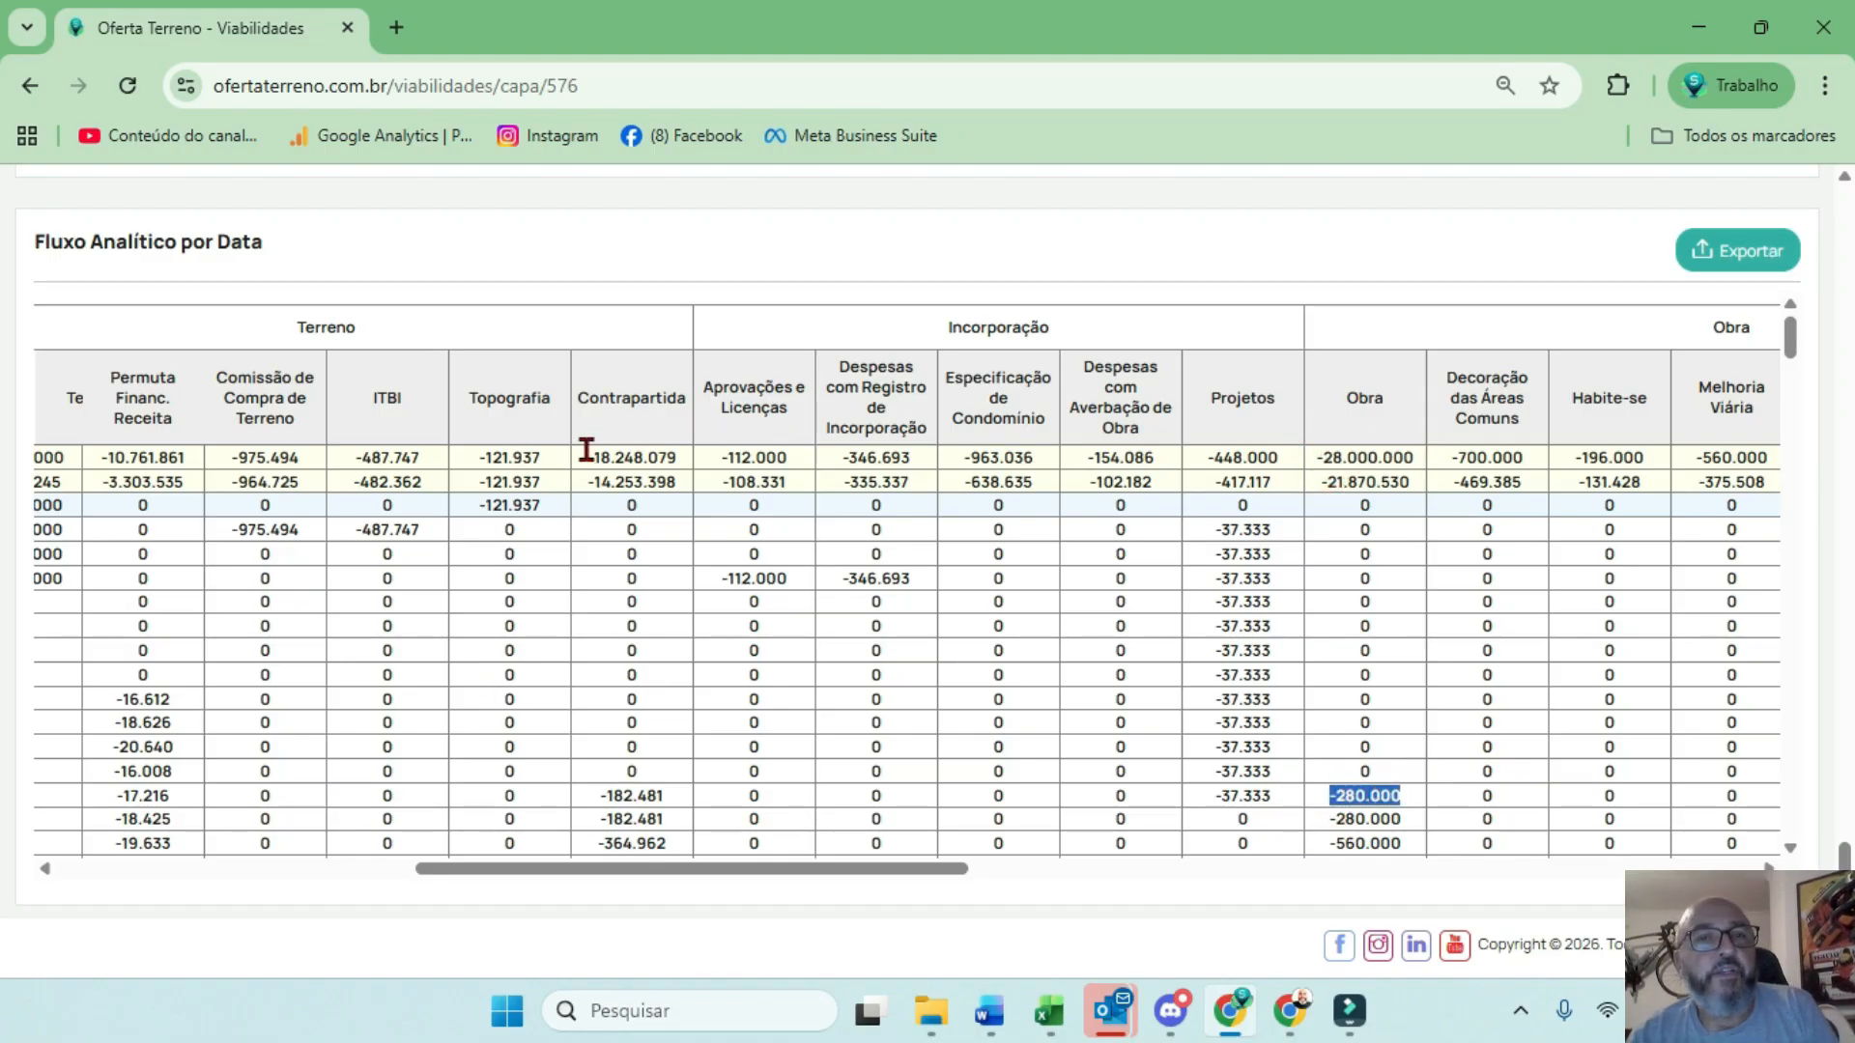
pyautogui.moveTo(584, 458); pyautogui.dragTo(684, 460)
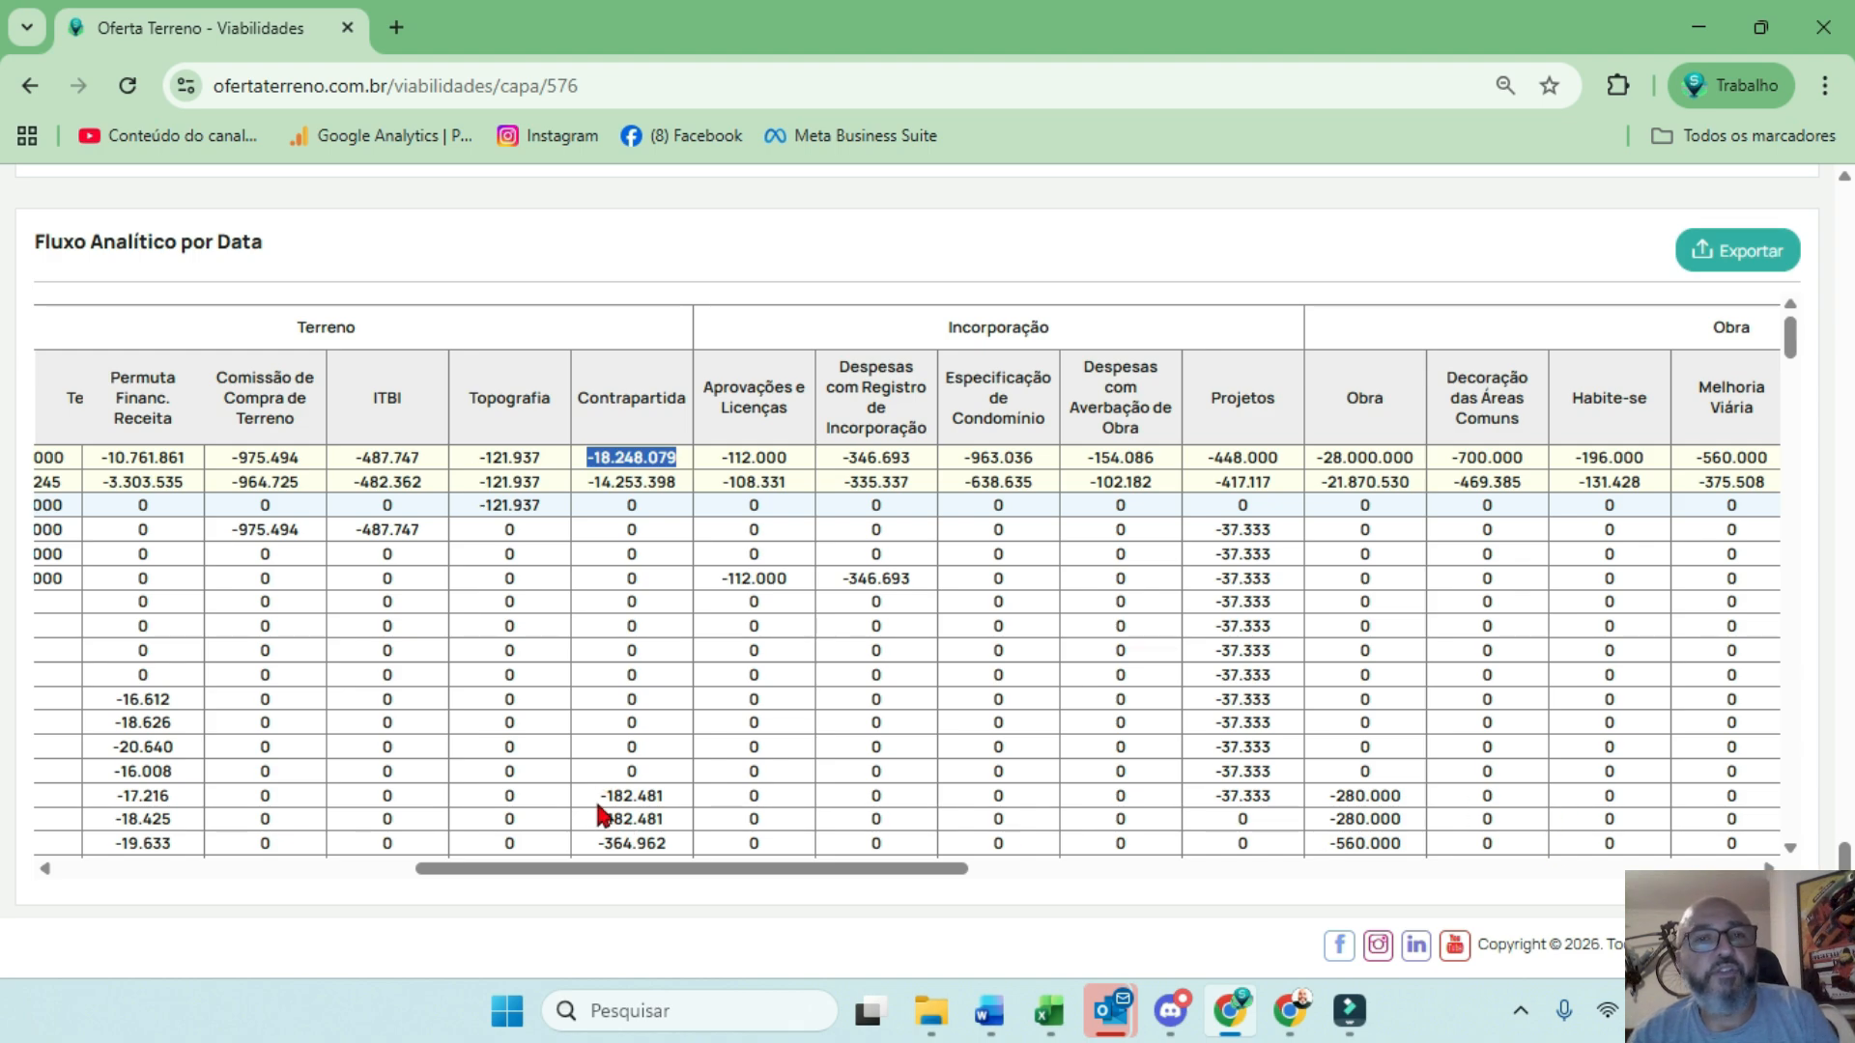
pyautogui.moveTo(598, 800); pyautogui.dragTo(676, 810)
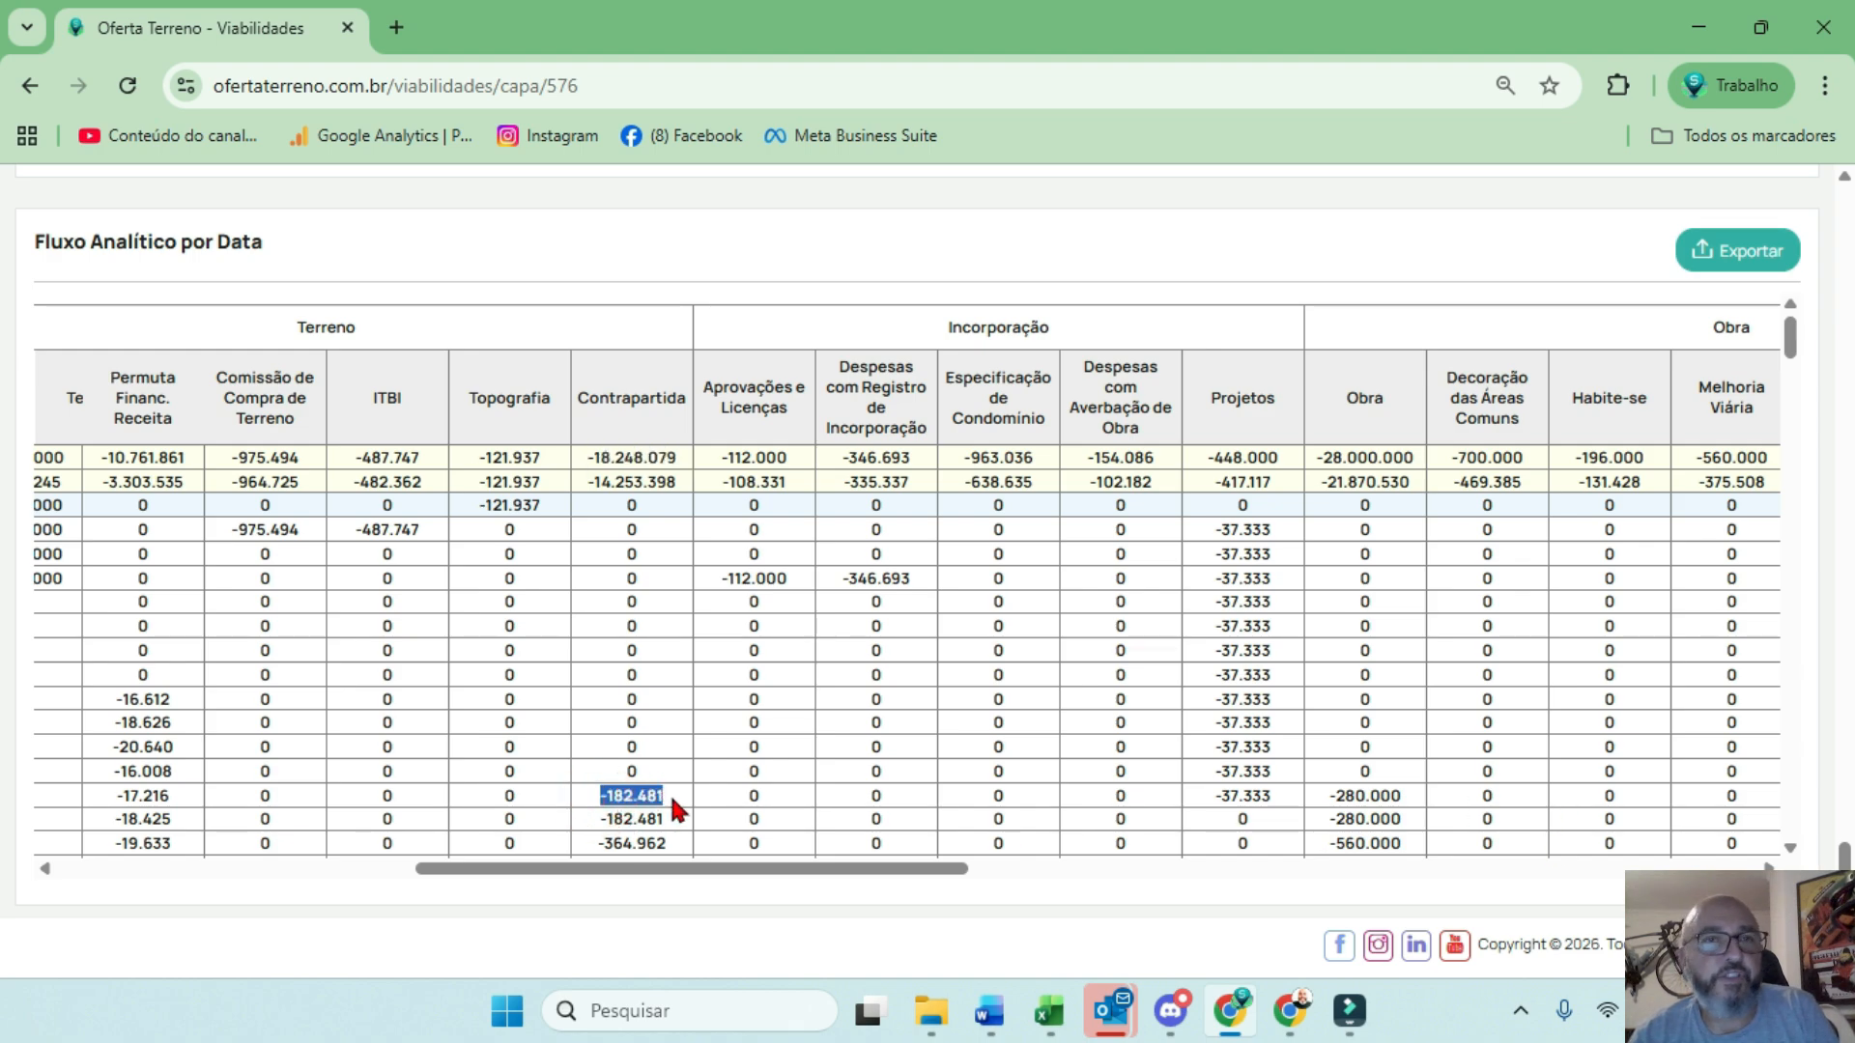
pyautogui.moveTo(571, 453); pyautogui.dragTo(677, 458)
pyautogui.moveTo(596, 795); pyautogui.dragTo(637, 794)
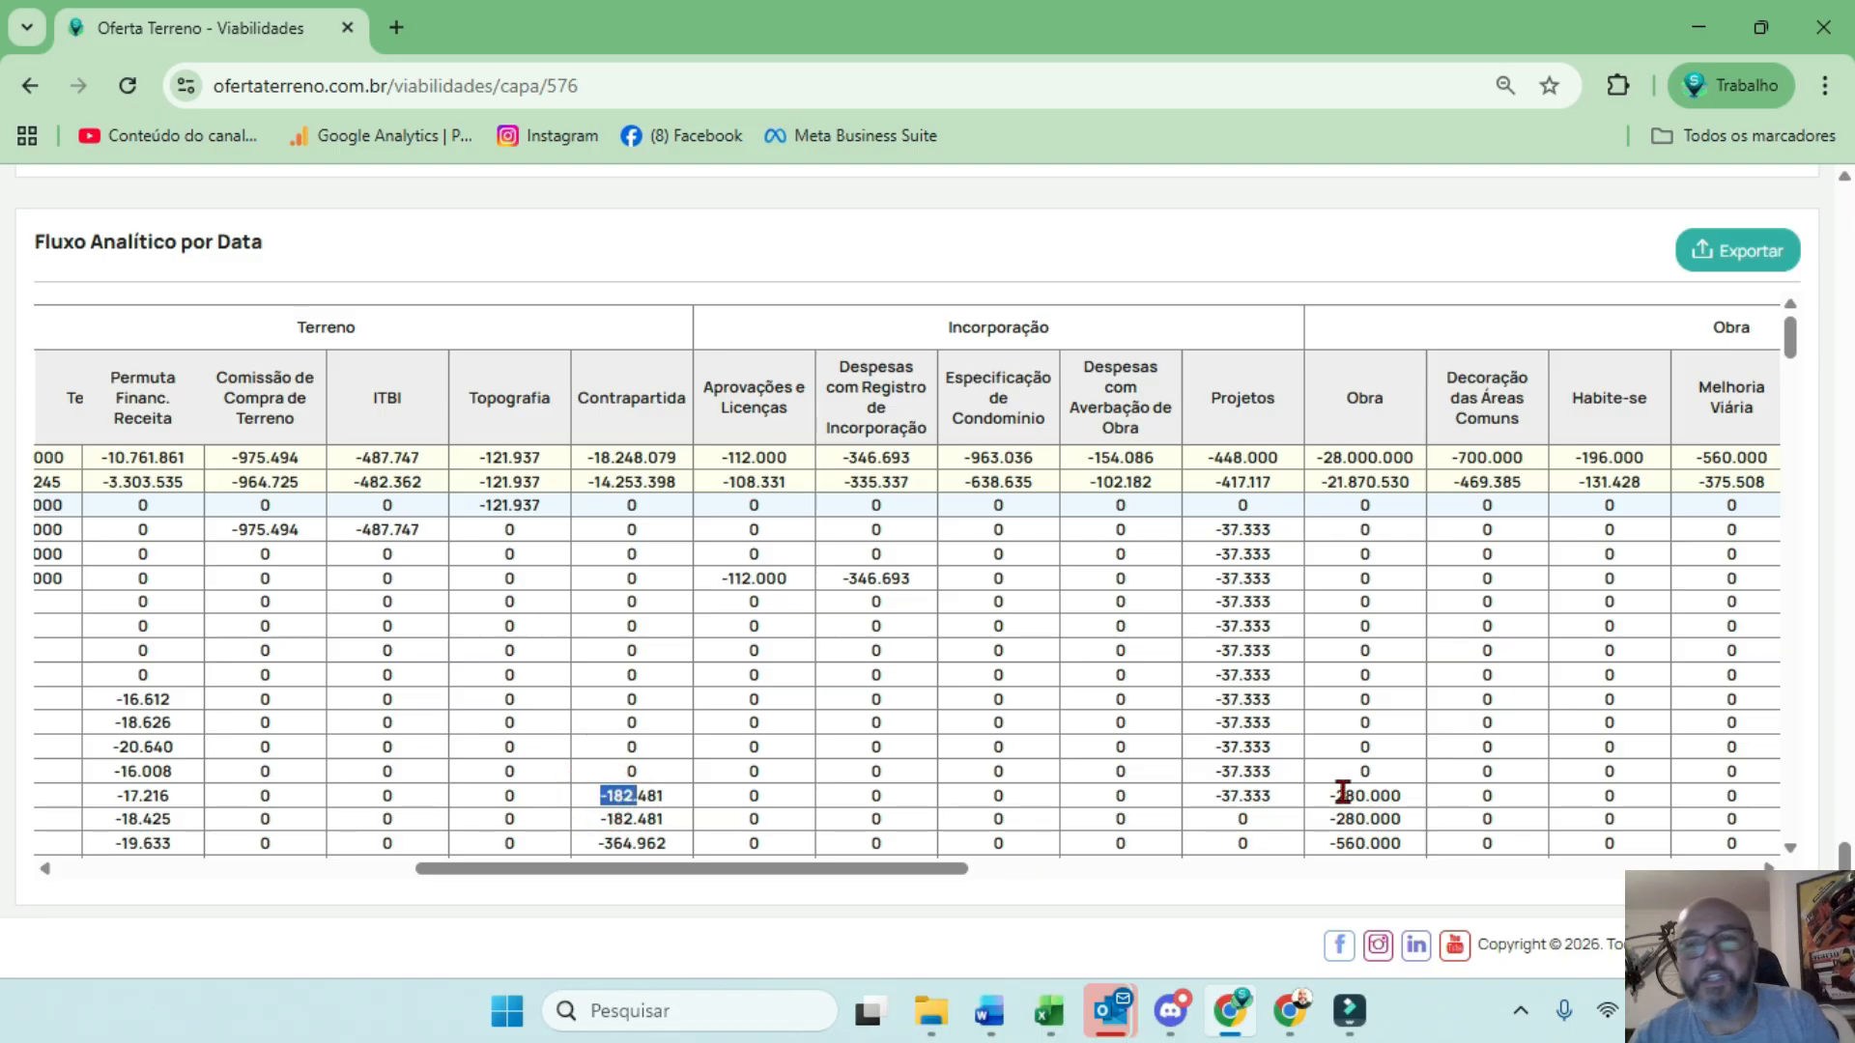
pyautogui.moveTo(1328, 819); pyautogui.dragTo(1407, 828)
pyautogui.moveTo(1320, 457); pyautogui.dragTo(1403, 457)
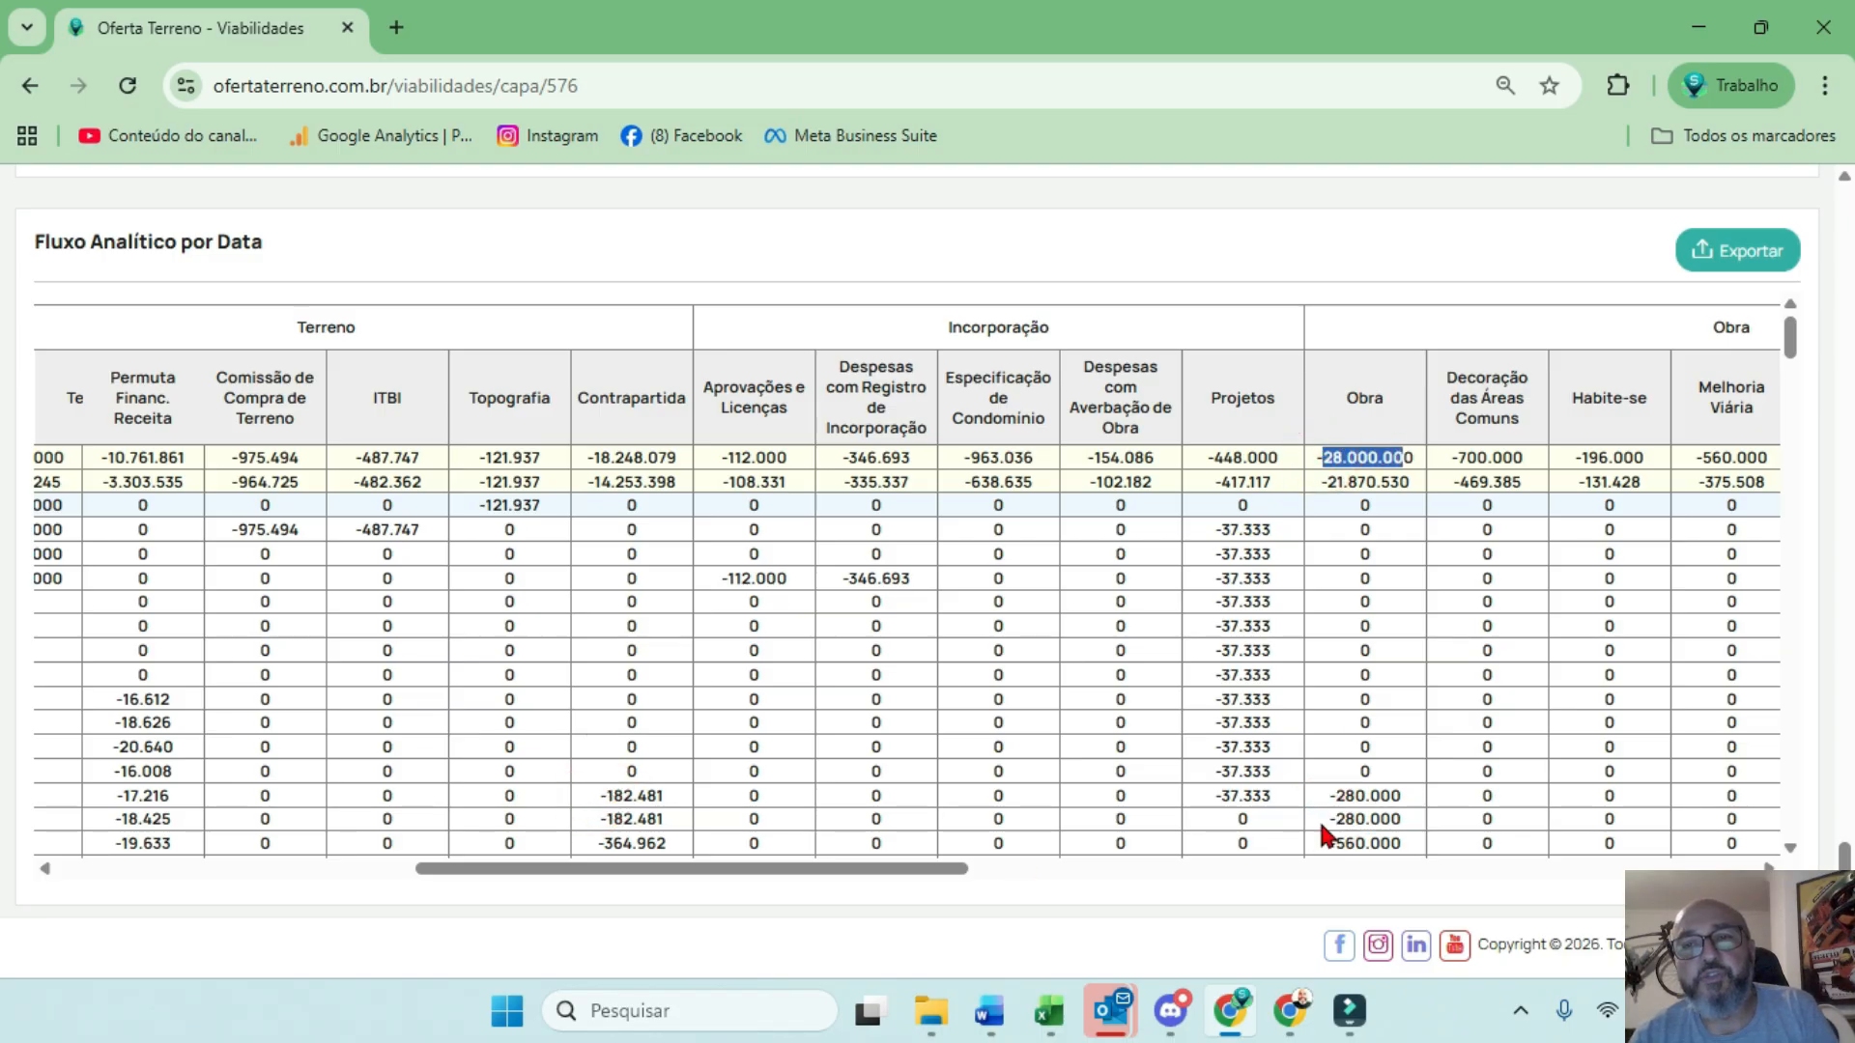
pyautogui.moveTo(1322, 819); pyautogui.dragTo(1411, 821)
pyautogui.moveTo(591, 457); pyautogui.dragTo(671, 455)
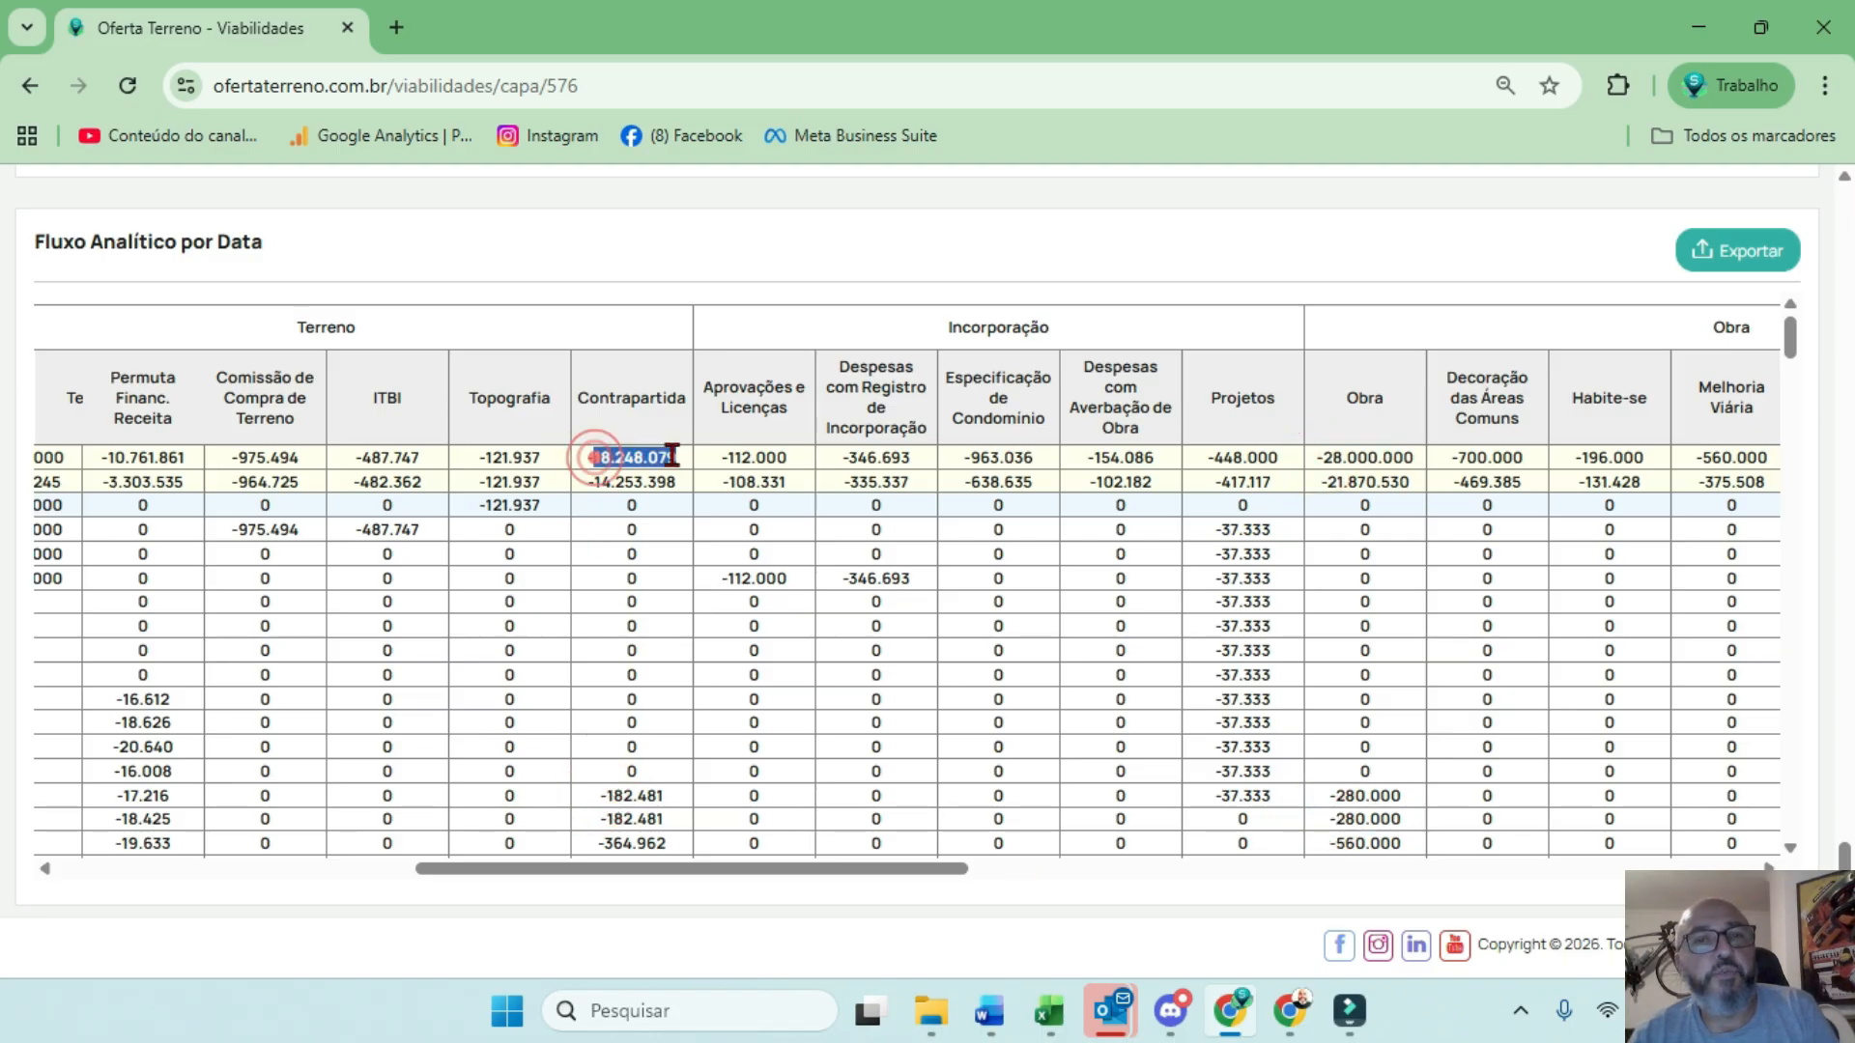
pyautogui.moveTo(597, 820); pyautogui.dragTo(667, 820)
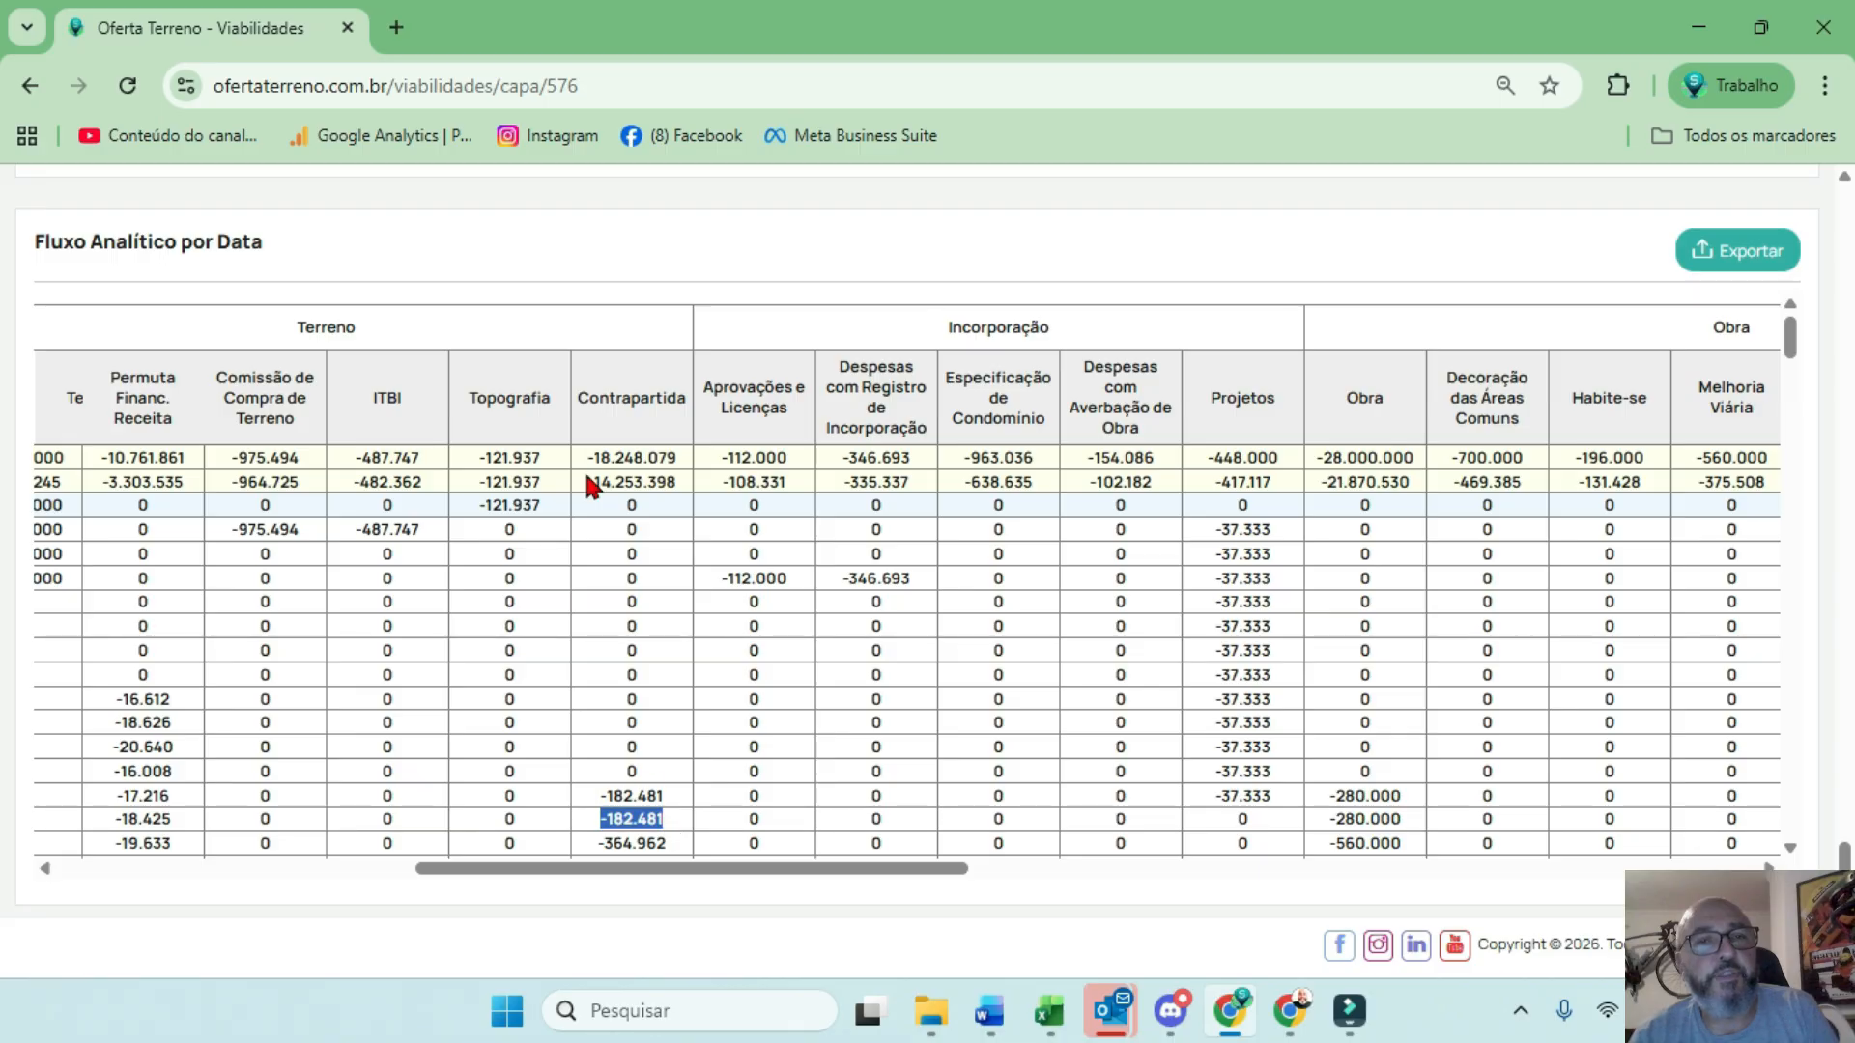
pyautogui.moveTo(591, 457); pyautogui.dragTo(660, 456)
# Check that the following Contrapartida instalments rise in line with the Obra disbursements, relative to the Contrapartida total
pyautogui.scroll(-2, 653, 550)
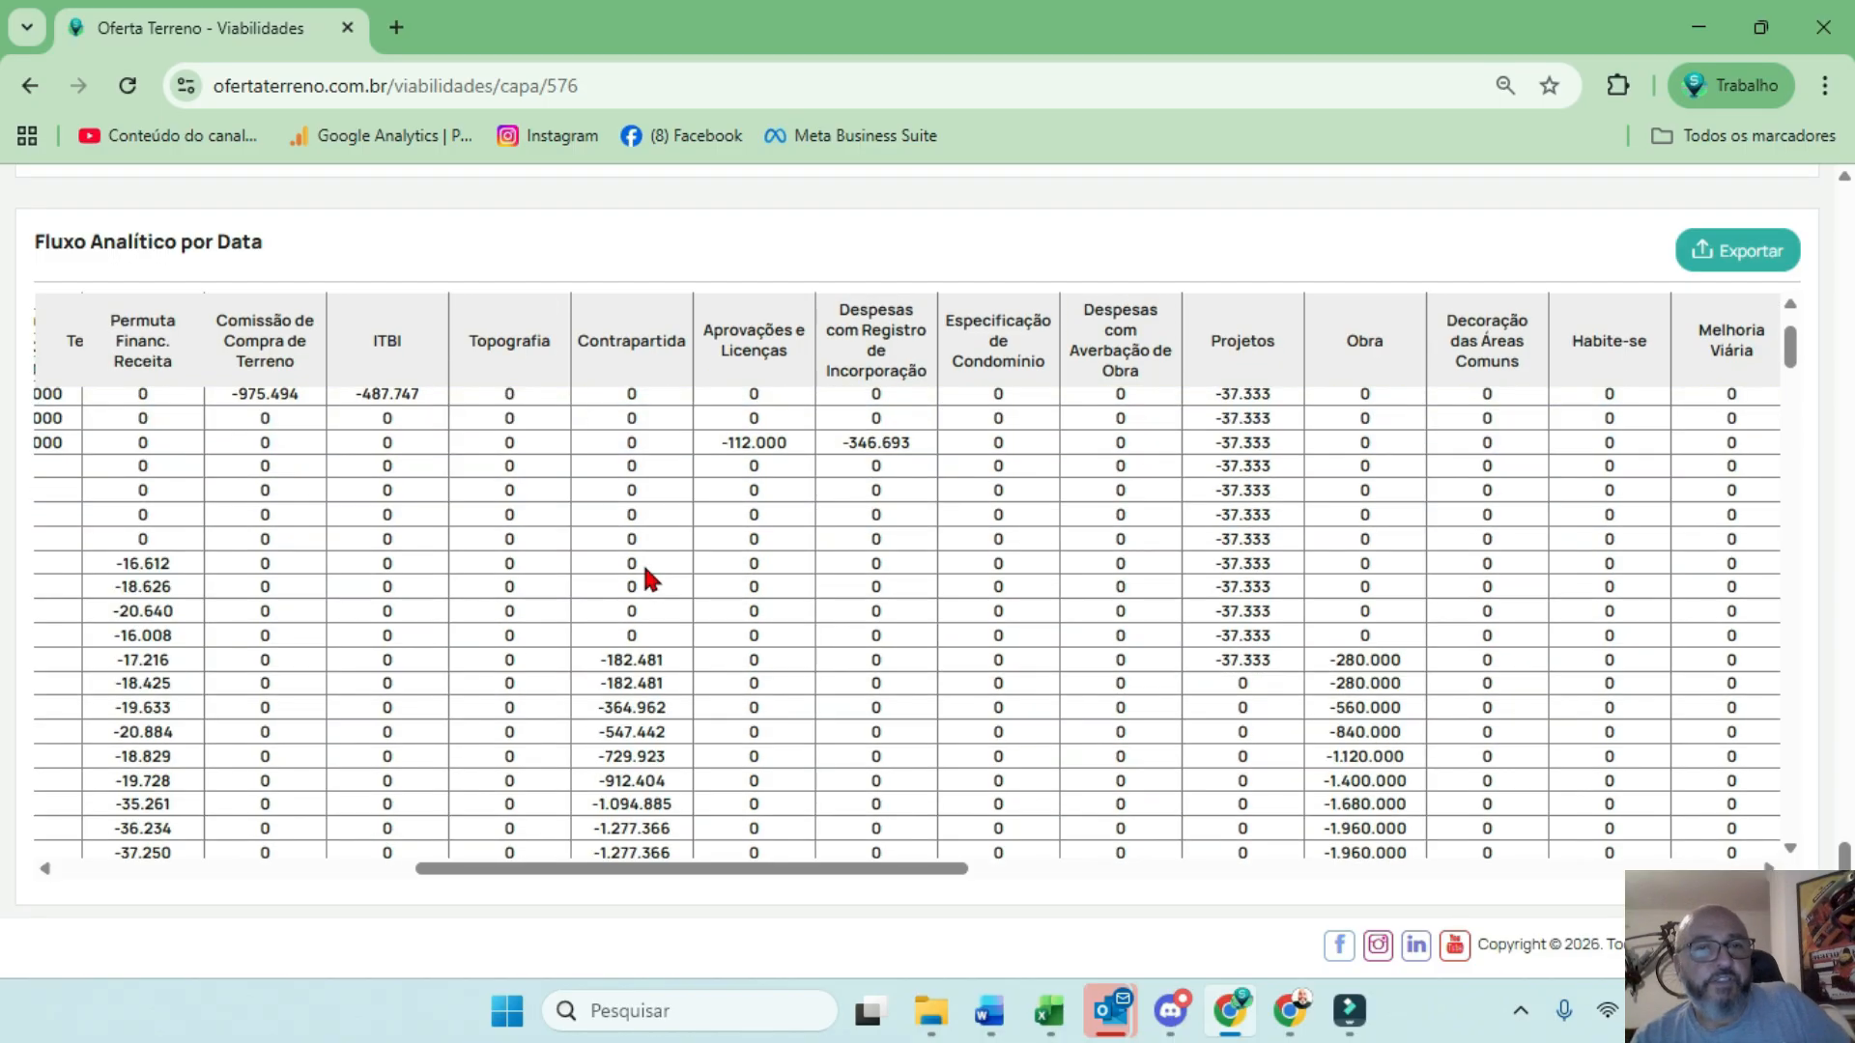
pyautogui.scroll(2, 649, 578)
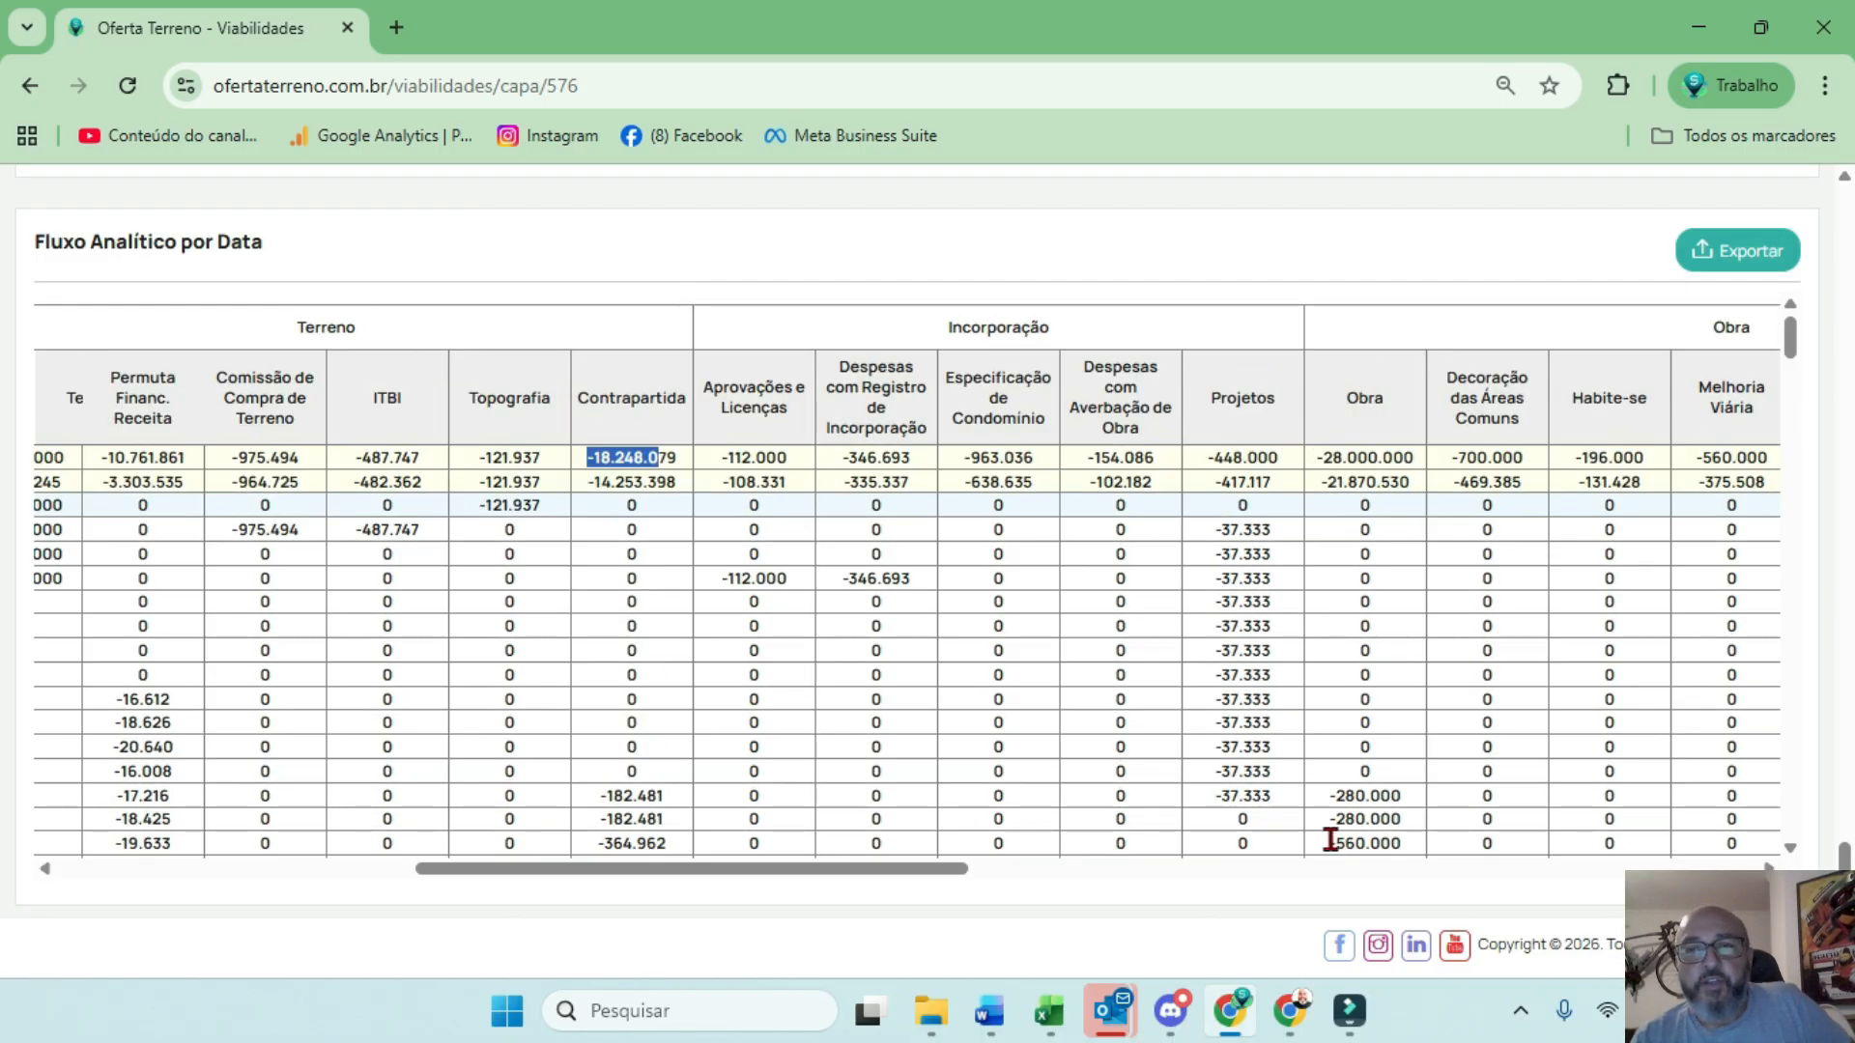
pyautogui.moveTo(1331, 841); pyautogui.dragTo(1406, 798)
pyautogui.scroll(1, 1387, 713)
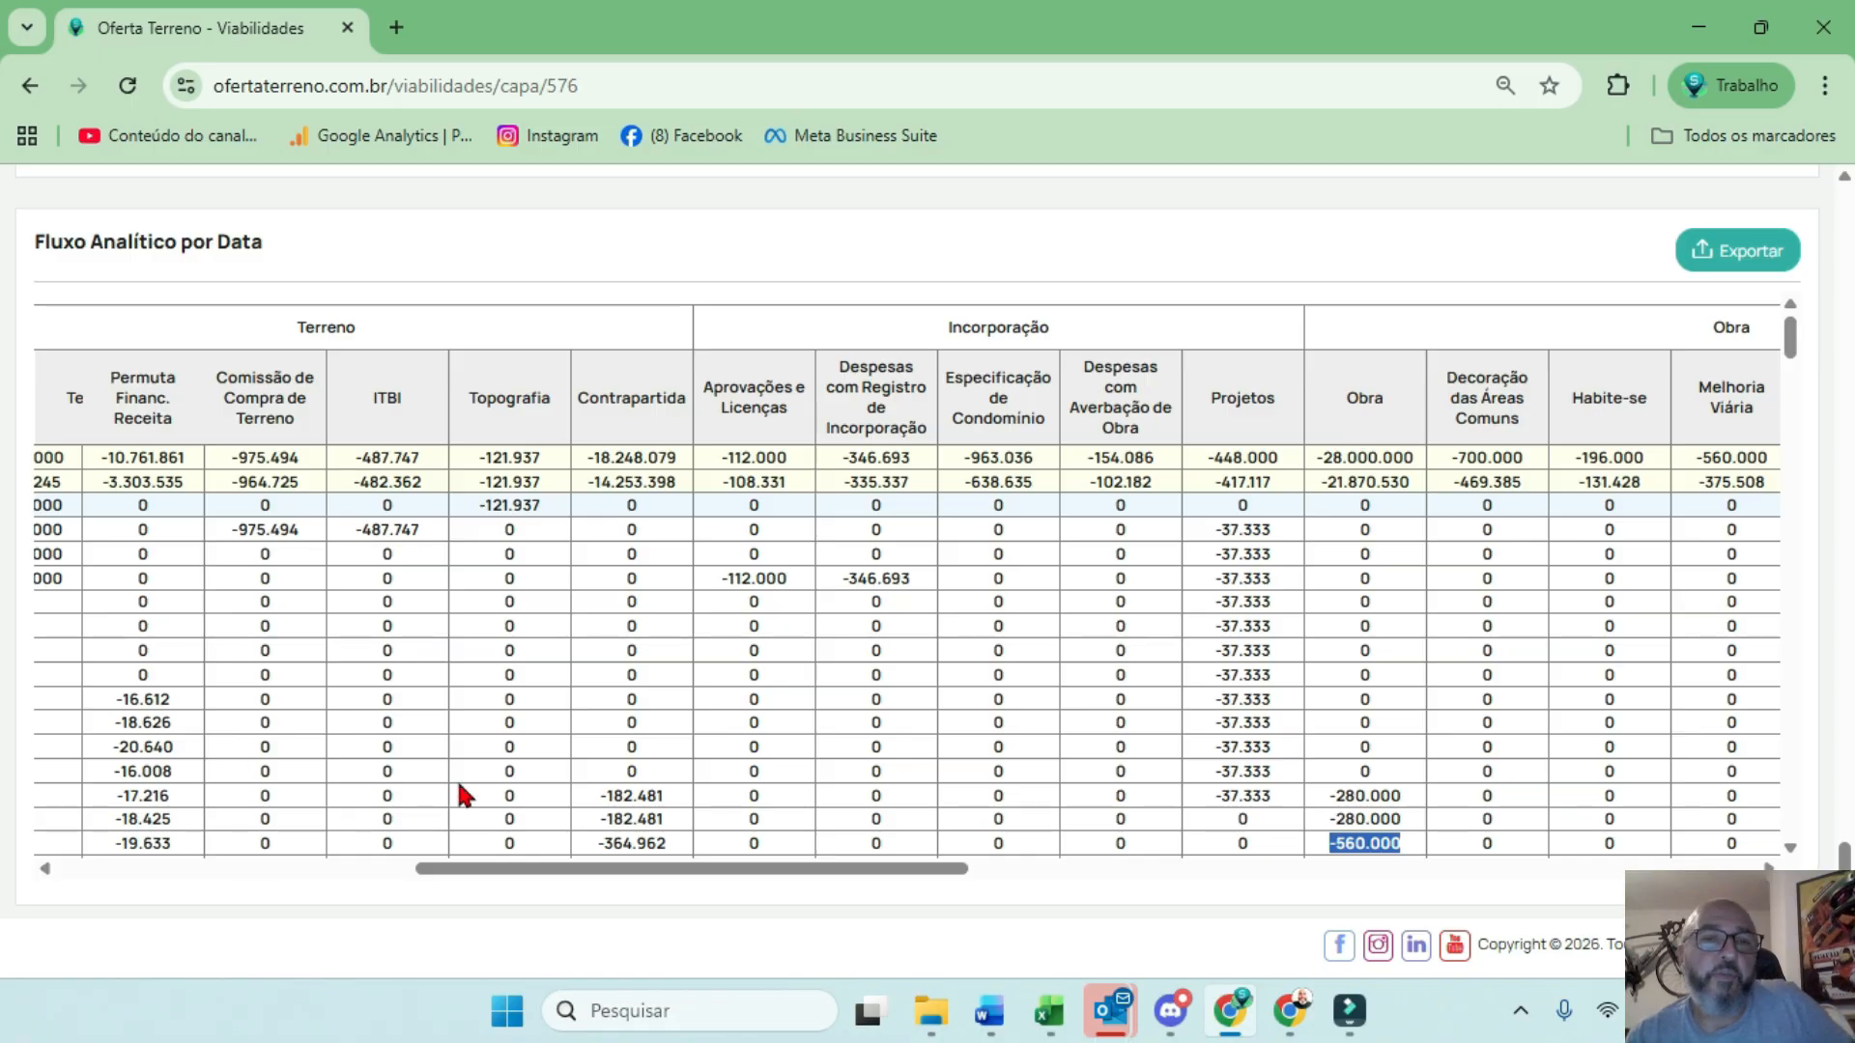
pyautogui.moveTo(595, 844); pyautogui.dragTo(666, 844)
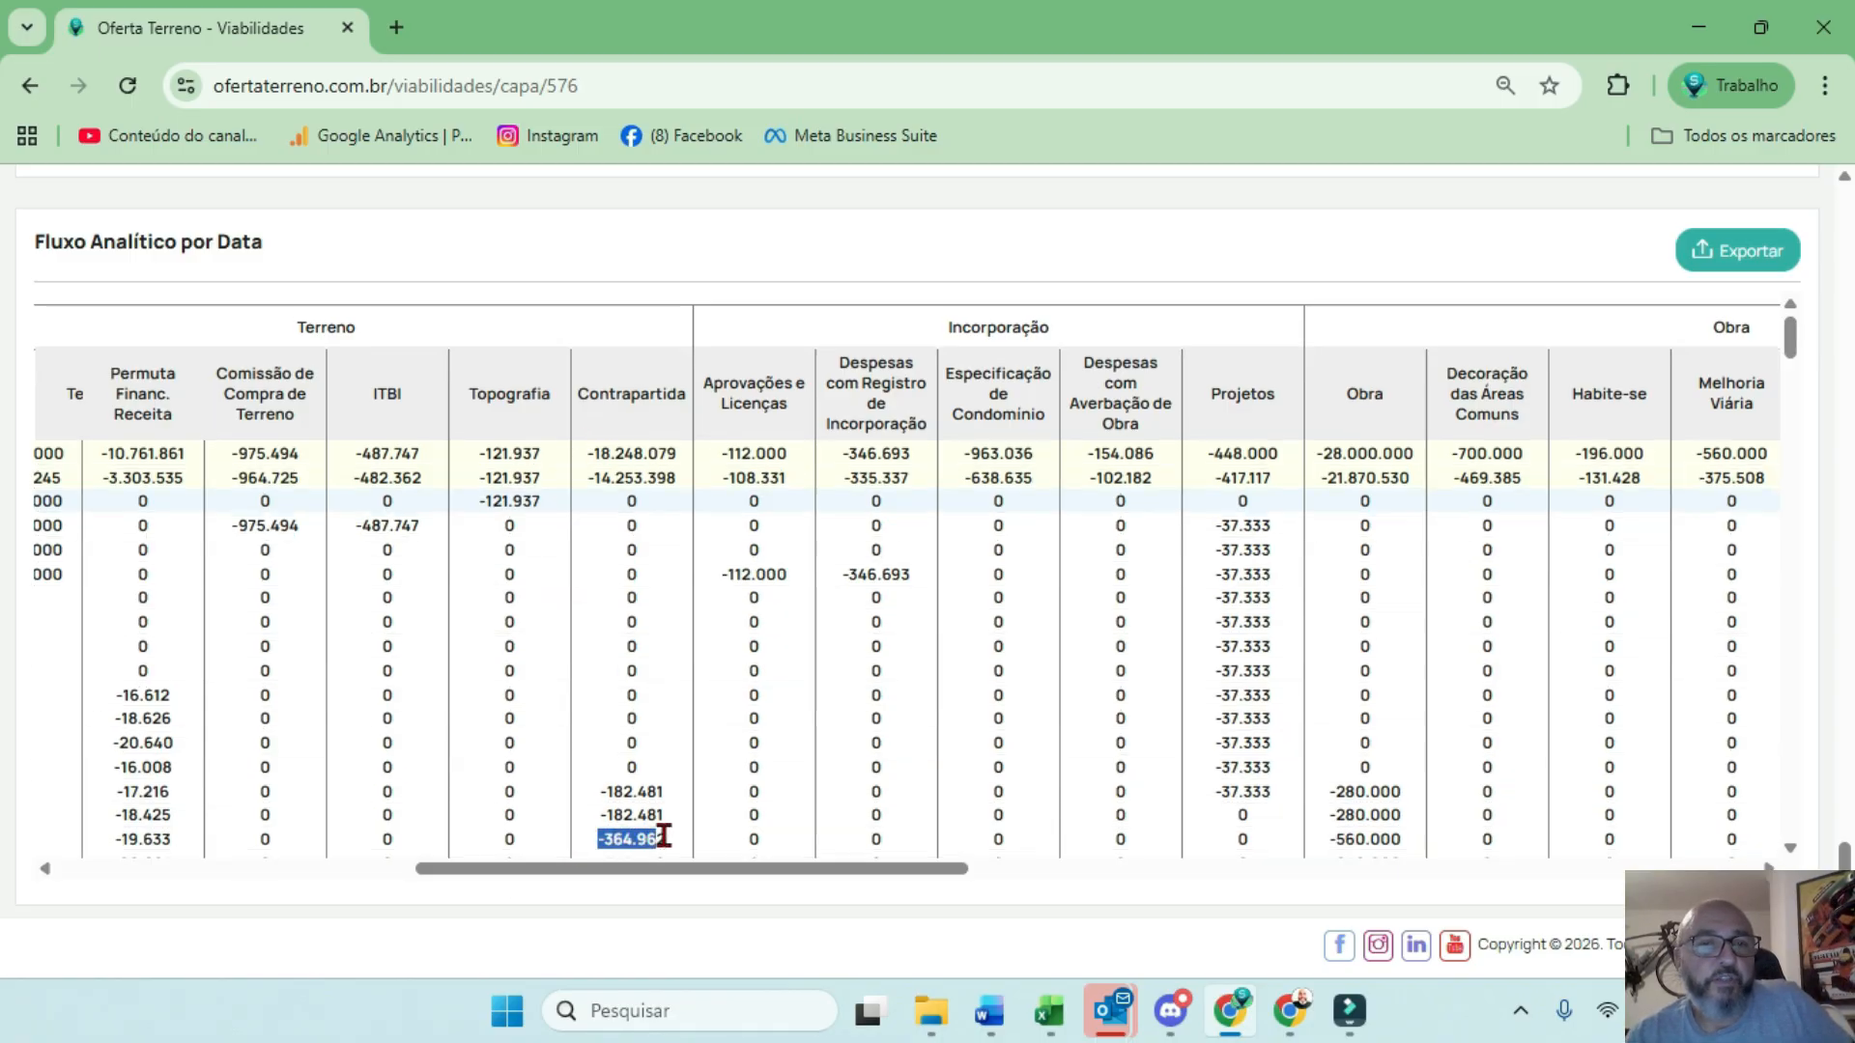
pyautogui.scroll(-1, 667, 840)
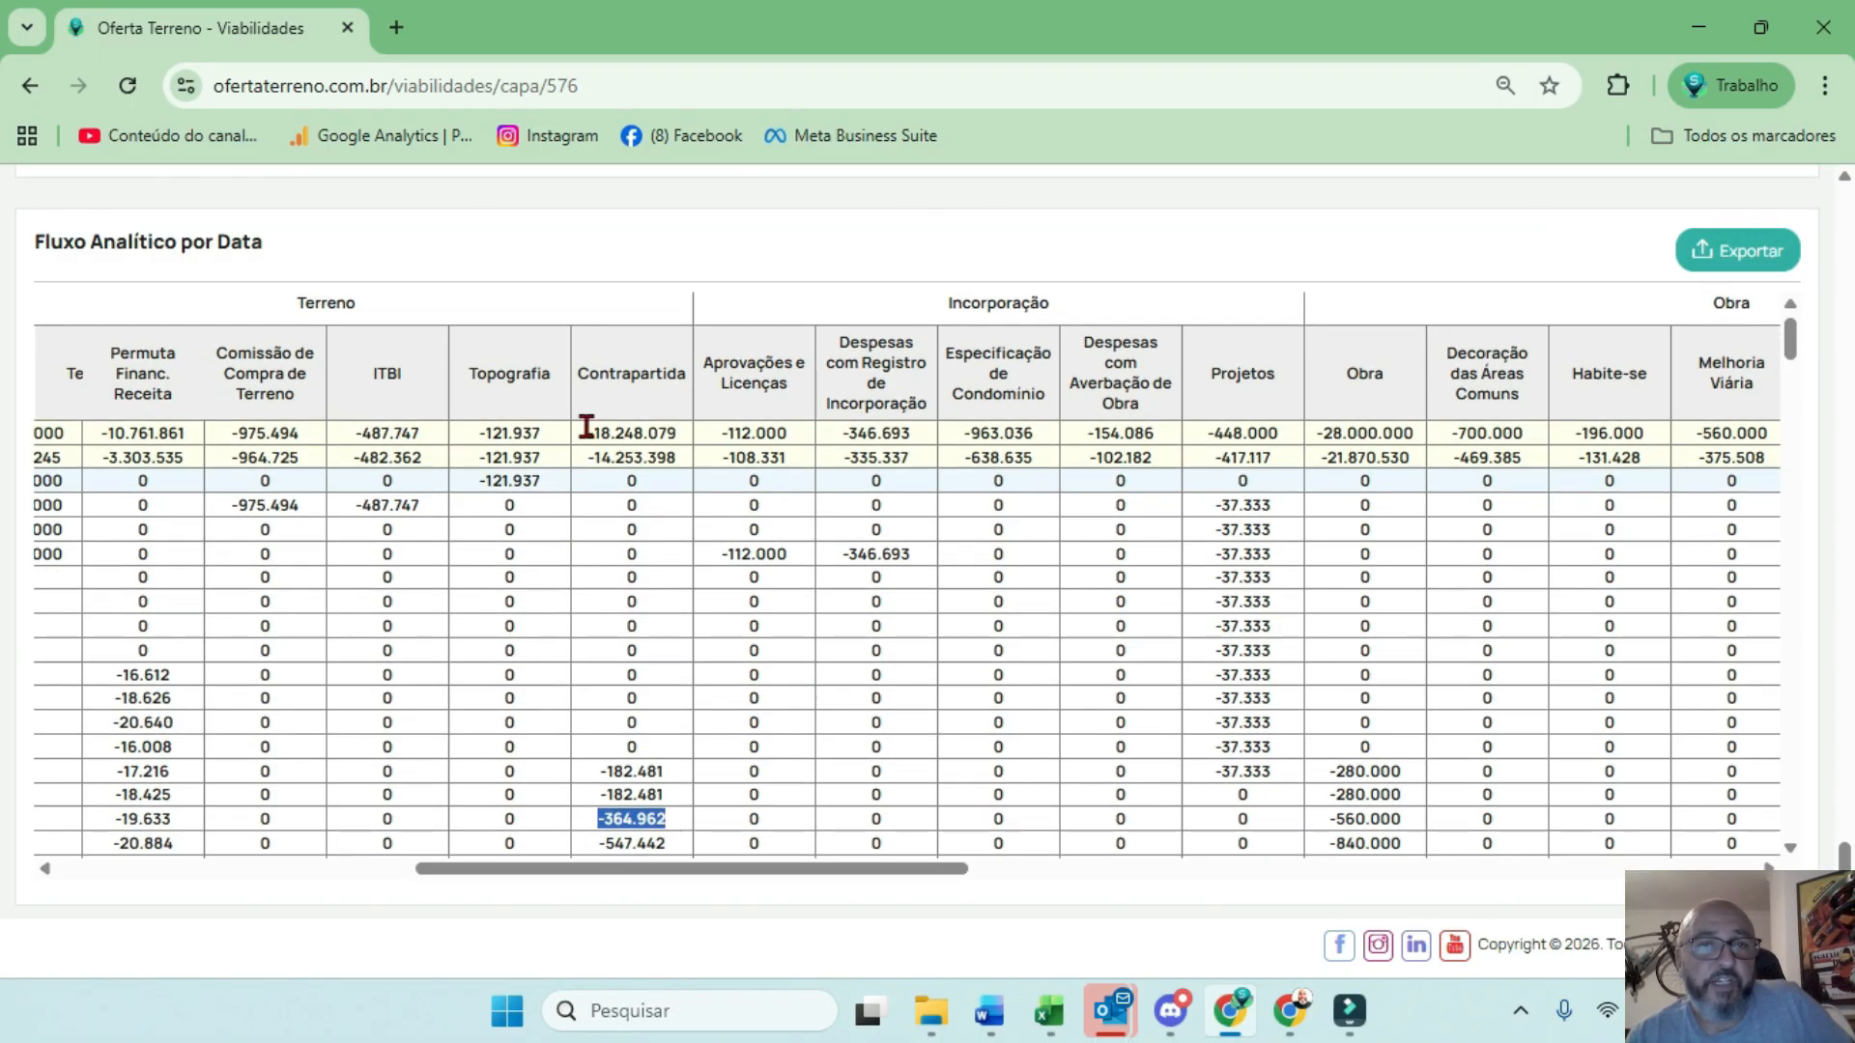
pyautogui.moveTo(585, 433); pyautogui.dragTo(679, 436)
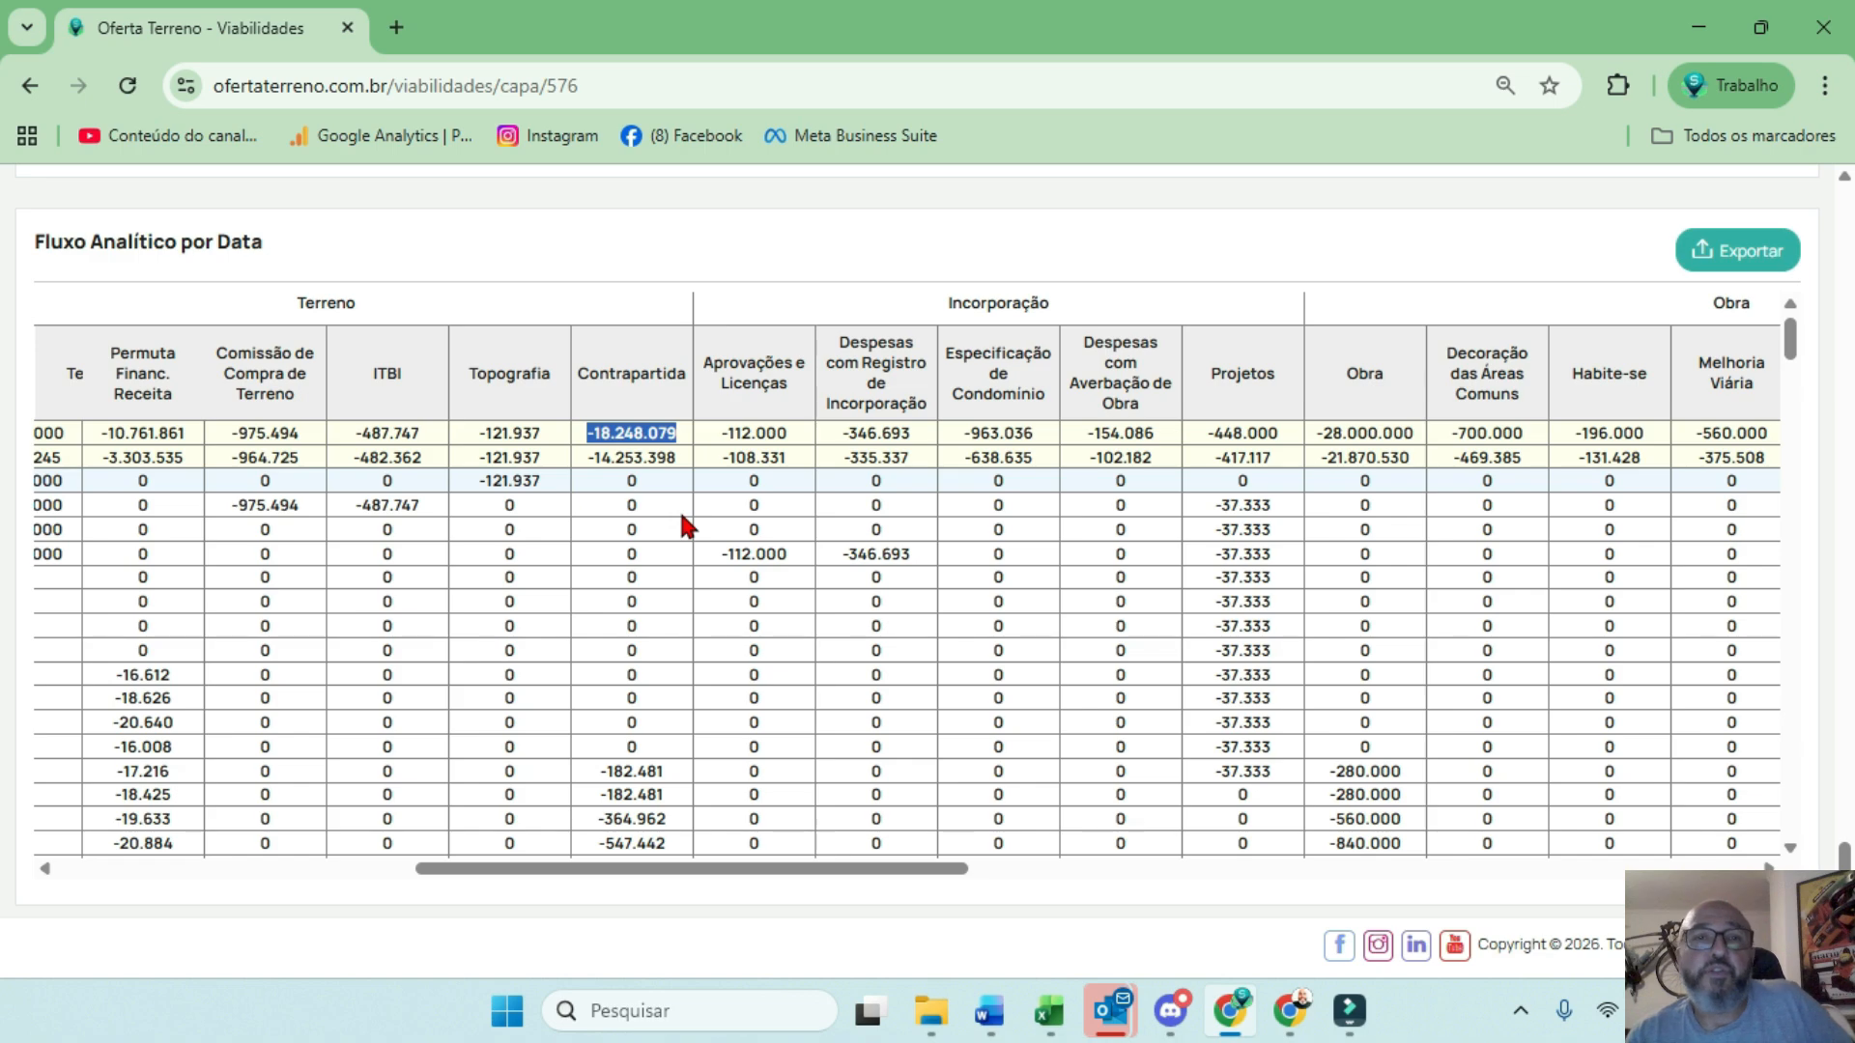
# Leave the analytical cash flow and reopen the study for editing
pyautogui.scroll(-3, 582, 658)
pyautogui.scroll(5, 568, 632)
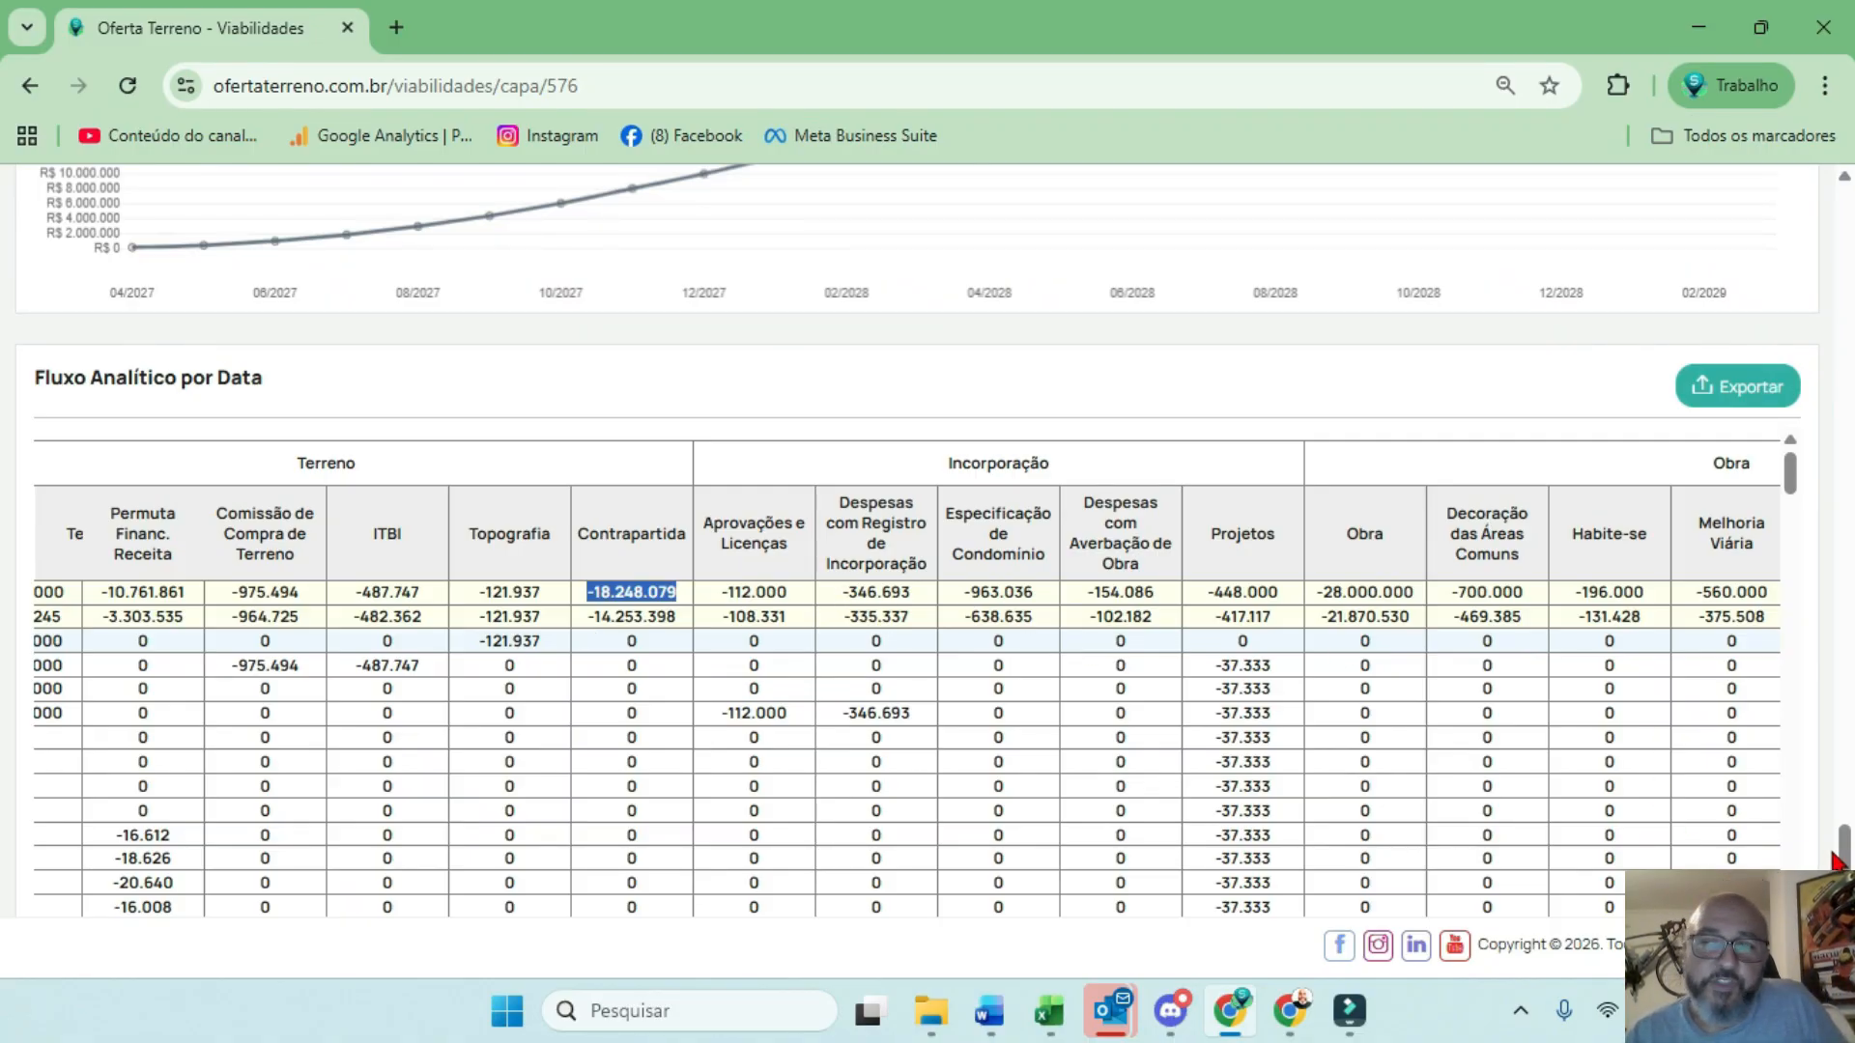
pyautogui.moveTo(1843, 853); pyautogui.dragTo(1840, 214)
pyautogui.click(1621, 311)
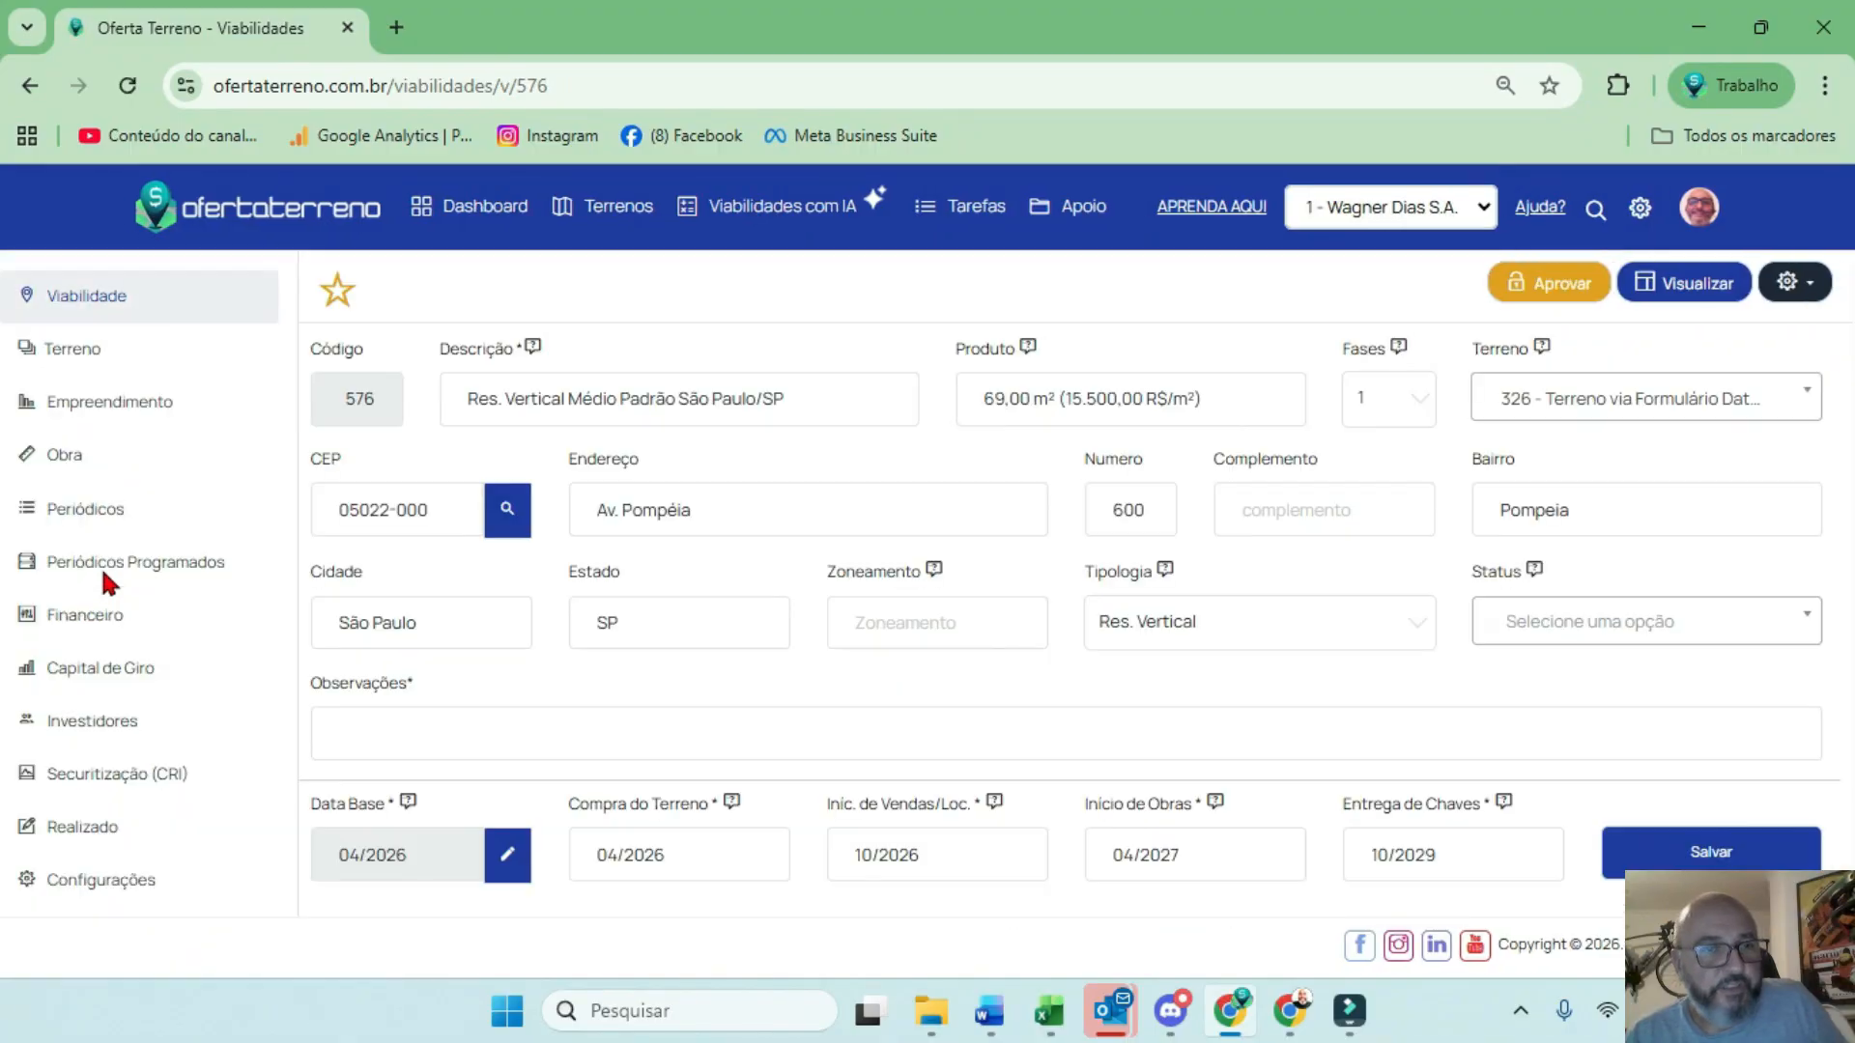
# Look over the study's Periódicos Programados and Periódicos lists, ending on Periódicos Programados
pyautogui.click(102, 566)
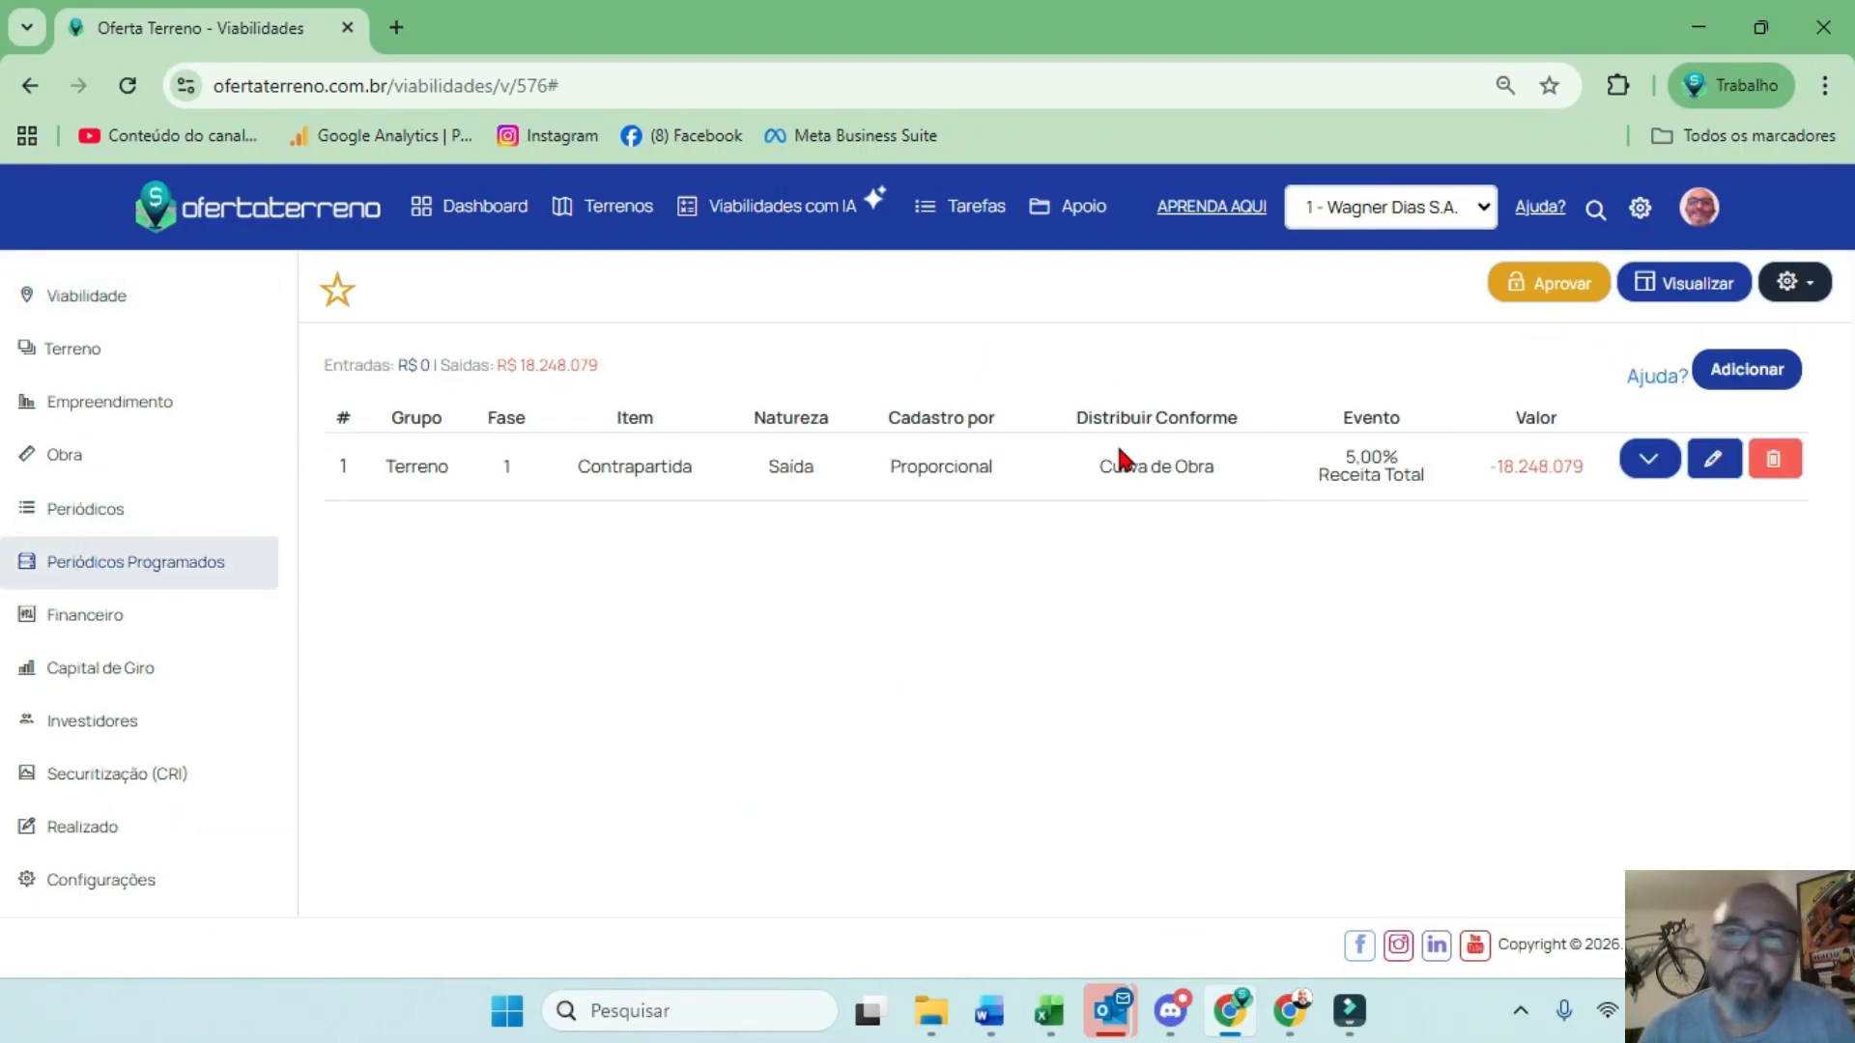
pyautogui.click(131, 517)
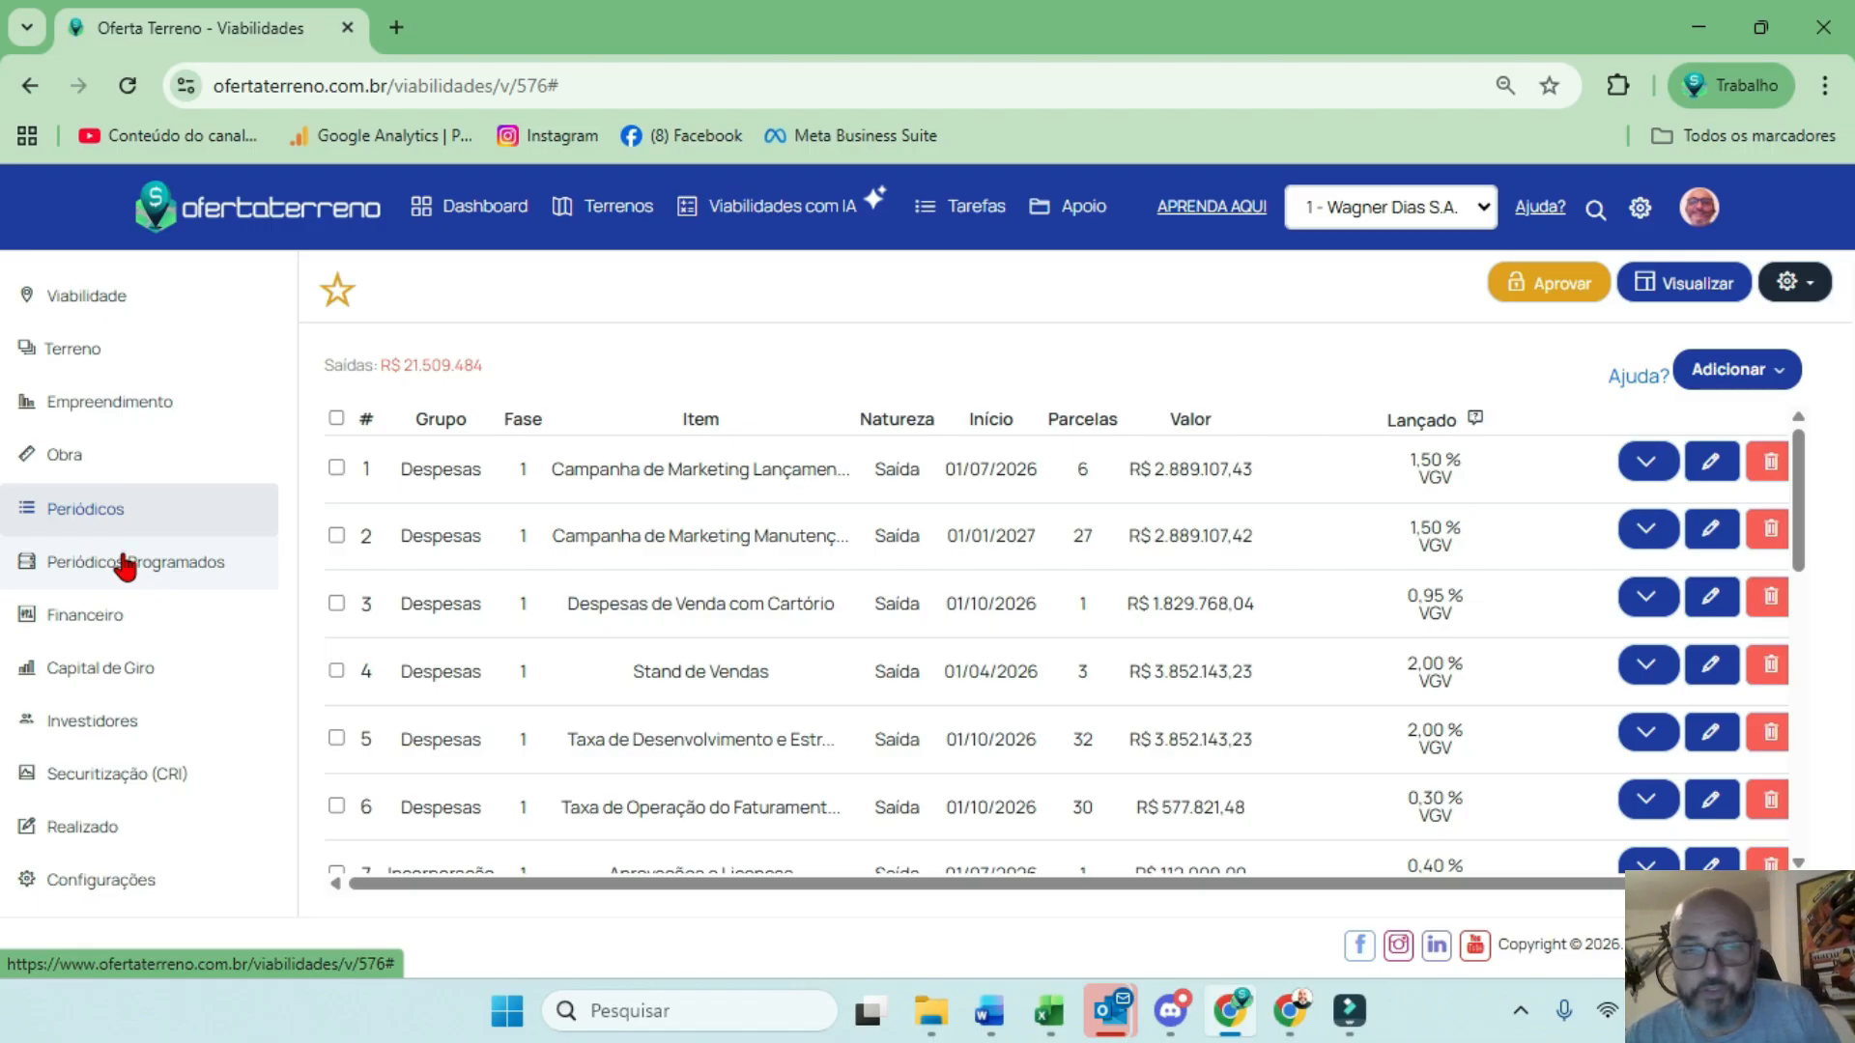
pyautogui.click(126, 565)
pyautogui.click(1763, 381)
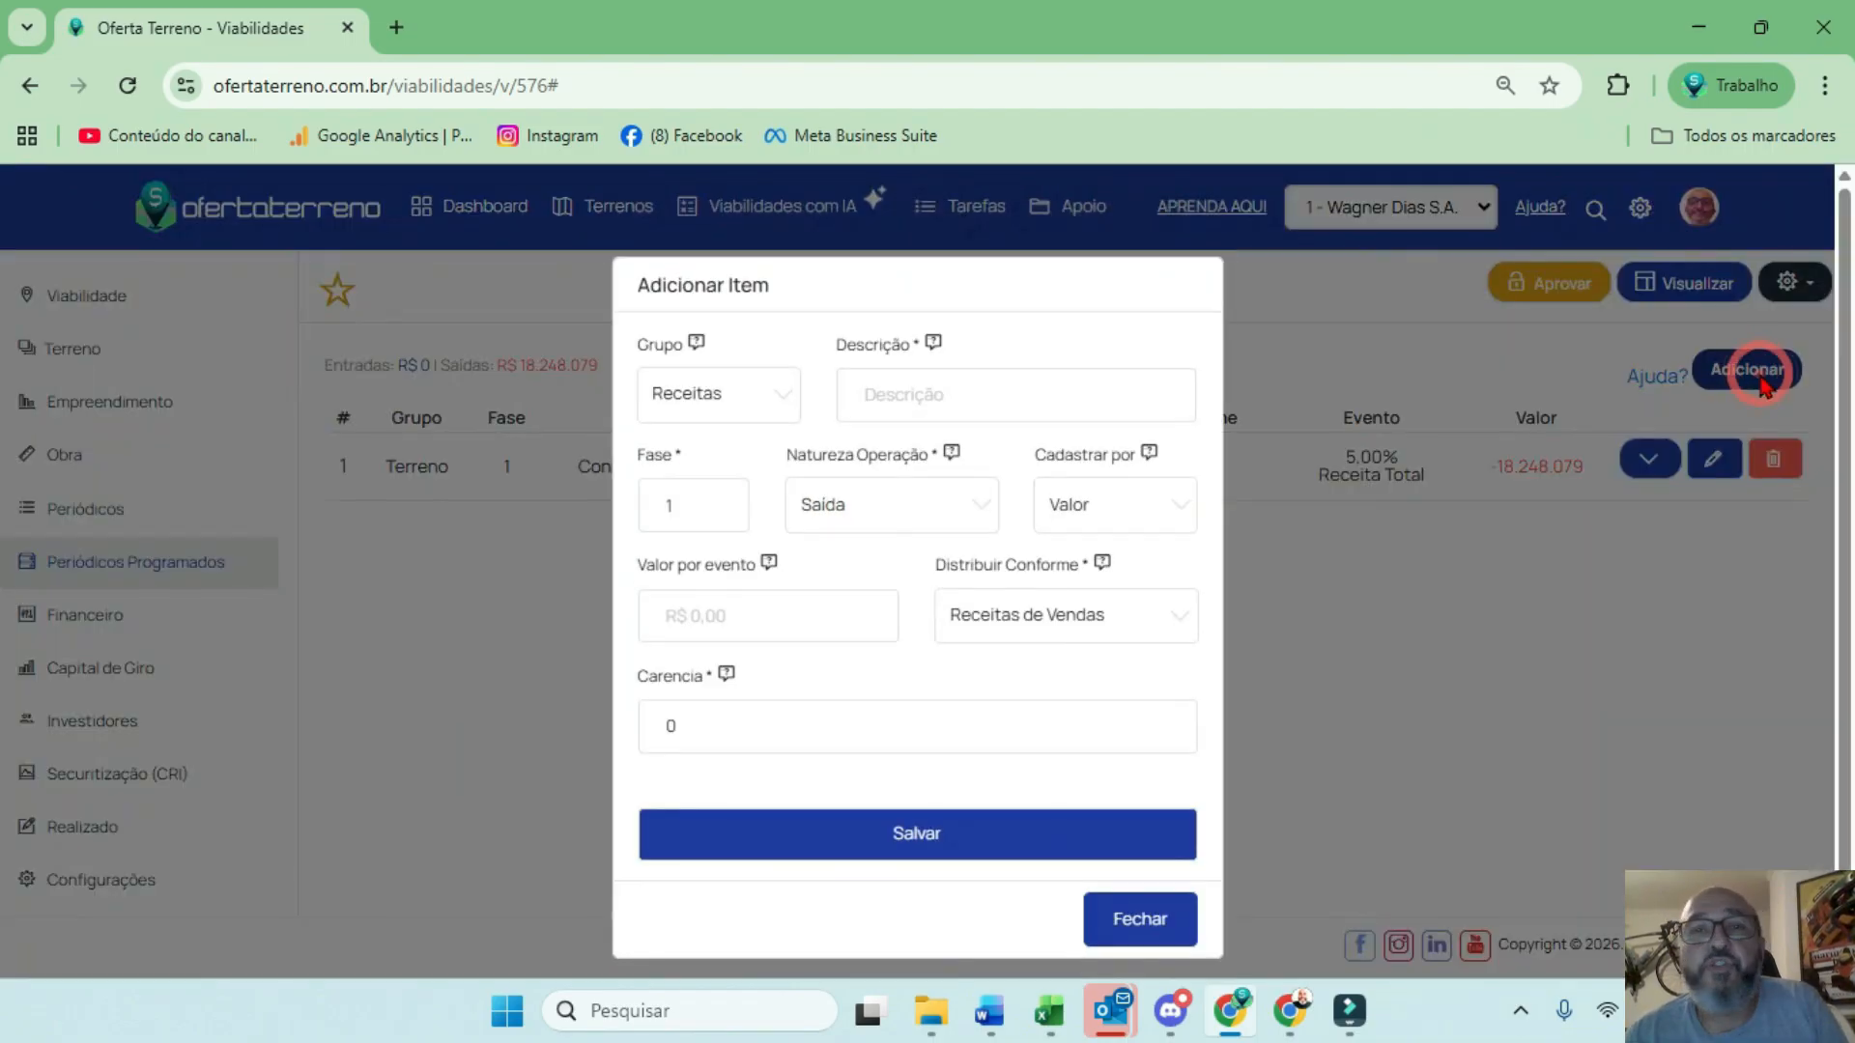
pyautogui.click(720, 398)
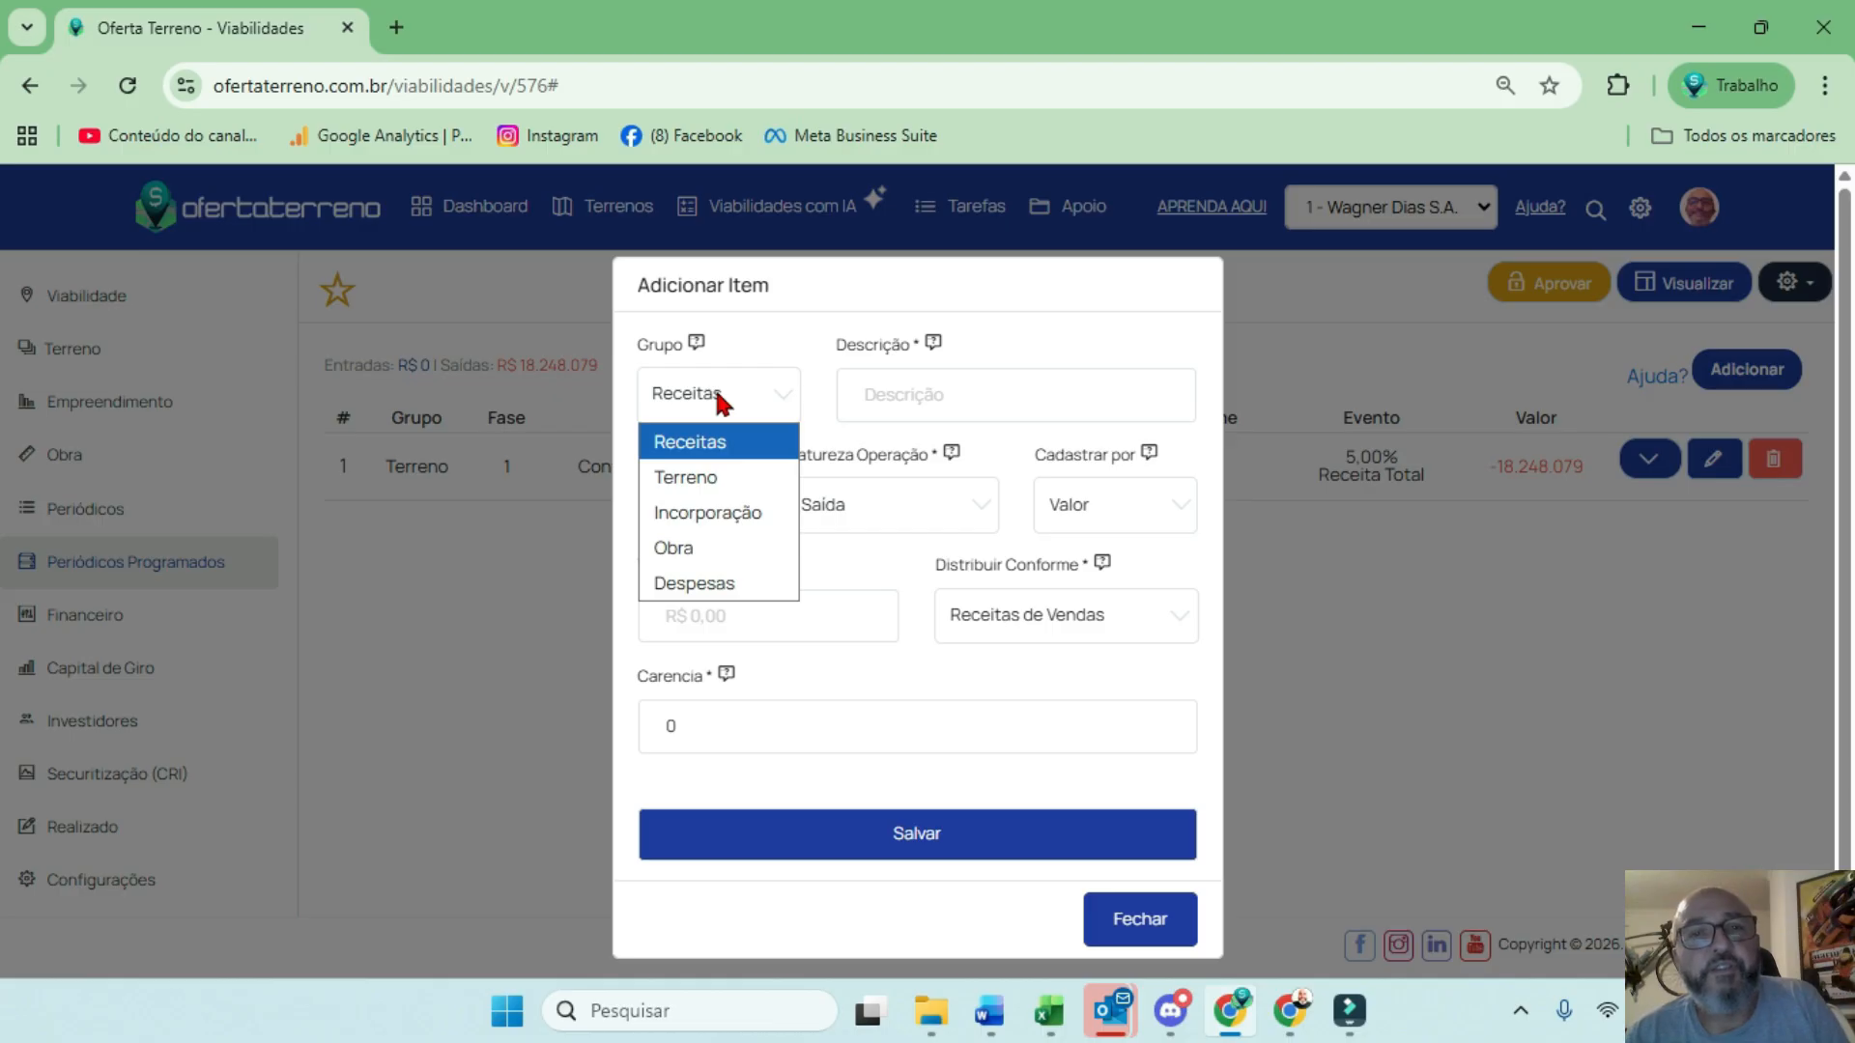
pyautogui.click(758, 584)
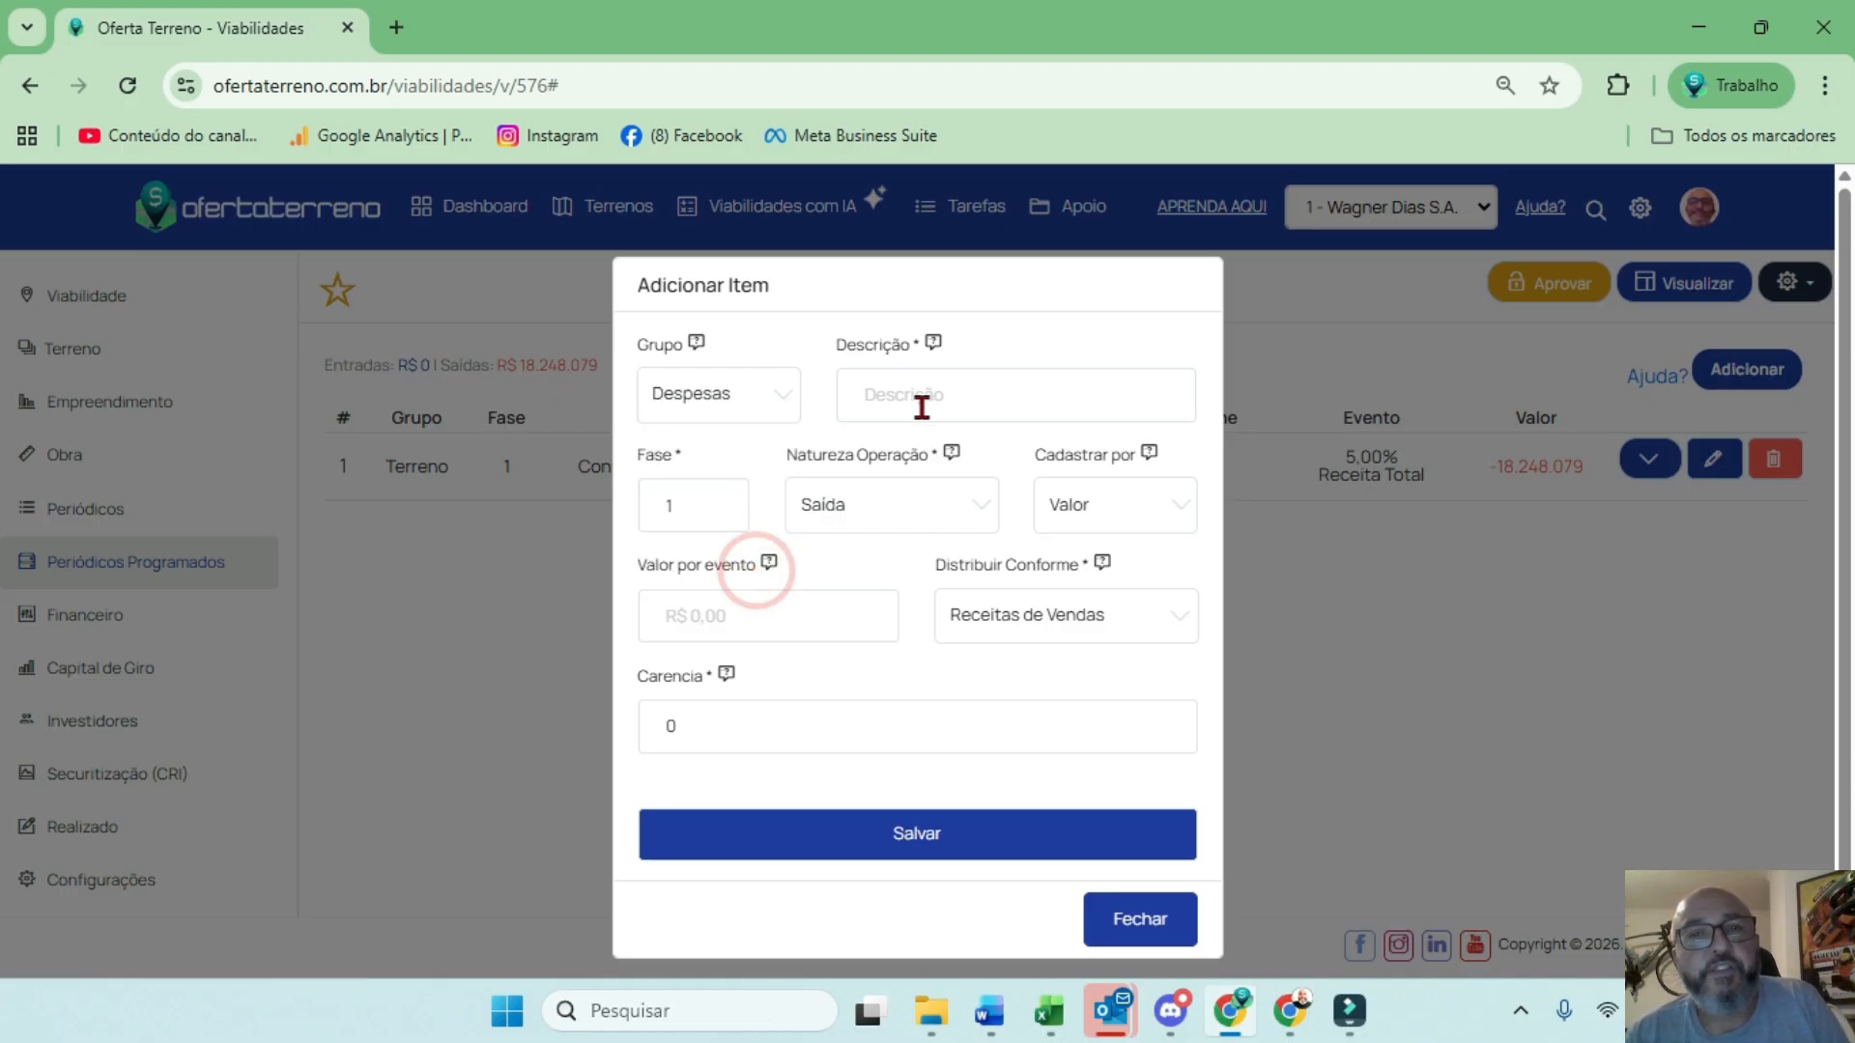
pyautogui.click(886, 399)
pyautogui.write('C')
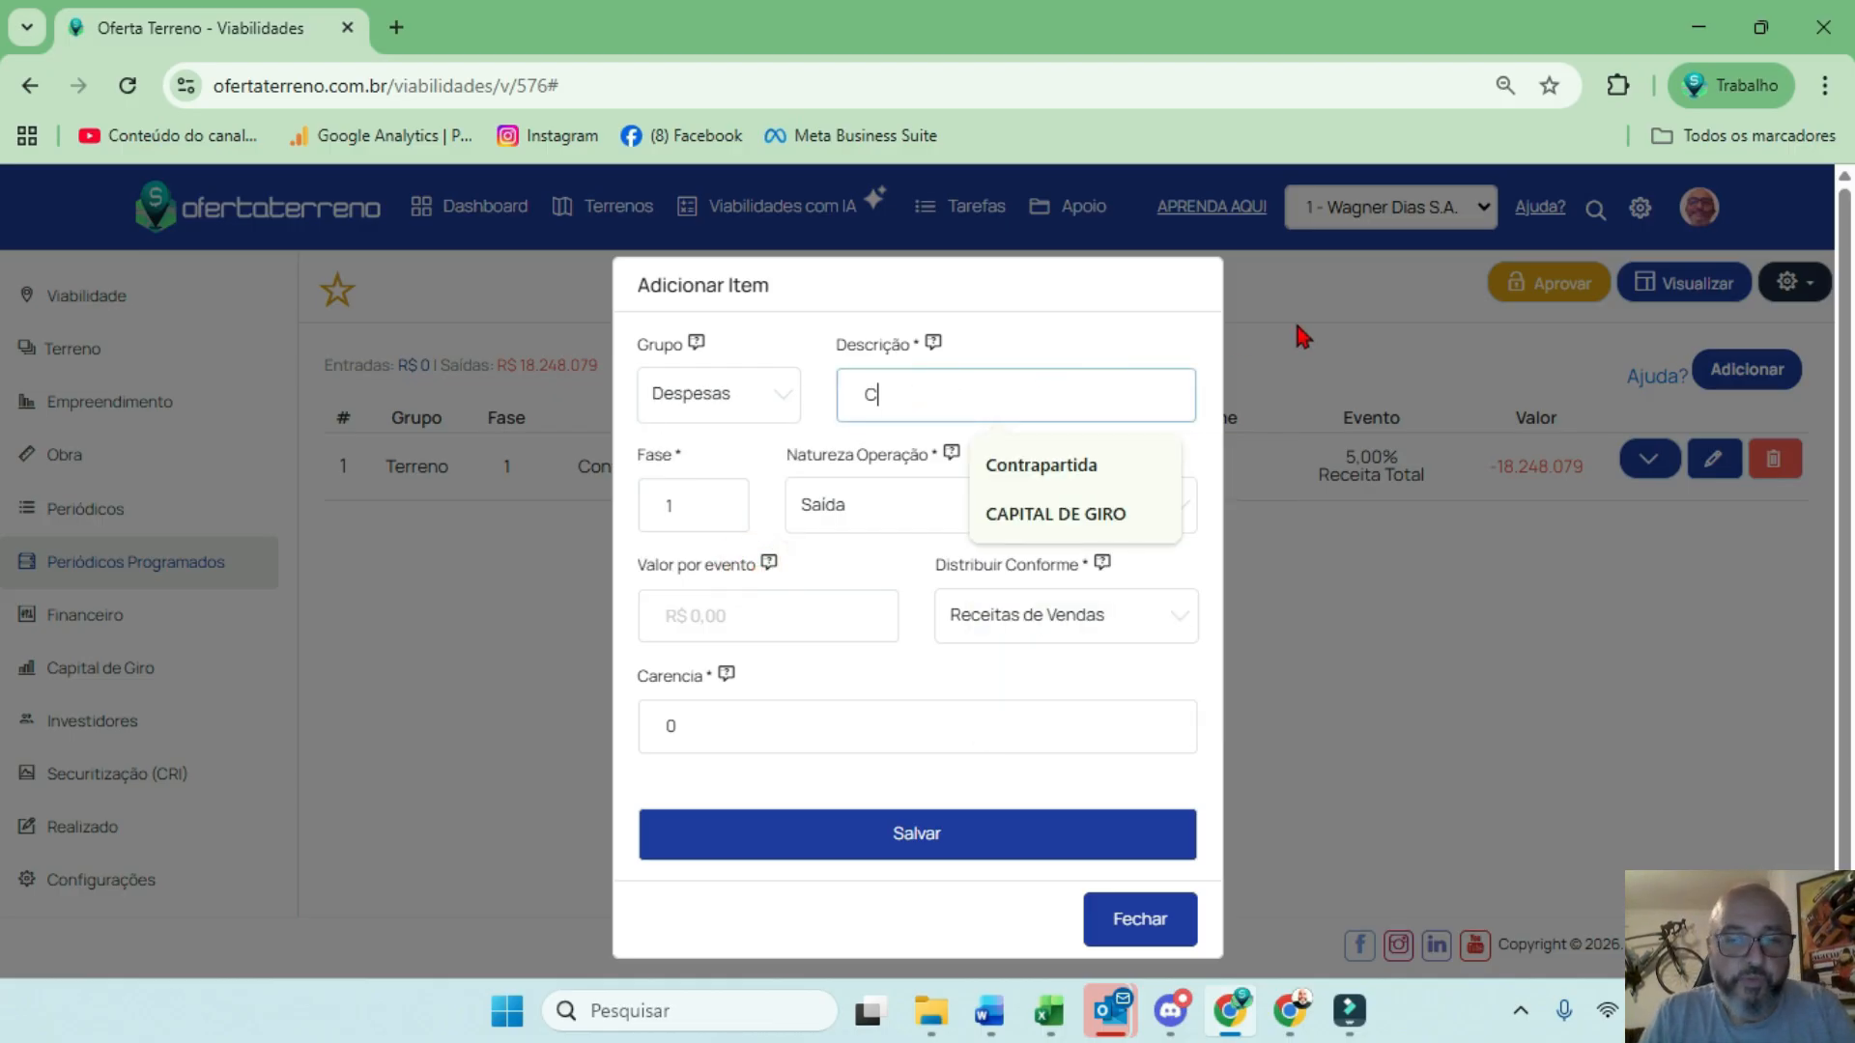
pyautogui.write('usto de a')
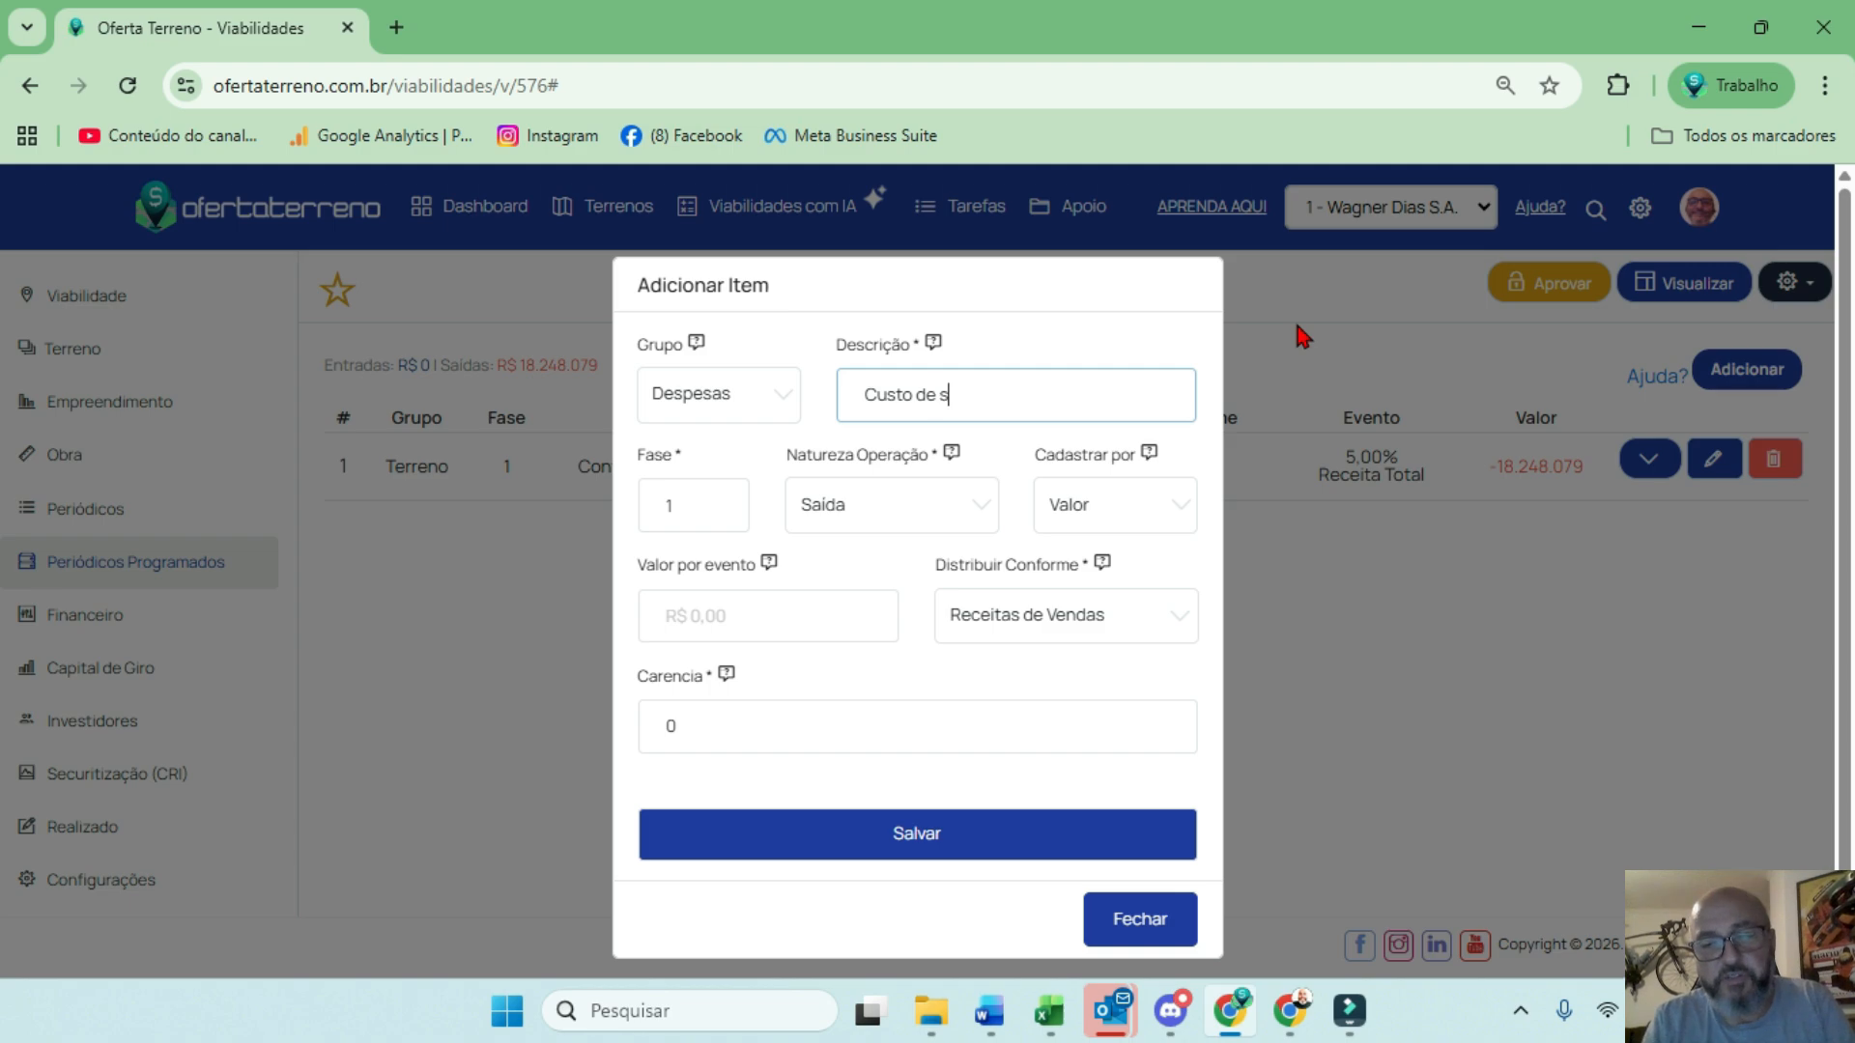
pyautogui.write('provação de crédito')
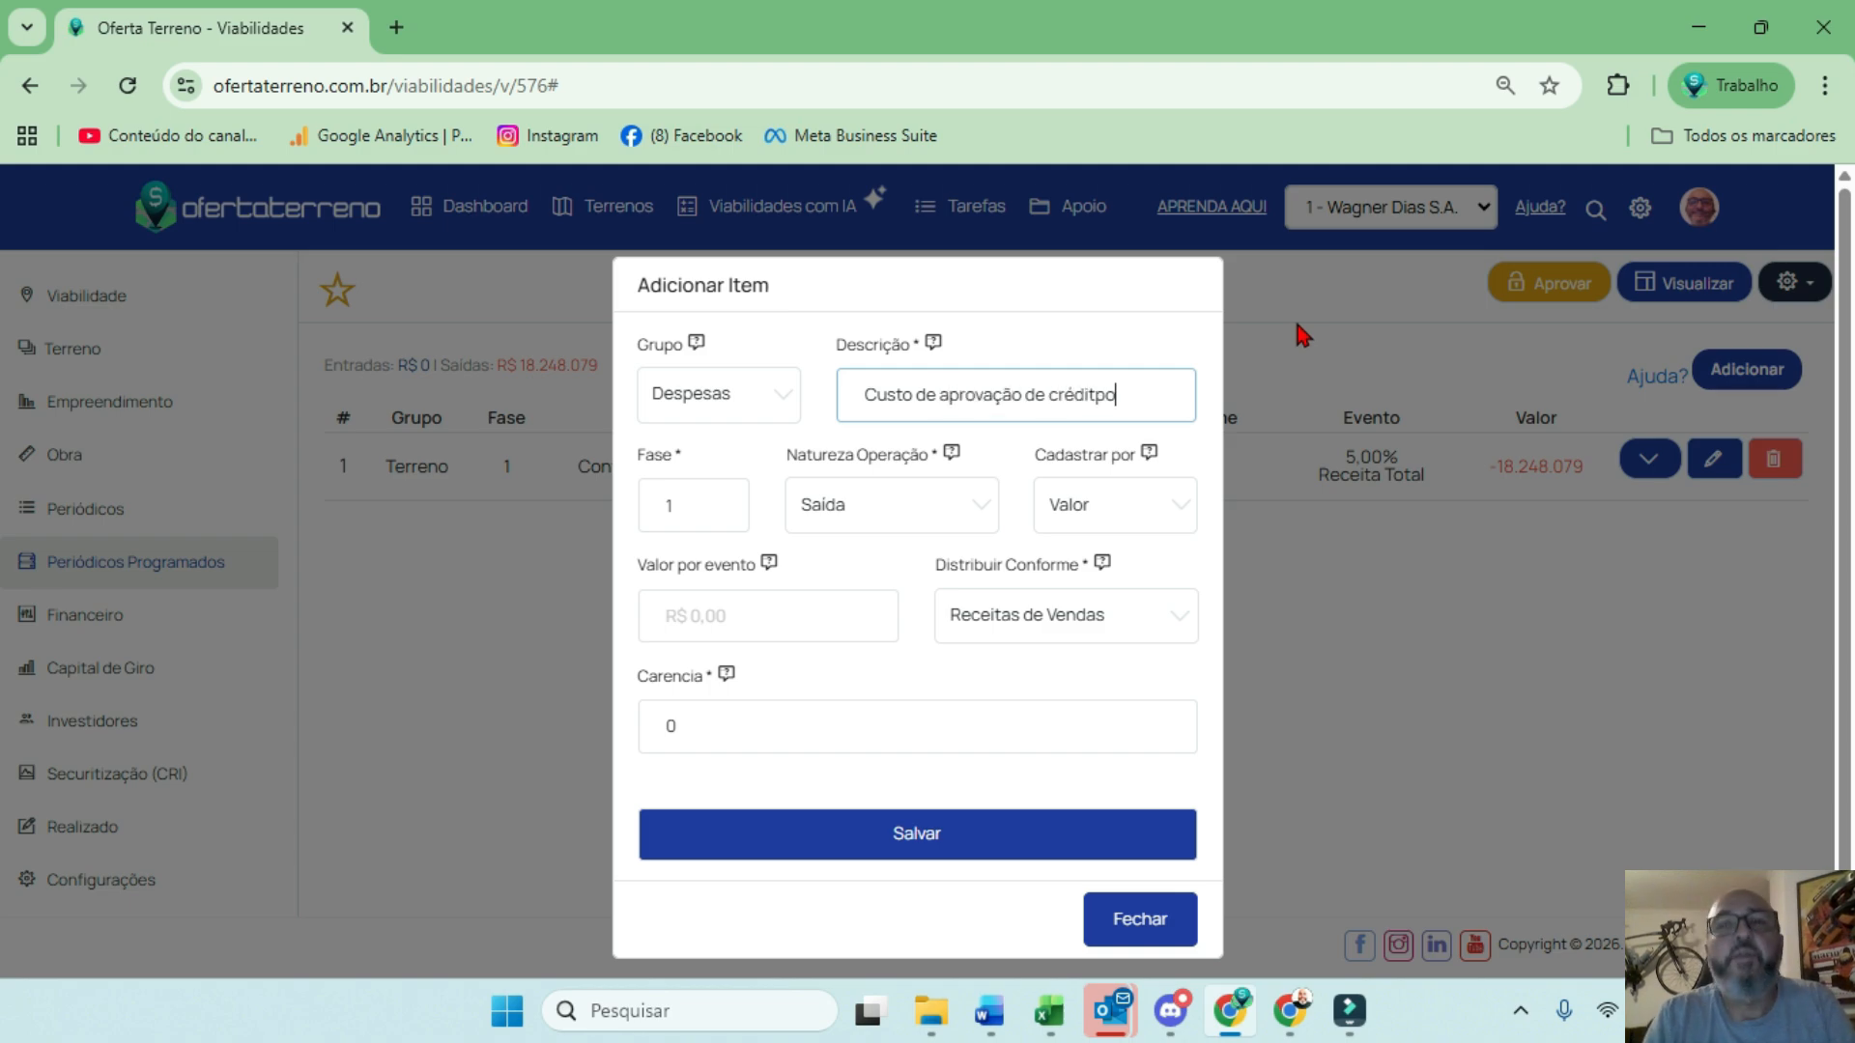
pyautogui.click(1297, 327)
# Start a new scheduled recurring item and describe it as "Custo de aprovação de crédito"
pyautogui.click(1747, 369)
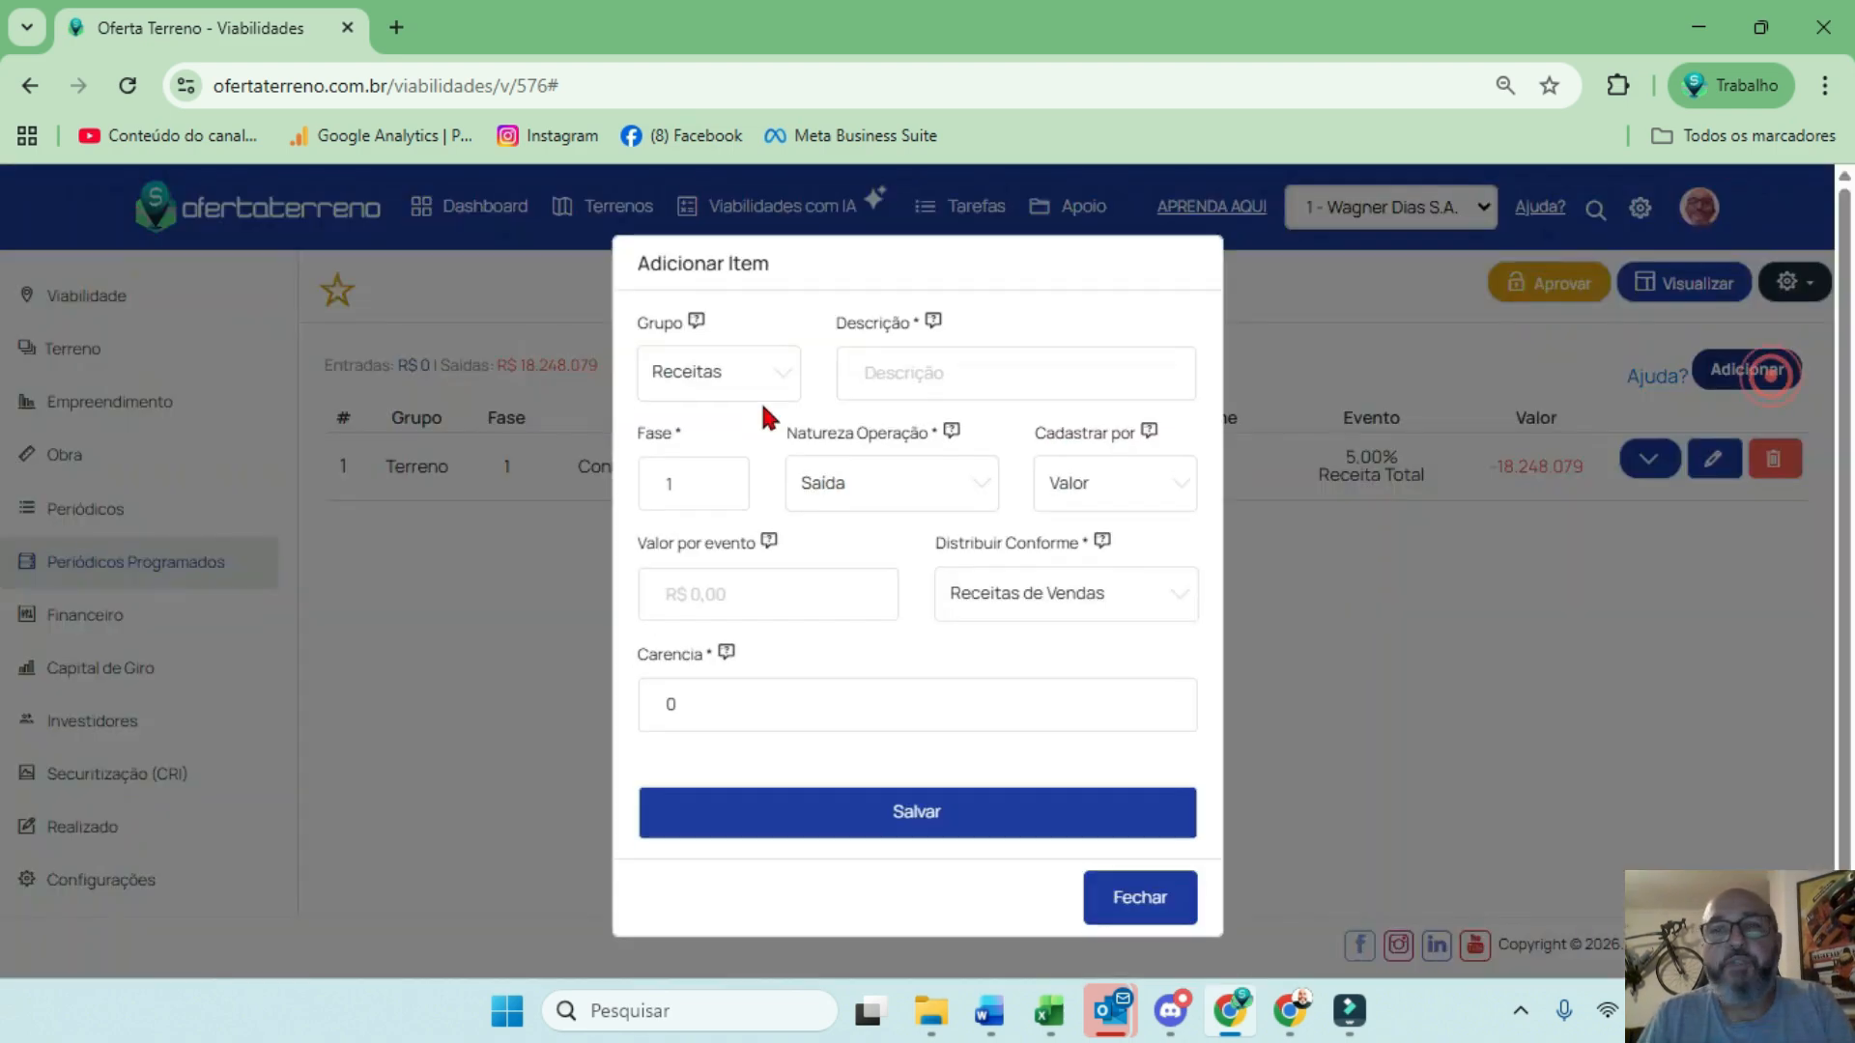
pyautogui.click(899, 393)
pyautogui.write('Custo de aprovação de crédit')
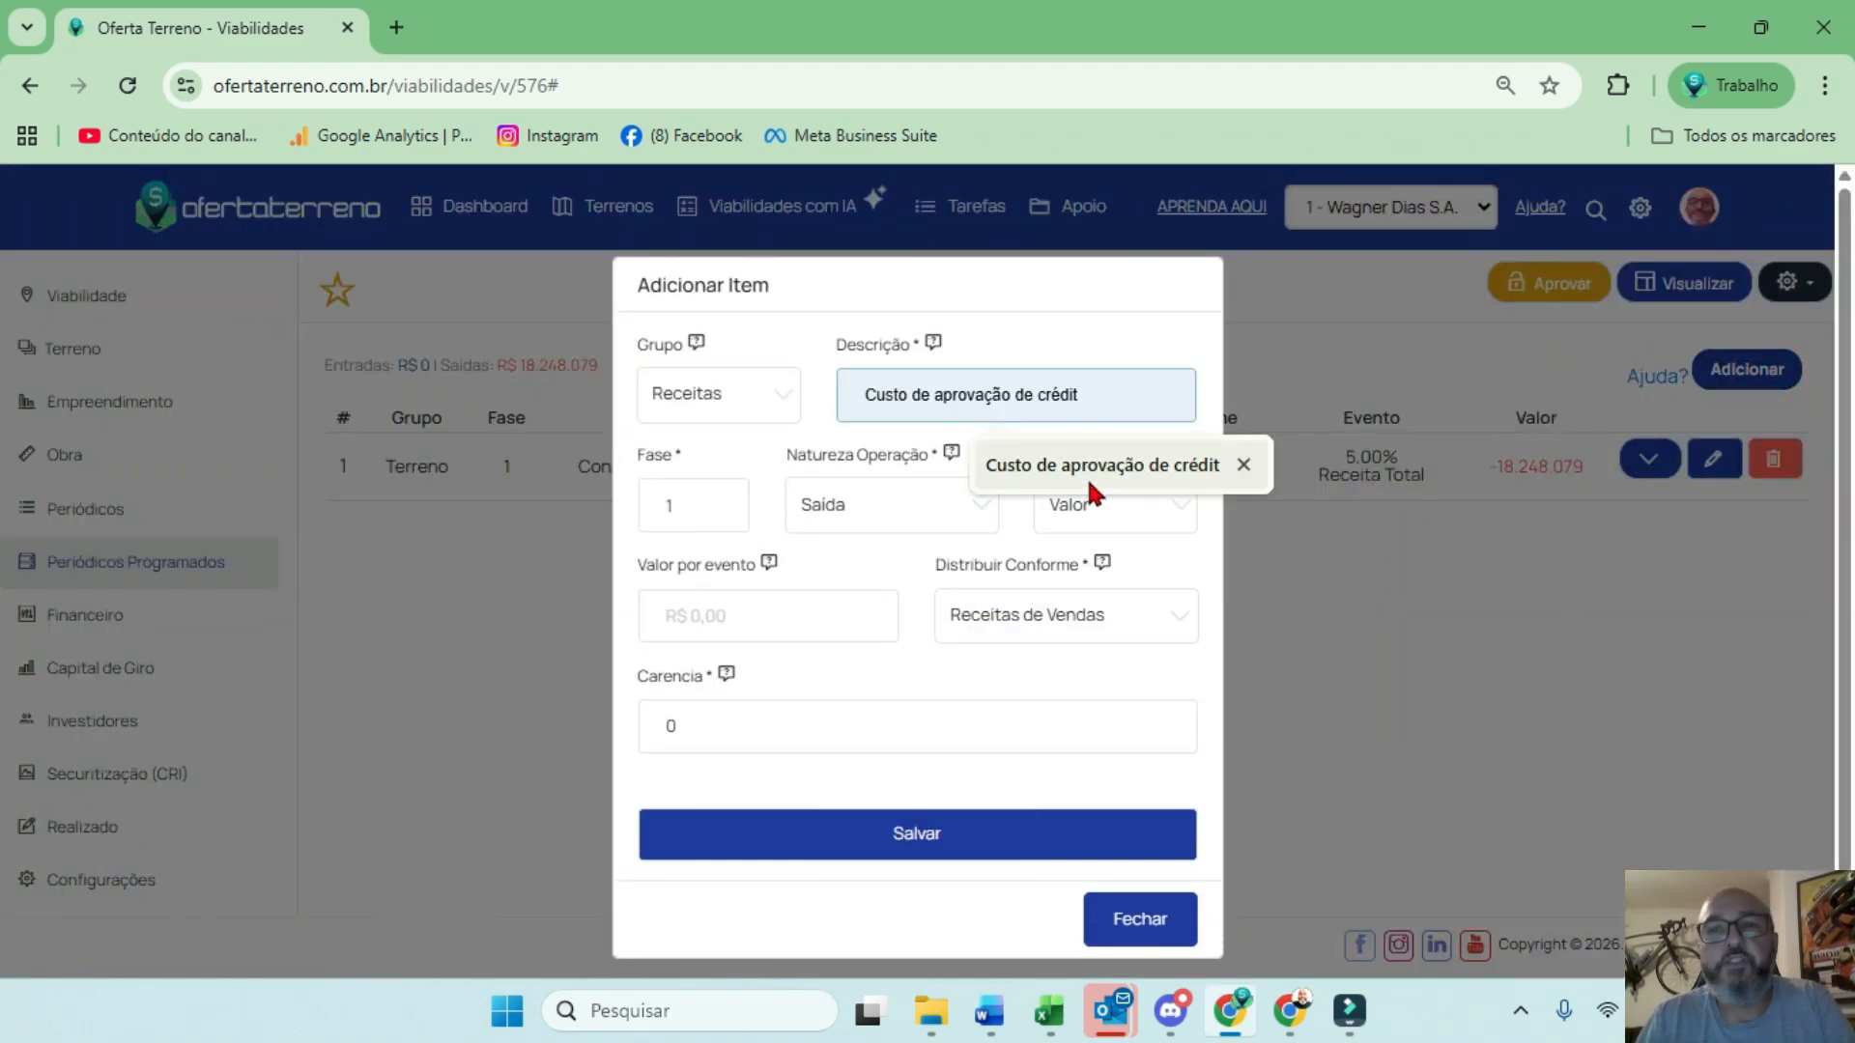
pyautogui.click(1088, 478)
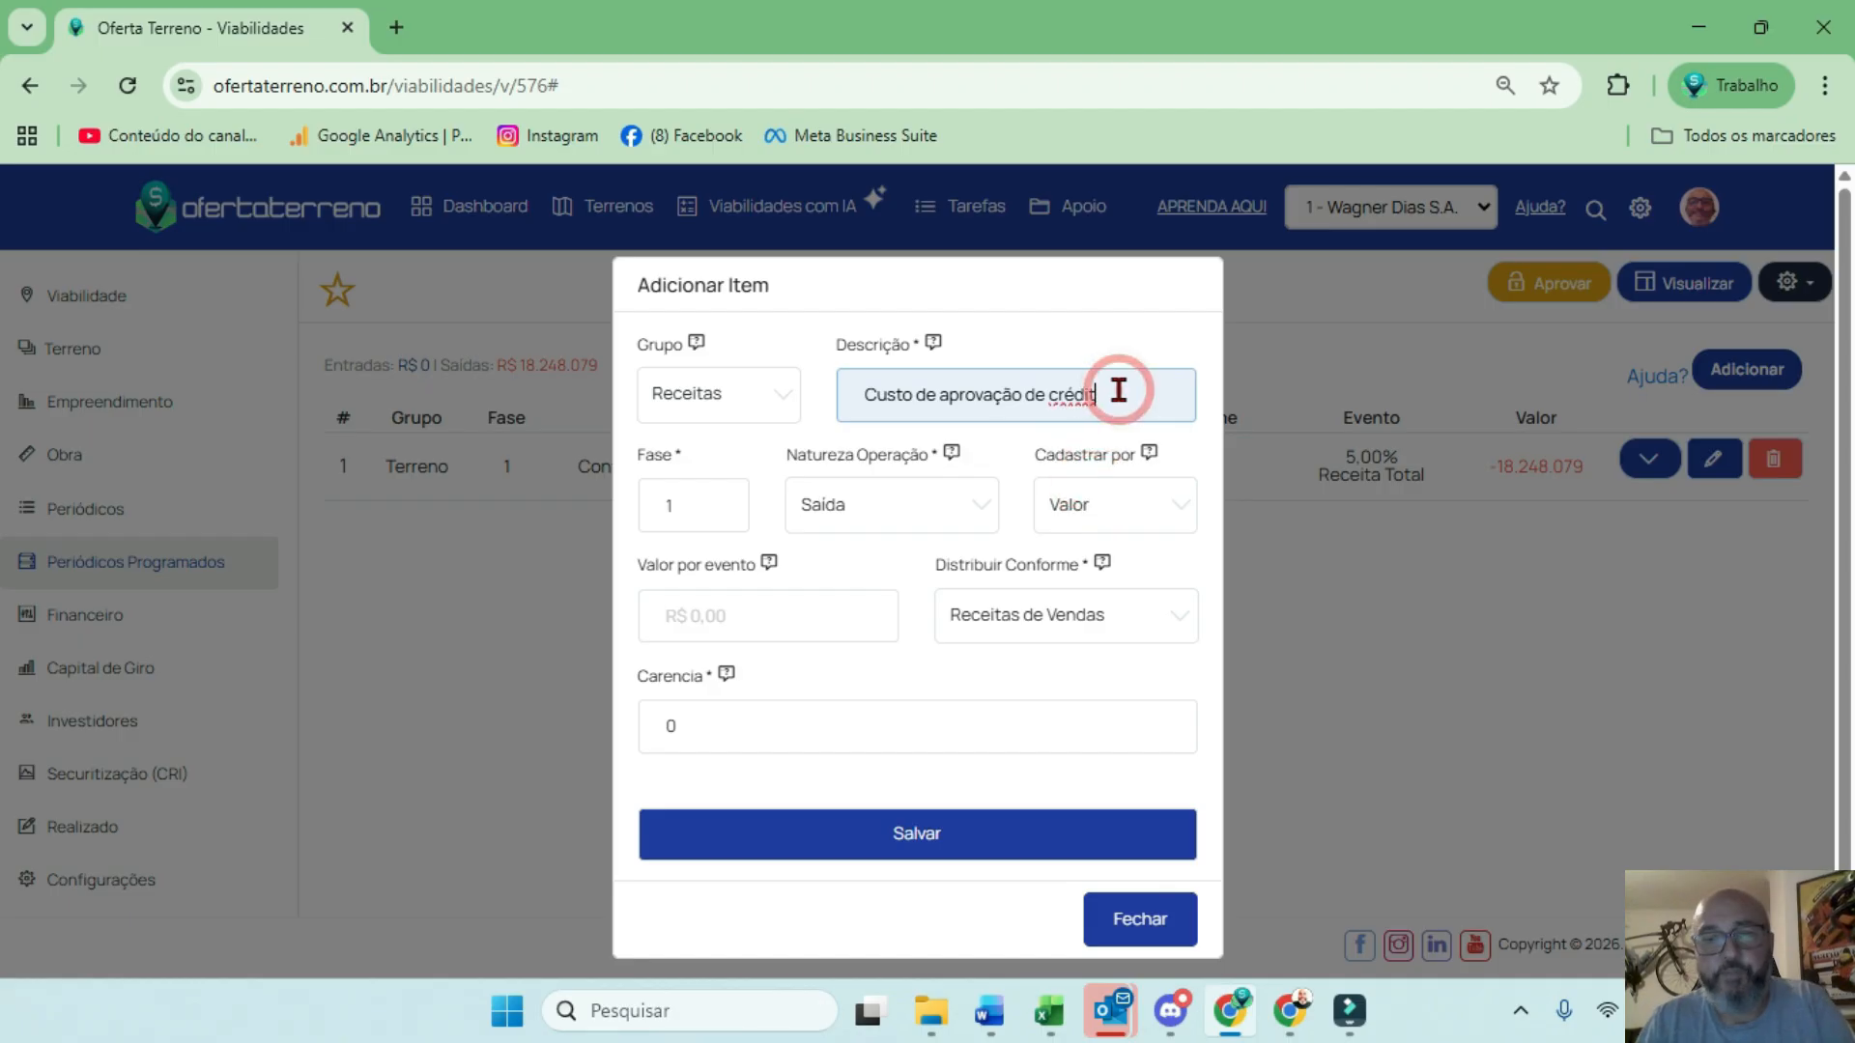
pyautogui.write('o')
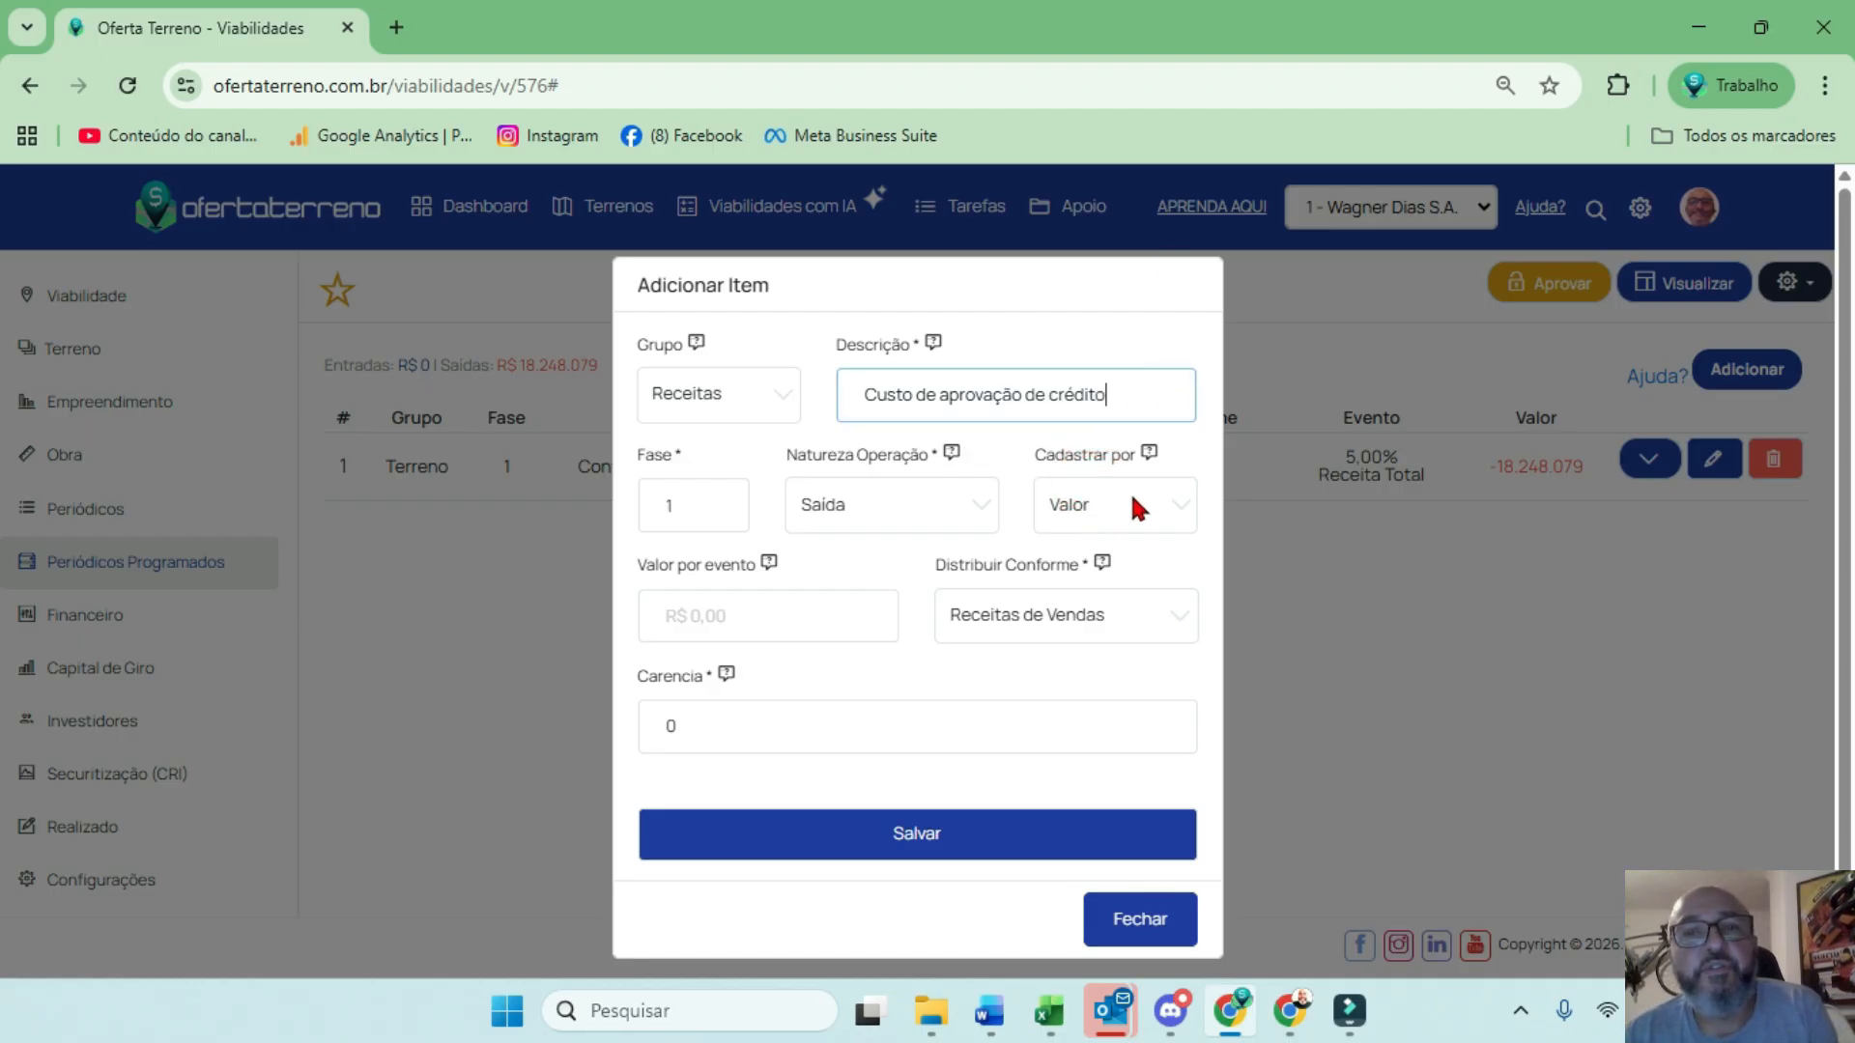
# Set the item's value per event to 1.000,00 and distribute it according to Unidades Vendidas
pyautogui.click(782, 609)
pyautogui.moveTo(784, 614); pyautogui.dragTo(615, 613)
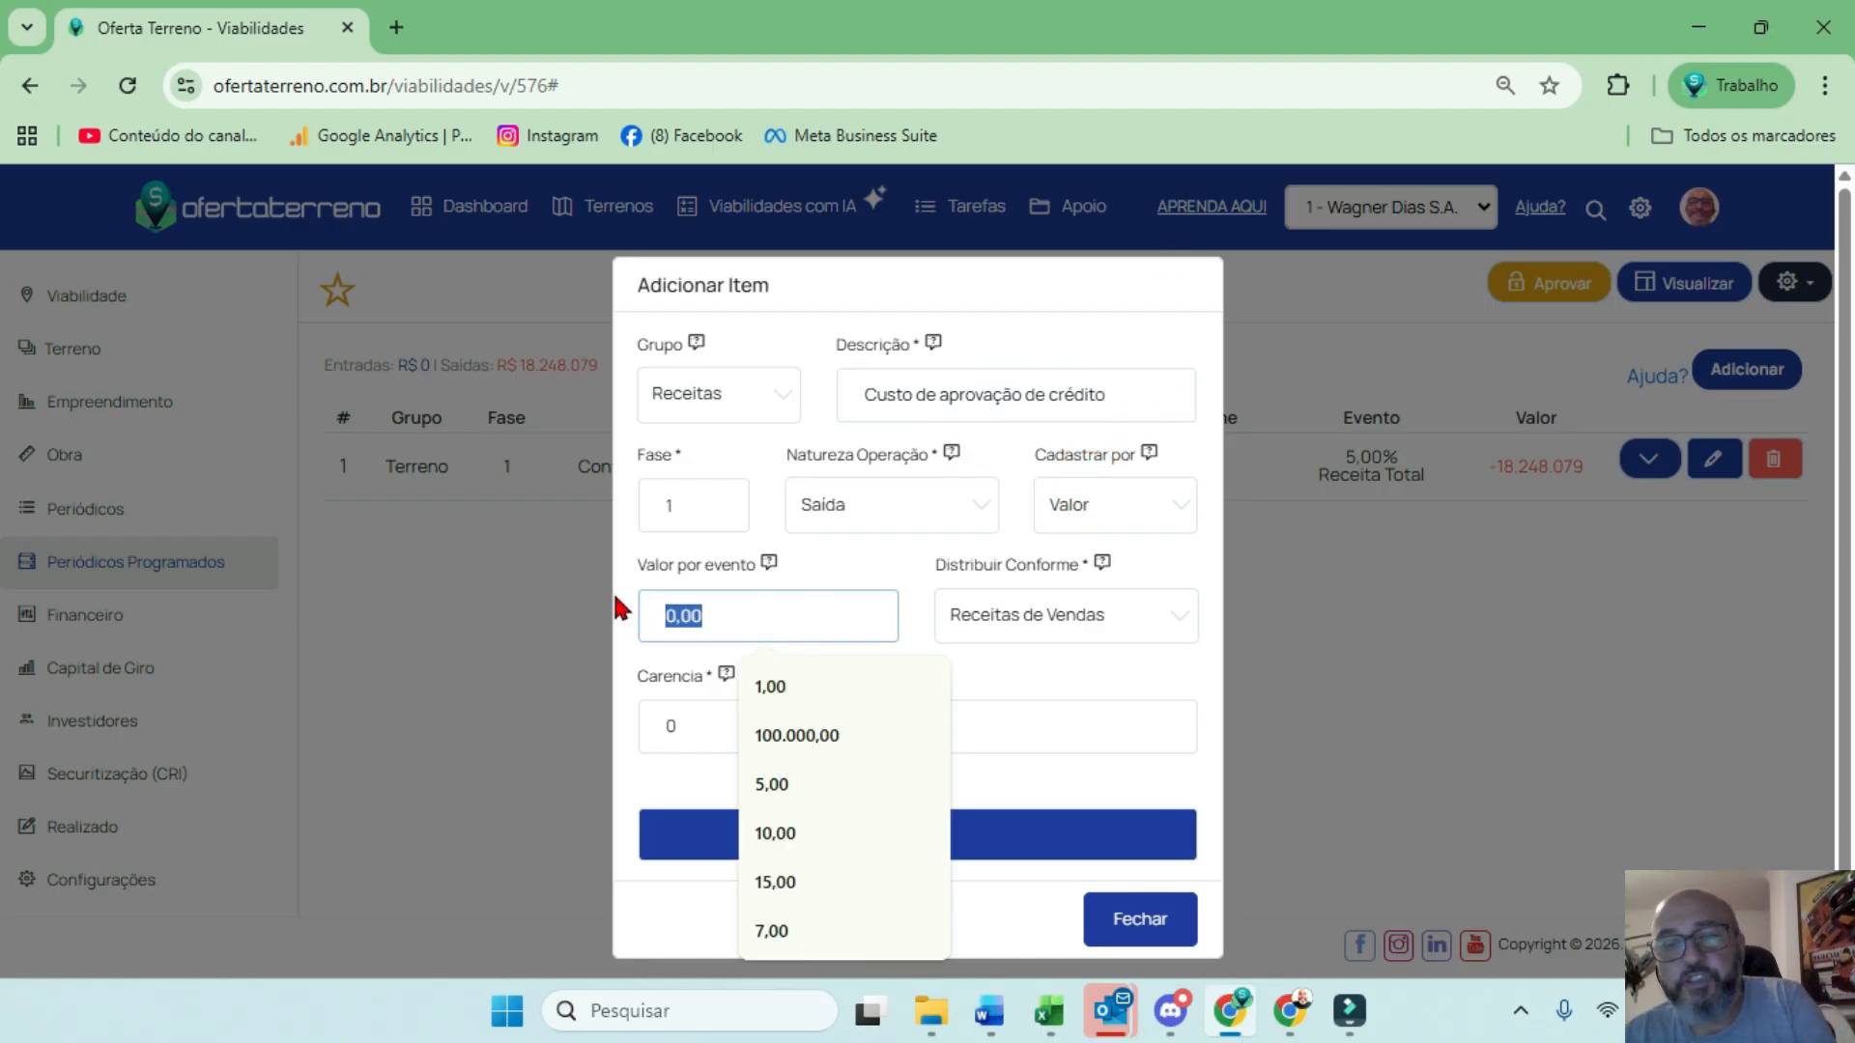
pyautogui.write('1000')
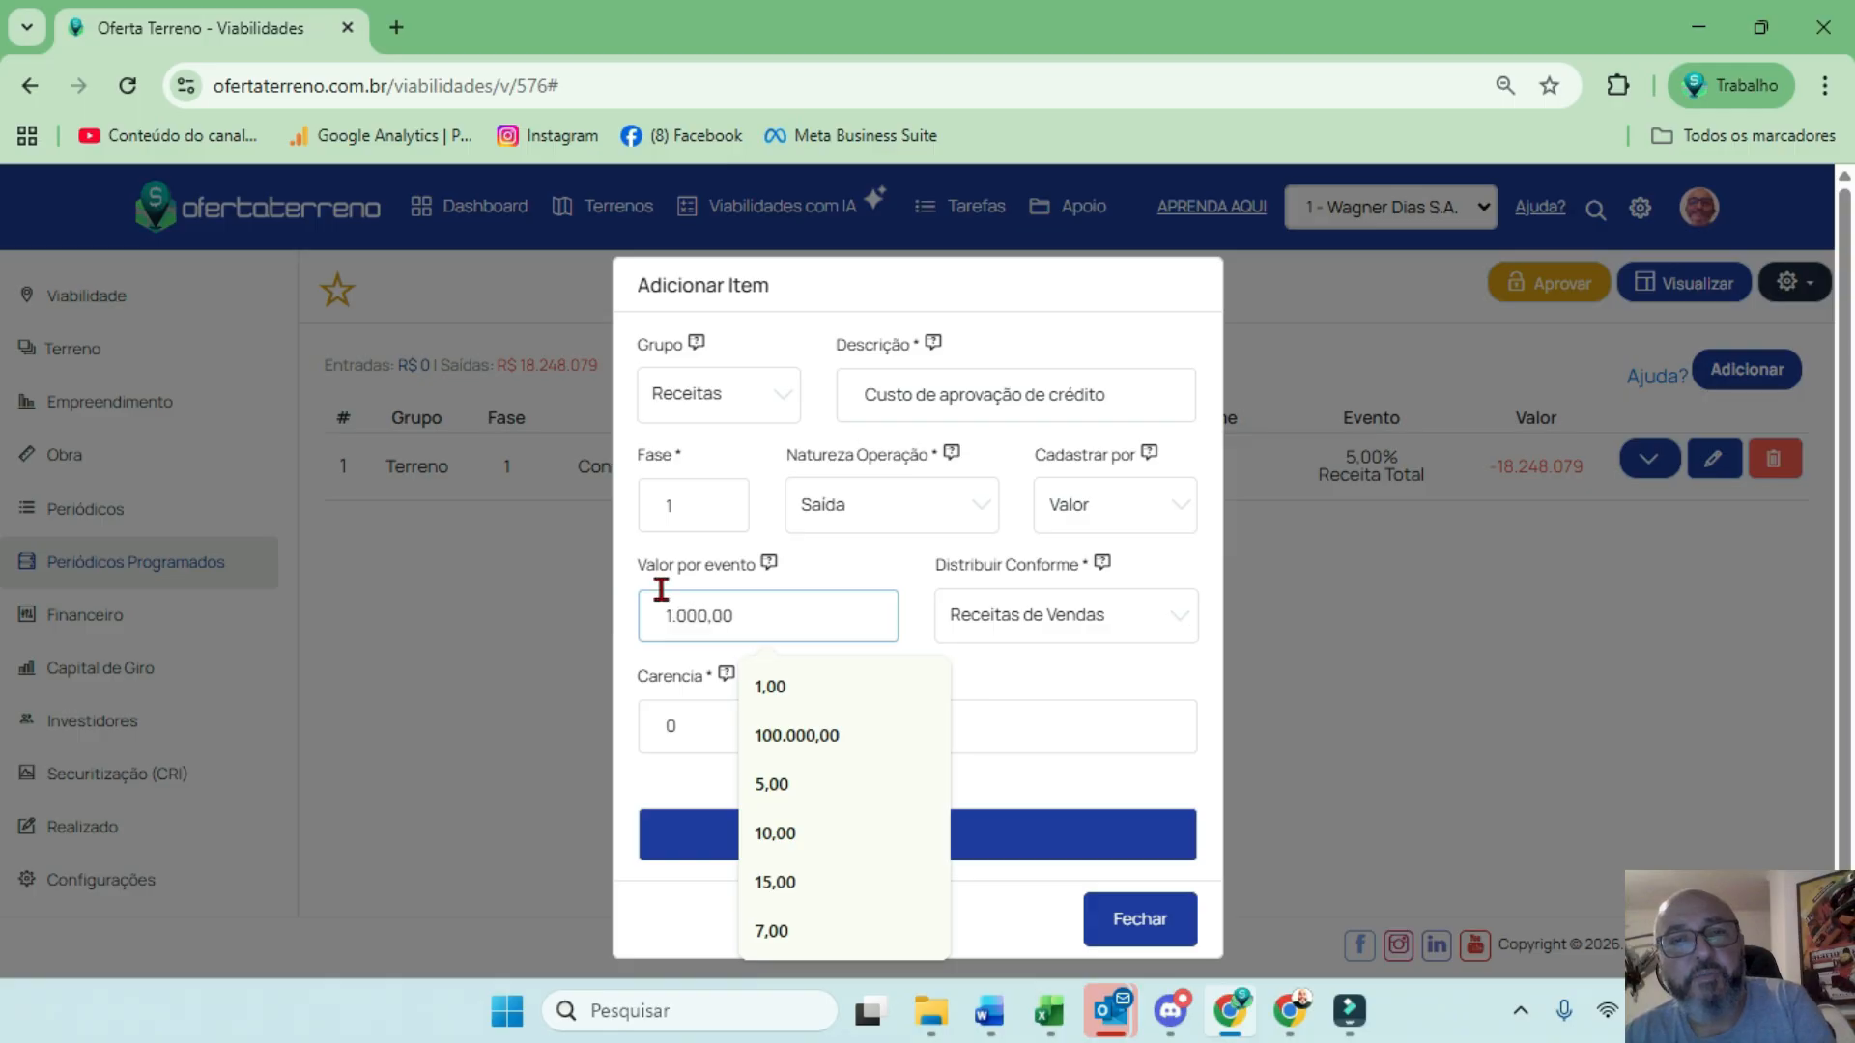
pyautogui.click(856, 547)
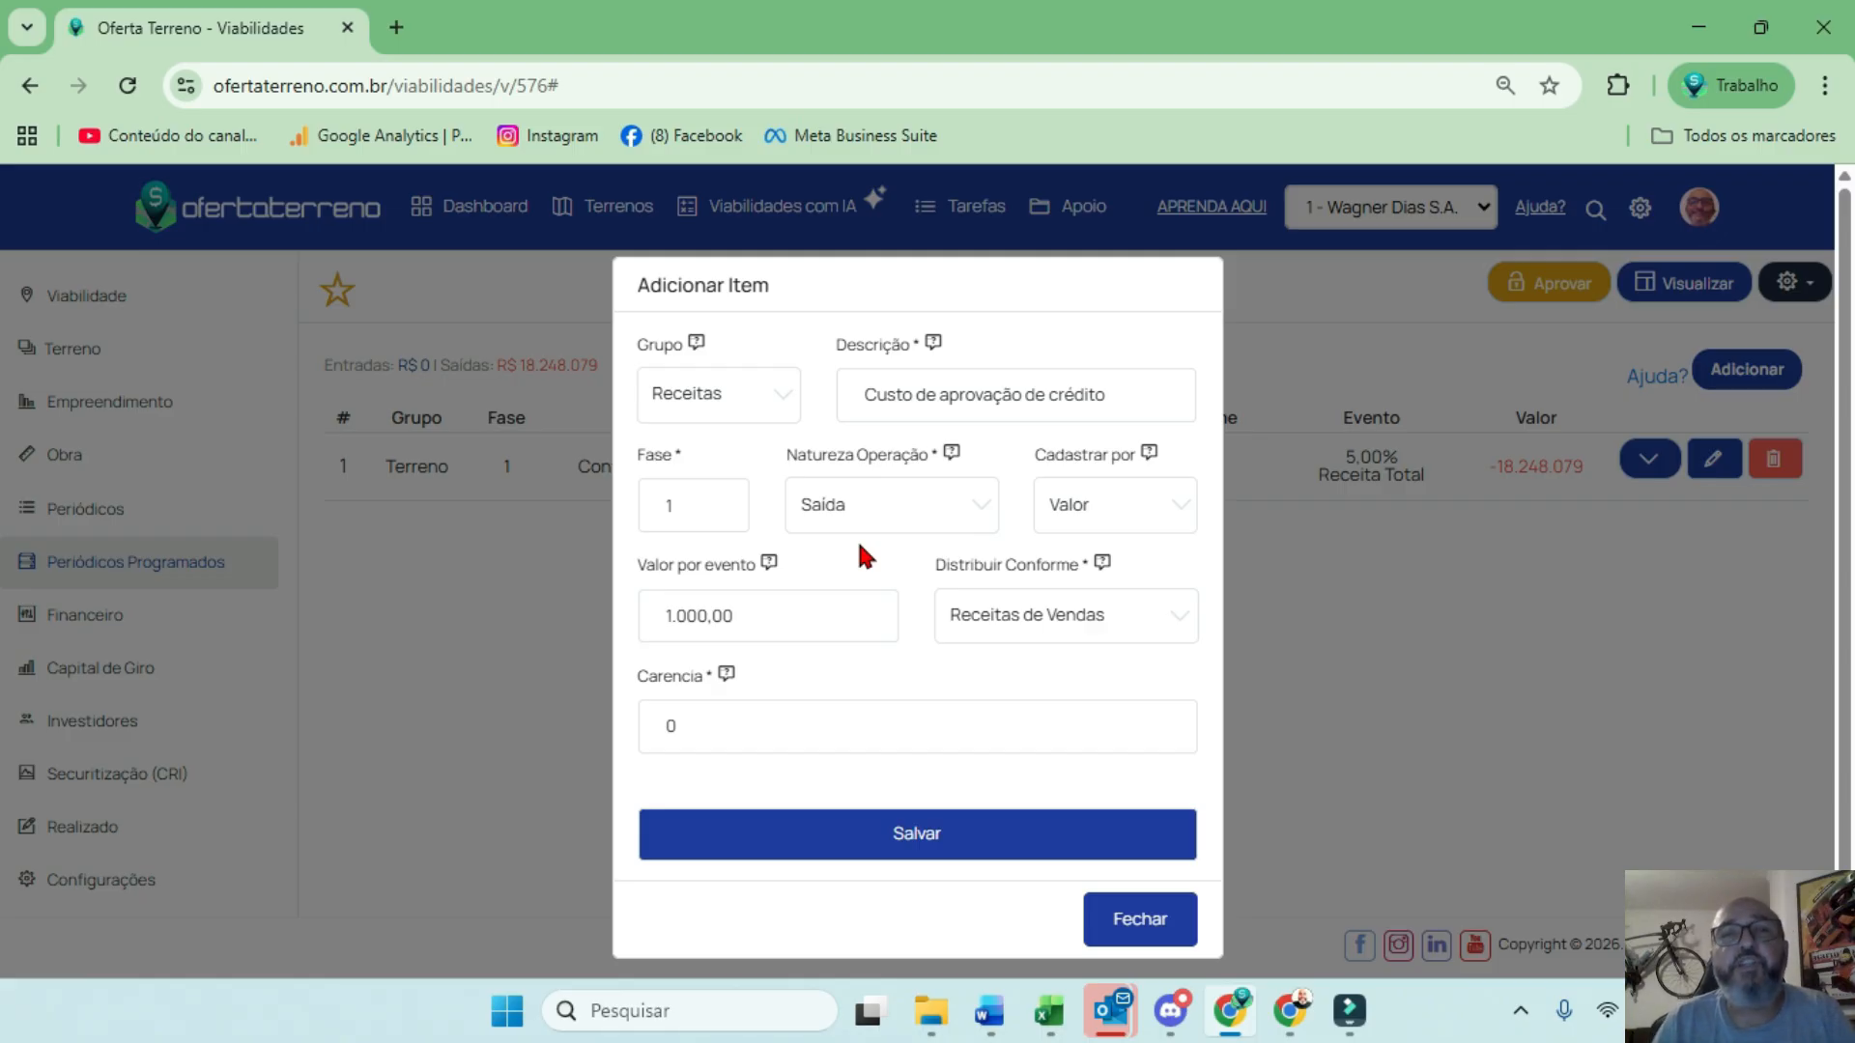
pyautogui.click(1057, 622)
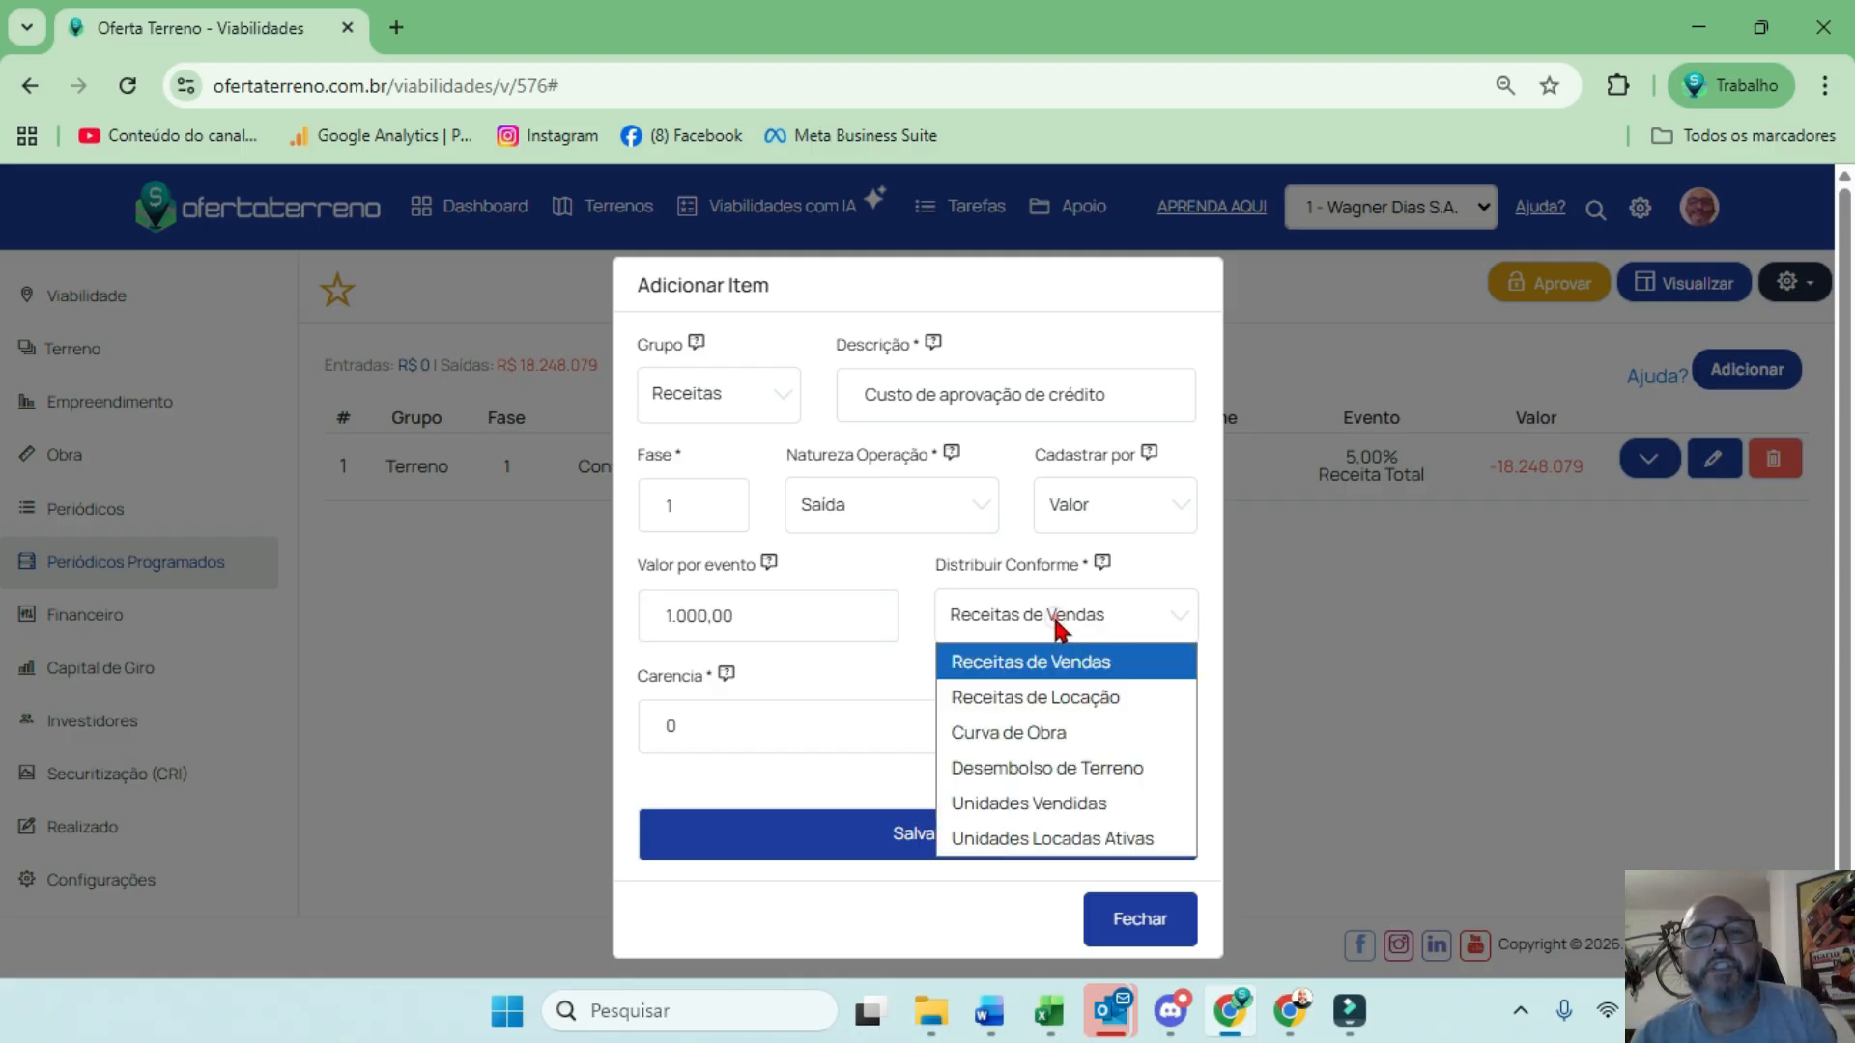
pyautogui.click(1036, 808)
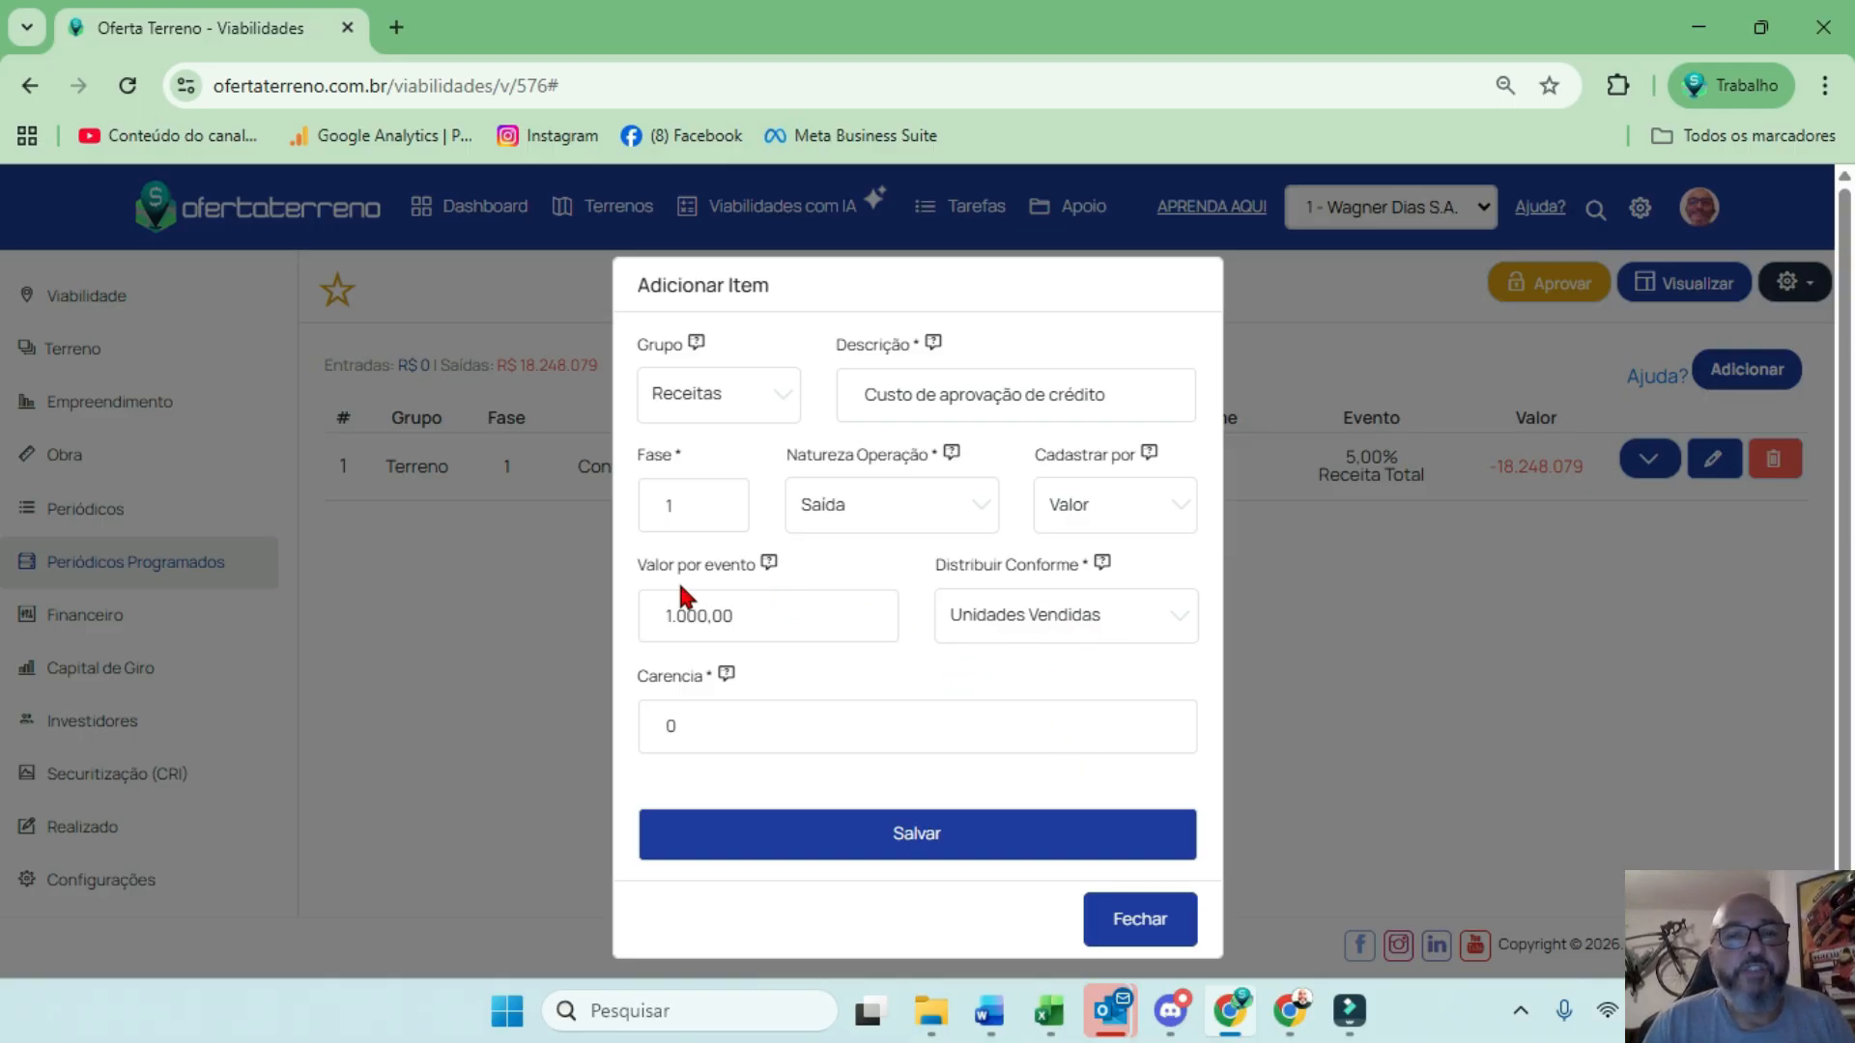
pyautogui.moveTo(649, 570); pyautogui.dragTo(749, 558)
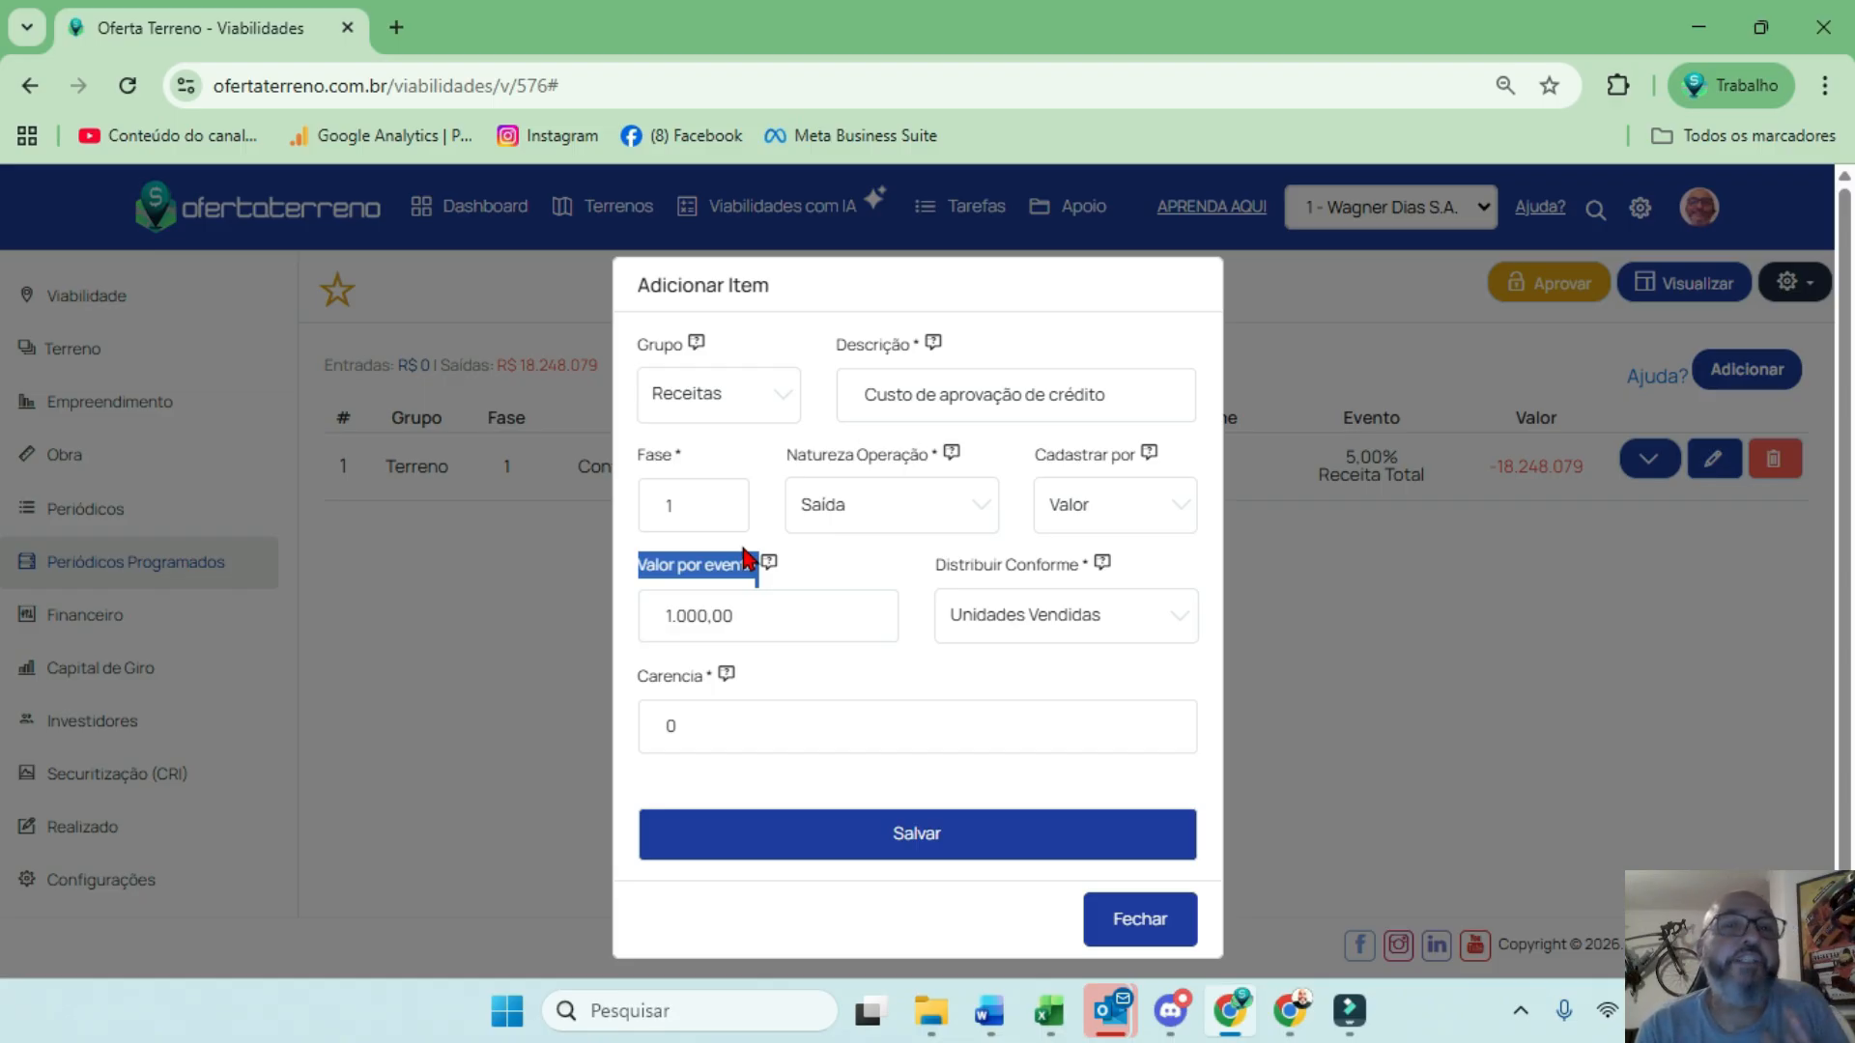
pyautogui.click(1052, 615)
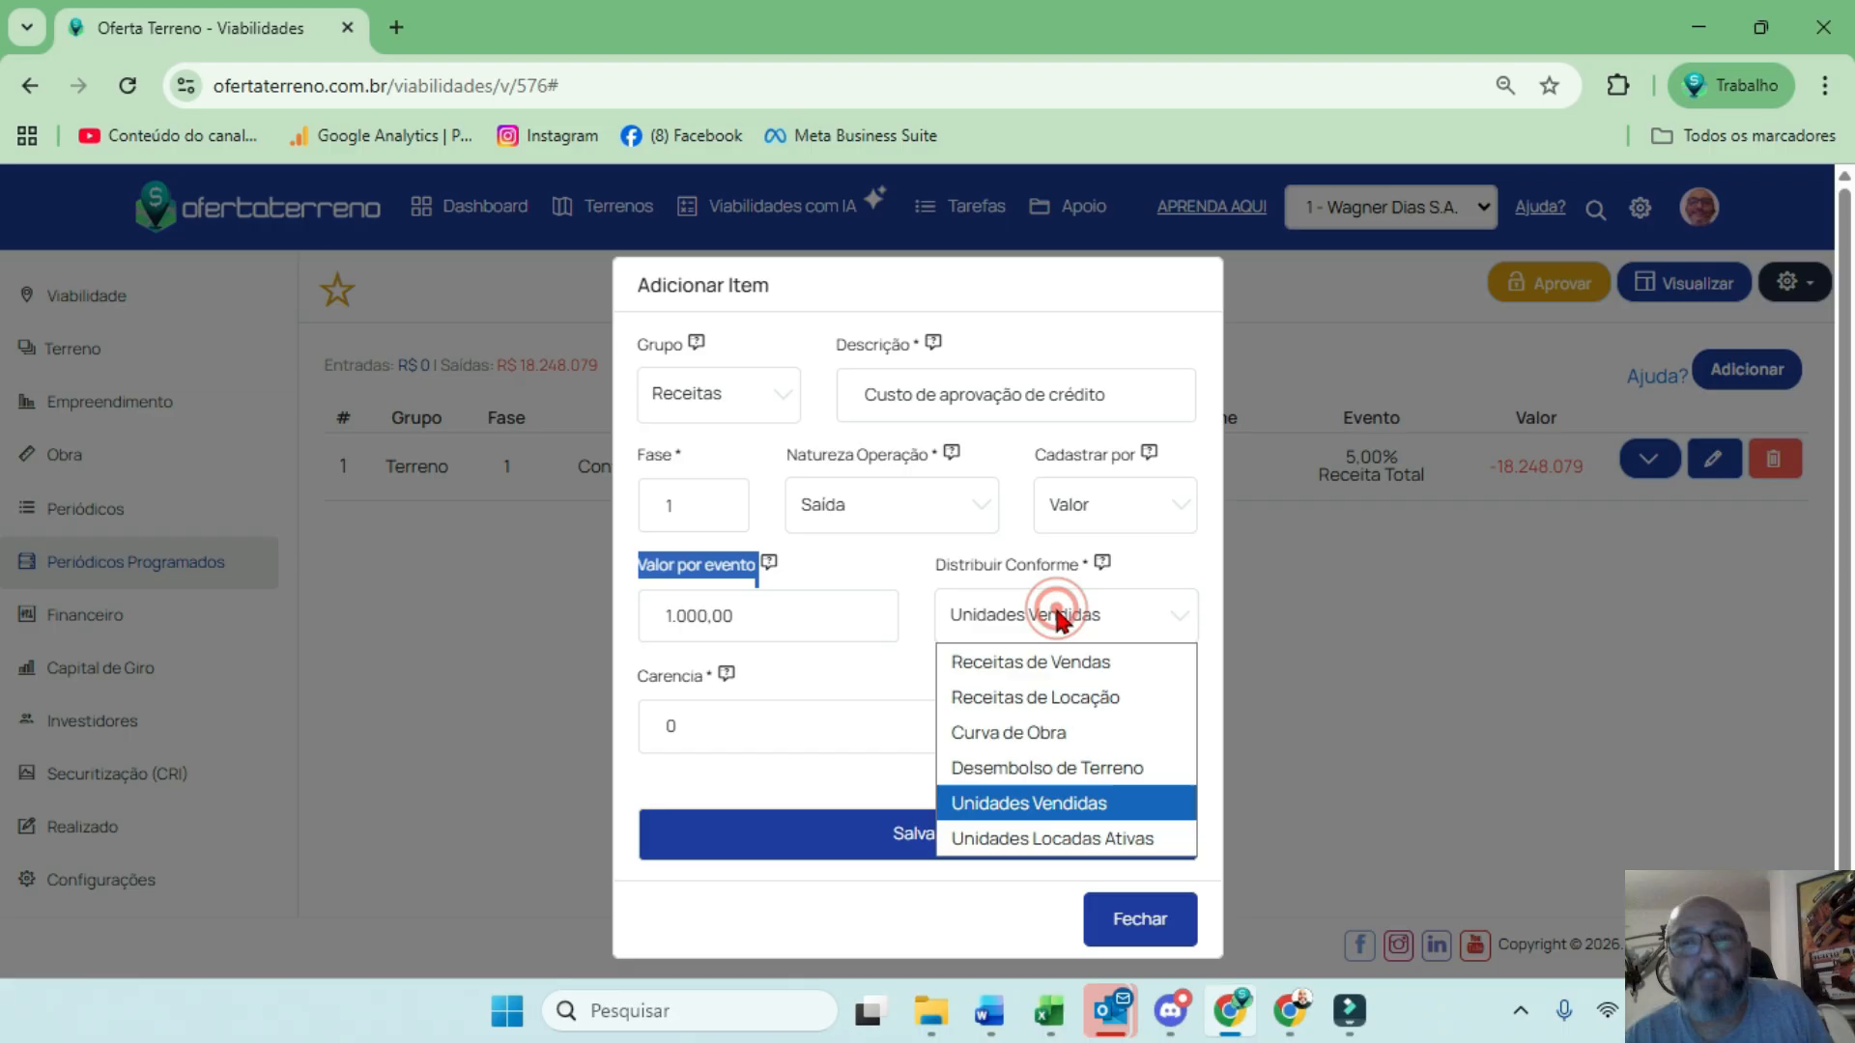
pyautogui.click(1005, 810)
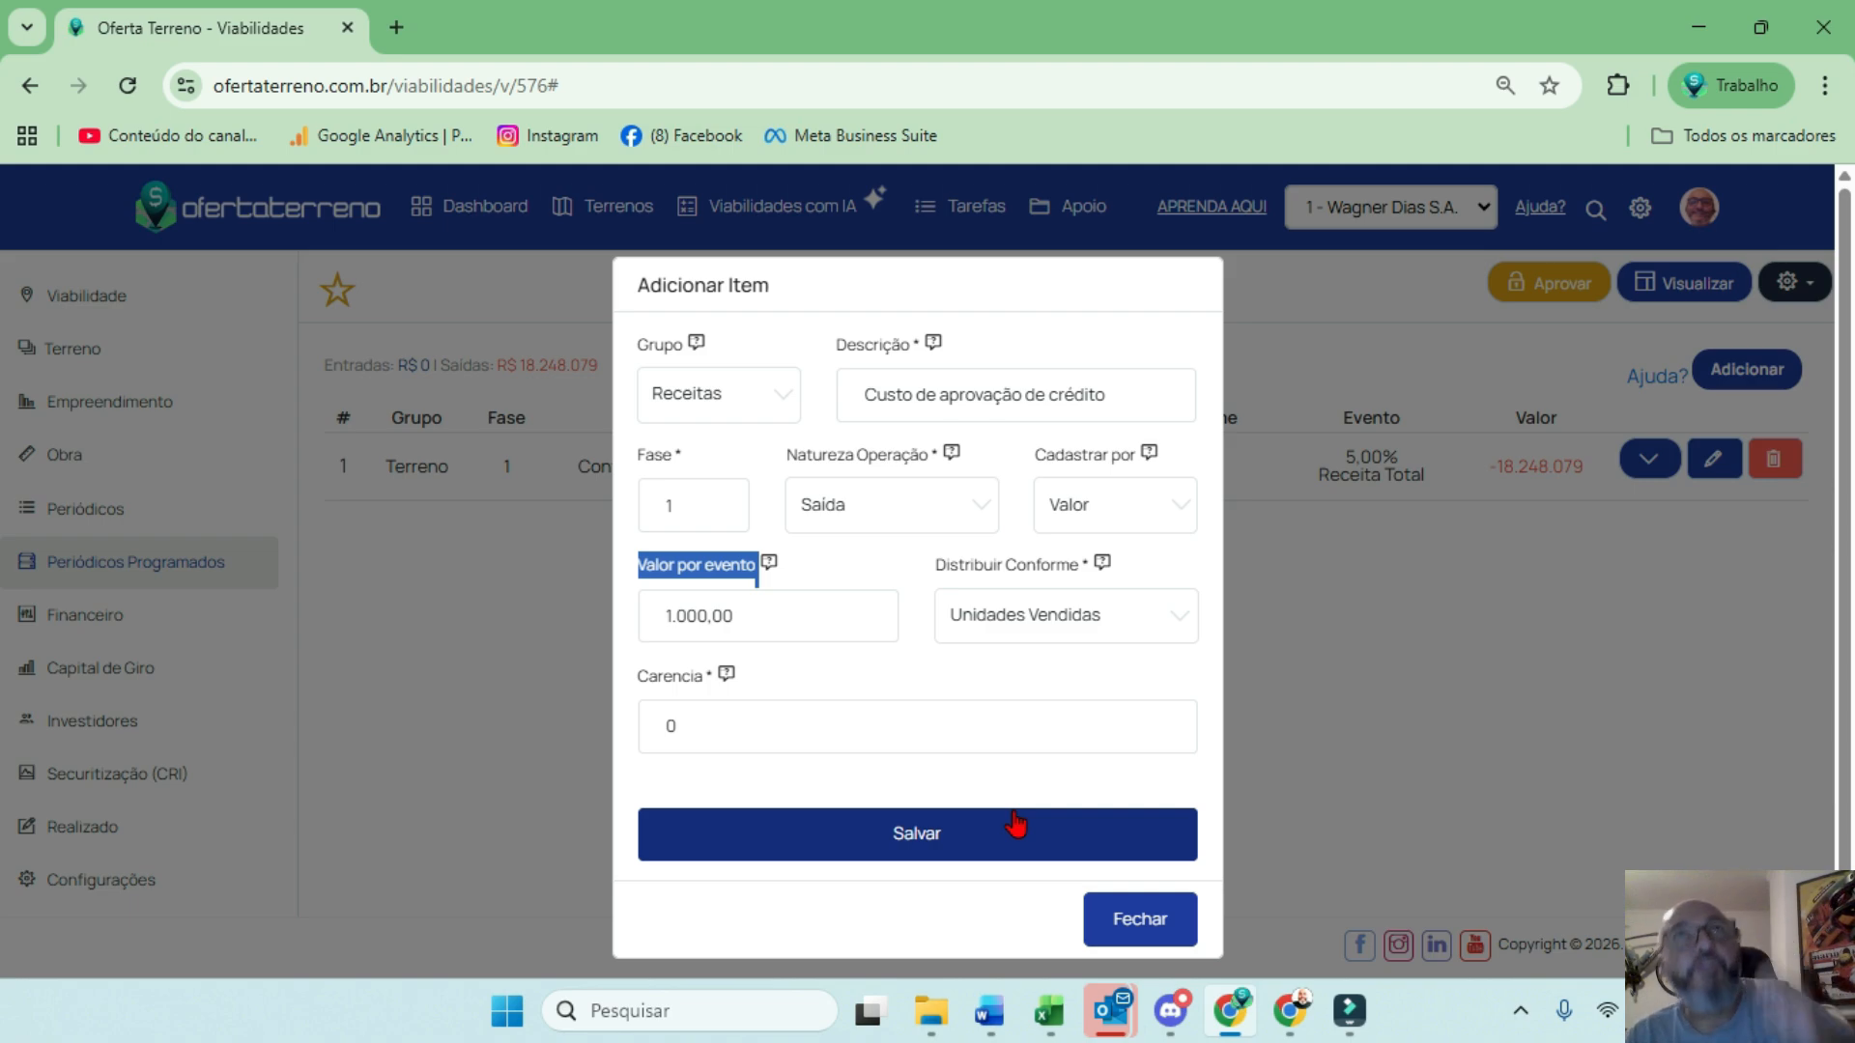
# Set the credit approval item's Carencia to 1 and save the item
pyautogui.click(799, 623)
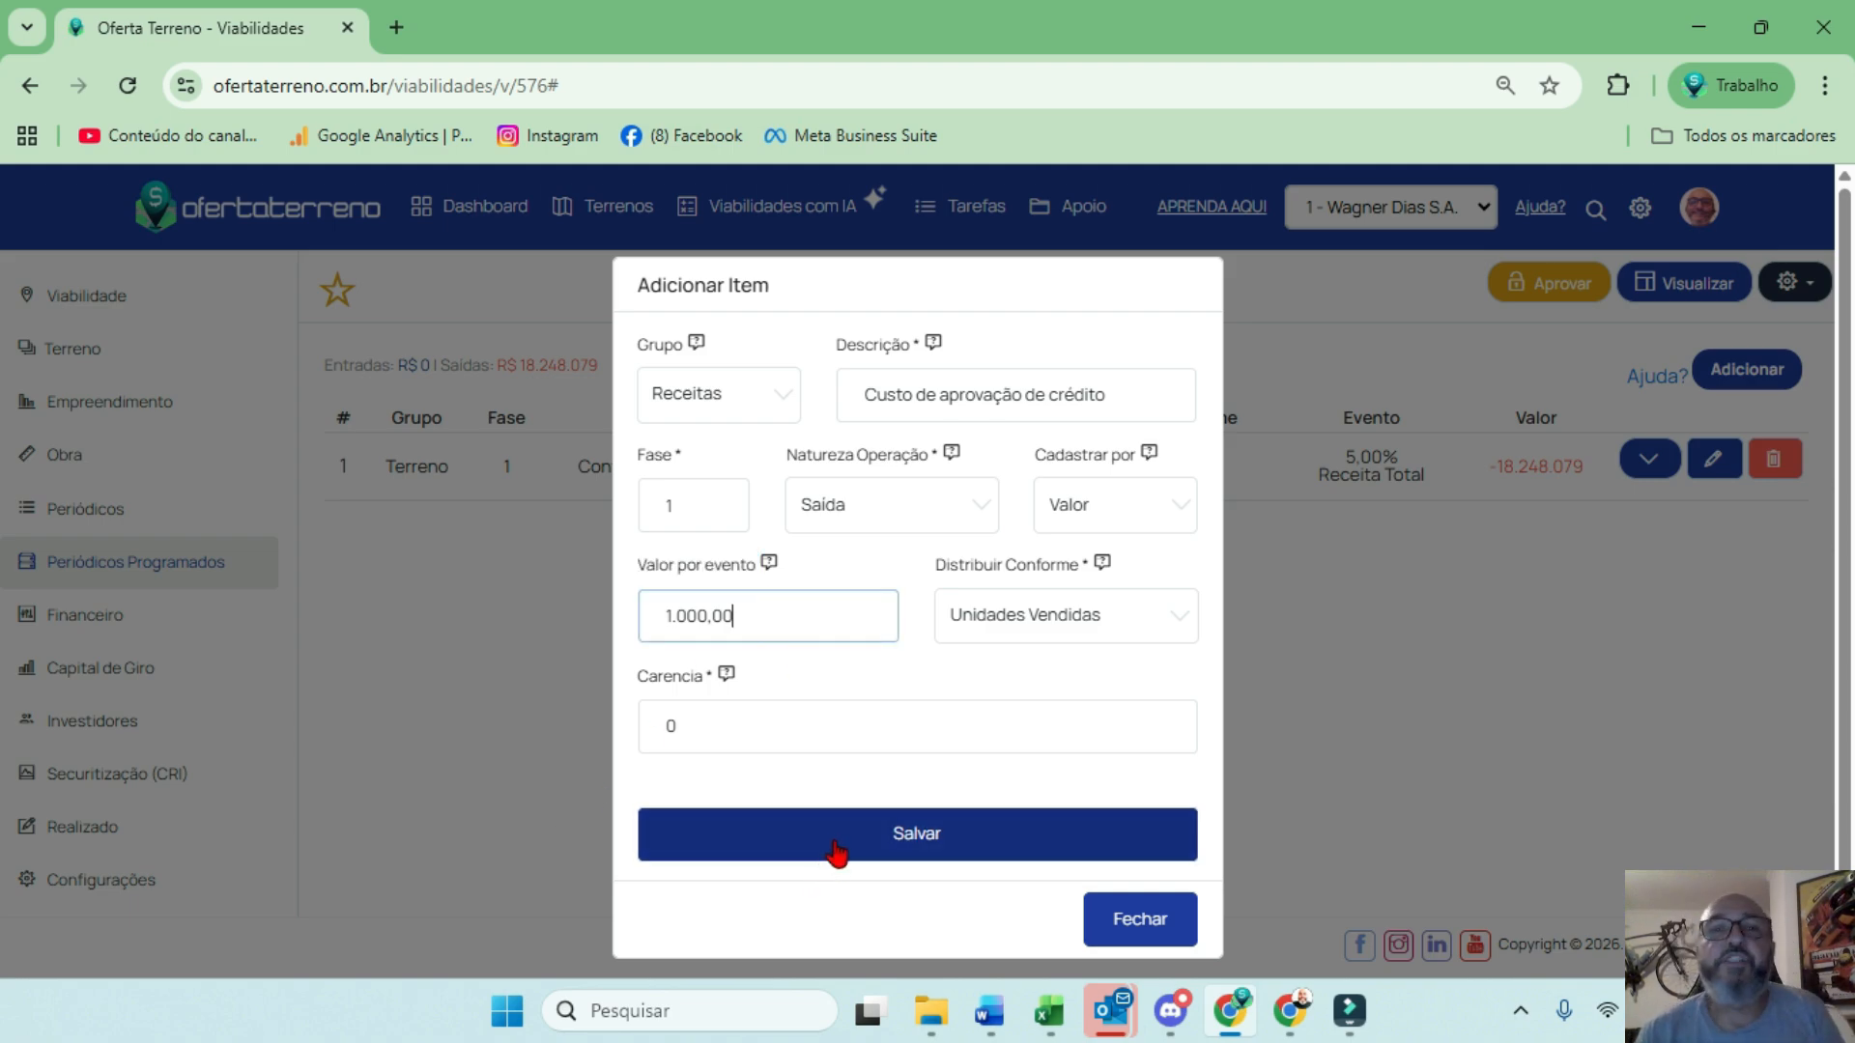
pyautogui.moveTo(741, 729); pyautogui.dragTo(609, 732)
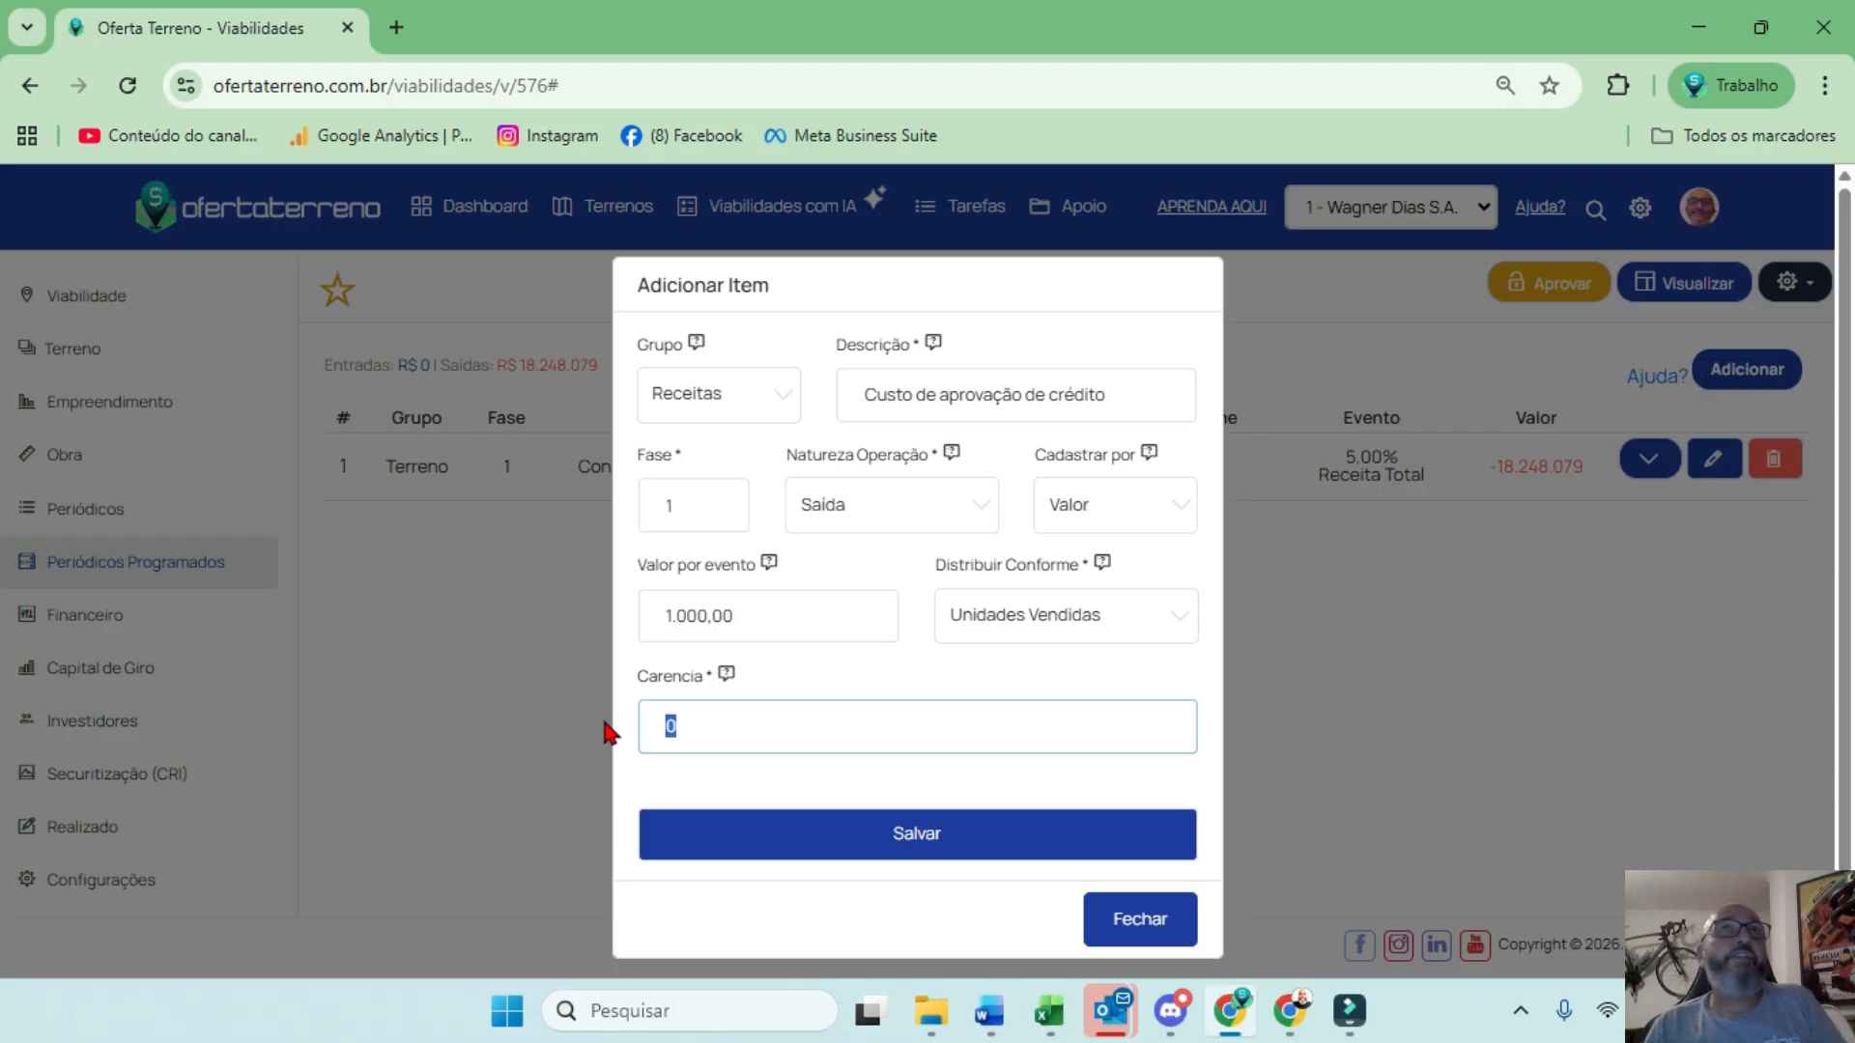
pyautogui.write('1')
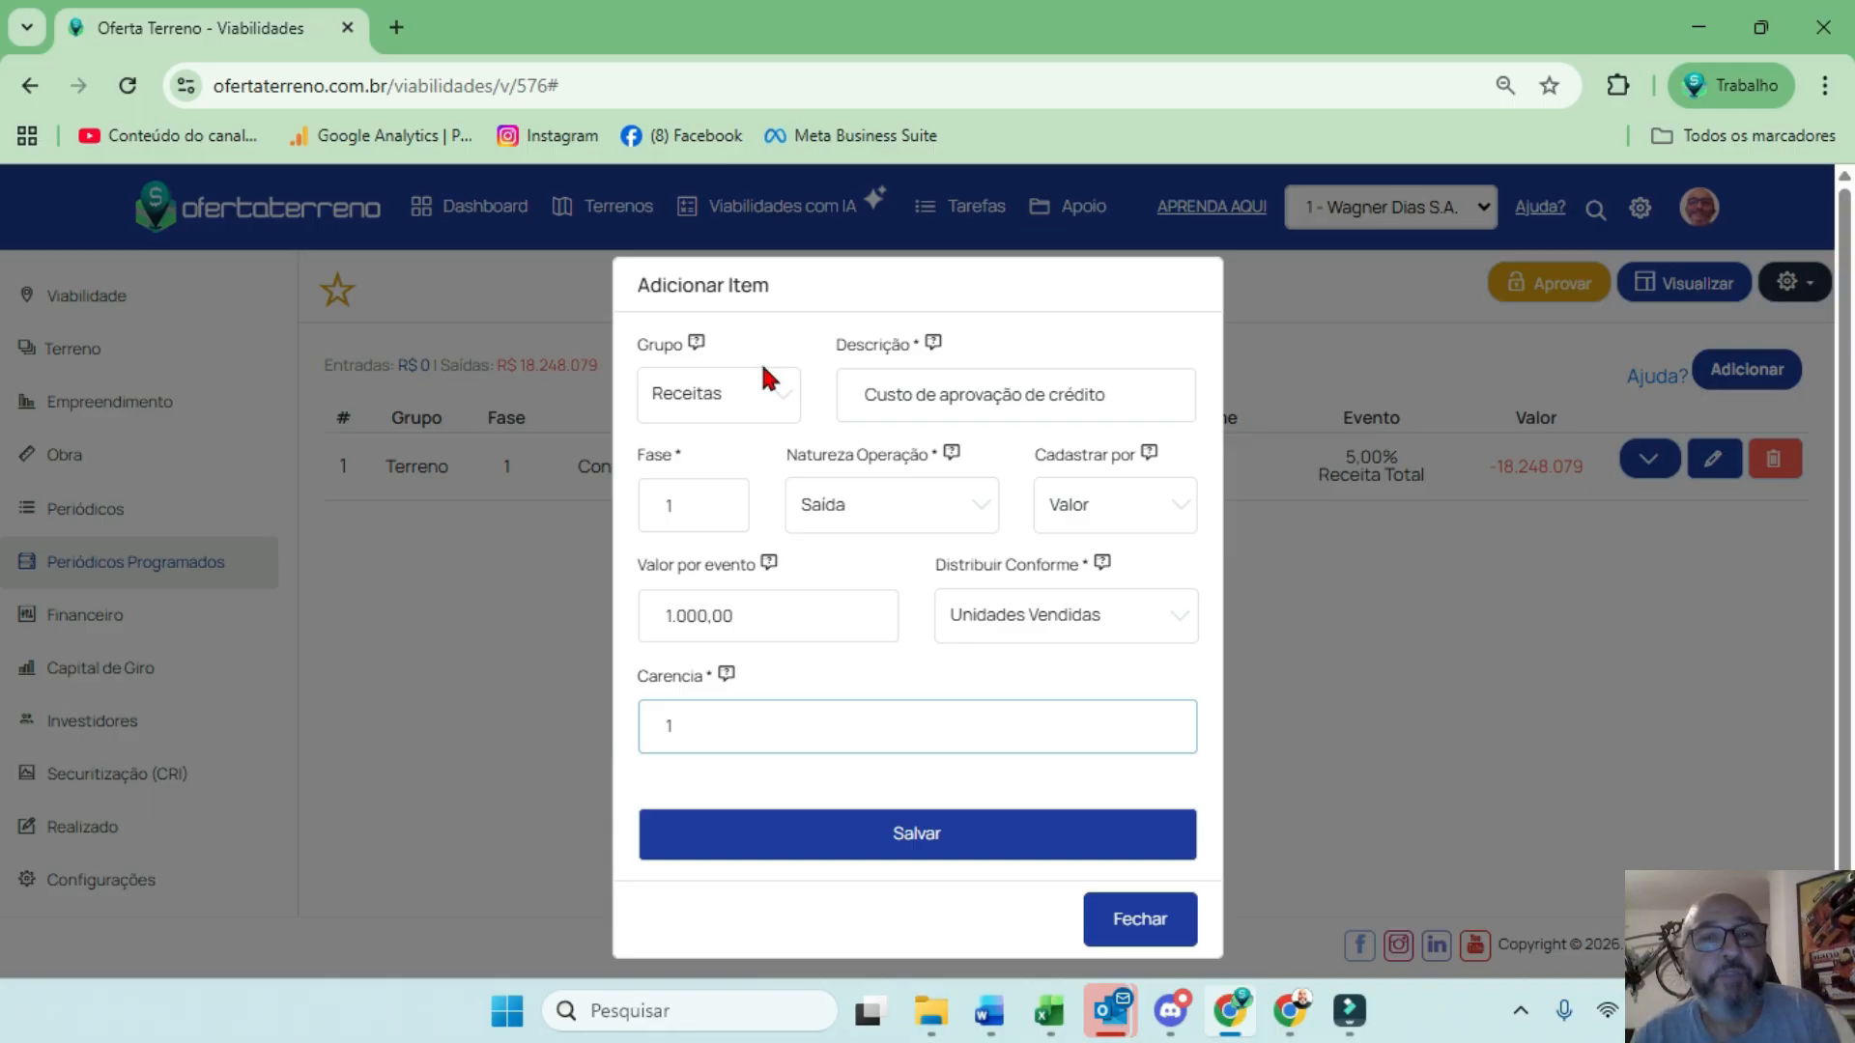
pyautogui.click(903, 839)
# Review the monthly instalments of the Contrapartida item in the scheduled items list
pyautogui.scroll(-5, 1304, 641)
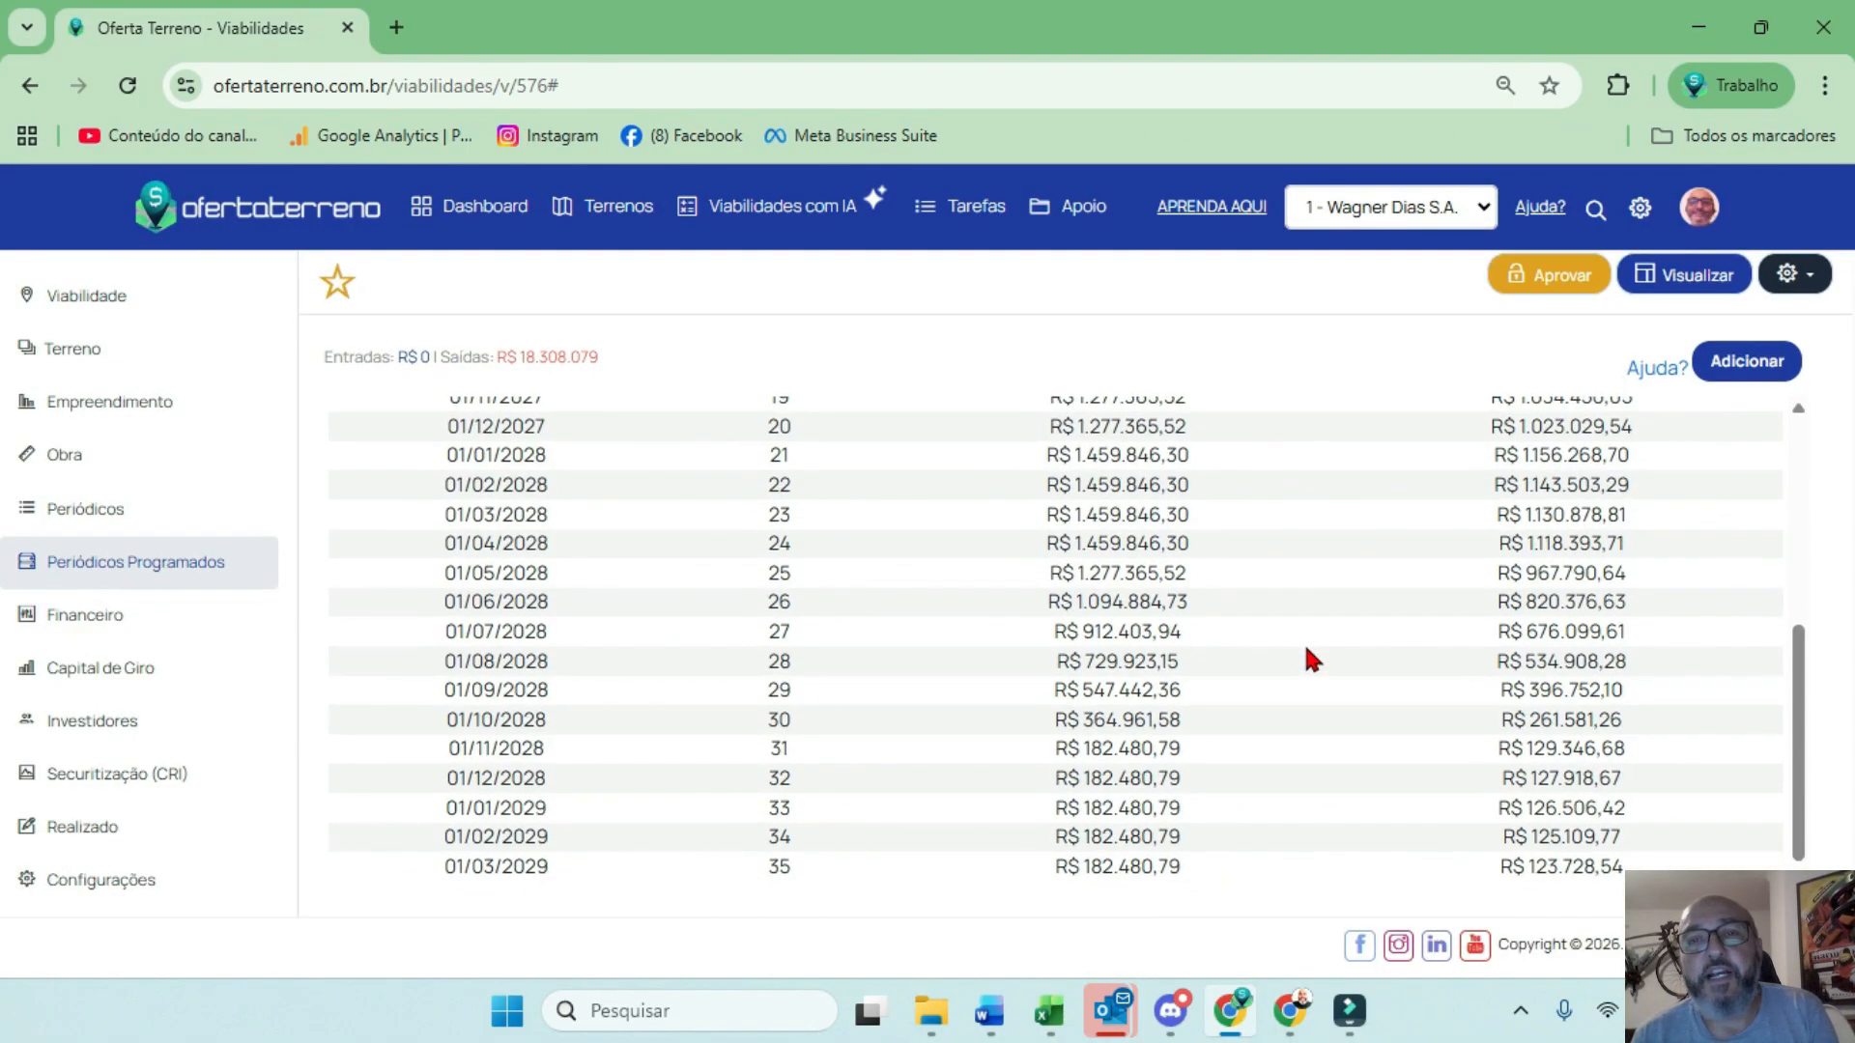
pyautogui.scroll(5, 1295, 650)
pyautogui.moveTo(1053, 613); pyautogui.dragTo(1181, 617)
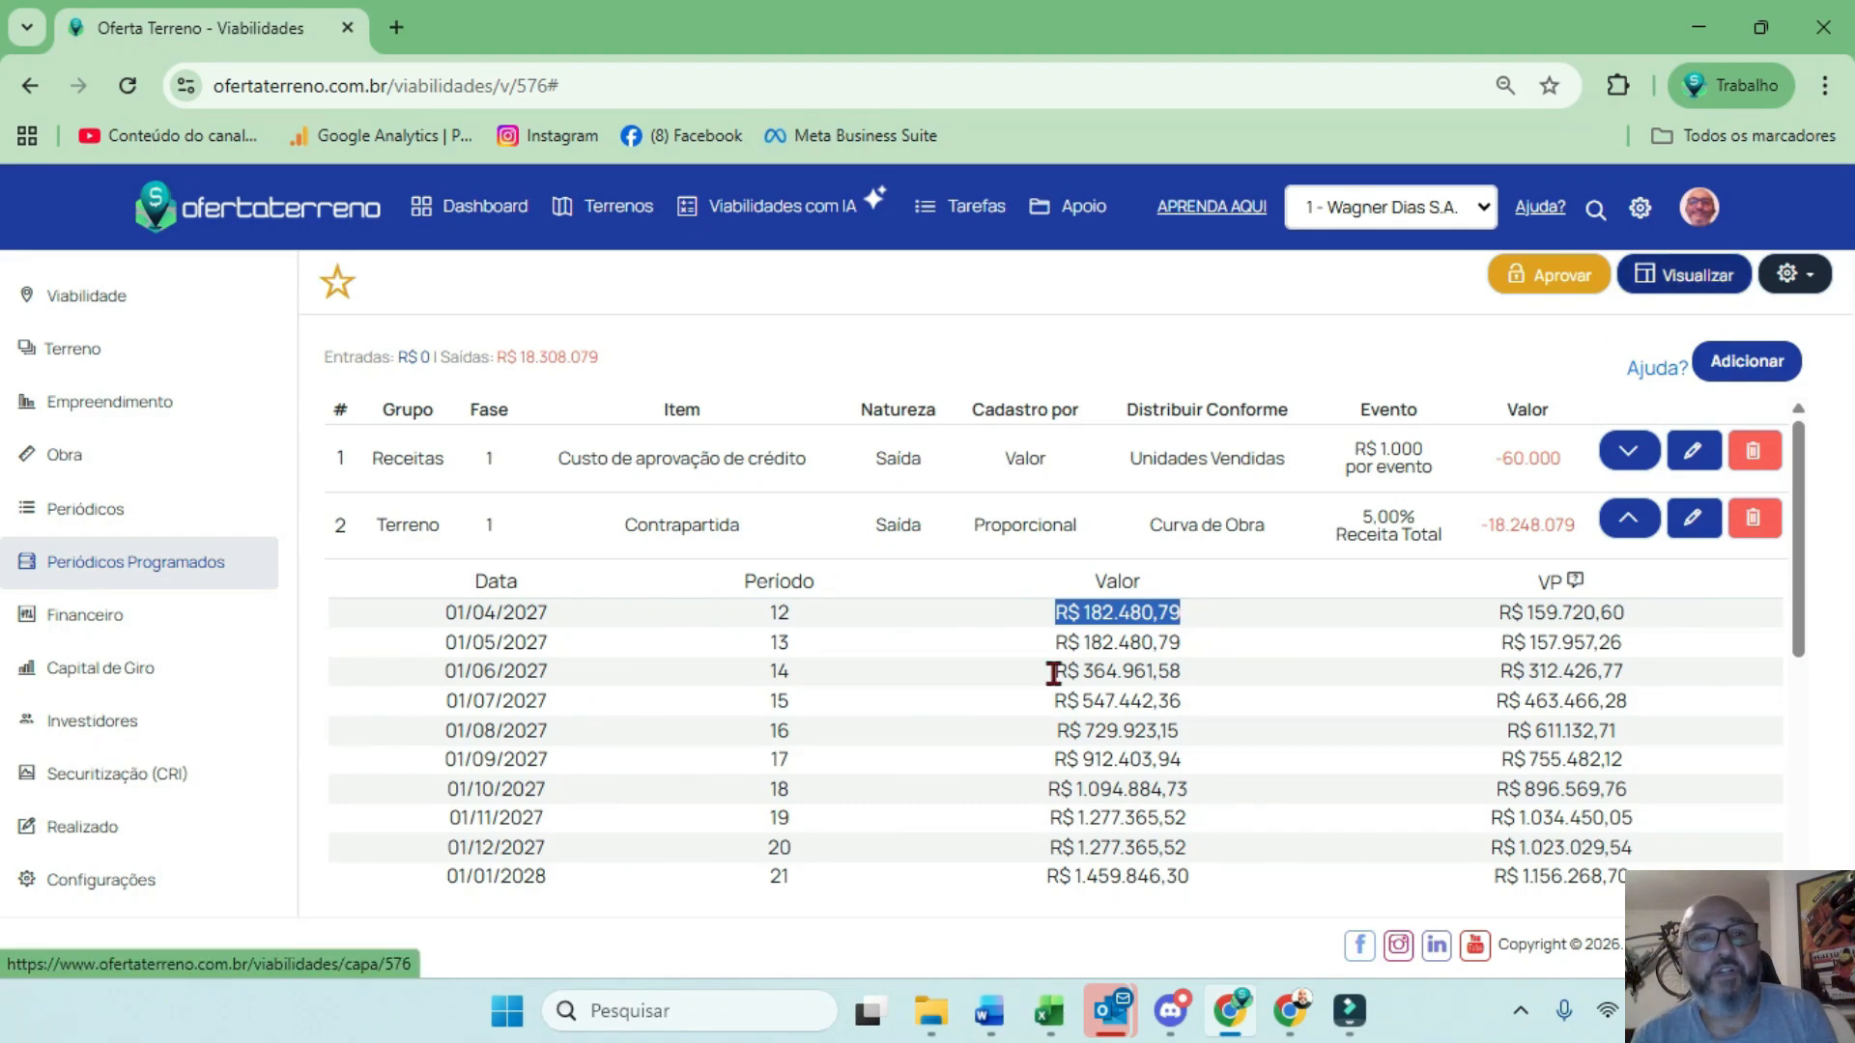
pyautogui.scroll(-5, 853, 724)
pyautogui.scroll(5, 852, 724)
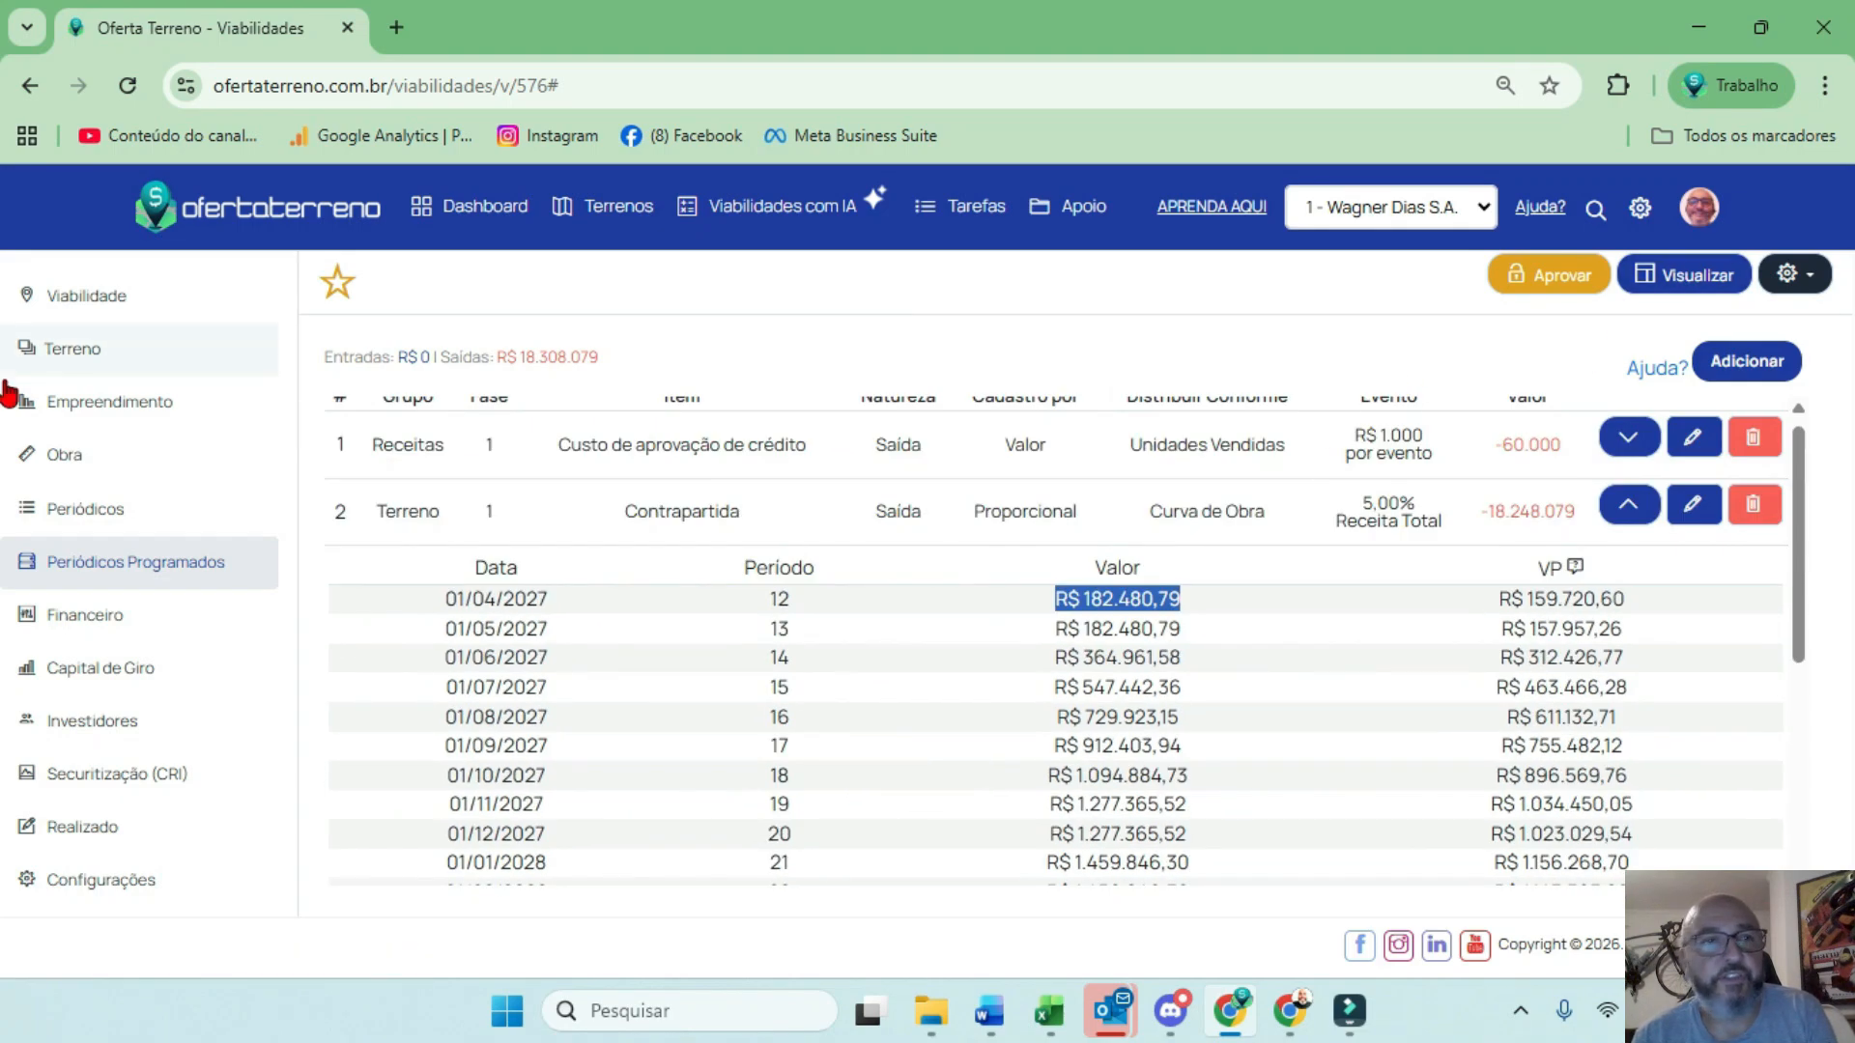
# Open the sales table of the Tipo Res. Vertical structure in Empreendimento and review its monthly Velocidade de Vendas
pyautogui.click(72, 404)
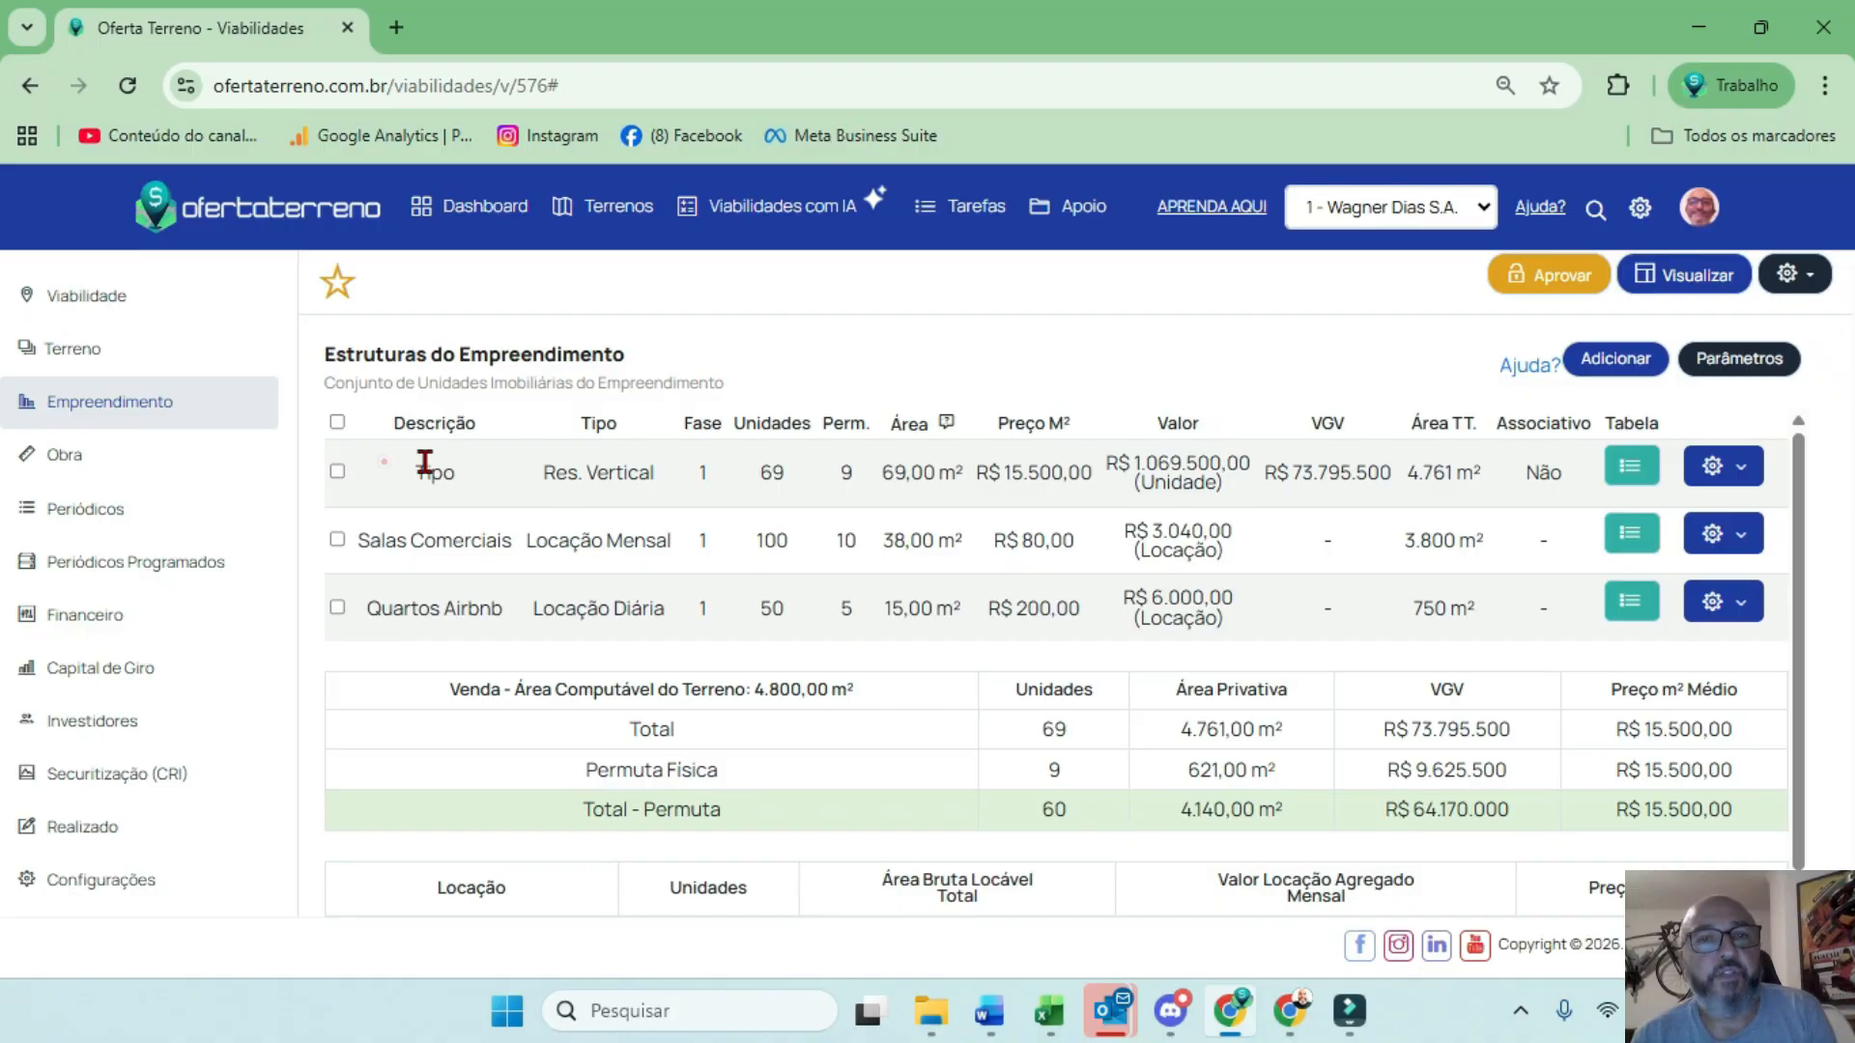
pyautogui.moveTo(415, 464); pyautogui.dragTo(691, 476)
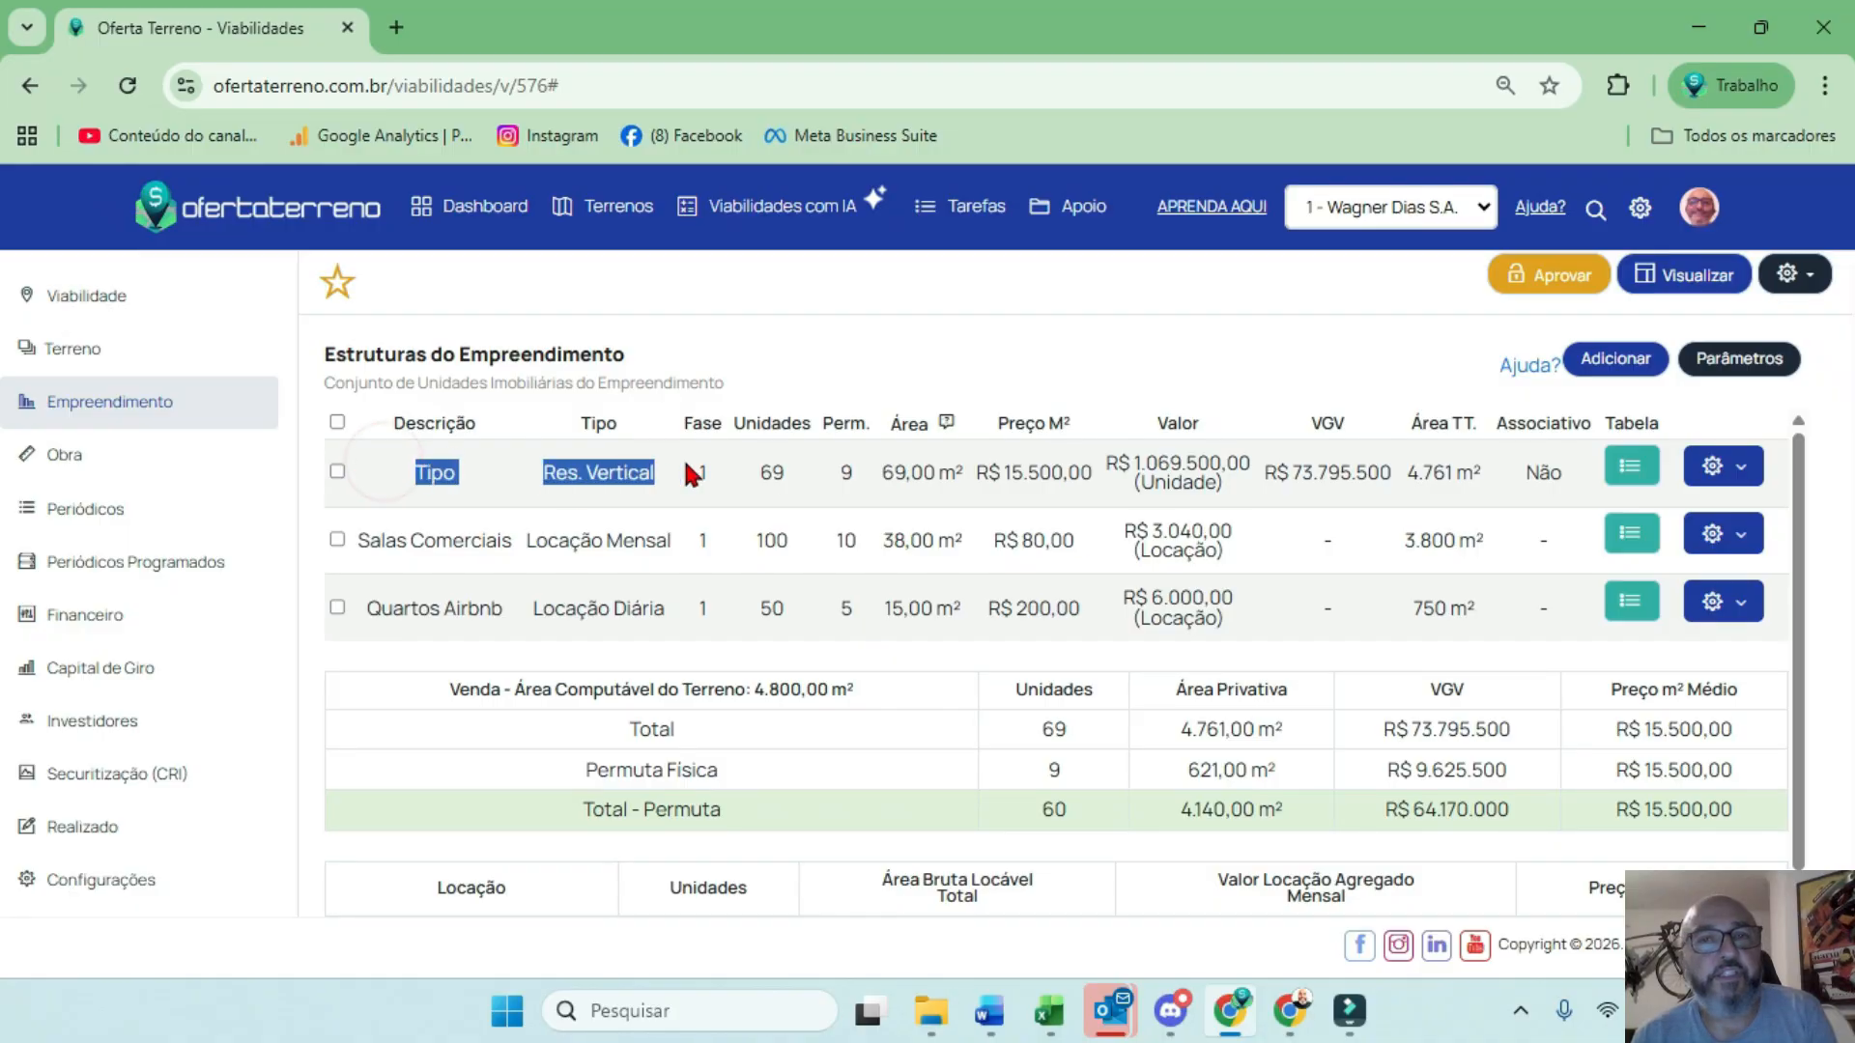
pyautogui.click(1640, 480)
pyautogui.scroll(-20, 423, 581)
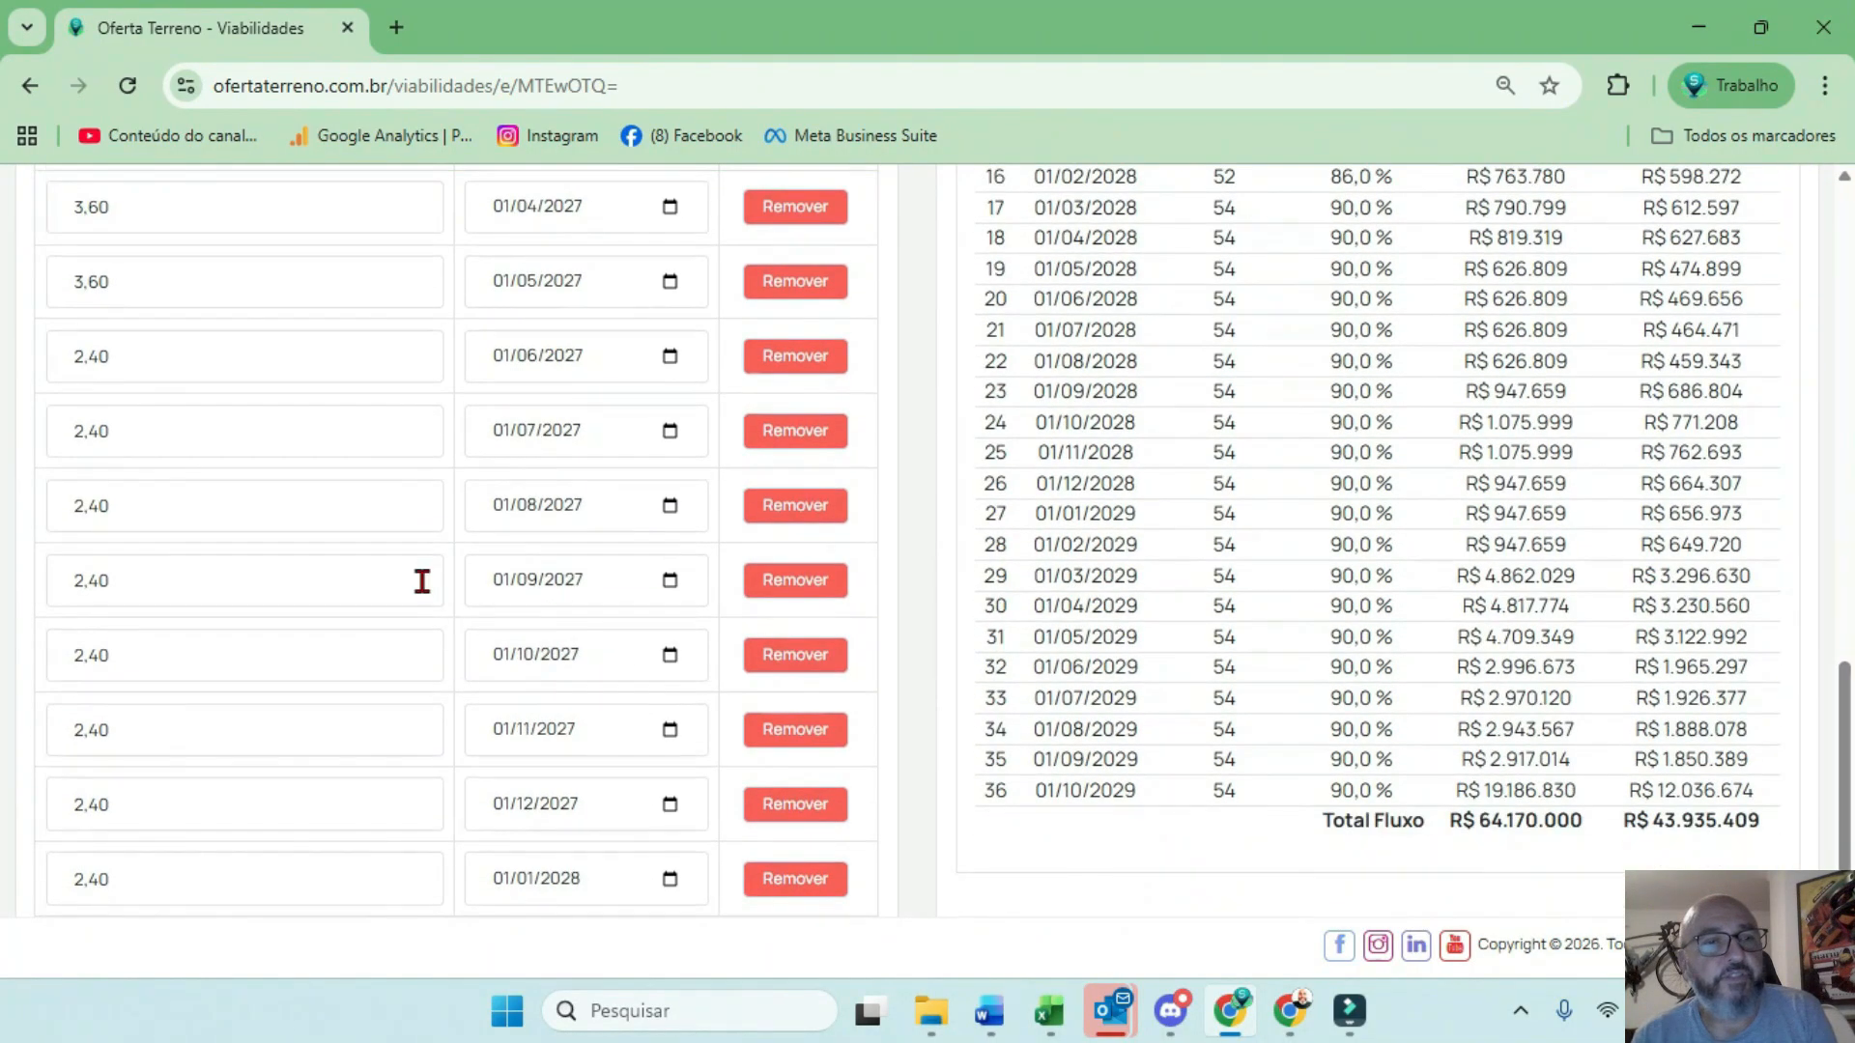
pyautogui.scroll(-1, 422, 581)
pyautogui.scroll(10, 422, 581)
# Apply the 6 Meses support preset to the structure's Velocidade de Vendas
pyautogui.click(789, 572)
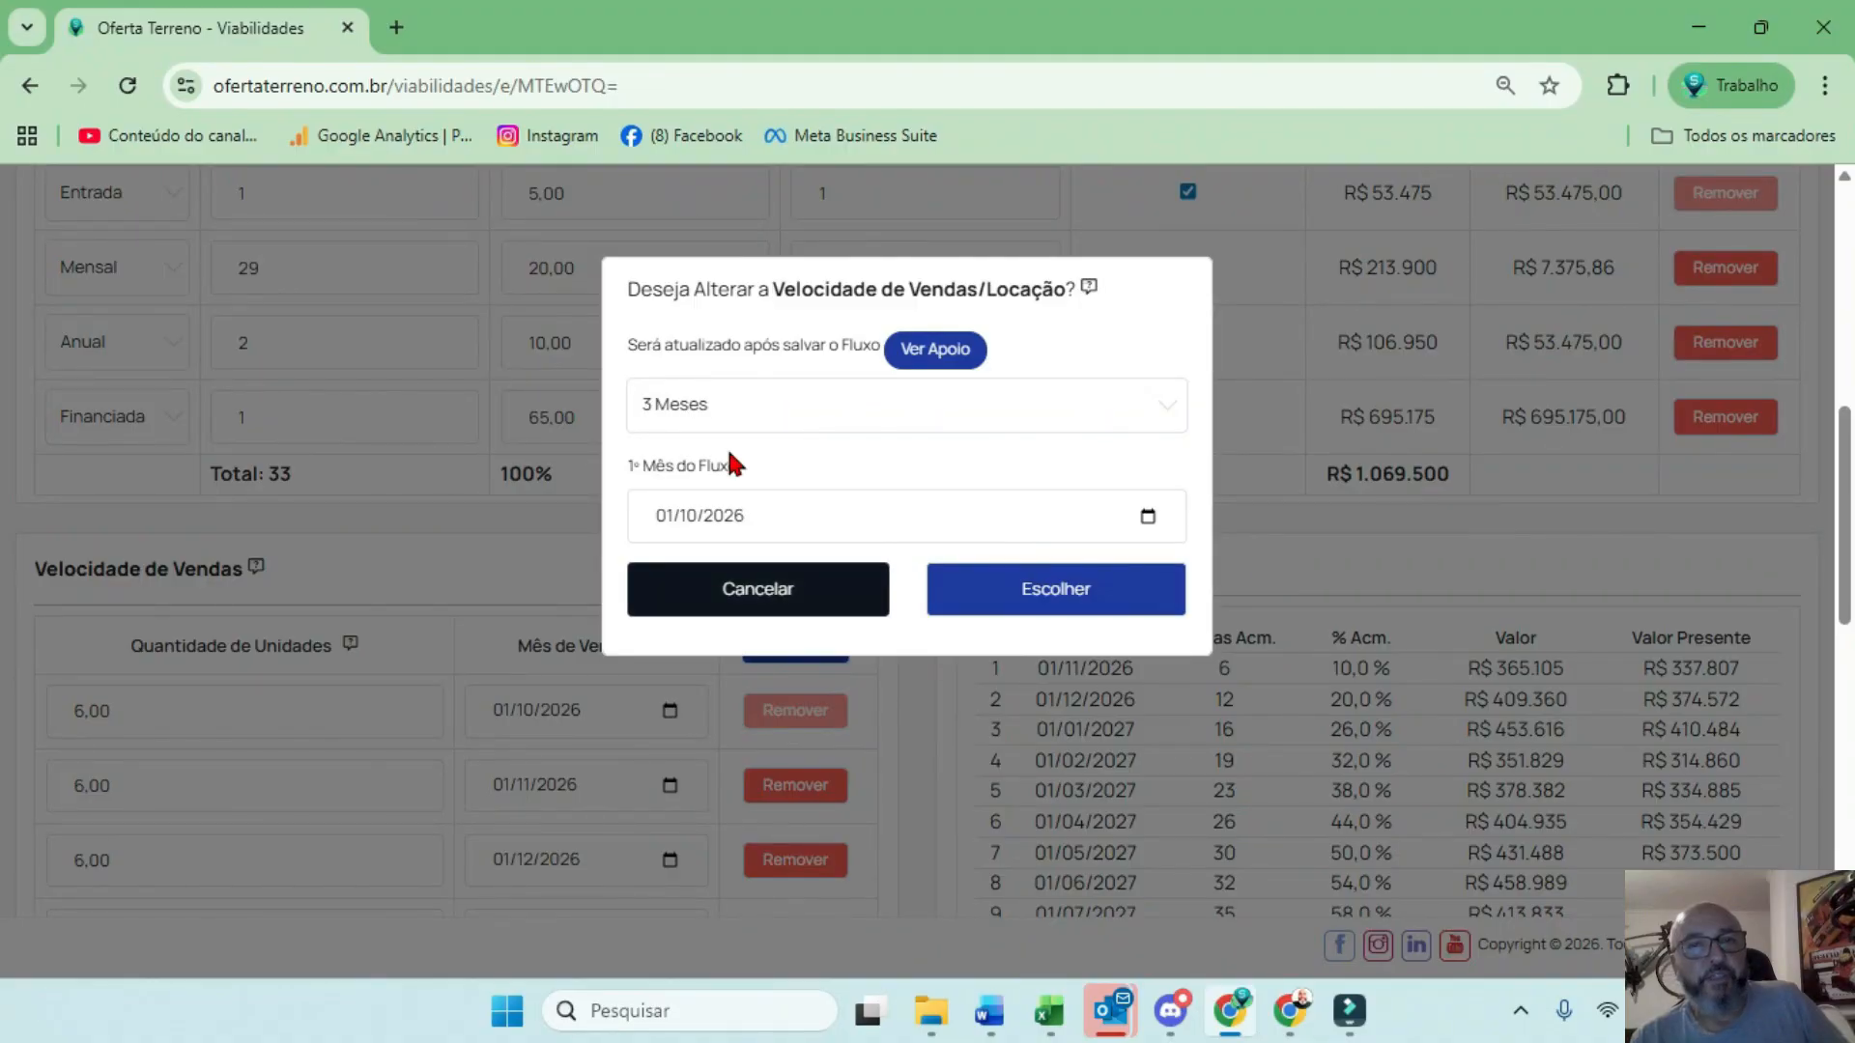
pyautogui.click(716, 405)
pyautogui.click(703, 451)
pyautogui.click(718, 422)
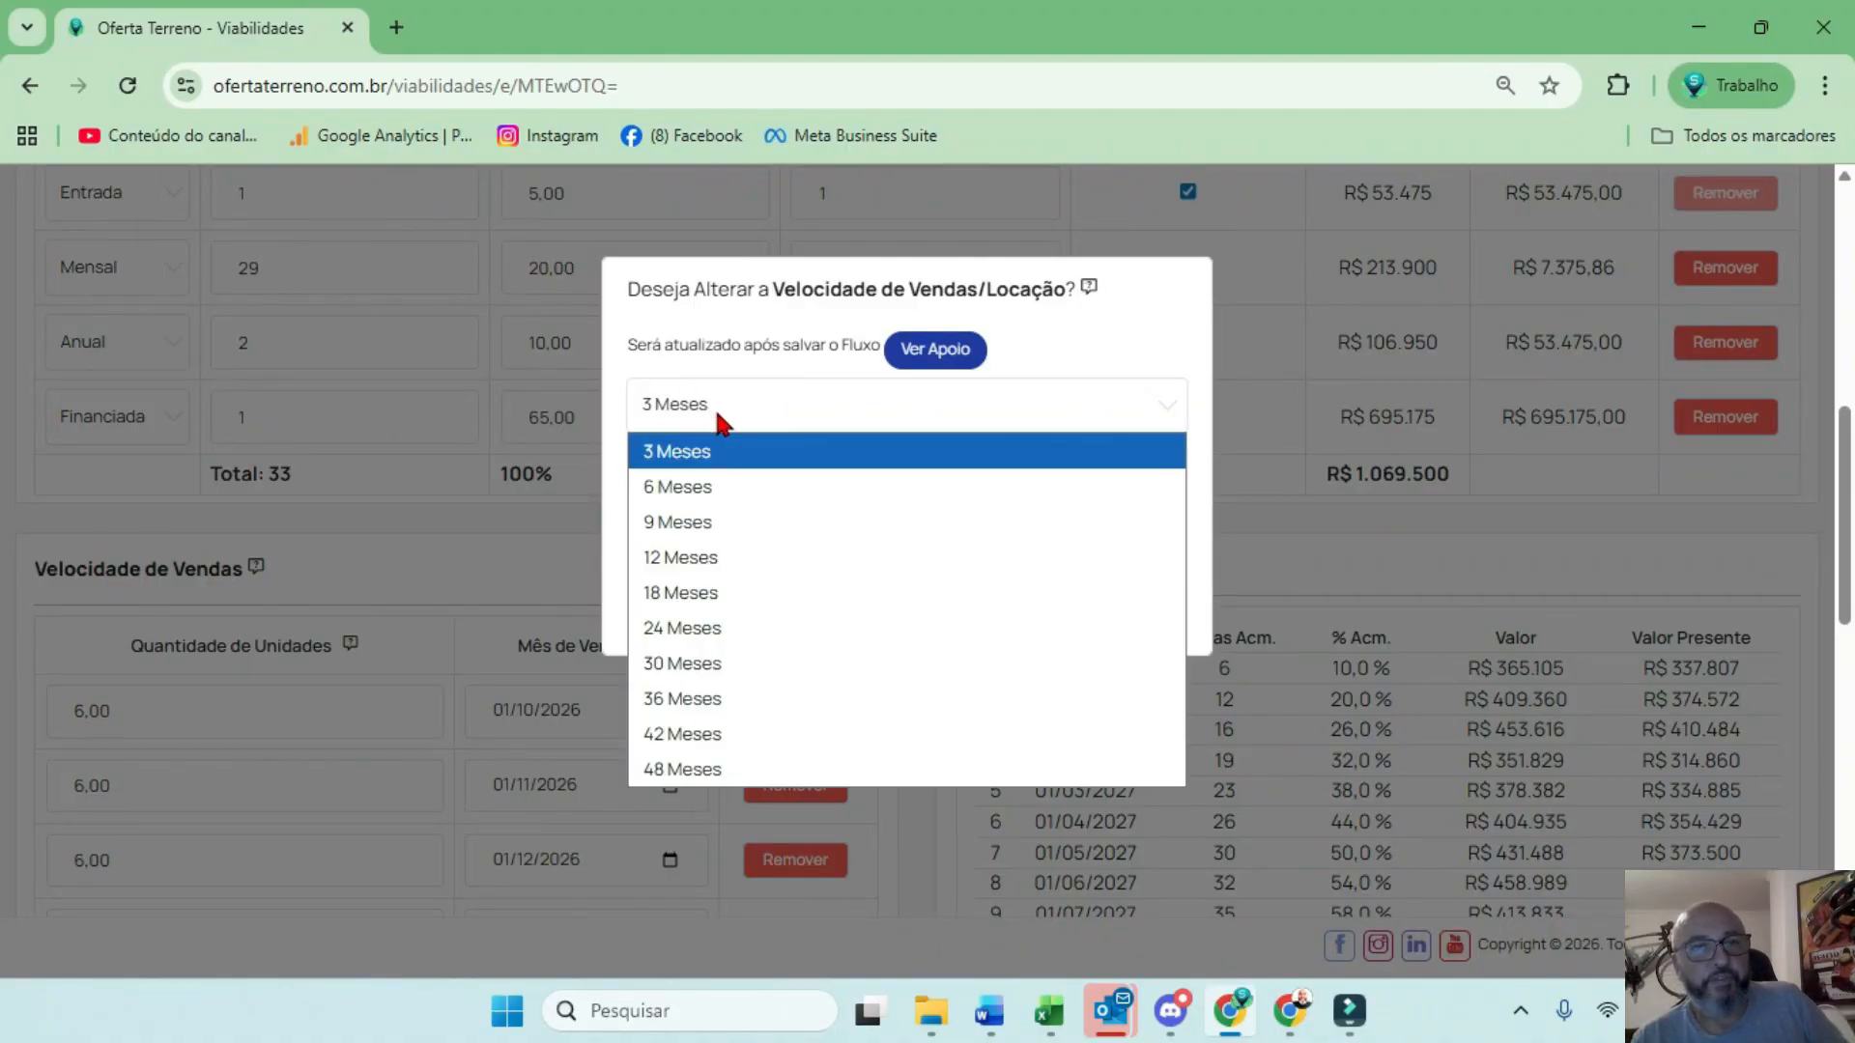
pyautogui.click(706, 486)
pyautogui.click(1044, 589)
# Remove the 01/03/2027 row from the Velocidade de Vendas table and enter 12 units for 01/10/2026
pyautogui.scroll(-4, 688, 653)
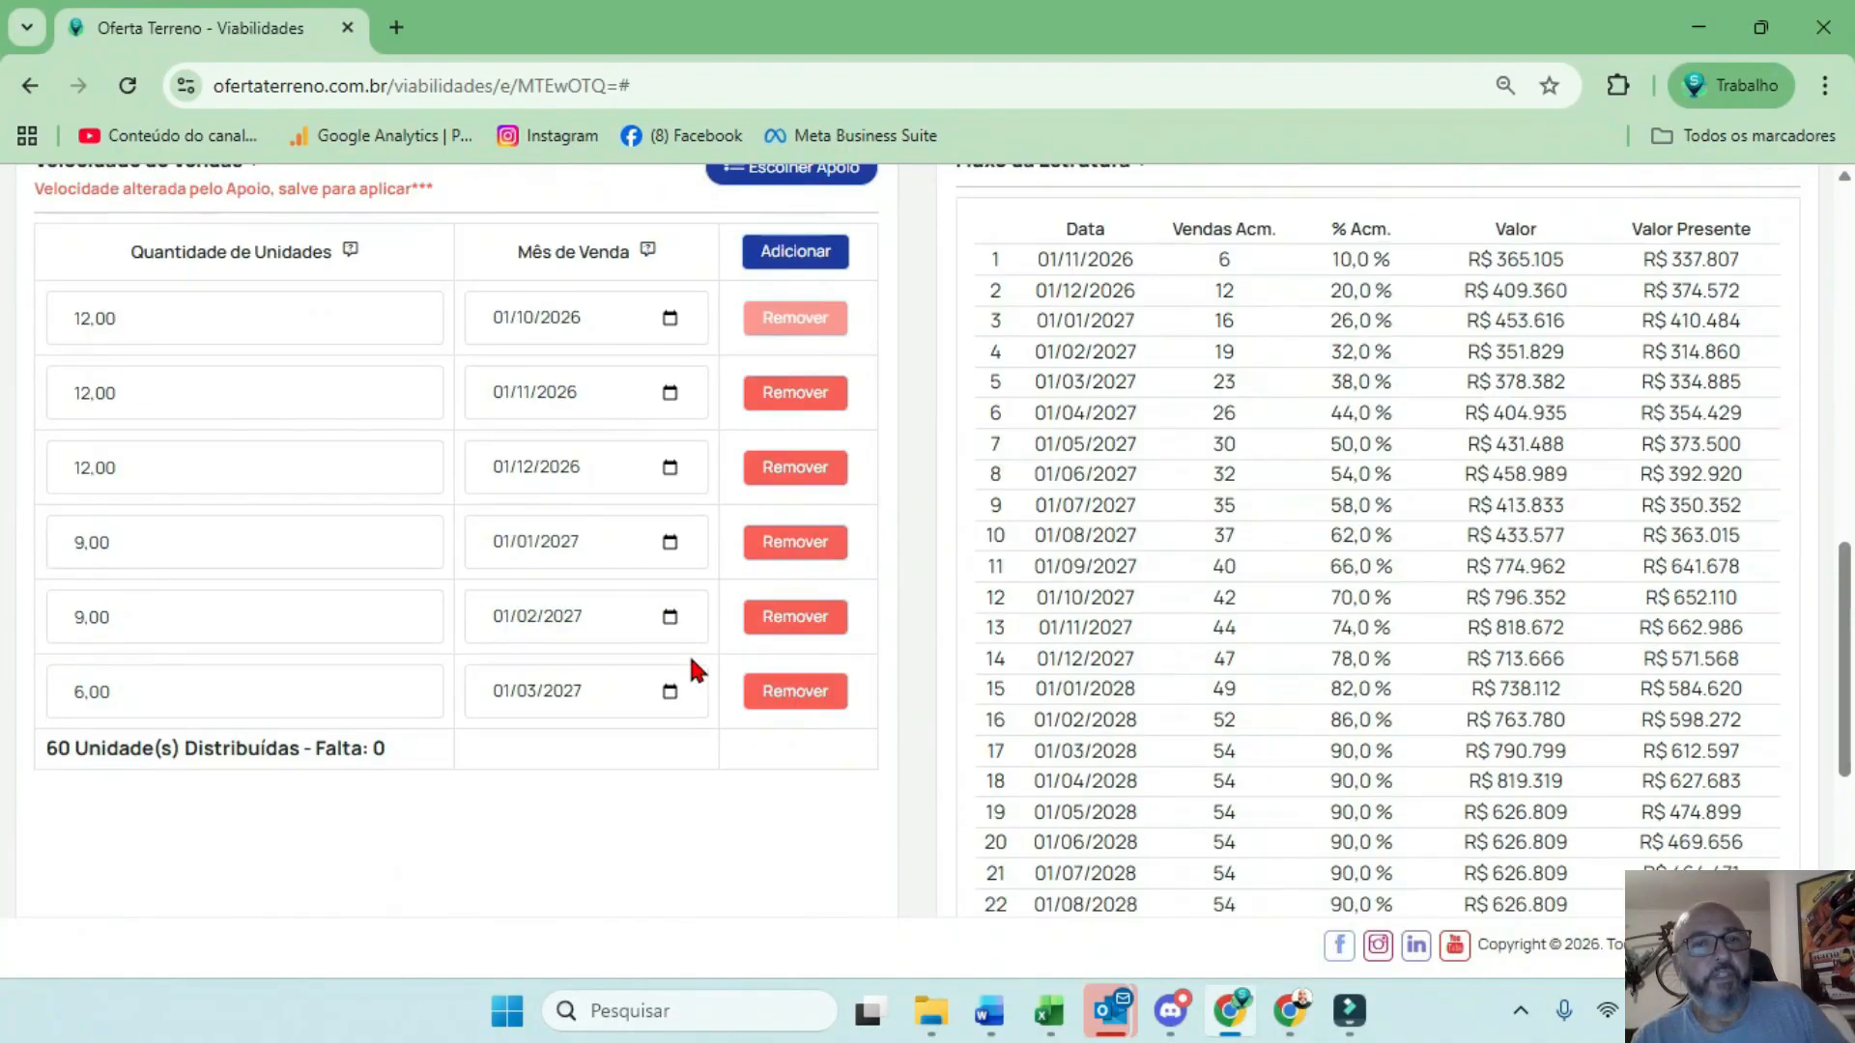
pyautogui.click(798, 694)
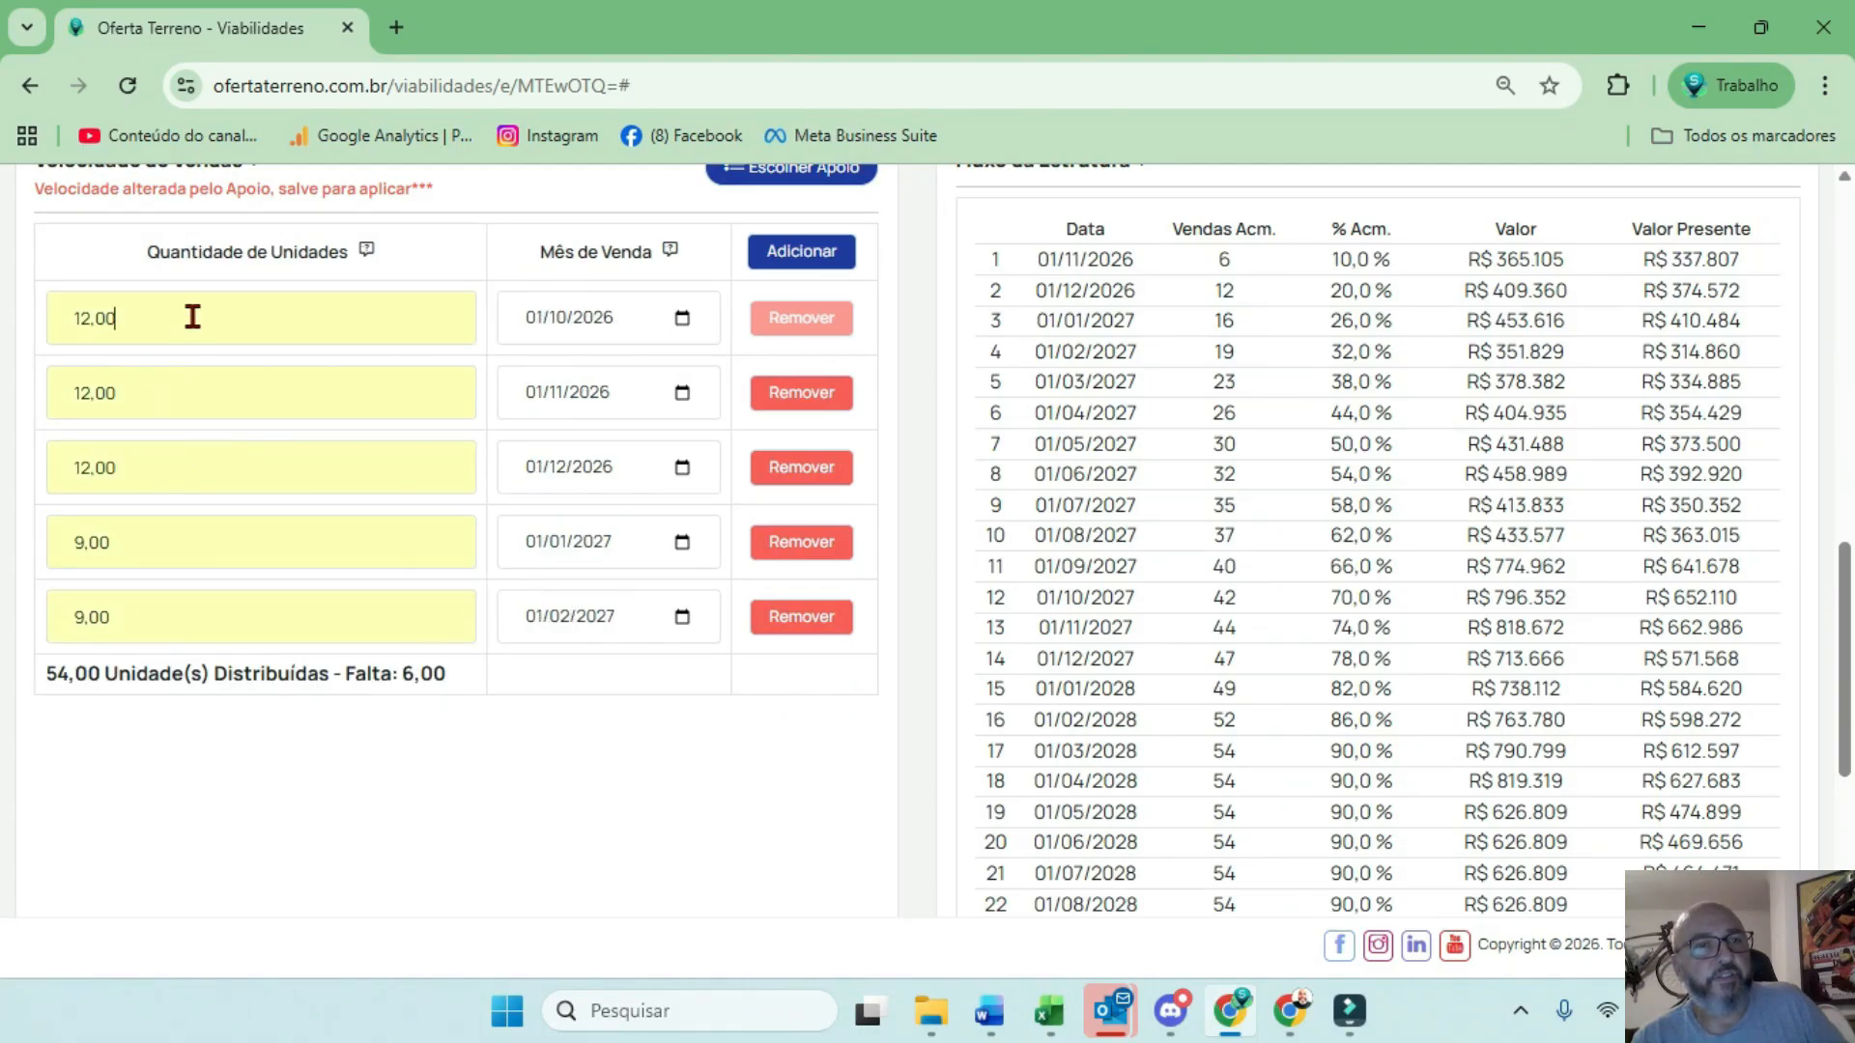
pyautogui.moveTo(193, 317); pyautogui.dragTo(51, 314)
pyautogui.write('10')
pyautogui.moveTo(169, 311); pyautogui.dragTo(13, 304)
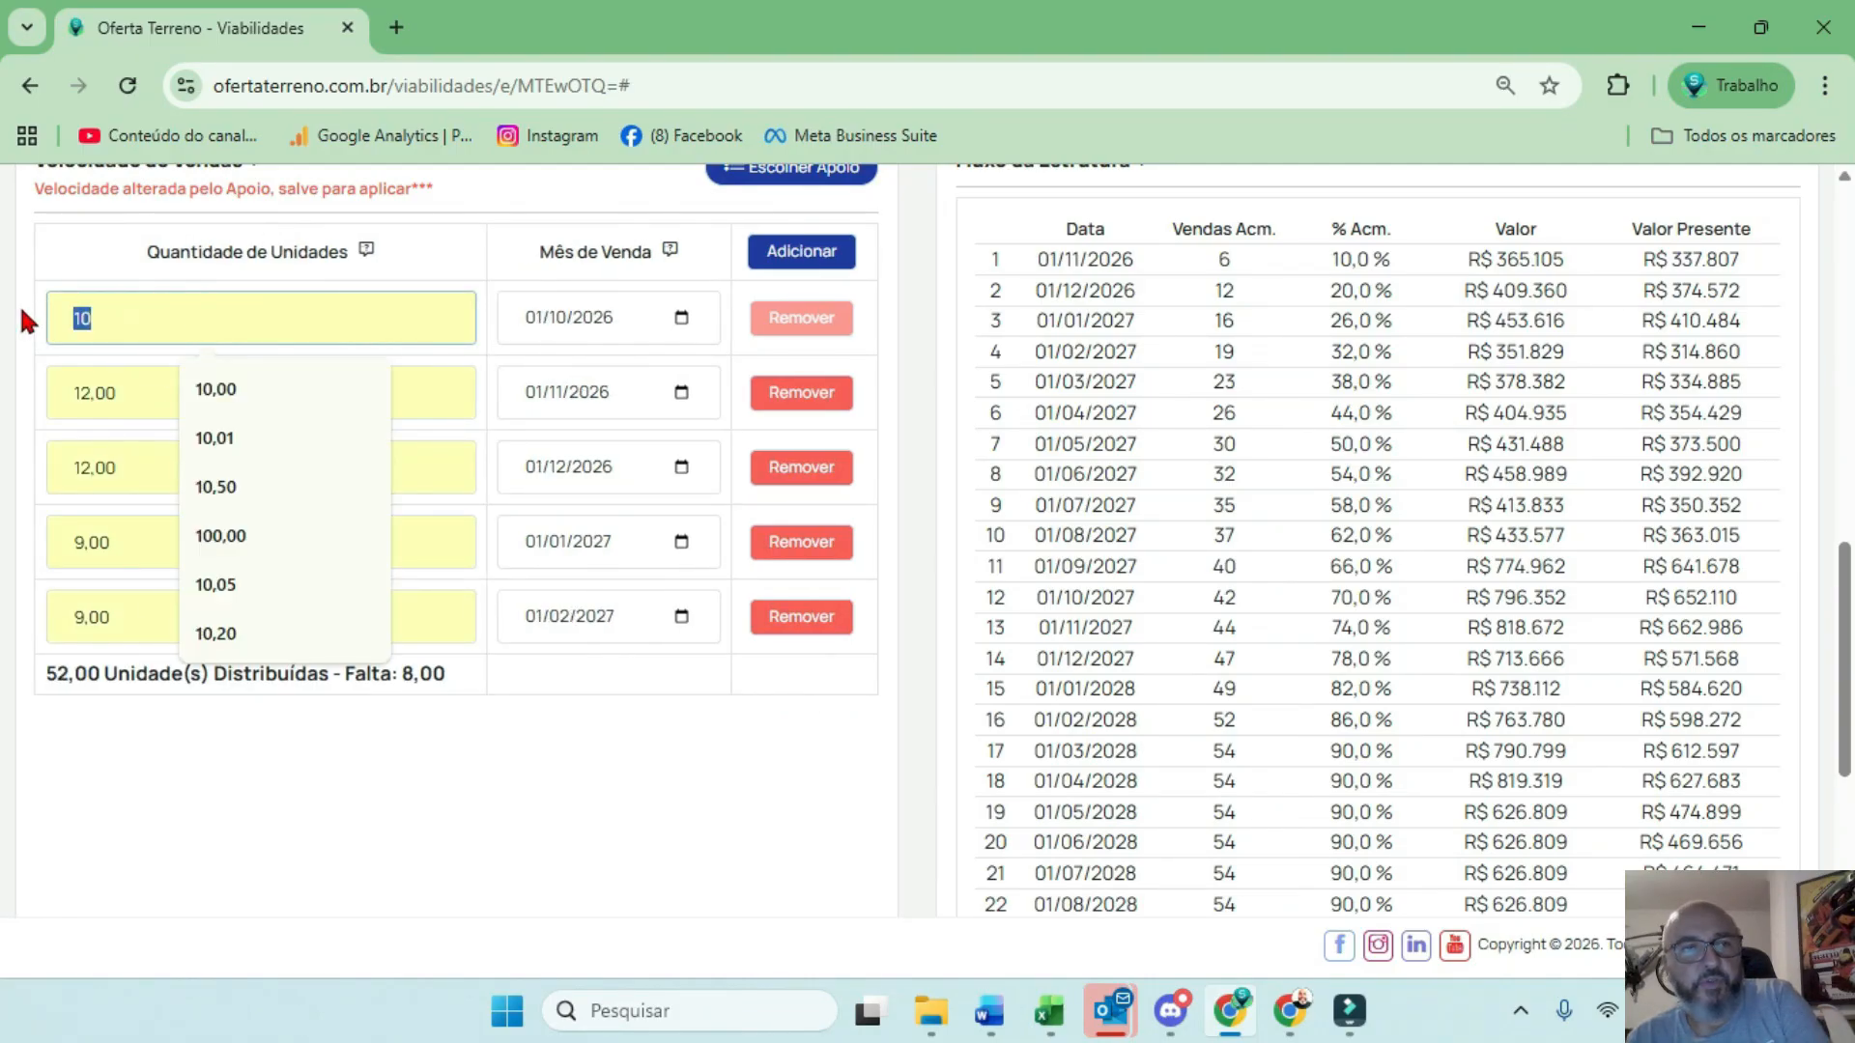
pyautogui.click(137, 323)
pyautogui.moveTo(131, 326); pyautogui.dragTo(15, 310)
pyautogui.write('12')
# Set the Quantidade de Unidades to 12 for each sales month from 01/11/2026 through 01/02/2027
pyautogui.click(152, 399)
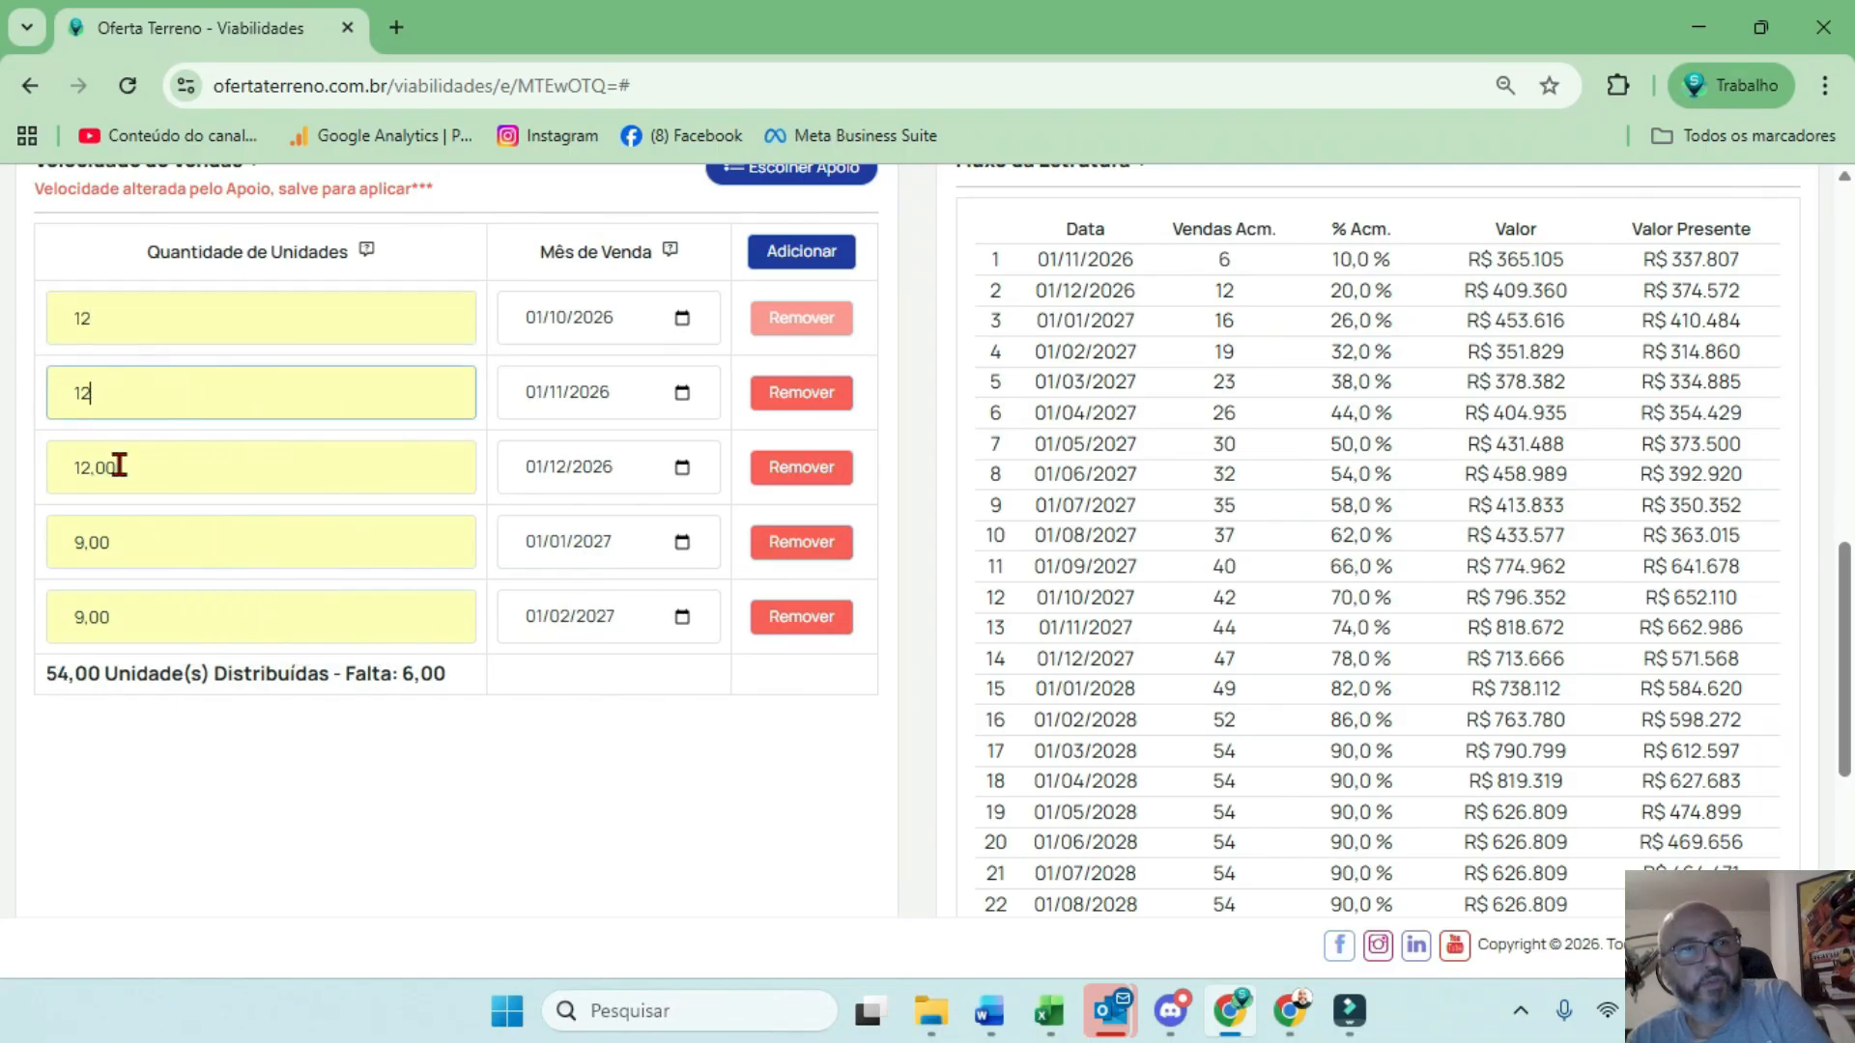
pyautogui.click(149, 468)
pyautogui.moveTo(153, 548); pyautogui.dragTo(71, 541)
pyautogui.write('12')
pyautogui.moveTo(106, 619); pyautogui.dragTo(38, 601)
pyautogui.write('12')
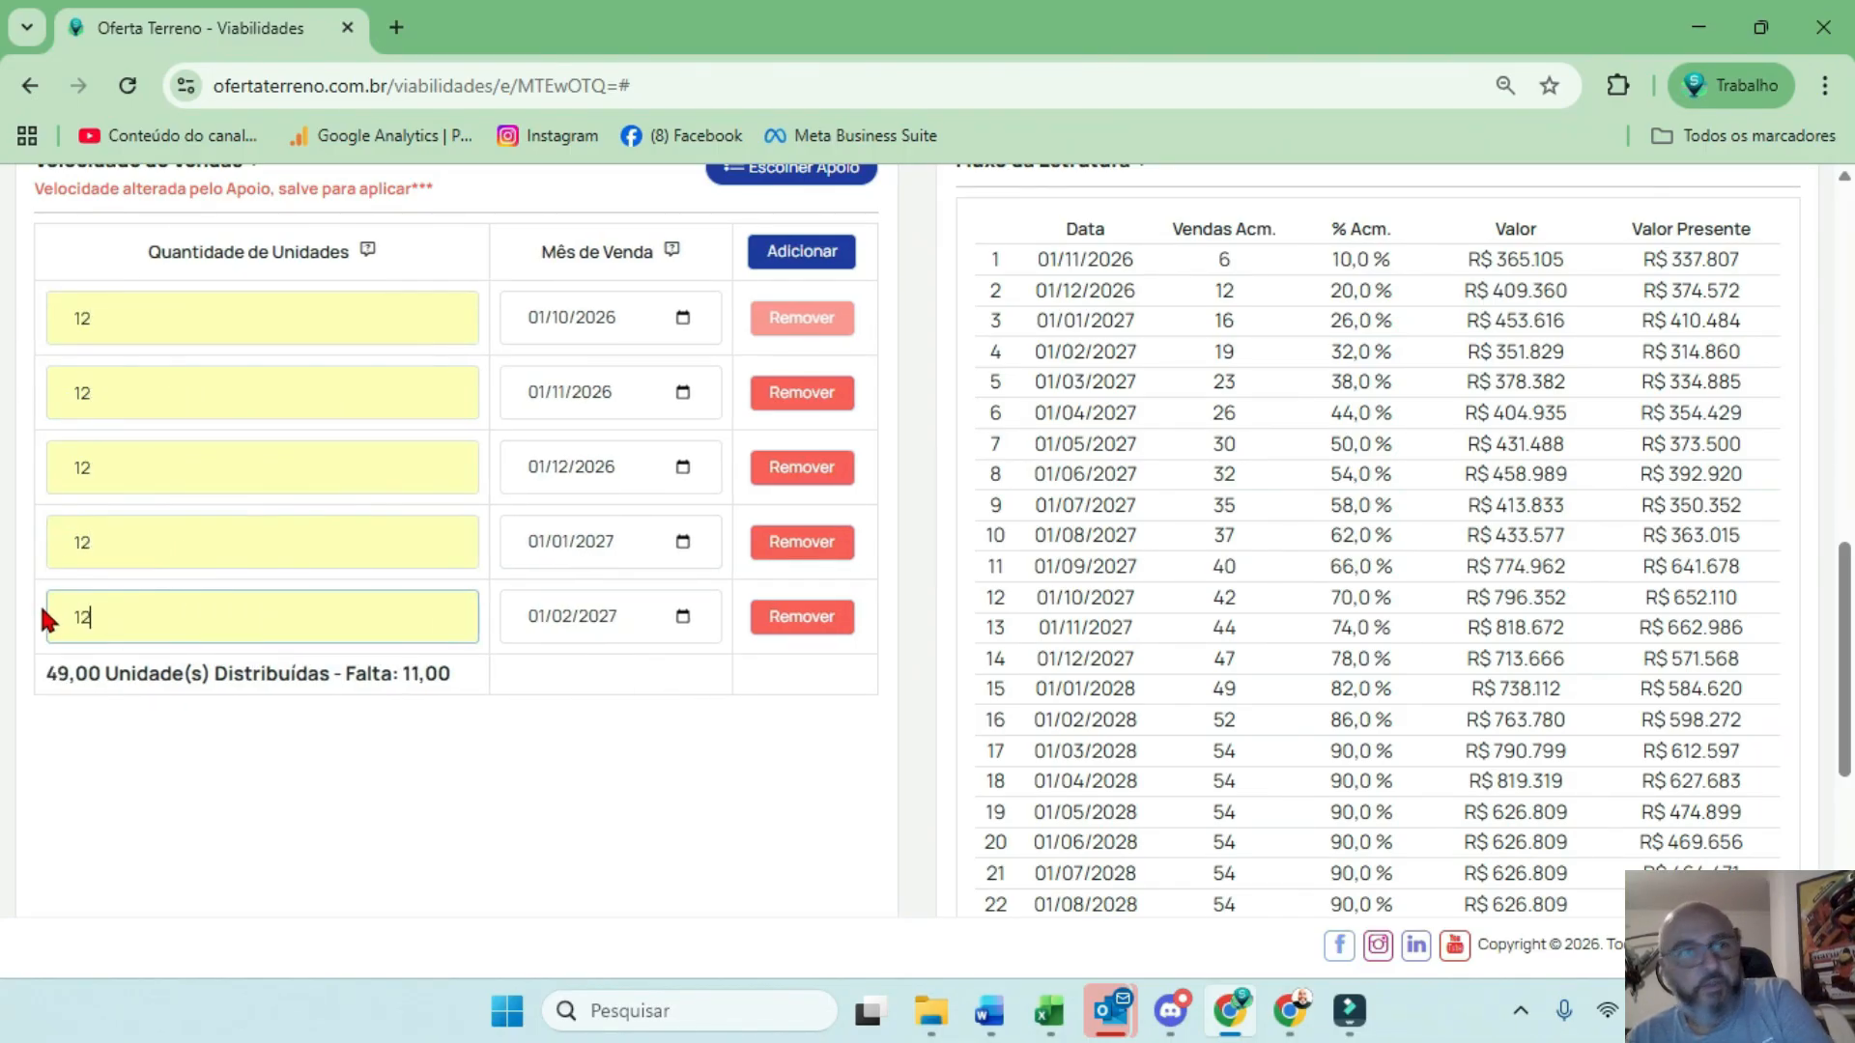
# Save the Tipo Res. Vertical structure with the edited sales speed and review its recalculated Fluxo da Estrutura
pyautogui.scroll(7, 701, 675)
pyautogui.scroll(5, 699, 684)
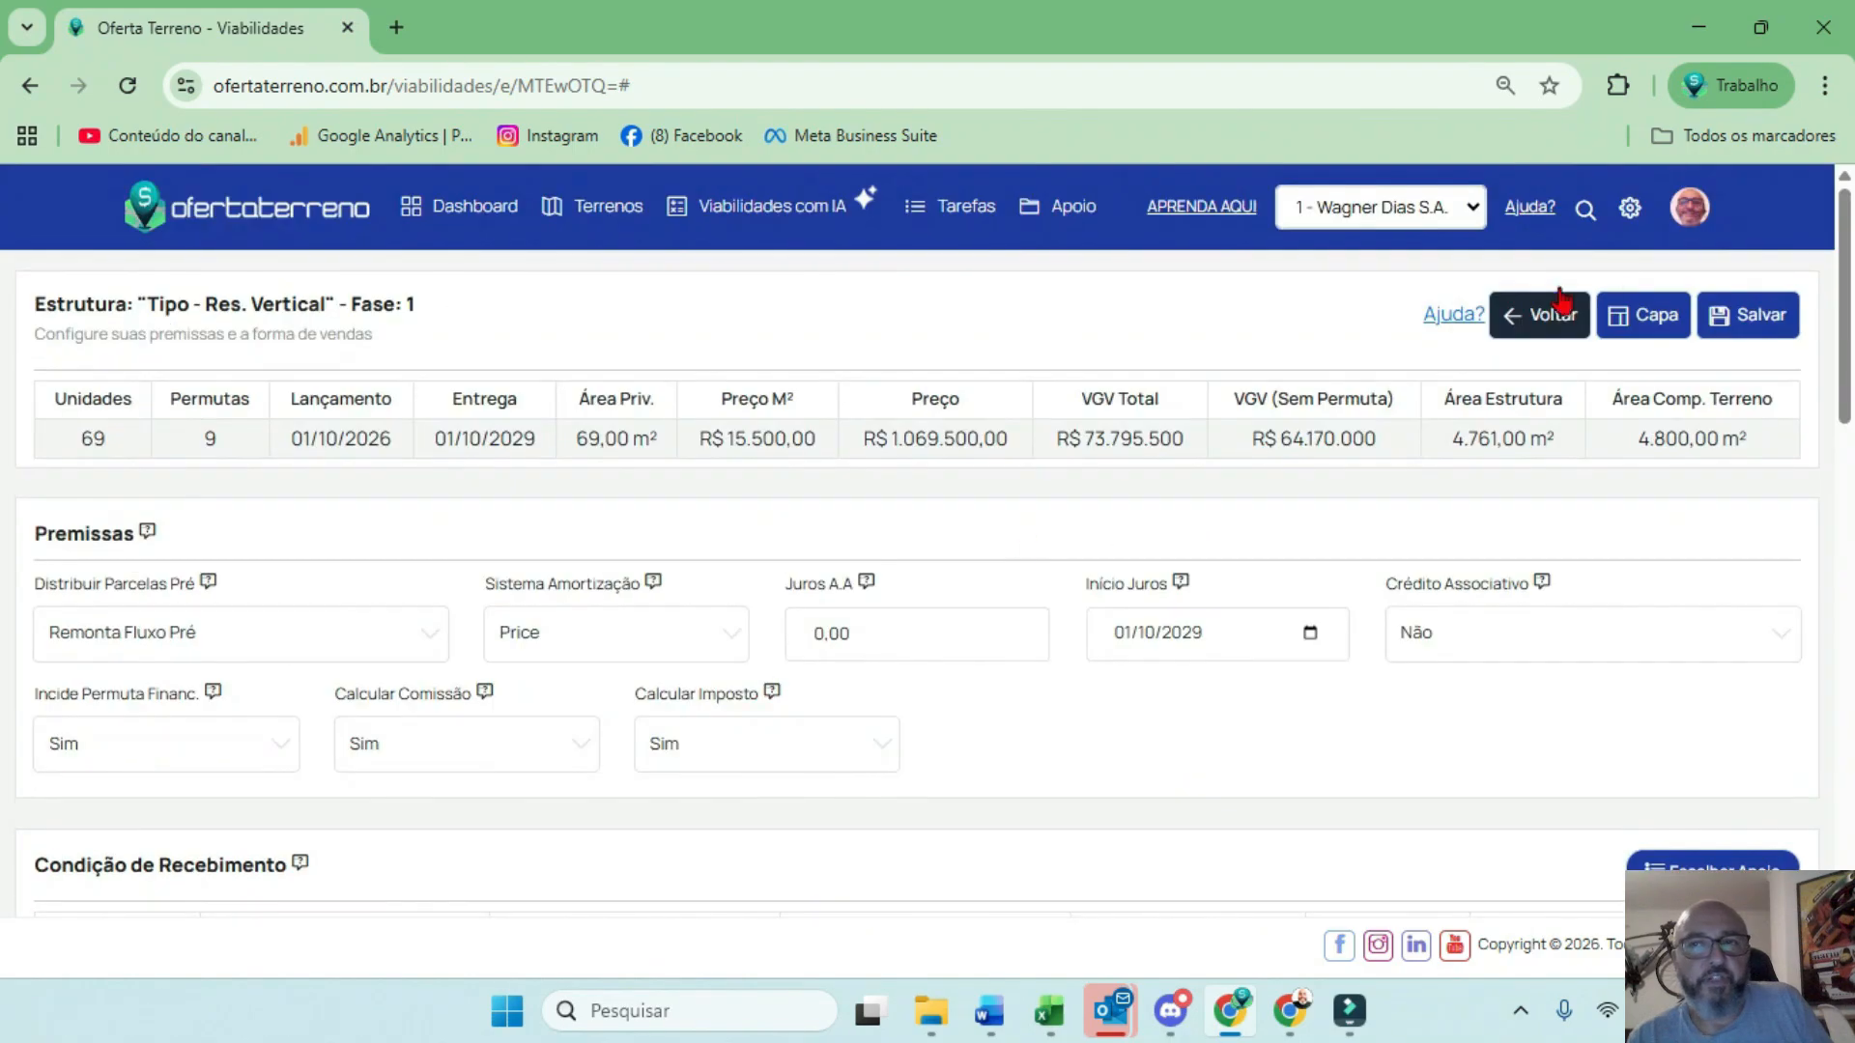
pyautogui.click(1756, 310)
pyautogui.scroll(-5, 500, 513)
pyautogui.click(1106, 423)
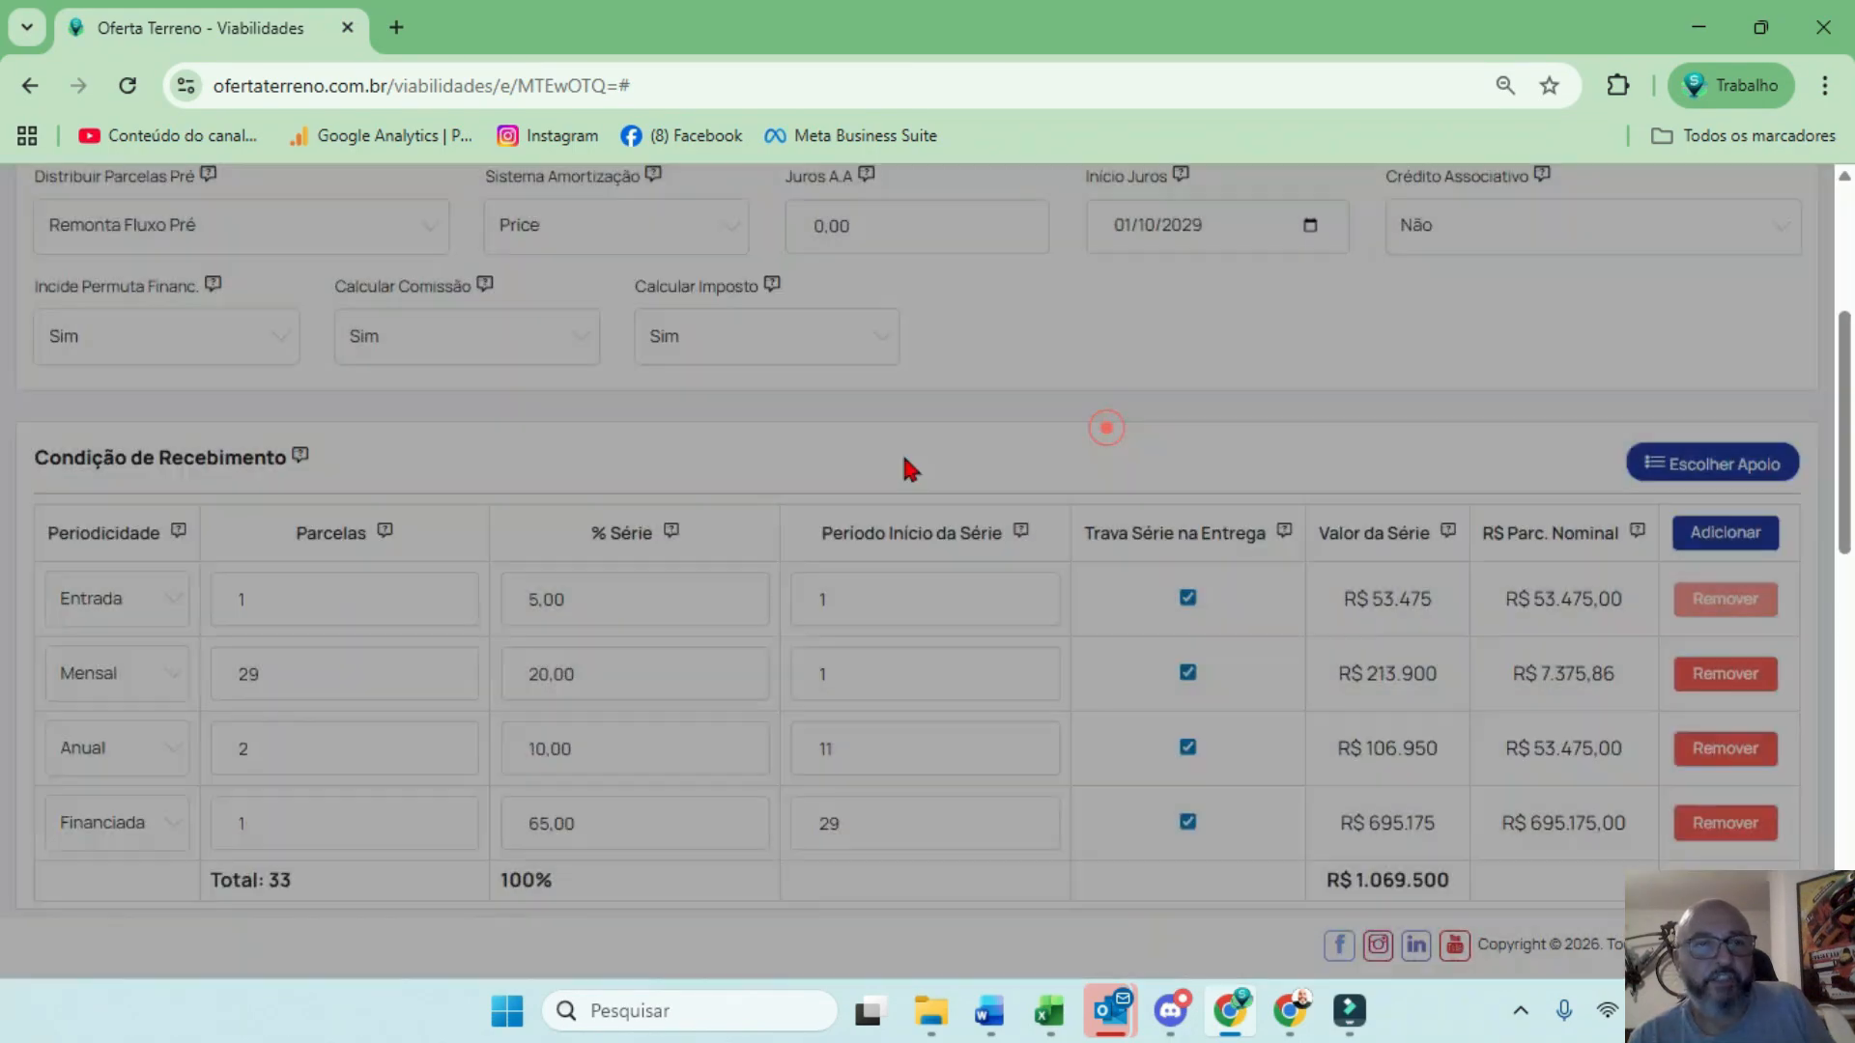
pyautogui.scroll(-9, 907, 468)
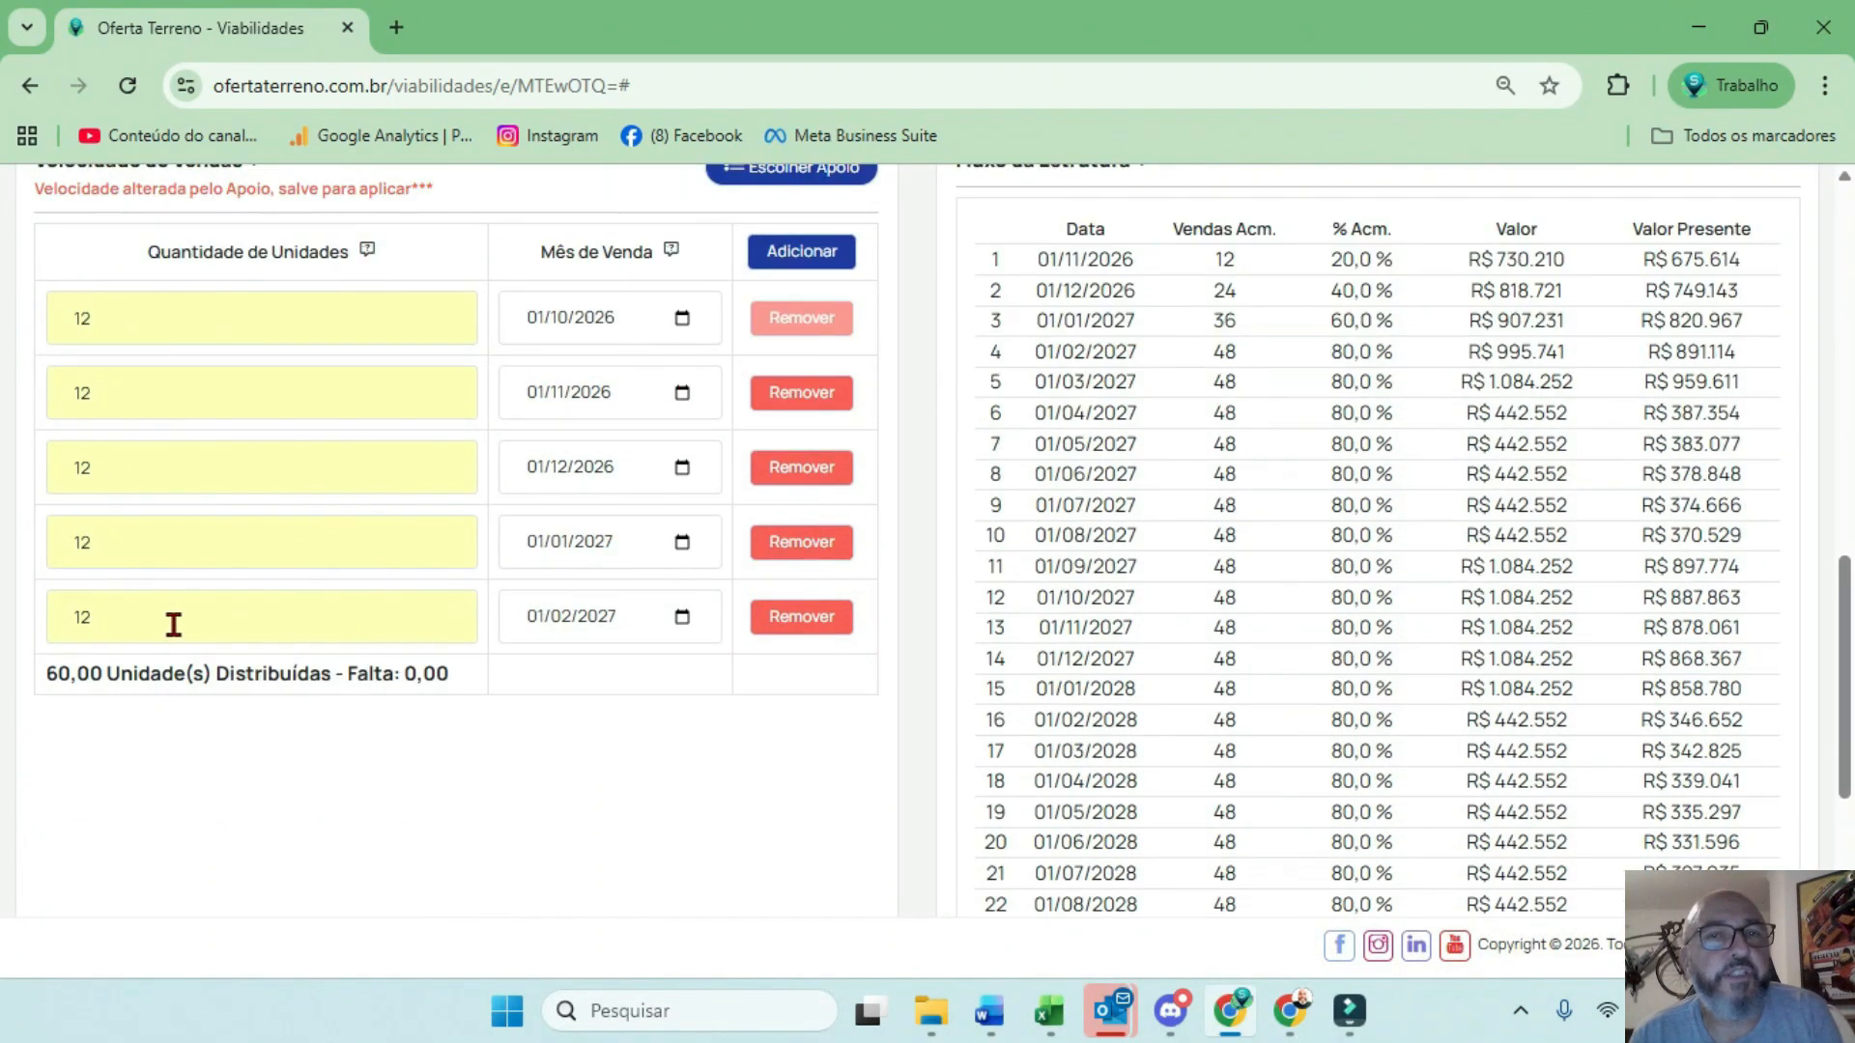
pyautogui.scroll(10, 176, 591)
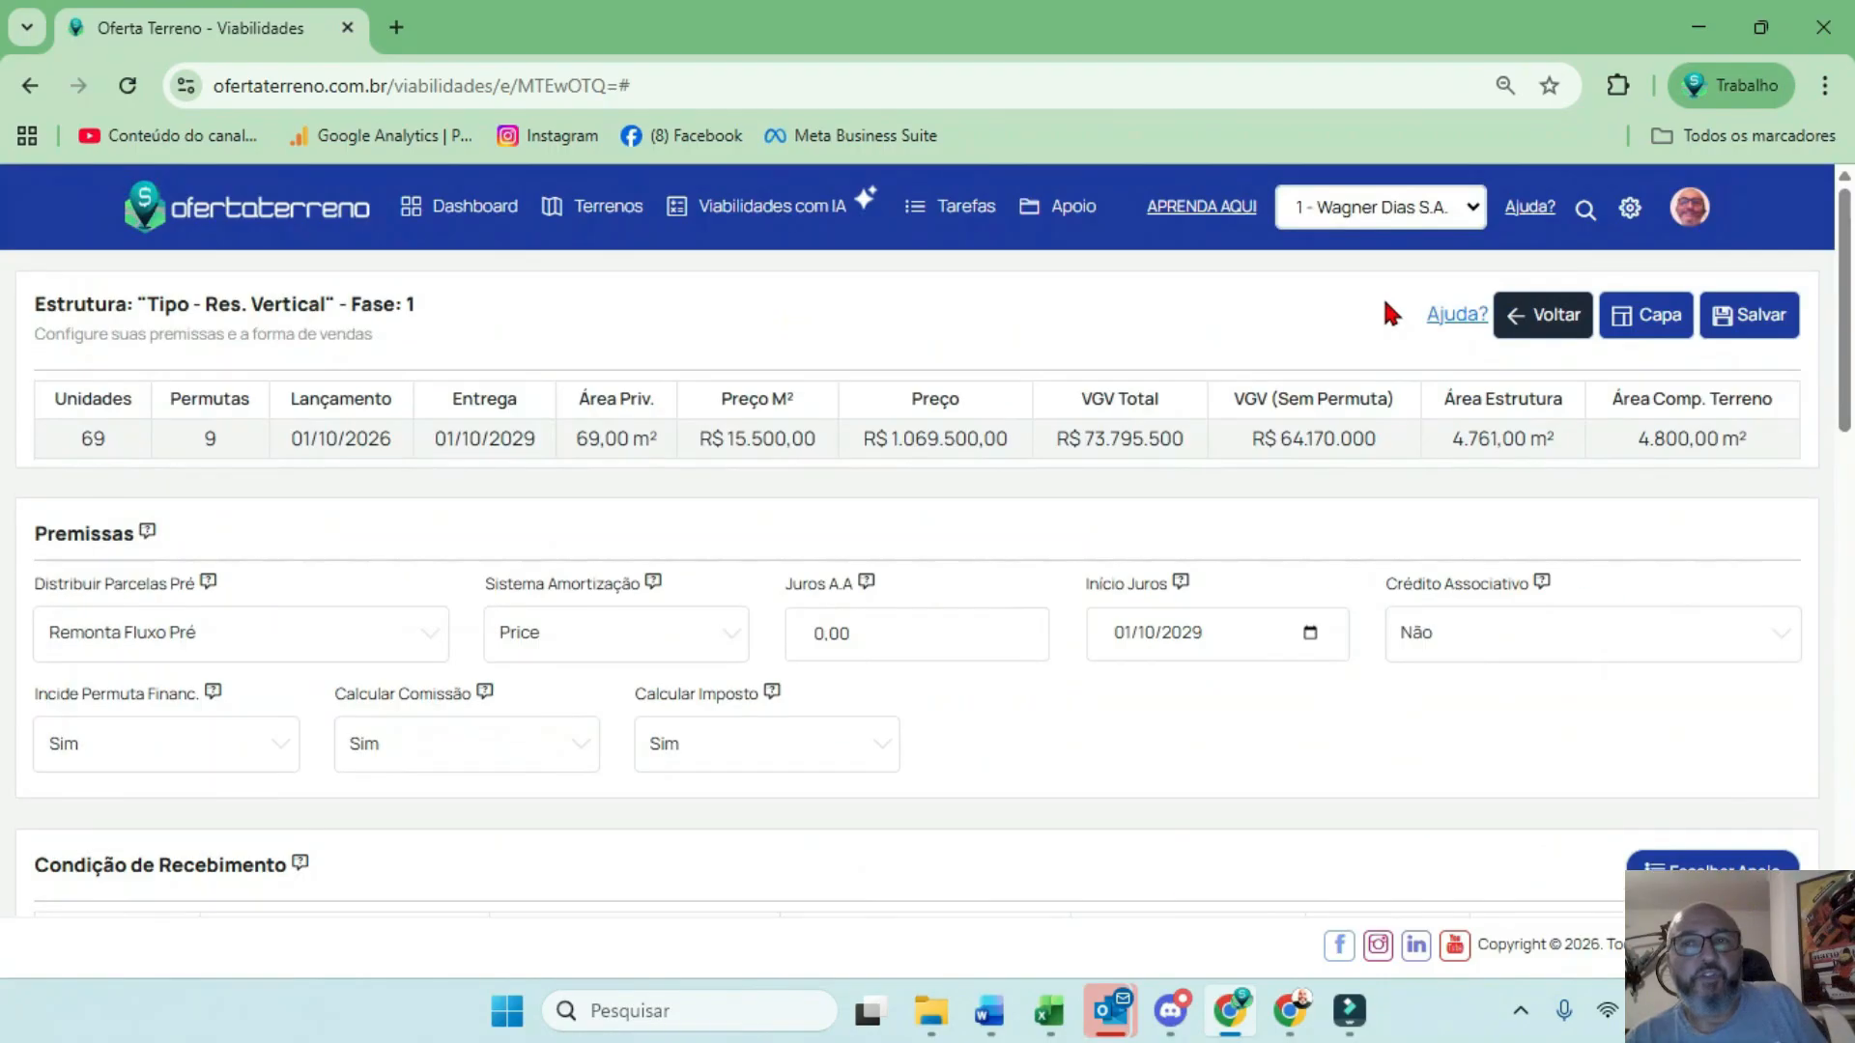
# Return to Periódicos Programados and review the credit approval item's settings and monthly instalments
pyautogui.click(1543, 312)
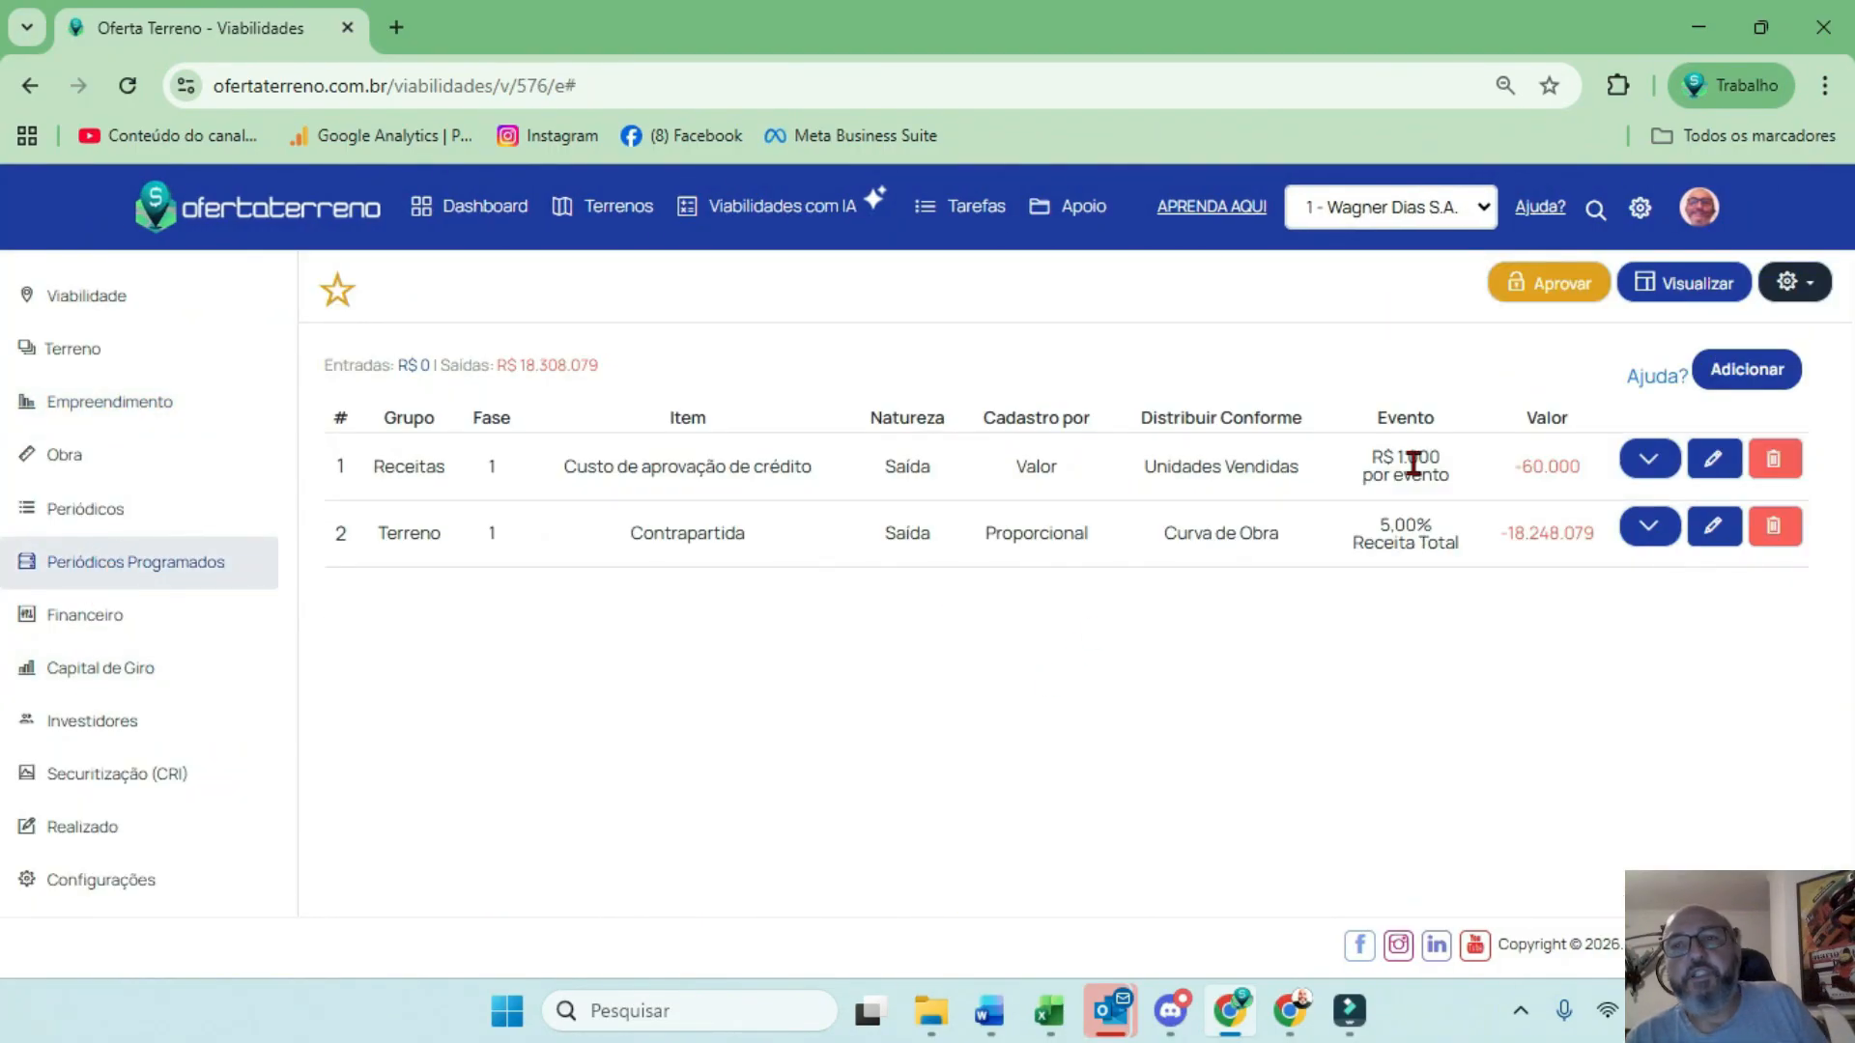
pyautogui.click(1713, 460)
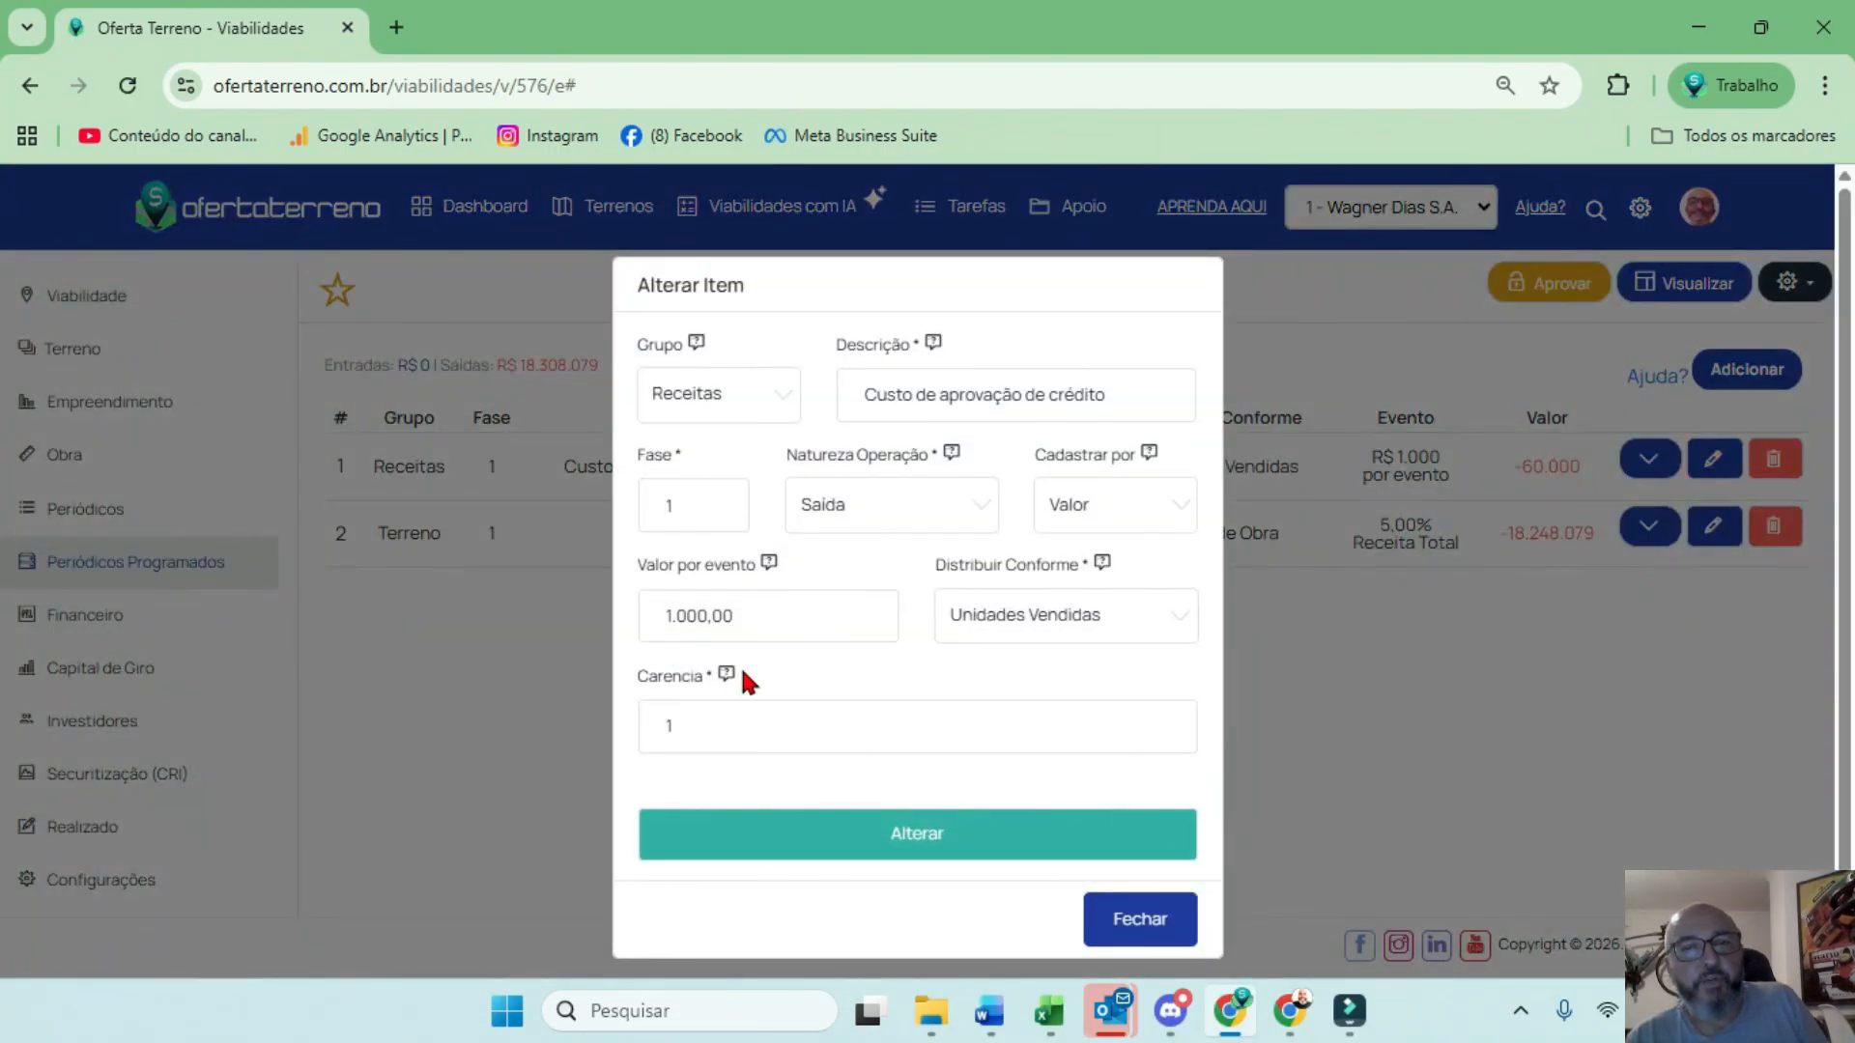
pyautogui.click(1140, 919)
pyautogui.click(1650, 460)
pyautogui.moveTo(1053, 553); pyautogui.dragTo(1231, 544)
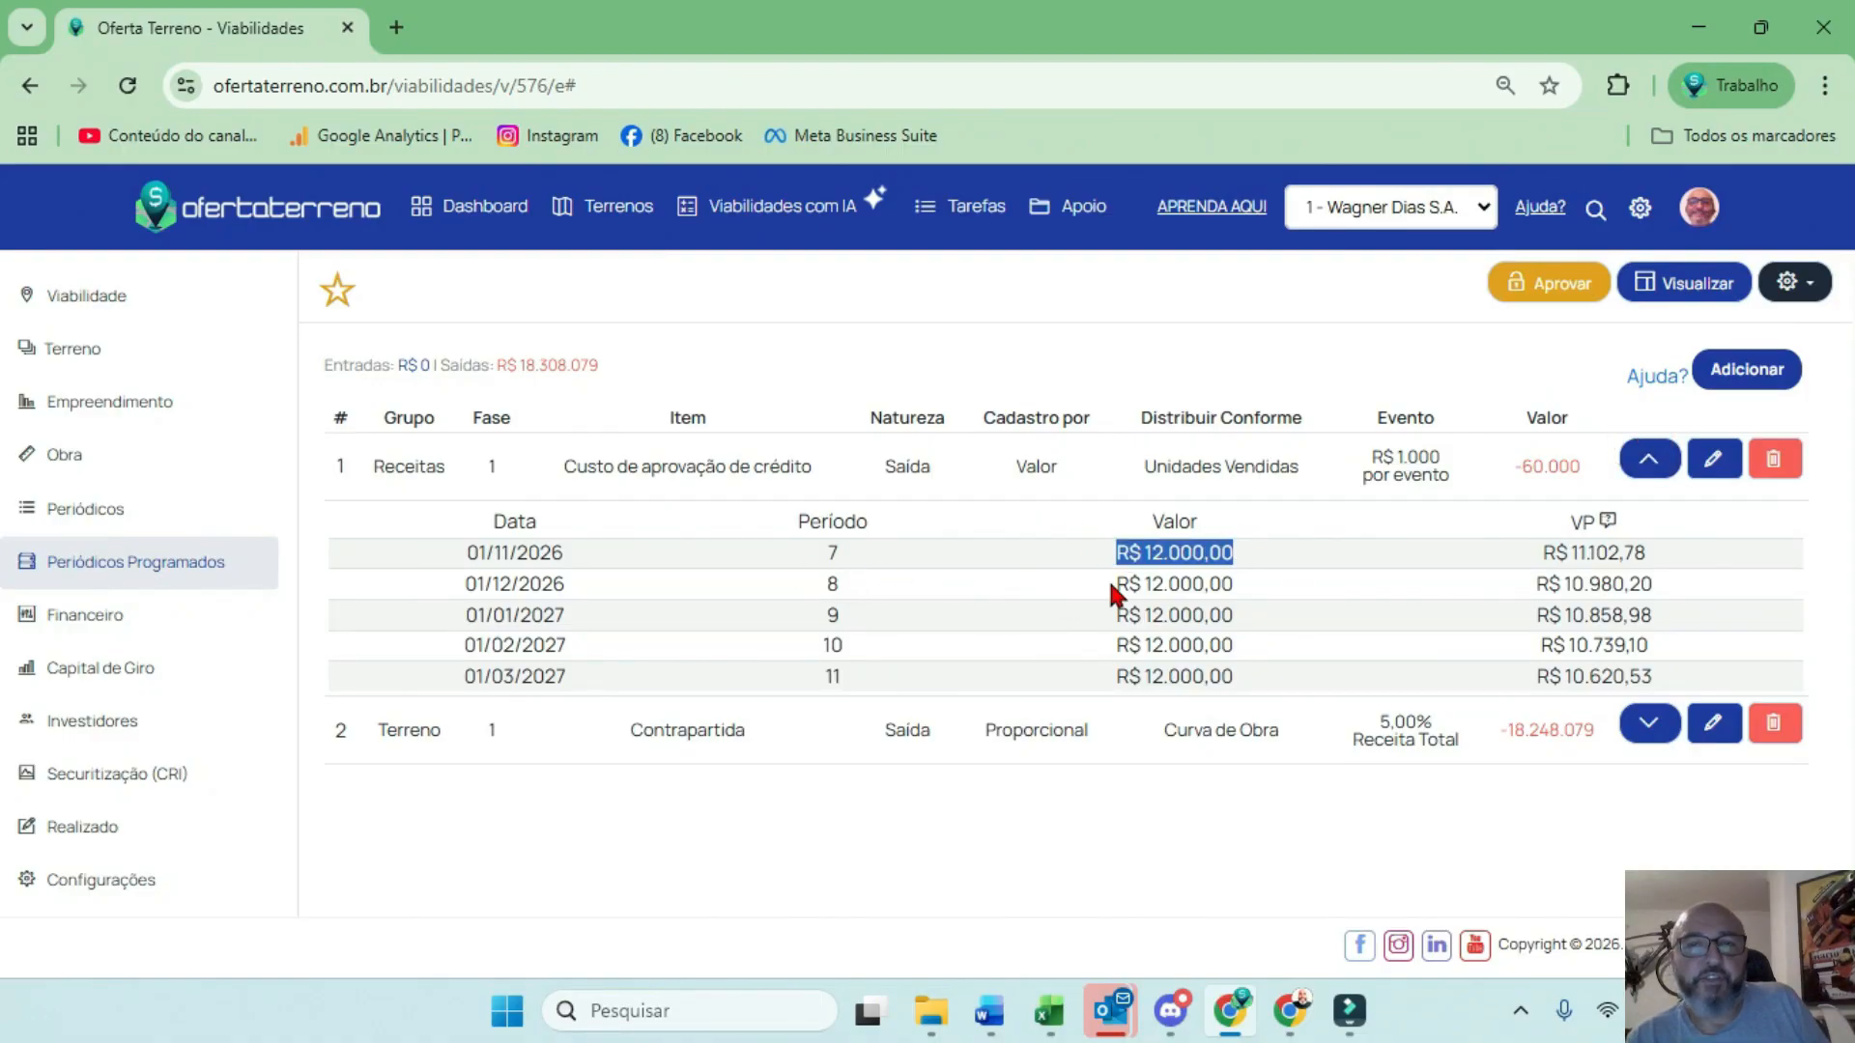
pyautogui.moveTo(1111, 584); pyautogui.dragTo(1233, 584)
pyautogui.moveTo(1113, 615); pyautogui.dragTo(1233, 645)
pyautogui.moveTo(1116, 676); pyautogui.dragTo(1232, 676)
# Open the feasibility study's overview and check the Custo de aprovação de crédito line in Resultado Analítico
pyautogui.click(1684, 282)
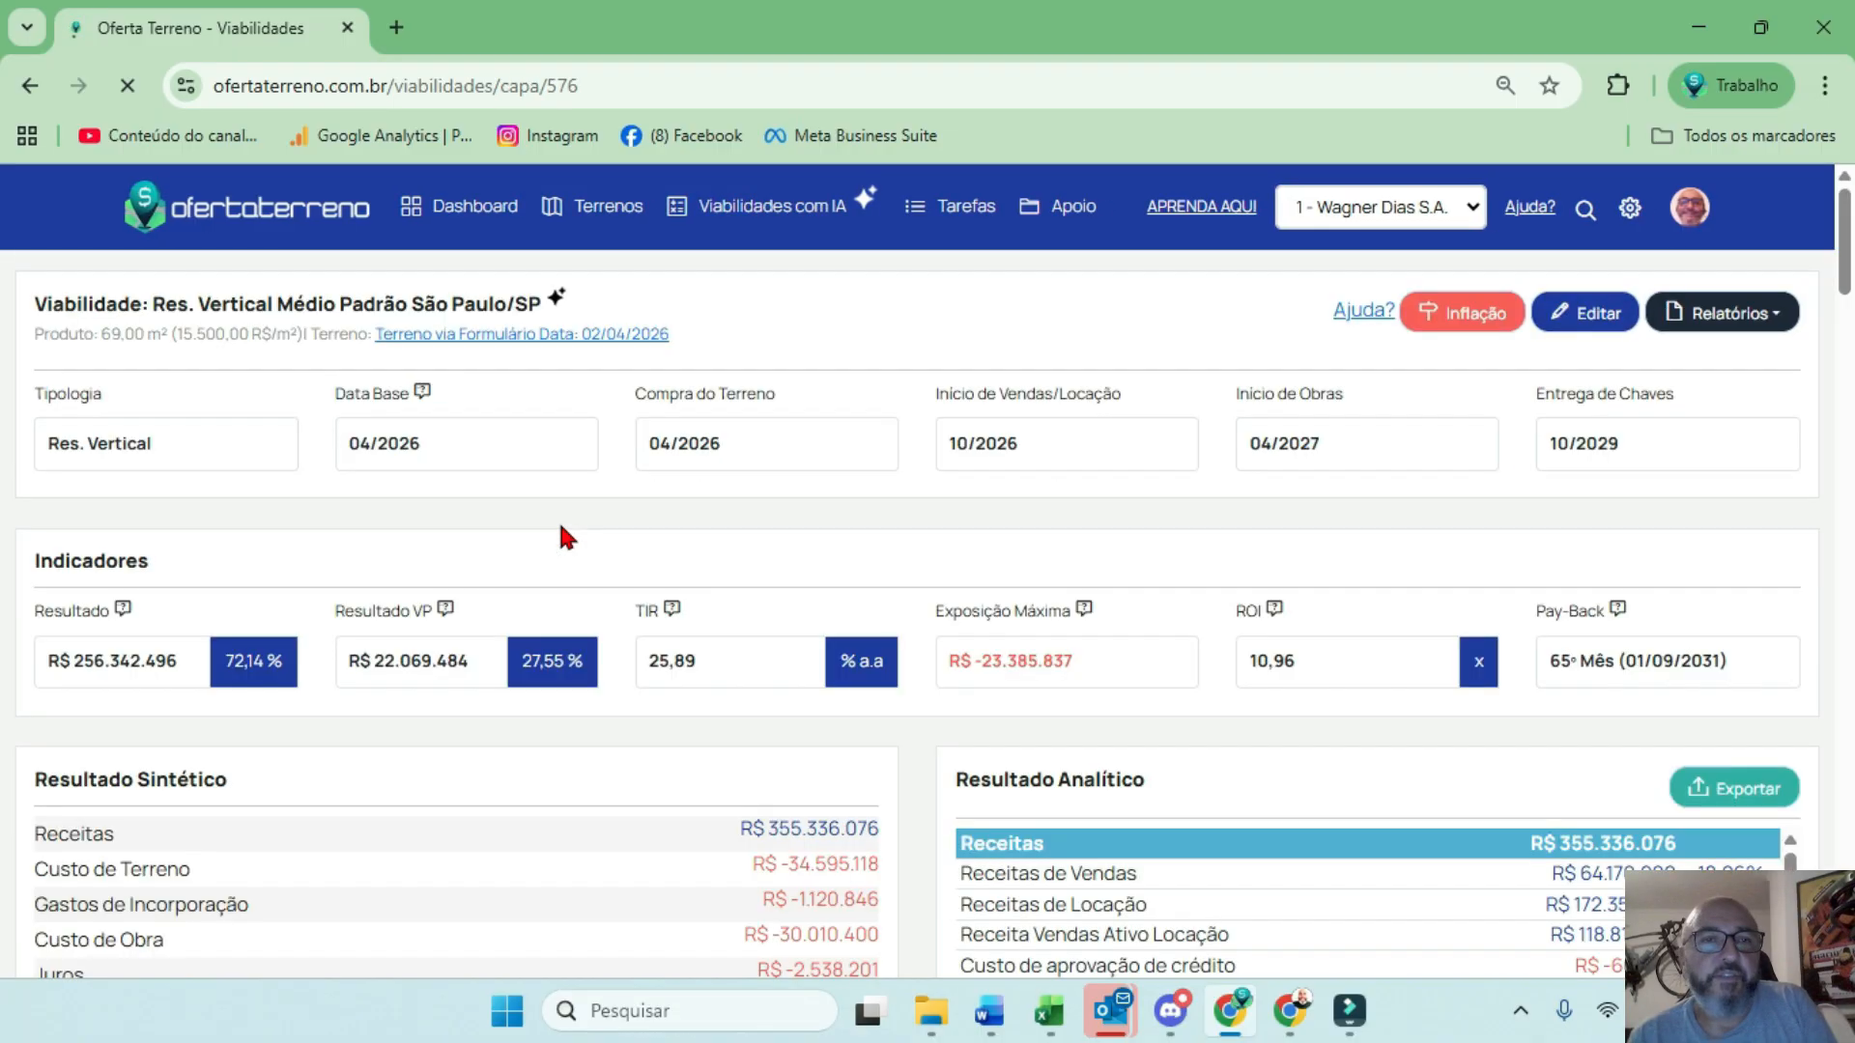
pyautogui.scroll(-7, 558, 527)
pyautogui.scroll(1, 1019, 565)
pyautogui.scroll(3, 1126, 606)
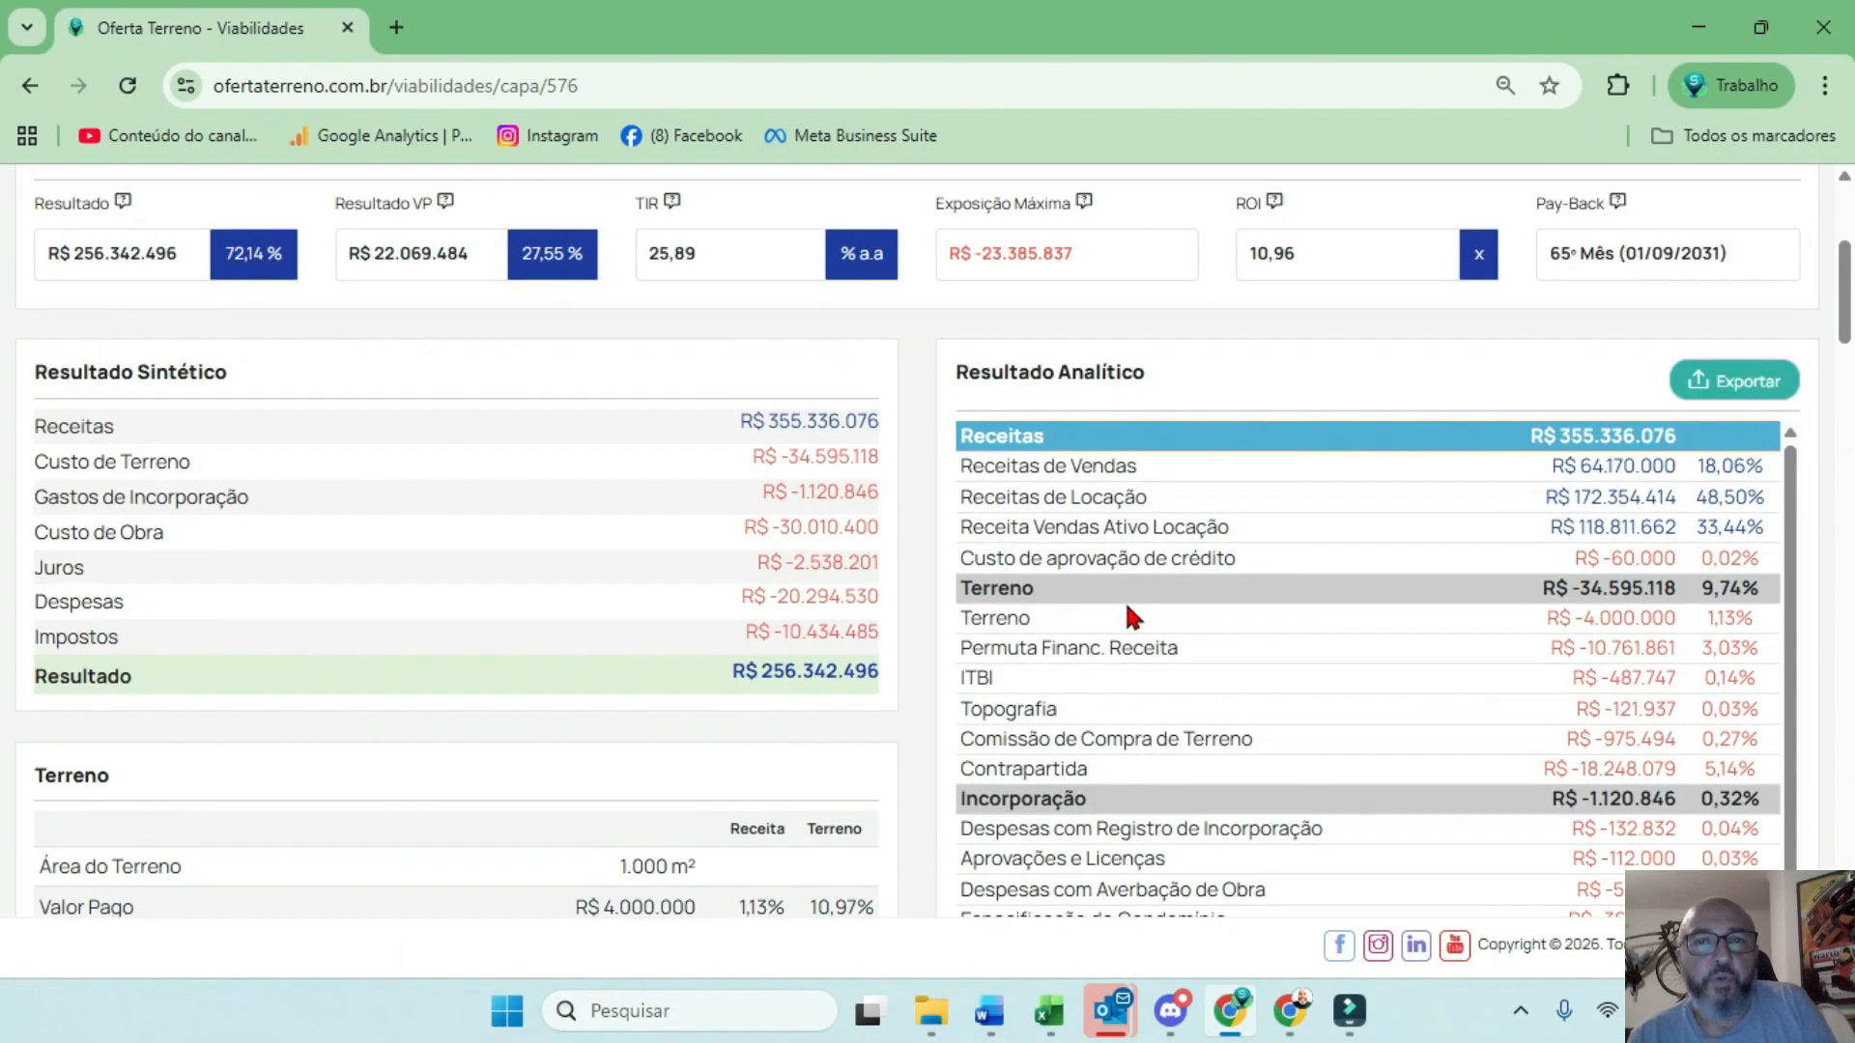
pyautogui.moveTo(962, 559); pyautogui.dragTo(1242, 570)
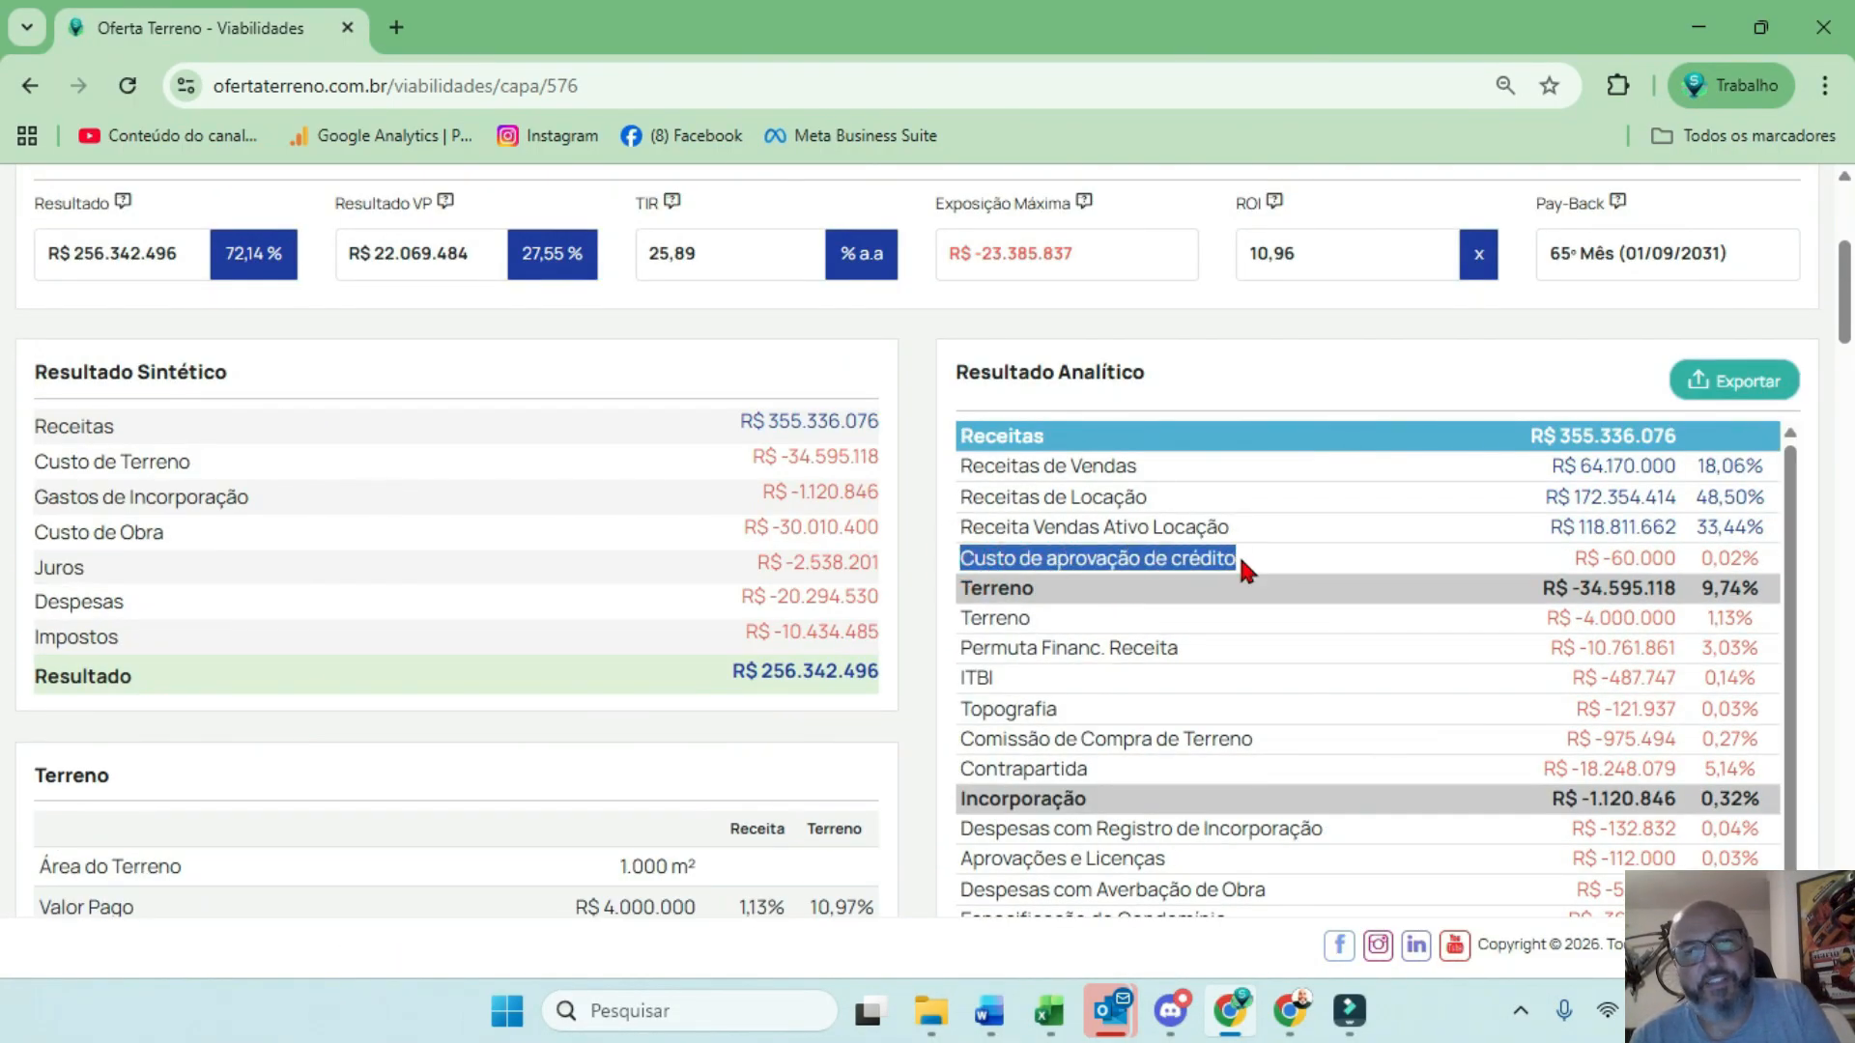
pyautogui.moveTo(1574, 558); pyautogui.dragTo(1710, 548)
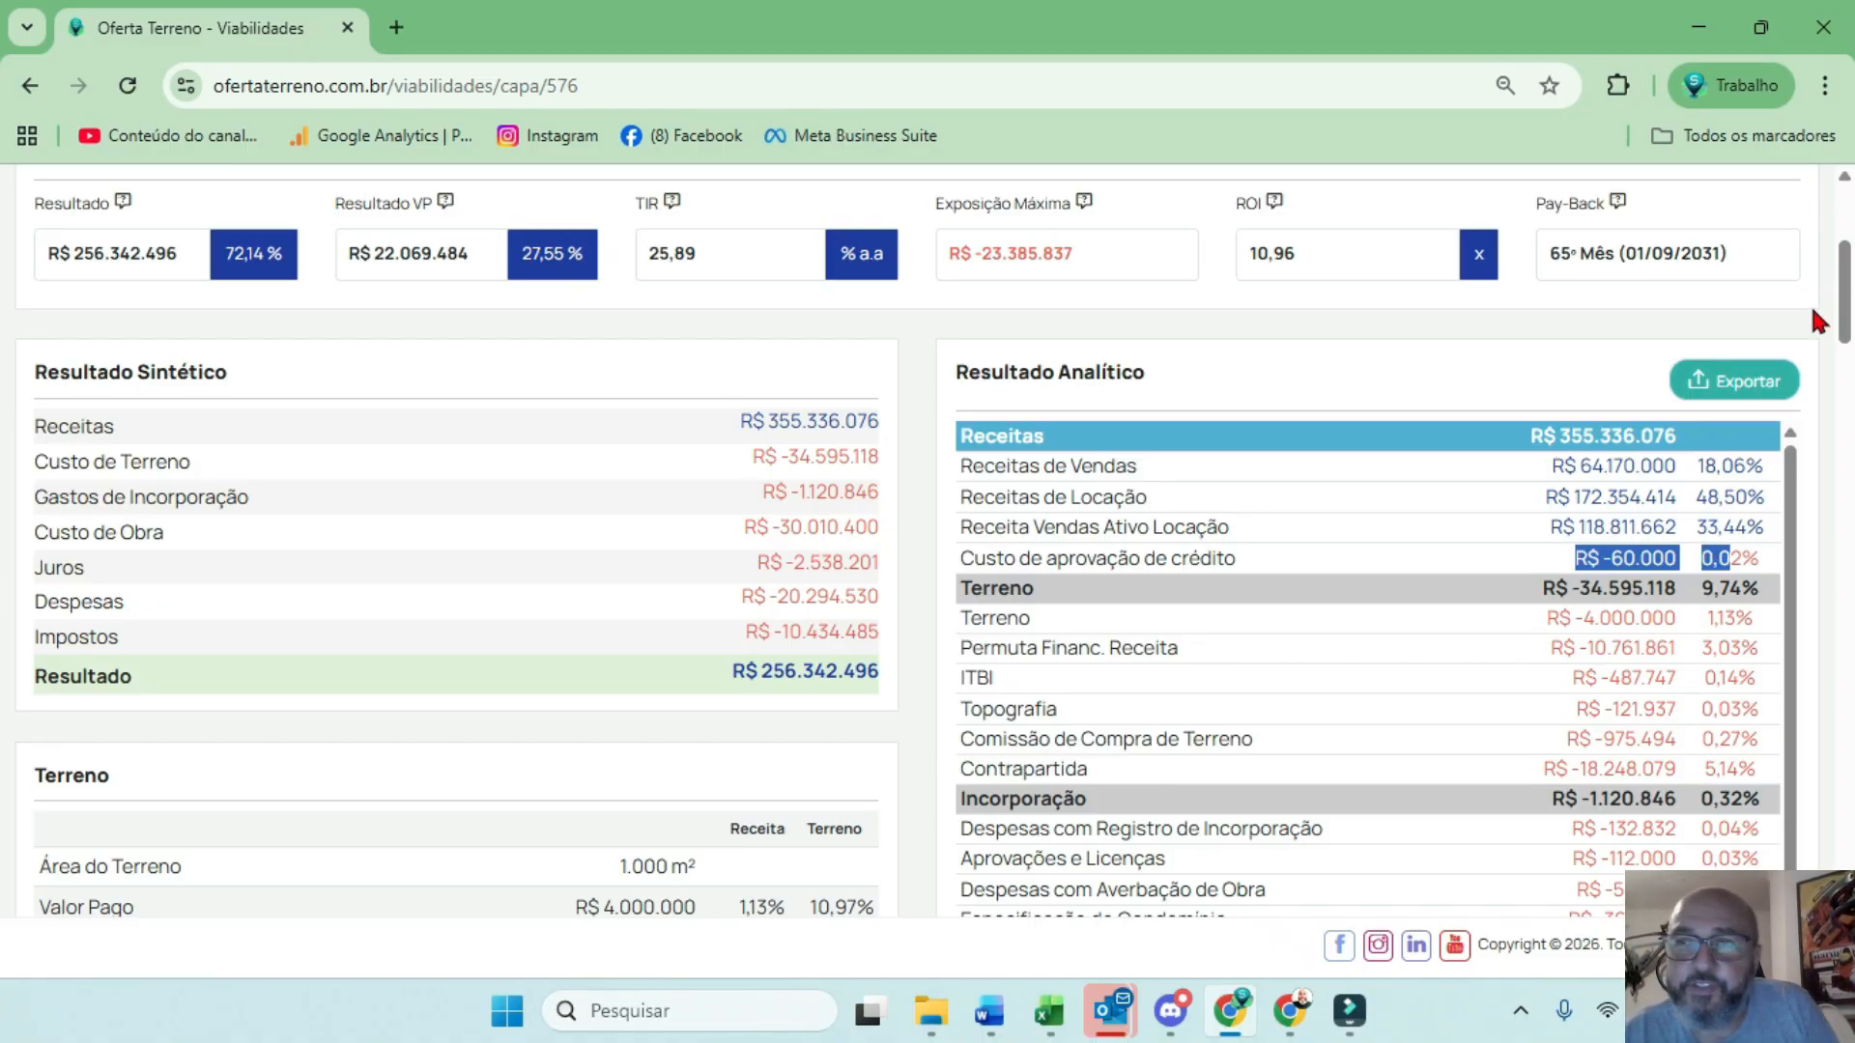
# Compare the monthly units sold with the credit approval cost column in the Fluxo Analítico por Data
pyautogui.moveTo(1841, 283); pyautogui.dragTo(1831, 855)
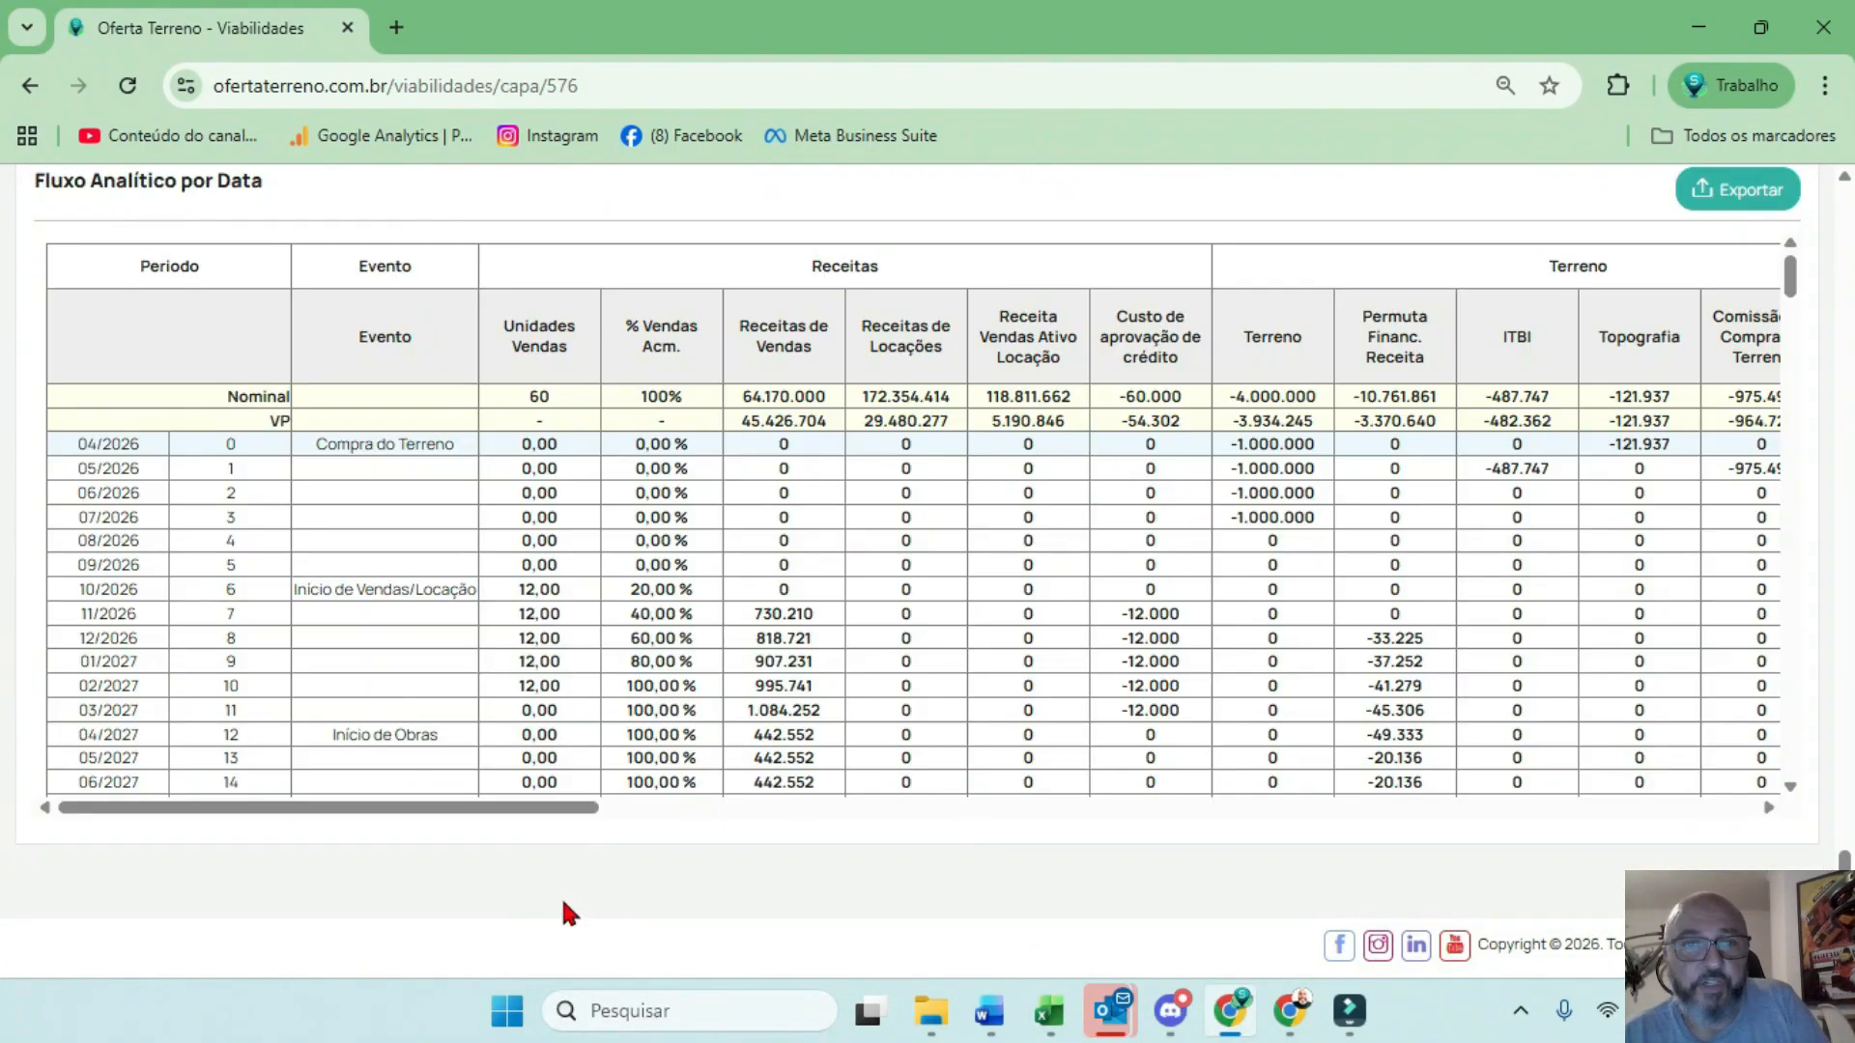
pyautogui.moveTo(557, 809); pyautogui.dragTo(1510, 821)
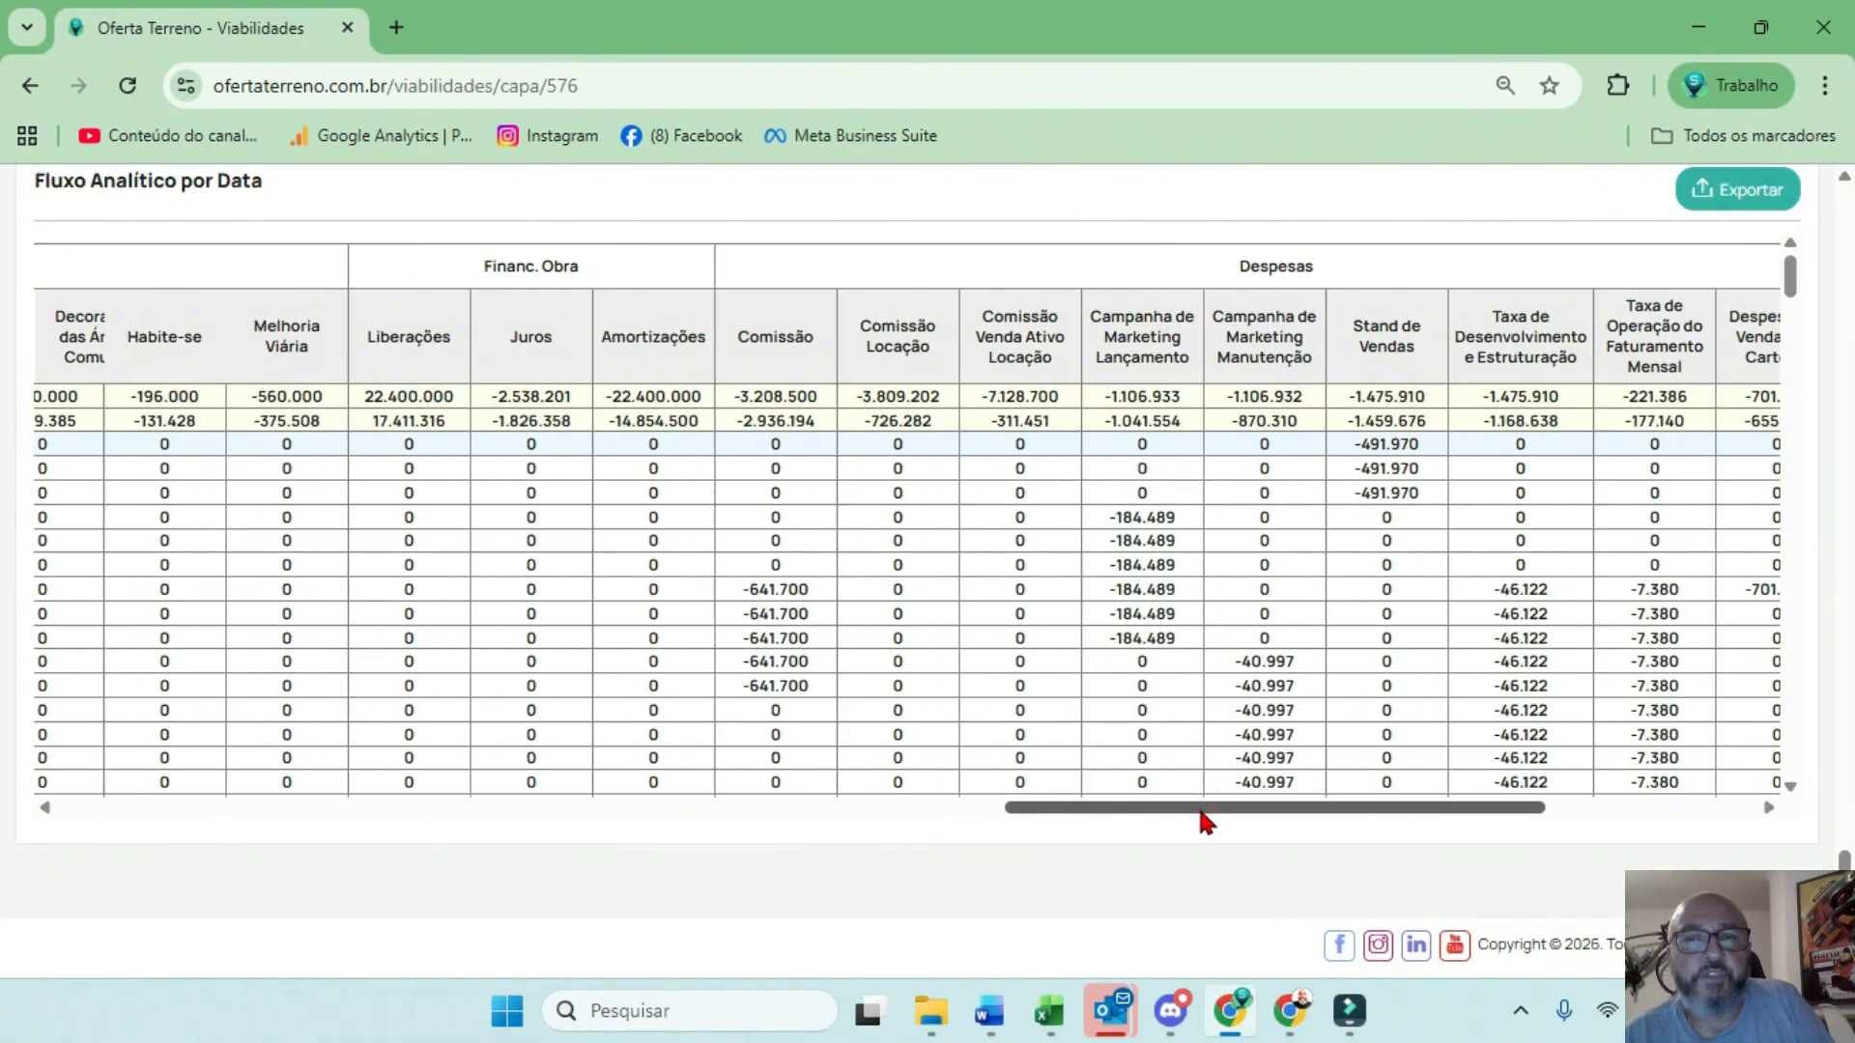
pyautogui.moveTo(1213, 810); pyautogui.dragTo(3, 813)
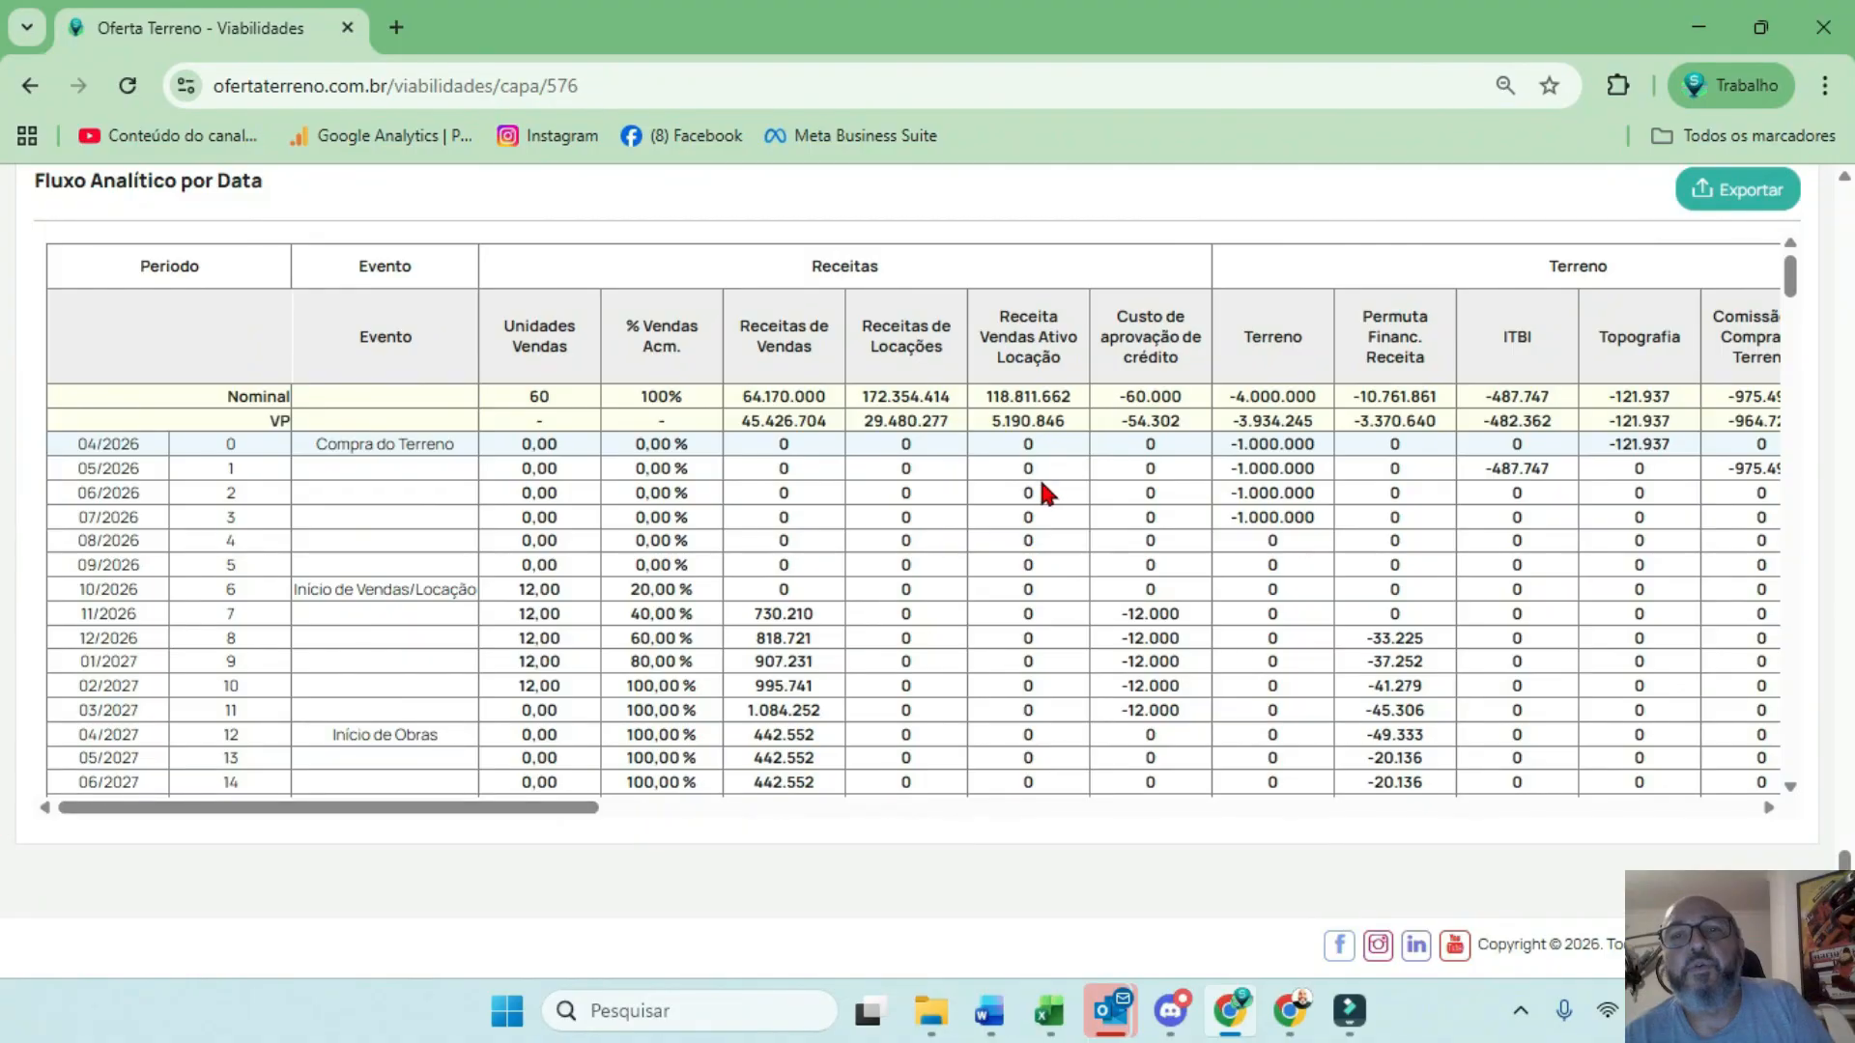
pyautogui.moveTo(1121, 422); pyautogui.dragTo(1171, 422)
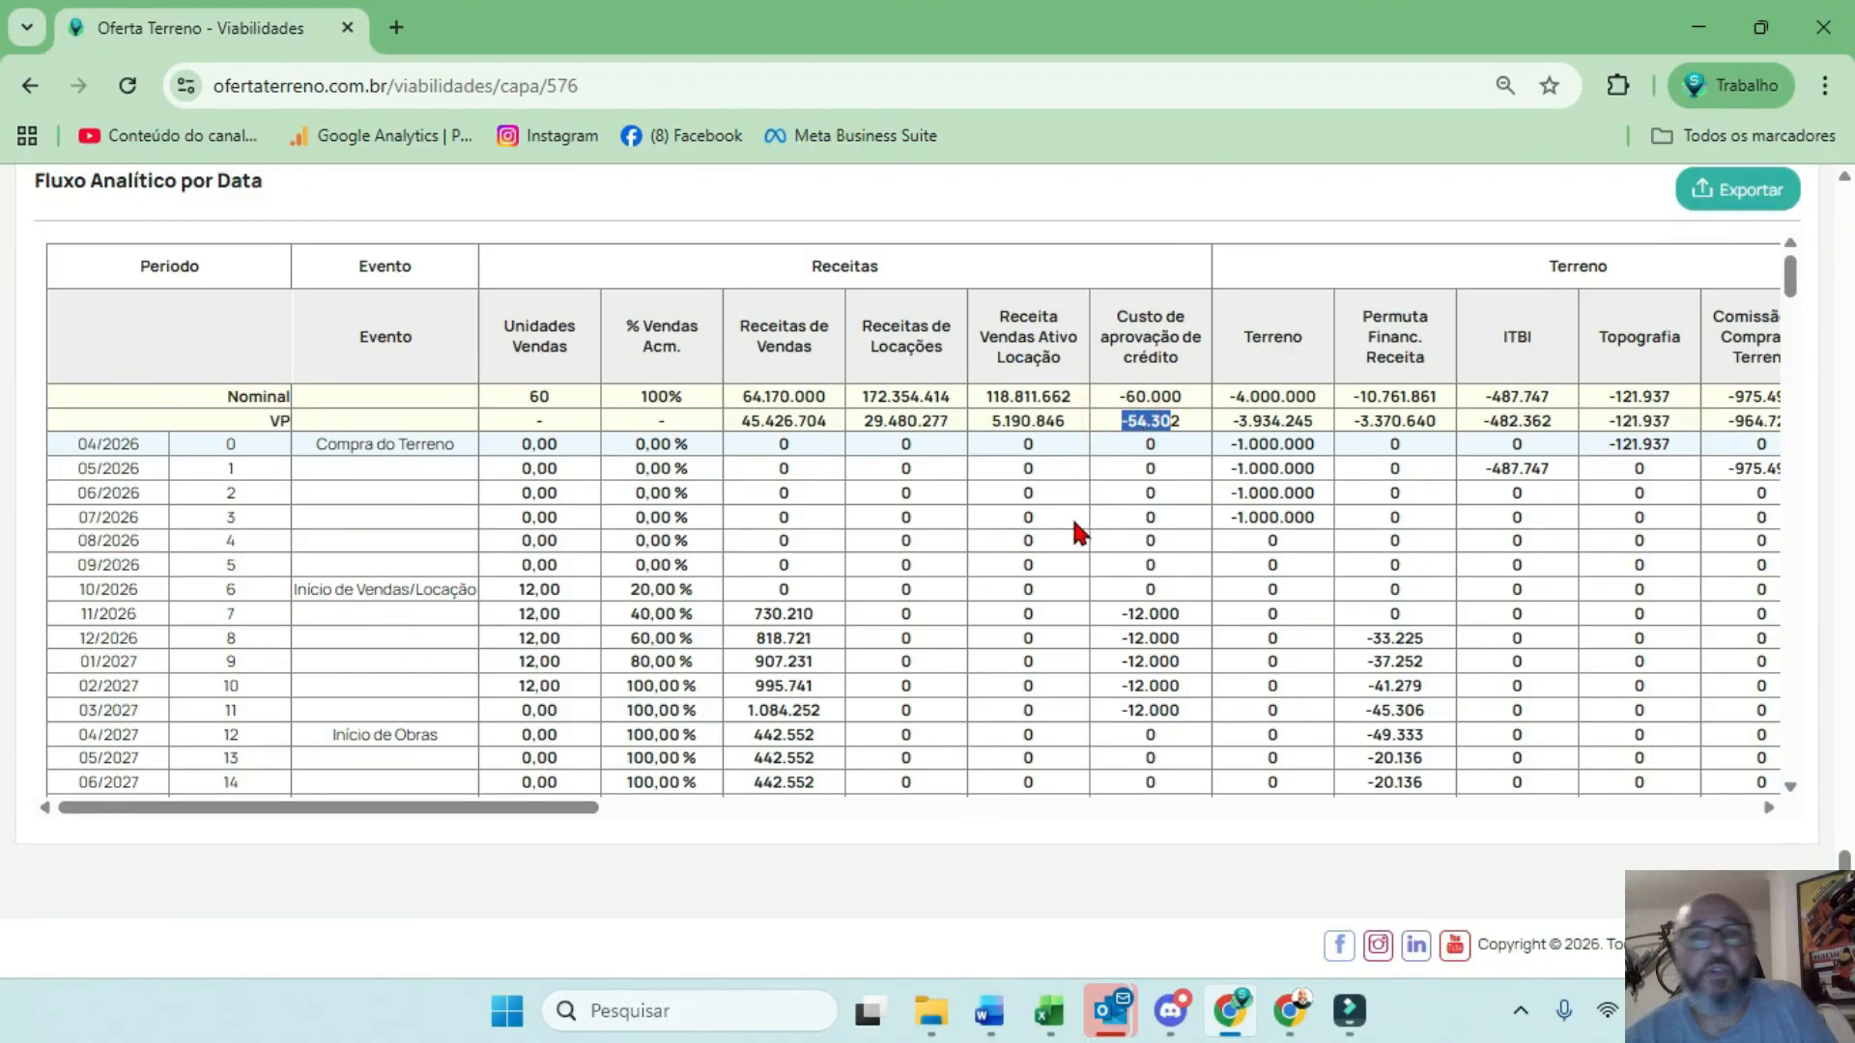
pyautogui.doubleClick(527, 590)
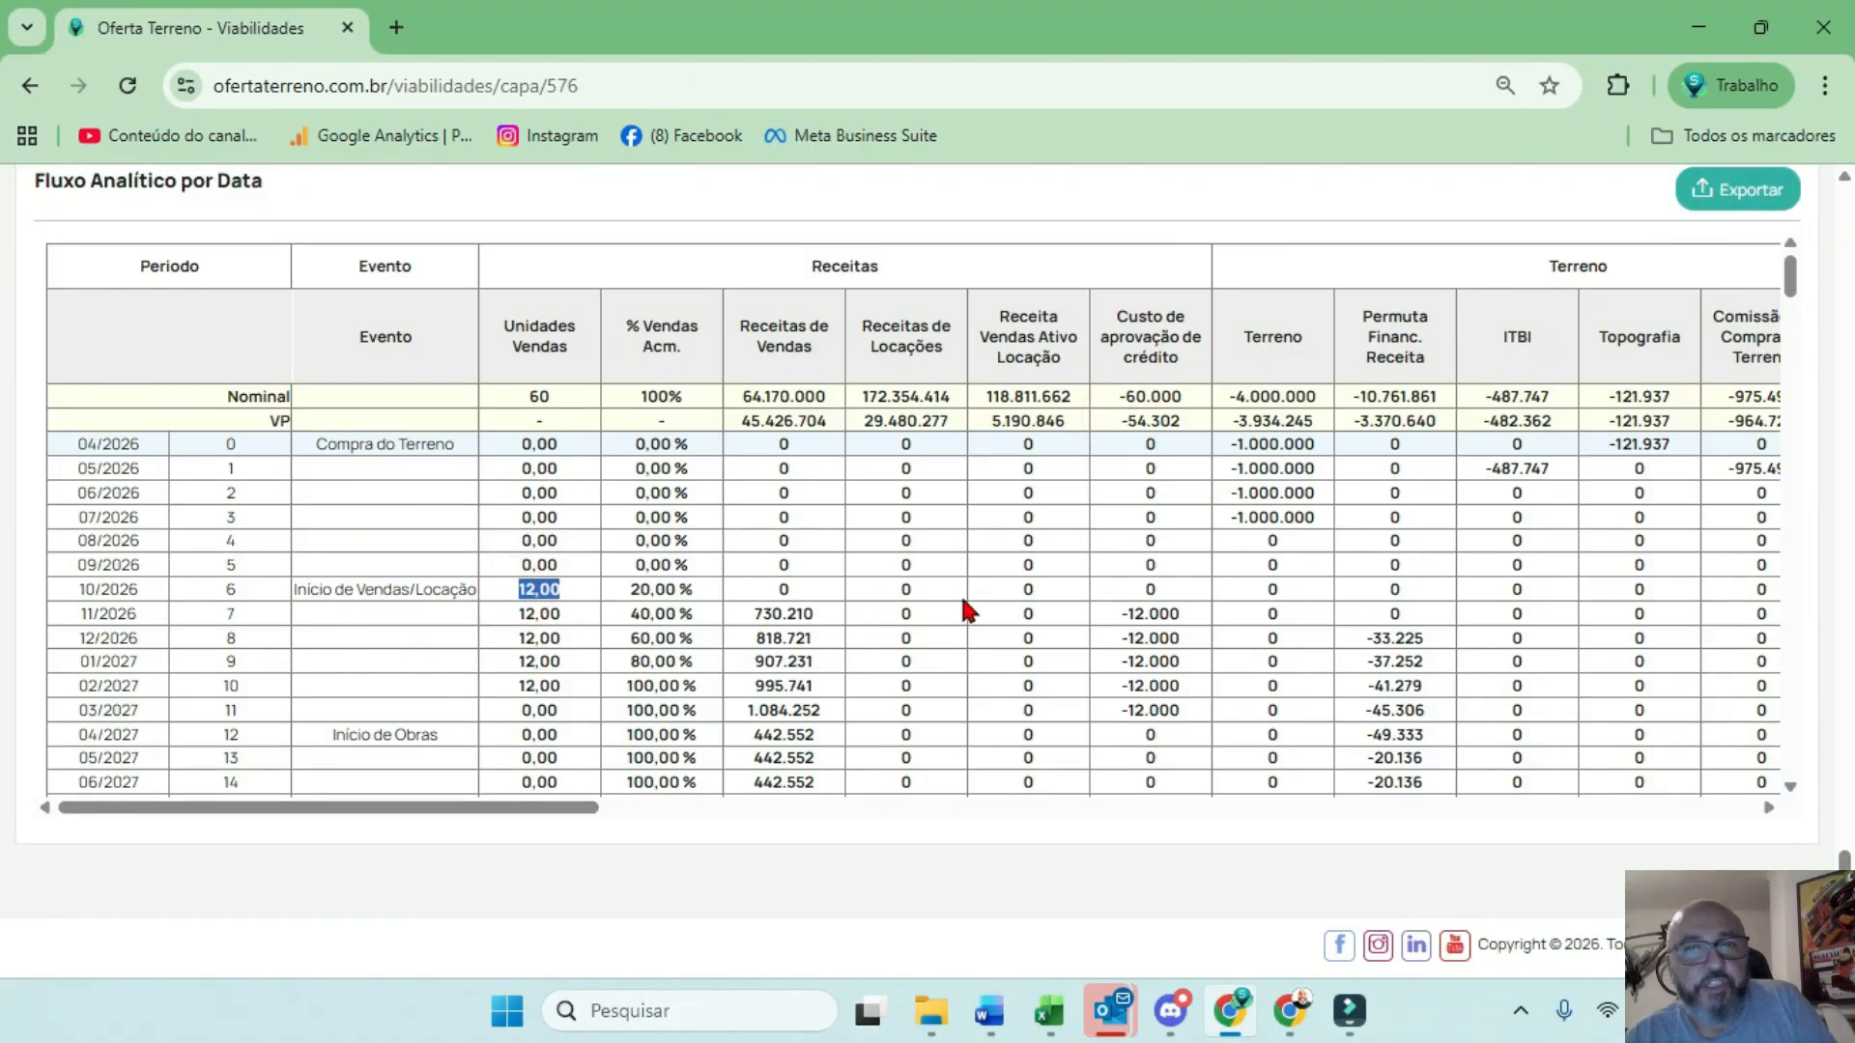
pyautogui.moveTo(527, 591); pyautogui.dragTo(1181, 614)
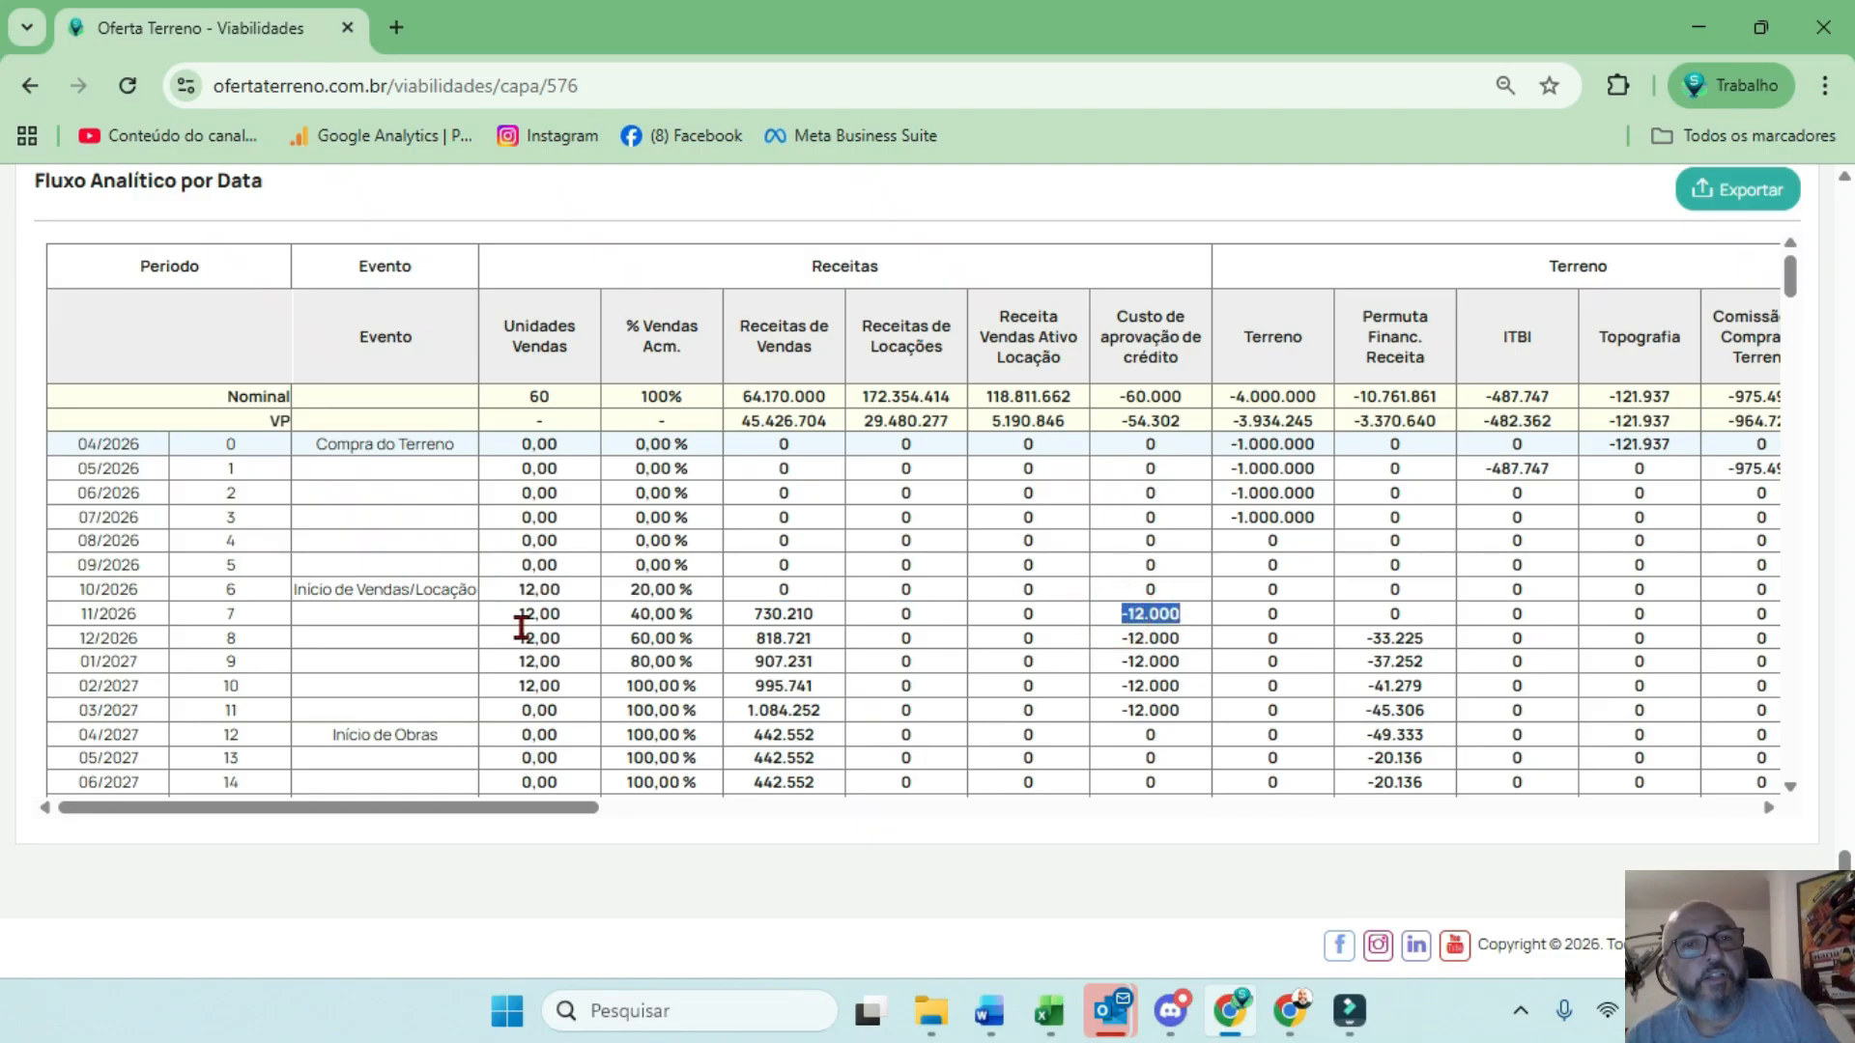
pyautogui.doubleClick(1116, 640)
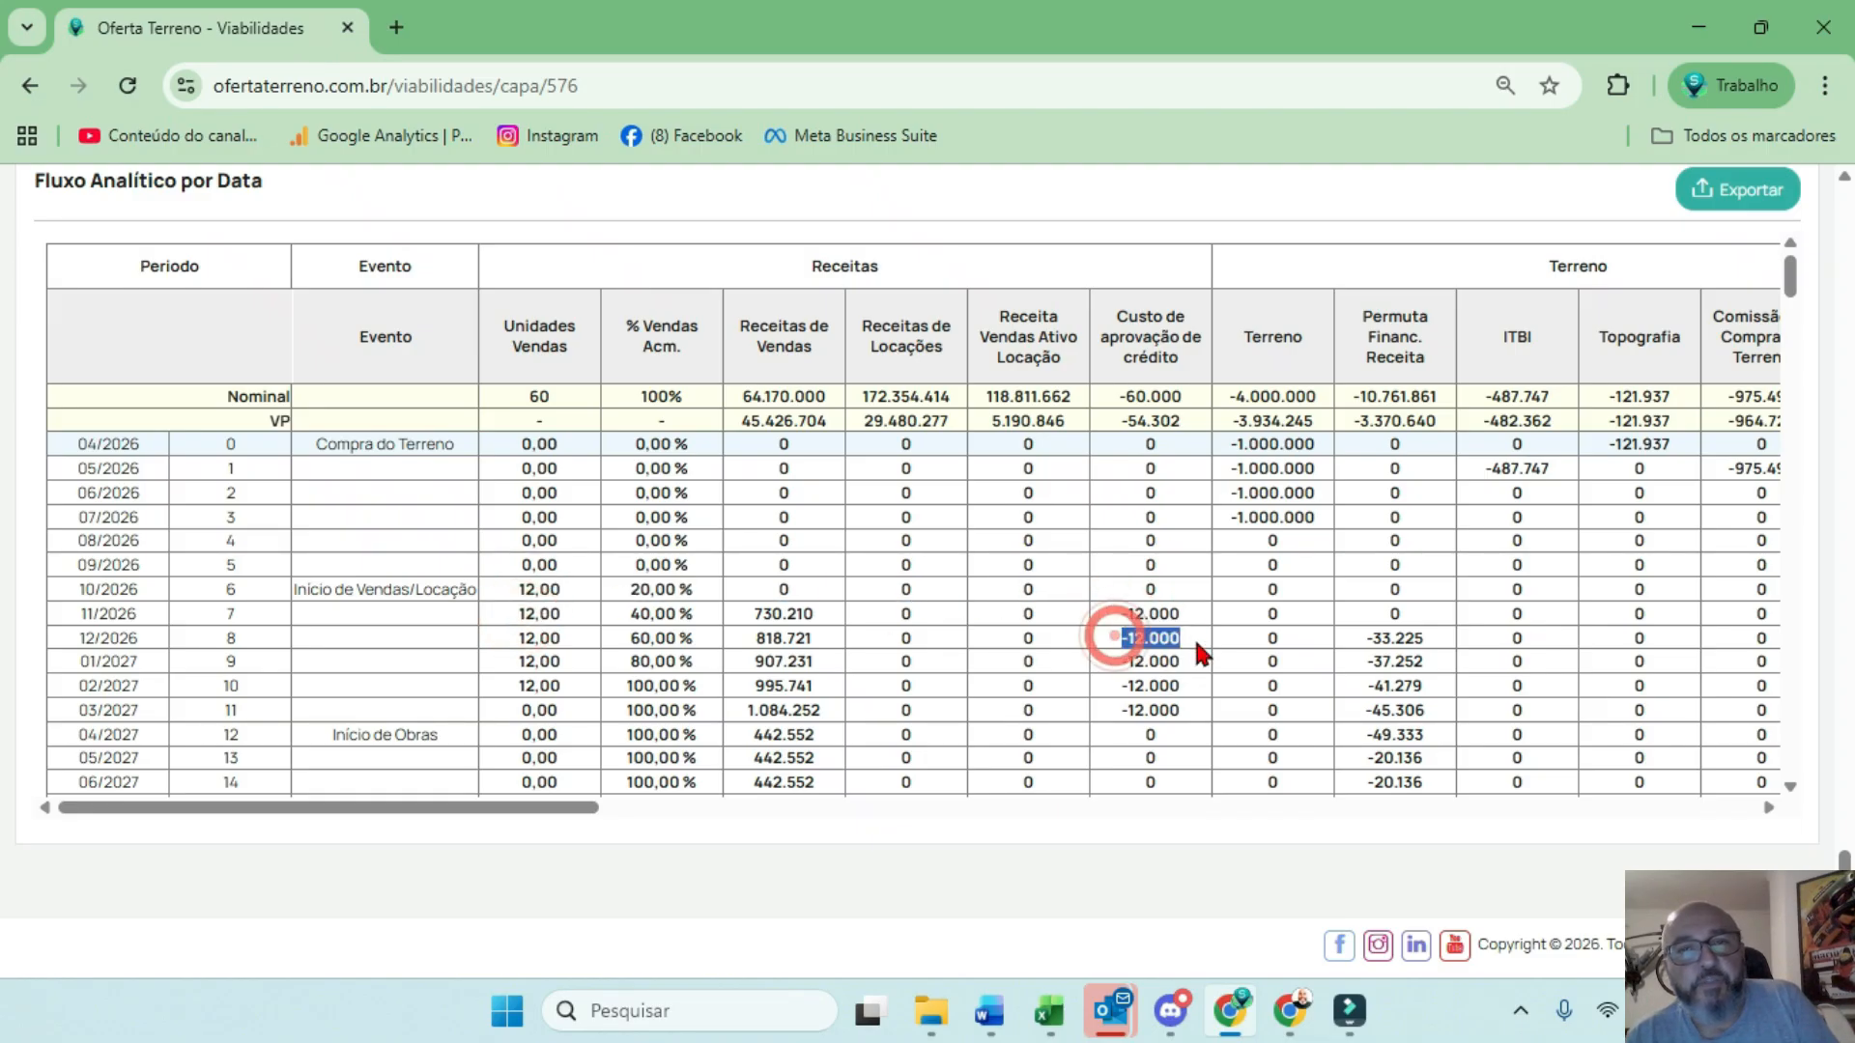
# Return to the study's Periódicos Programados and open the Custo de aprovação de crédito item for editing
pyautogui.scroll(20, 1043, 637)
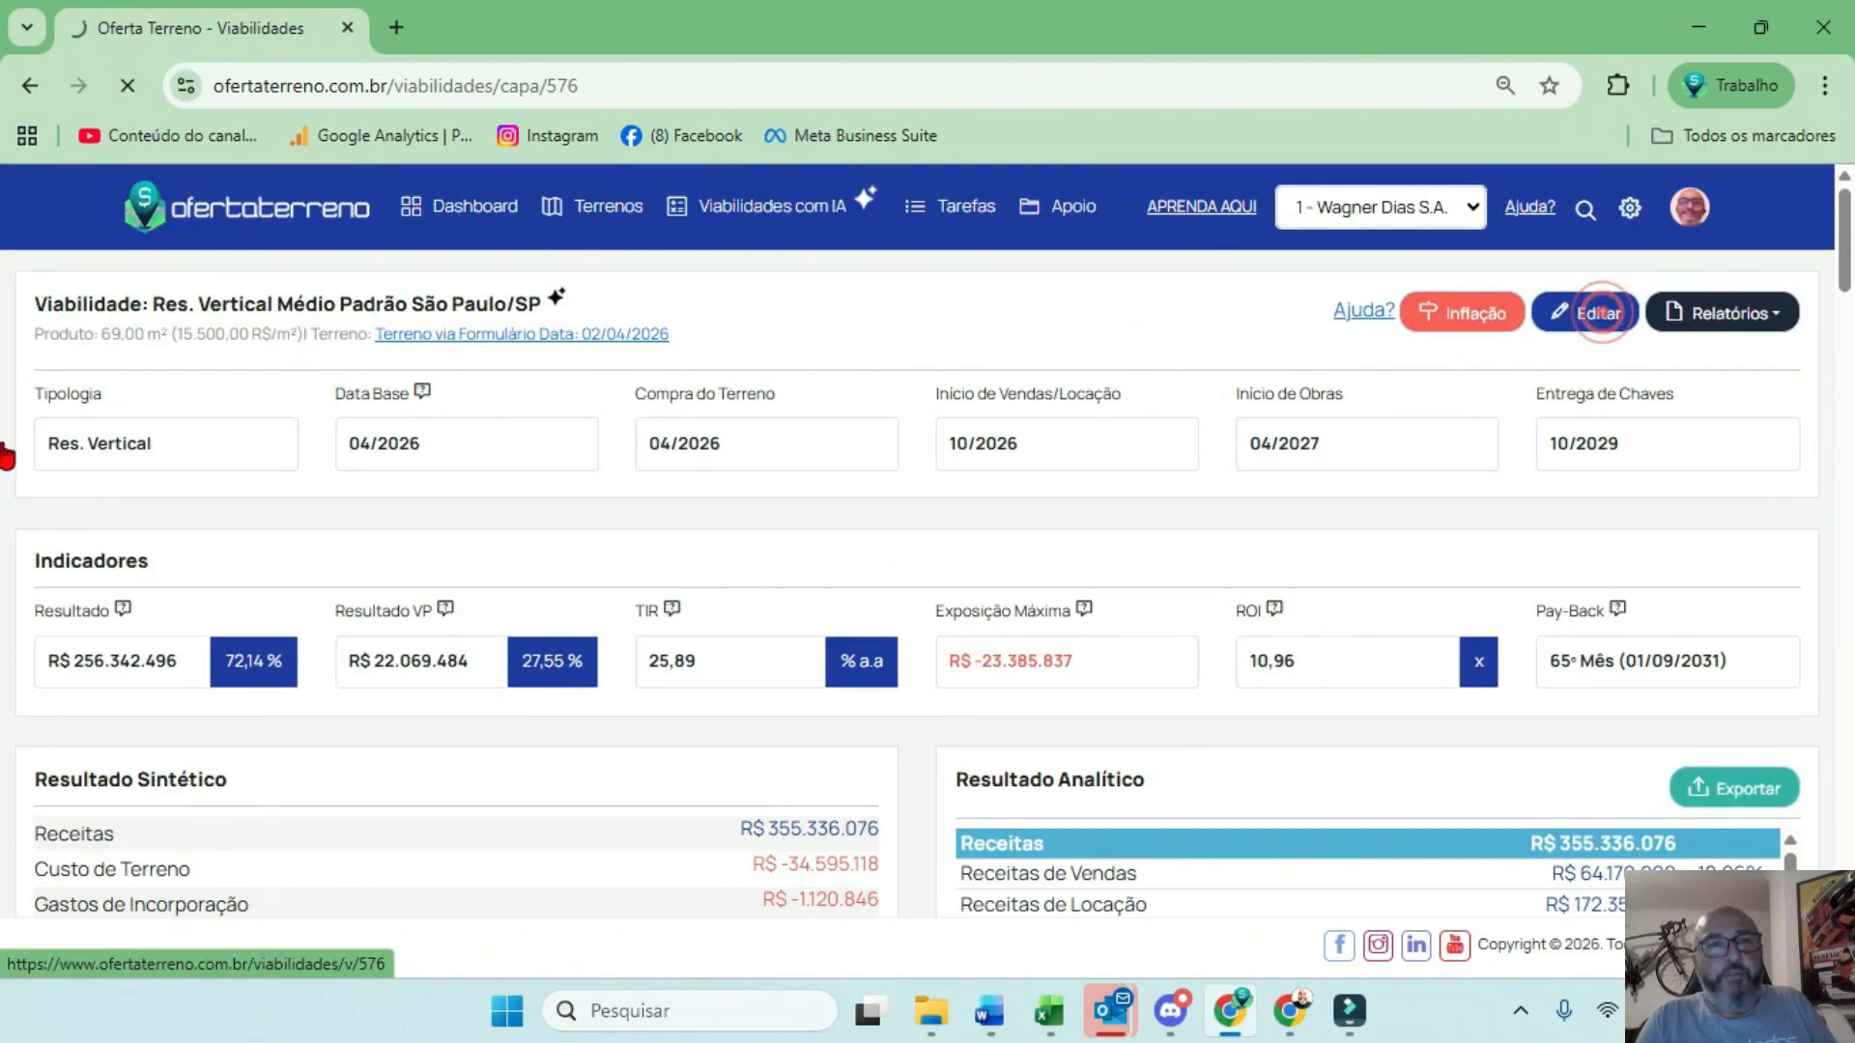
pyautogui.click(1559, 328)
pyautogui.click(64, 559)
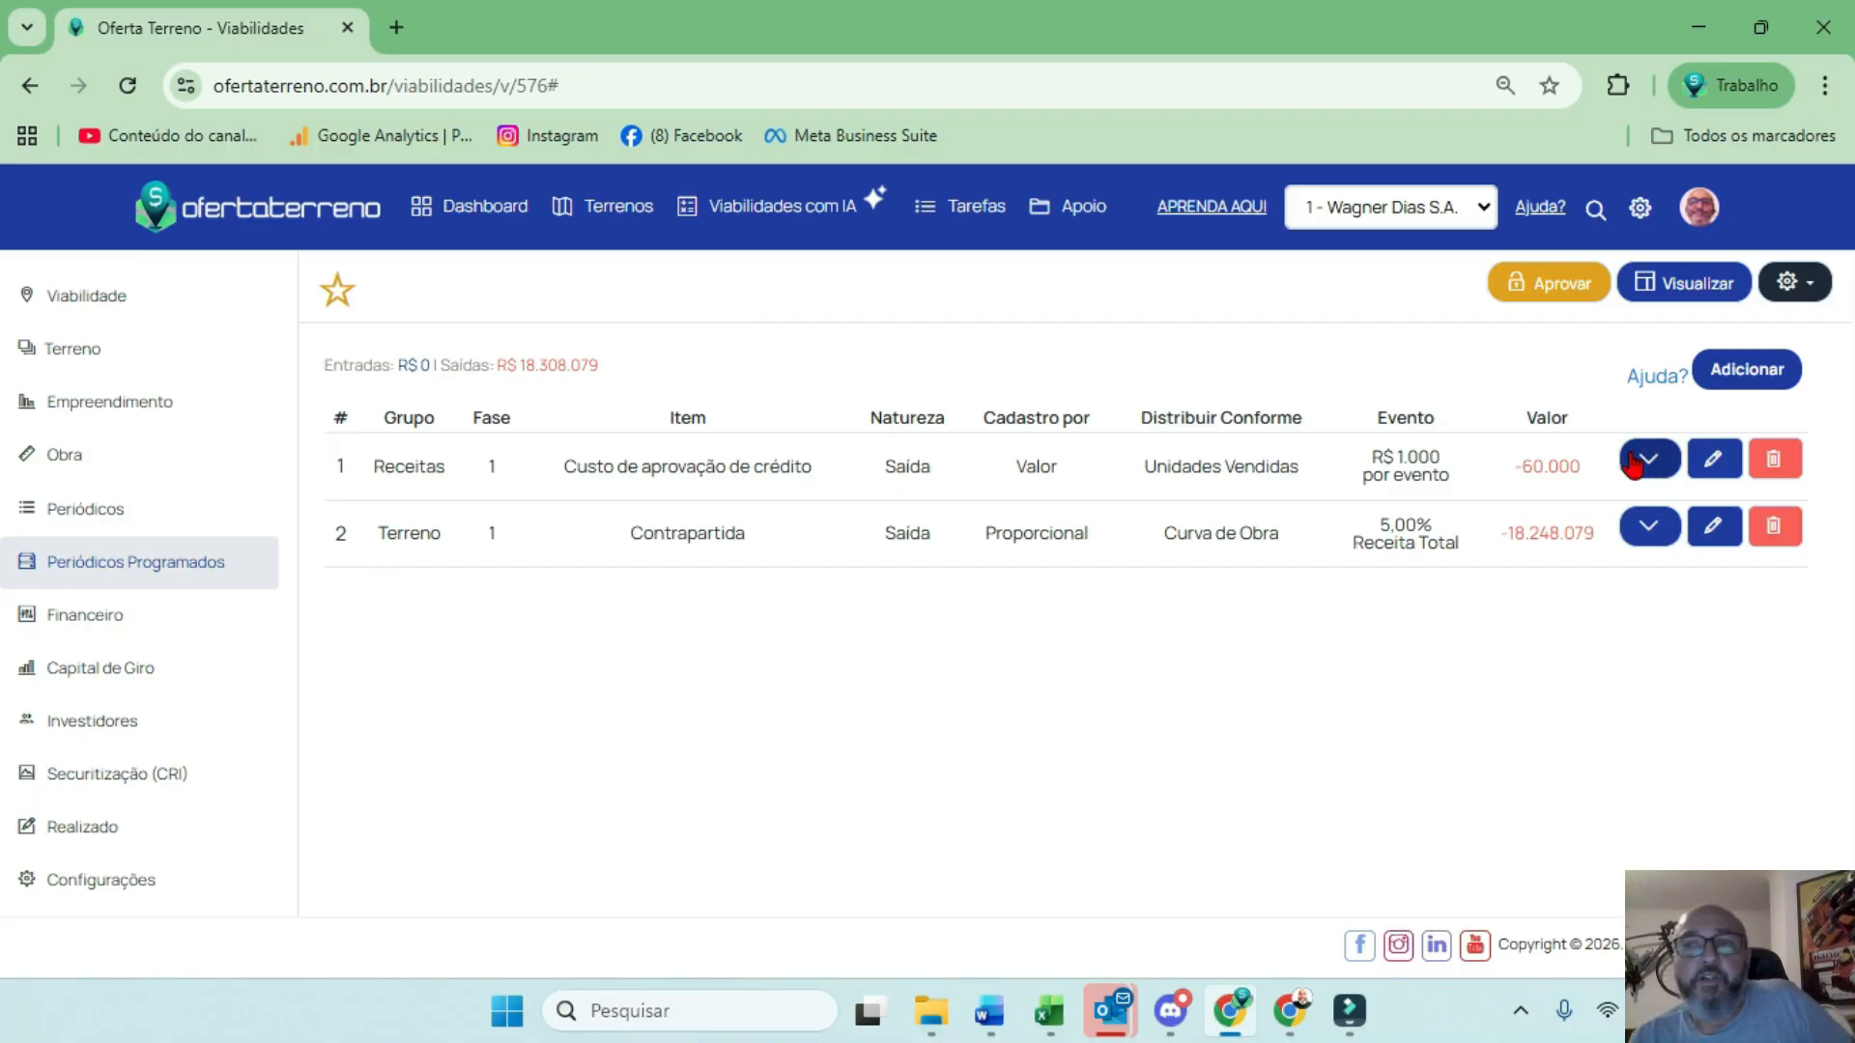
pyautogui.click(1713, 459)
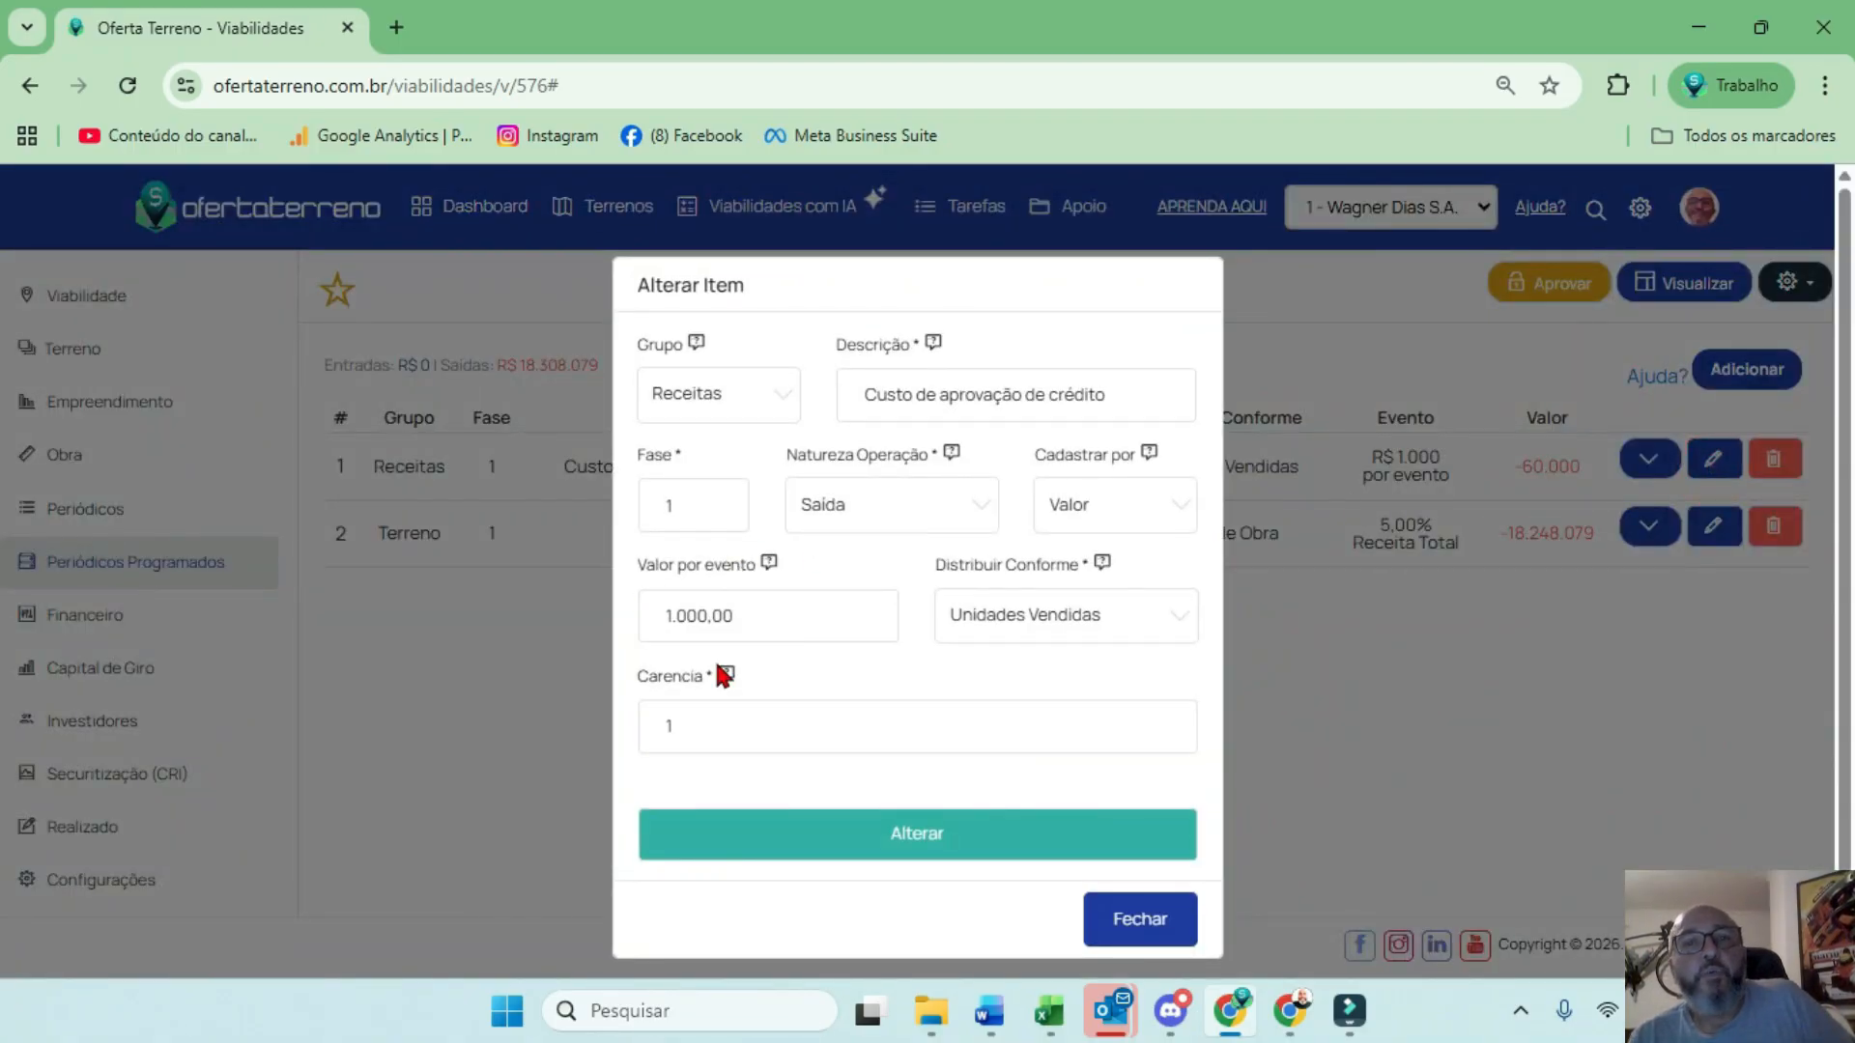
pyautogui.click(759, 618)
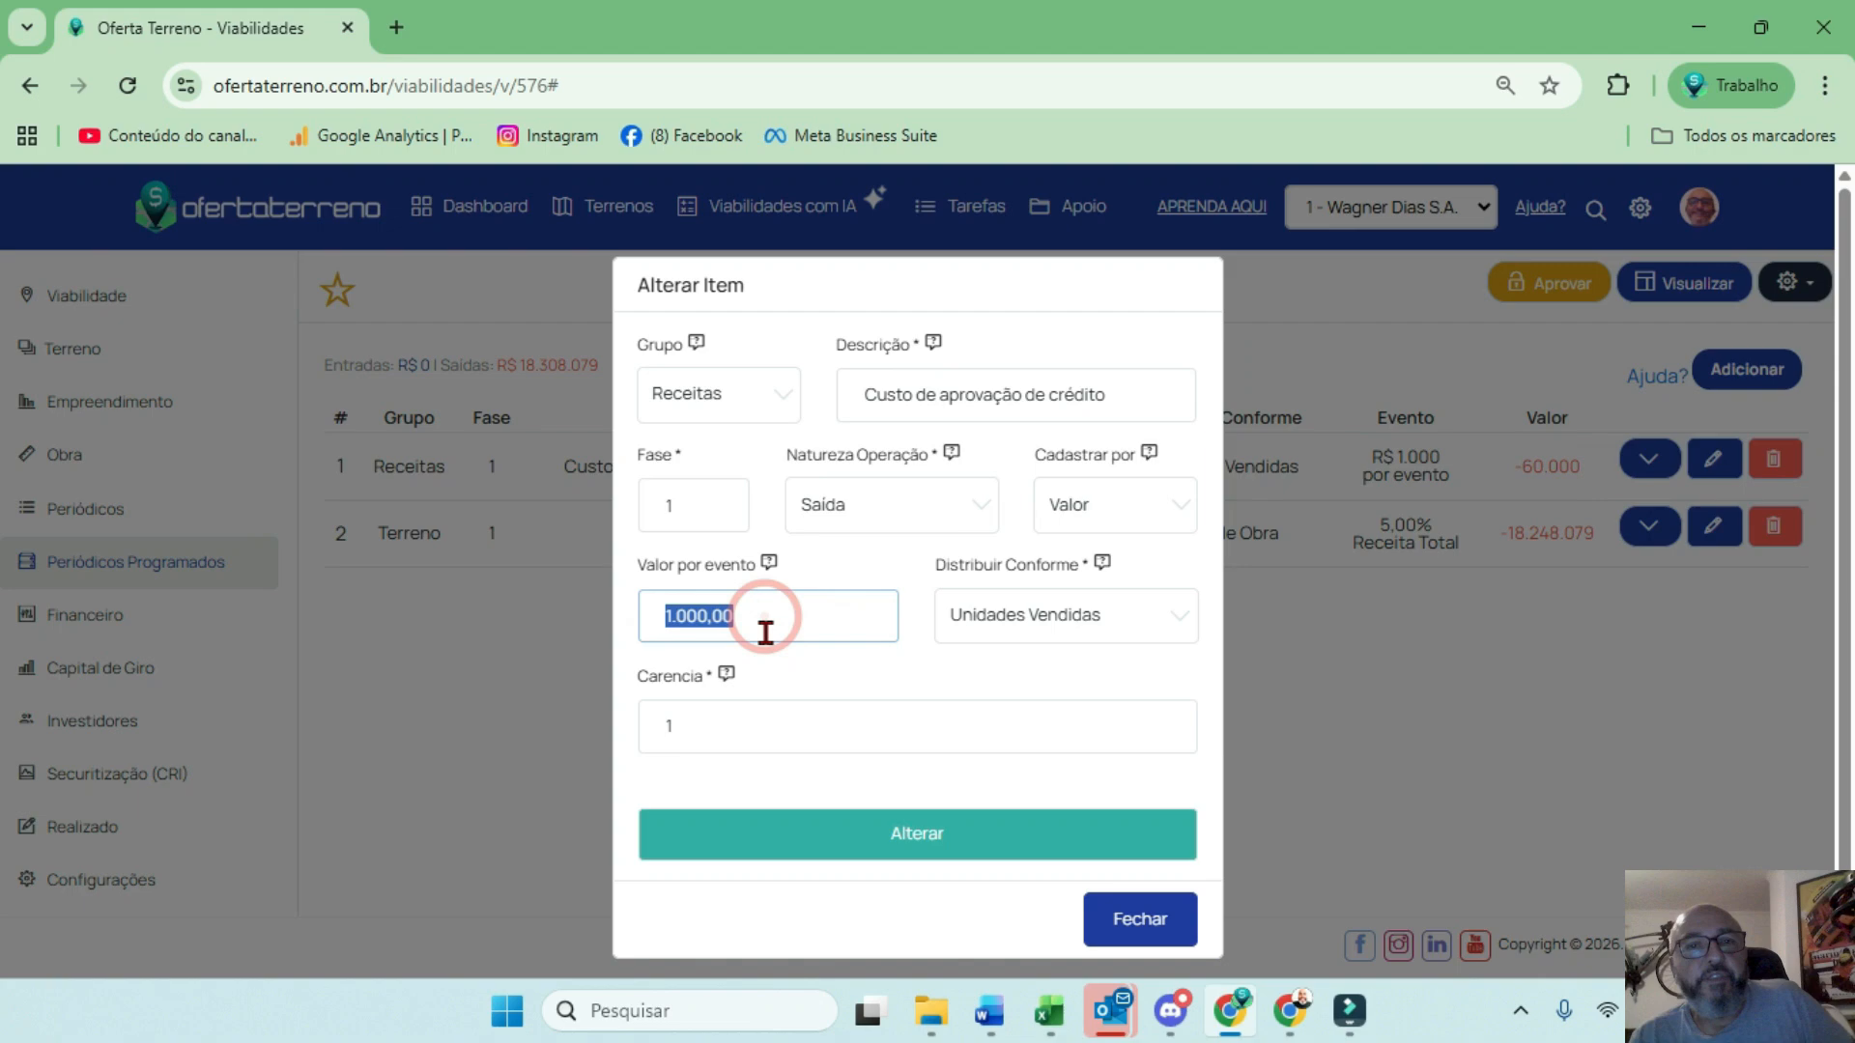
# Change the item to Proporcional with VGV as Conta Destino Cálculo and 1,00 as % da Conta, and save it
pyautogui.click(1118, 501)
pyautogui.click(1111, 581)
pyautogui.click(1075, 630)
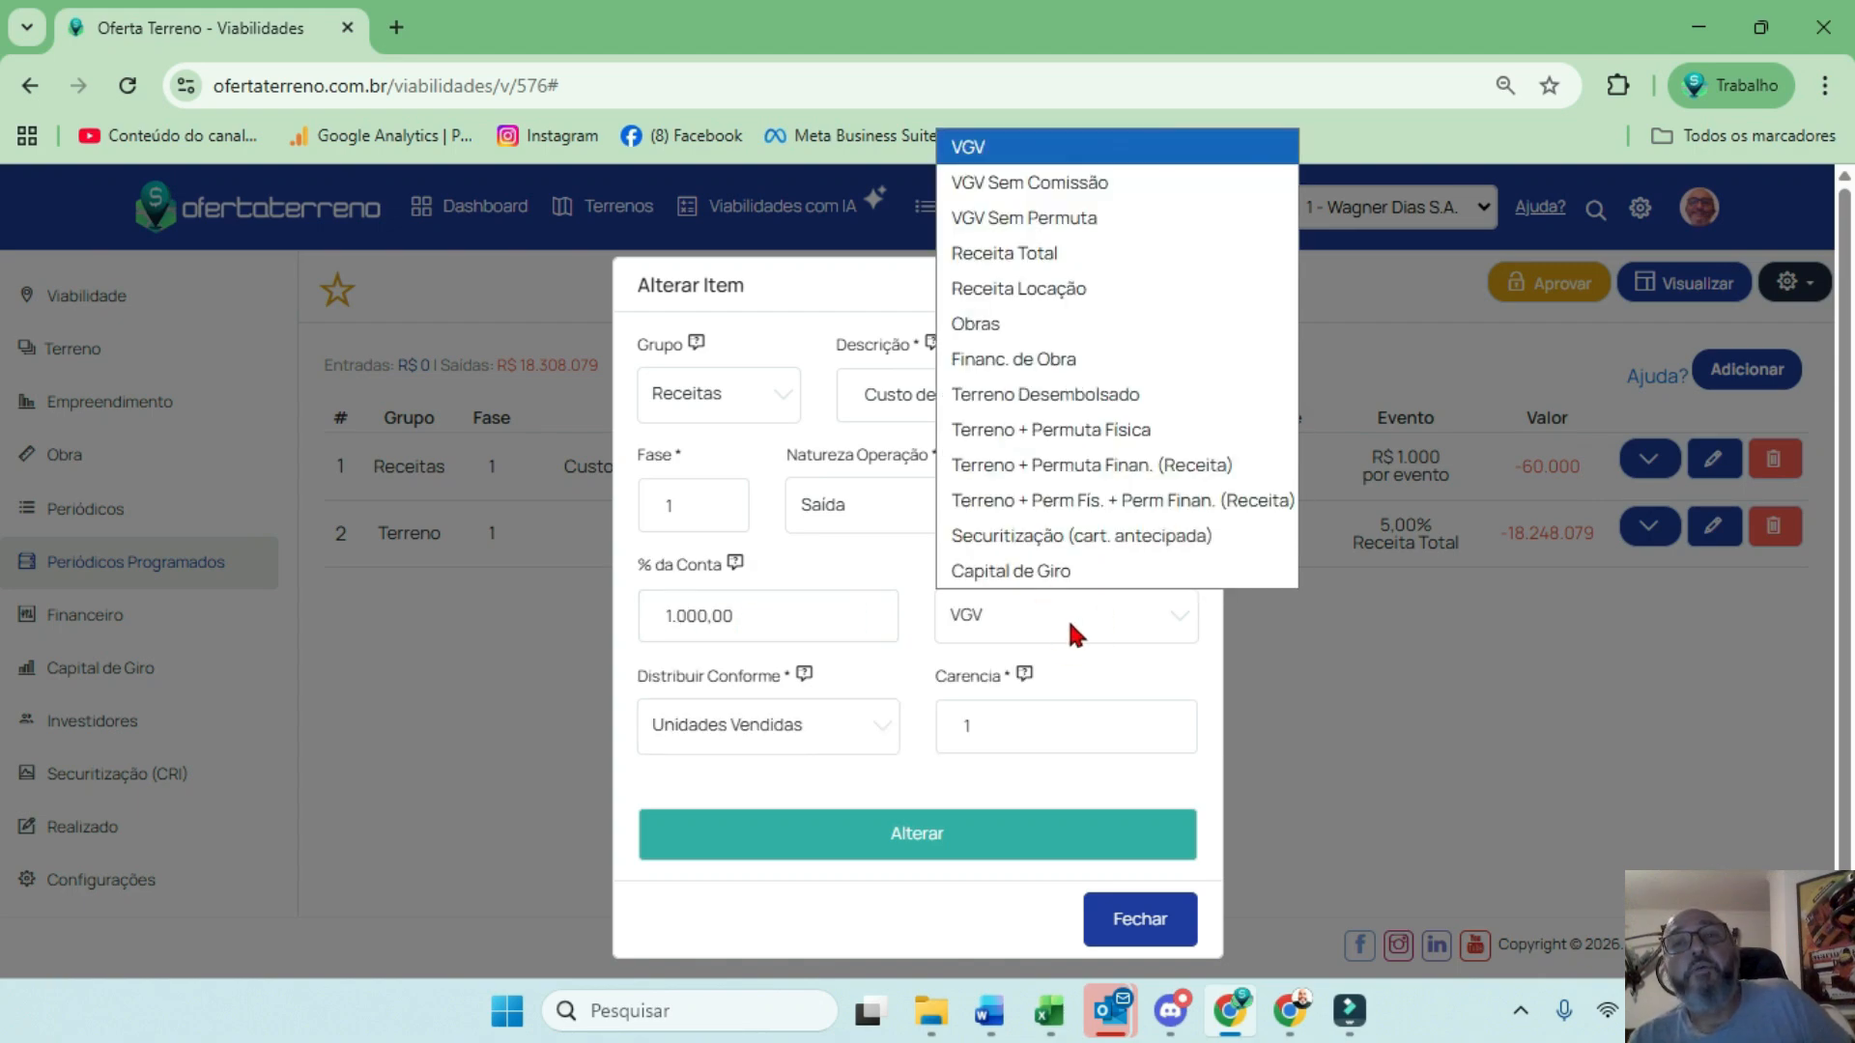
pyautogui.click(1056, 155)
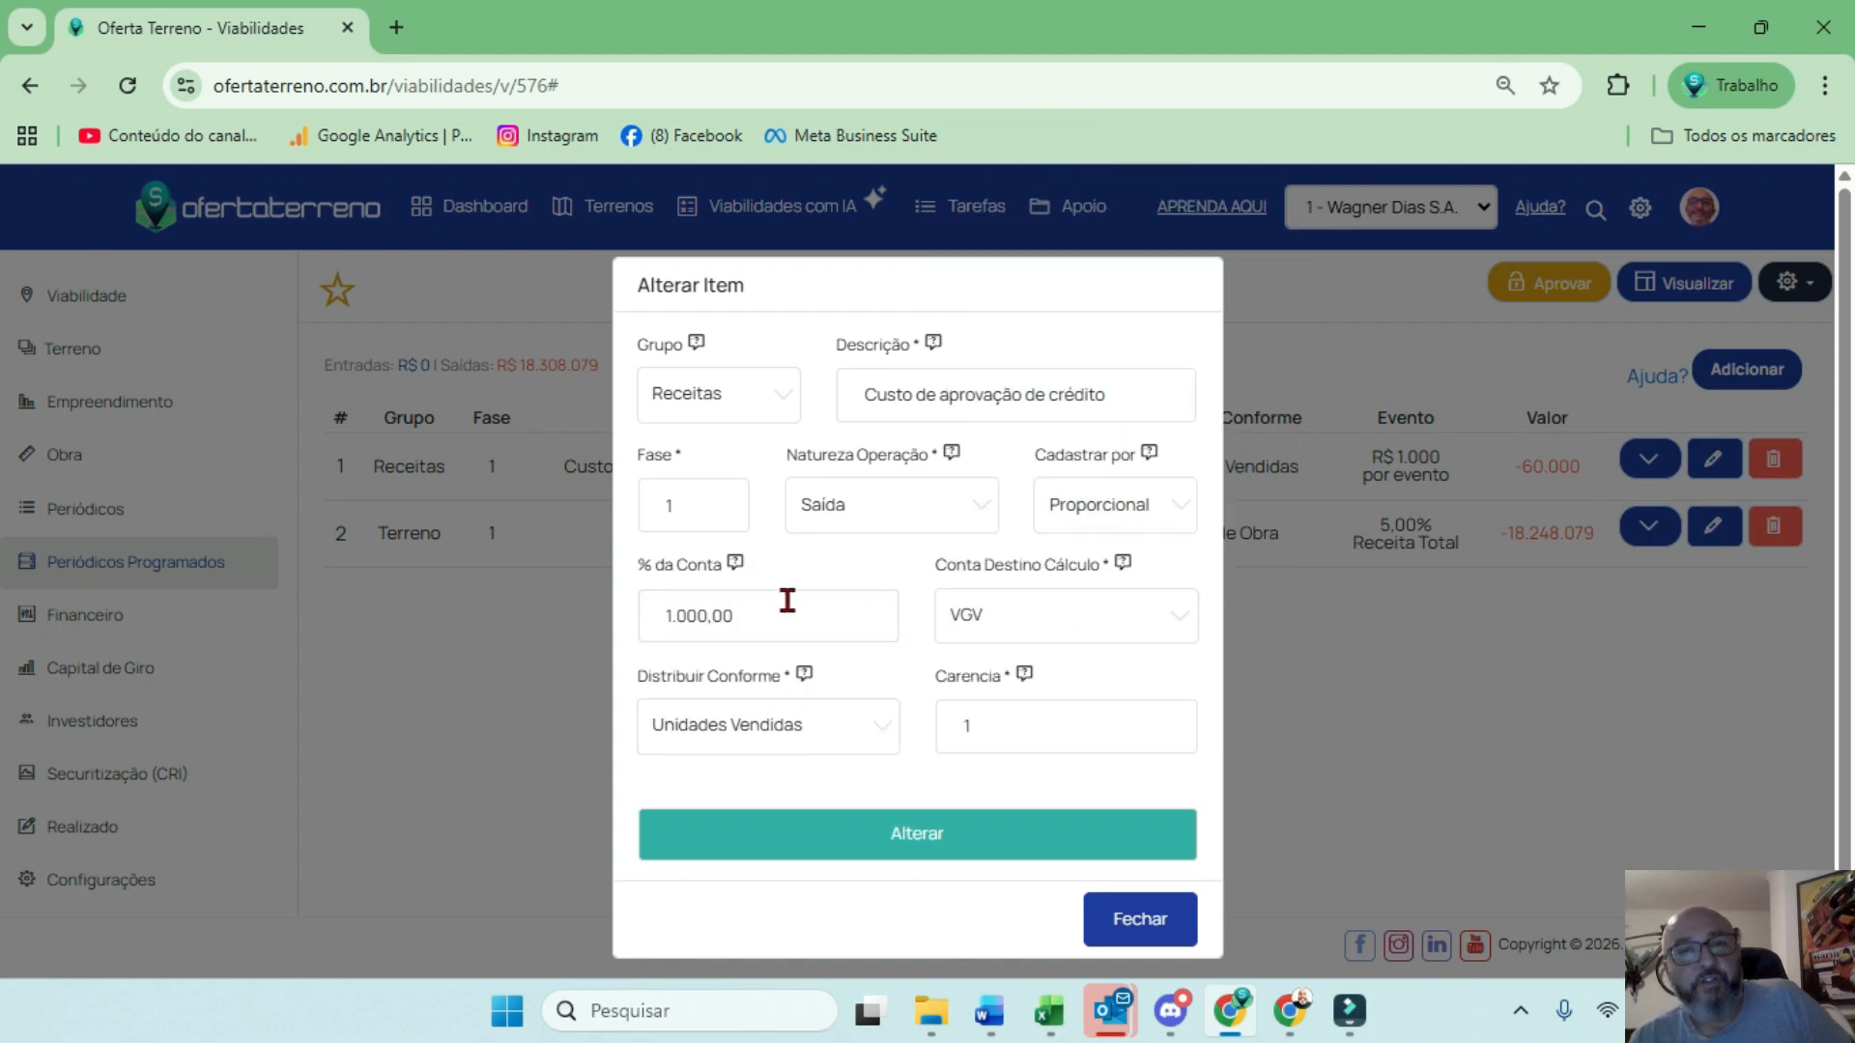
pyautogui.doubleClick(784, 609)
pyautogui.write('1')
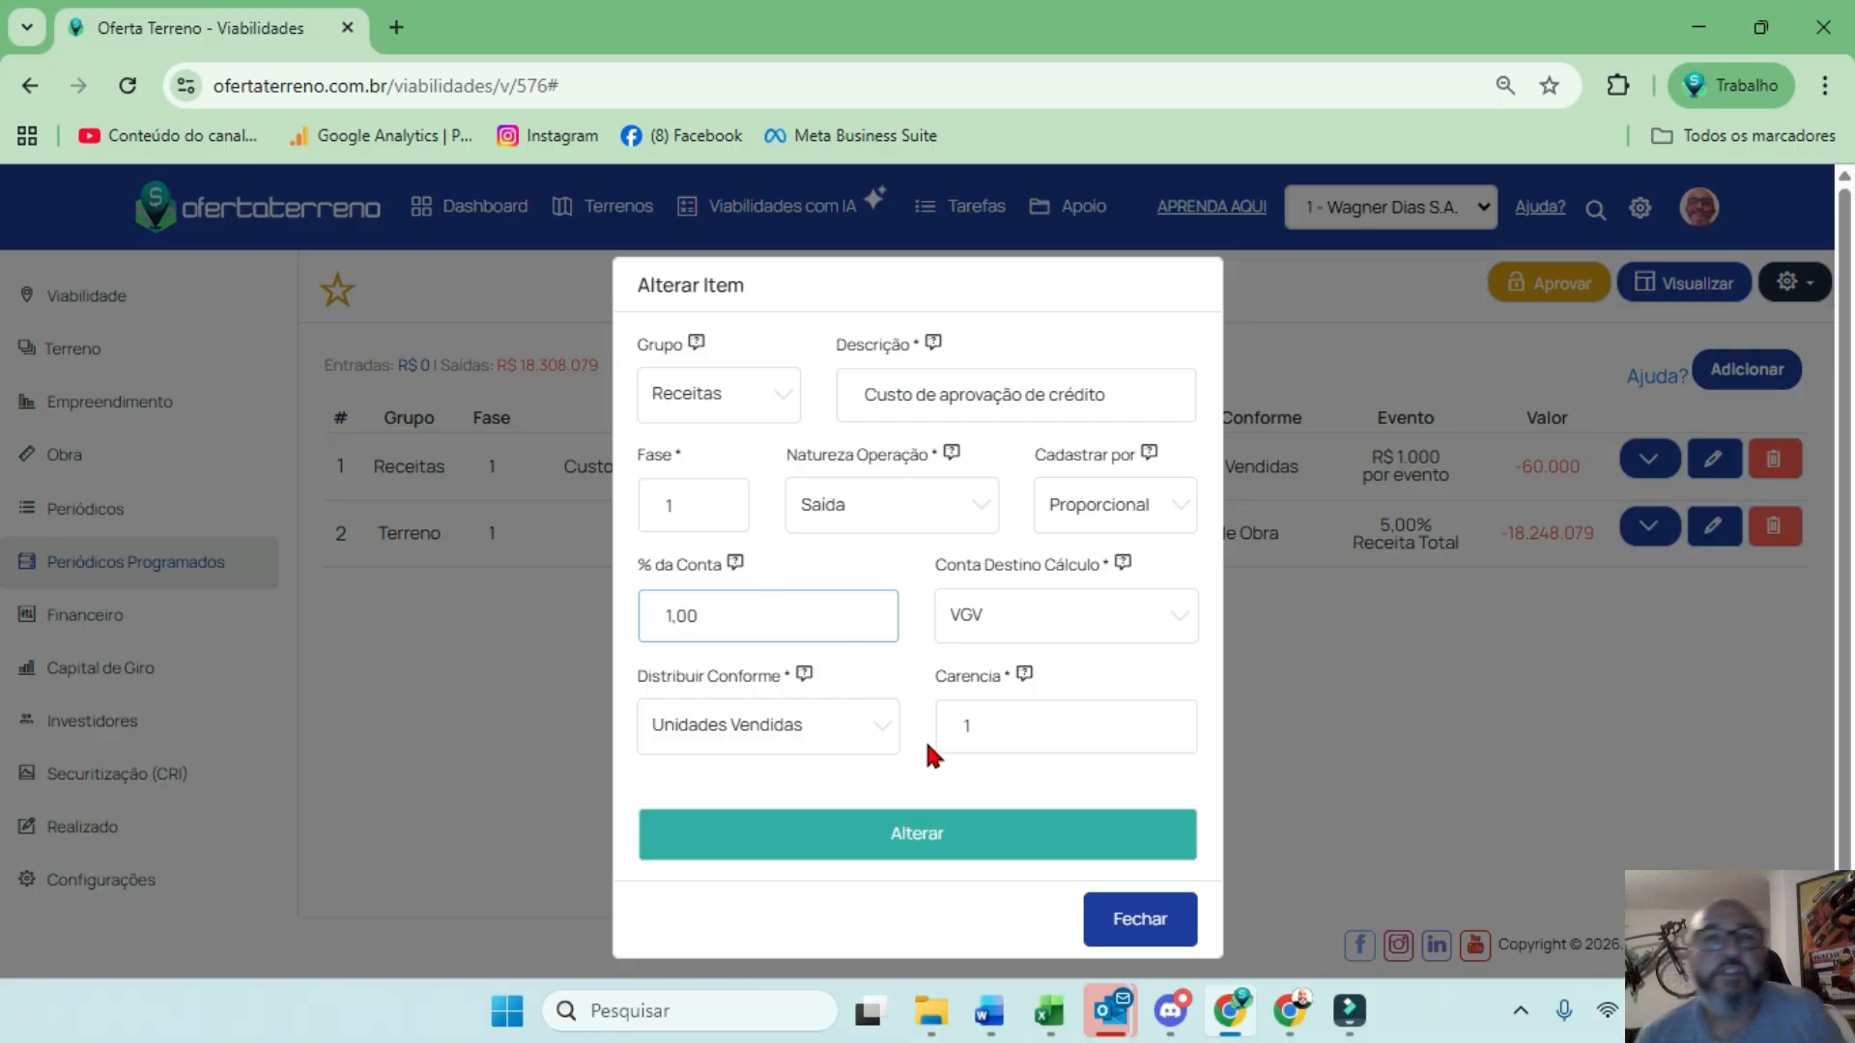
pyautogui.click(933, 852)
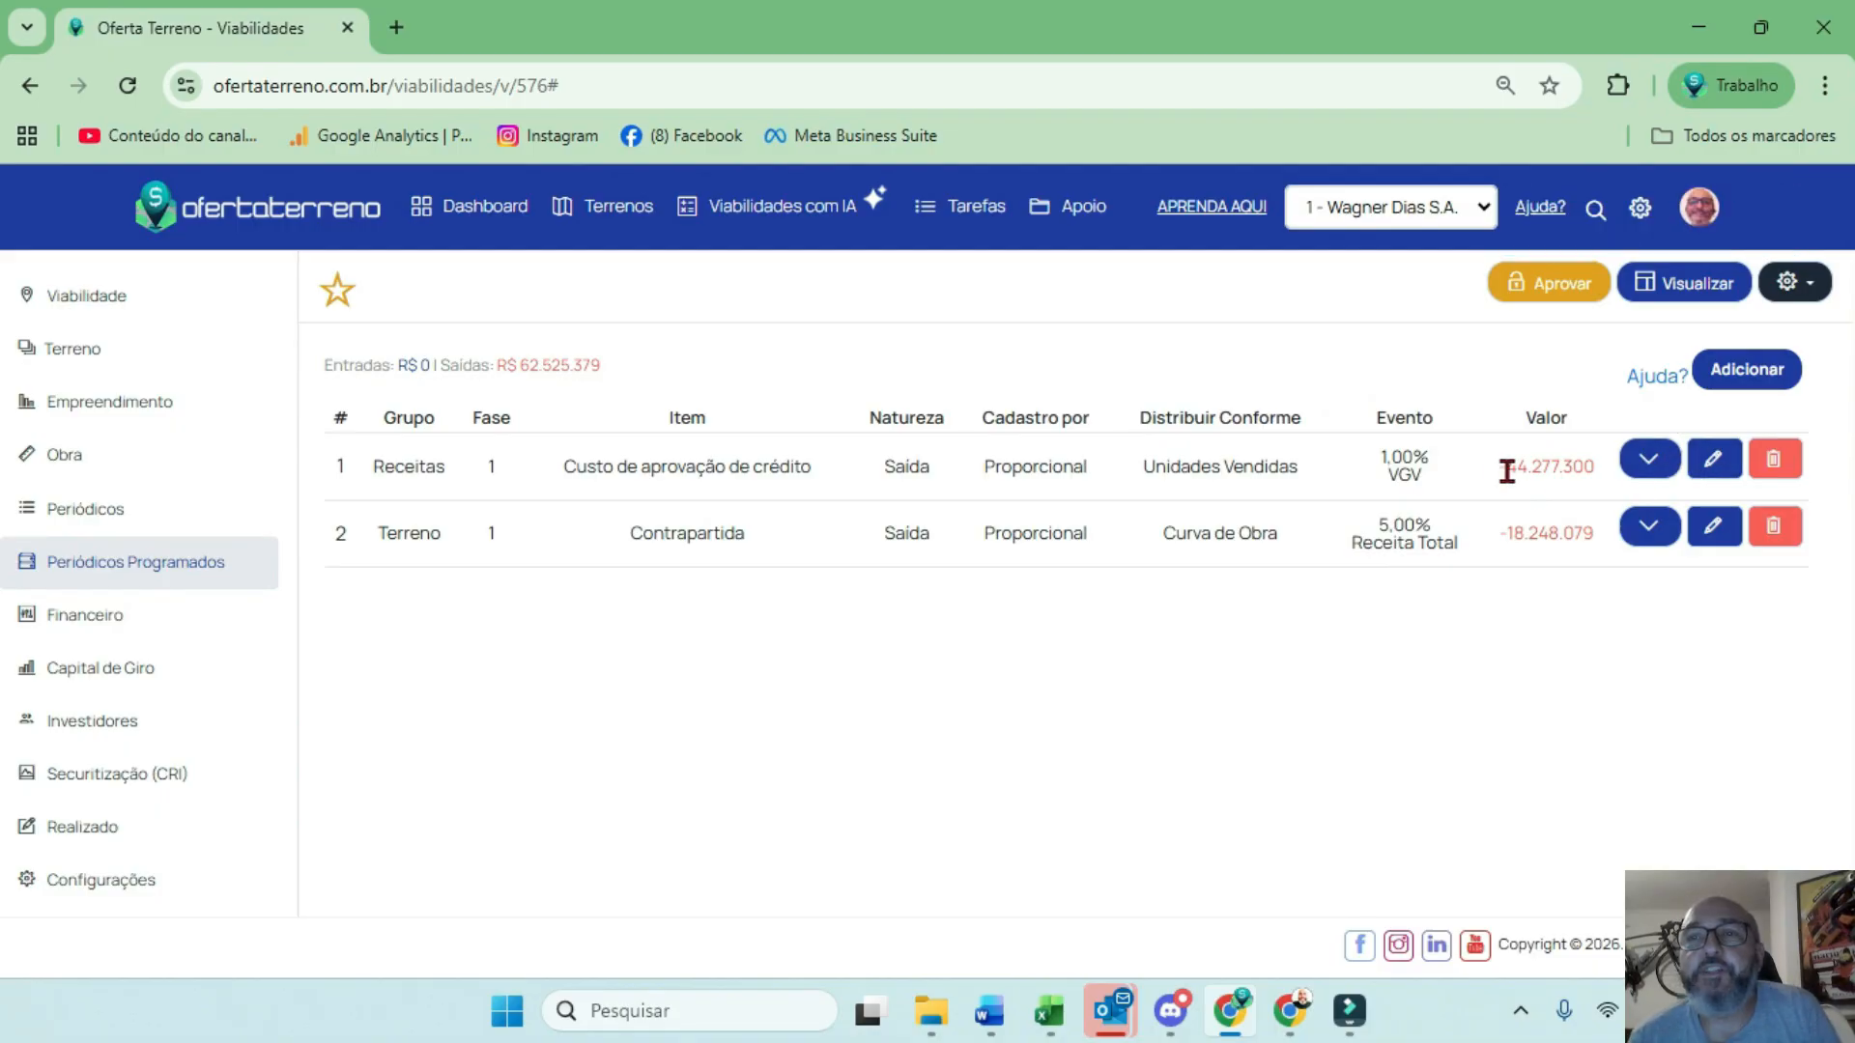
# Check the credit approval item's calculated value against the results and the Empreendimento VGV in the study's overview
pyautogui.click(1649, 460)
pyautogui.moveTo(1493, 463); pyautogui.dragTo(1600, 465)
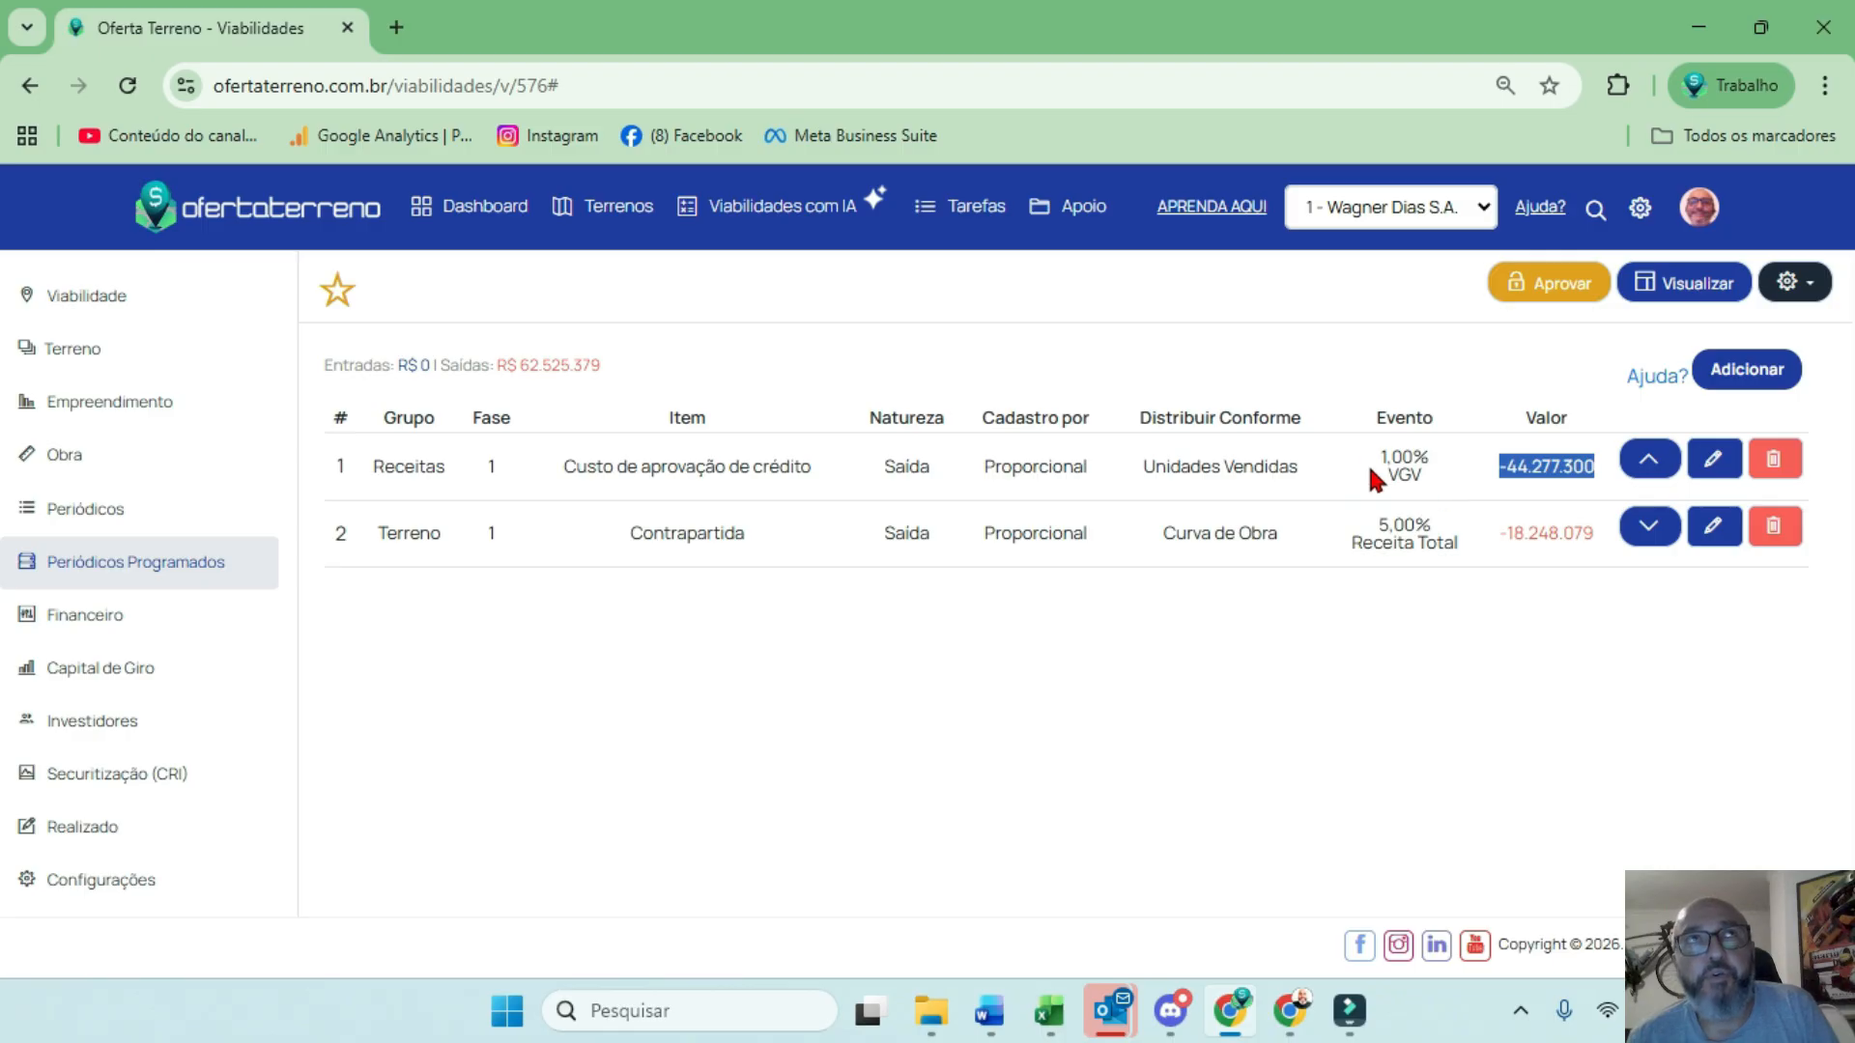
pyautogui.click(1686, 283)
pyautogui.scroll(-3, 467, 554)
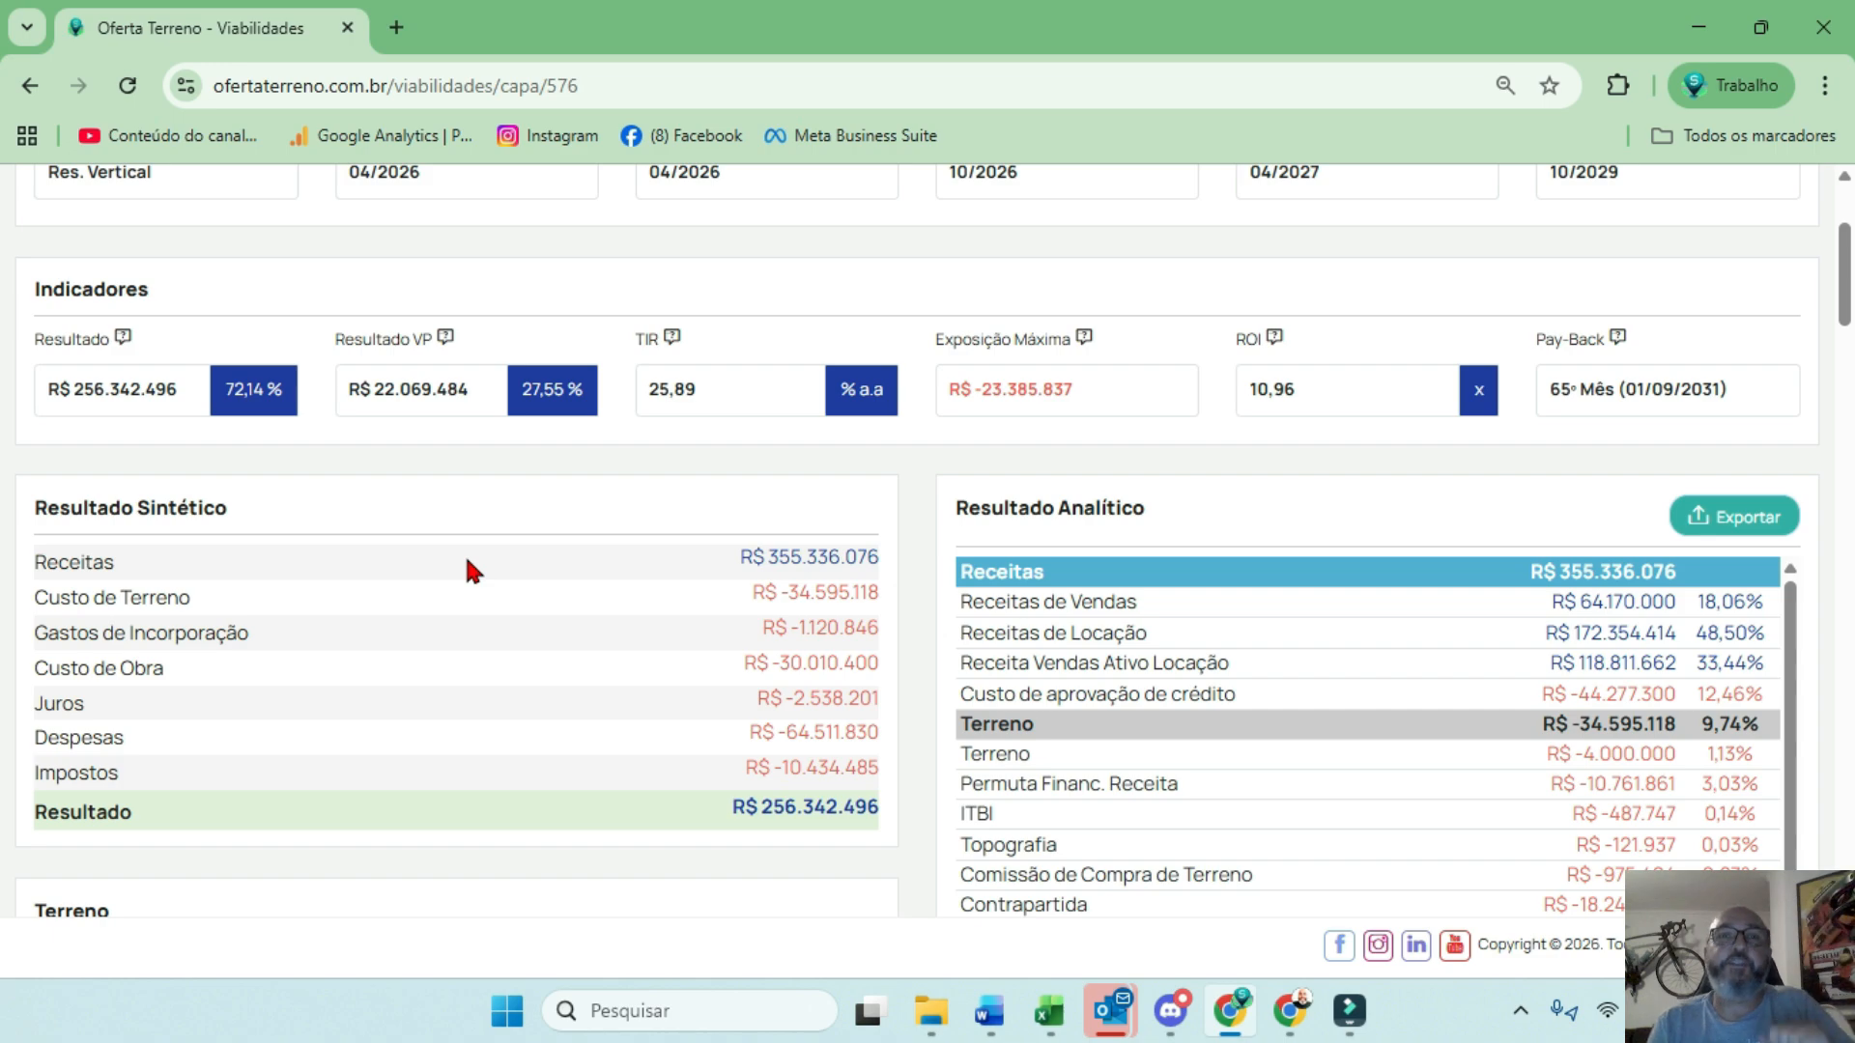
pyautogui.scroll(-15, 603, 735)
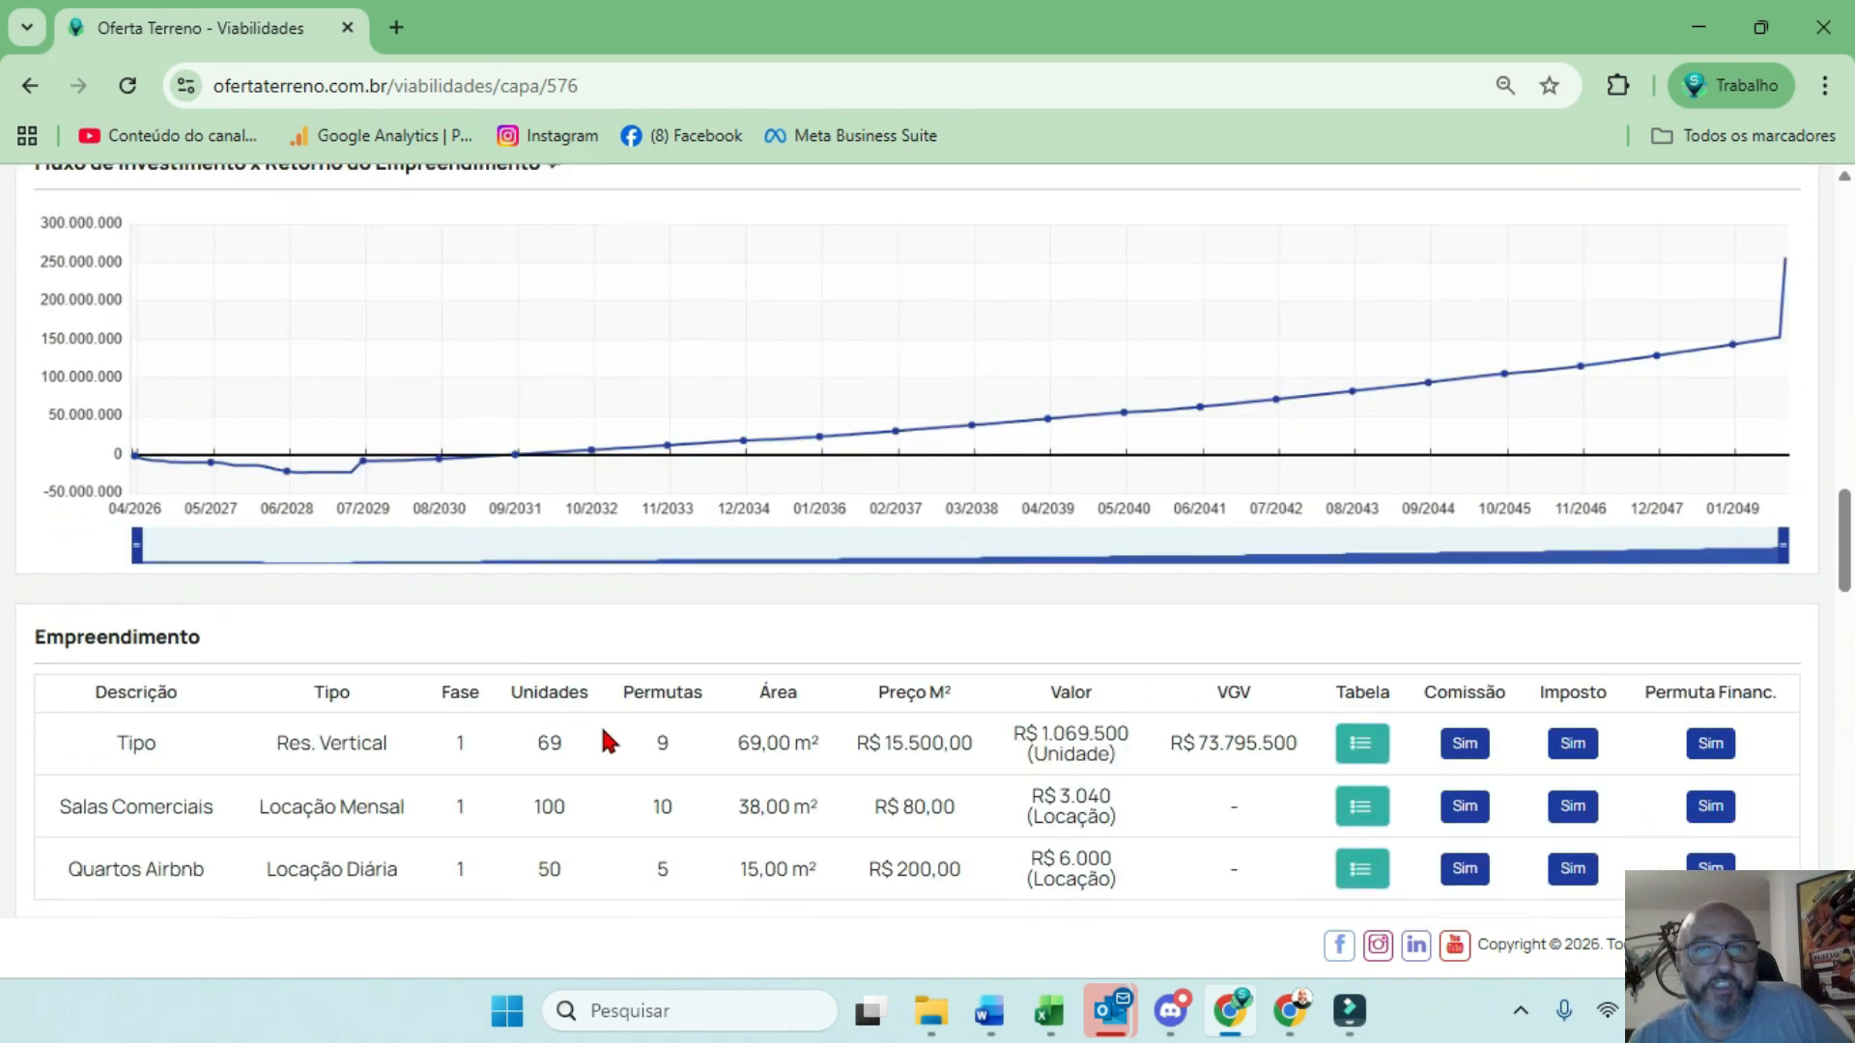
pyautogui.scroll(2, 995, 369)
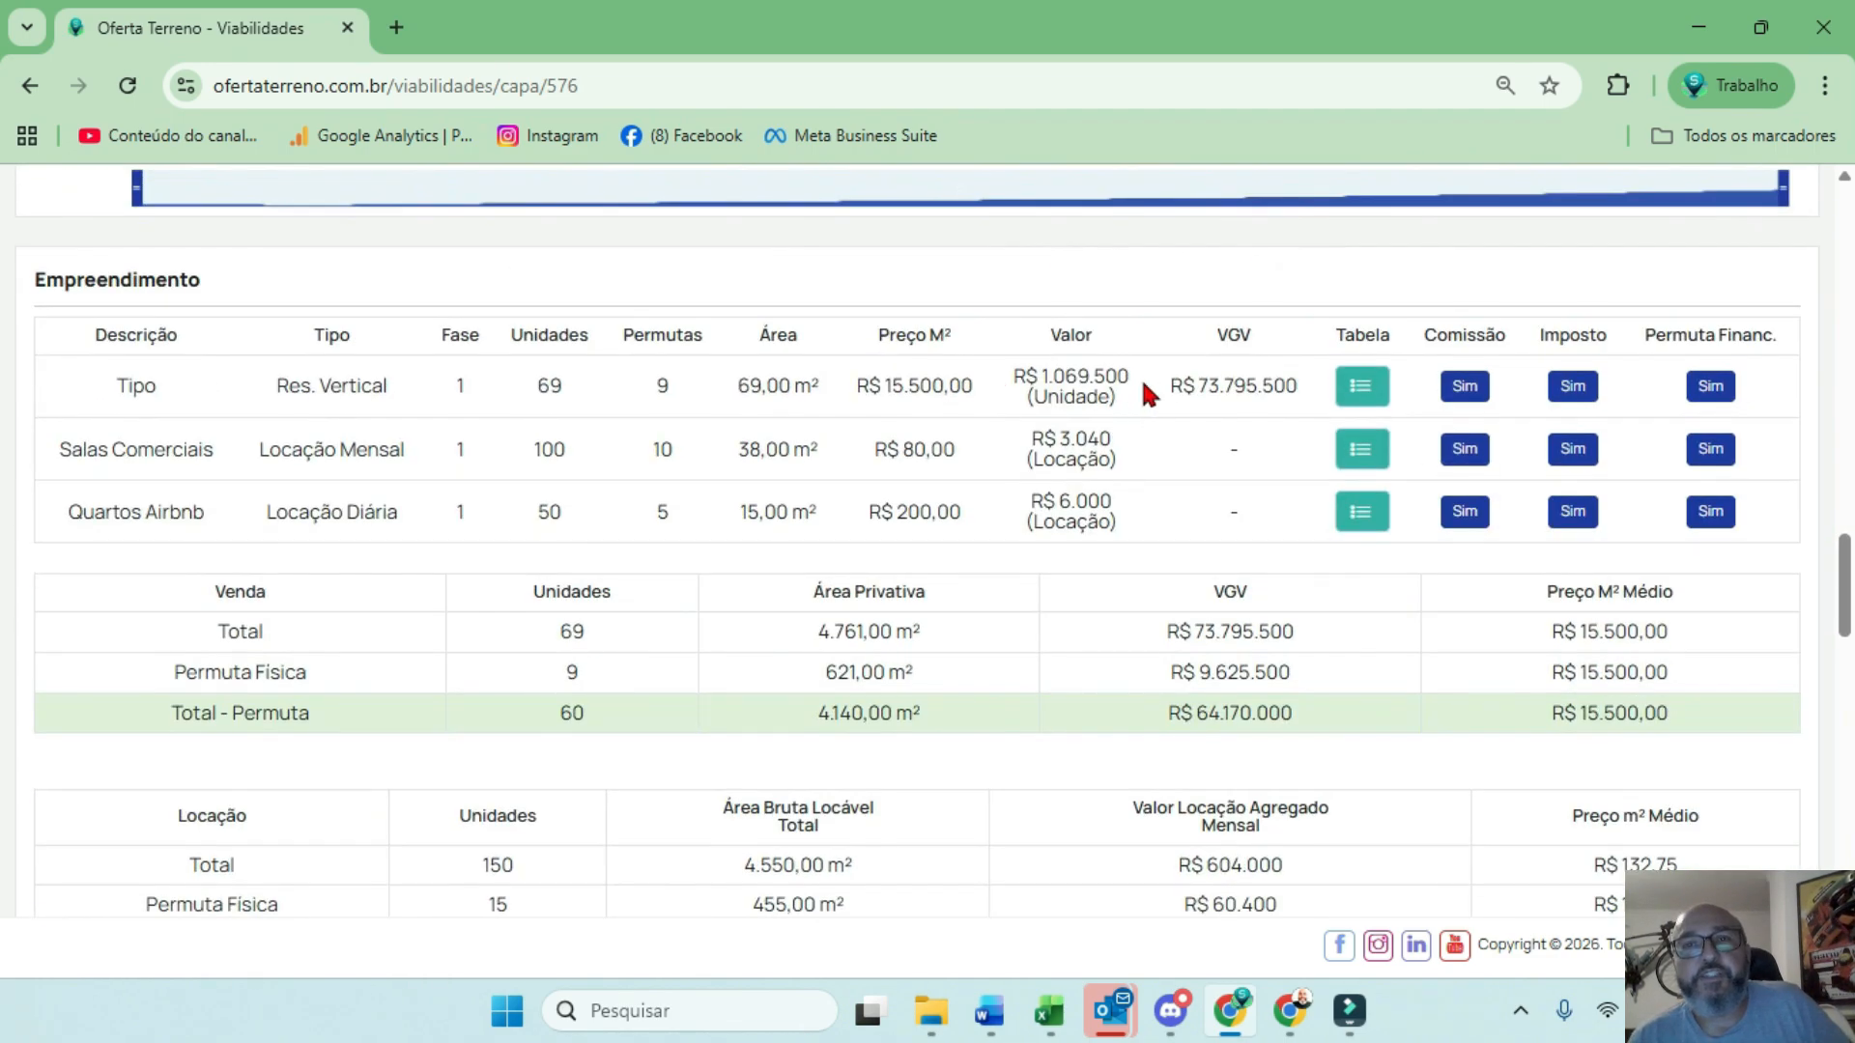
# Compare the Tipo product's VGV in Empreendimento with the Custo de aprovação de crédito amount in the Resultado Analítico
pyautogui.moveTo(1171, 386); pyautogui.dragTo(1300, 385)
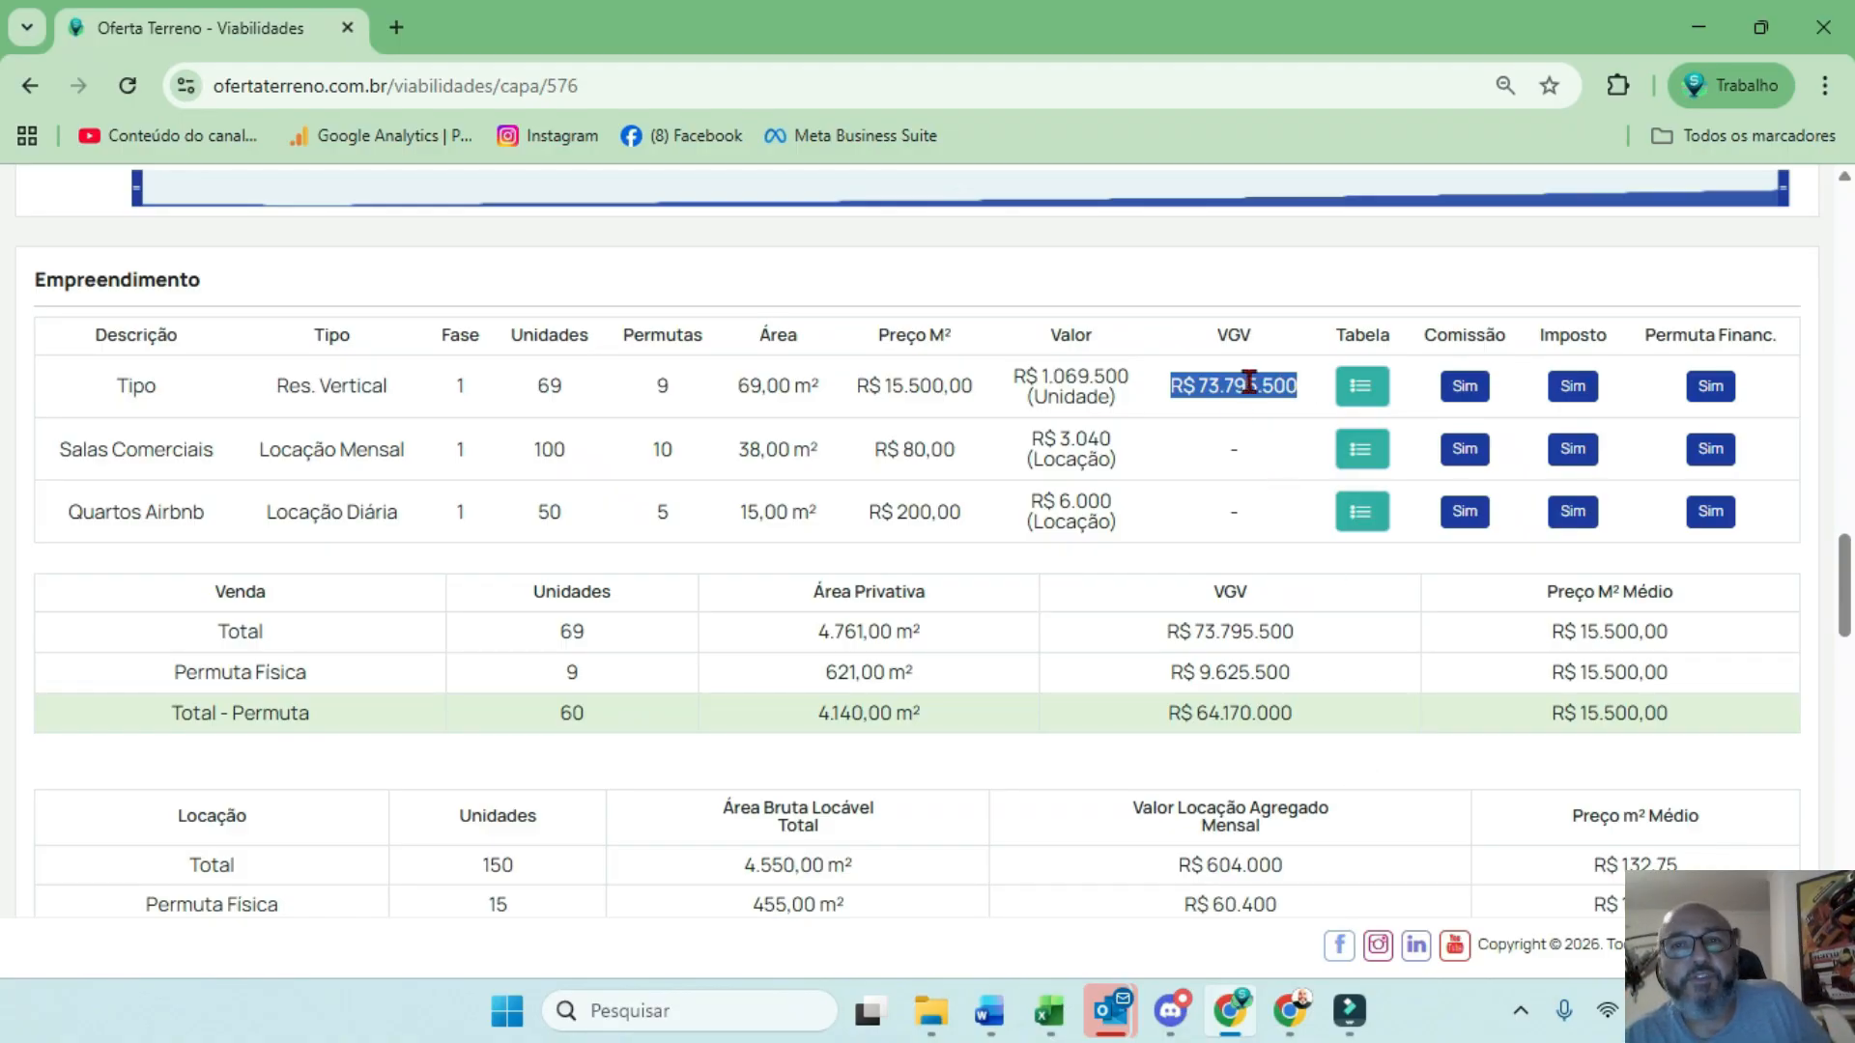
pyautogui.moveTo(1182, 385); pyautogui.dragTo(1244, 385)
pyautogui.scroll(20, 1754, 593)
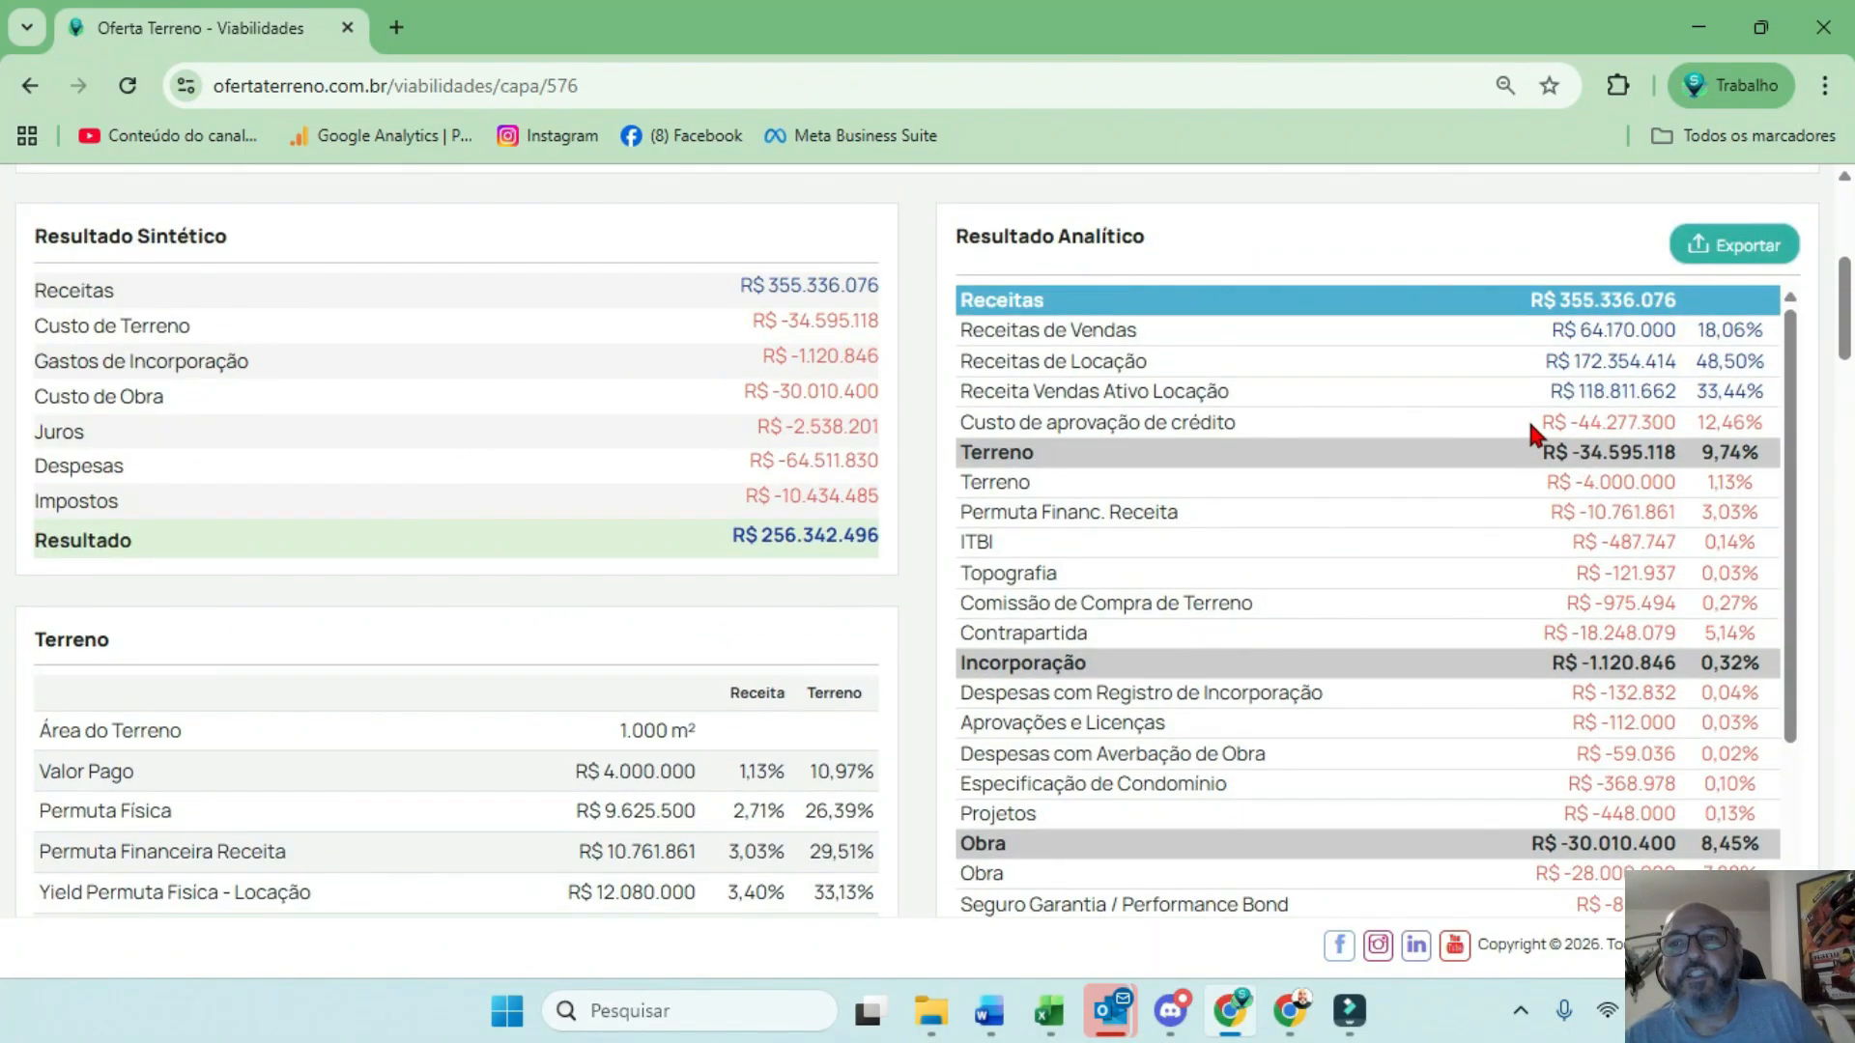
pyautogui.moveTo(1532, 421); pyautogui.dragTo(1670, 413)
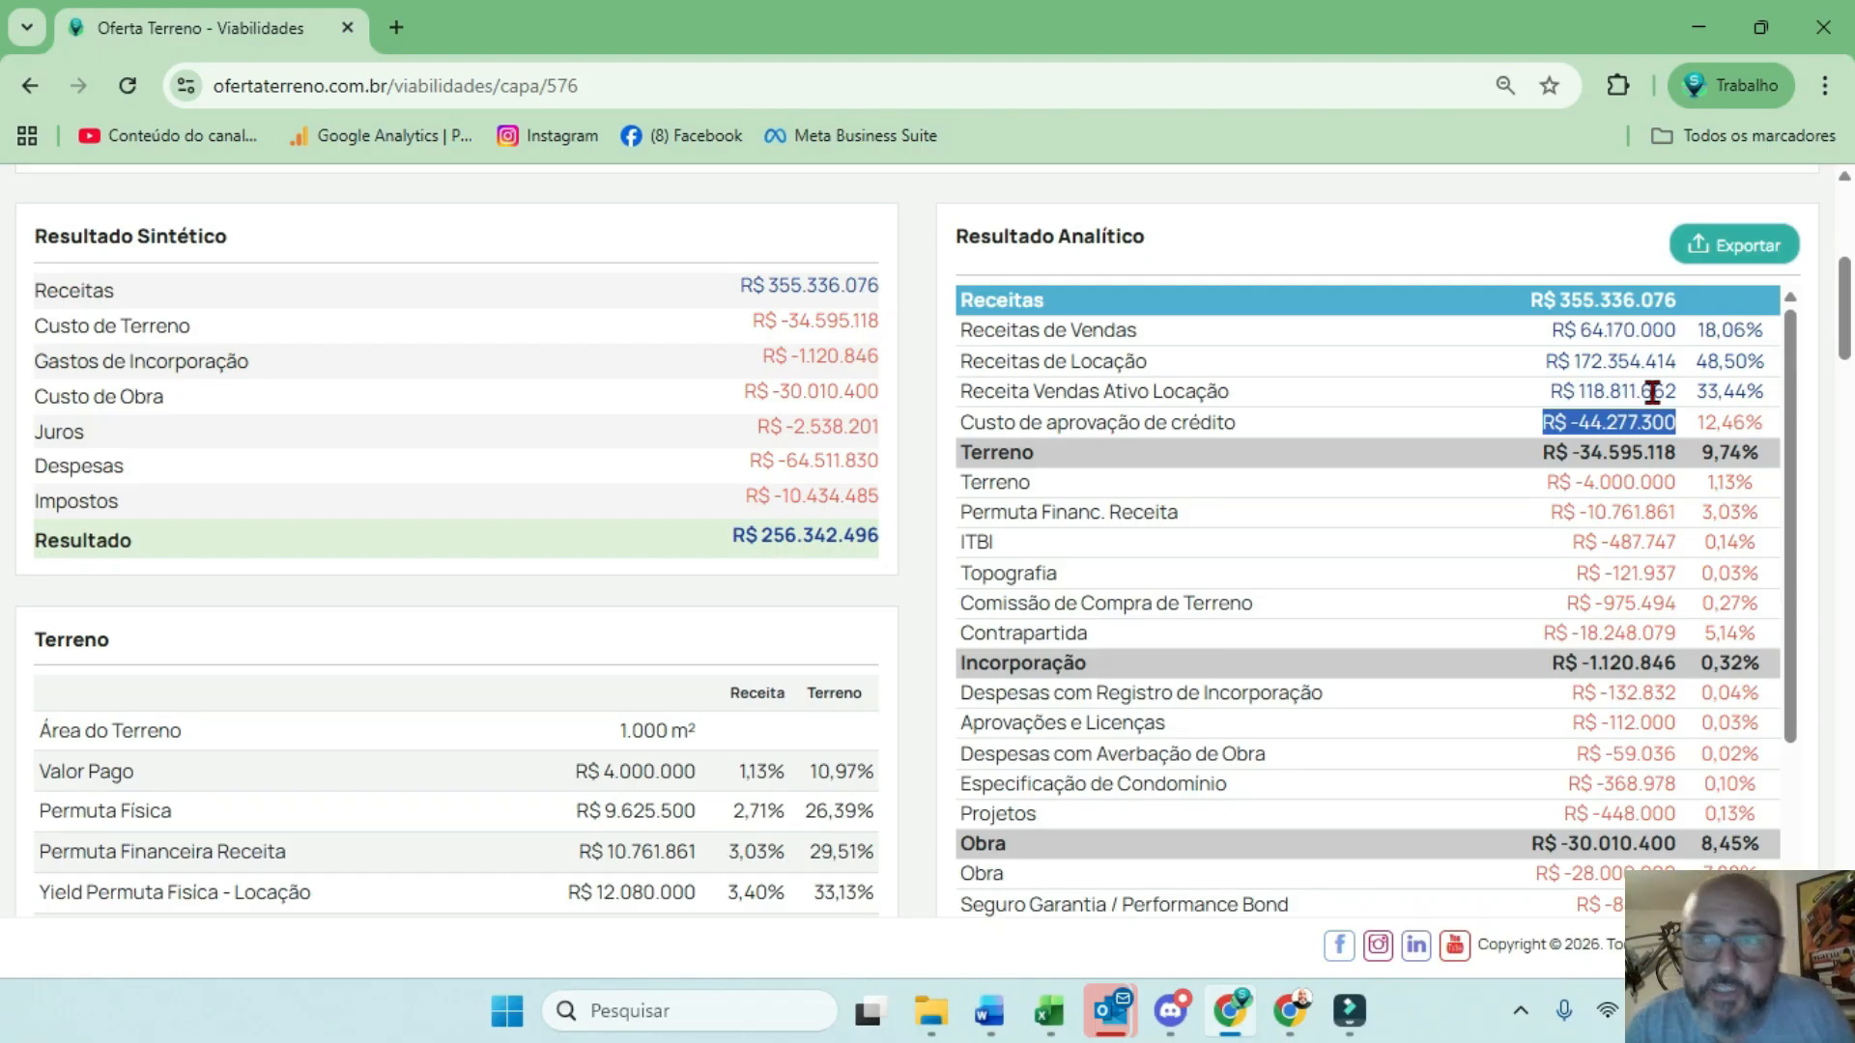
# Return to the study's Periódicos Programados and compare how Contrapartida and Custo de aprovação de crédito are distributed month by month
pyautogui.scroll(7, 1594, 386)
pyautogui.click(1590, 312)
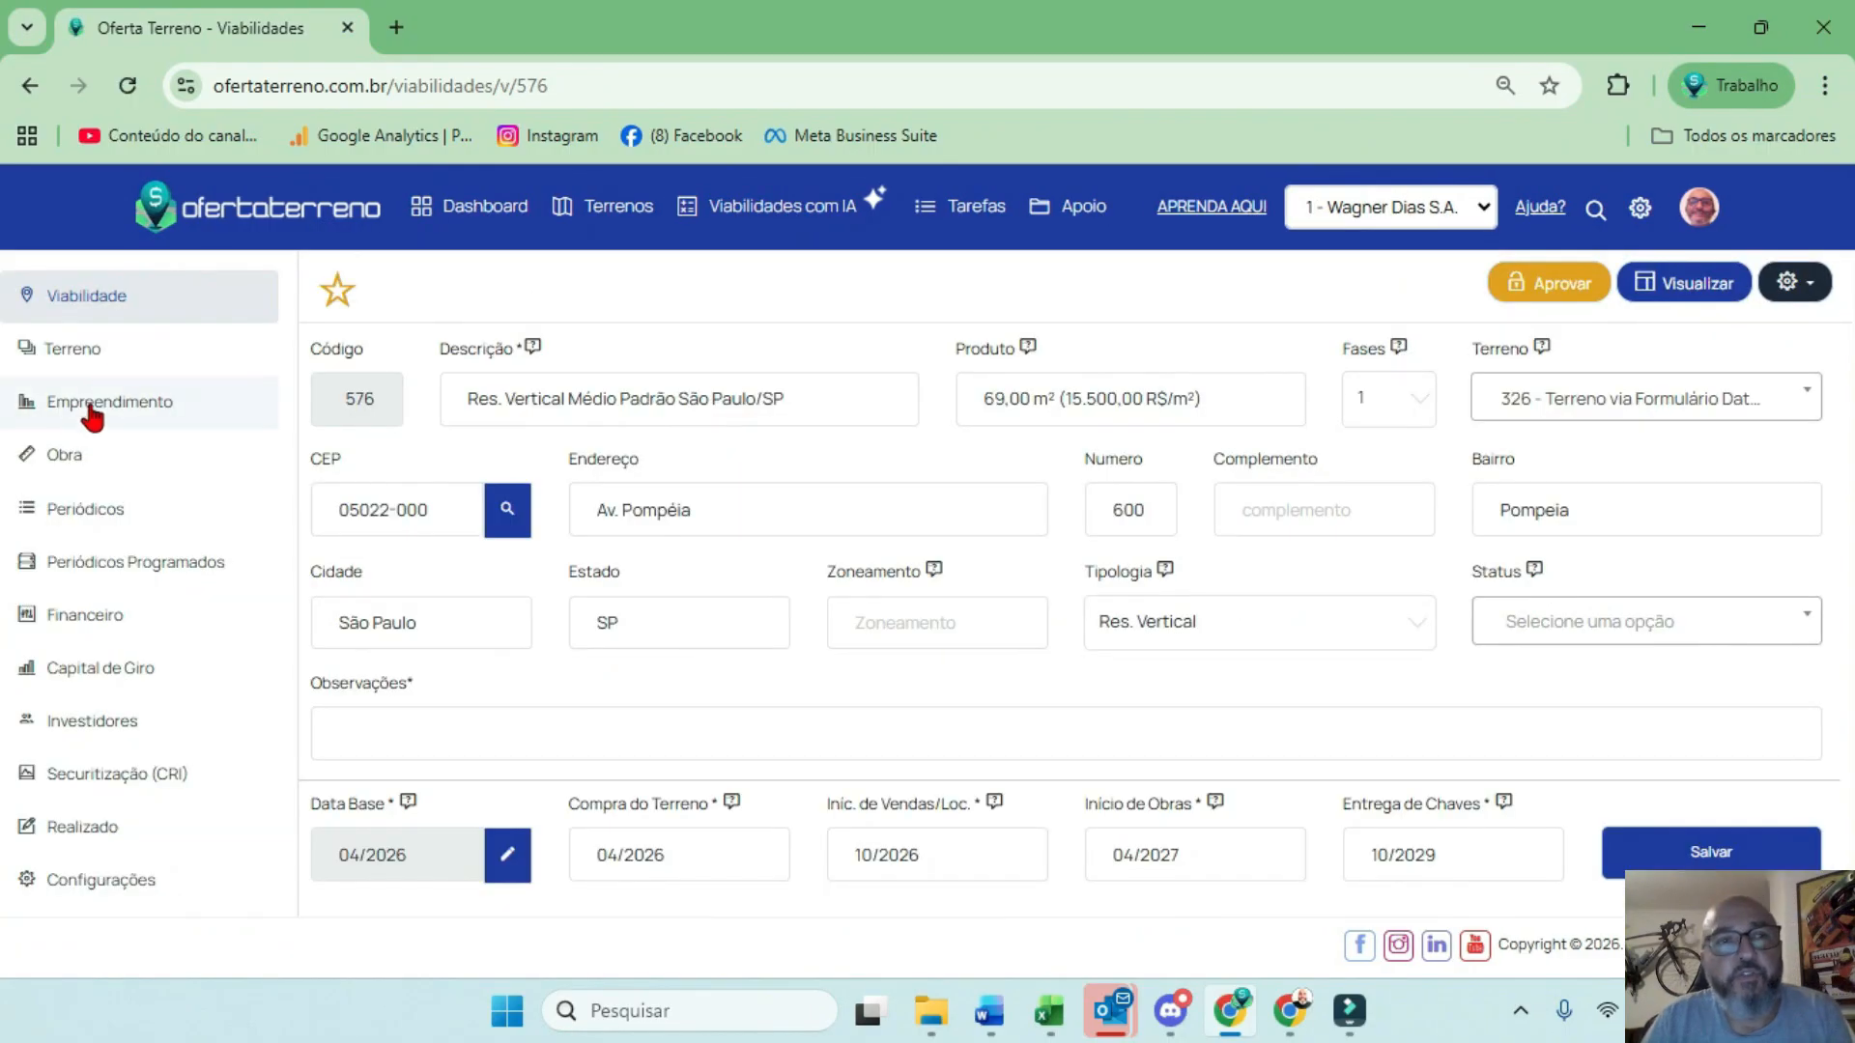
pyautogui.click(90, 568)
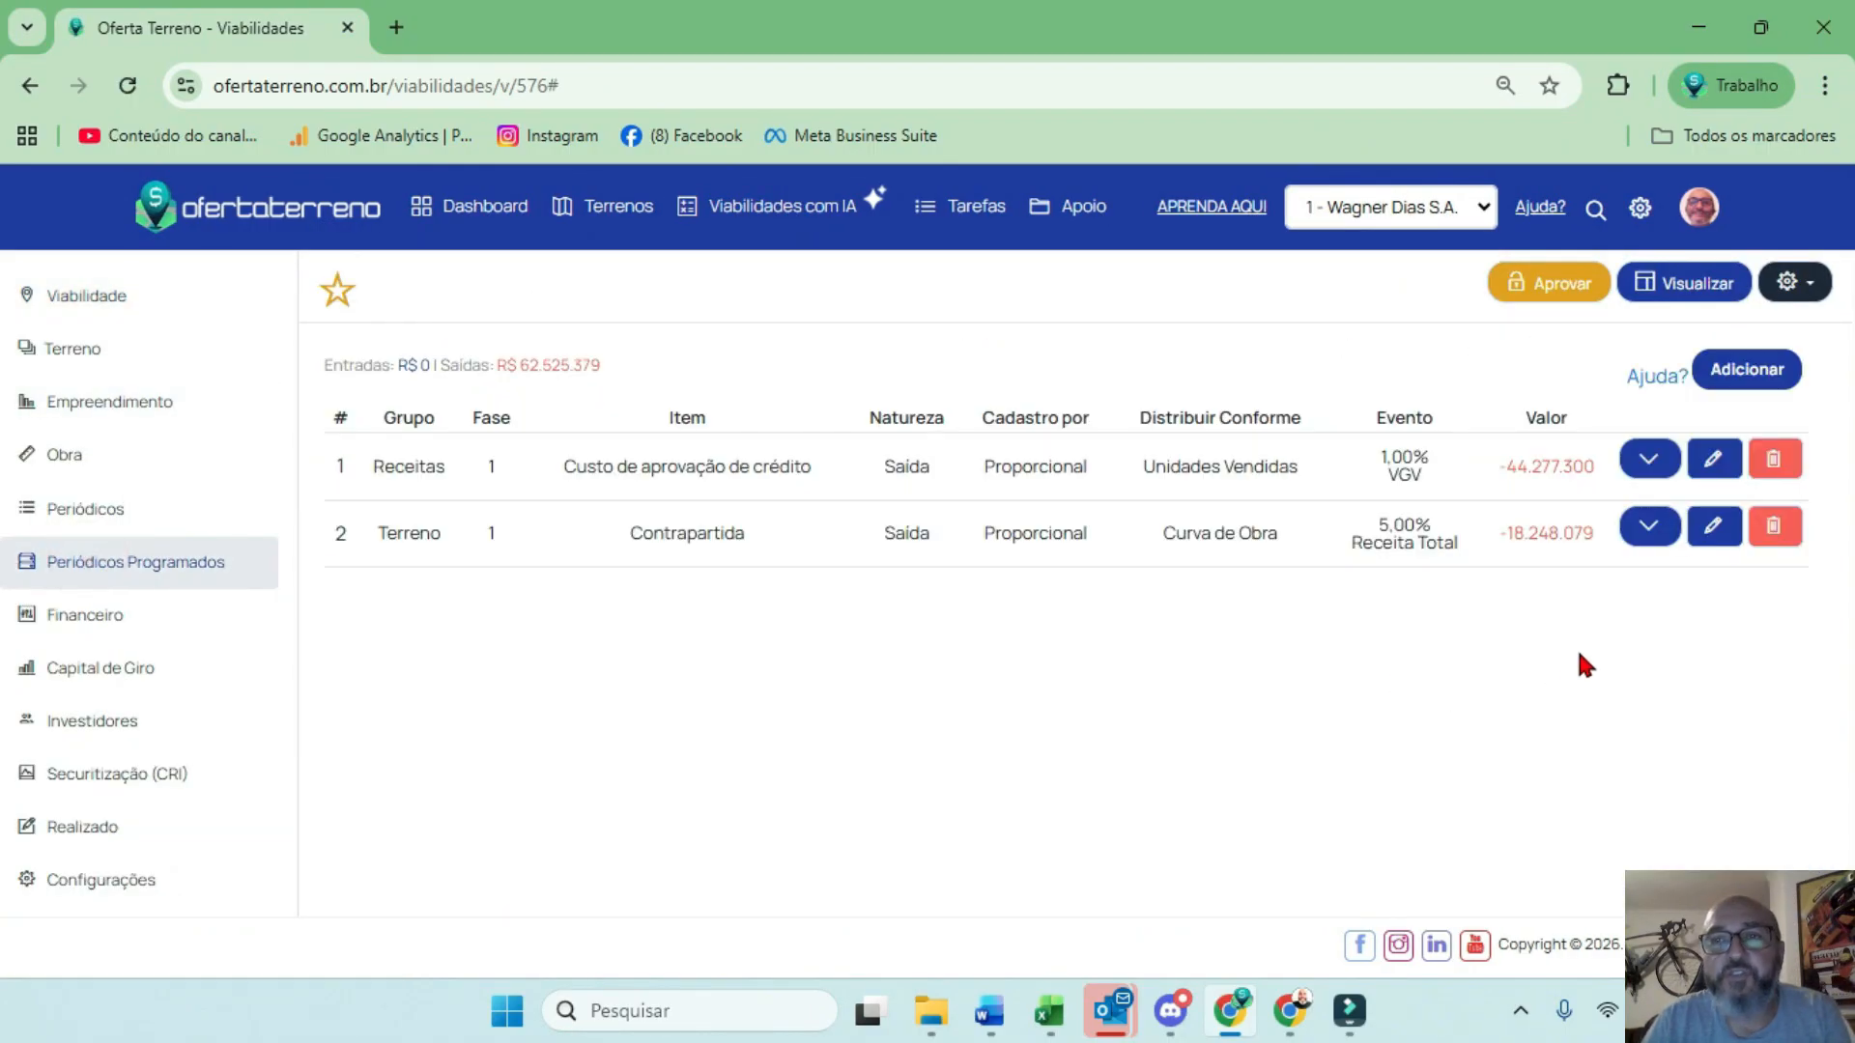
pyautogui.moveTo(1157, 543); pyautogui.dragTo(1273, 547)
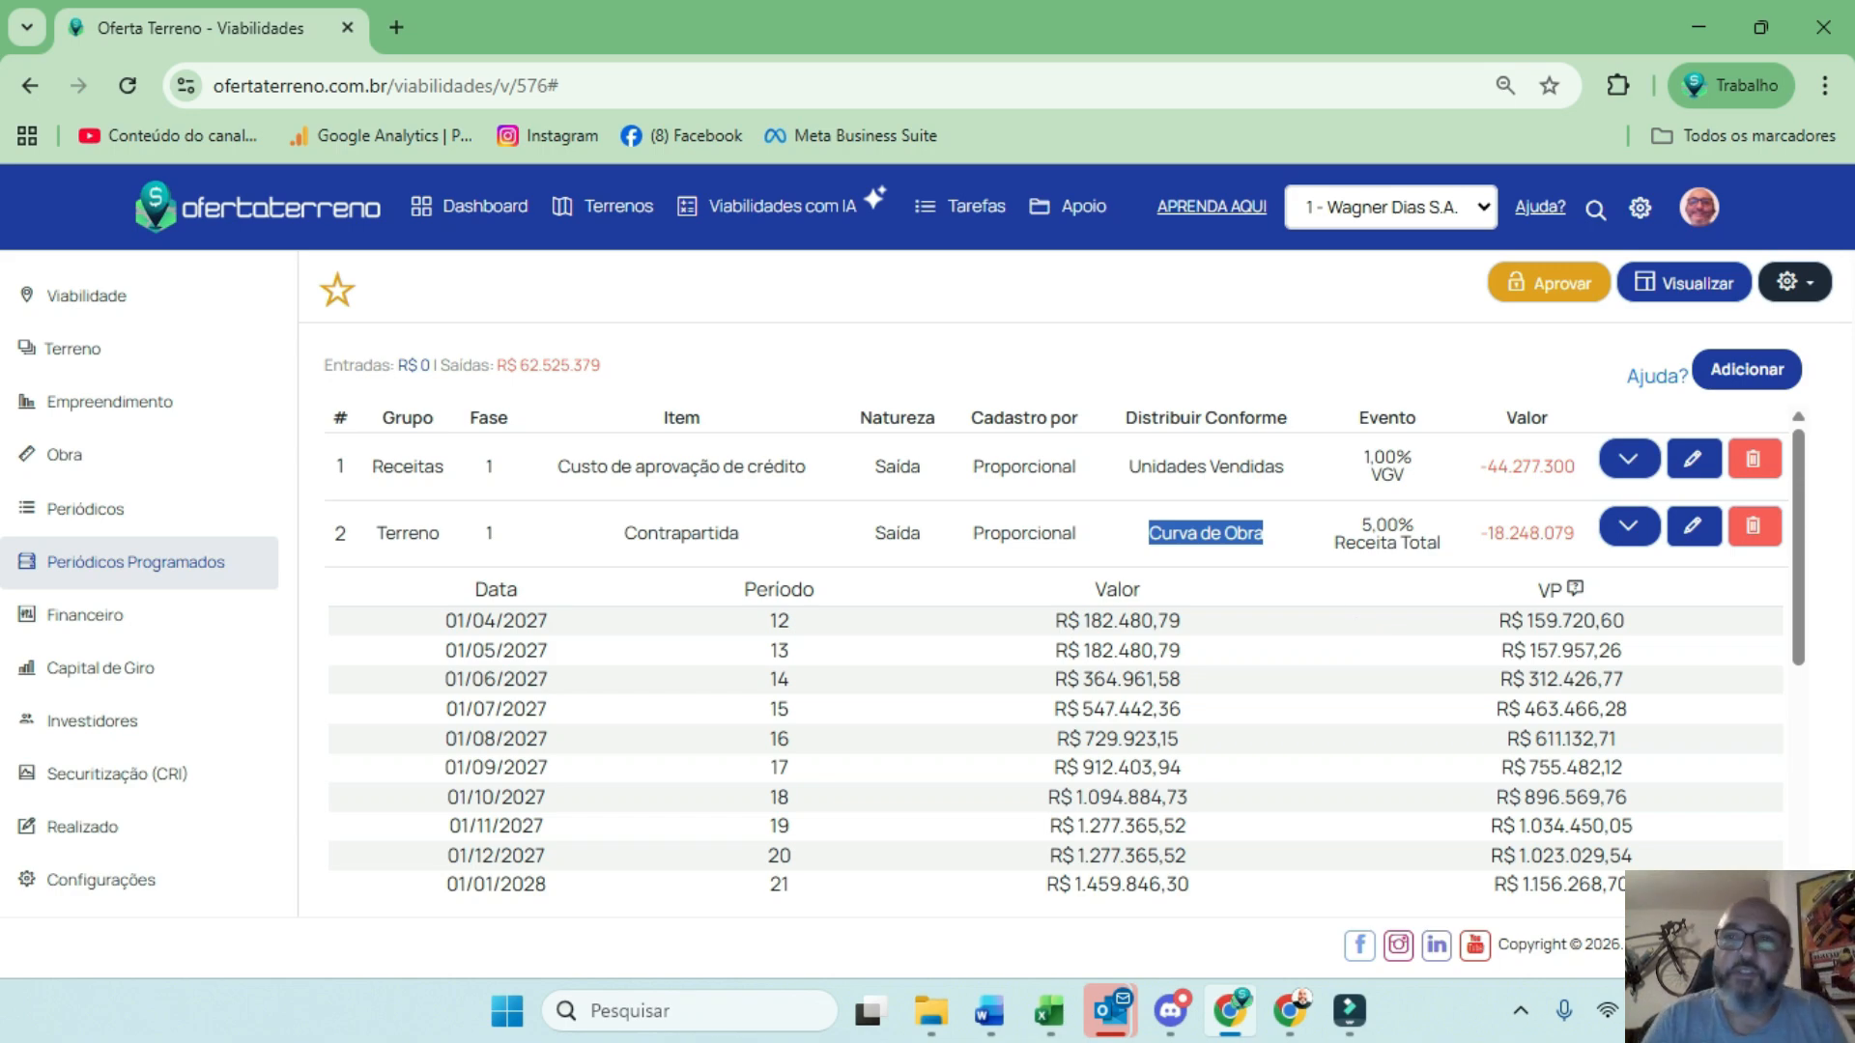
pyautogui.click(1631, 529)
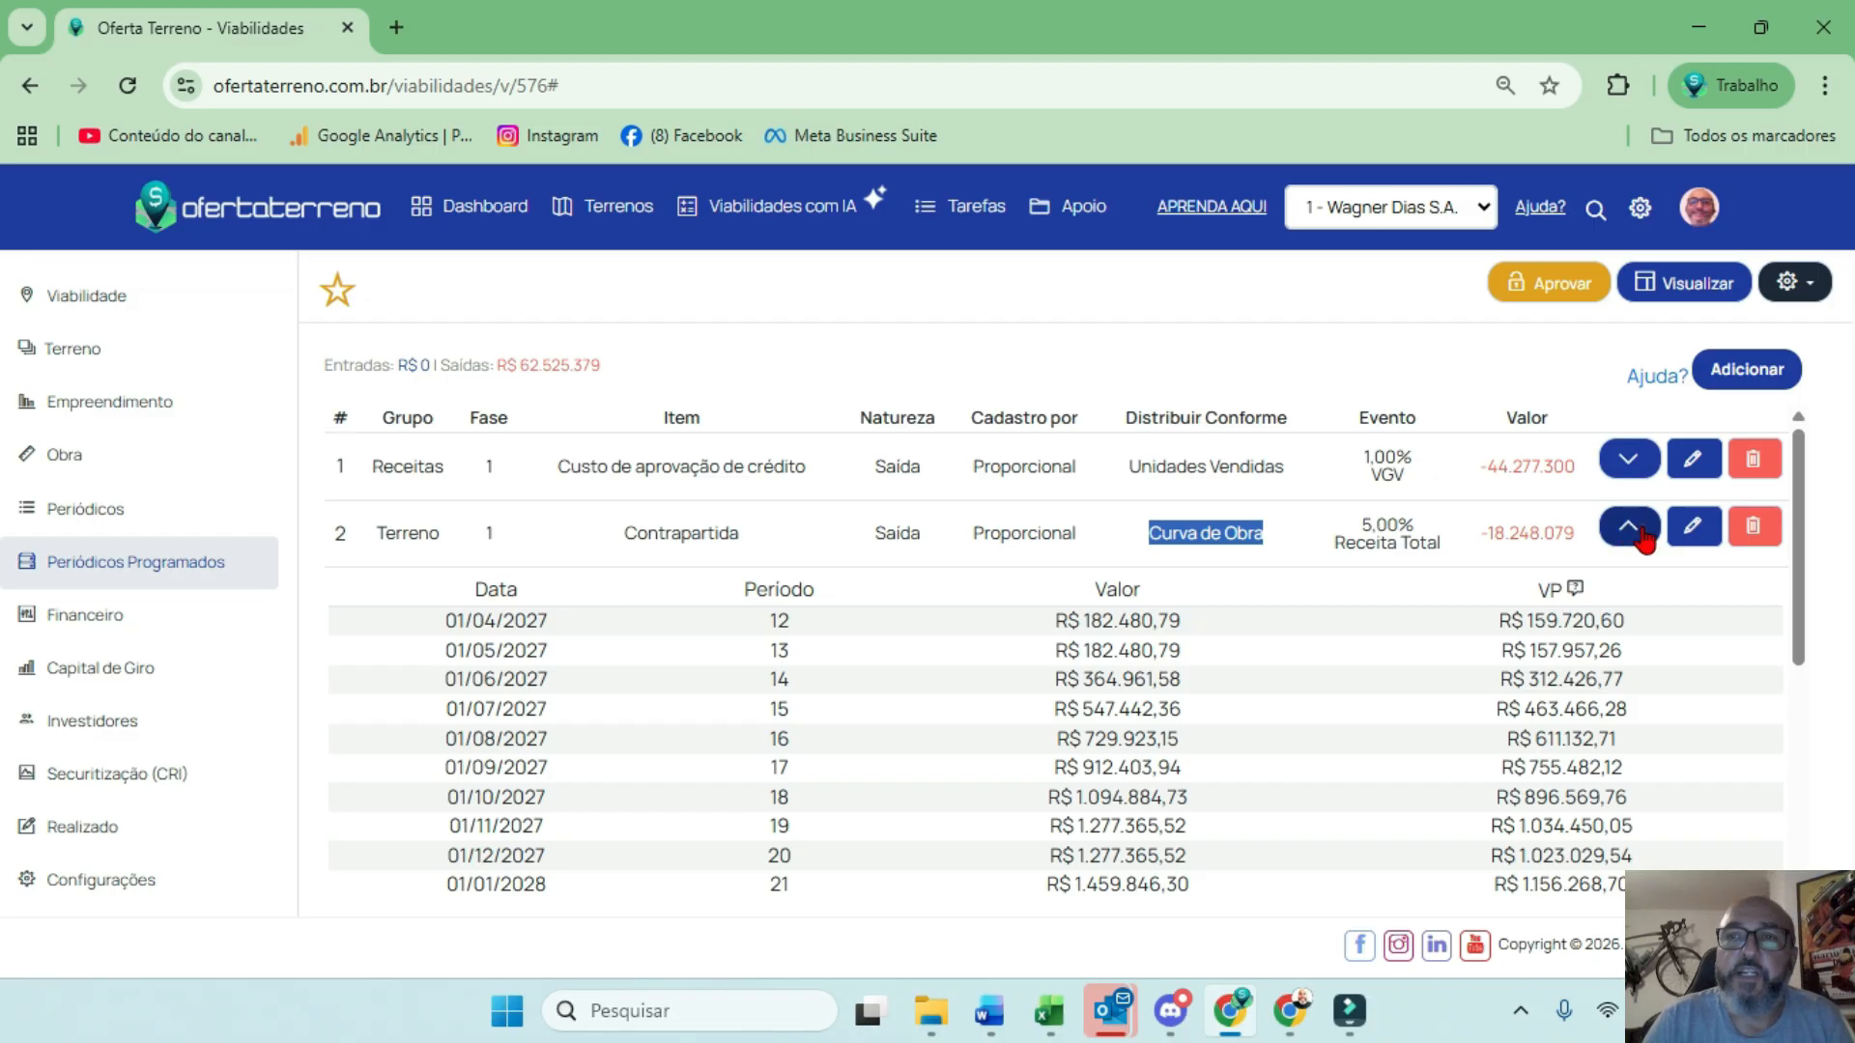
pyautogui.moveTo(1148, 467); pyautogui.dragTo(1289, 468)
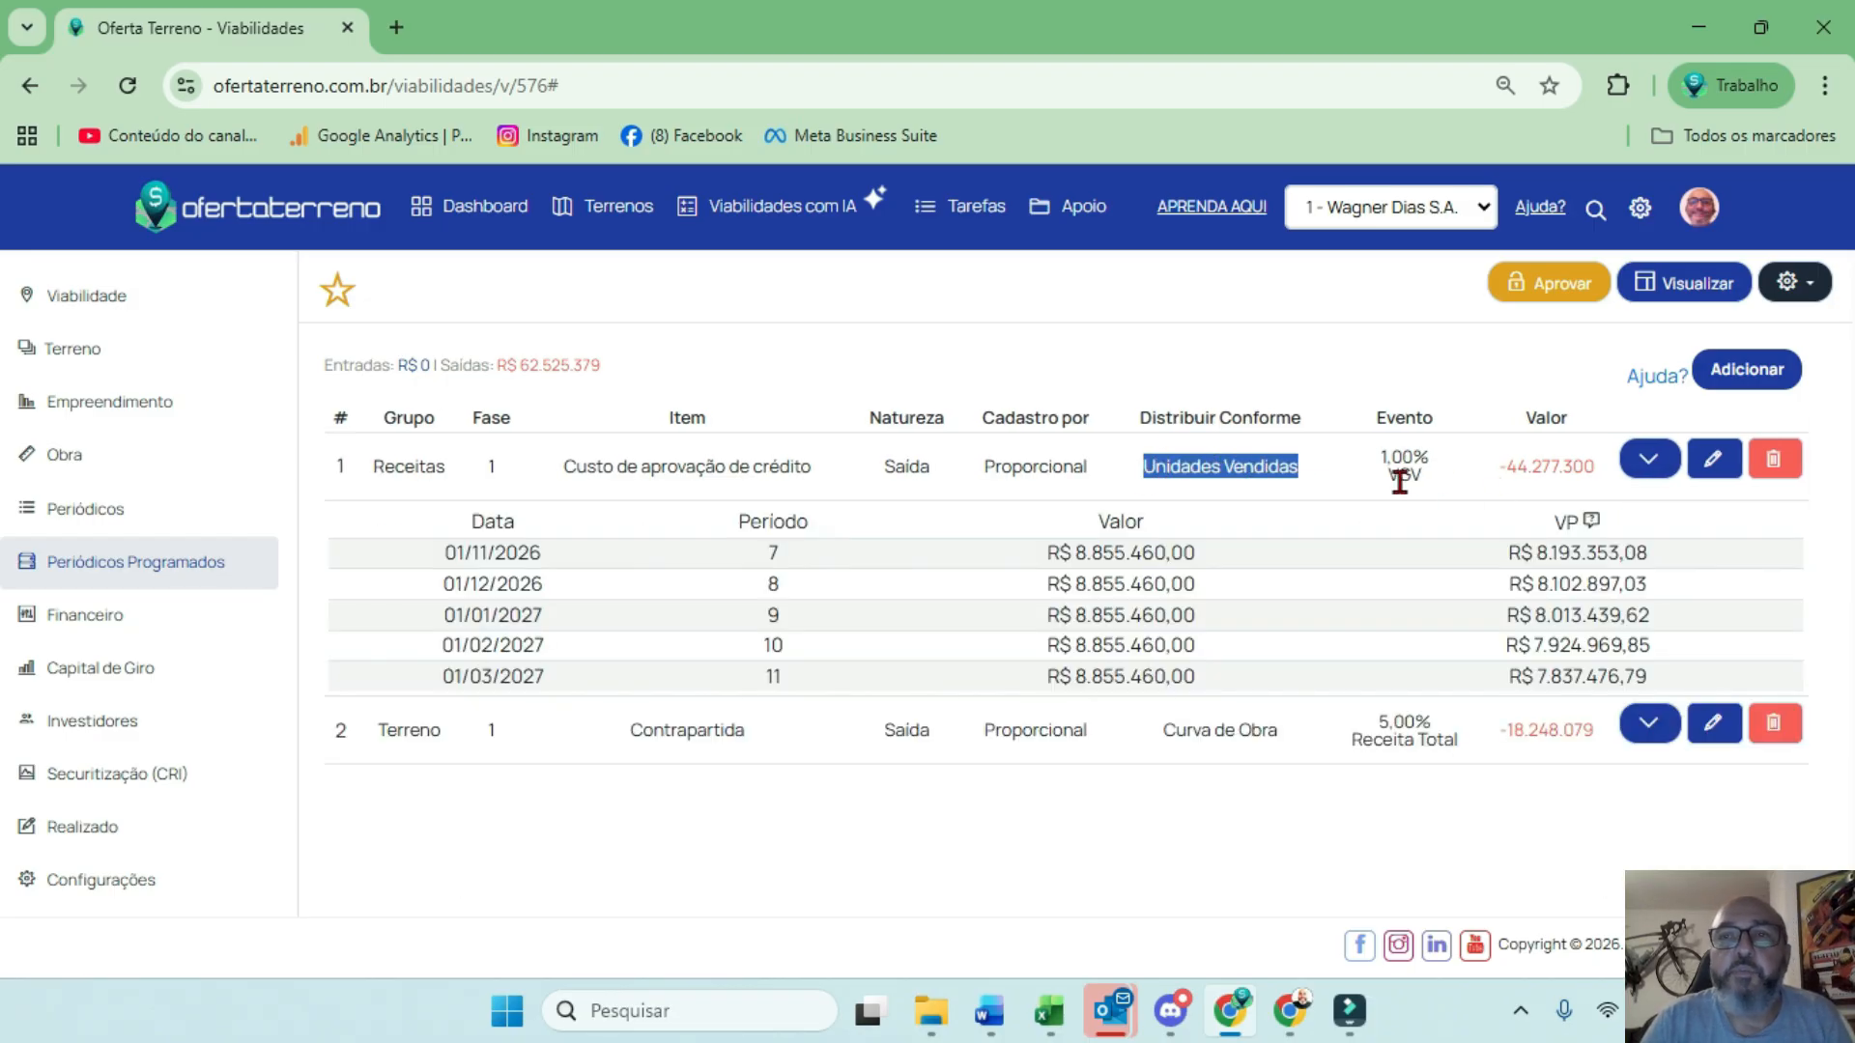
pyautogui.moveTo(1495, 467); pyautogui.dragTo(1596, 468)
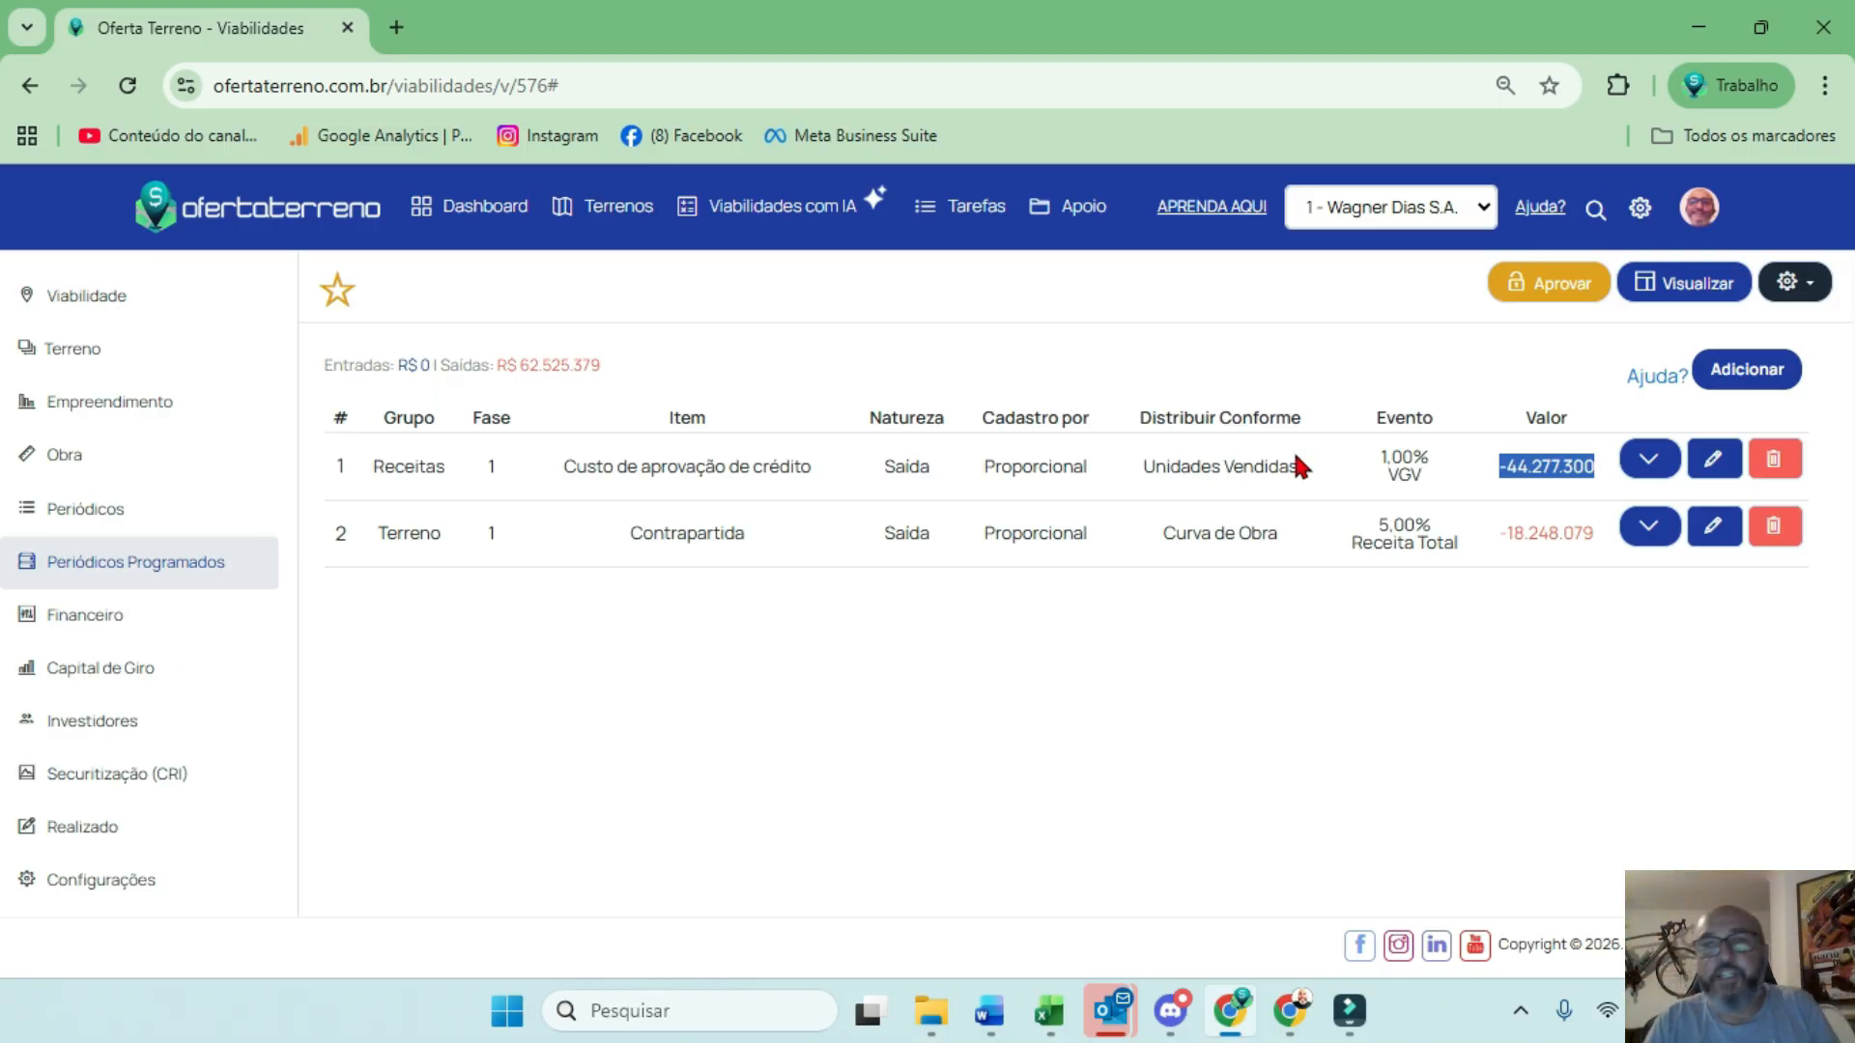
# Change the Custo de aprovação de crédito item to distribute according to Curva de Obra and save it
pyautogui.click(1643, 462)
pyautogui.click(1710, 456)
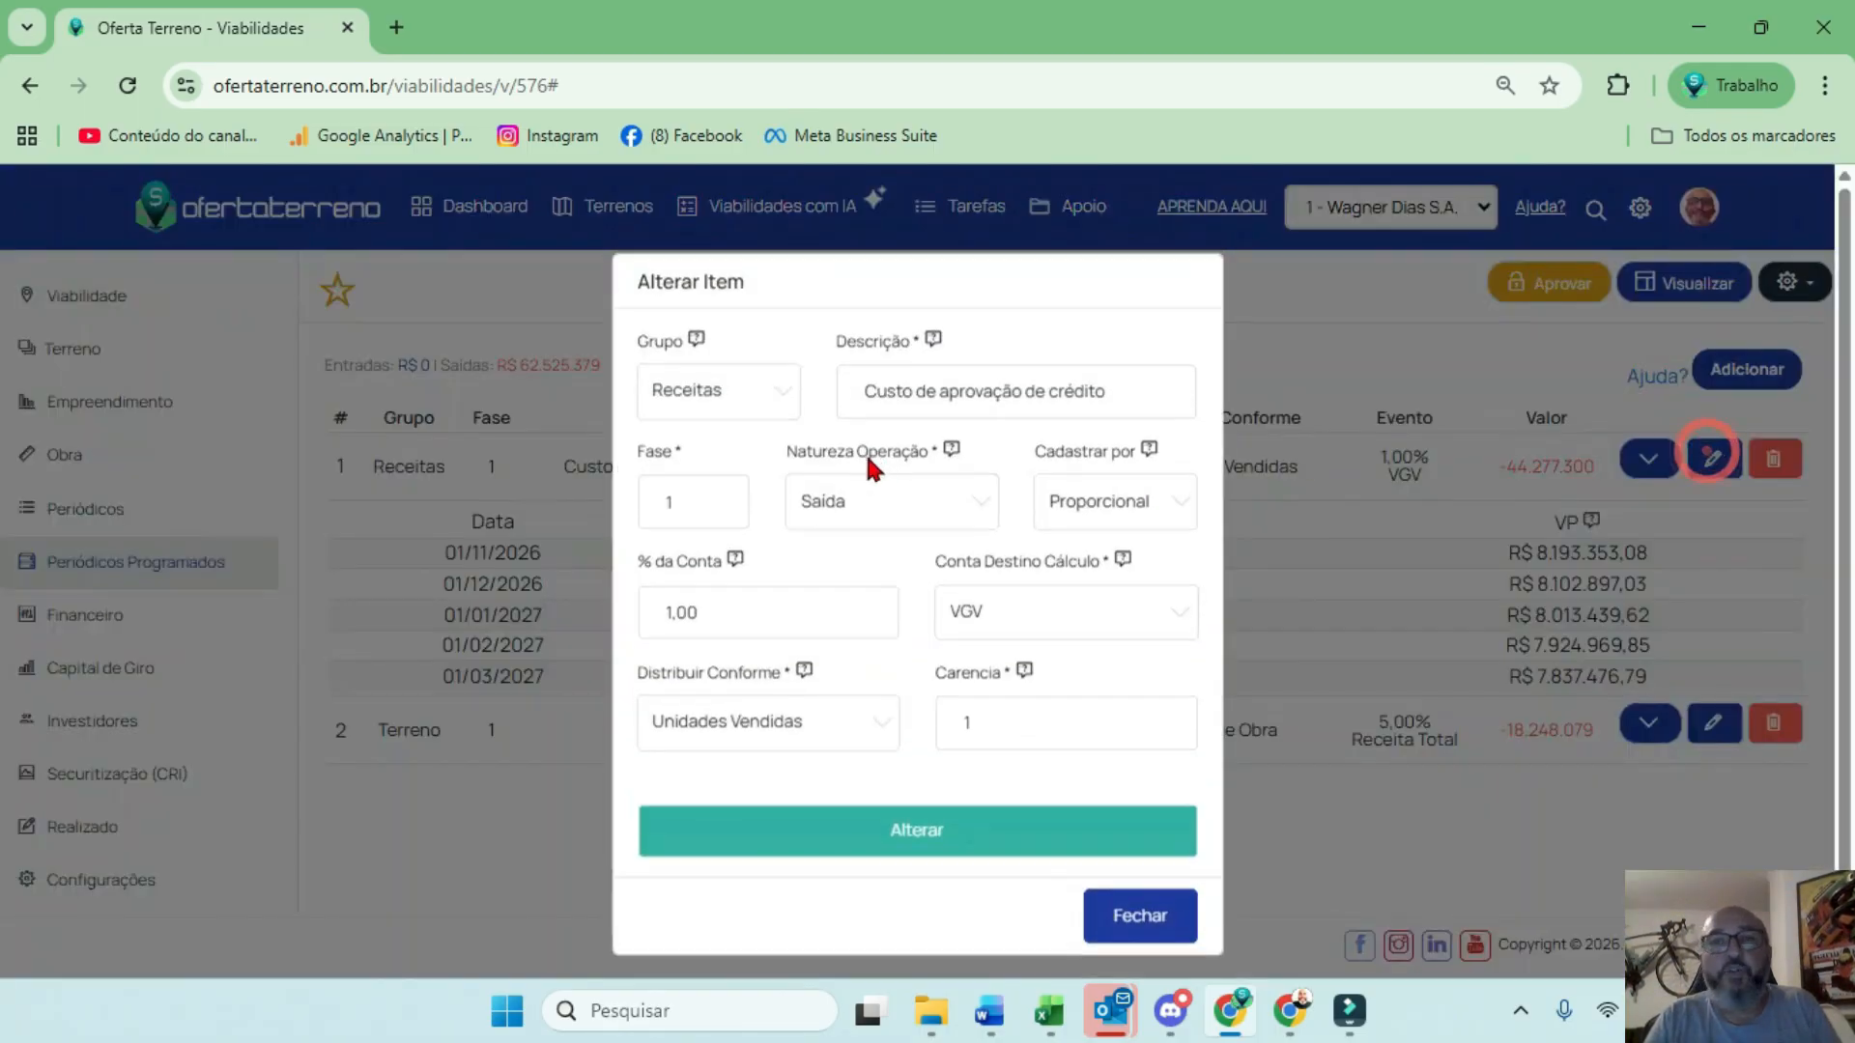
pyautogui.click(760, 727)
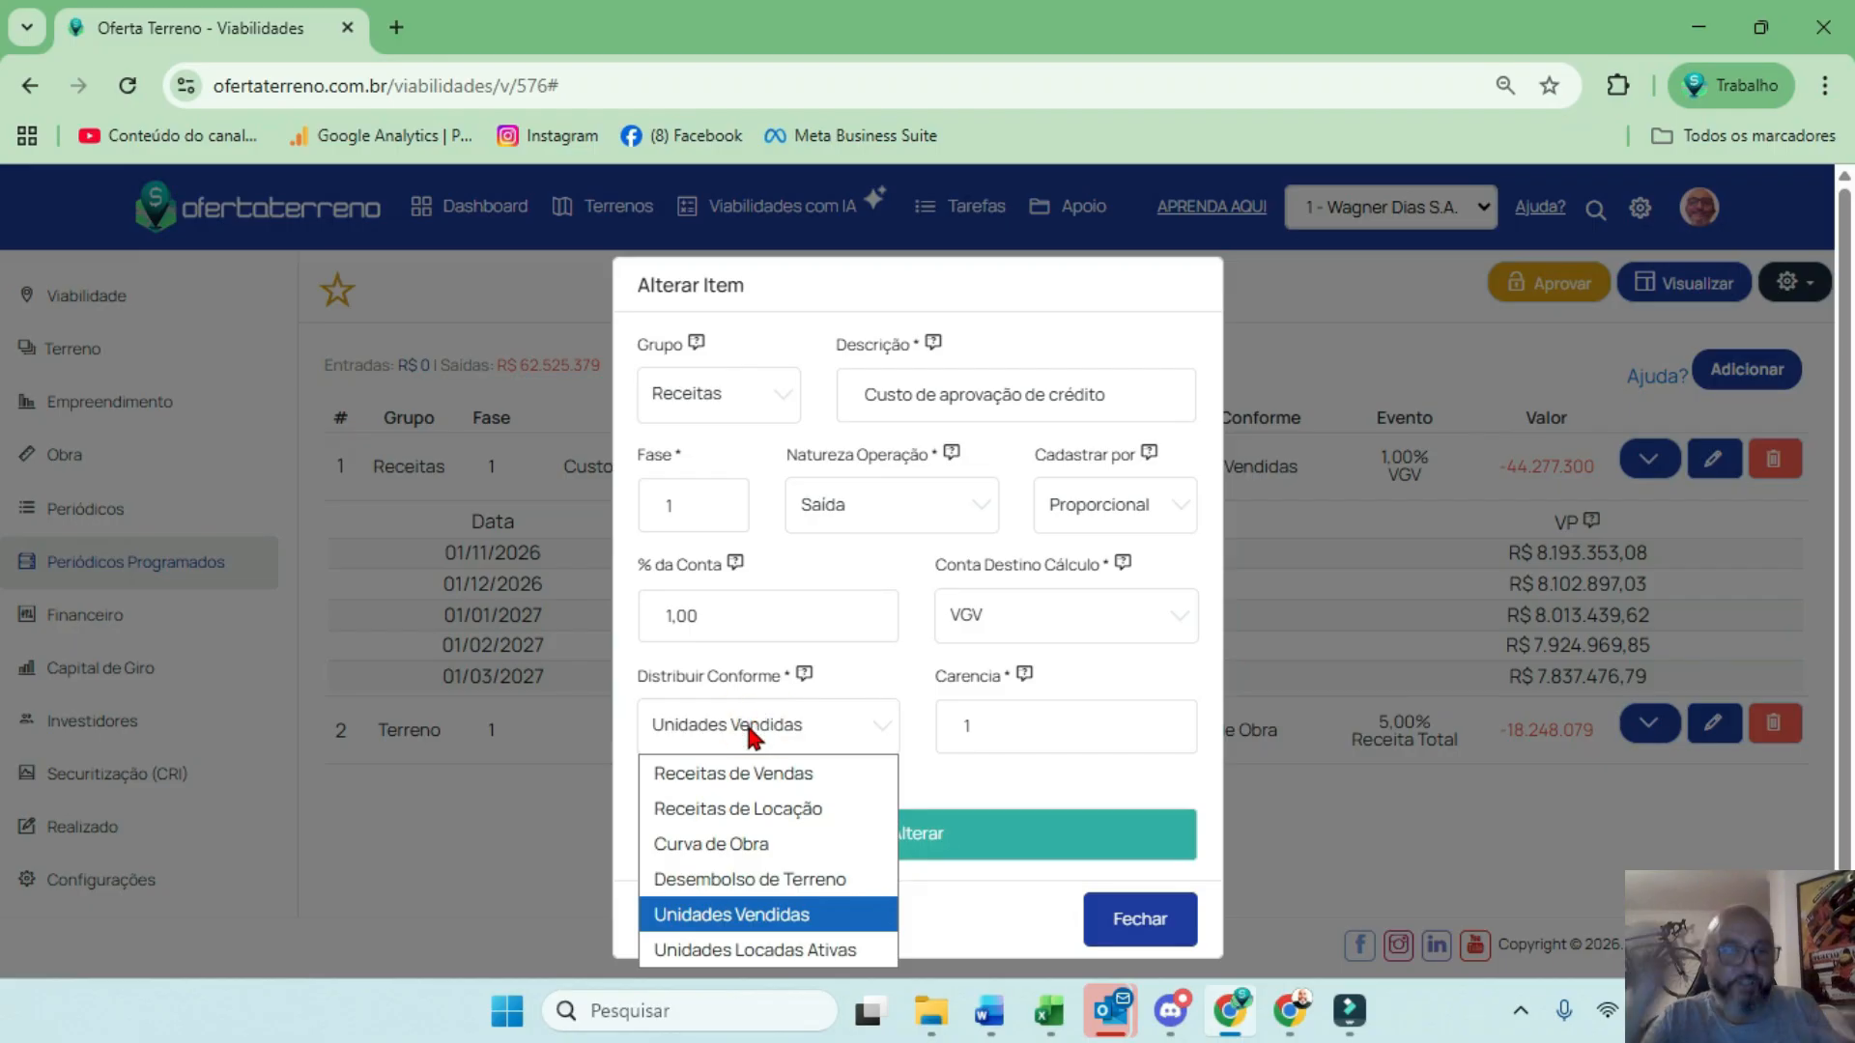
pyautogui.click(682, 847)
pyautogui.click(928, 843)
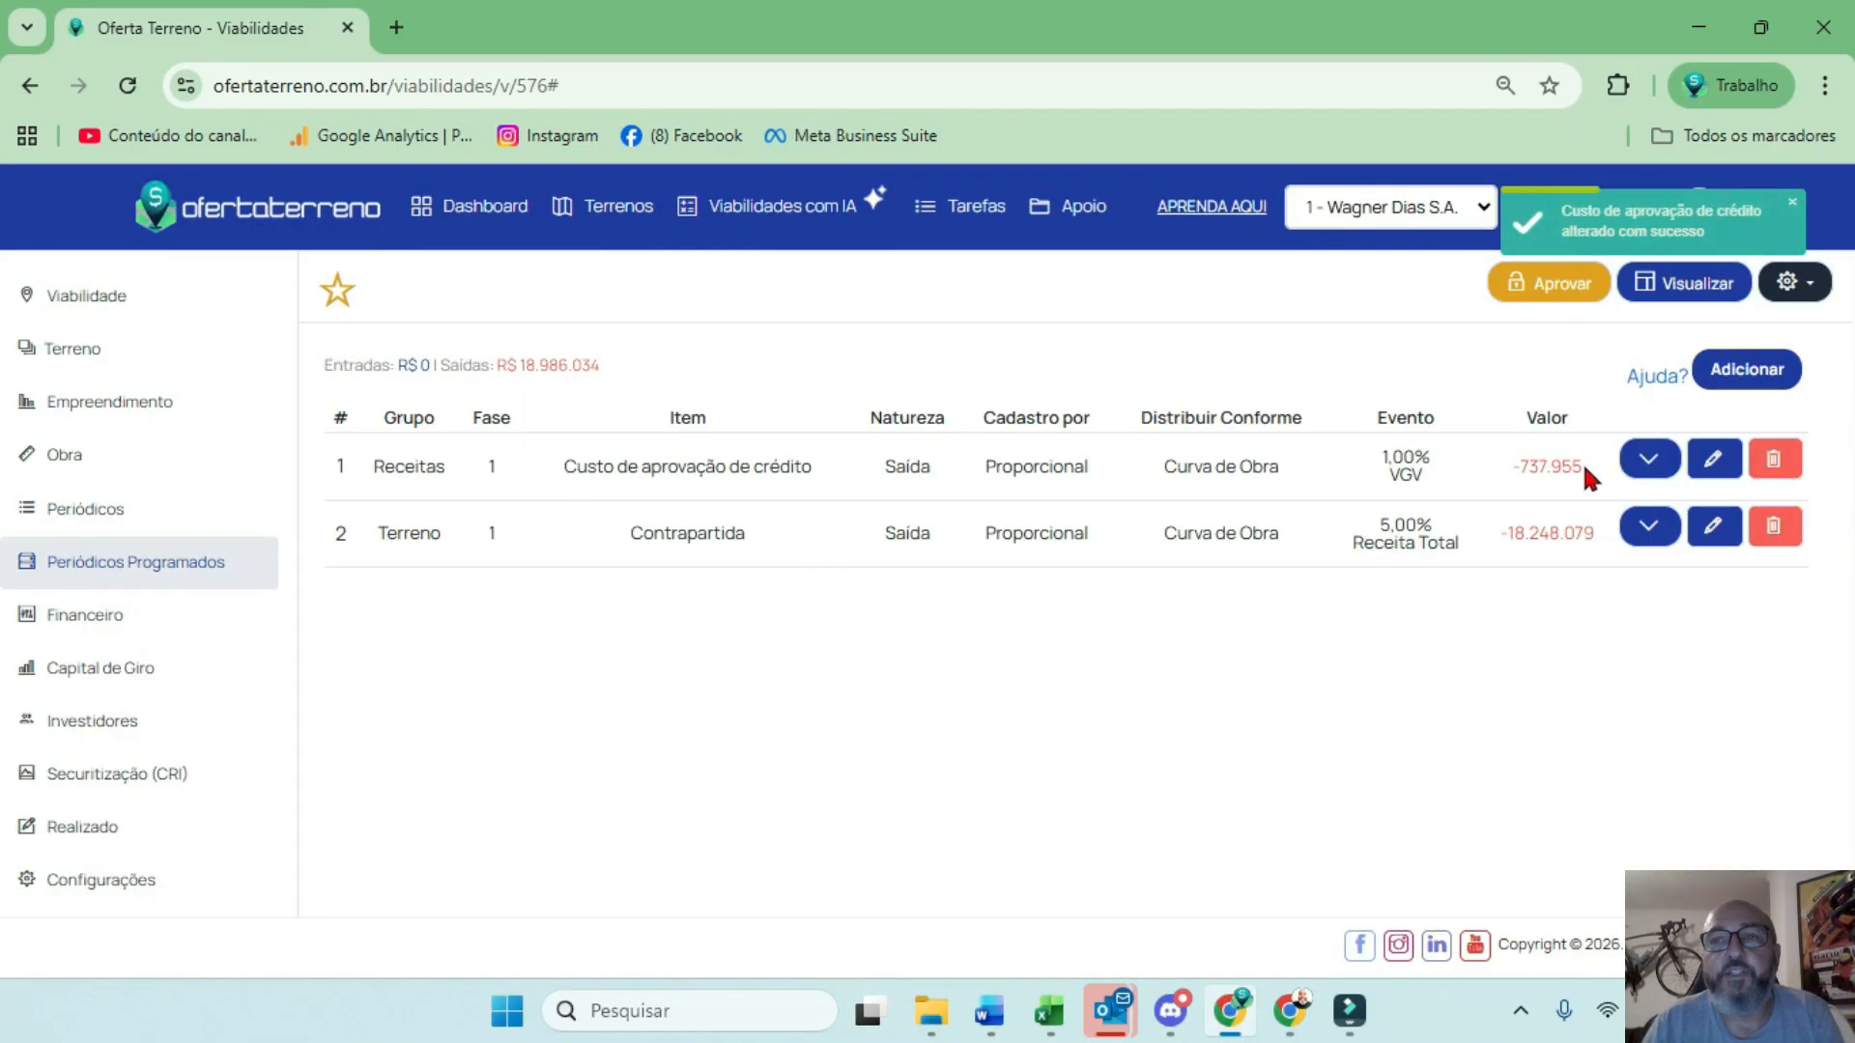
# Review the credit approval item's total and its monthly installments along the construction curve
pyautogui.doubleClick(1531, 465)
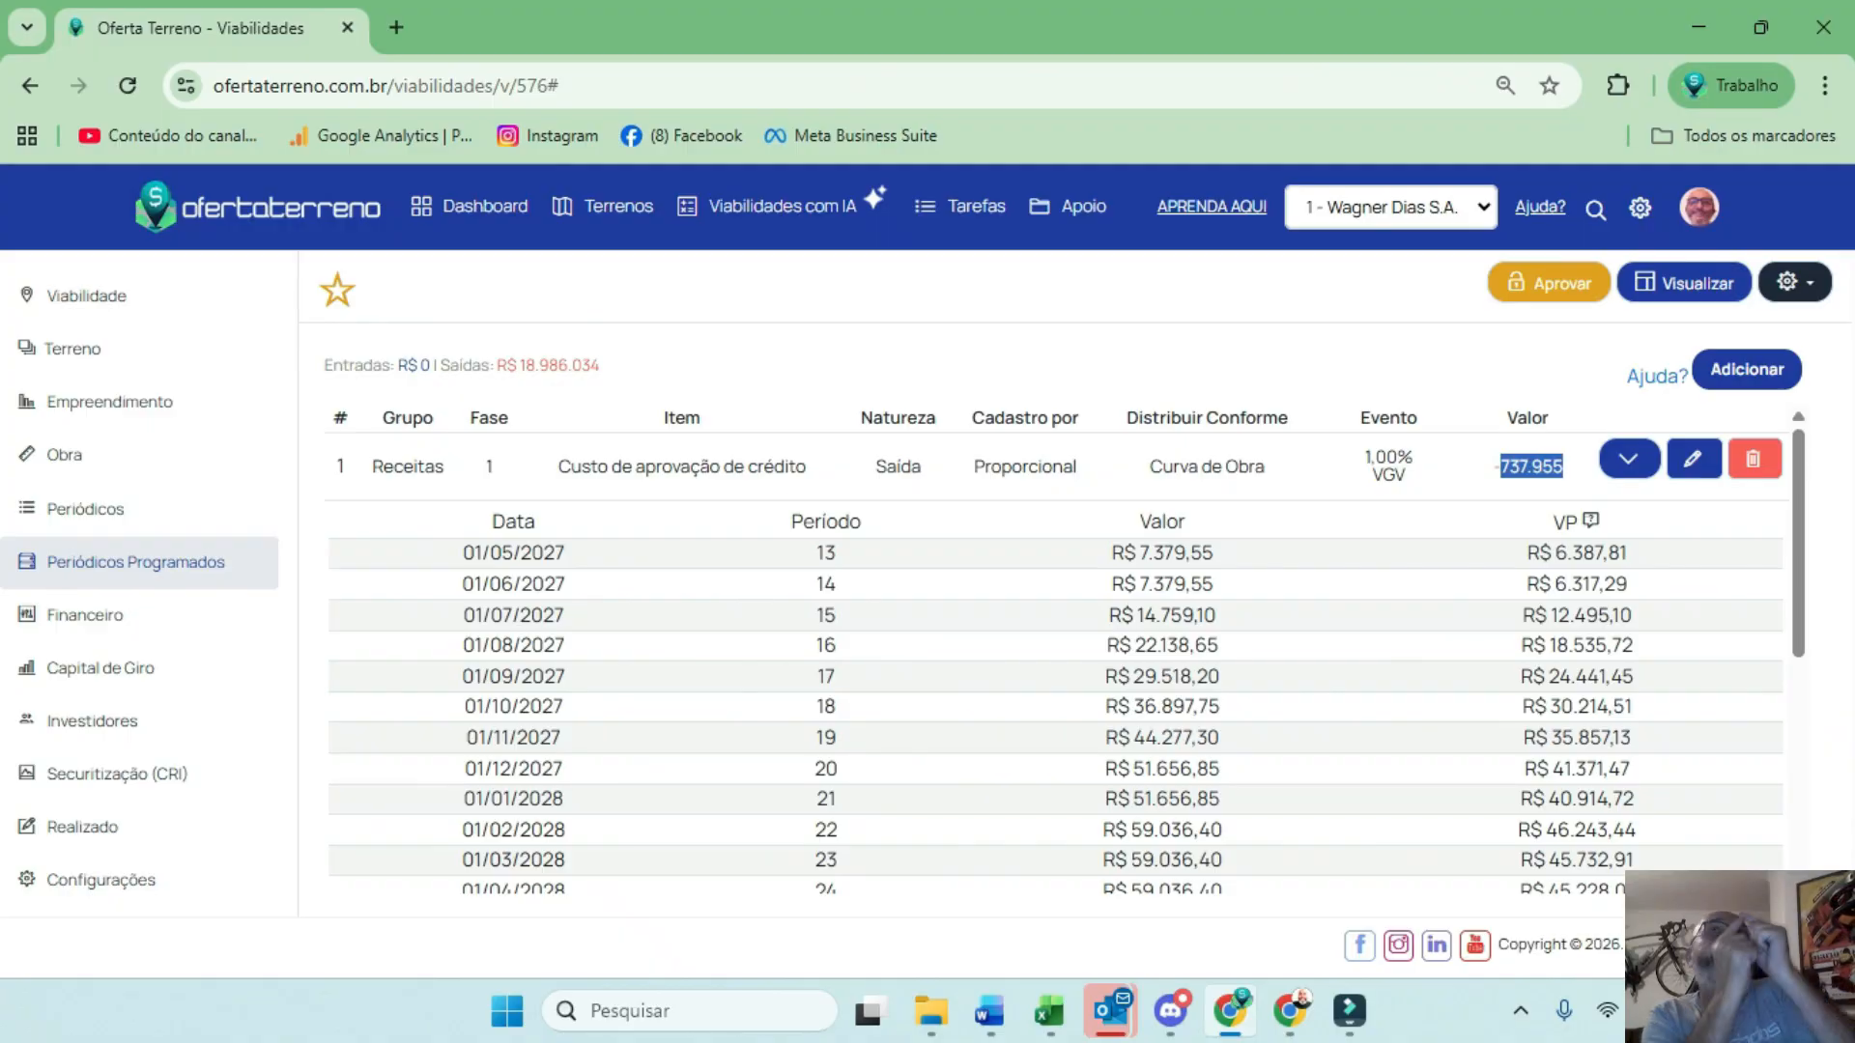
pyautogui.scroll(-5, 1379, 614)
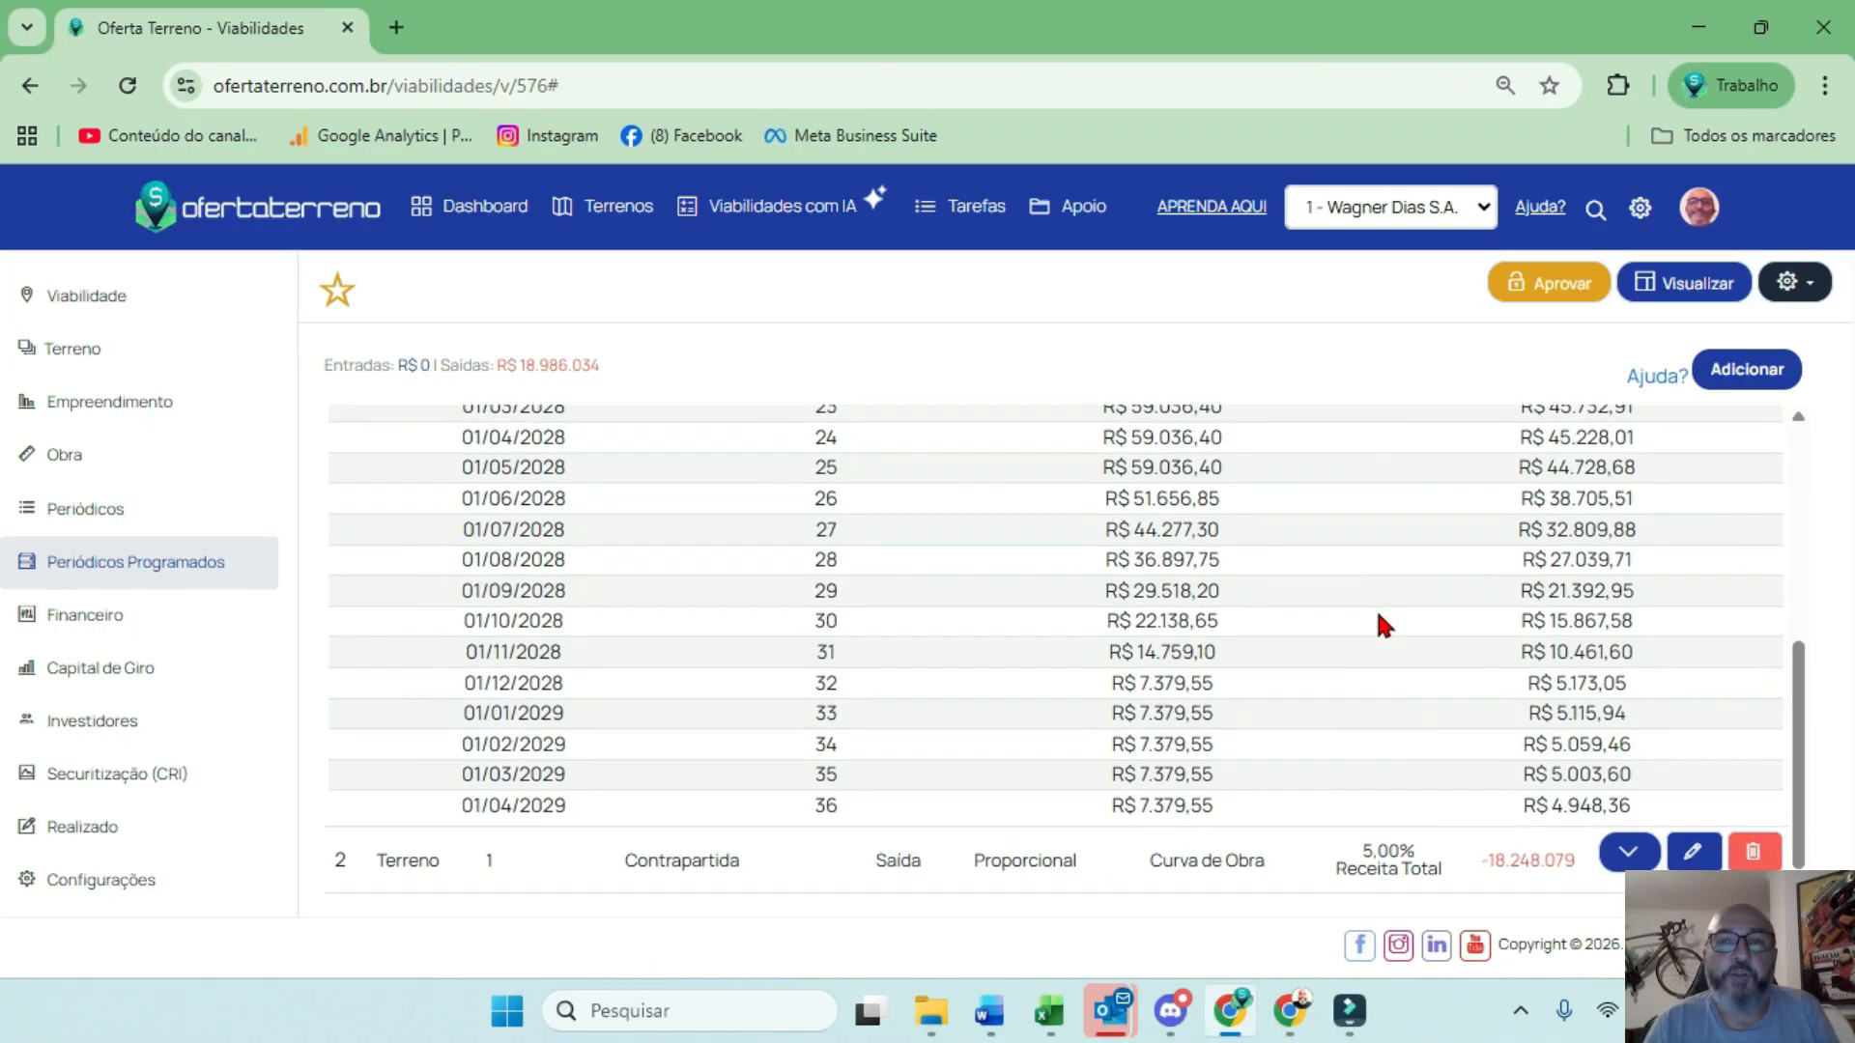
pyautogui.scroll(5, 1379, 615)
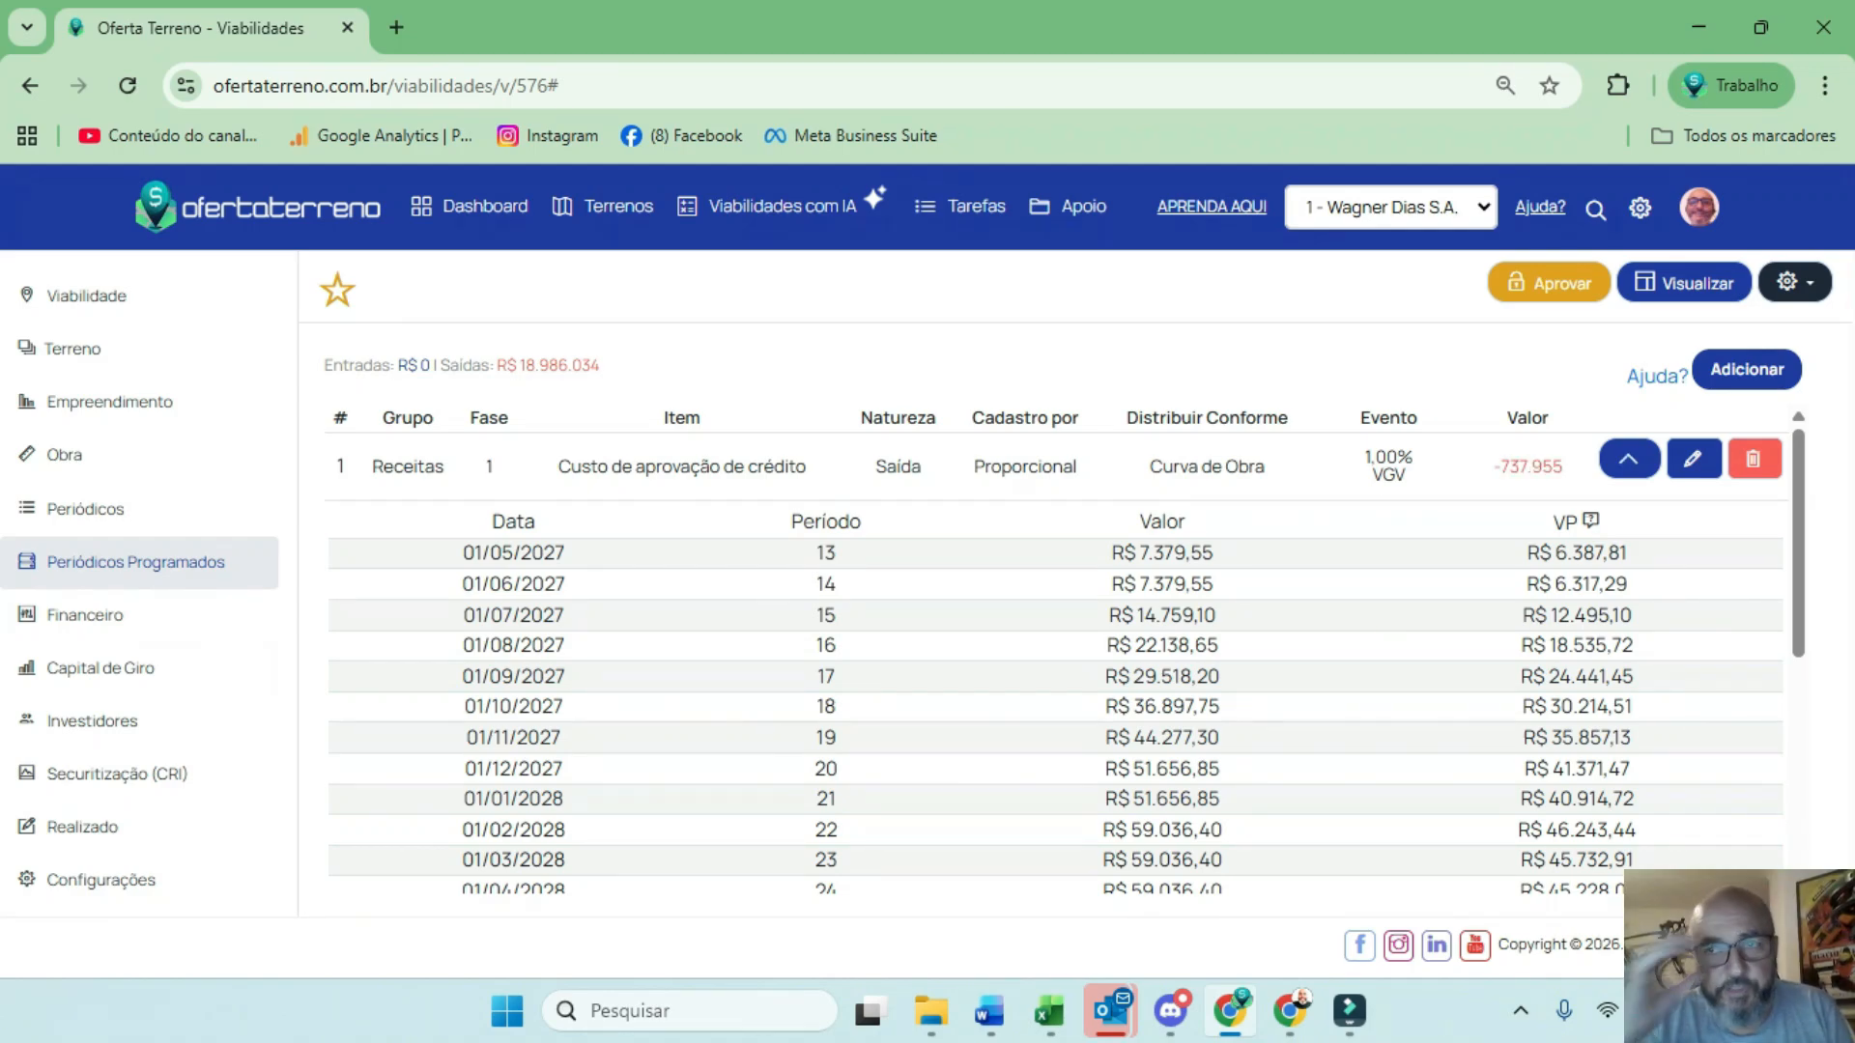
# Start a new scheduled item in the Receitas group described as "Tarifa de encargos para a prefeitura"
pyautogui.click(1747, 369)
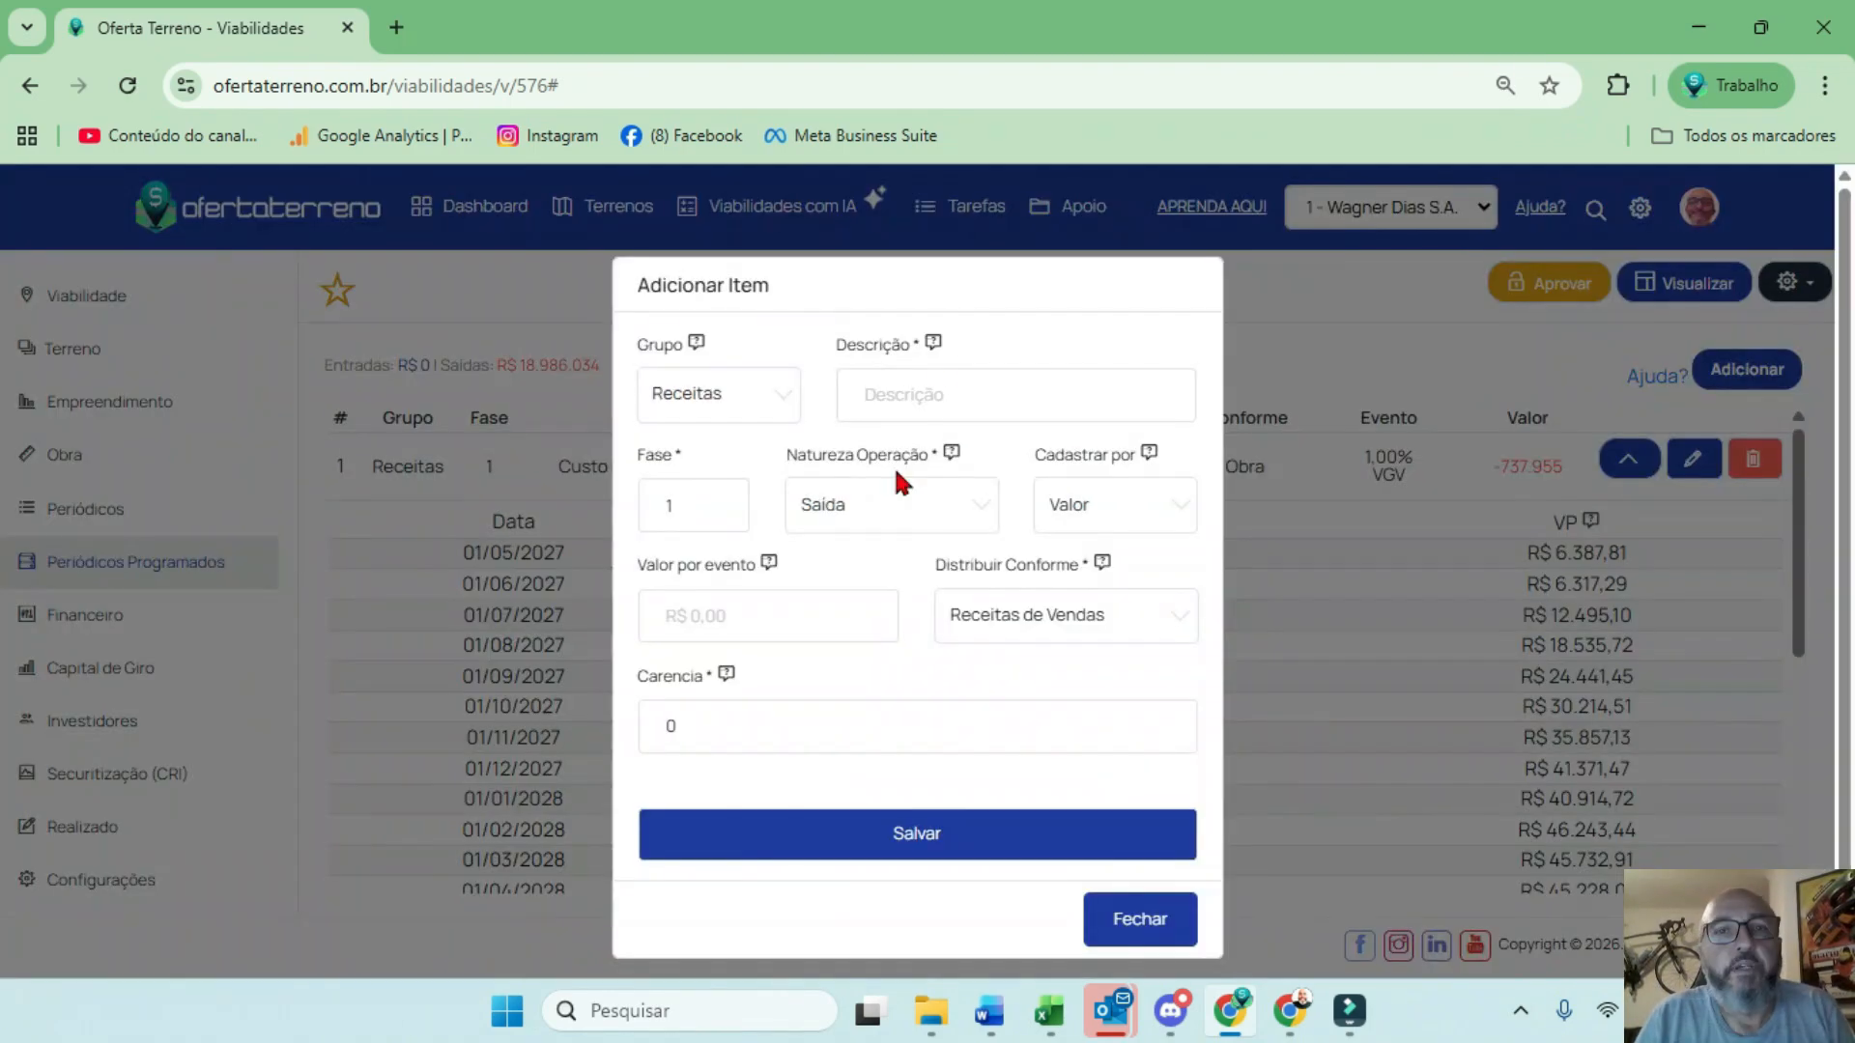
pyautogui.click(885, 393)
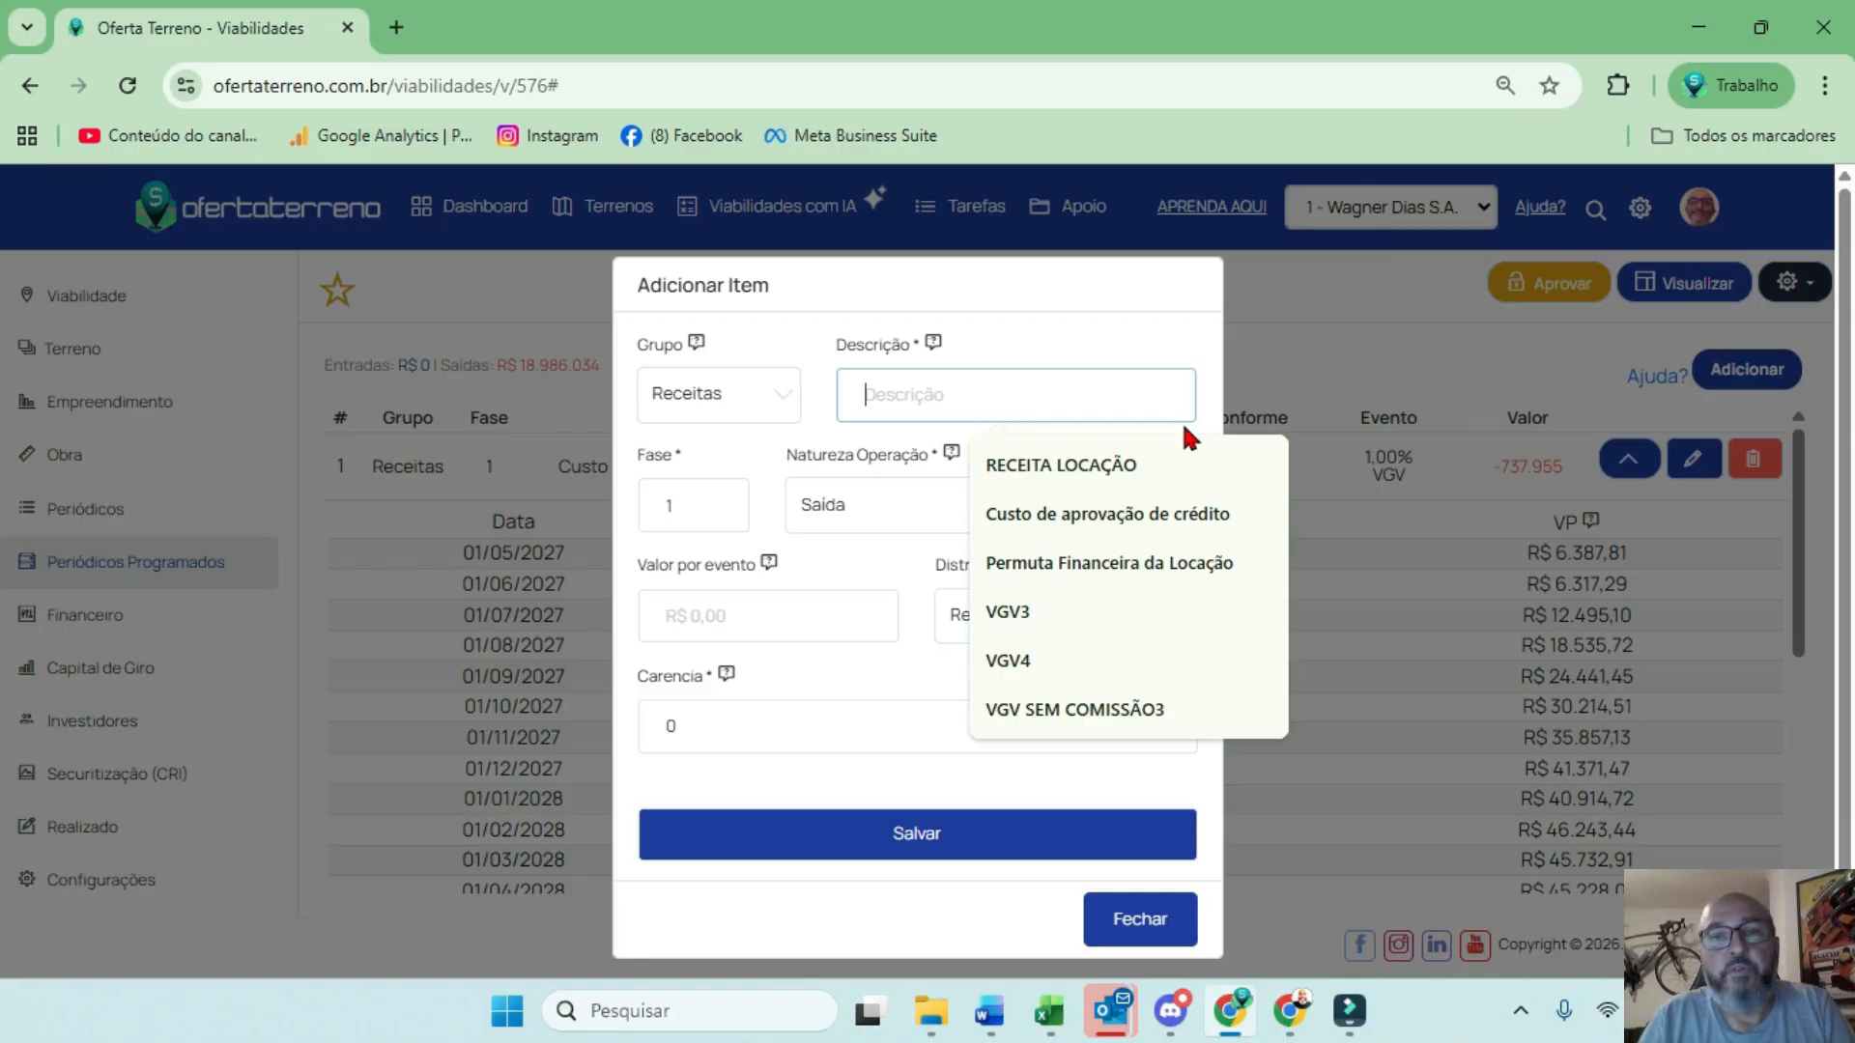
pyautogui.write('A')
pyautogui.press('BackSpace')
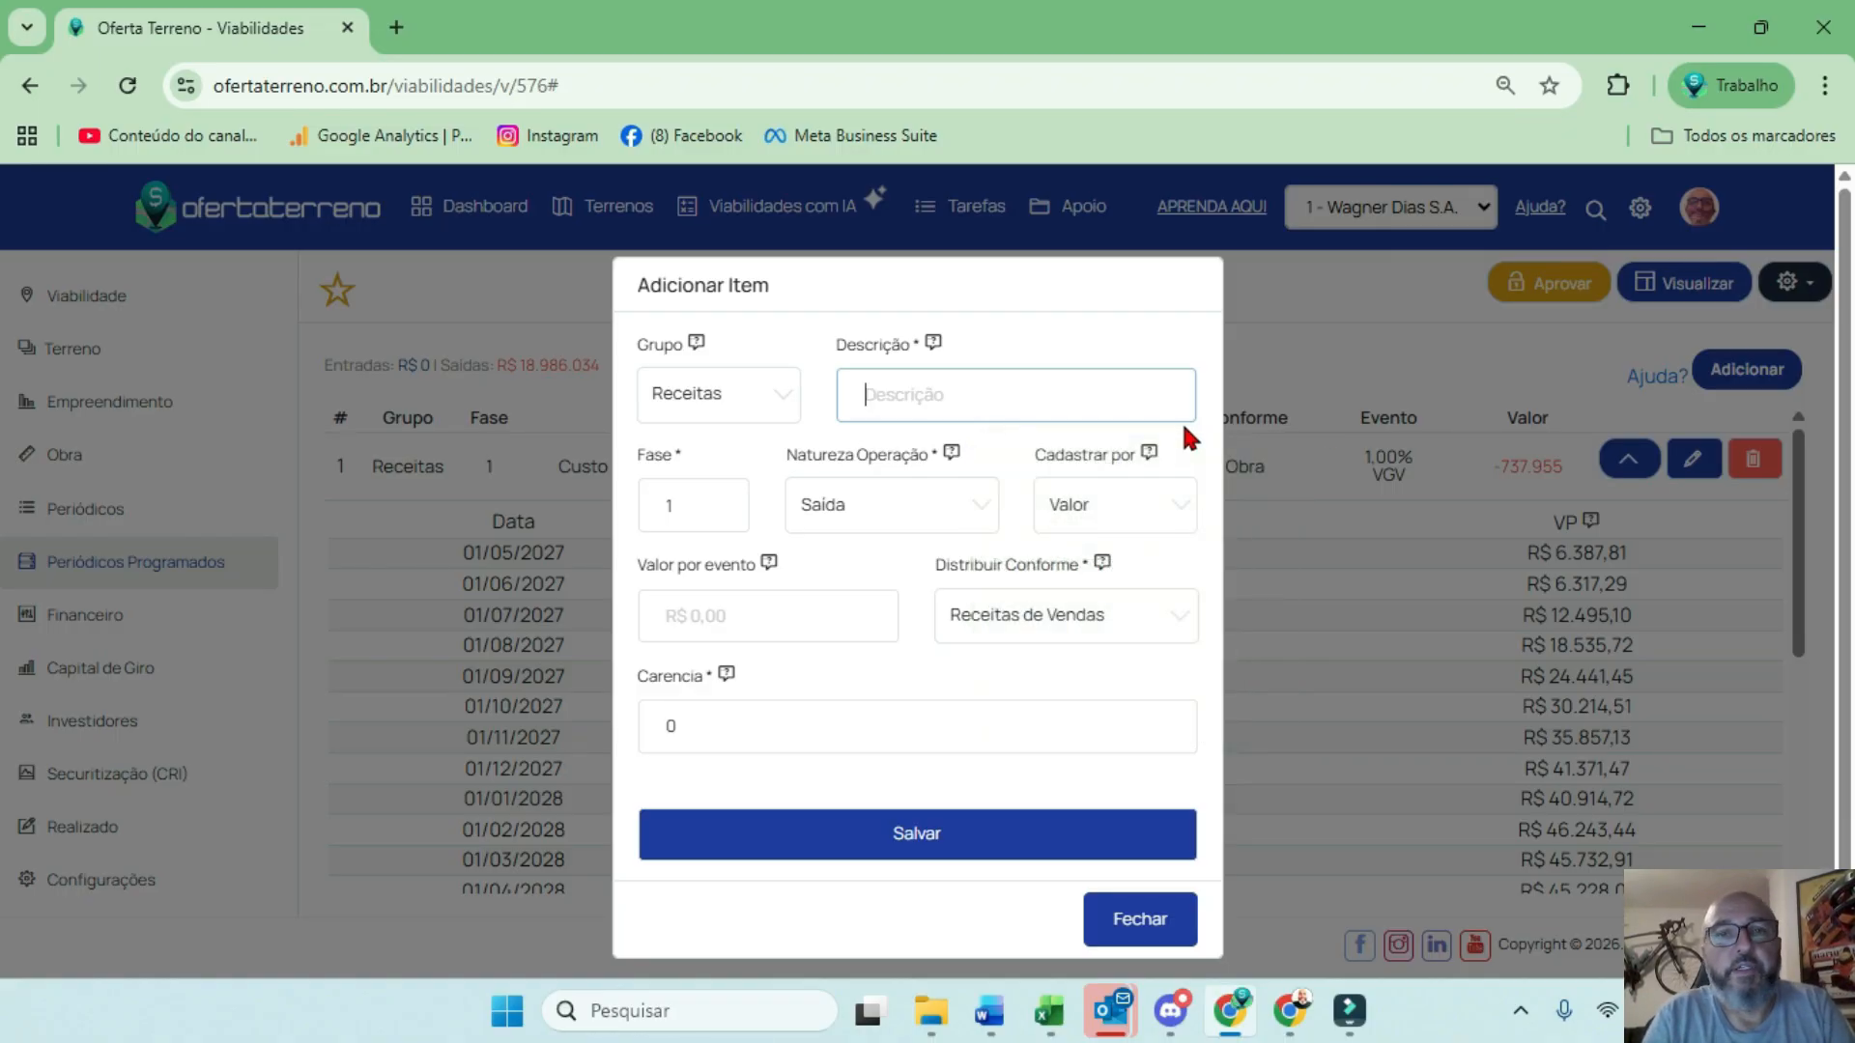
pyautogui.write('Tarifa de encargos para')
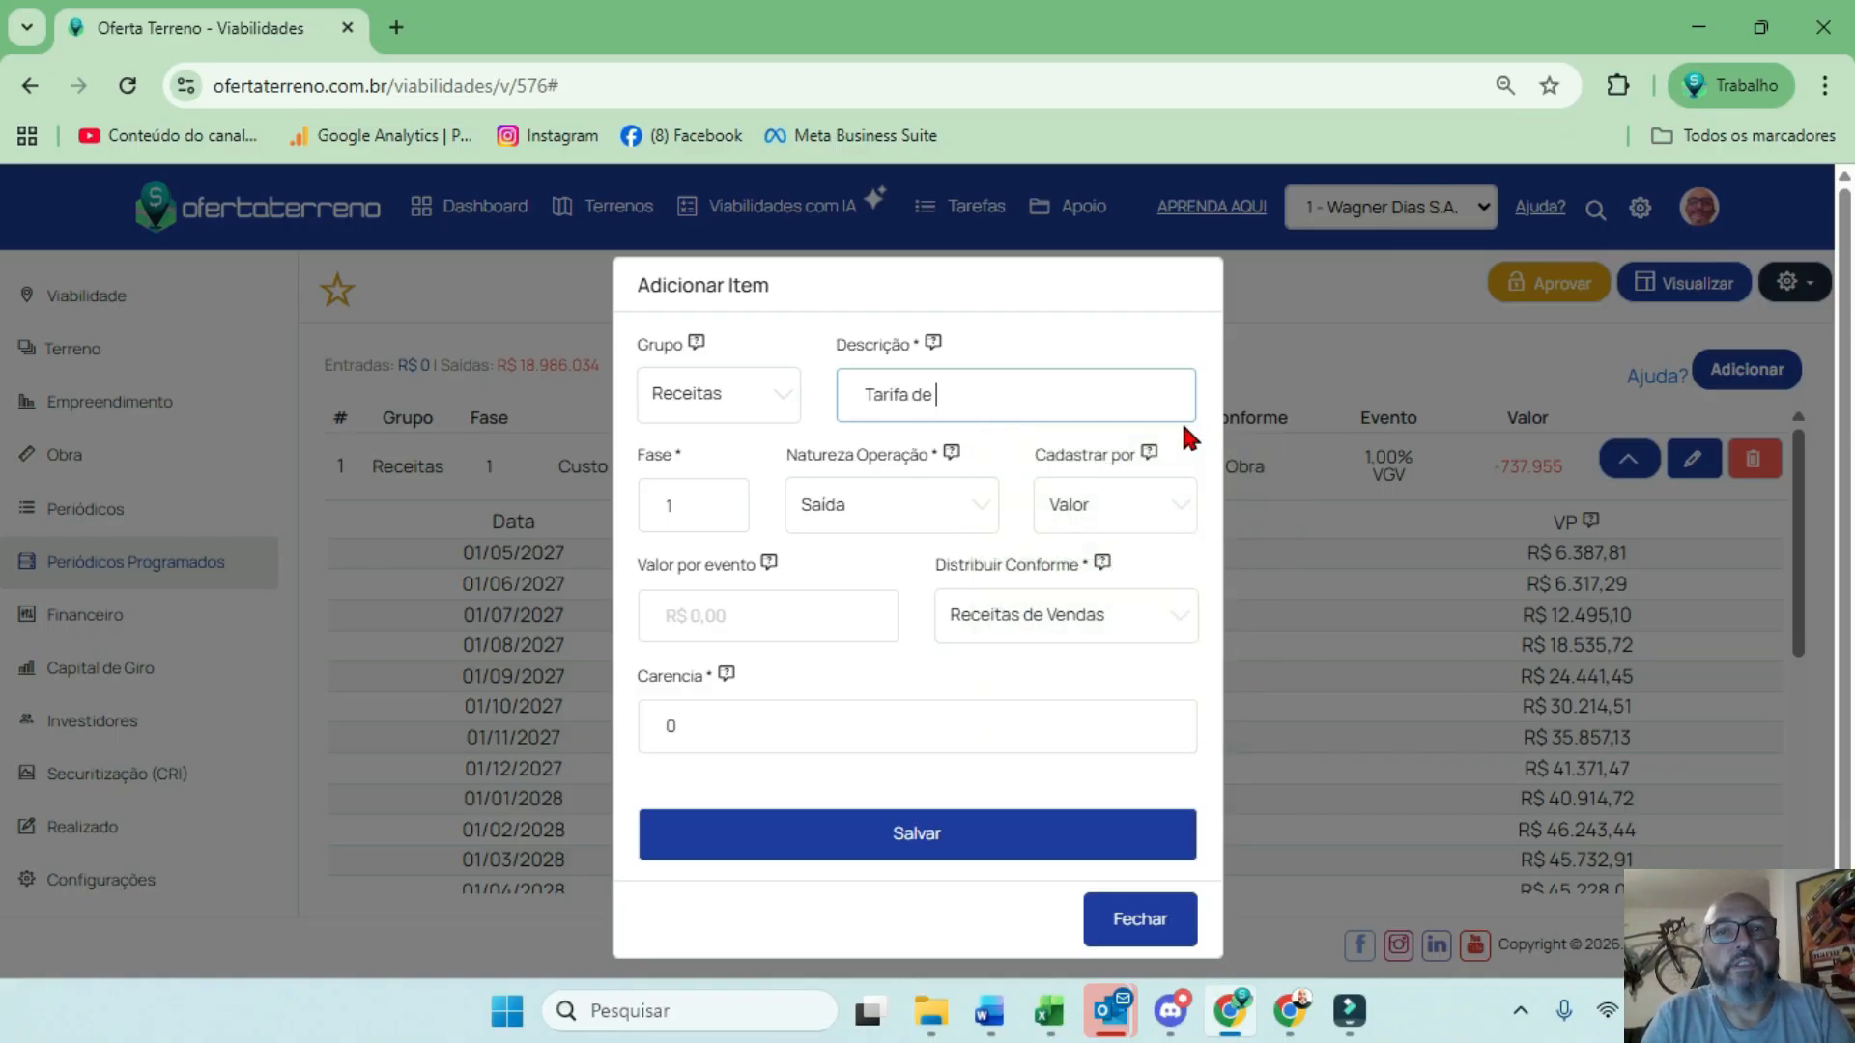
pyautogui.write('efeitura')
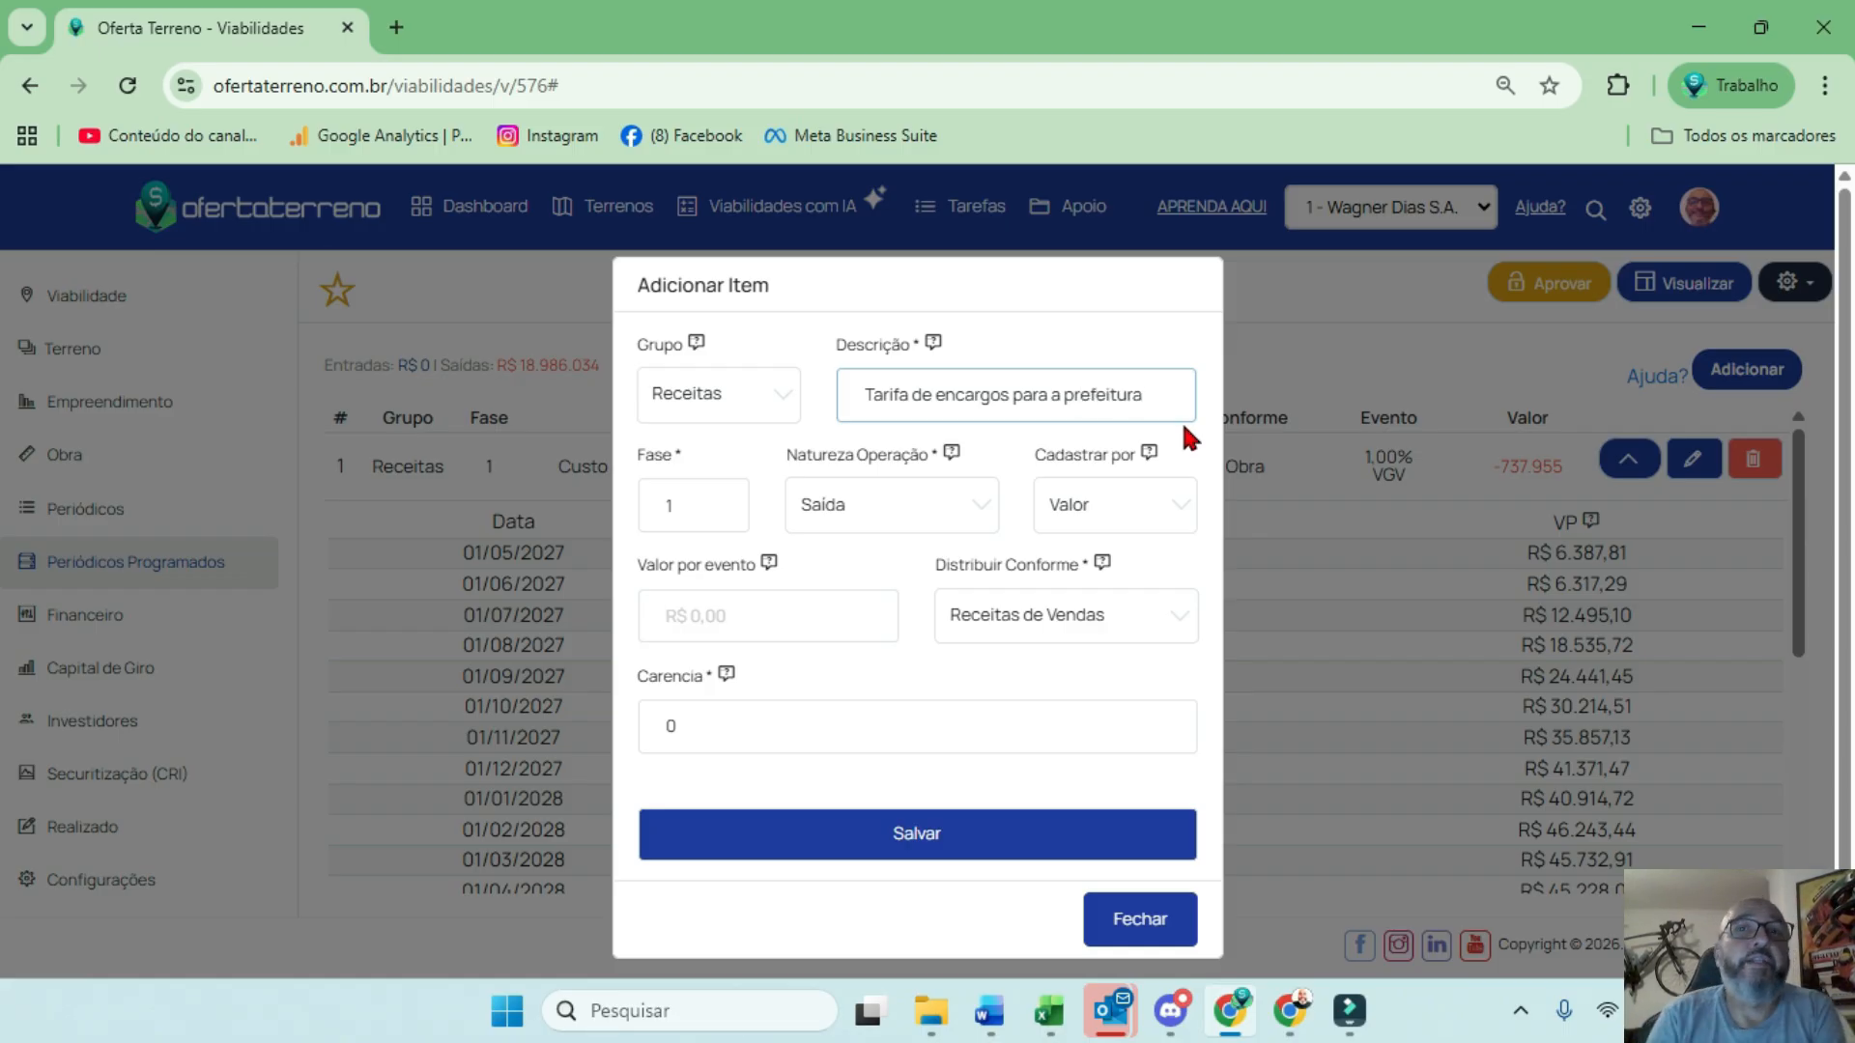
# Register the new item as Proporcional, with 0,02 as % da Conta and Receita Locação as Conta Destino Cálculo
pyautogui.click(758, 614)
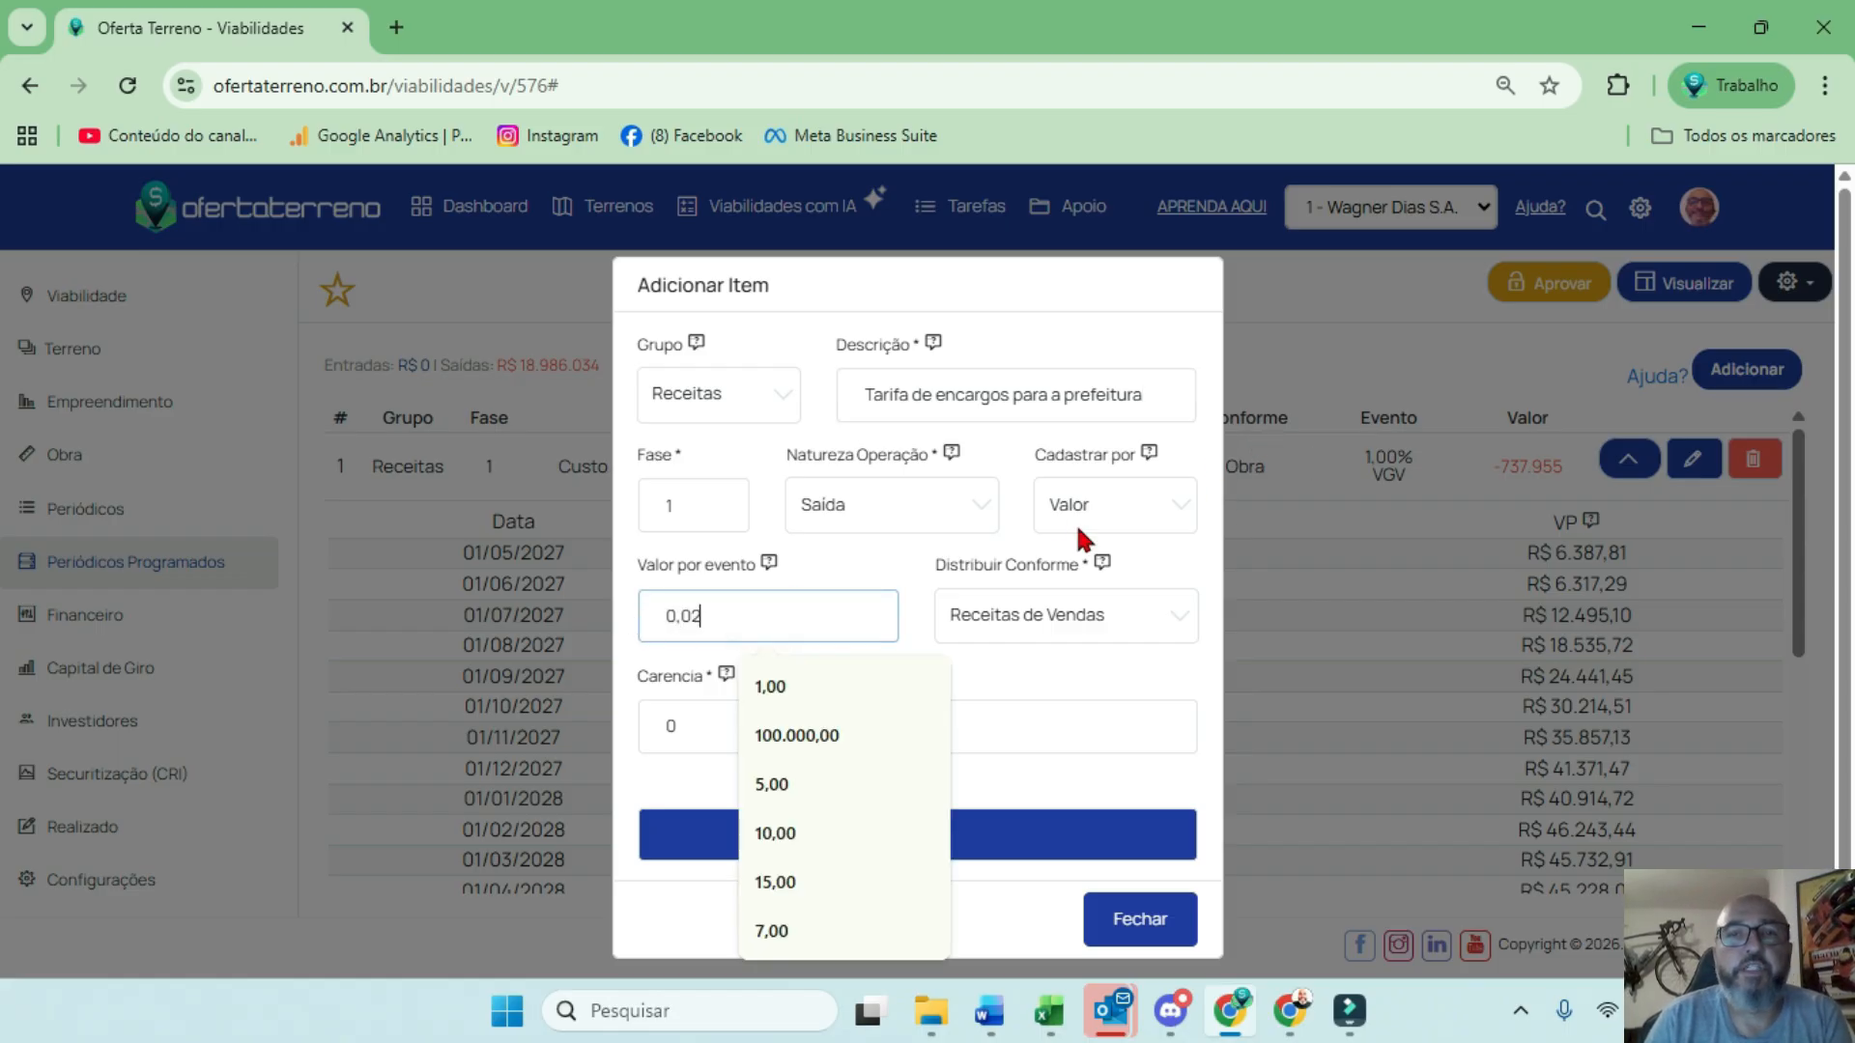
pyautogui.click(1124, 497)
pyautogui.click(1118, 584)
pyautogui.click(1072, 623)
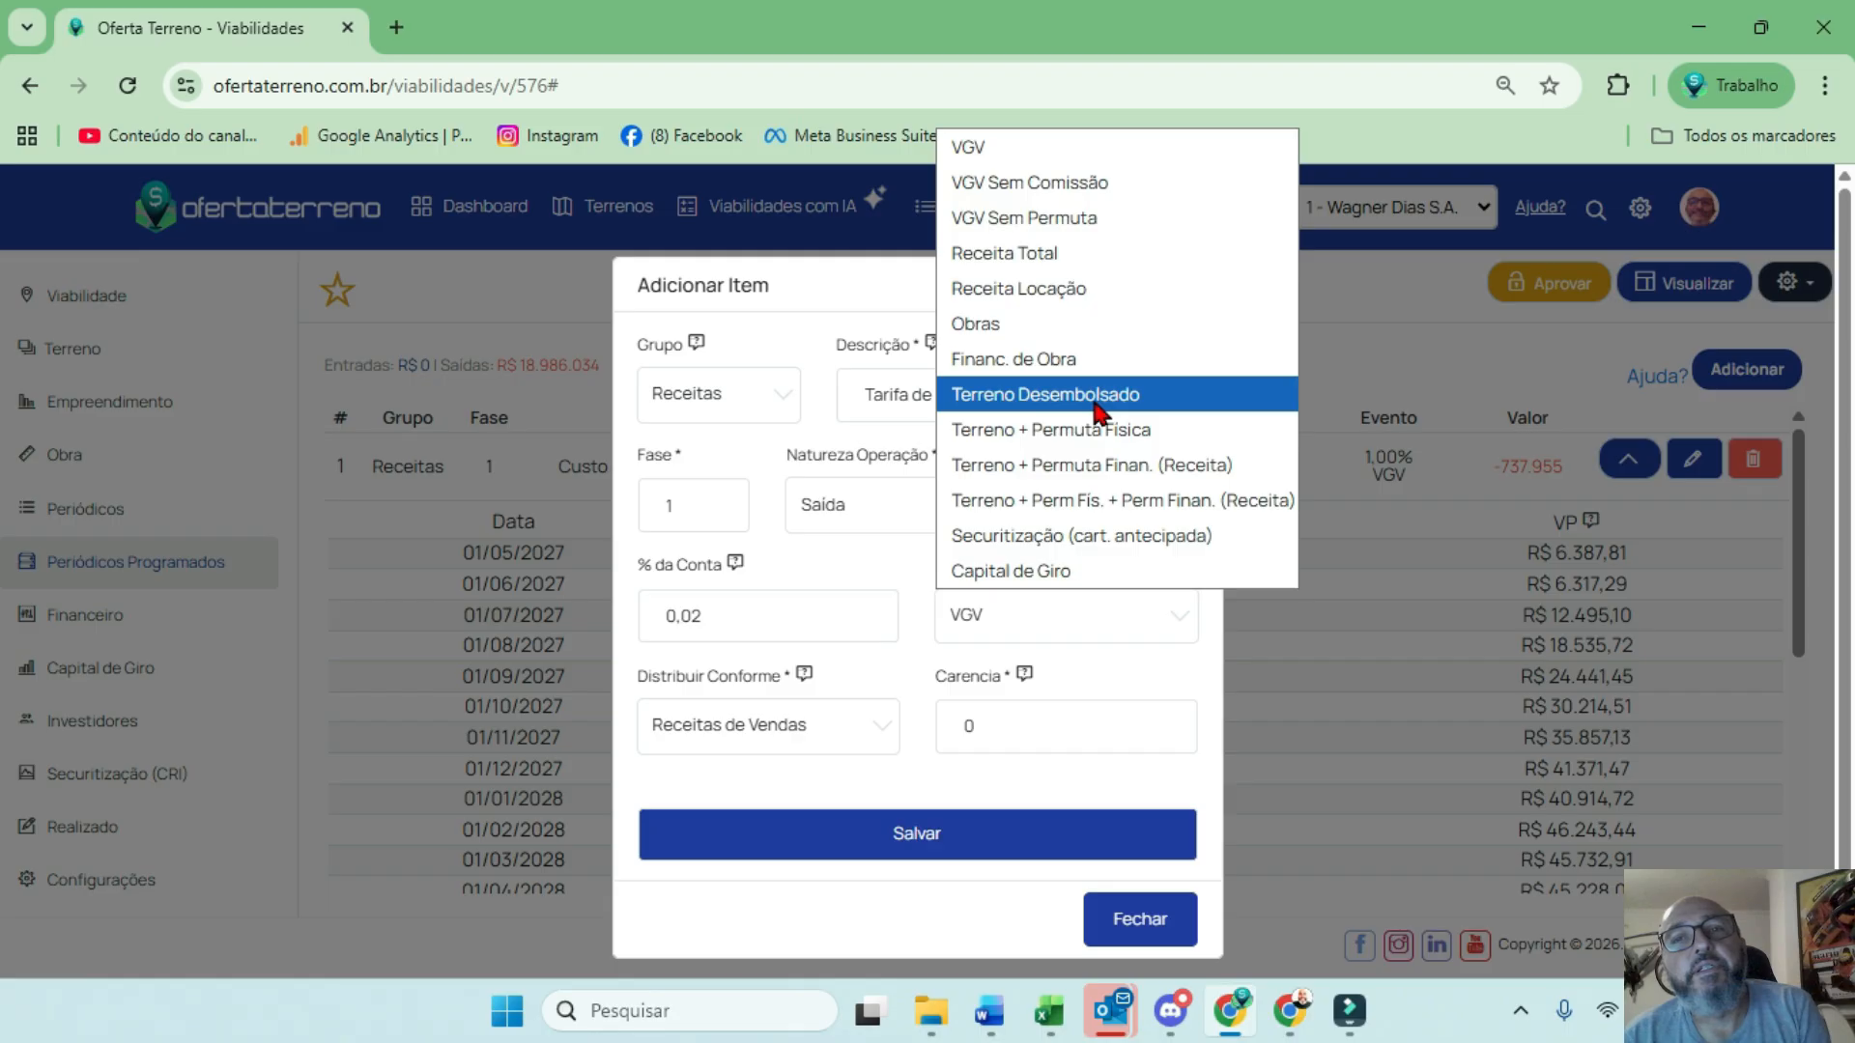
pyautogui.click(1100, 293)
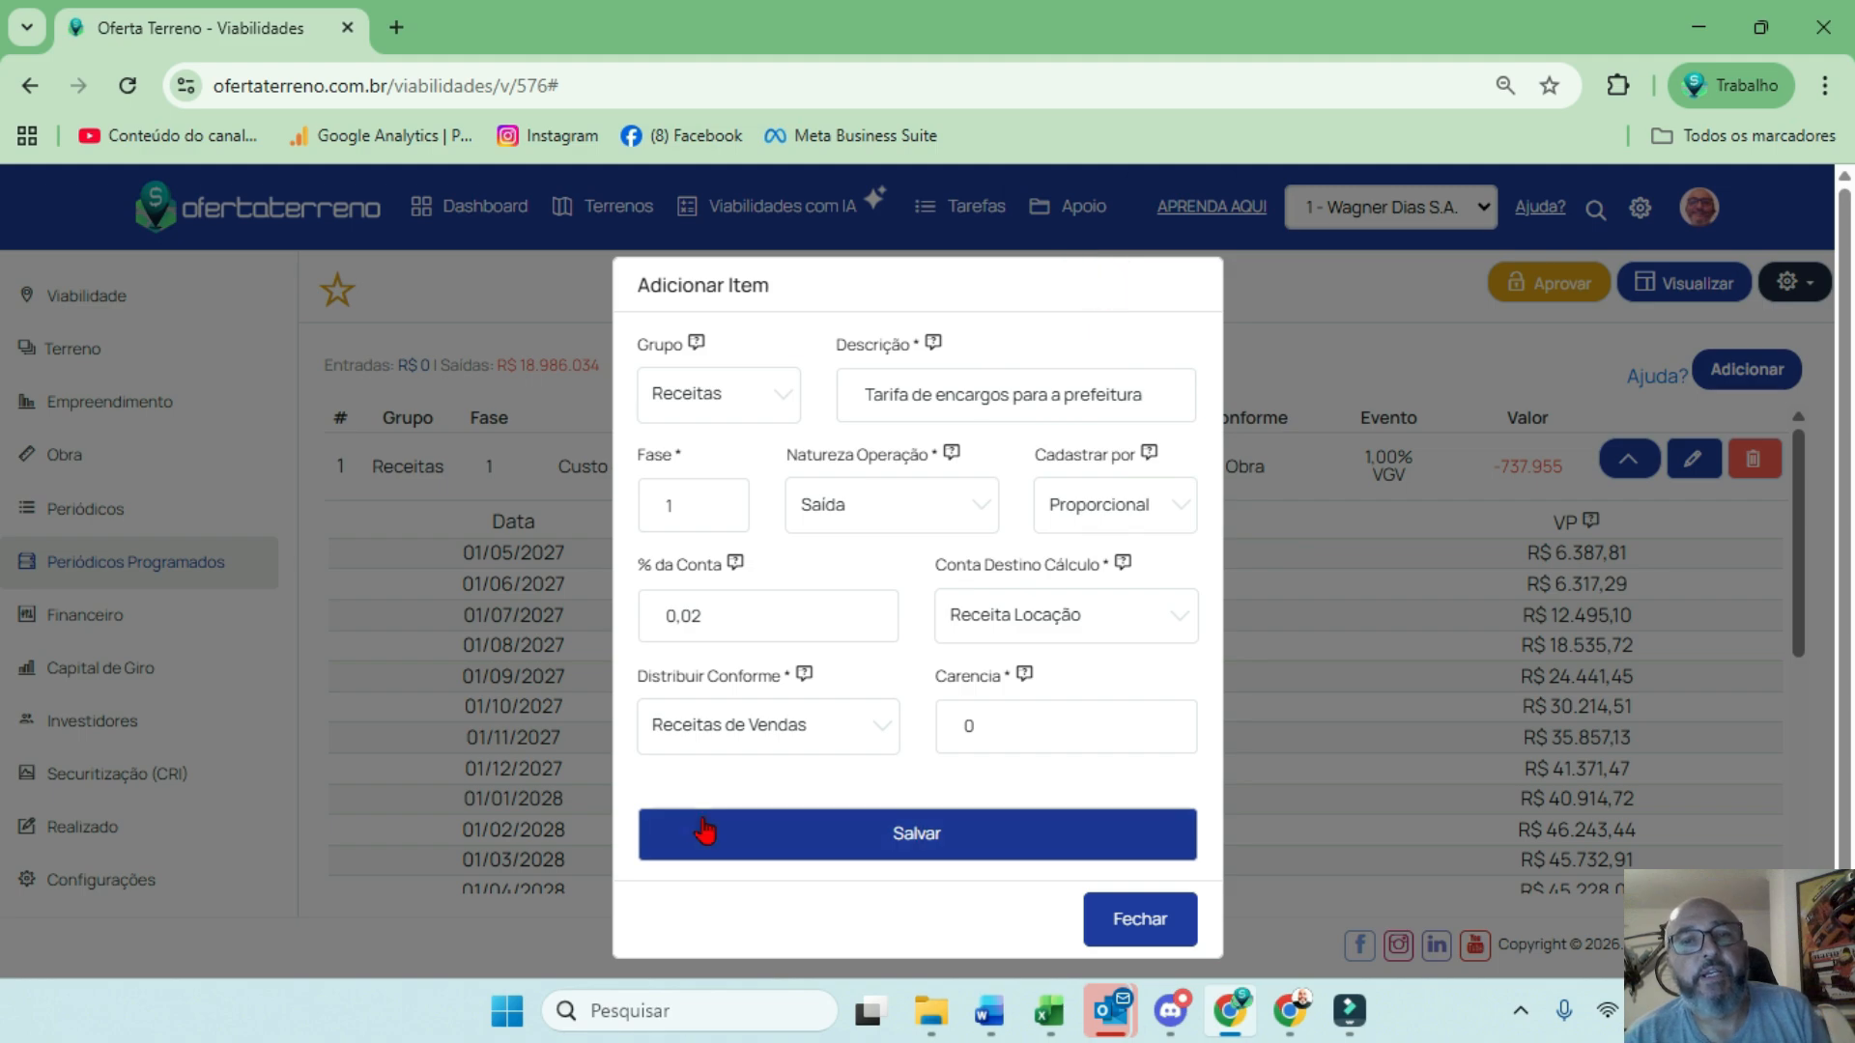
# Distribute the new item according to Receitas de Locação with a Carência of 3, and save it
pyautogui.click(737, 724)
pyautogui.click(749, 809)
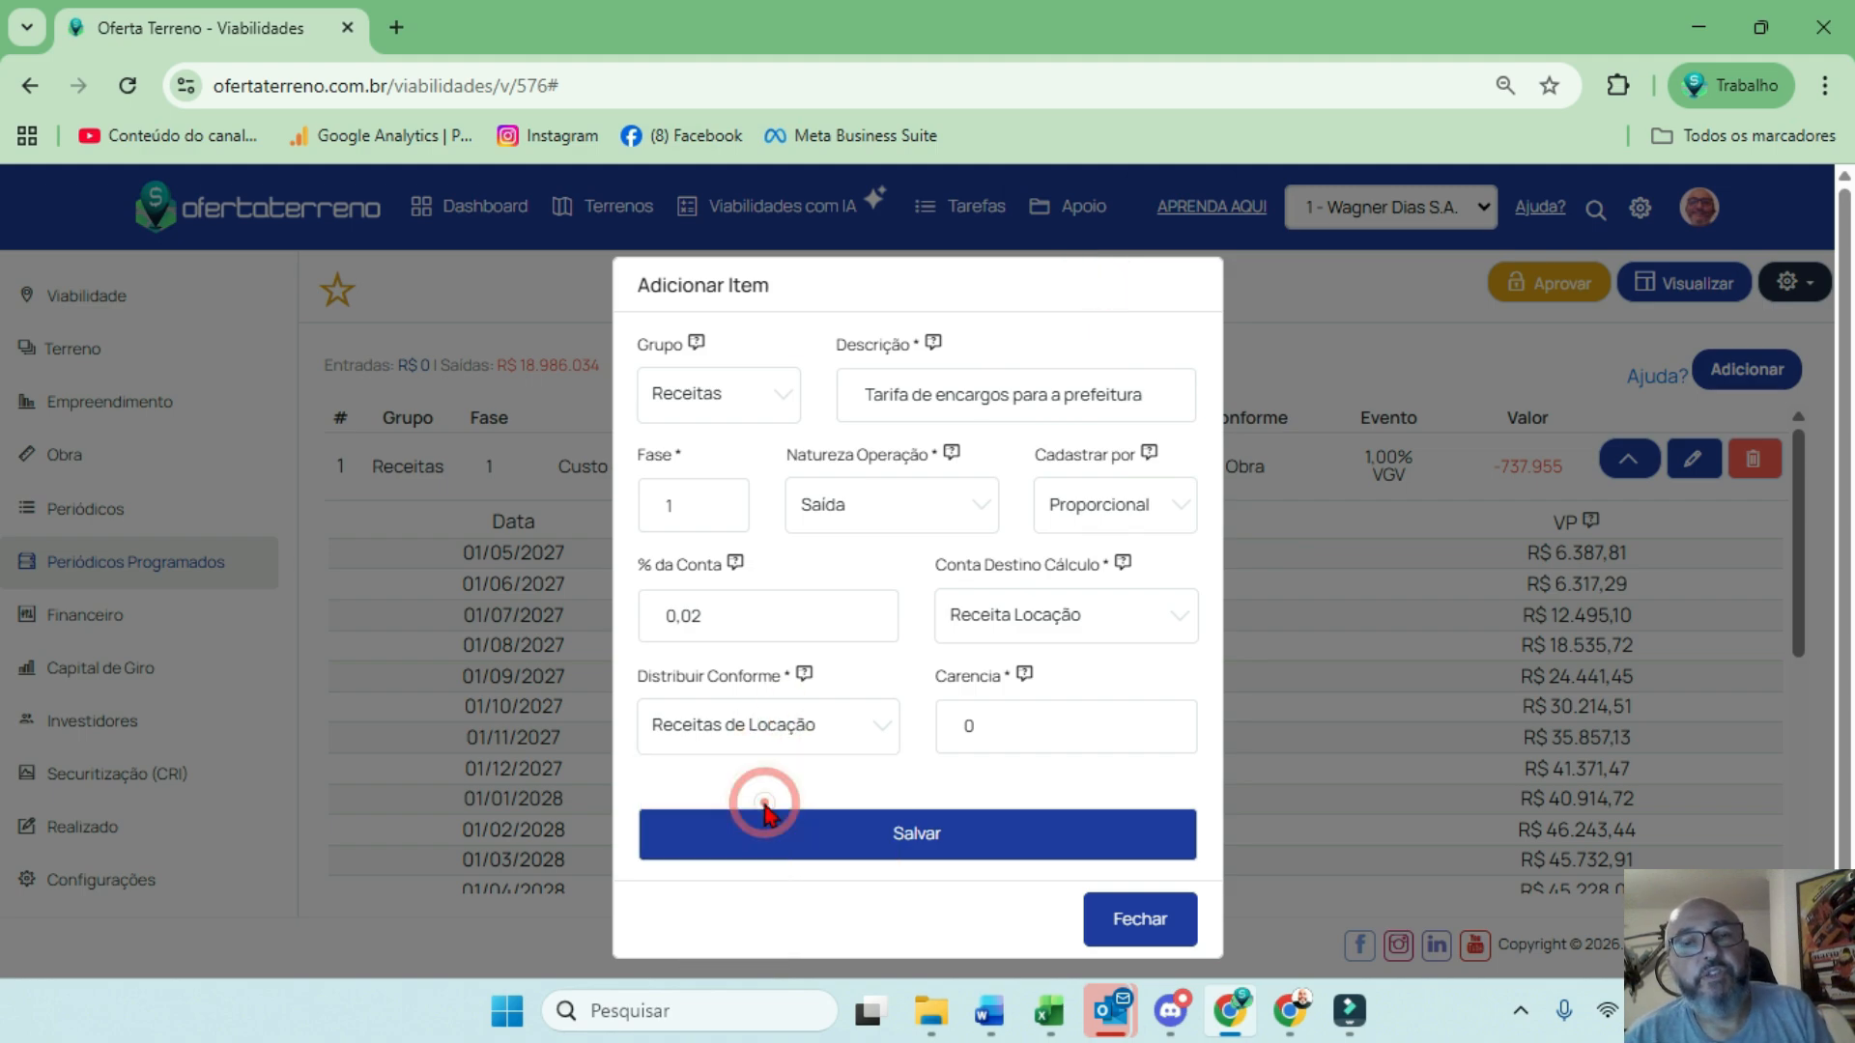
pyautogui.doubleClick(1026, 729)
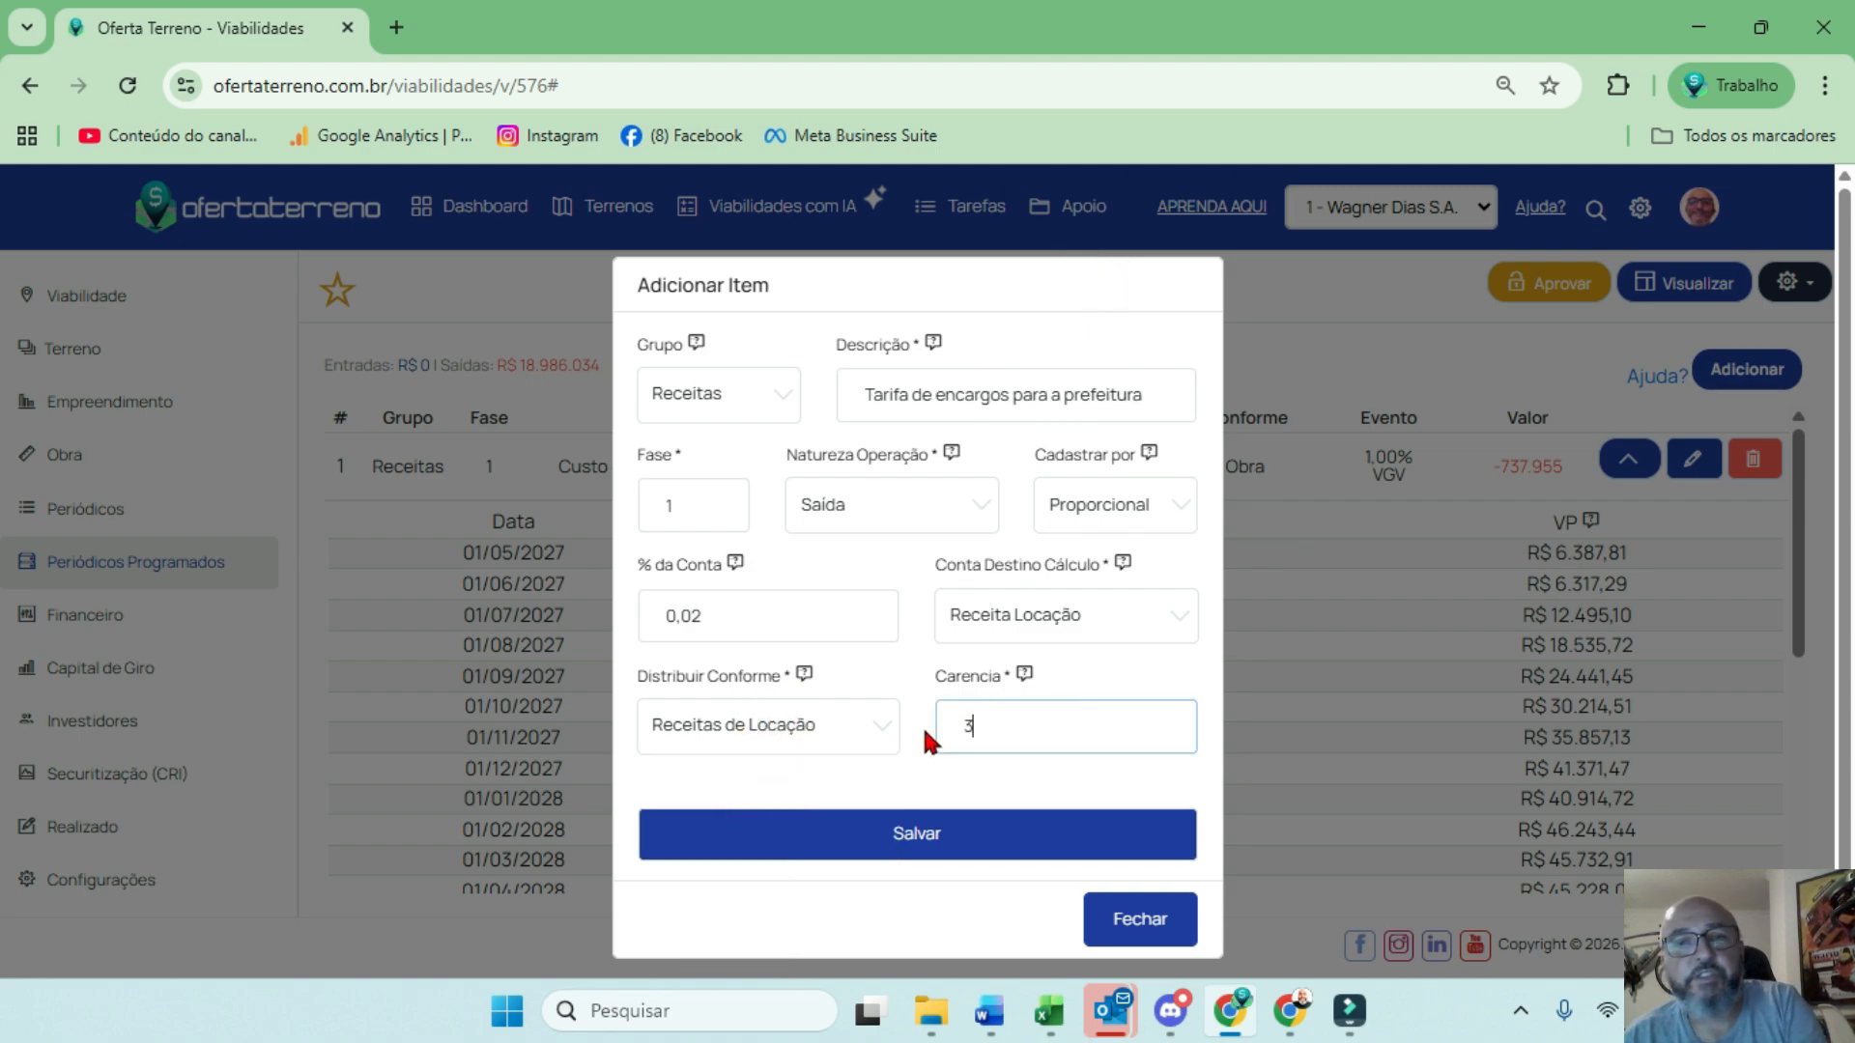
pyautogui.click(908, 820)
# Expand the Tarifa de encargos item and review its monthly installments and starting date
pyautogui.click(1650, 525)
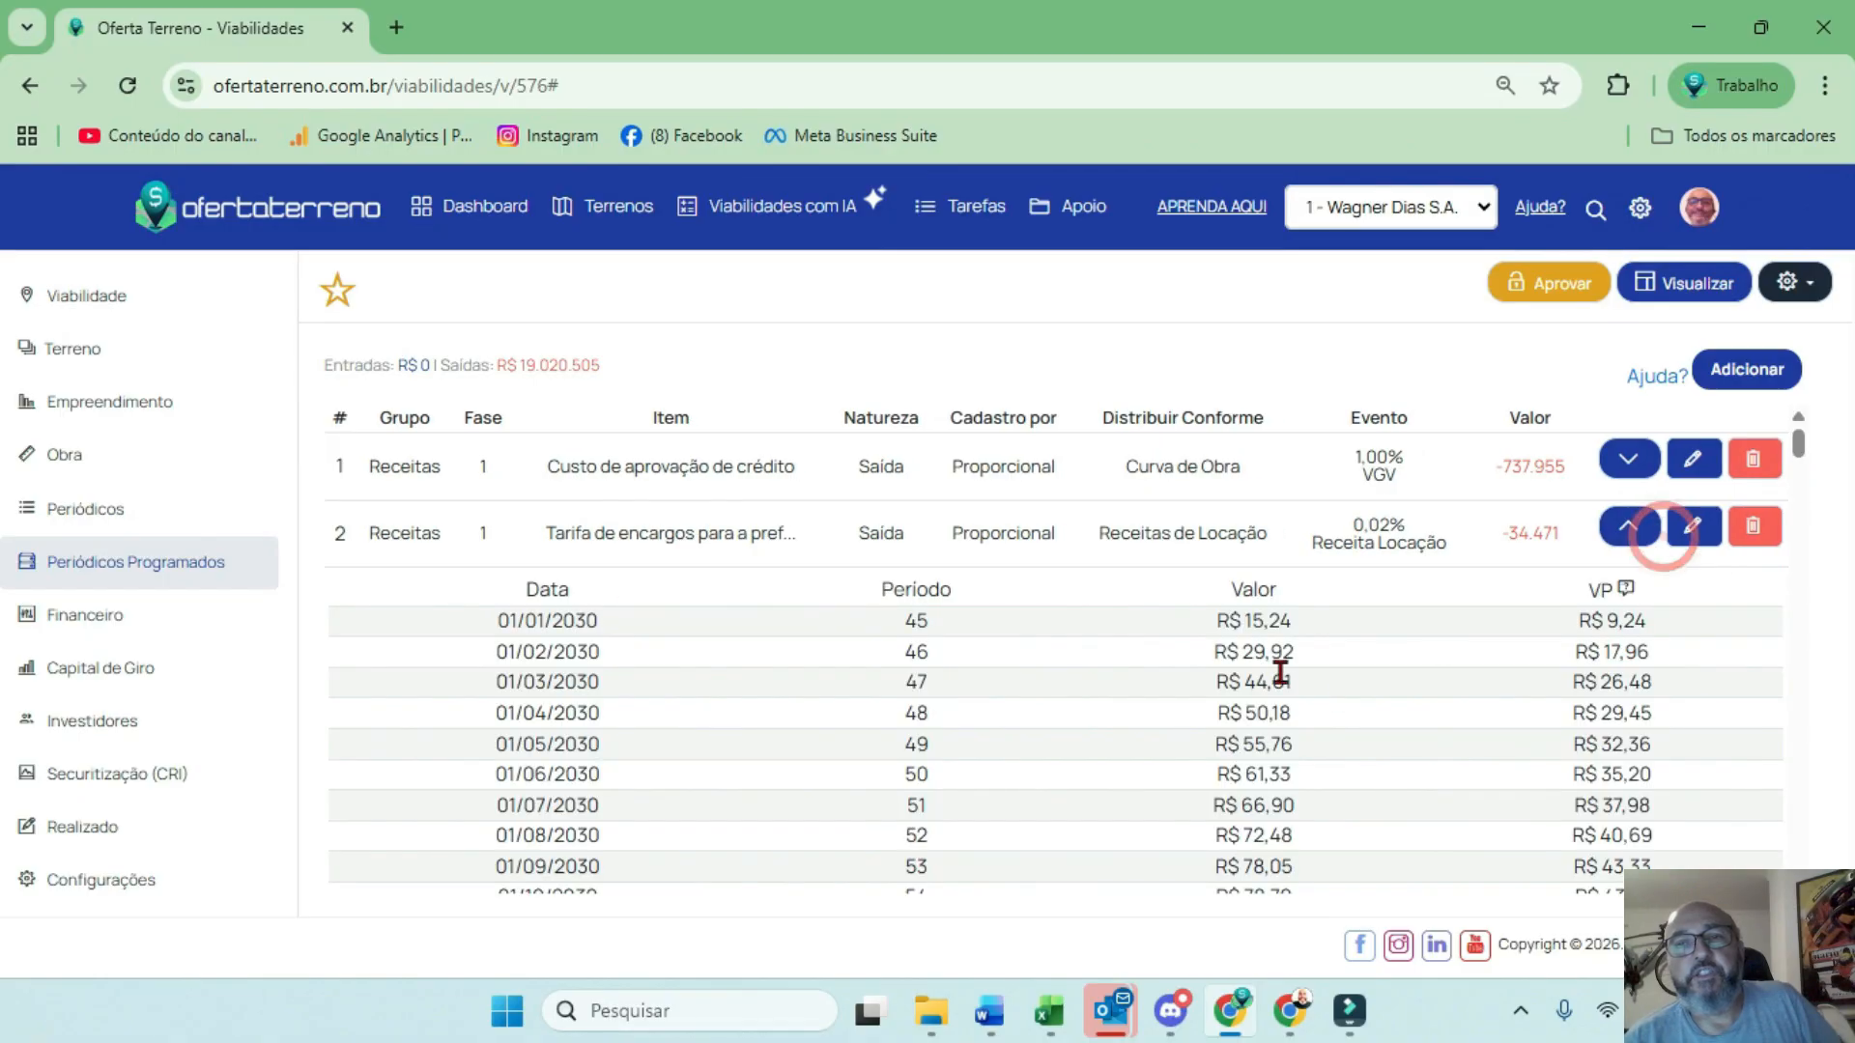
pyautogui.scroll(-15, 1275, 667)
pyautogui.scroll(-20, 1275, 671)
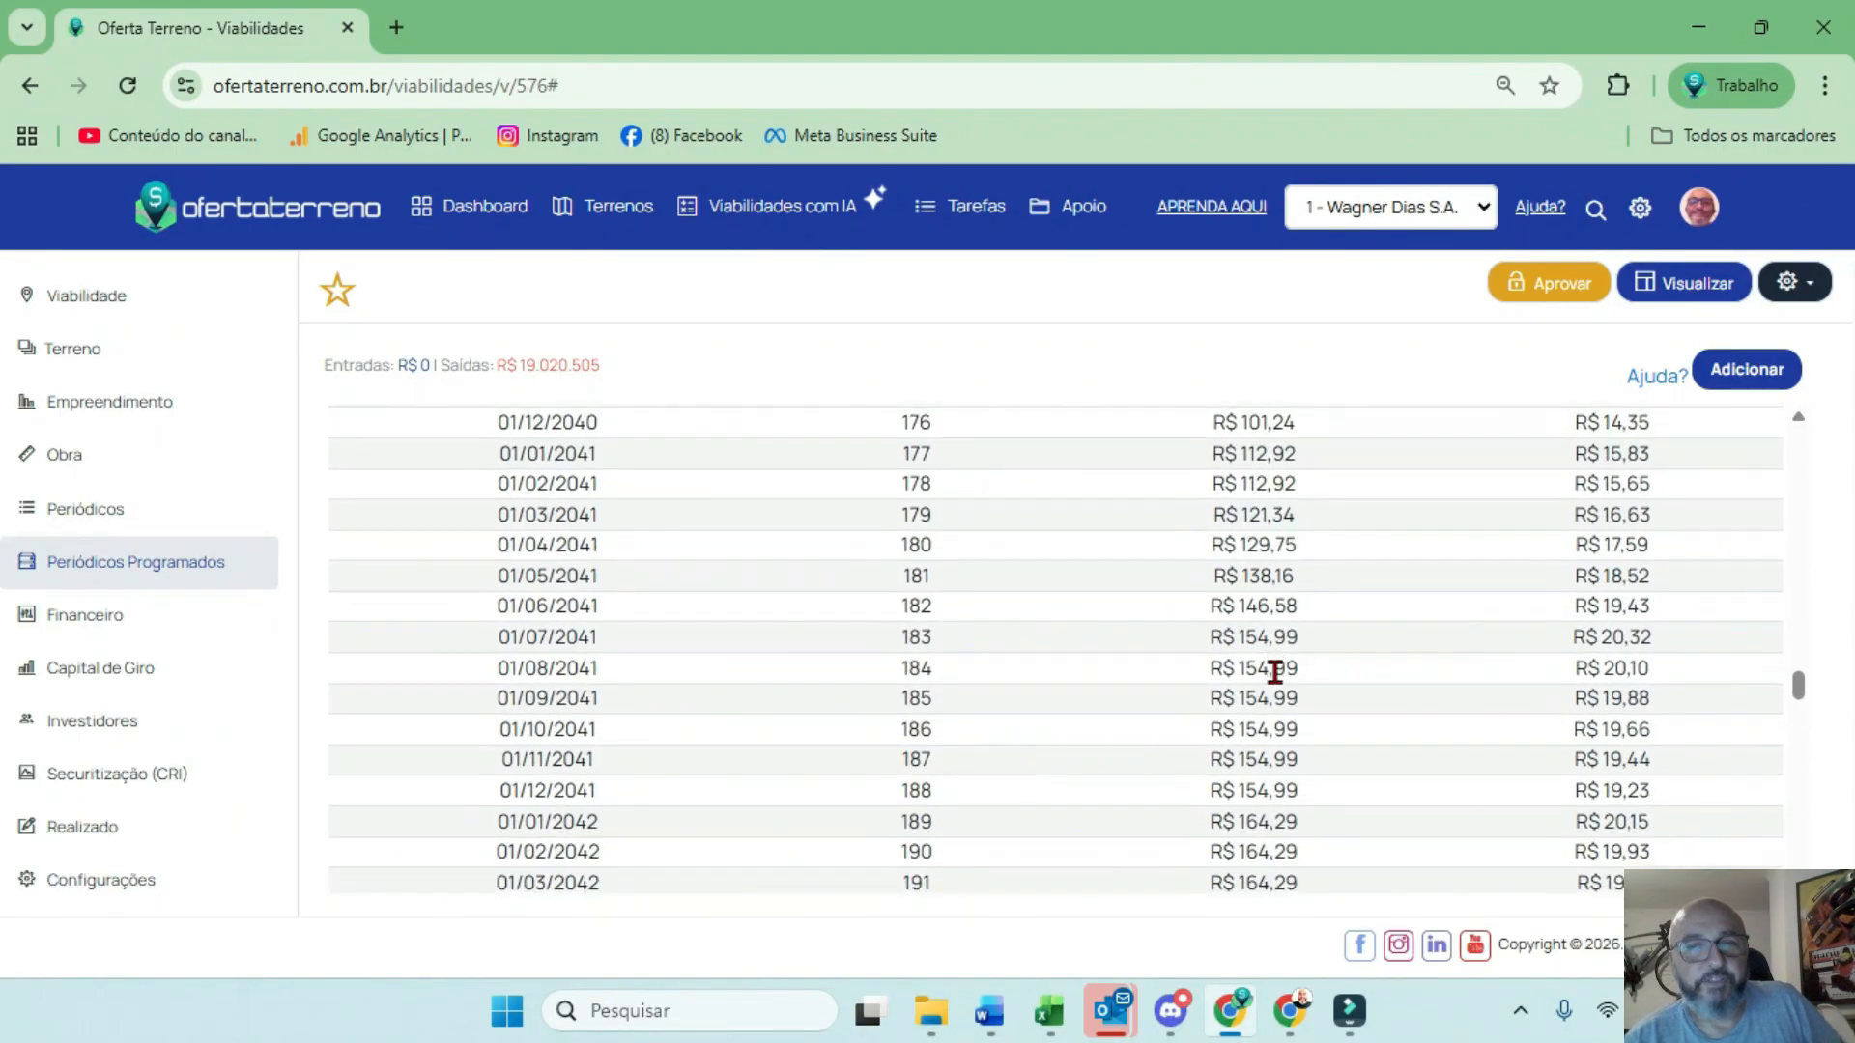
pyautogui.scroll(20, 1261, 667)
pyautogui.scroll(10, 1253, 657)
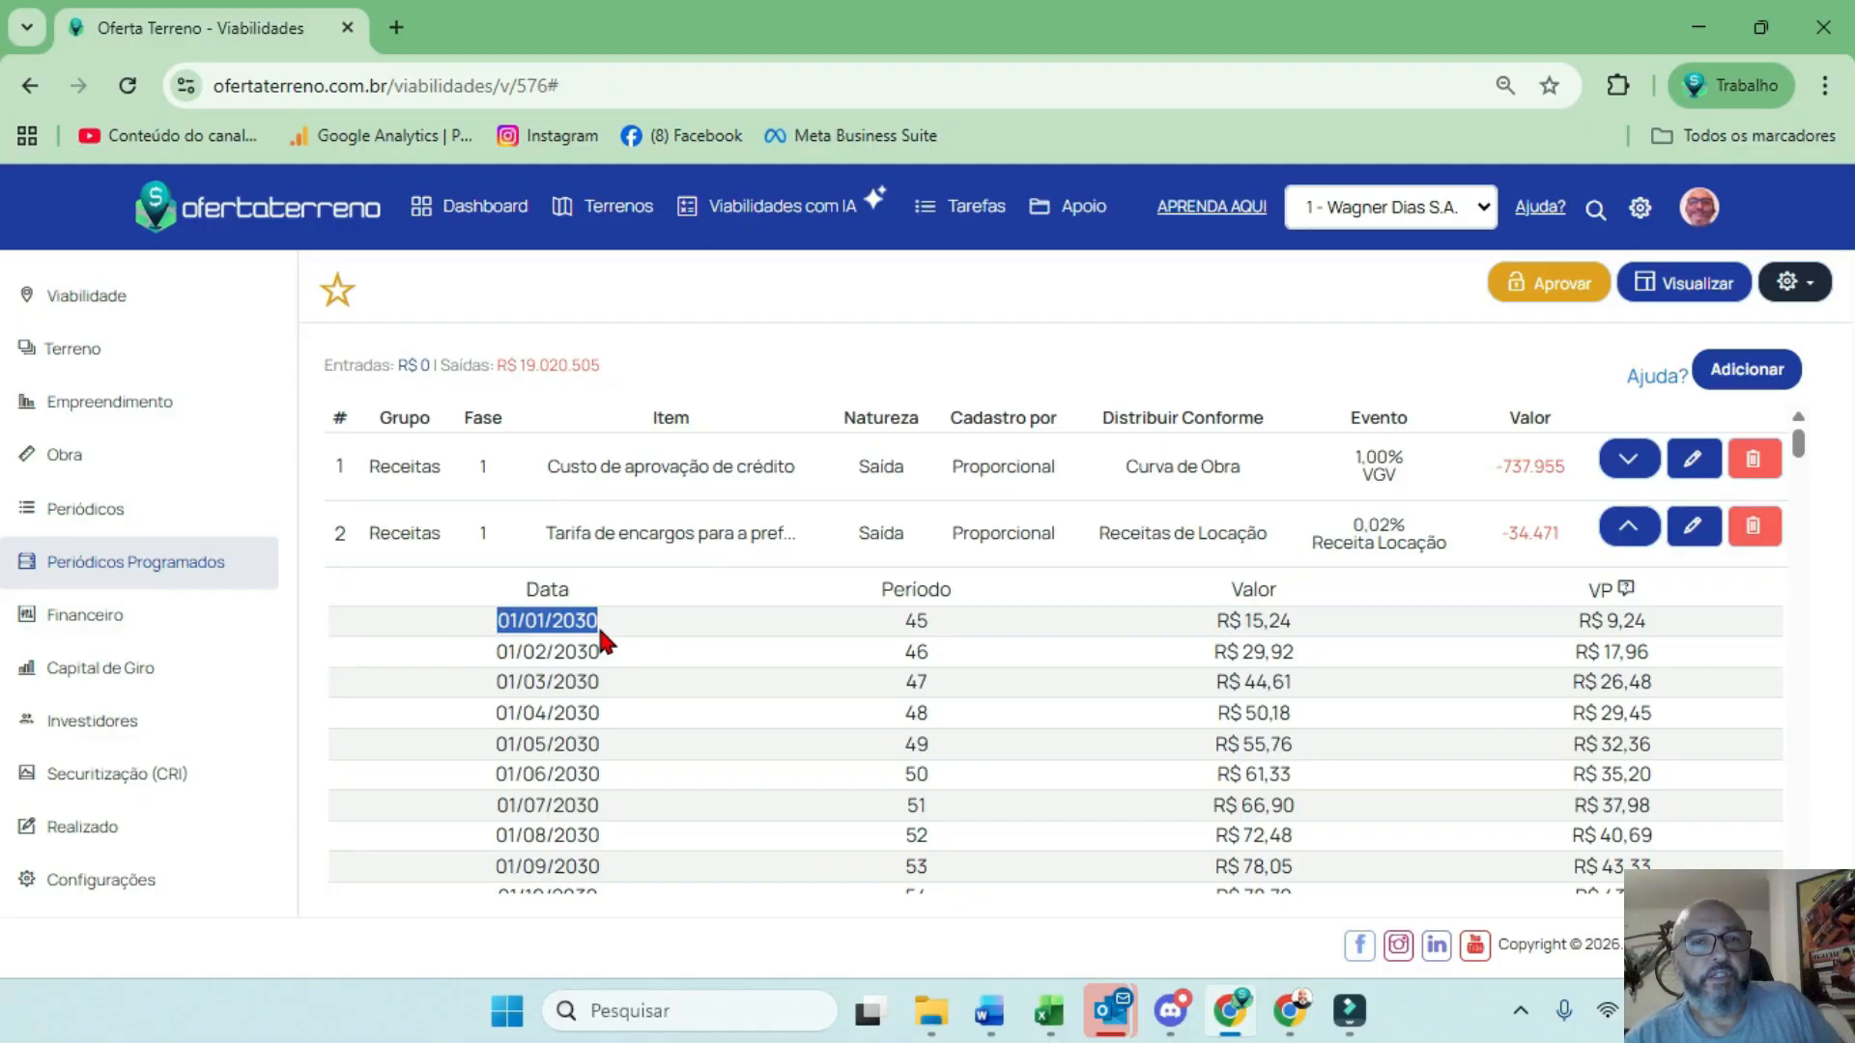
# View the study's results and check the Tarifa de encargos para a prefeitura line in the Resultado Analítico
pyautogui.click(1684, 282)
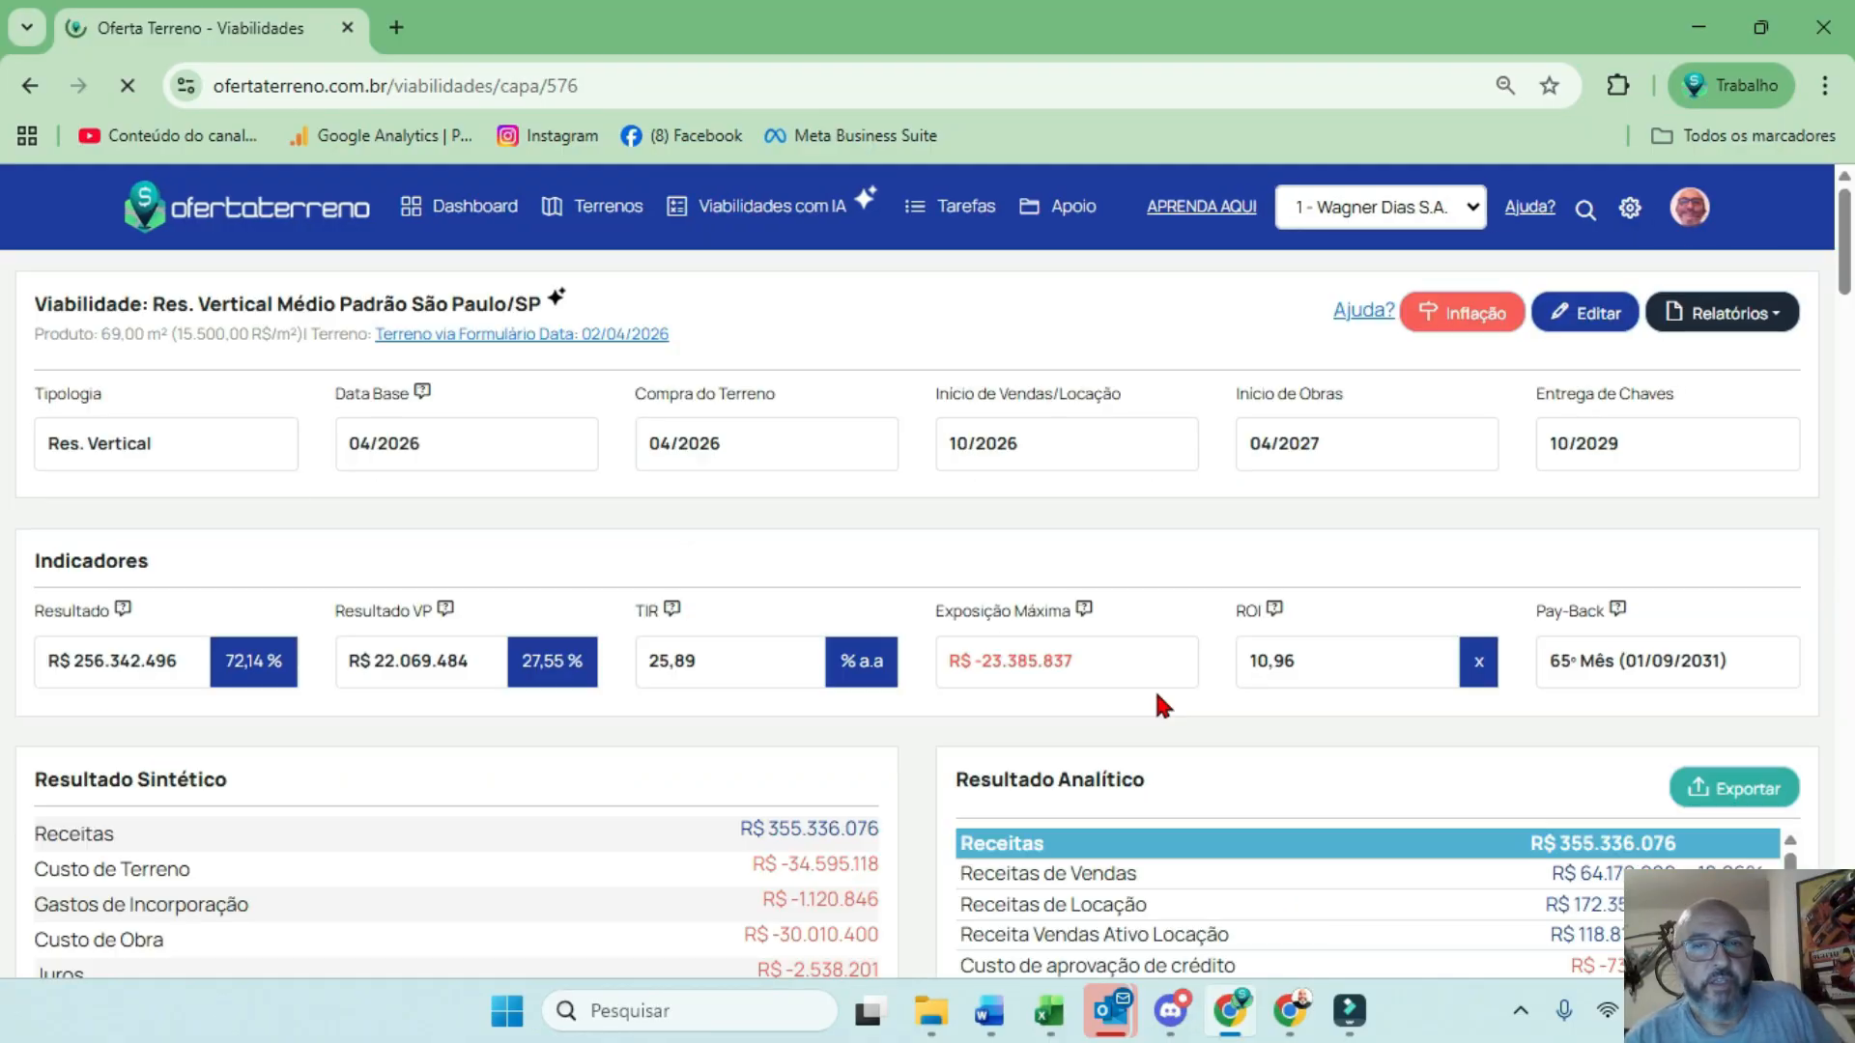
pyautogui.scroll(-4, 1154, 686)
pyautogui.moveTo(954, 582); pyautogui.dragTo(1261, 586)
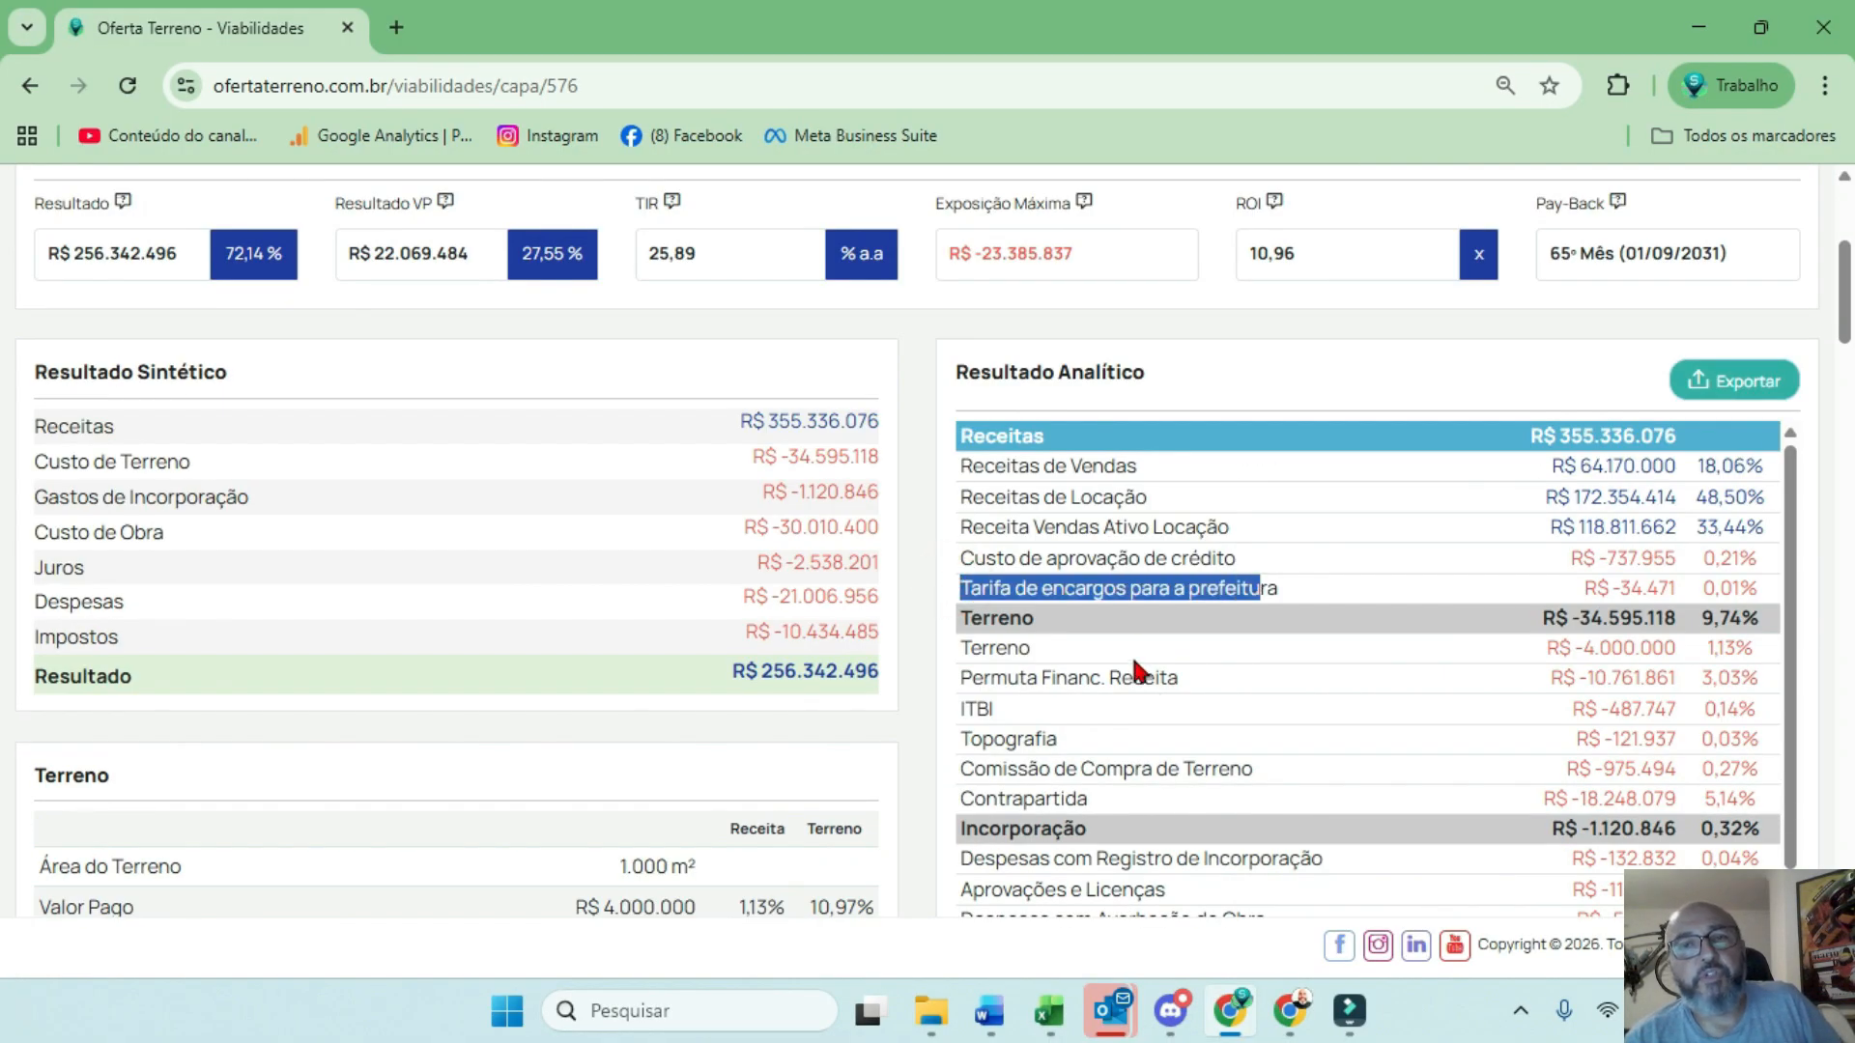
pyautogui.click(1046, 649)
pyautogui.scroll(-1, 1078, 800)
pyautogui.scroll(-7, 1092, 734)
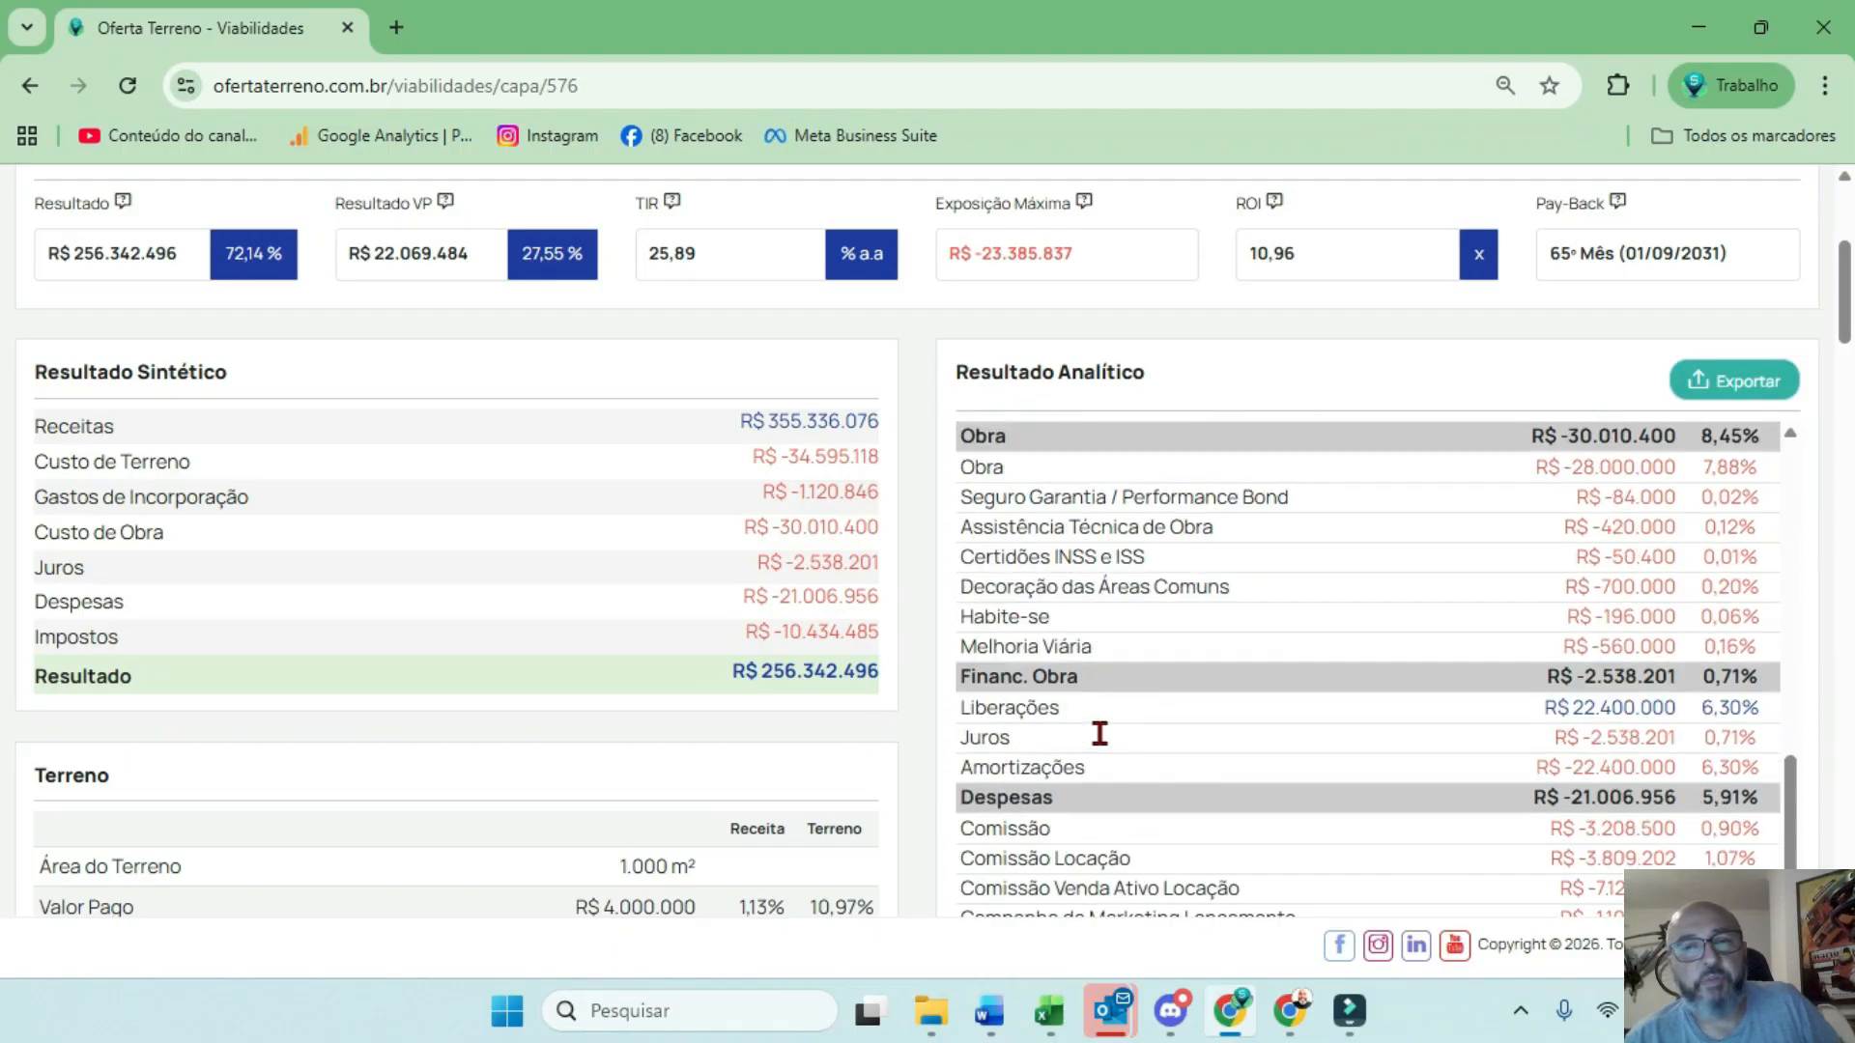
pyautogui.scroll(10, 1025, 681)
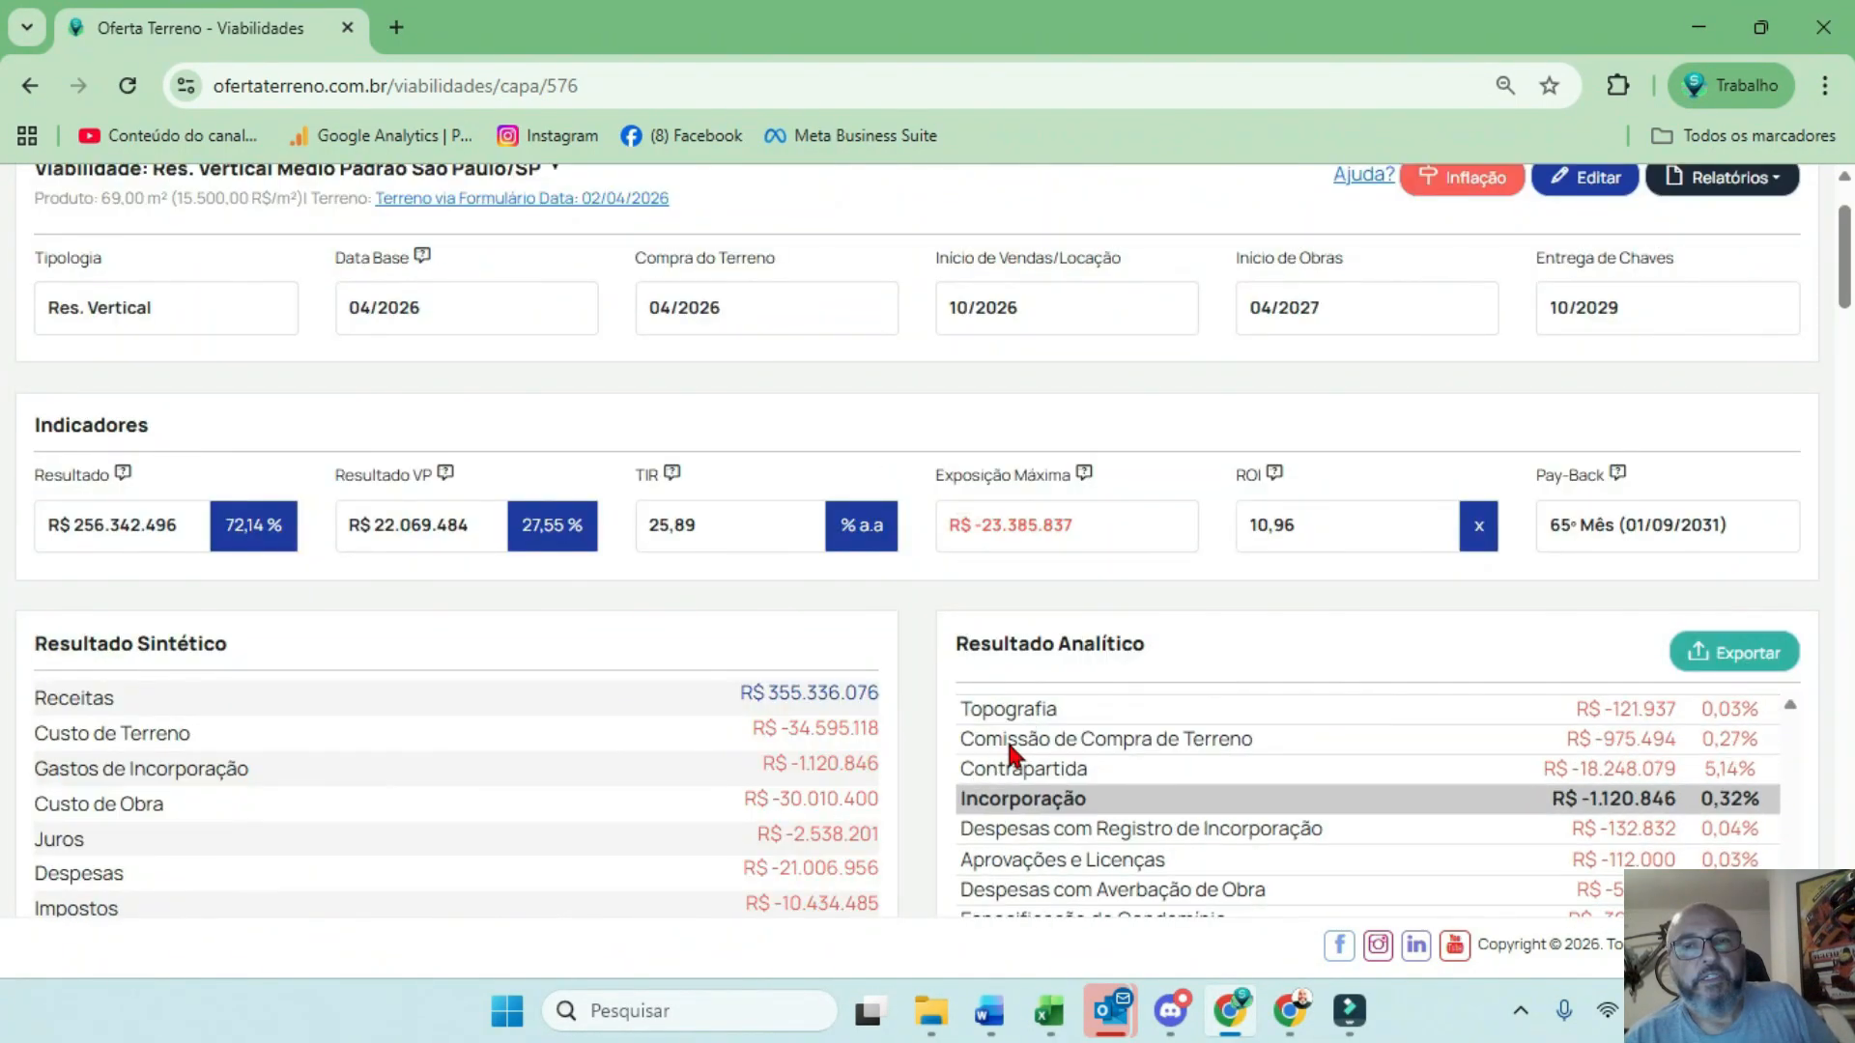
pyautogui.moveTo(1309, 820); pyautogui.dragTo(963, 838)
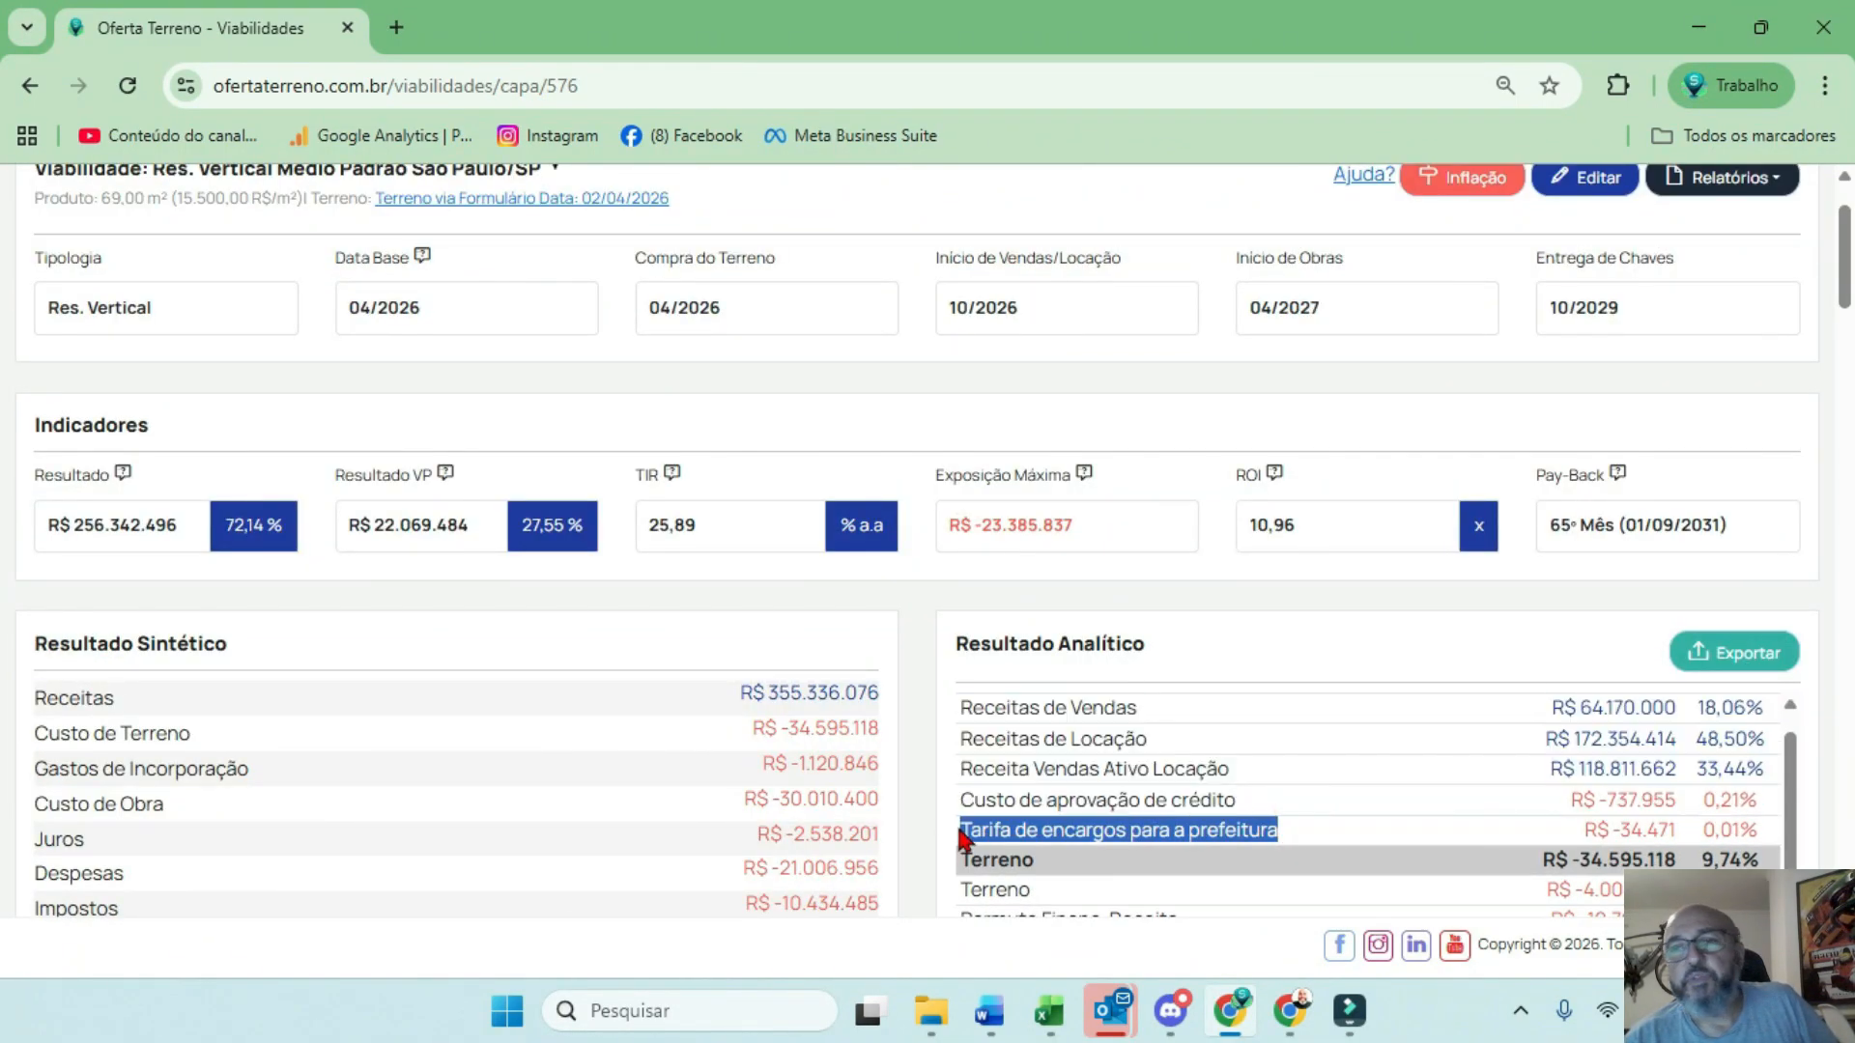
pyautogui.moveTo(1550, 821); pyautogui.dragTo(1671, 821)
# Examine the Tarifa de encargos para a prefeitura column against the rental receipts in the Fluxo Analítico por Data
pyautogui.moveTo(1844, 230); pyautogui.dragTo(1807, 875)
pyautogui.tripleClick(1237, 382)
pyautogui.scroll(-14, 1263, 634)
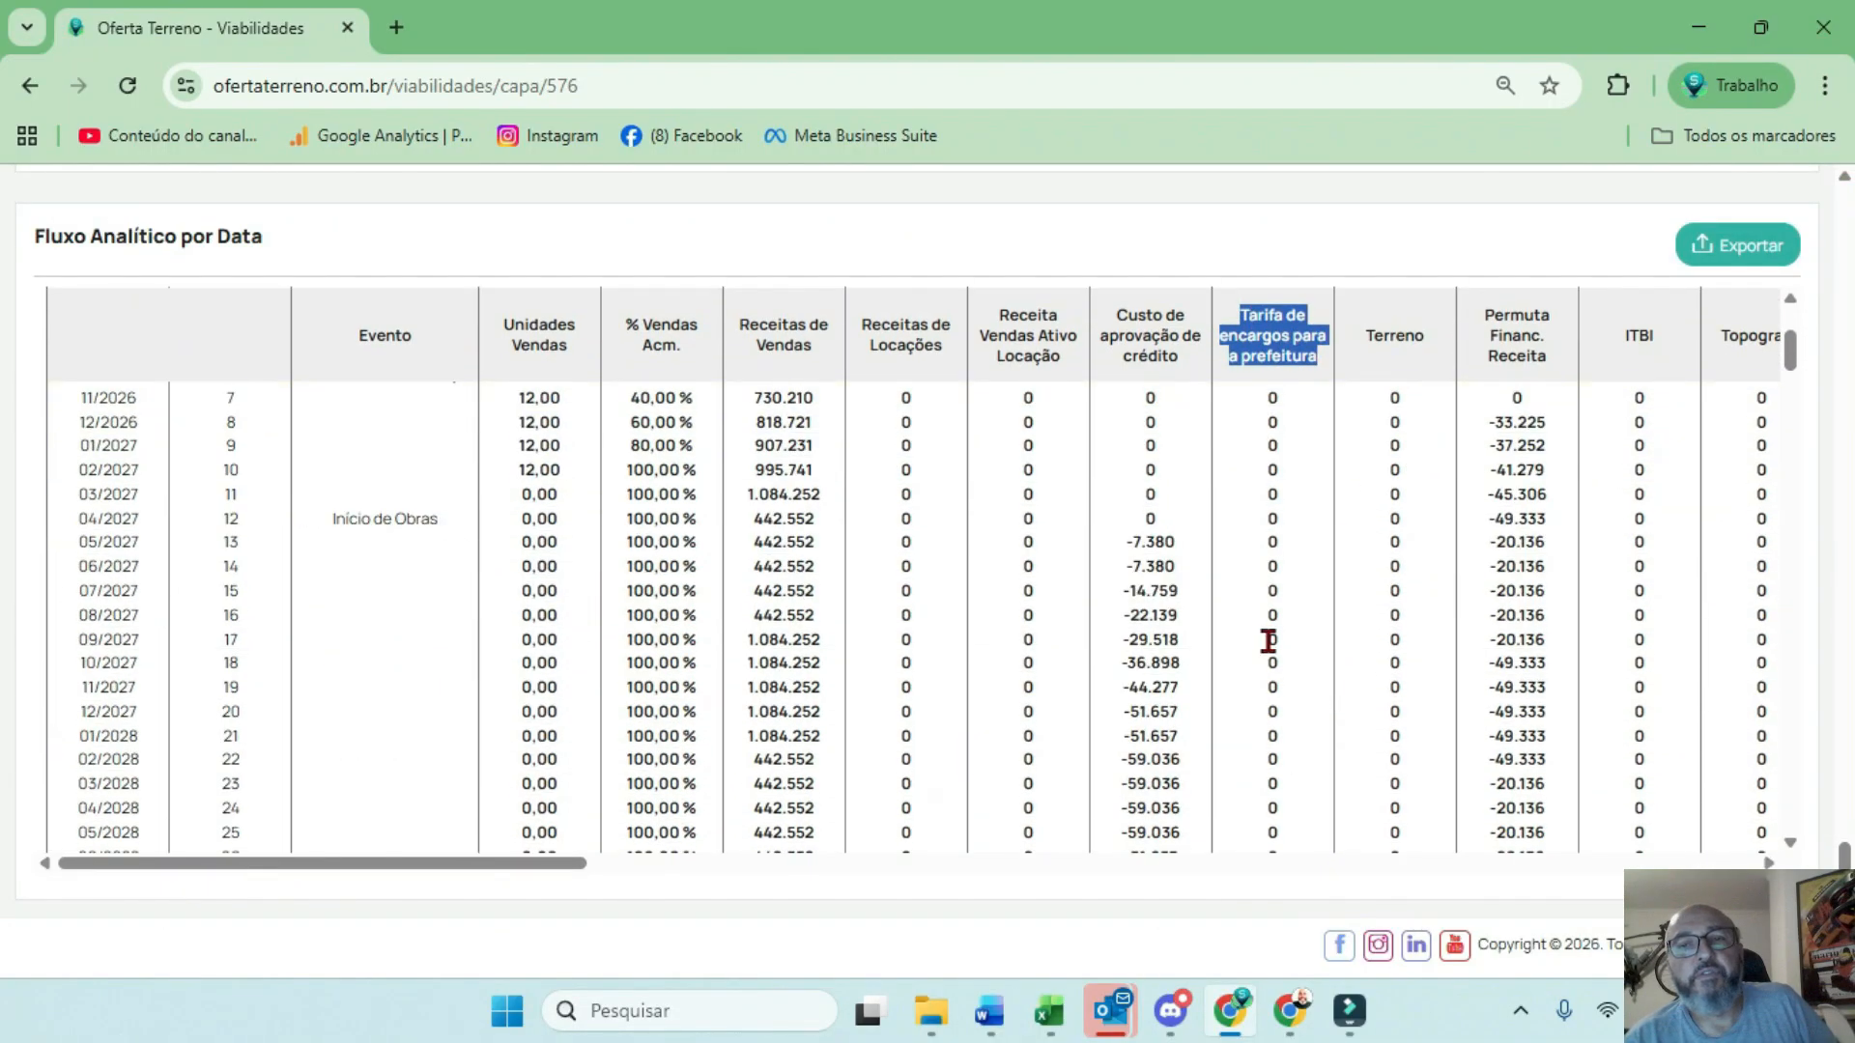
pyautogui.scroll(3, 1268, 642)
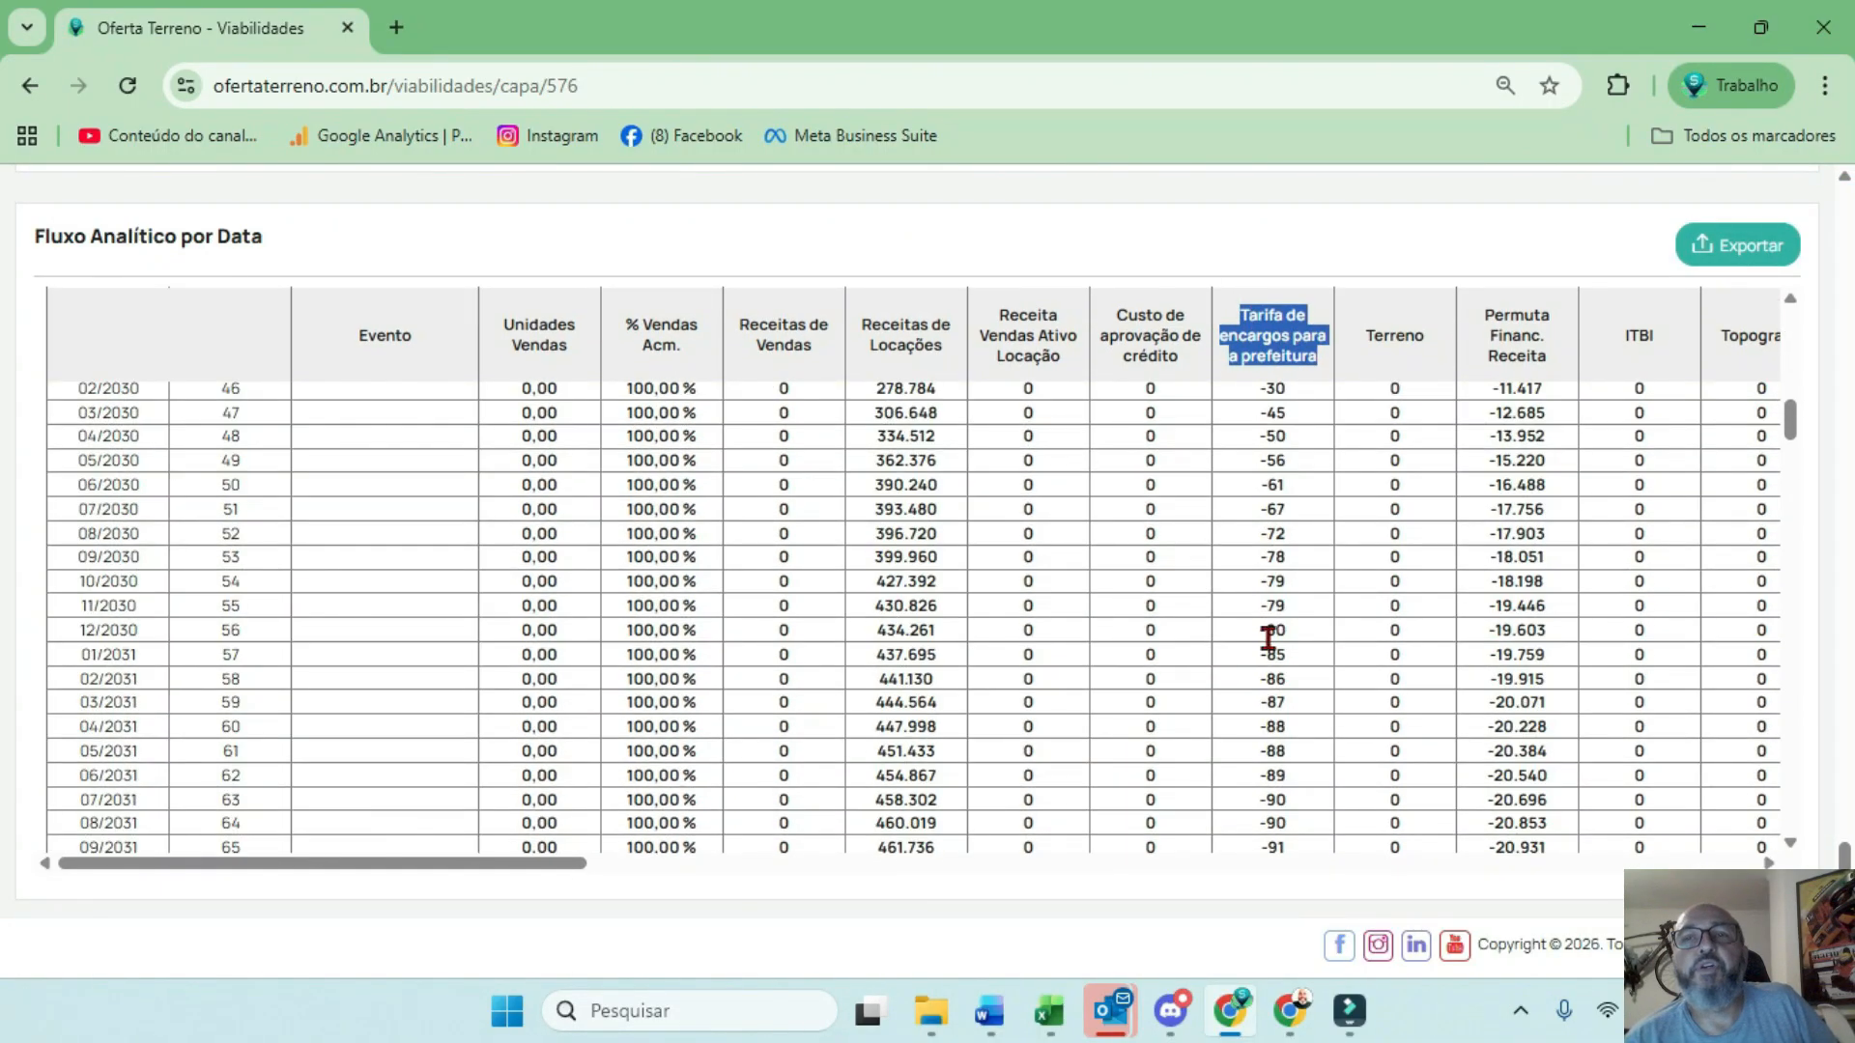
# Compare the rental receipts from 10/2029 and 12/2034 onward with the municipal charges posted in the following months of the Fluxo Analítico
pyautogui.scroll(2, 1268, 639)
pyautogui.moveTo(881, 425); pyautogui.dragTo(937, 469)
pyautogui.moveTo(1244, 499); pyautogui.dragTo(1285, 525)
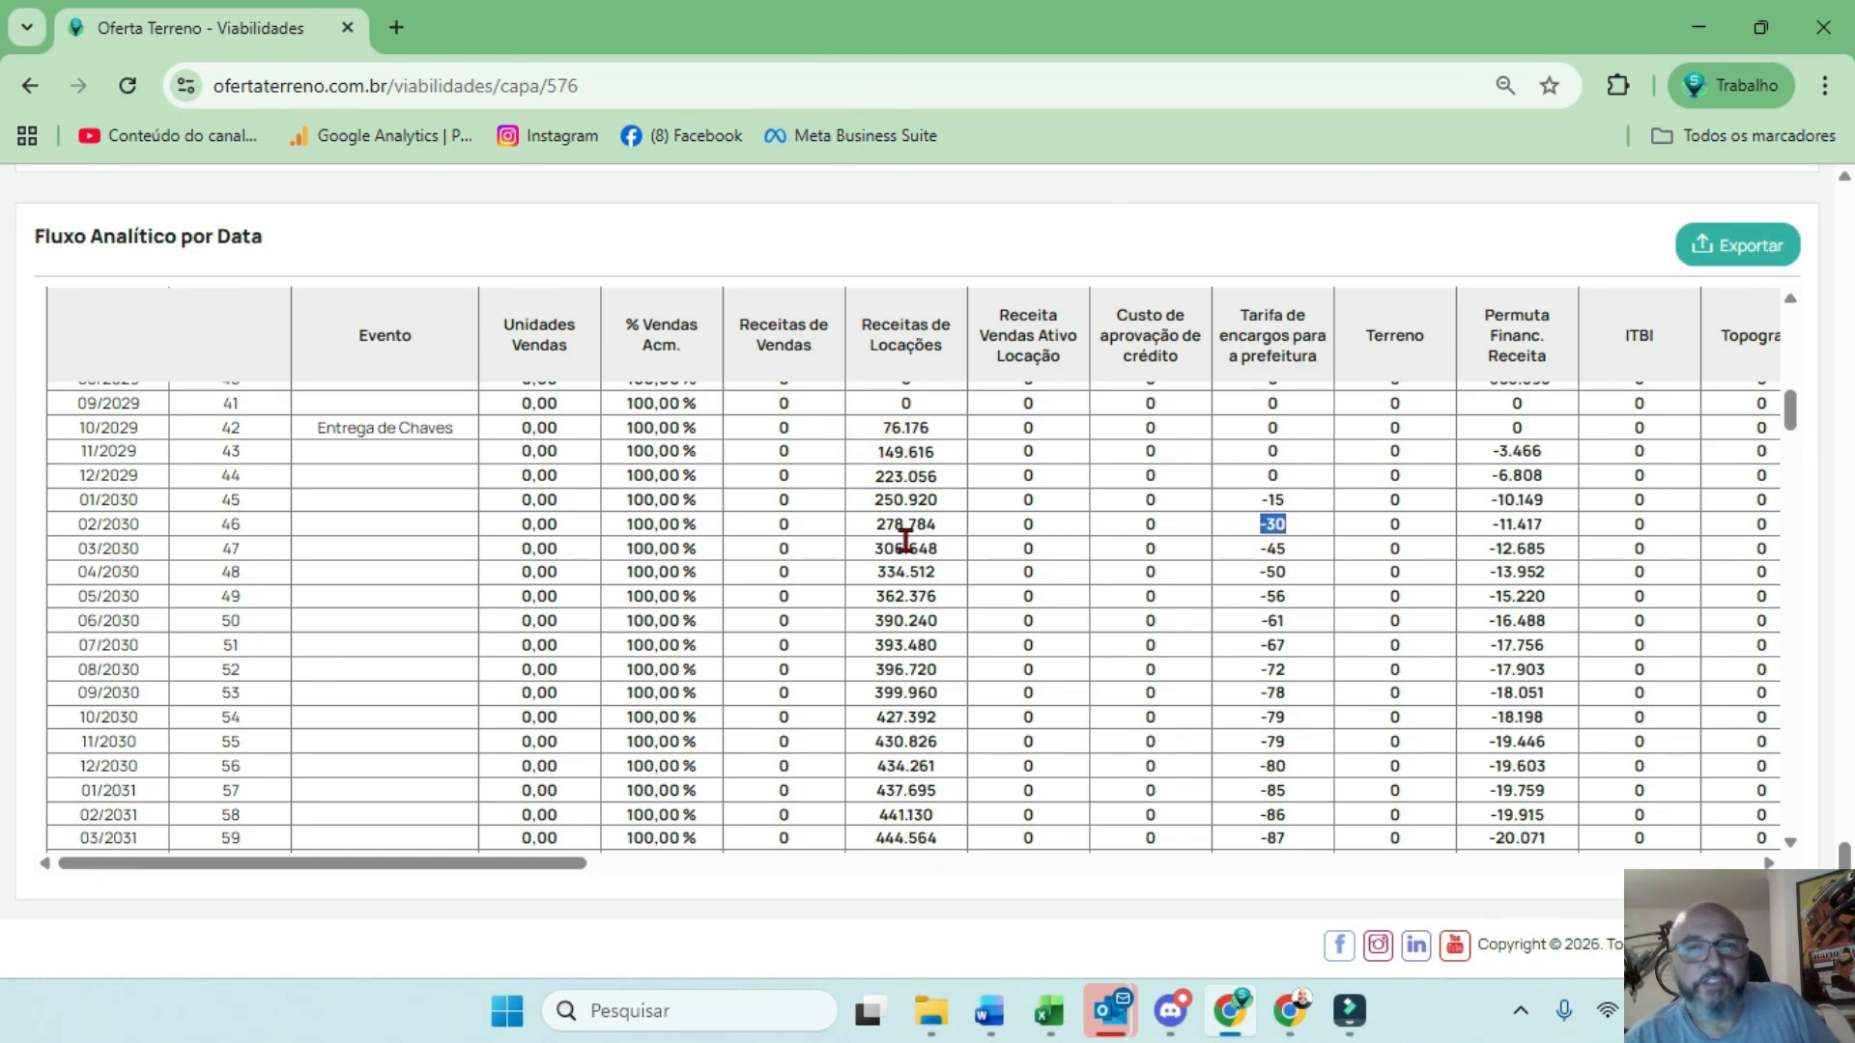
pyautogui.scroll(-17, 906, 541)
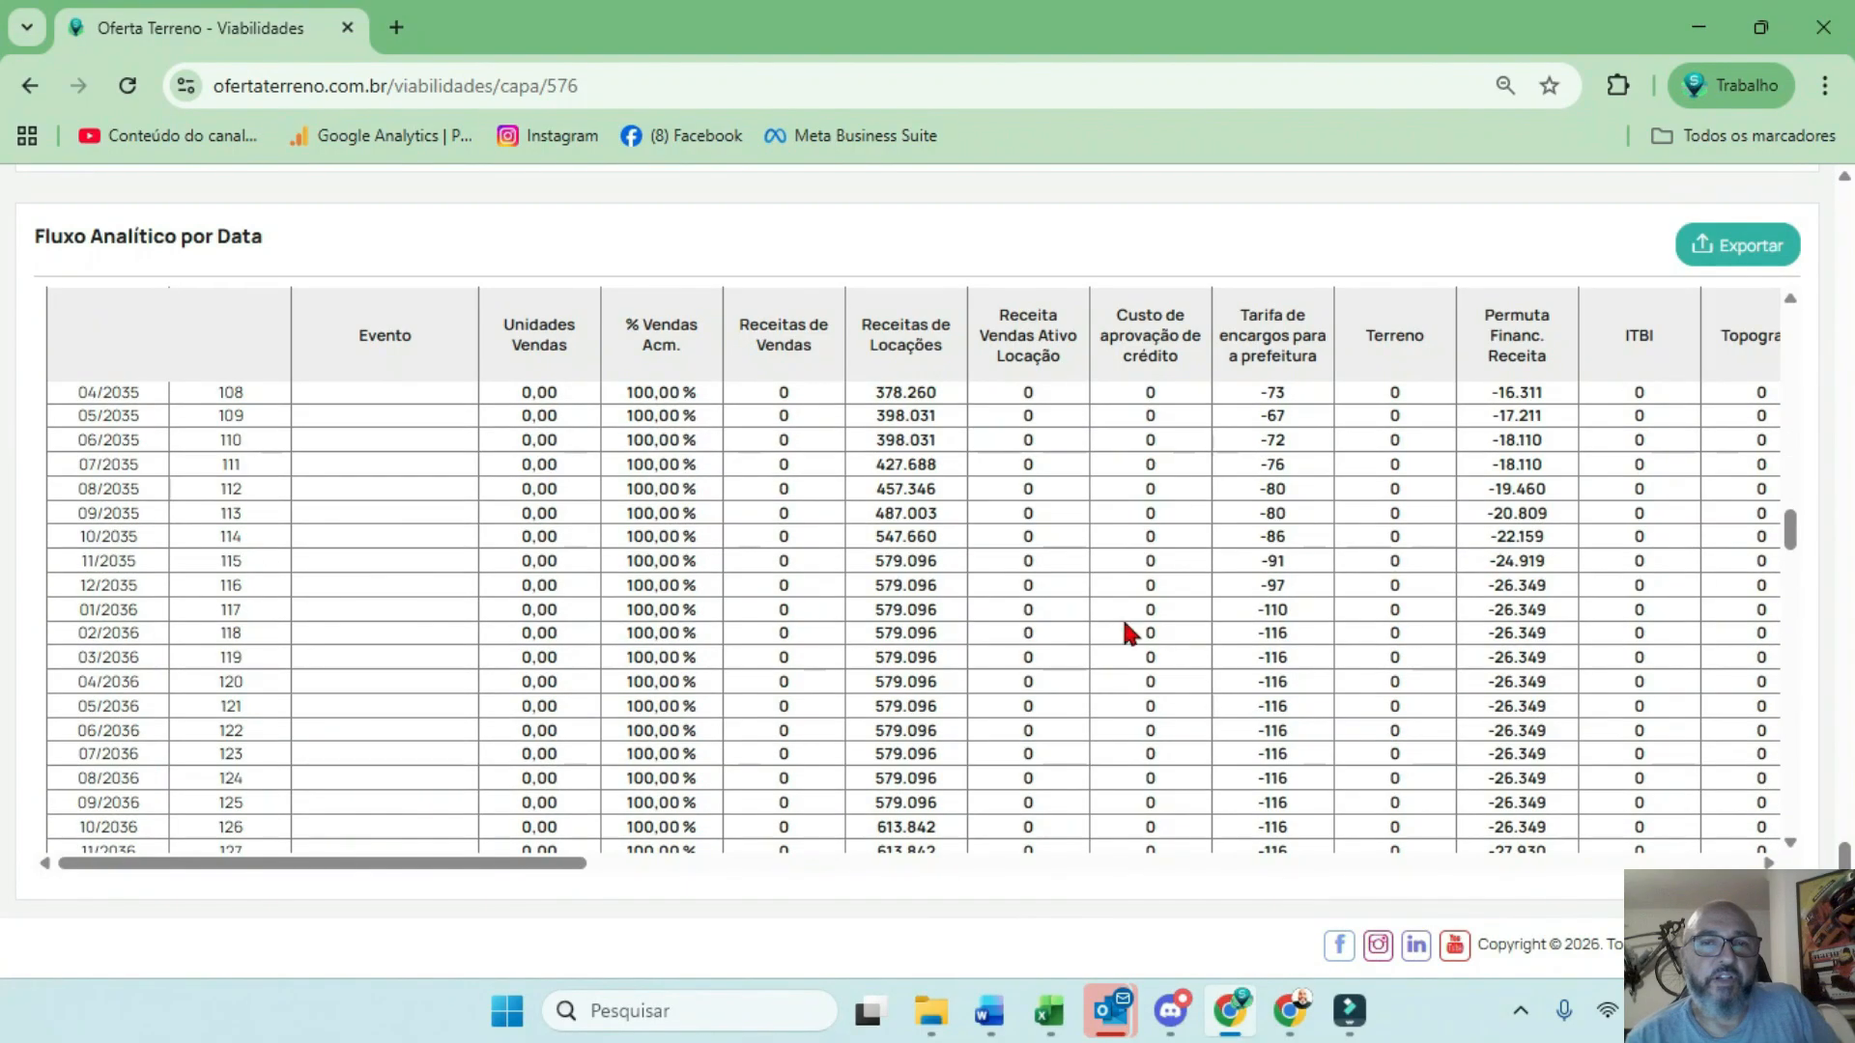
pyautogui.scroll(1, 899, 483)
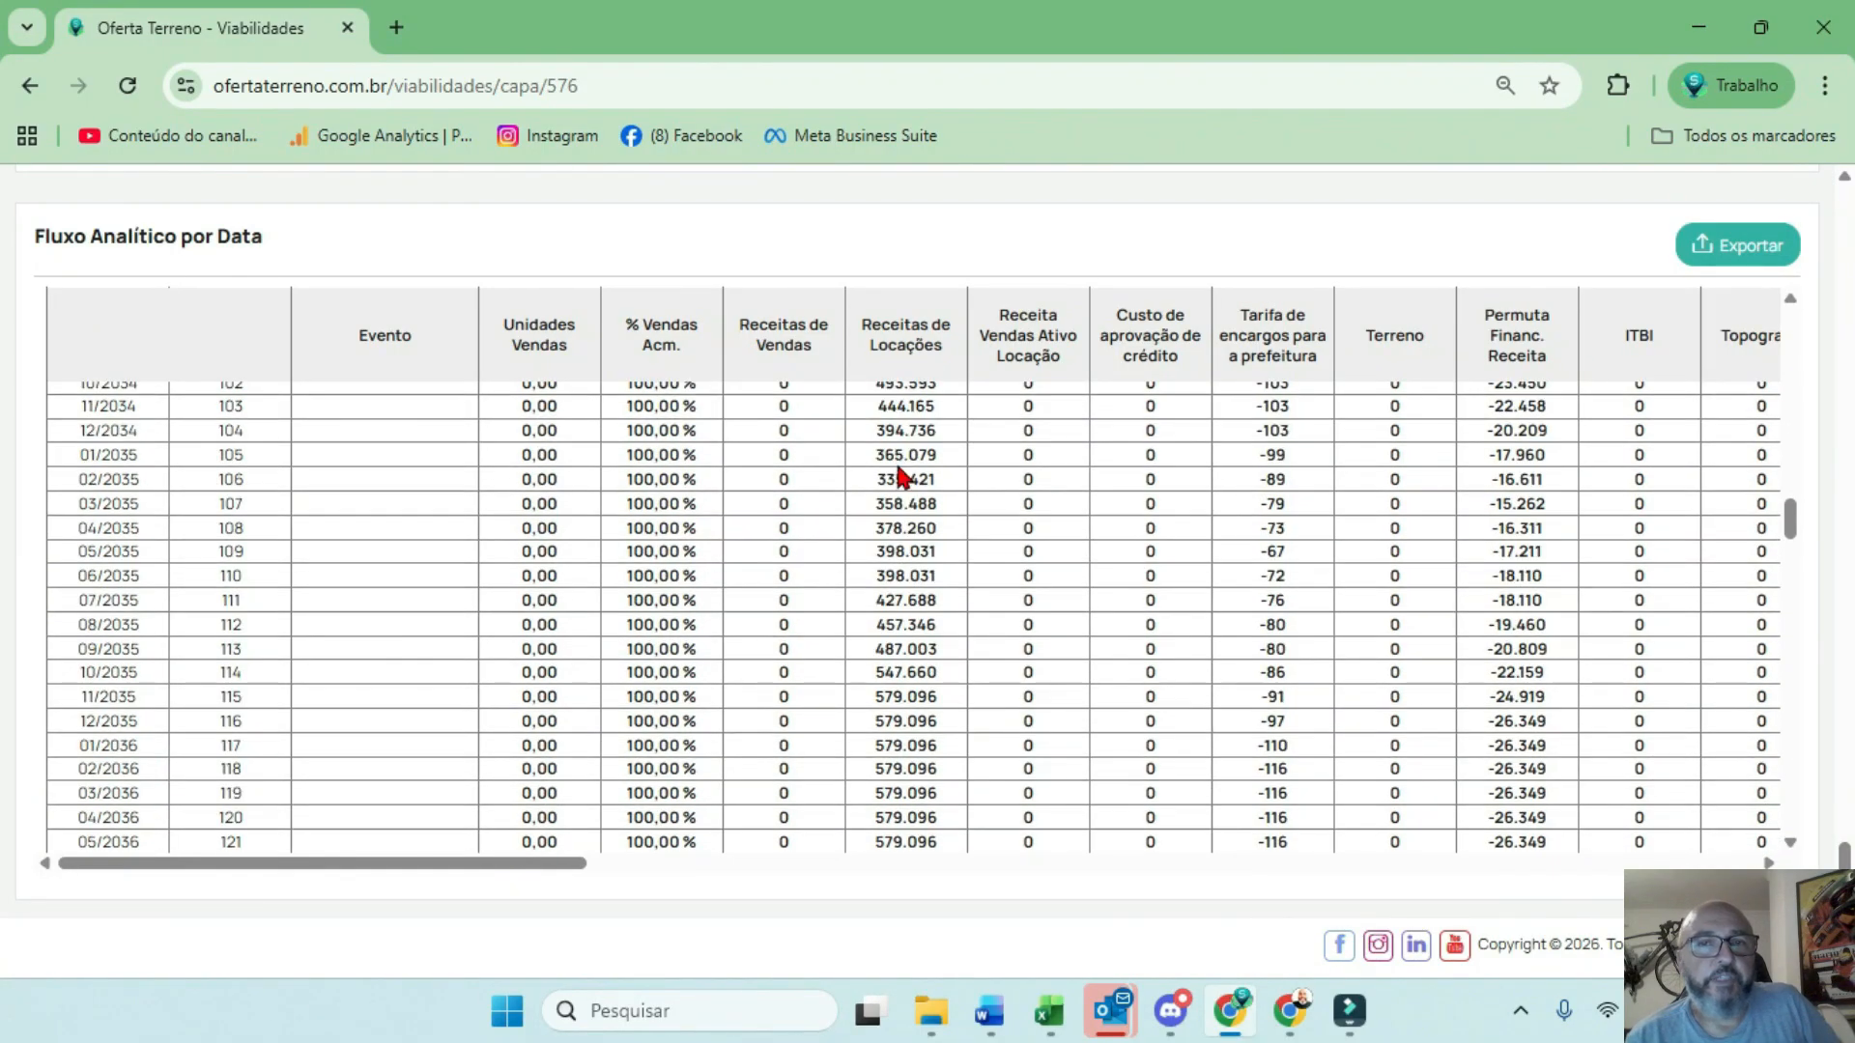
pyautogui.moveTo(867, 435); pyautogui.dragTo(936, 436)
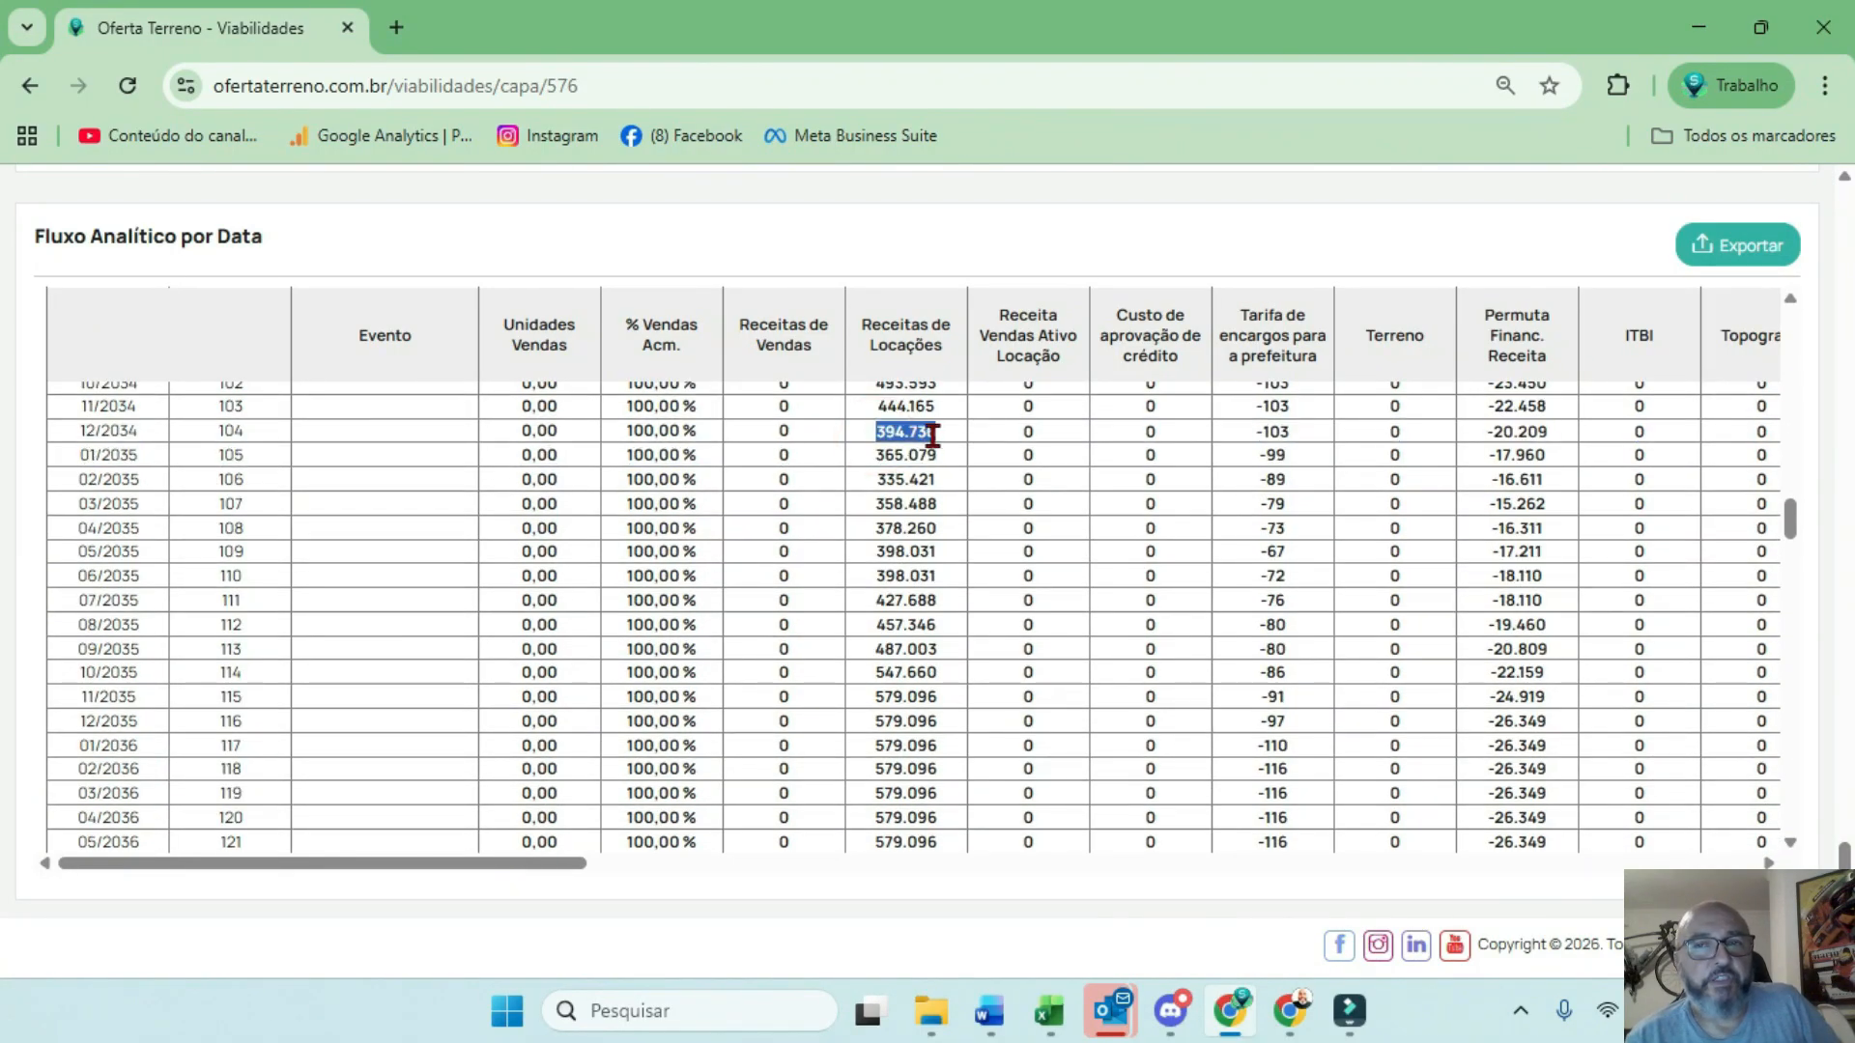
pyautogui.moveTo(1256, 455)
pyautogui.mouseDown()
pyautogui.moveTo(1285, 451)
pyautogui.moveTo(1276, 483)
pyautogui.mouseUp()
pyautogui.scroll(-6, 1270, 618)
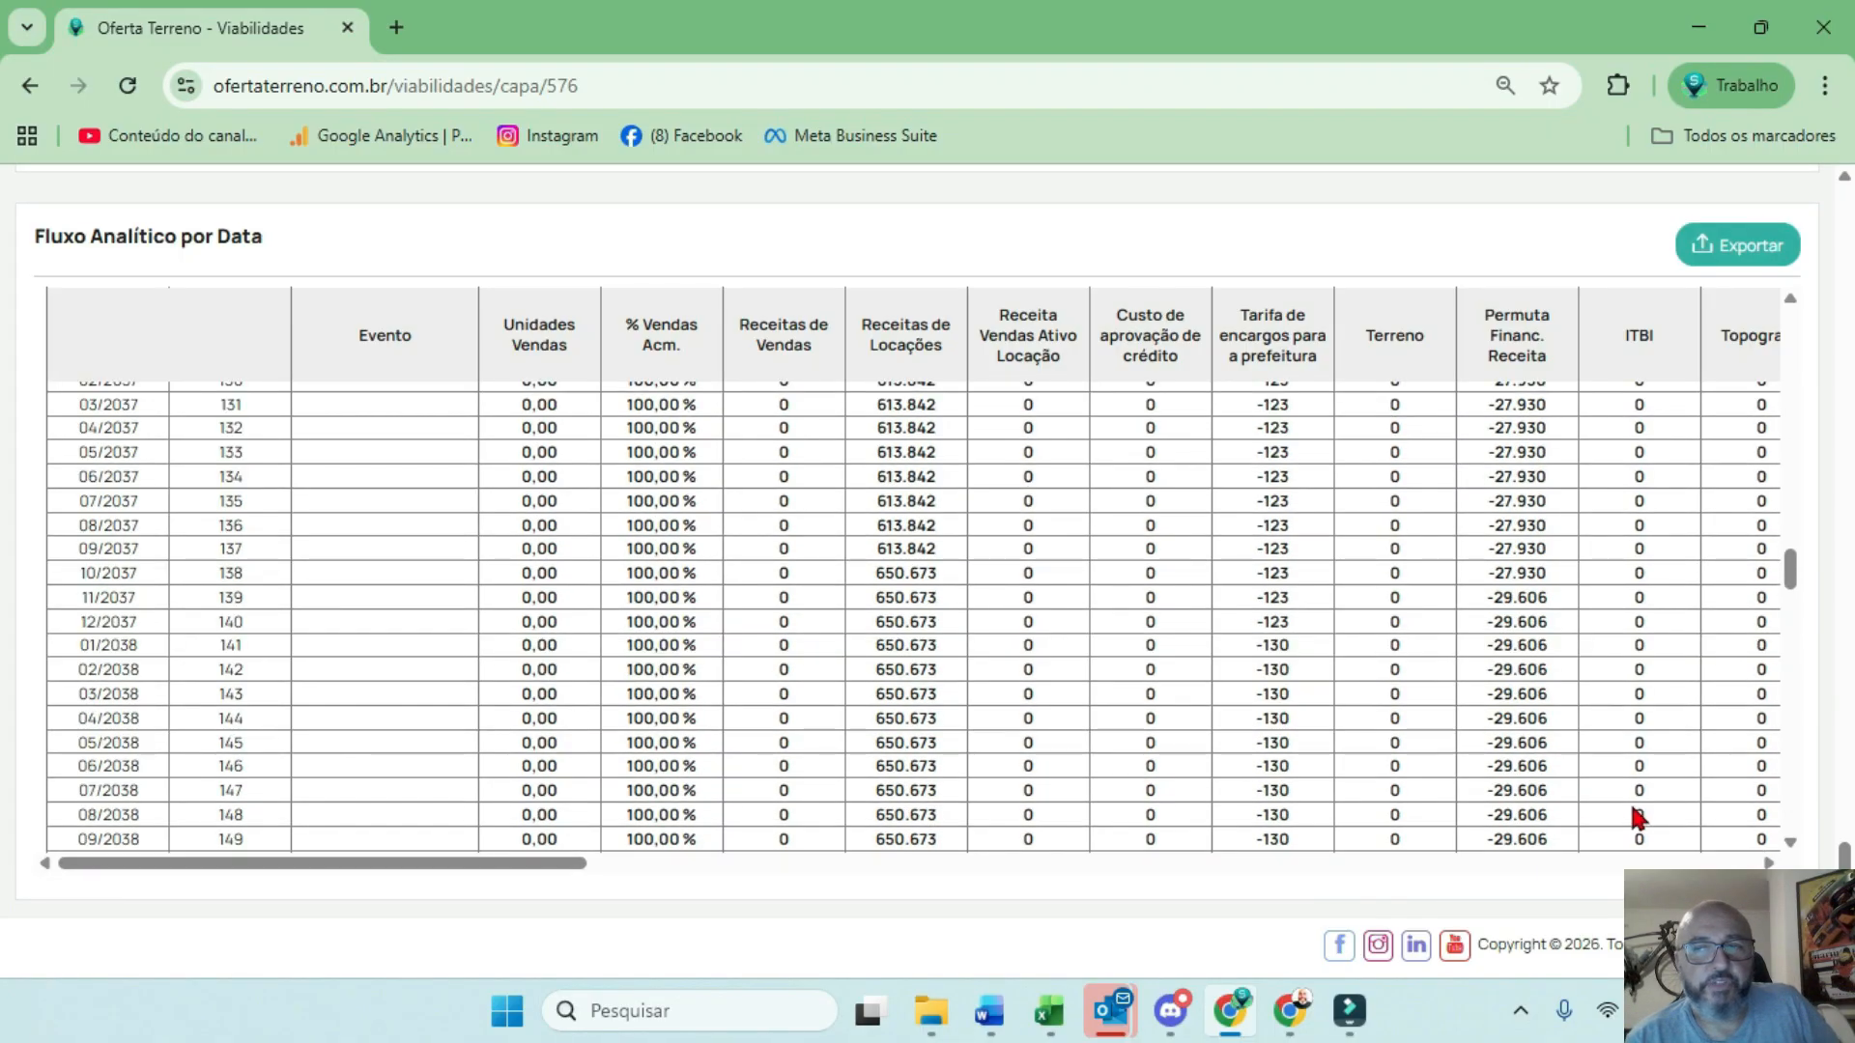
pyautogui.scroll(15, 1594, 483)
# Return to the study's Periódicos Programados and start a new item registered as Proporcional
pyautogui.click(1588, 307)
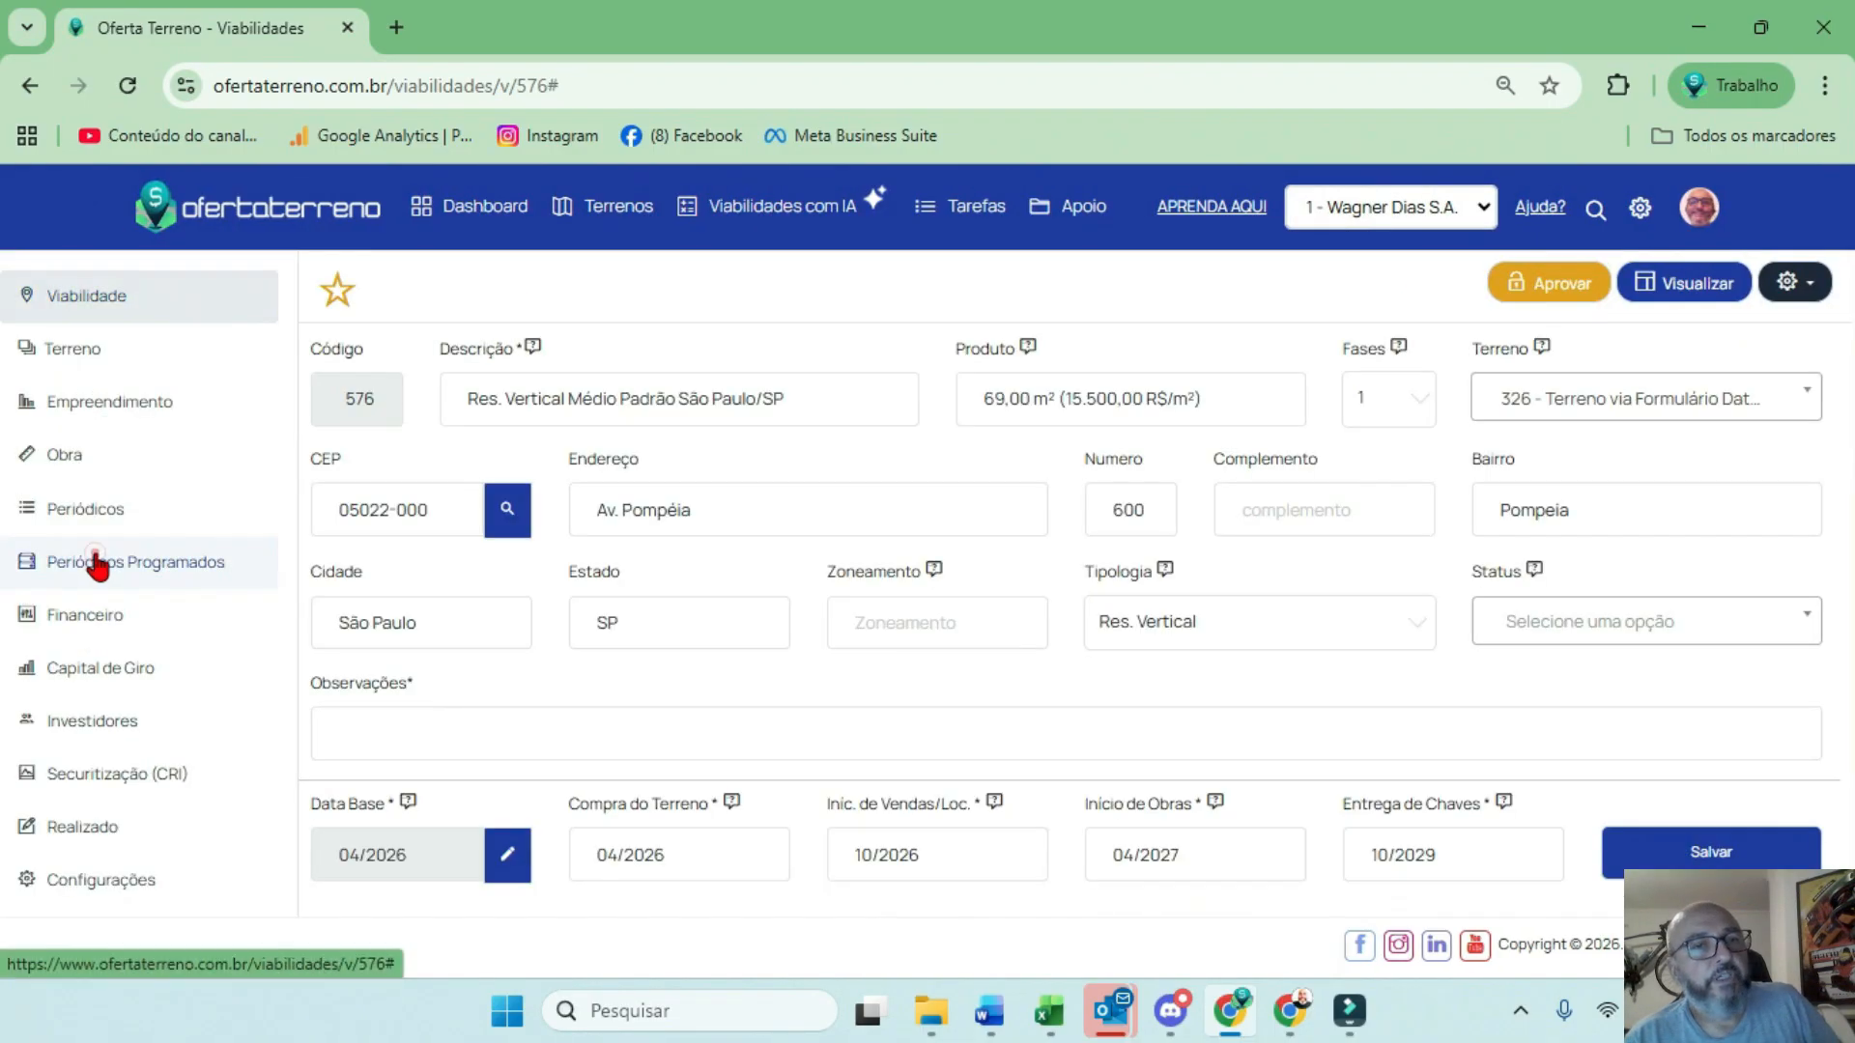
pyautogui.click(94, 555)
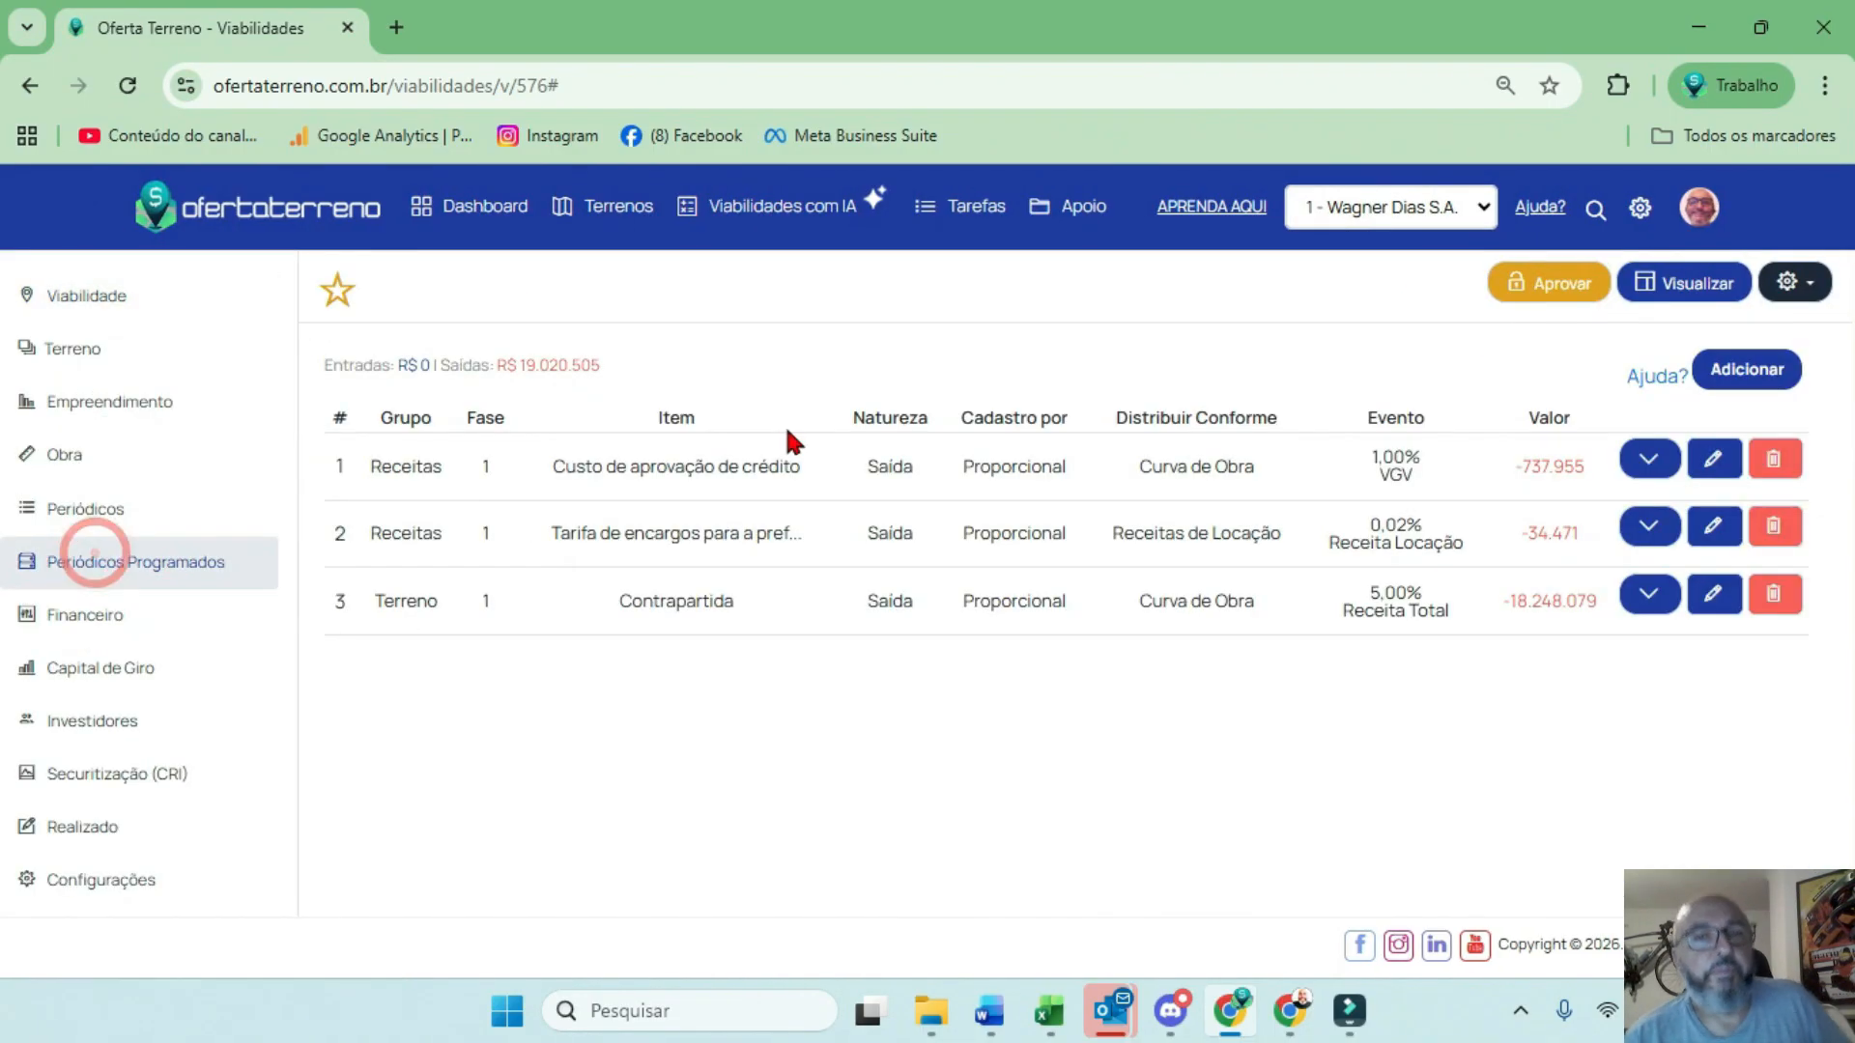
pyautogui.click(1736, 382)
pyautogui.click(1056, 502)
pyautogui.click(1062, 580)
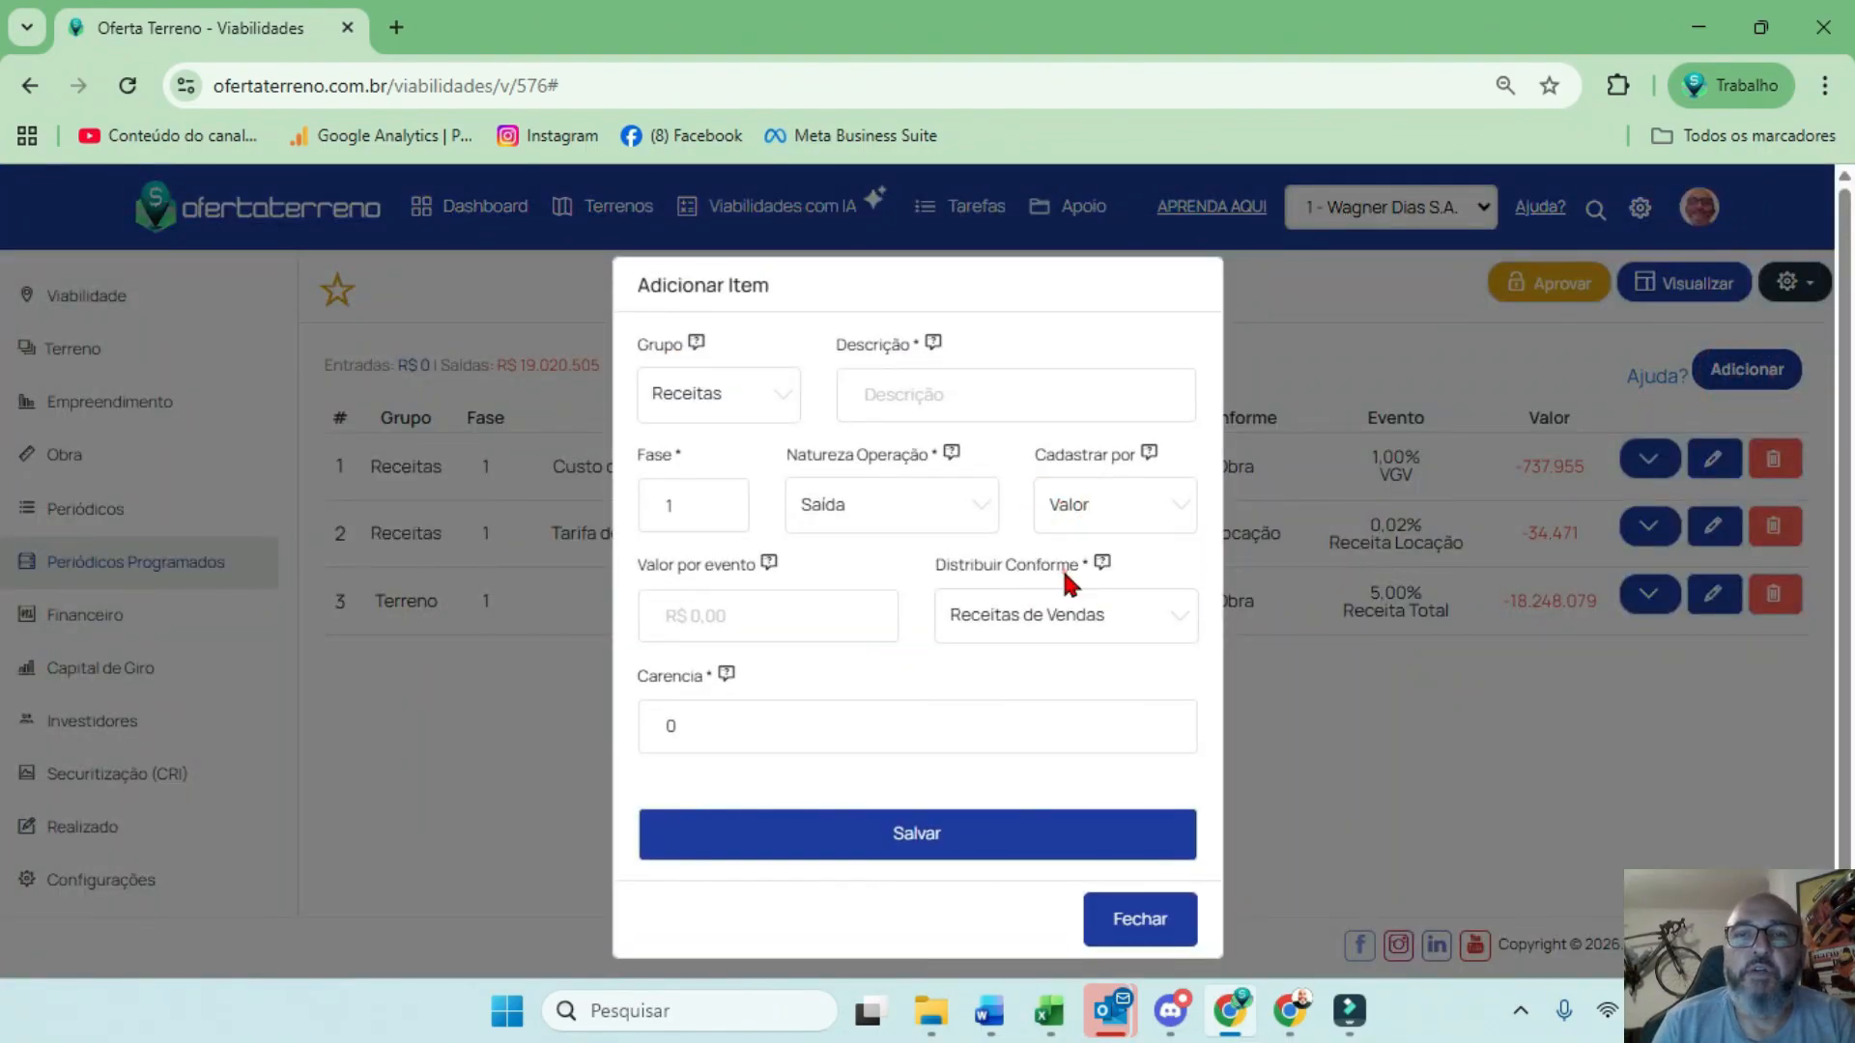
# Set the item to 0,40 % of Obras, distributed according to Receitas de Locação, and try to save it
pyautogui.click(758, 620)
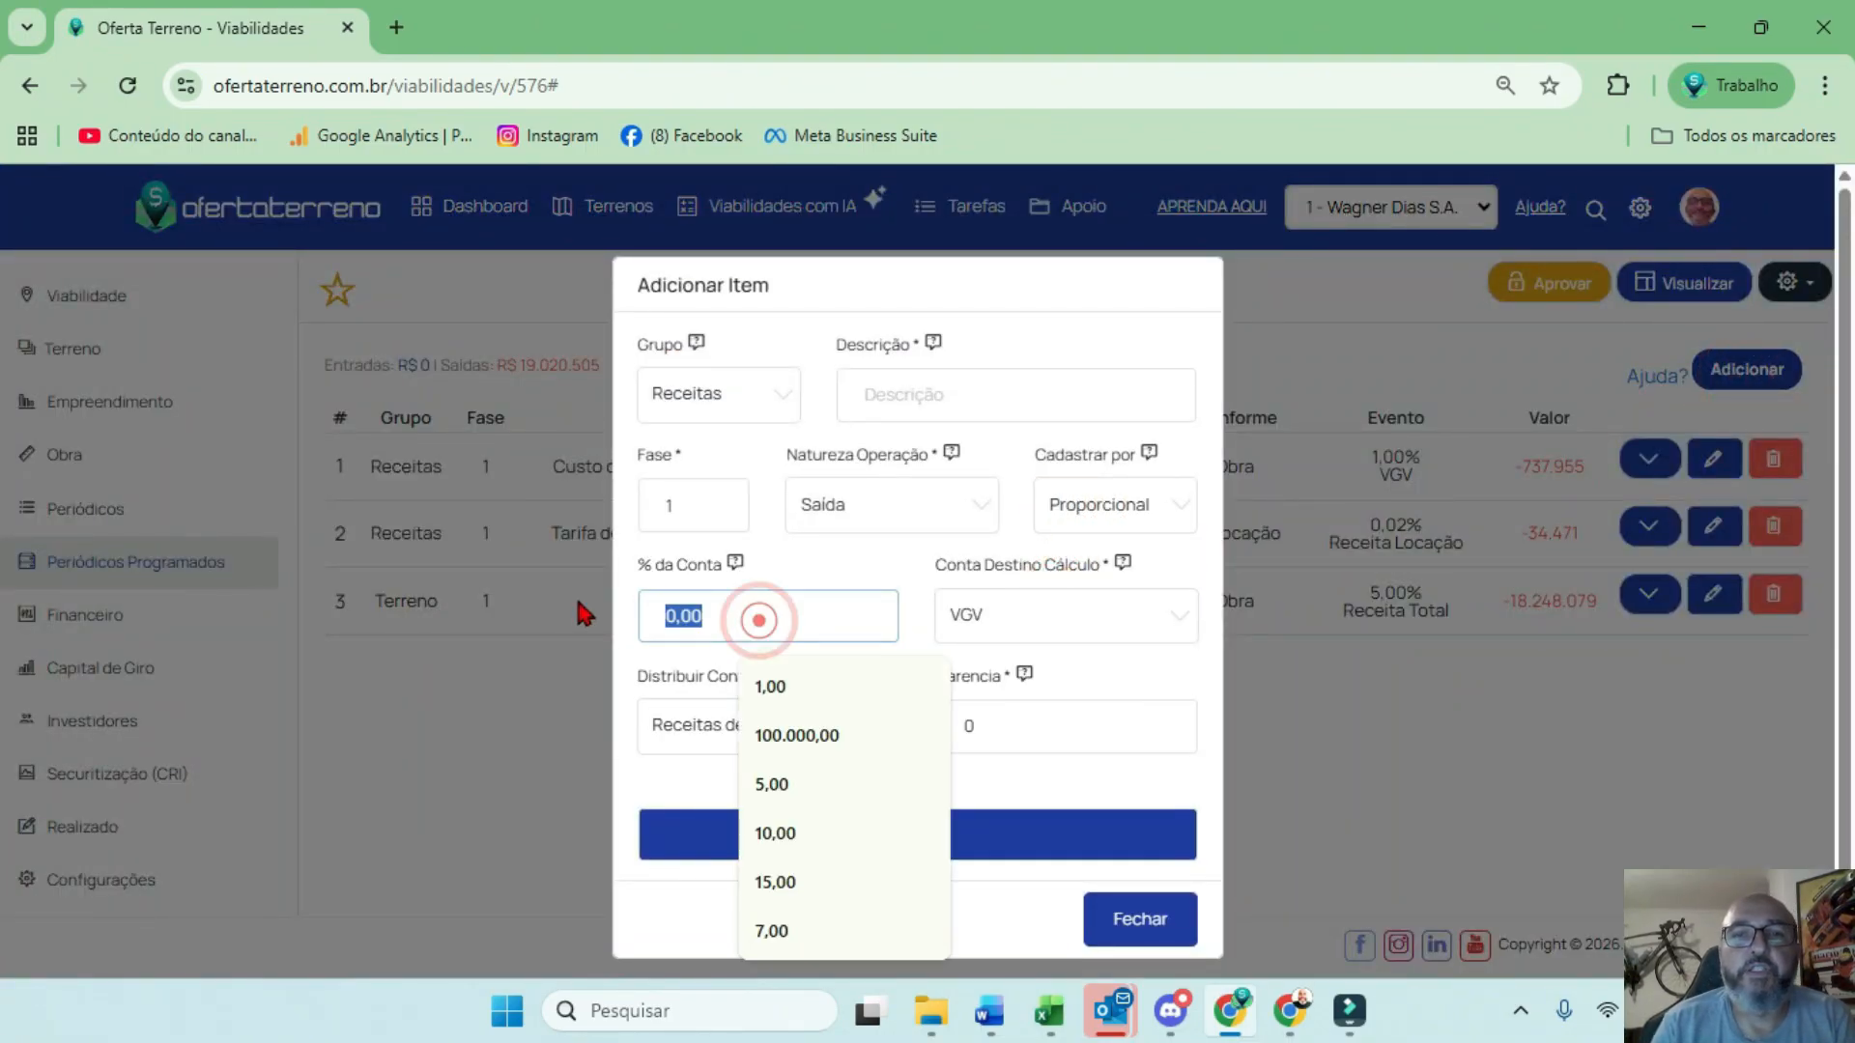
pyautogui.write('40')
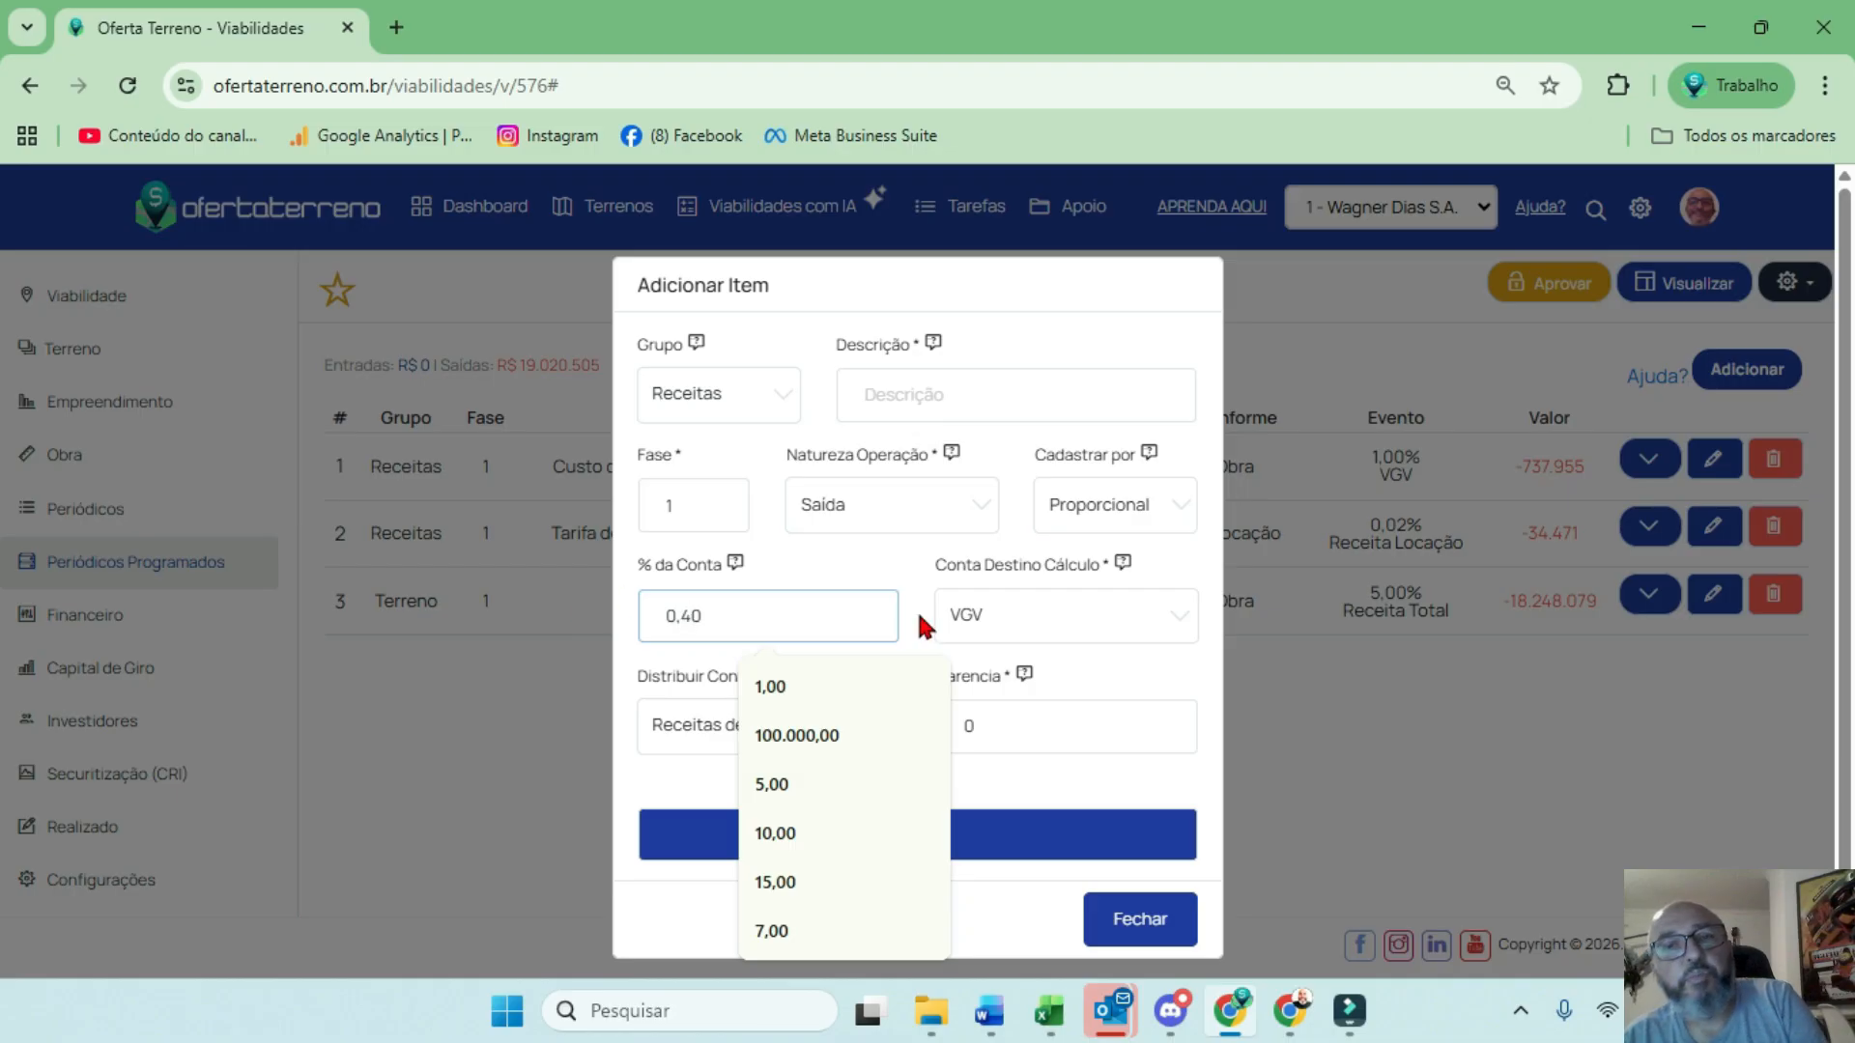
pyautogui.click(1022, 614)
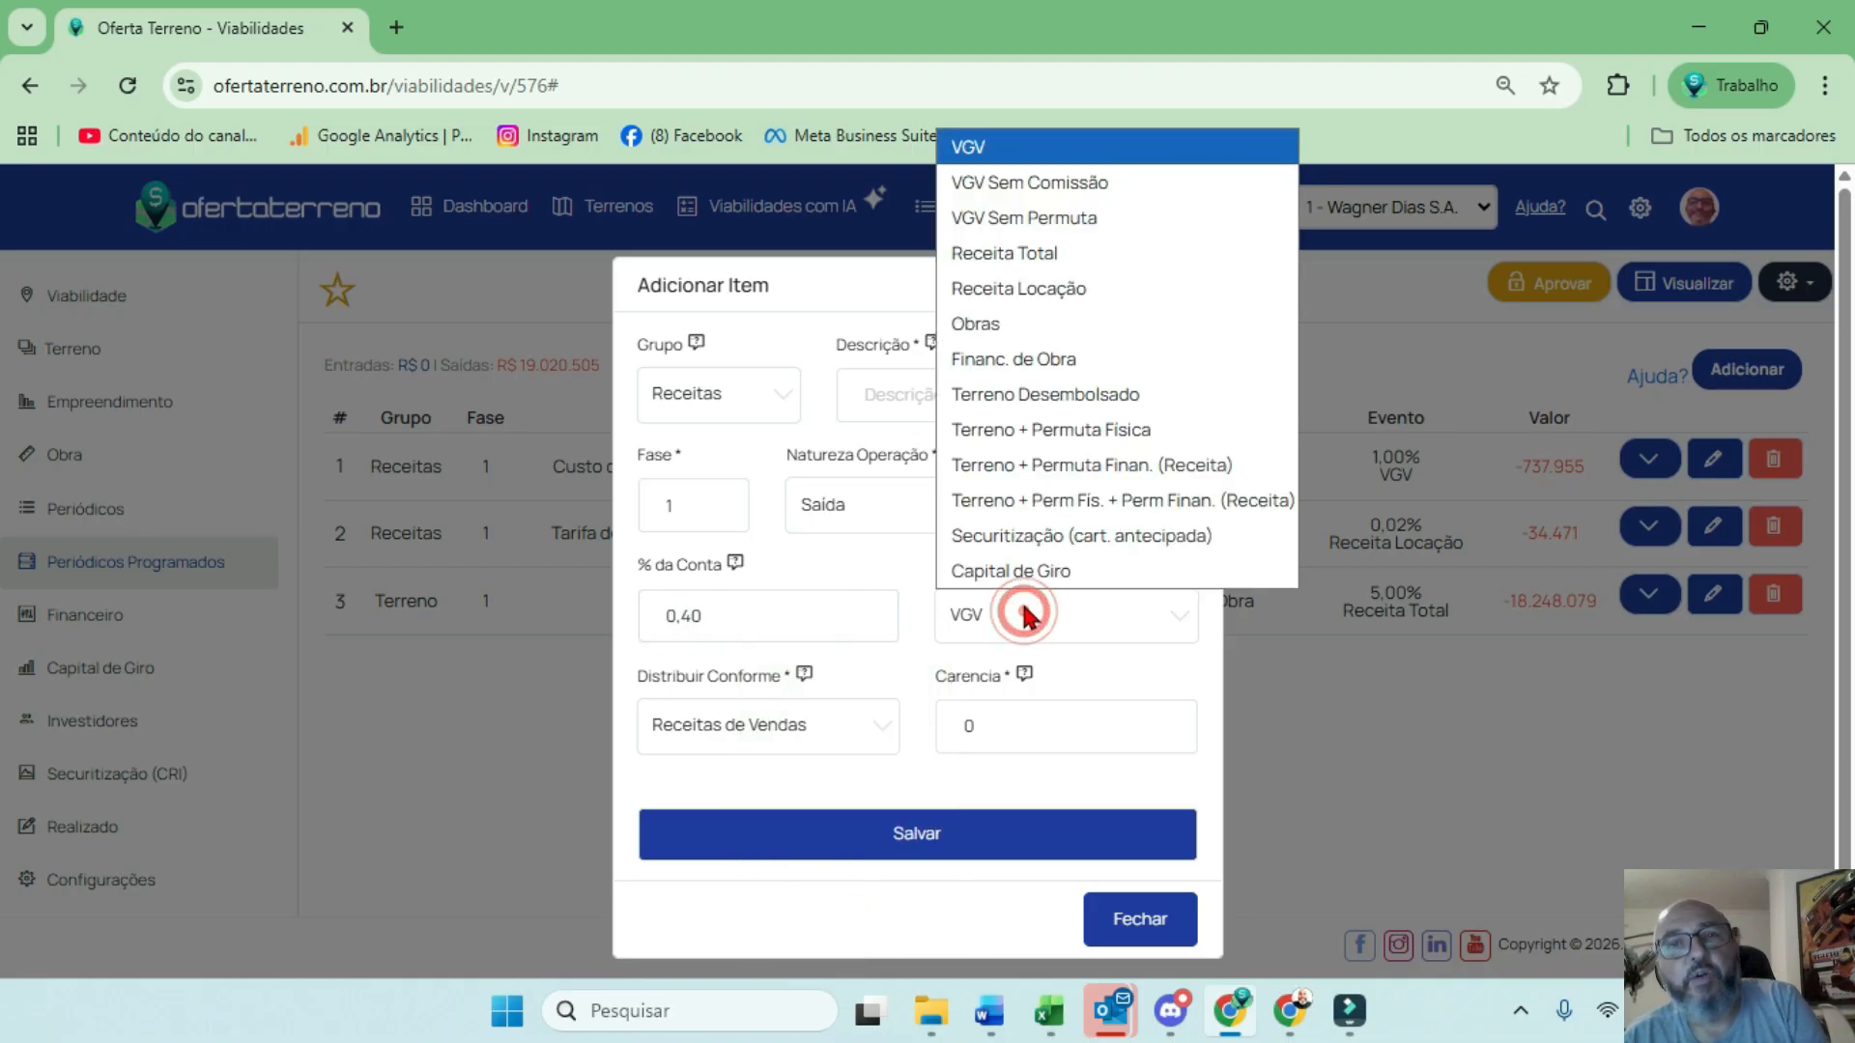
pyautogui.click(1024, 321)
pyautogui.click(764, 736)
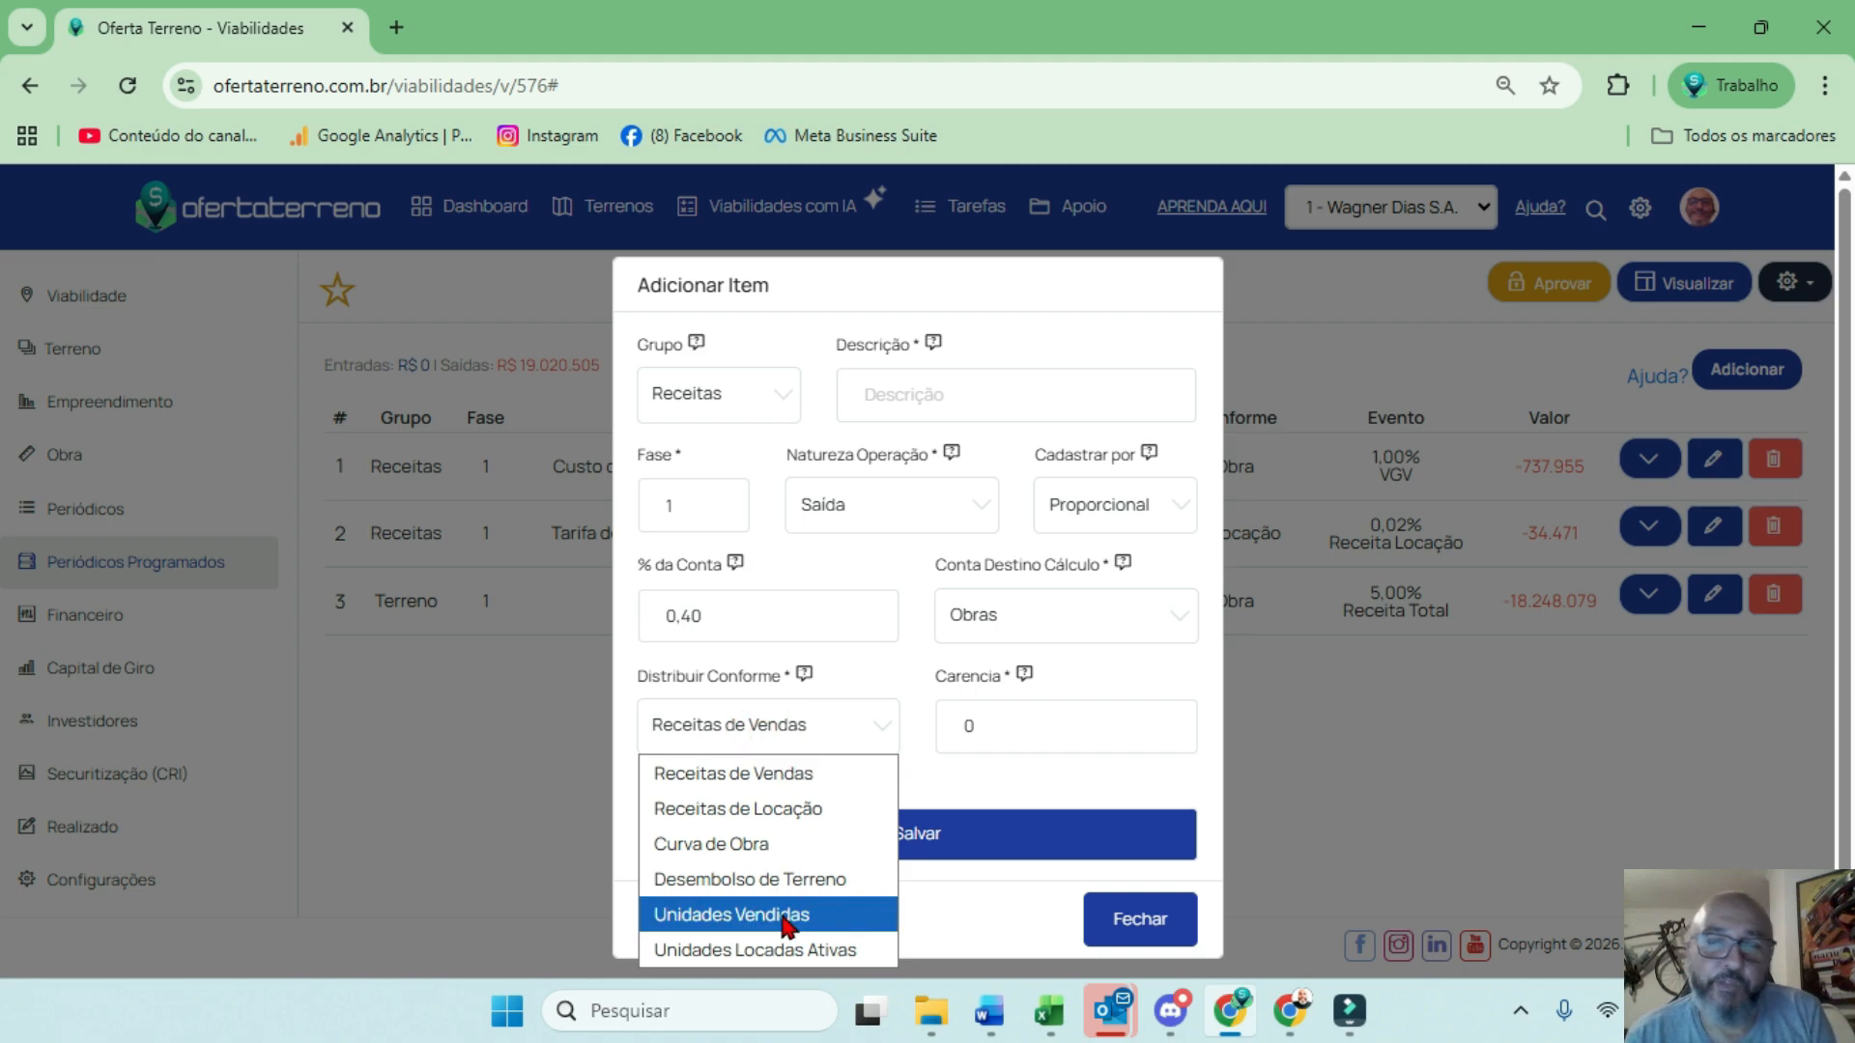
pyautogui.click(789, 809)
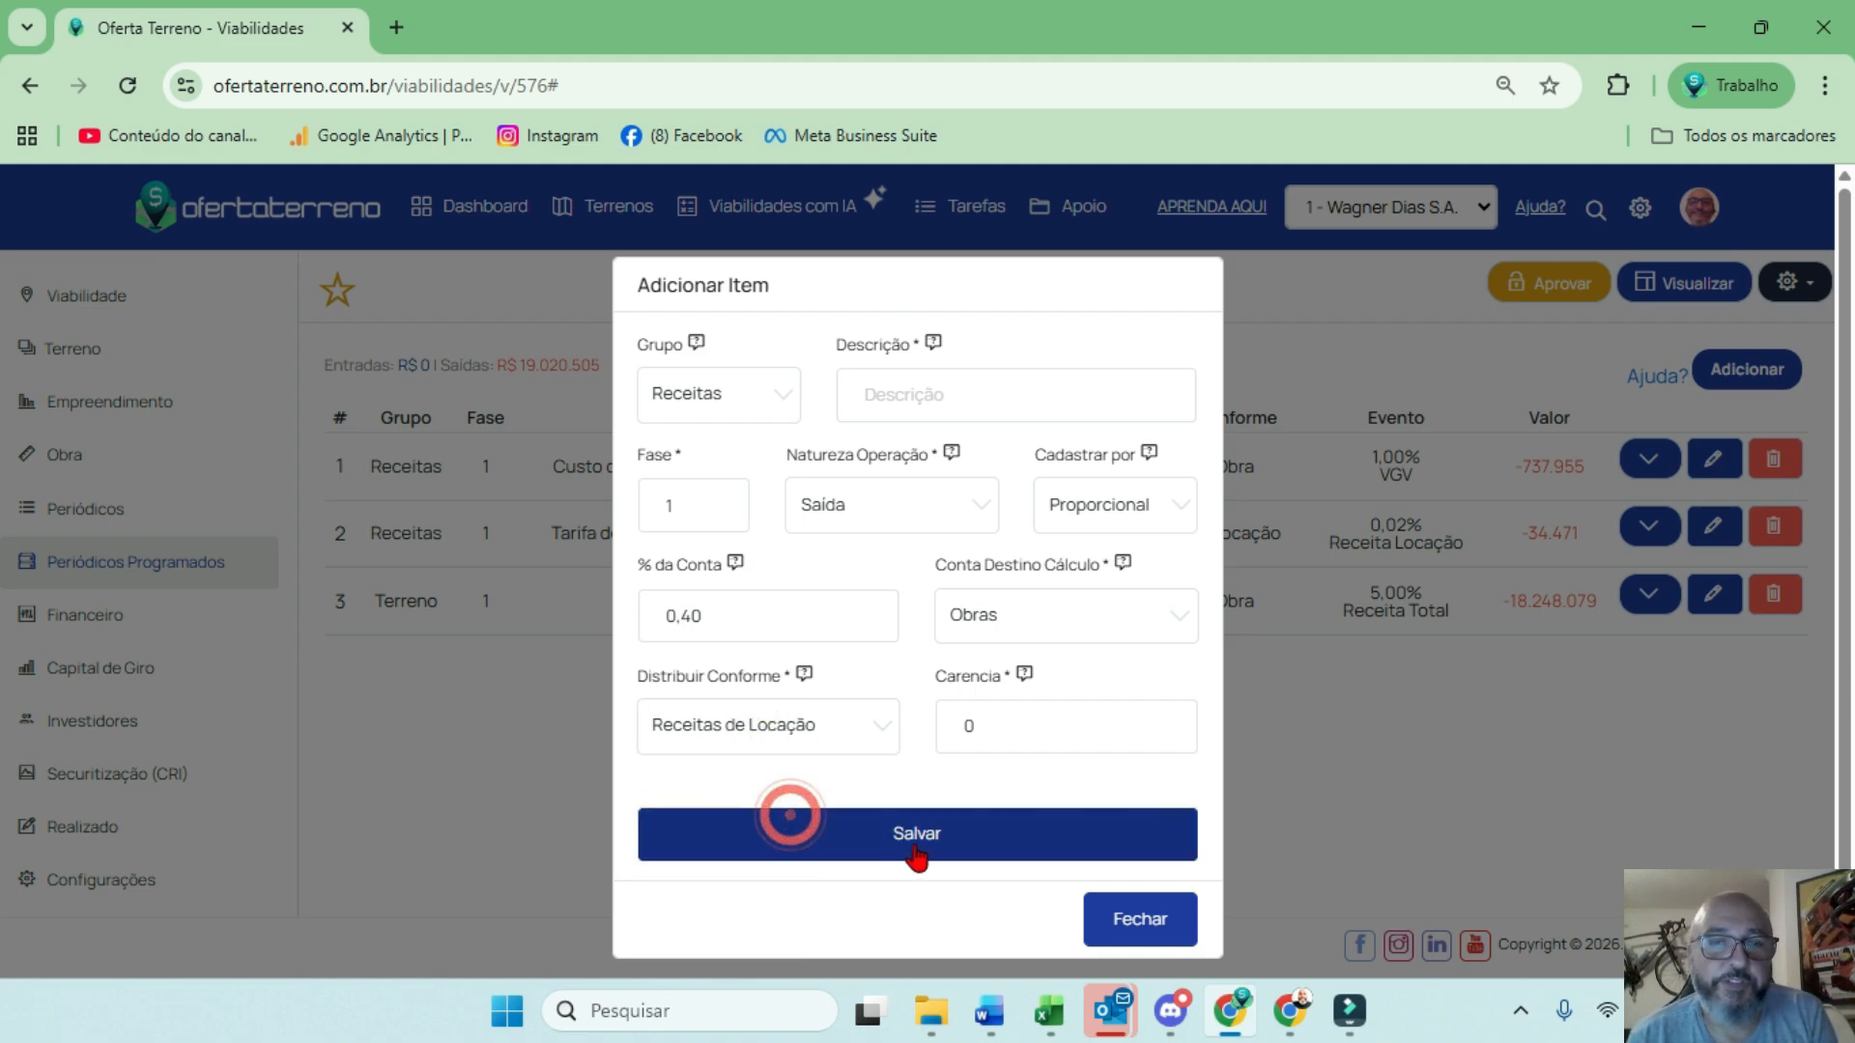
pyautogui.click(788, 827)
# Describe the new item as "Custo com o Terreneiro"
pyautogui.click(1155, 395)
pyautogui.click(956, 386)
pyautogui.write('Custo')
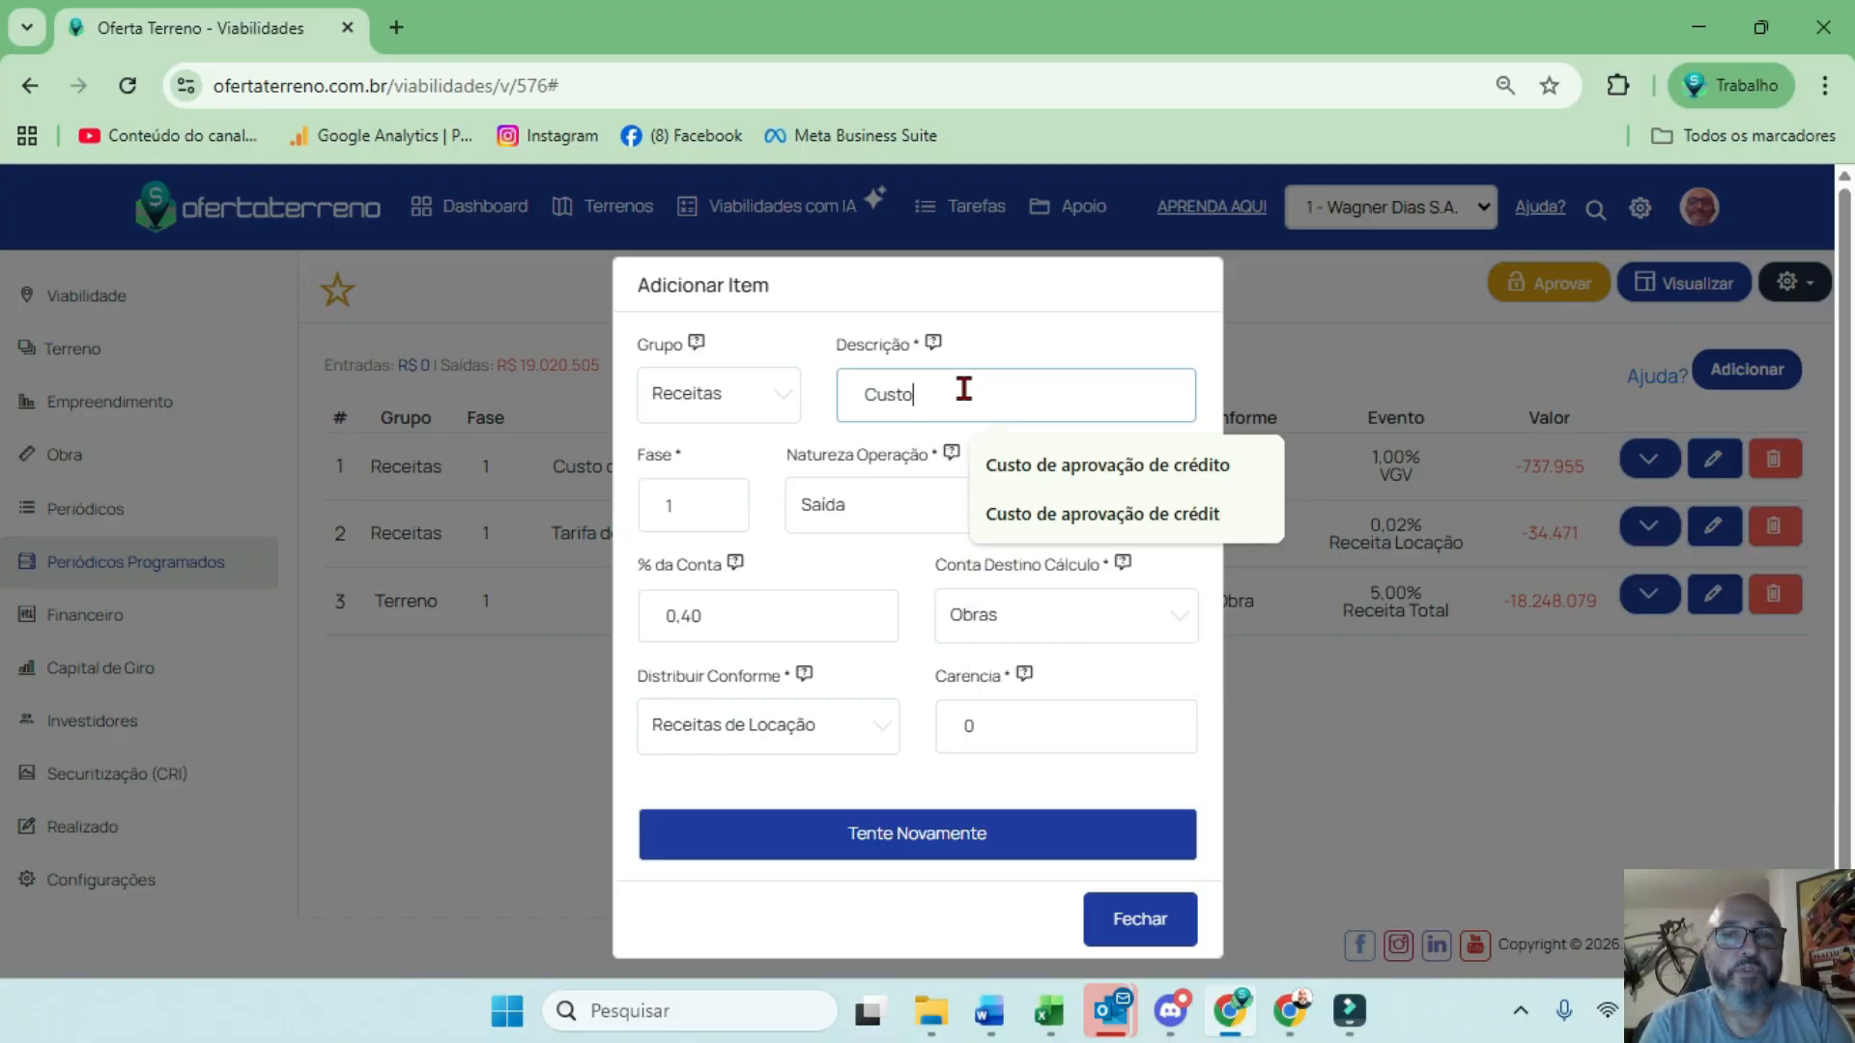
pyautogui.press('BackSpace')
pyautogui.press('BackSpace')
pyautogui.press('BackSpace')
pyautogui.press('BackSpace')
pyautogui.press('BackSpace')
pyautogui.press('BackSpace')
pyautogui.write('Custo com o Terren')
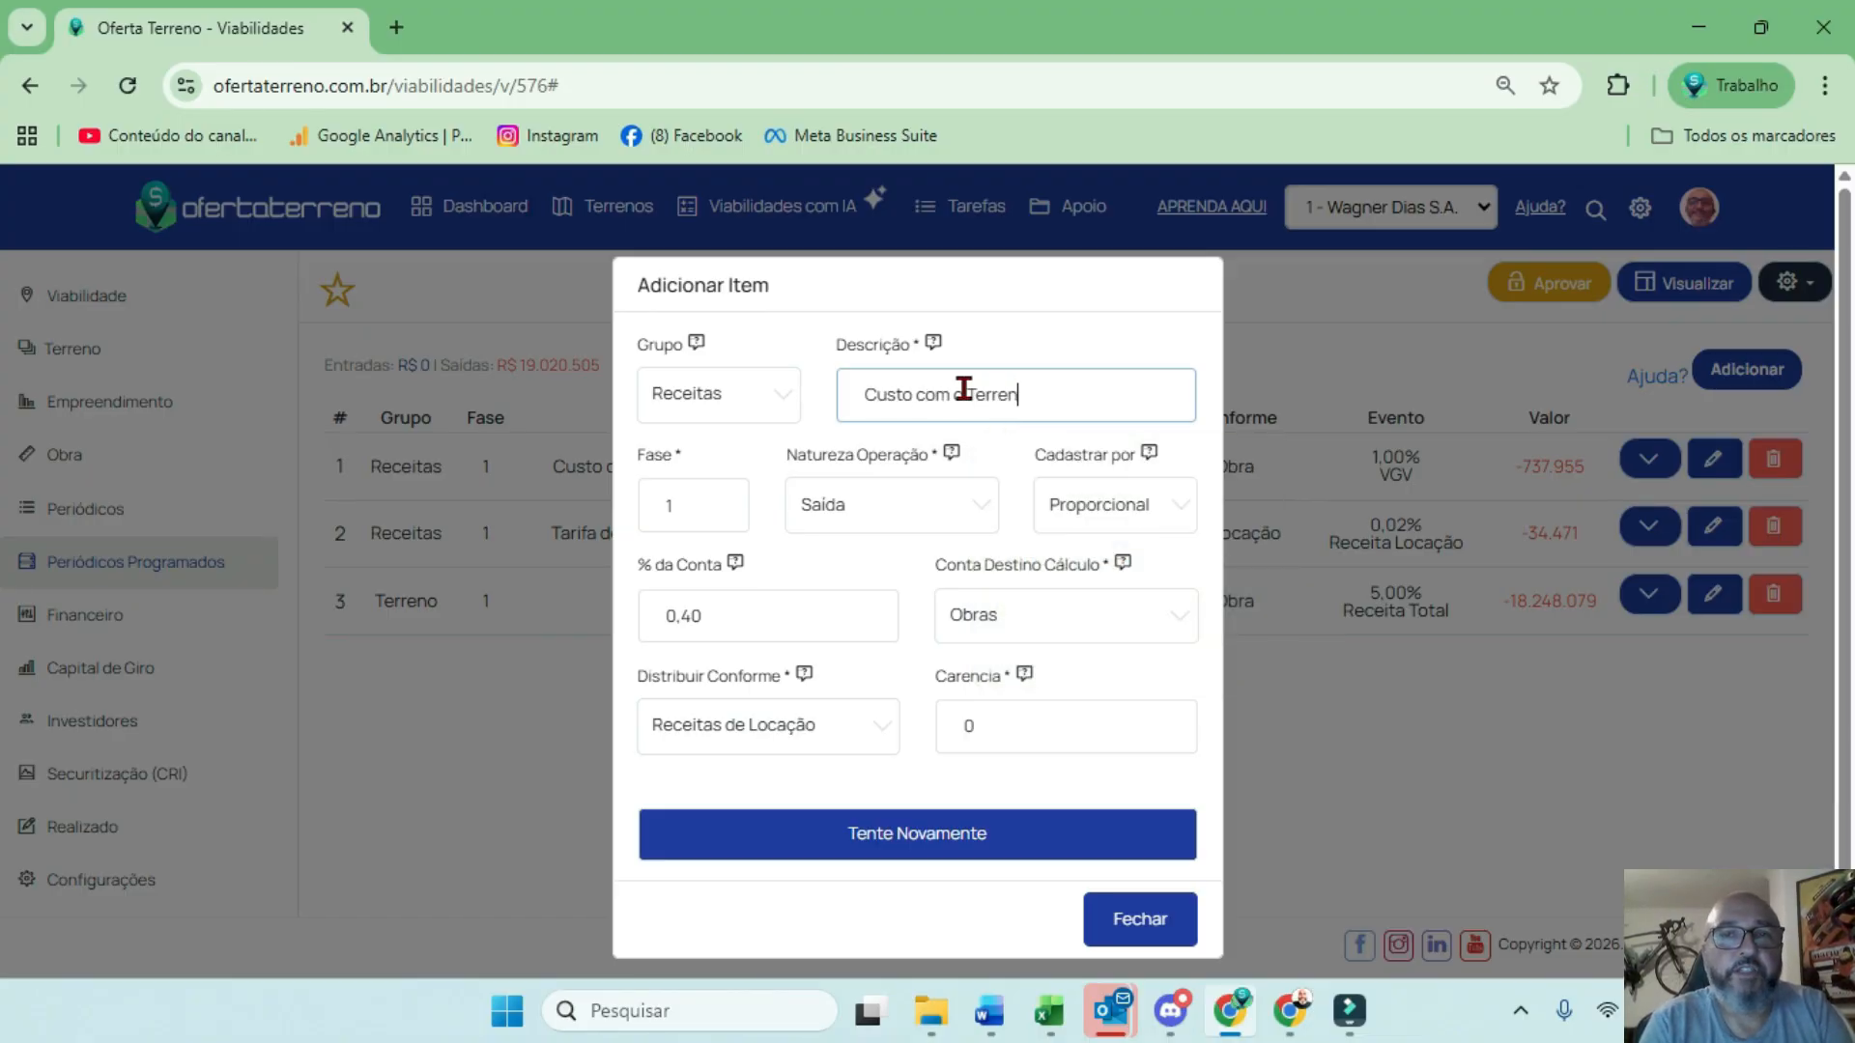
pyautogui.write('eiro')
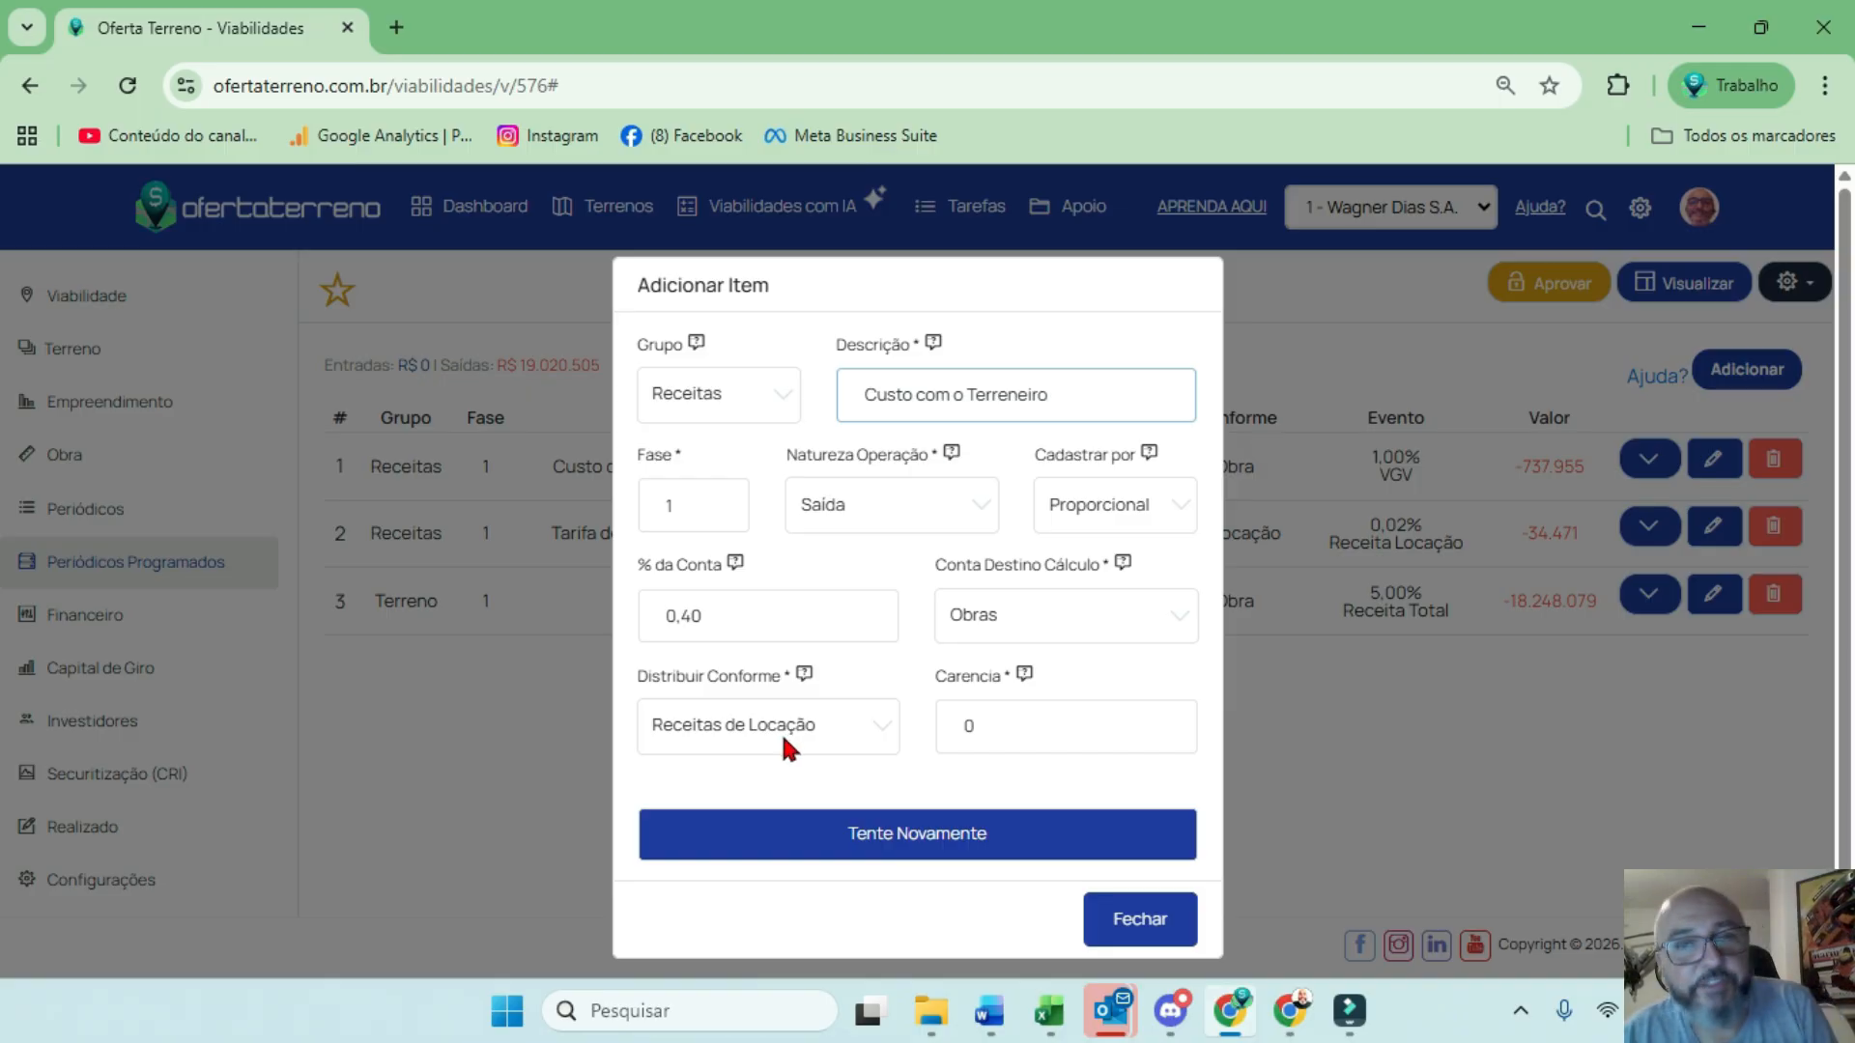
# Change the item's description to "Recebimento do Terreneiro" and assign it to the Obra group
pyautogui.hotkey('ctrl', 'a')
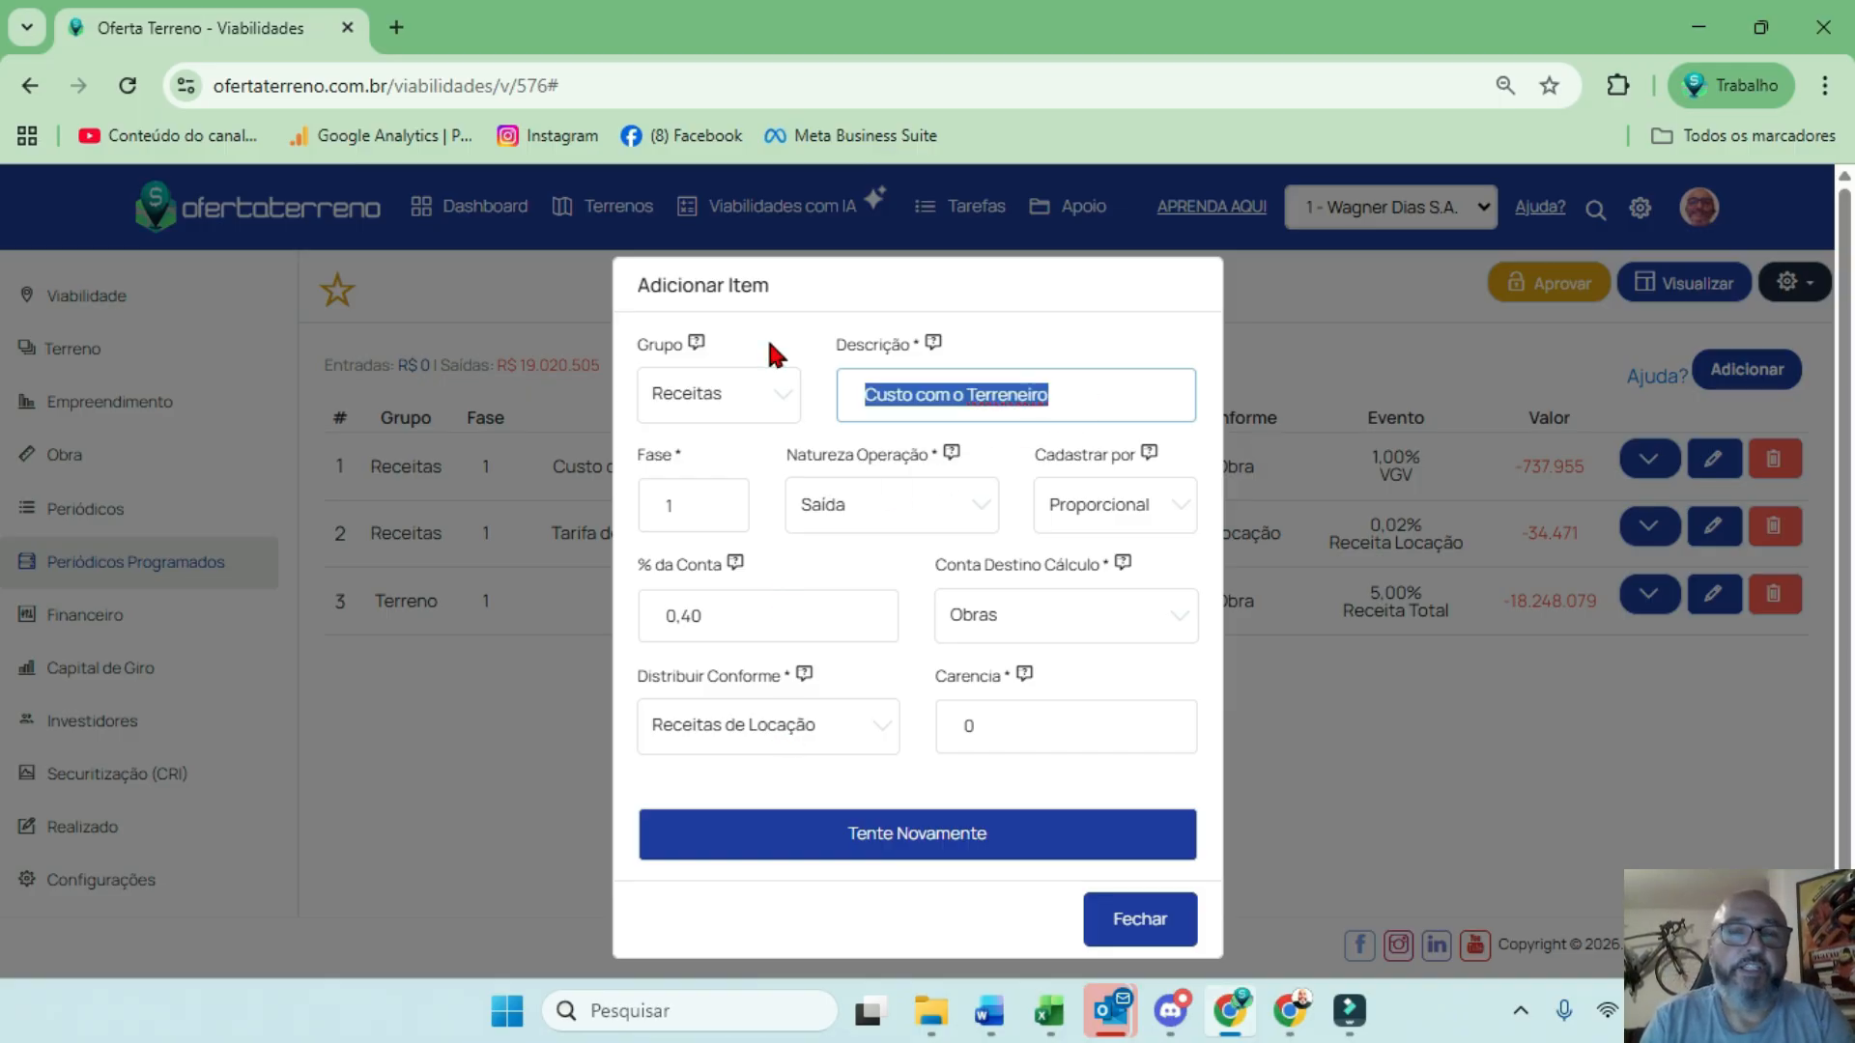
pyautogui.write('p')
pyautogui.press('BackSpace')
pyautogui.press('Num_Lock')
pyautogui.write('Paga')
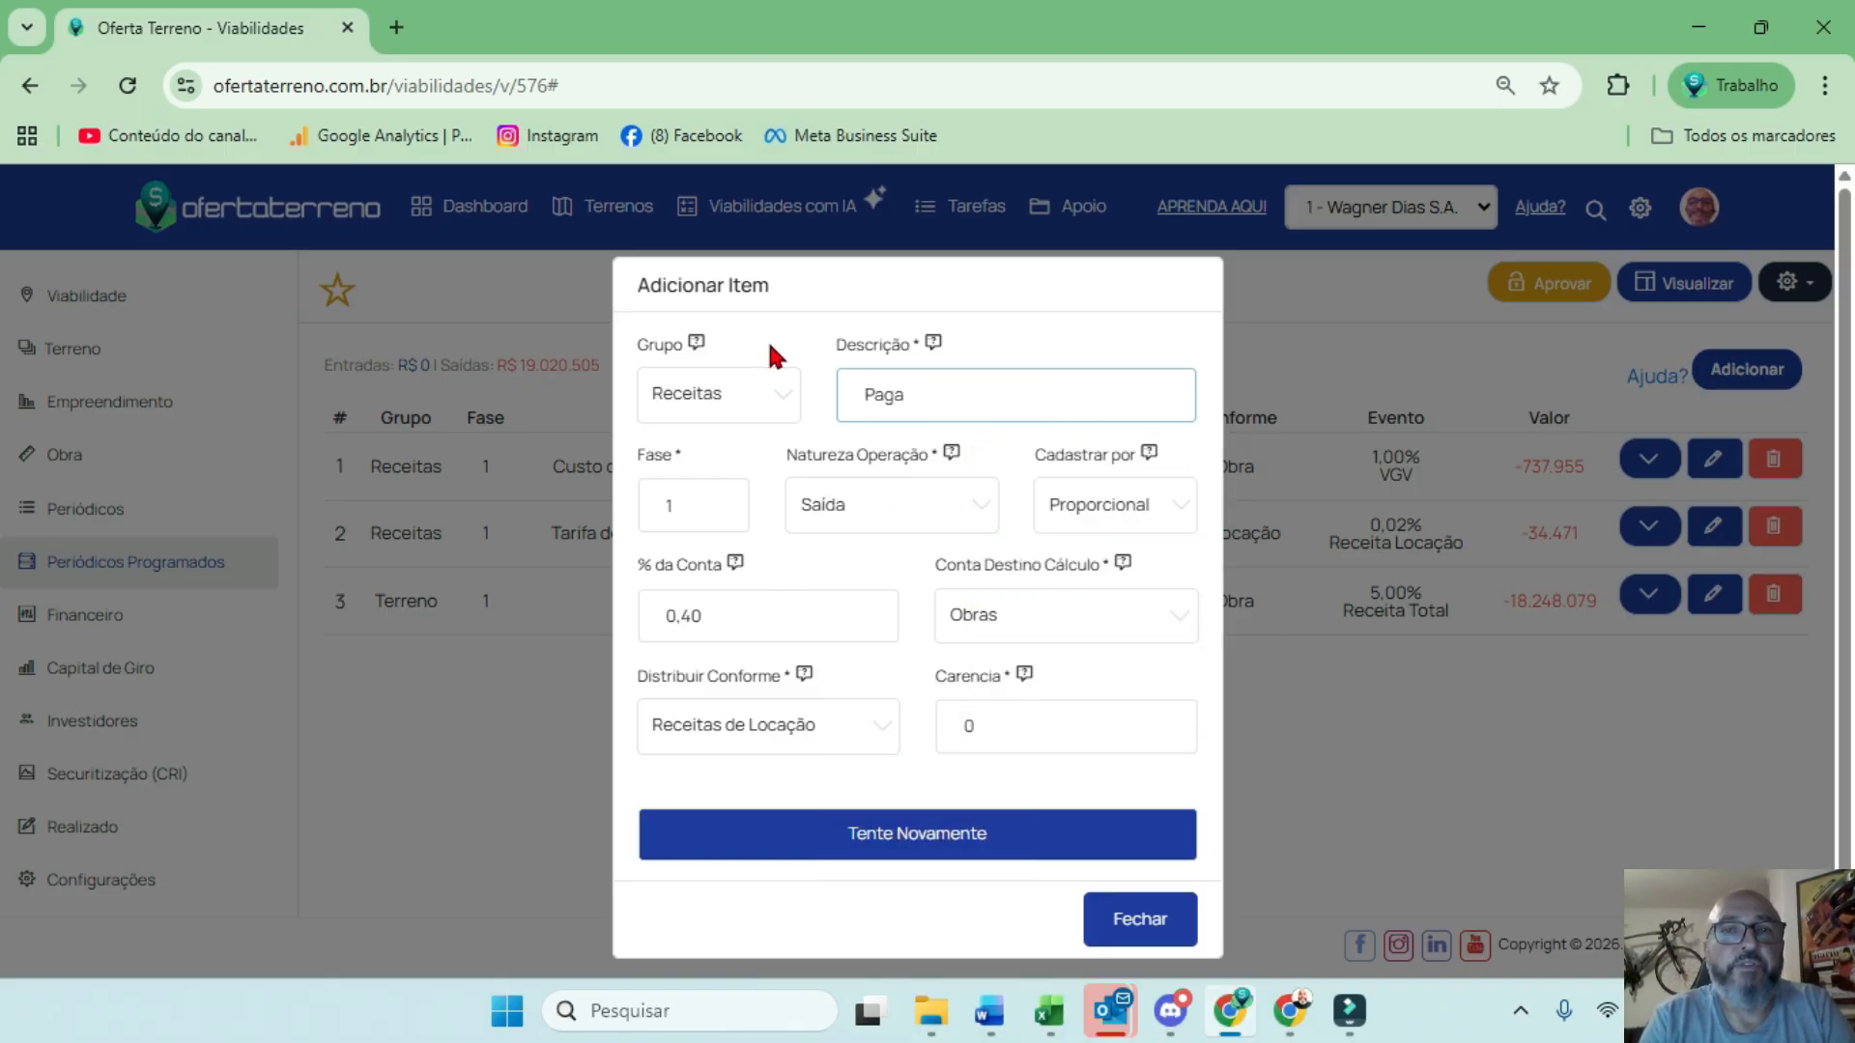
pyautogui.hotkey('ctrl', 'a')
pyautogui.write('Recebimento do Terreneiro')
pyautogui.click(772, 410)
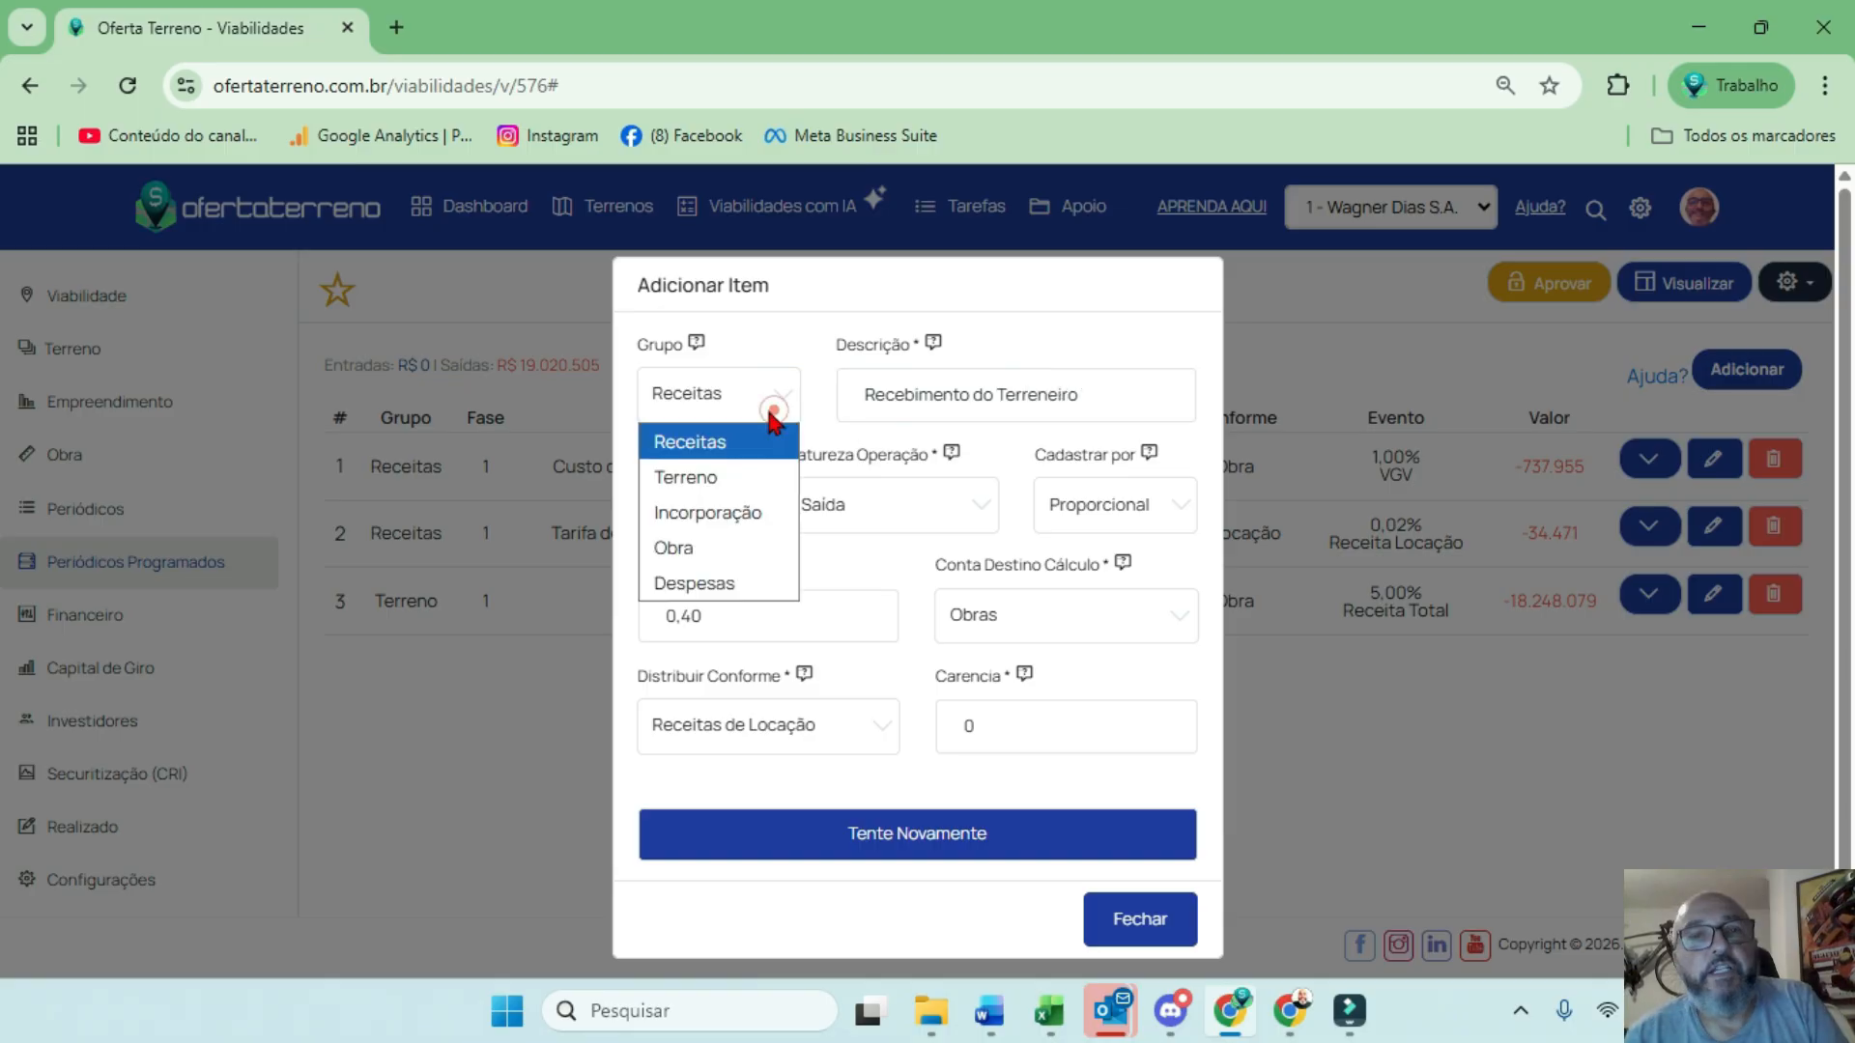
pyautogui.click(735, 548)
# Set the item's percentage to 3,00 of Obras and distribute it according to Curva de Obra
pyautogui.doubleClick(808, 621)
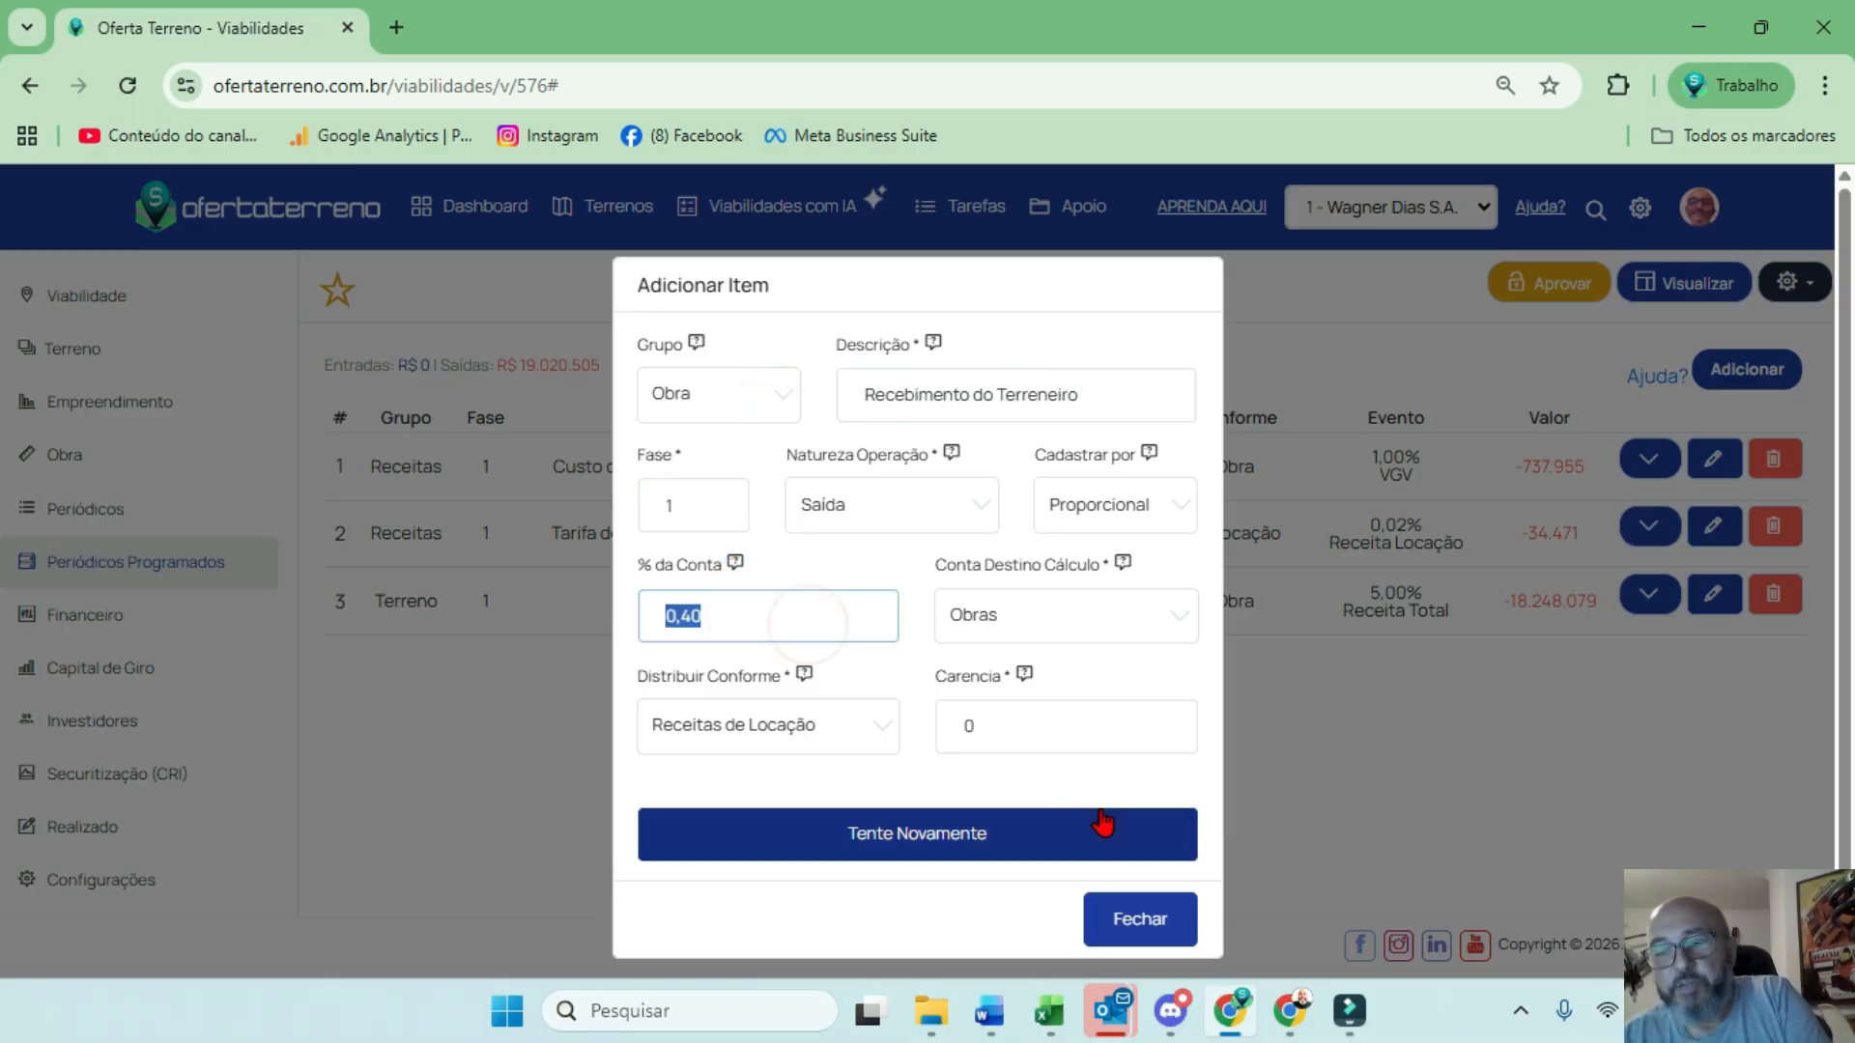
pyautogui.press('Right')
pyautogui.doubleClick(746, 624)
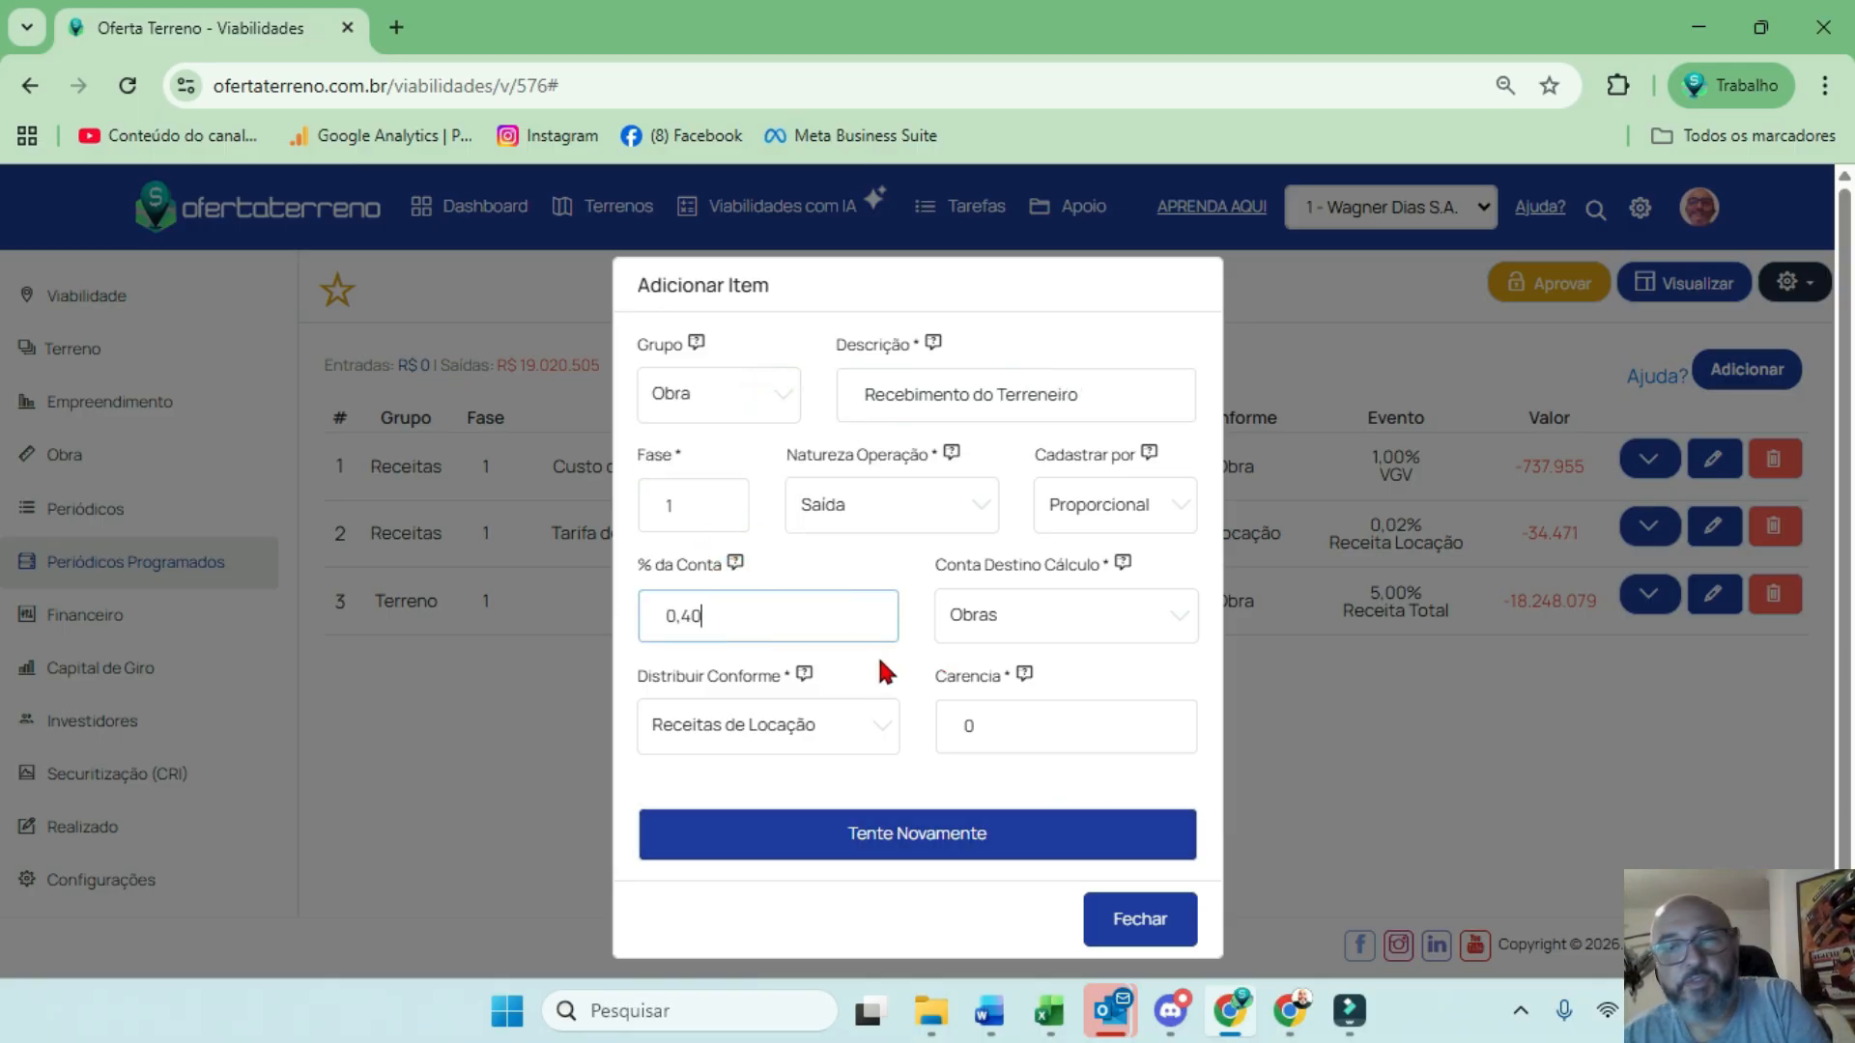
pyautogui.write('3,00')
pyautogui.click(1008, 617)
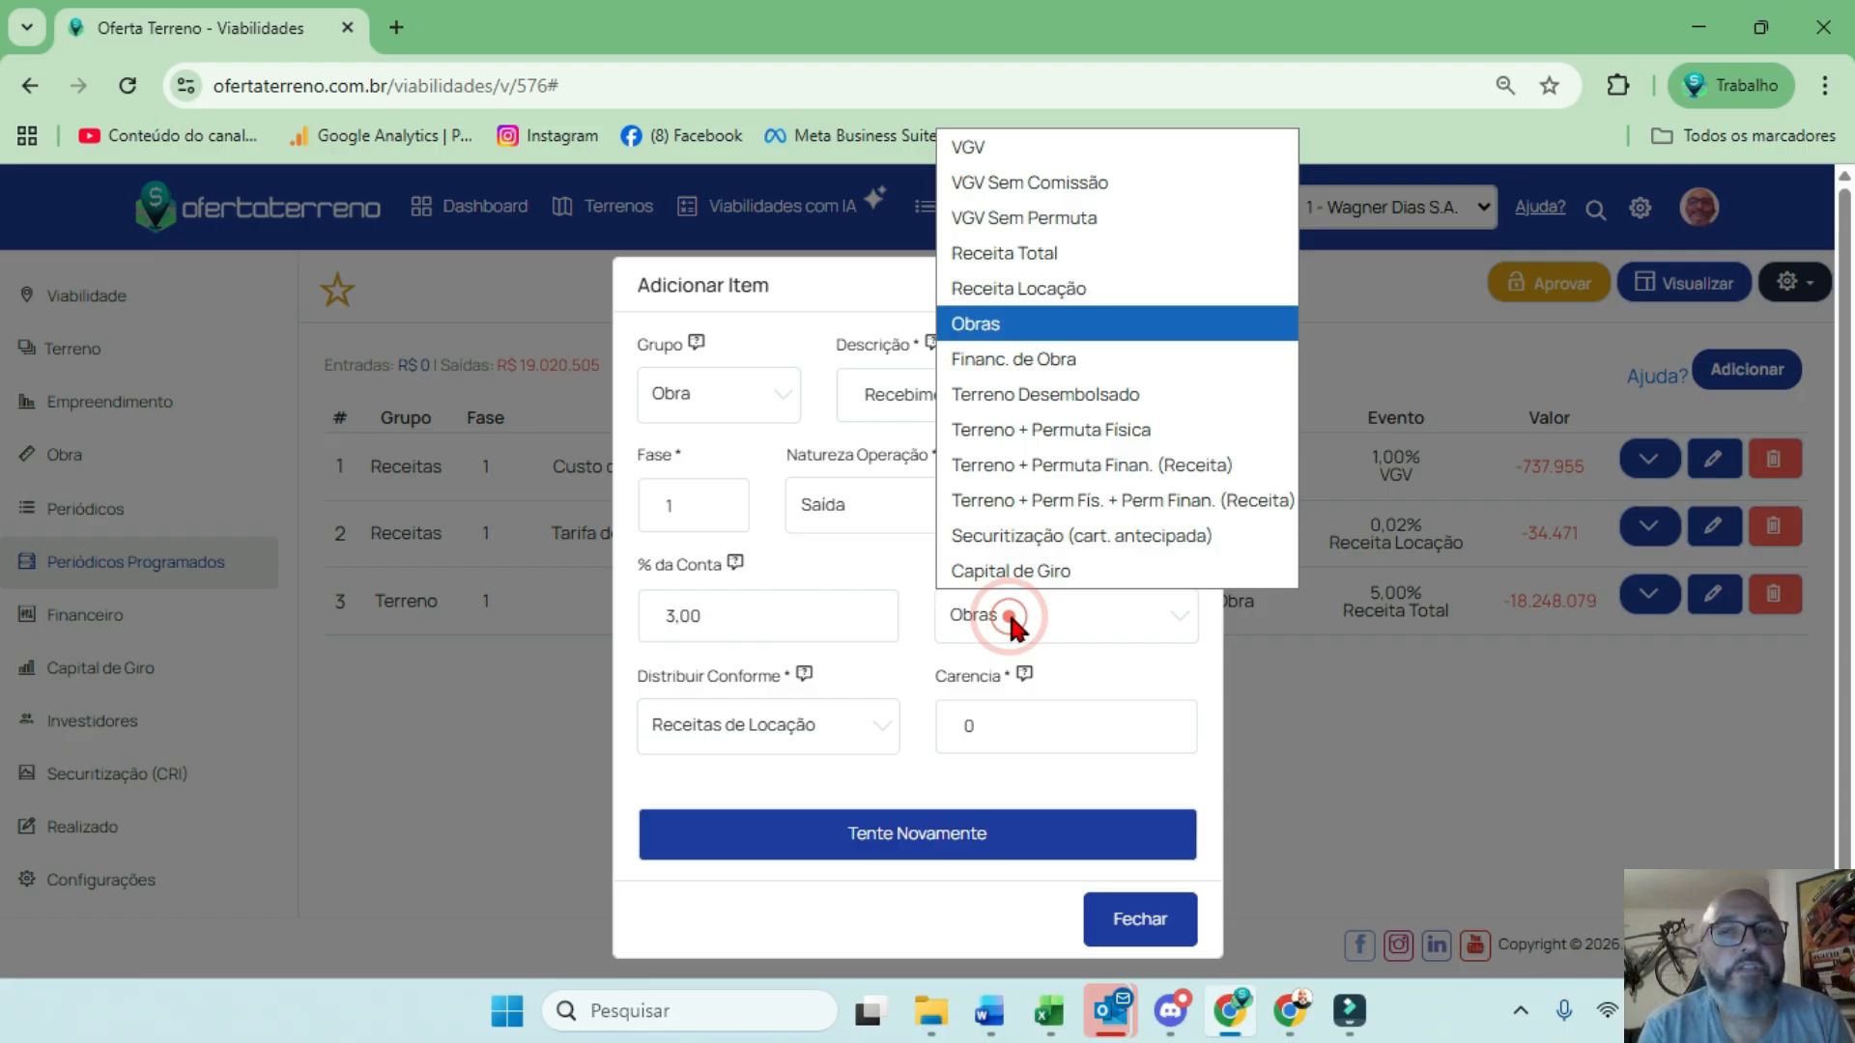
pyautogui.click(1145, 329)
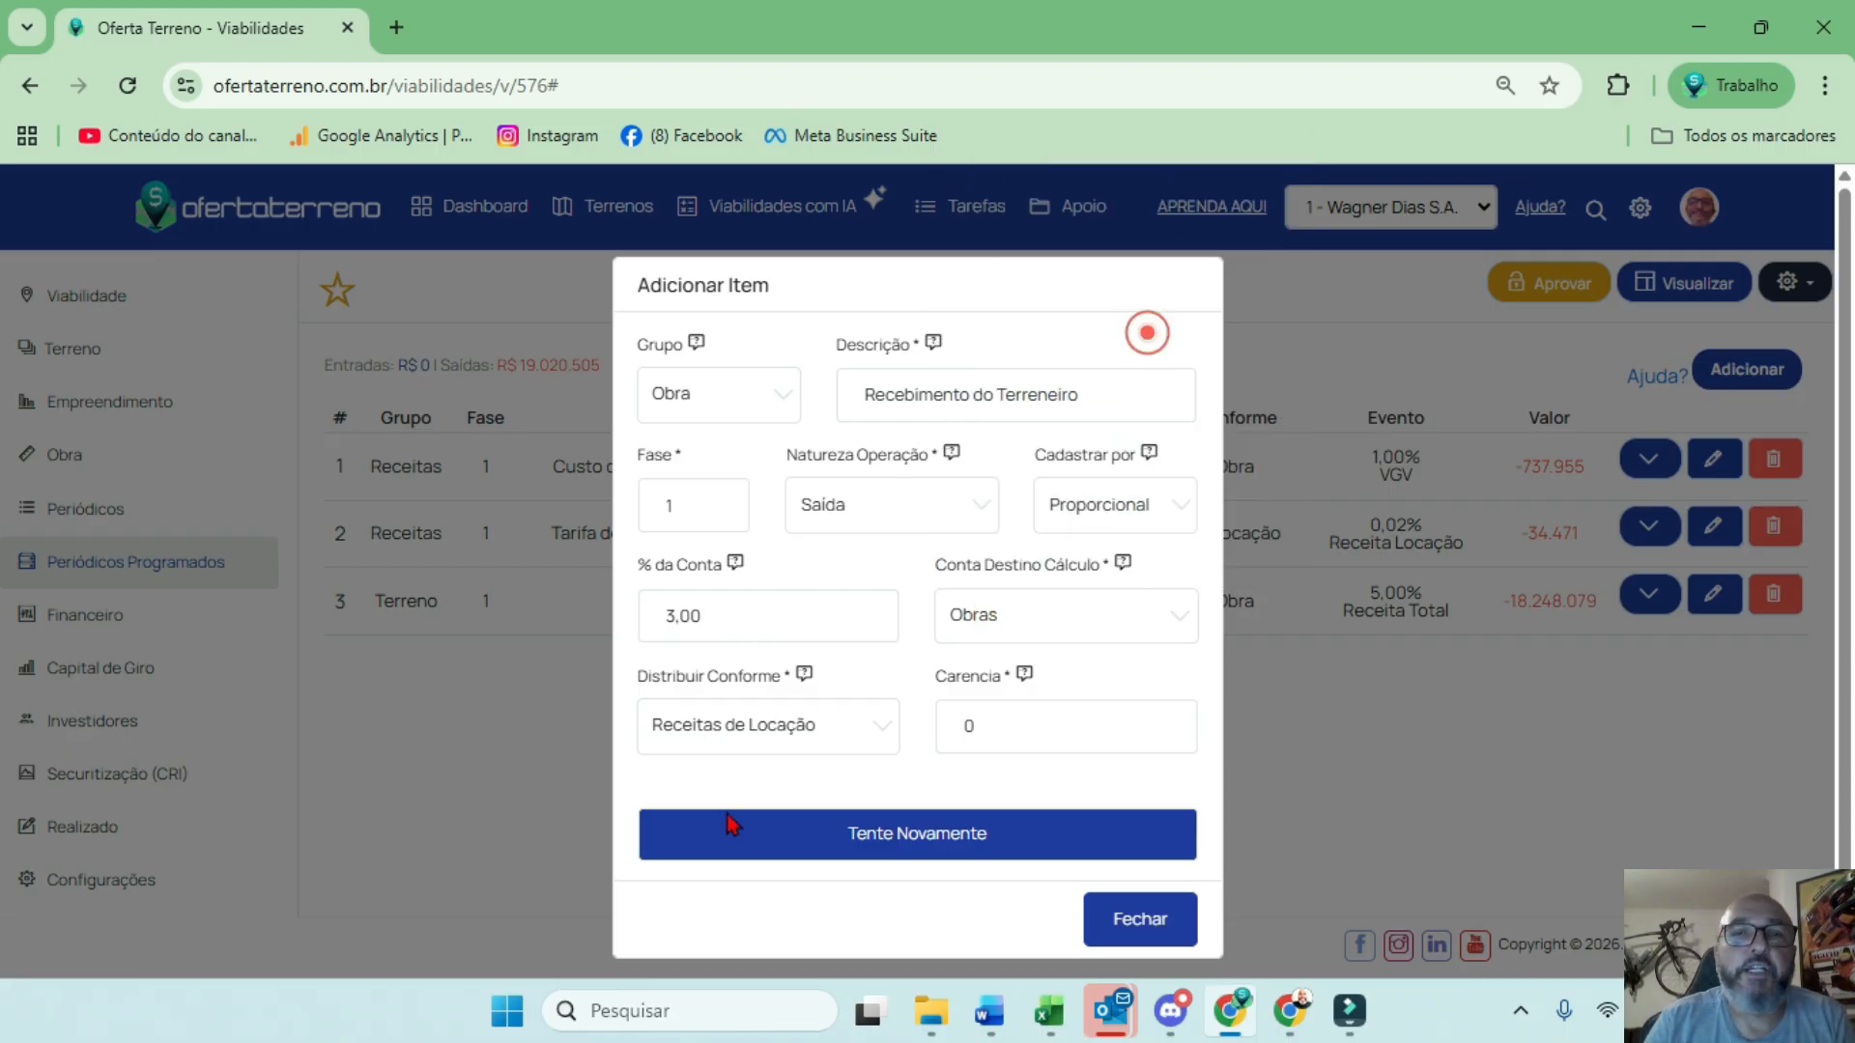
pyautogui.click(763, 724)
pyautogui.click(732, 848)
# Set the item's operation nature to Entrada with a Carência of 0, and save it
pyautogui.click(817, 502)
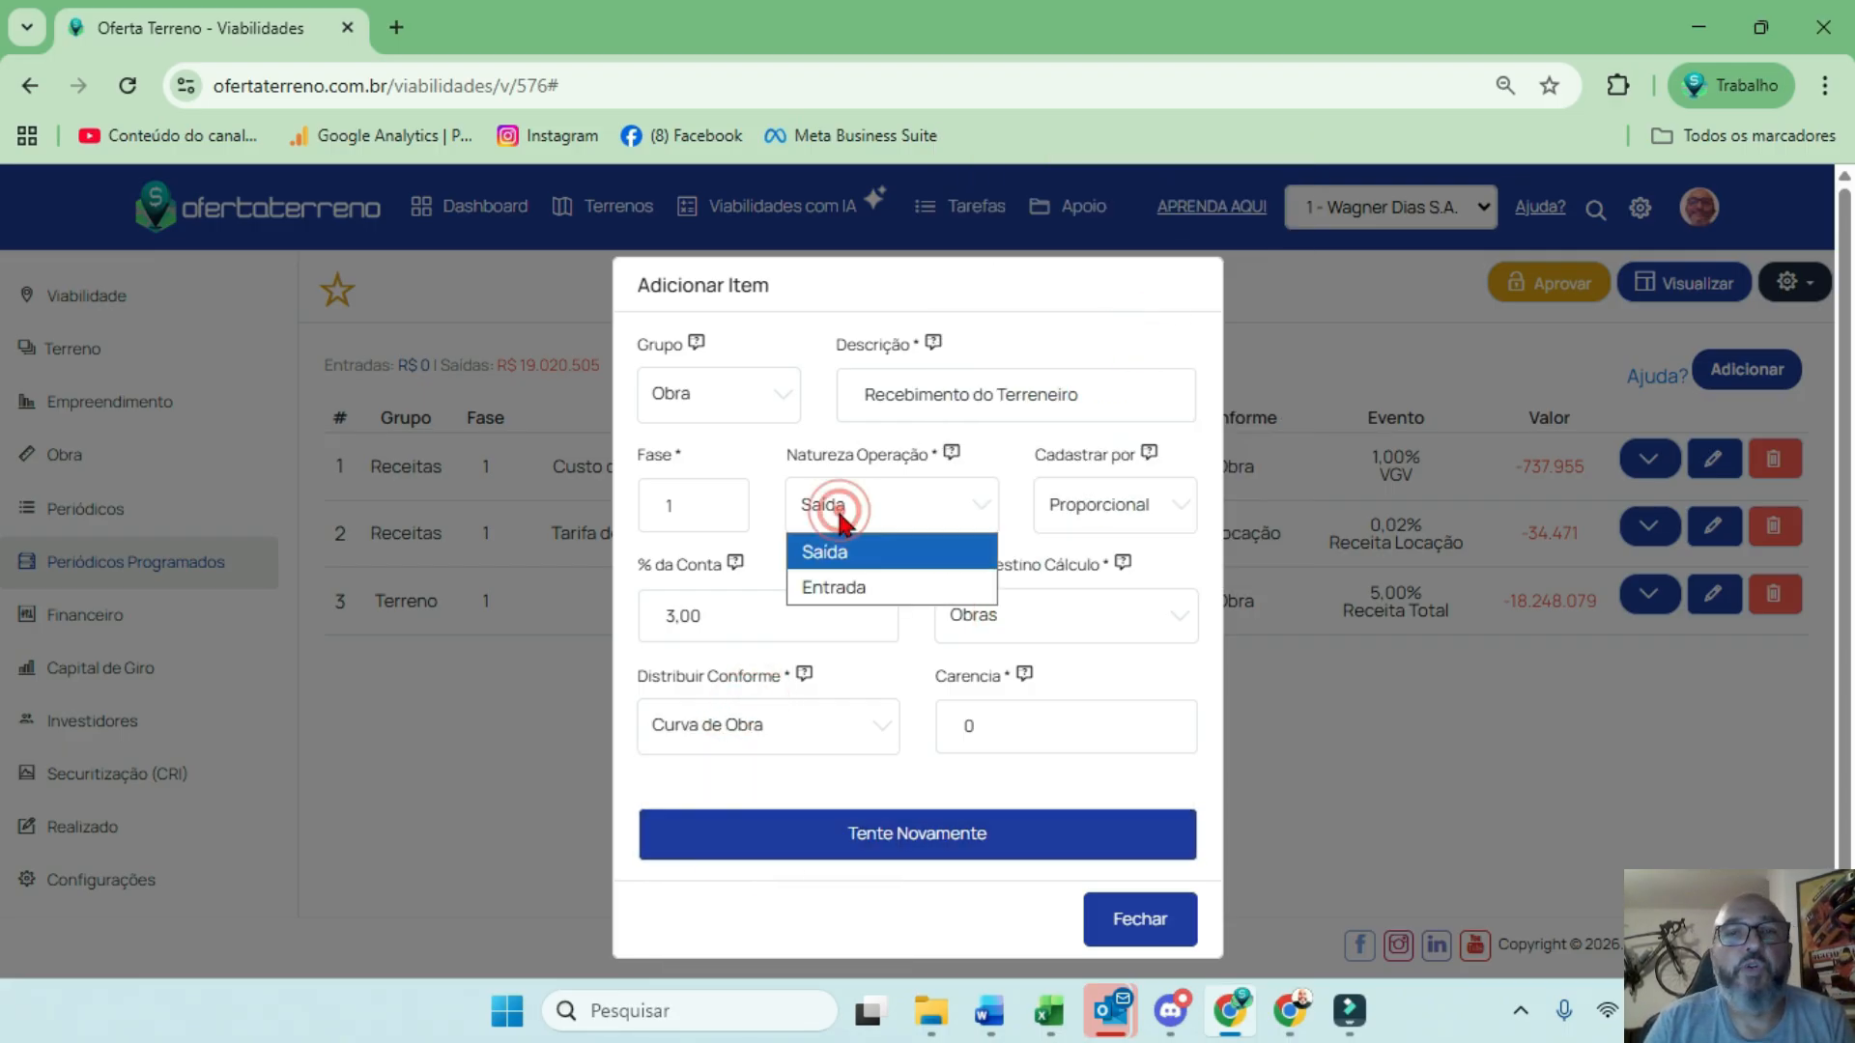
pyautogui.click(833, 587)
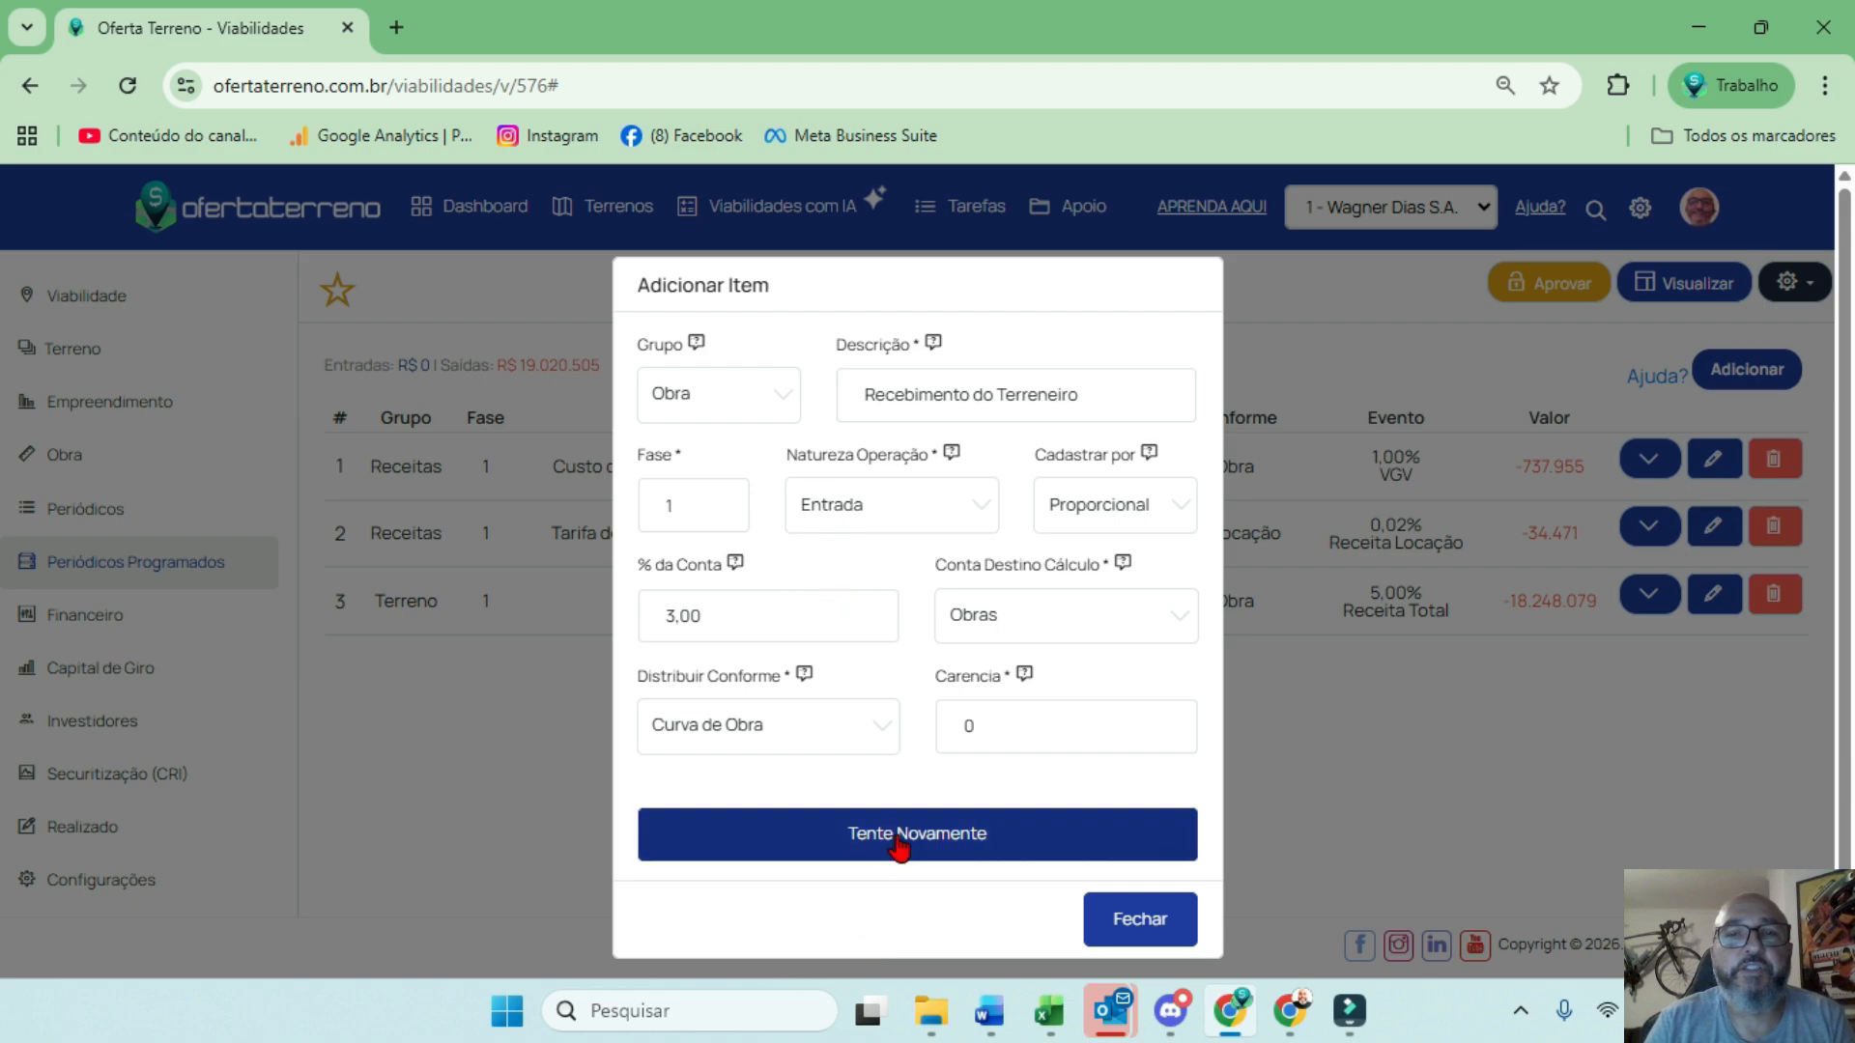
pyautogui.click(1017, 730)
pyautogui.write('0')
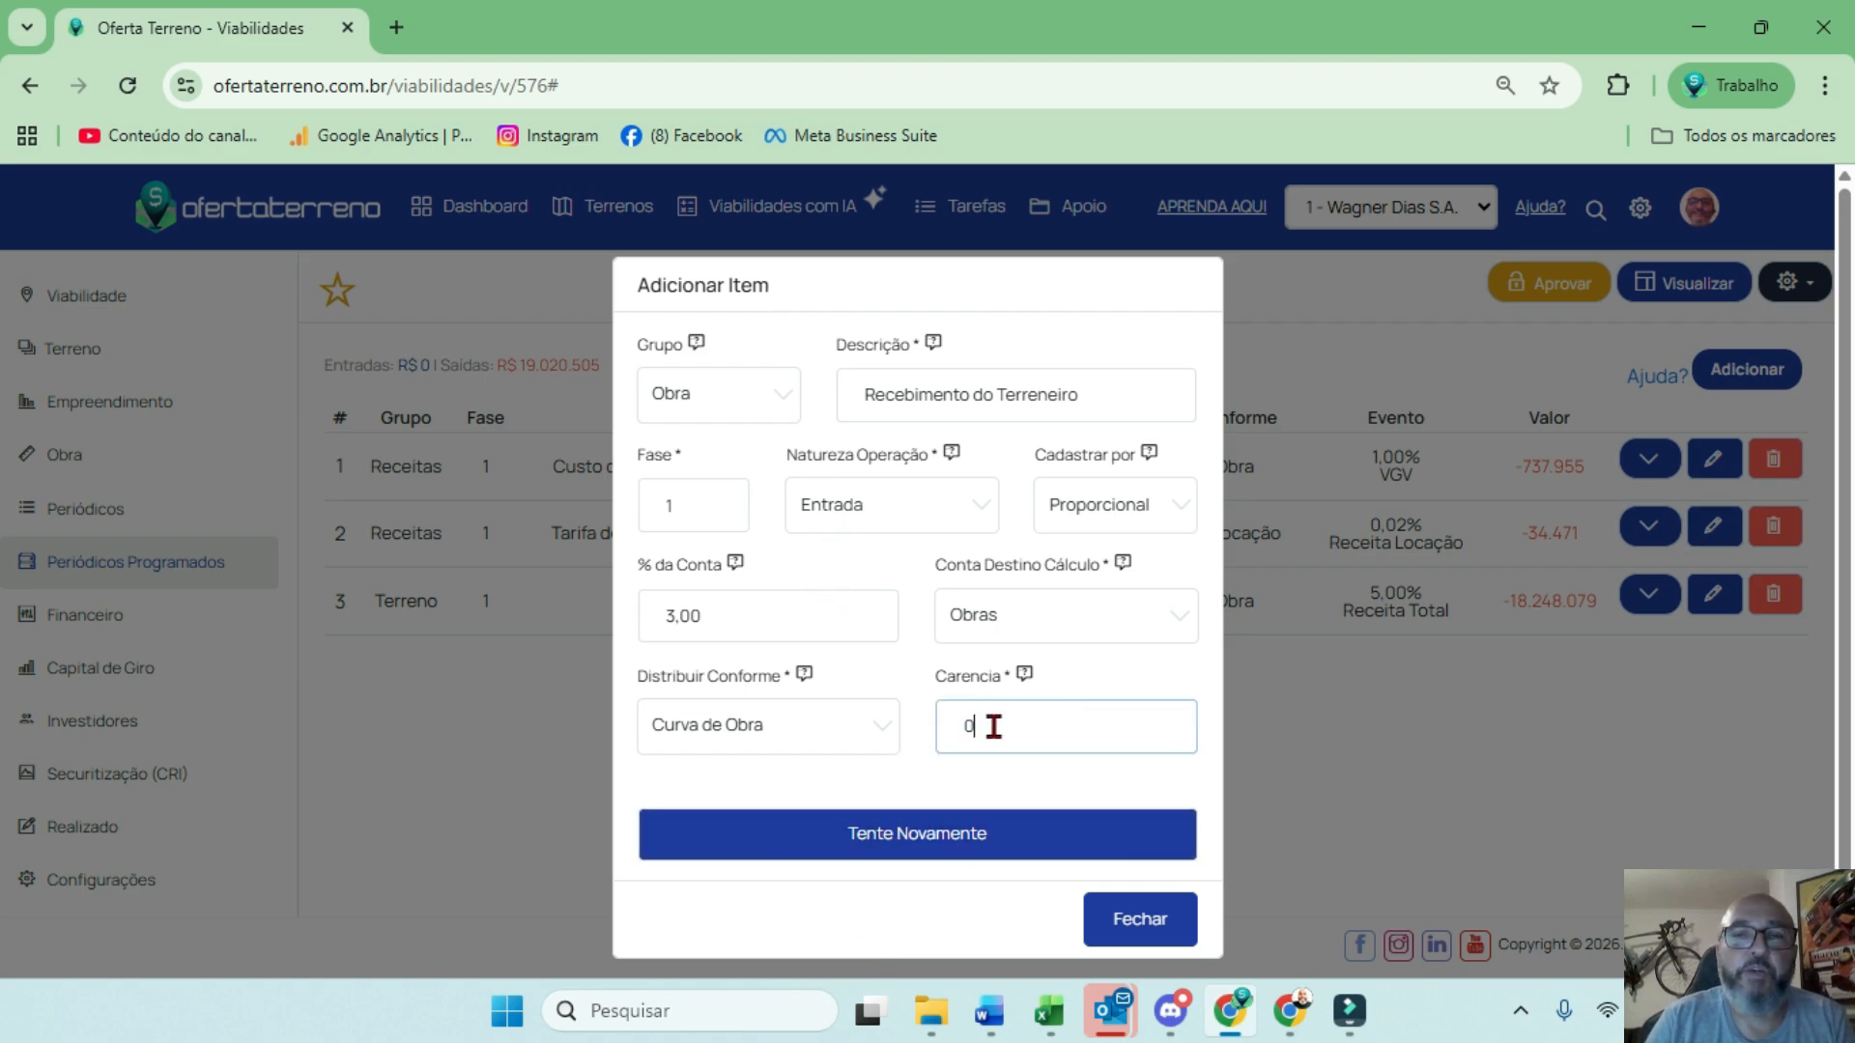
pyautogui.click(994, 727)
pyautogui.click(889, 837)
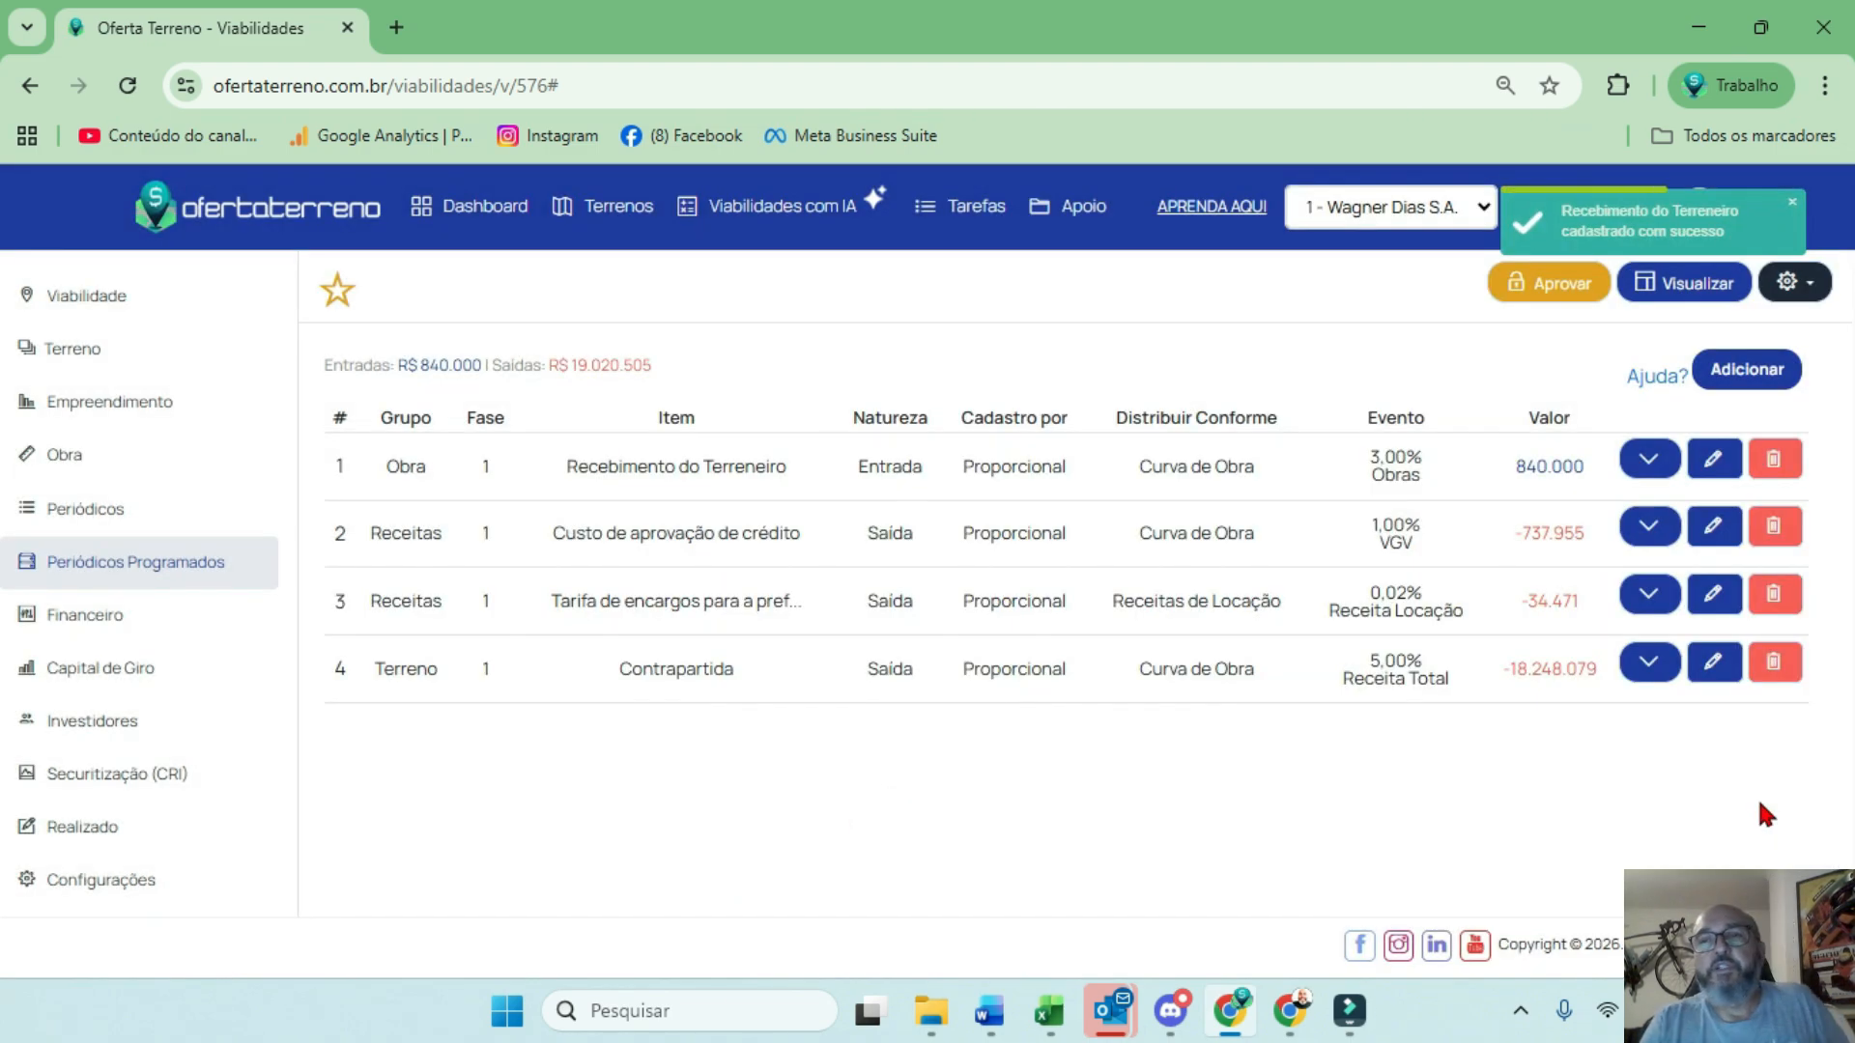
# Review the Recebimento do Terreneiro item's monthly installments, and check its line in the Resultado Analítico of the study's results
pyautogui.moveTo(1507, 467); pyautogui.dragTo(1599, 470)
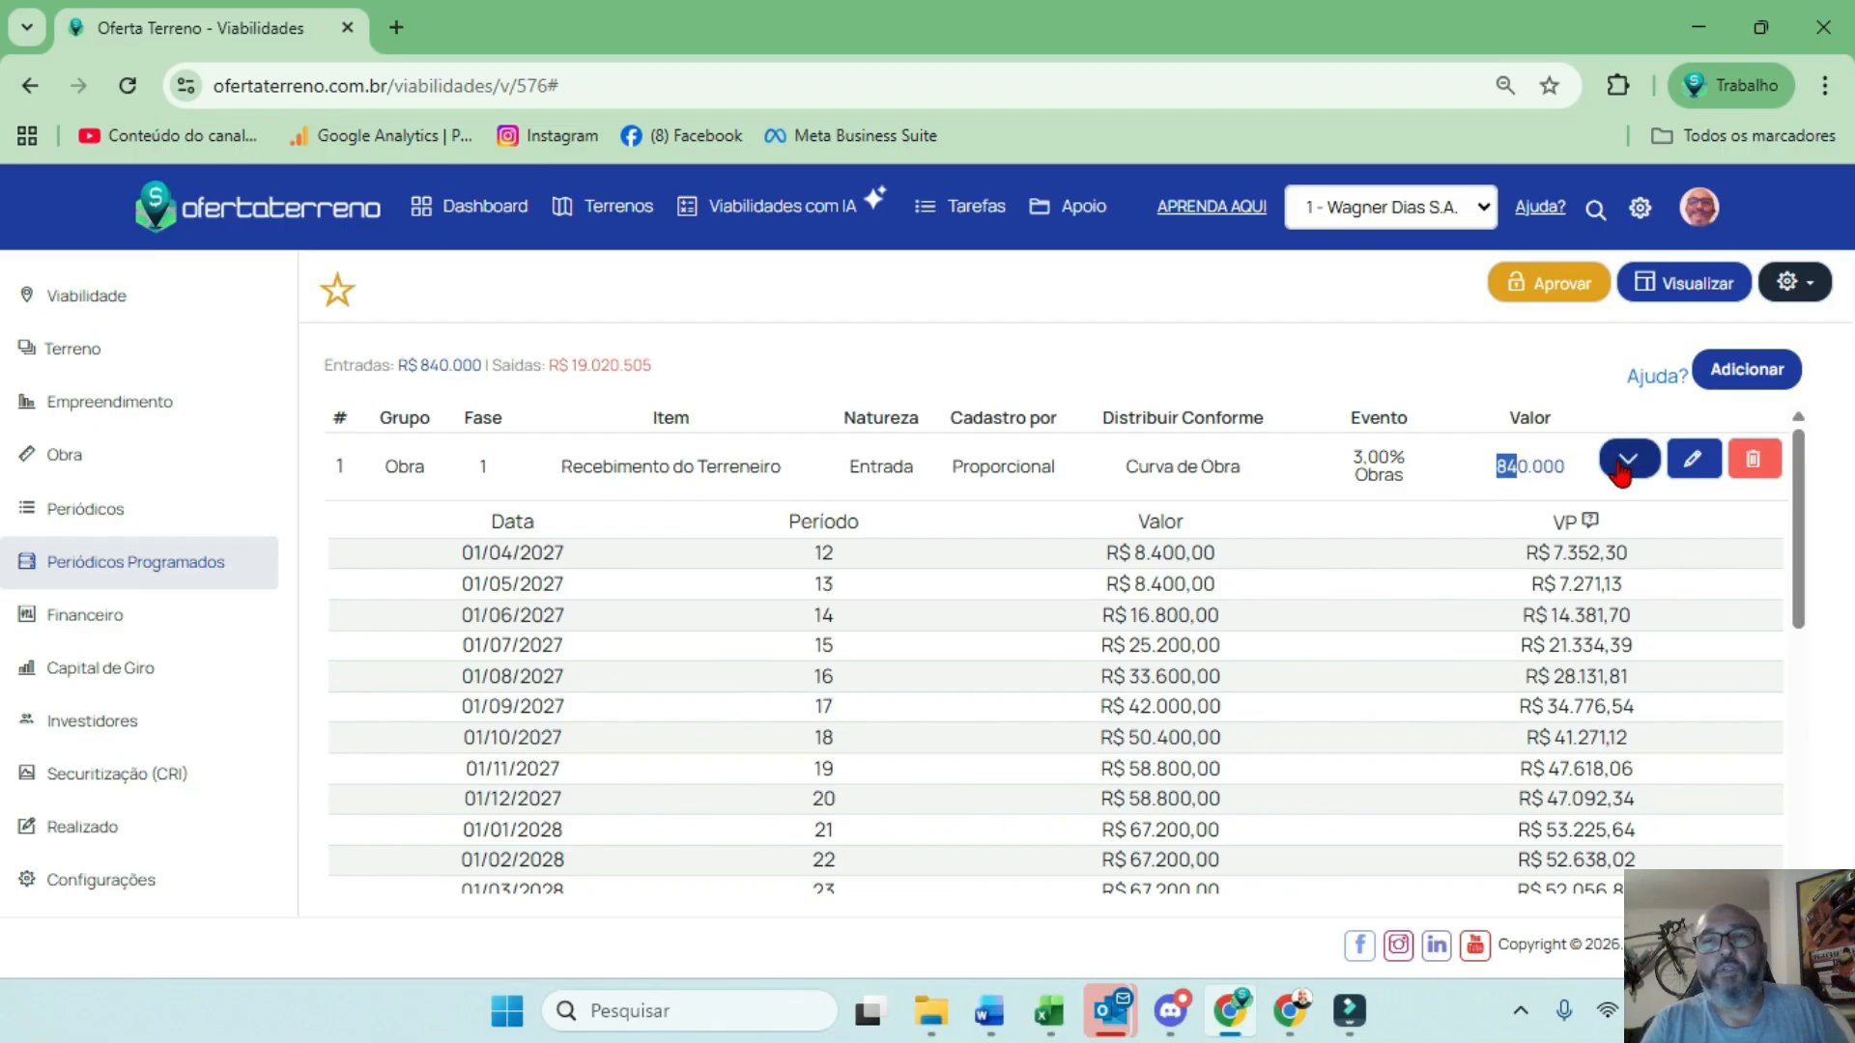
pyautogui.click(1623, 452)
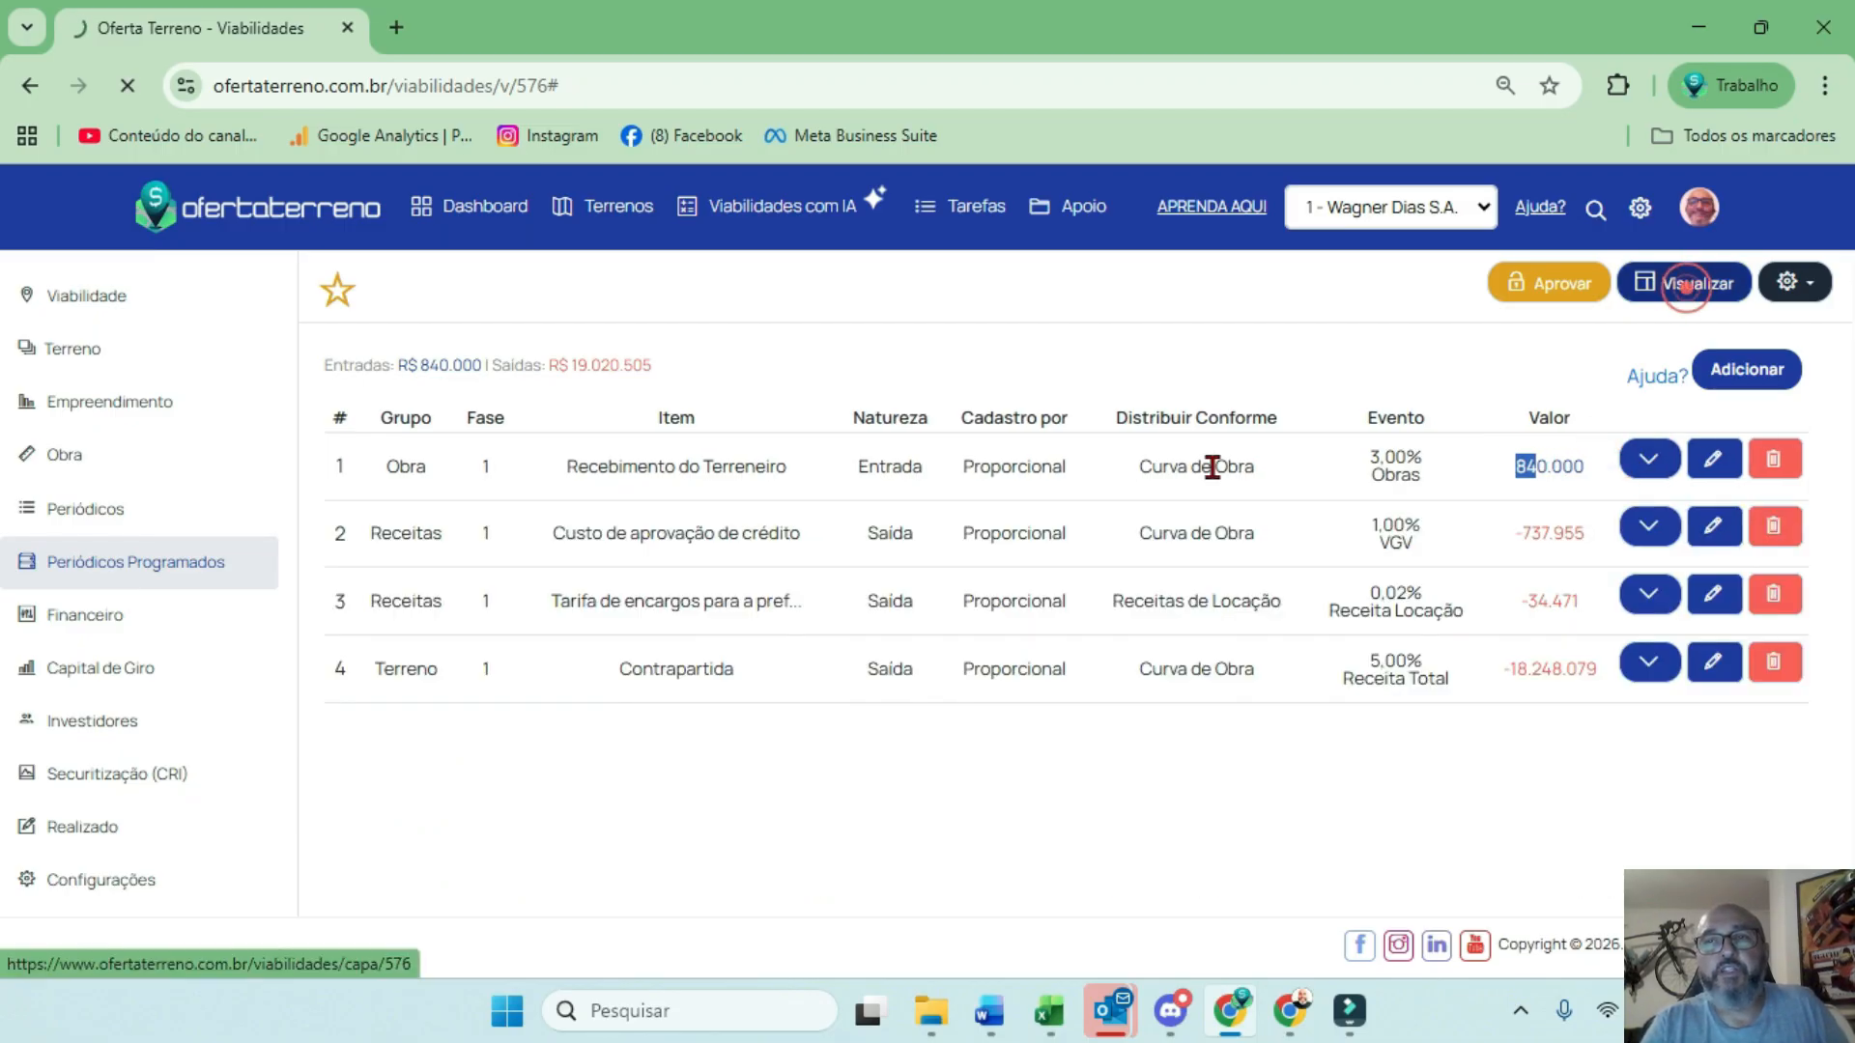
pyautogui.click(1684, 282)
pyautogui.scroll(-1, 1033, 684)
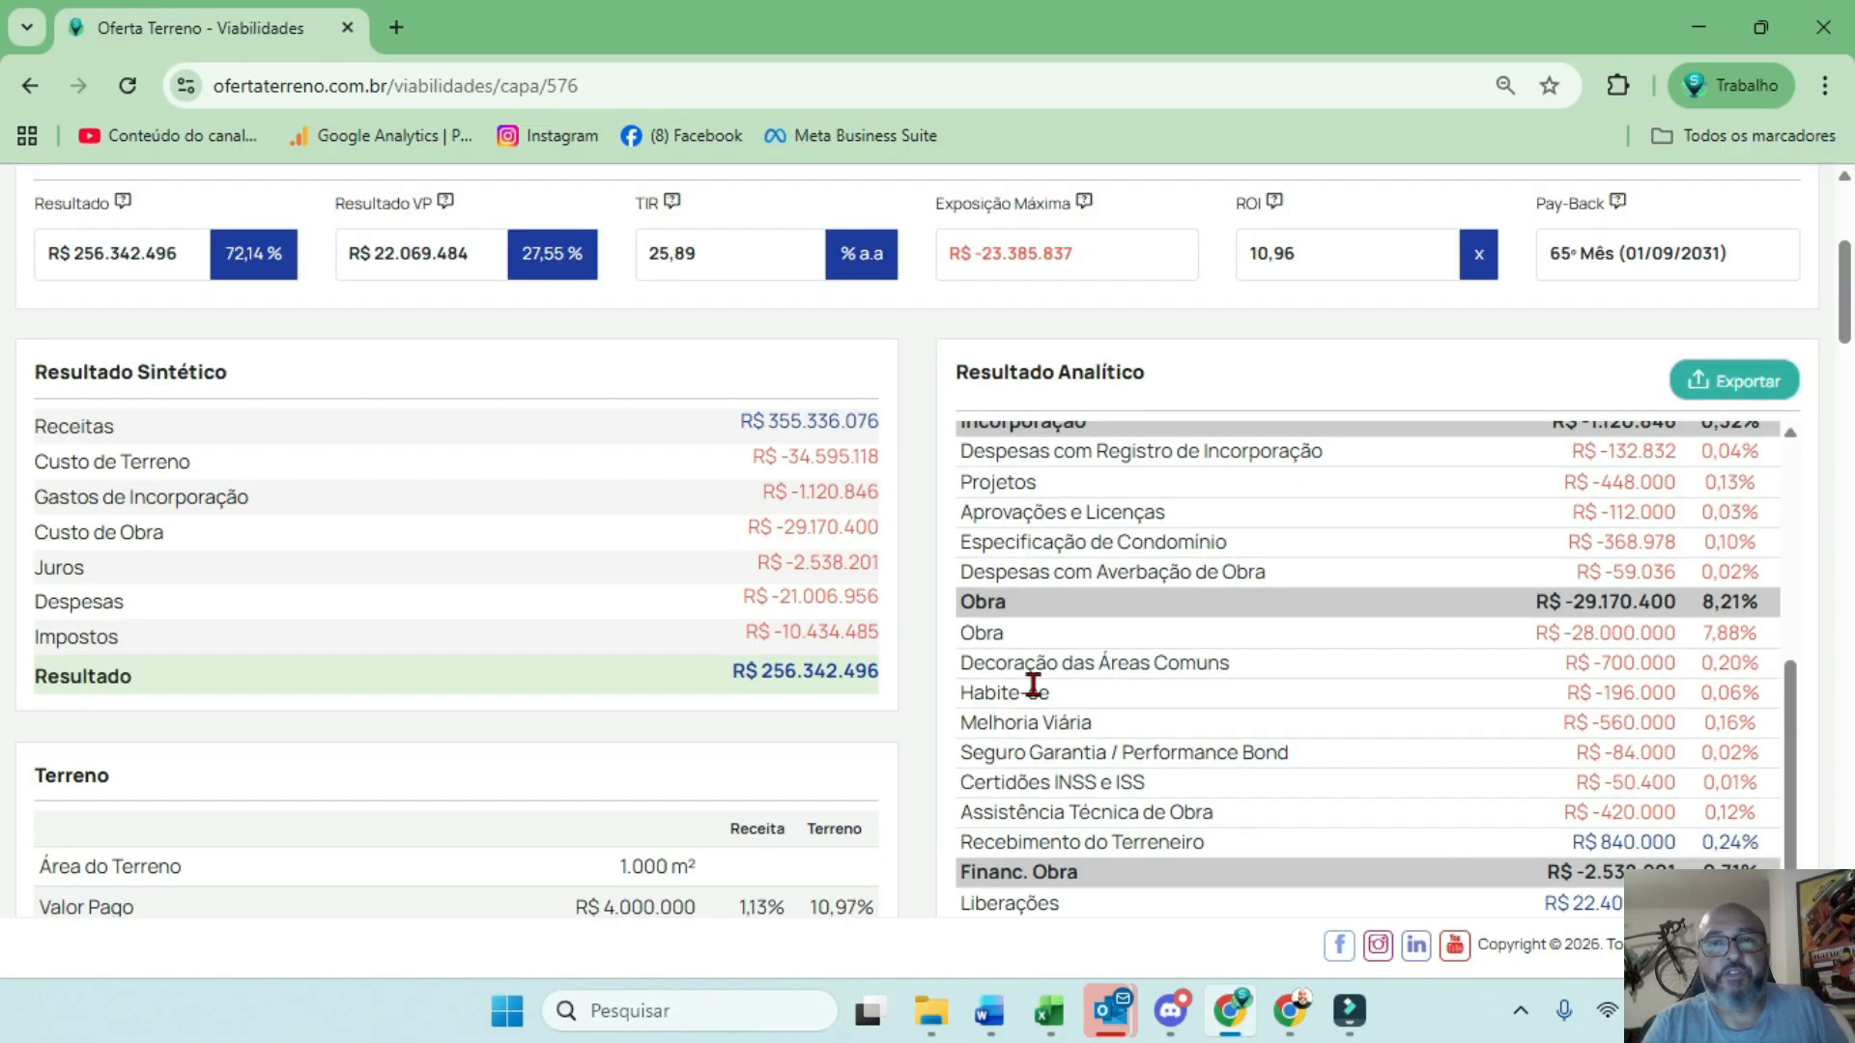
pyautogui.moveTo(1027, 842); pyautogui.dragTo(1768, 845)
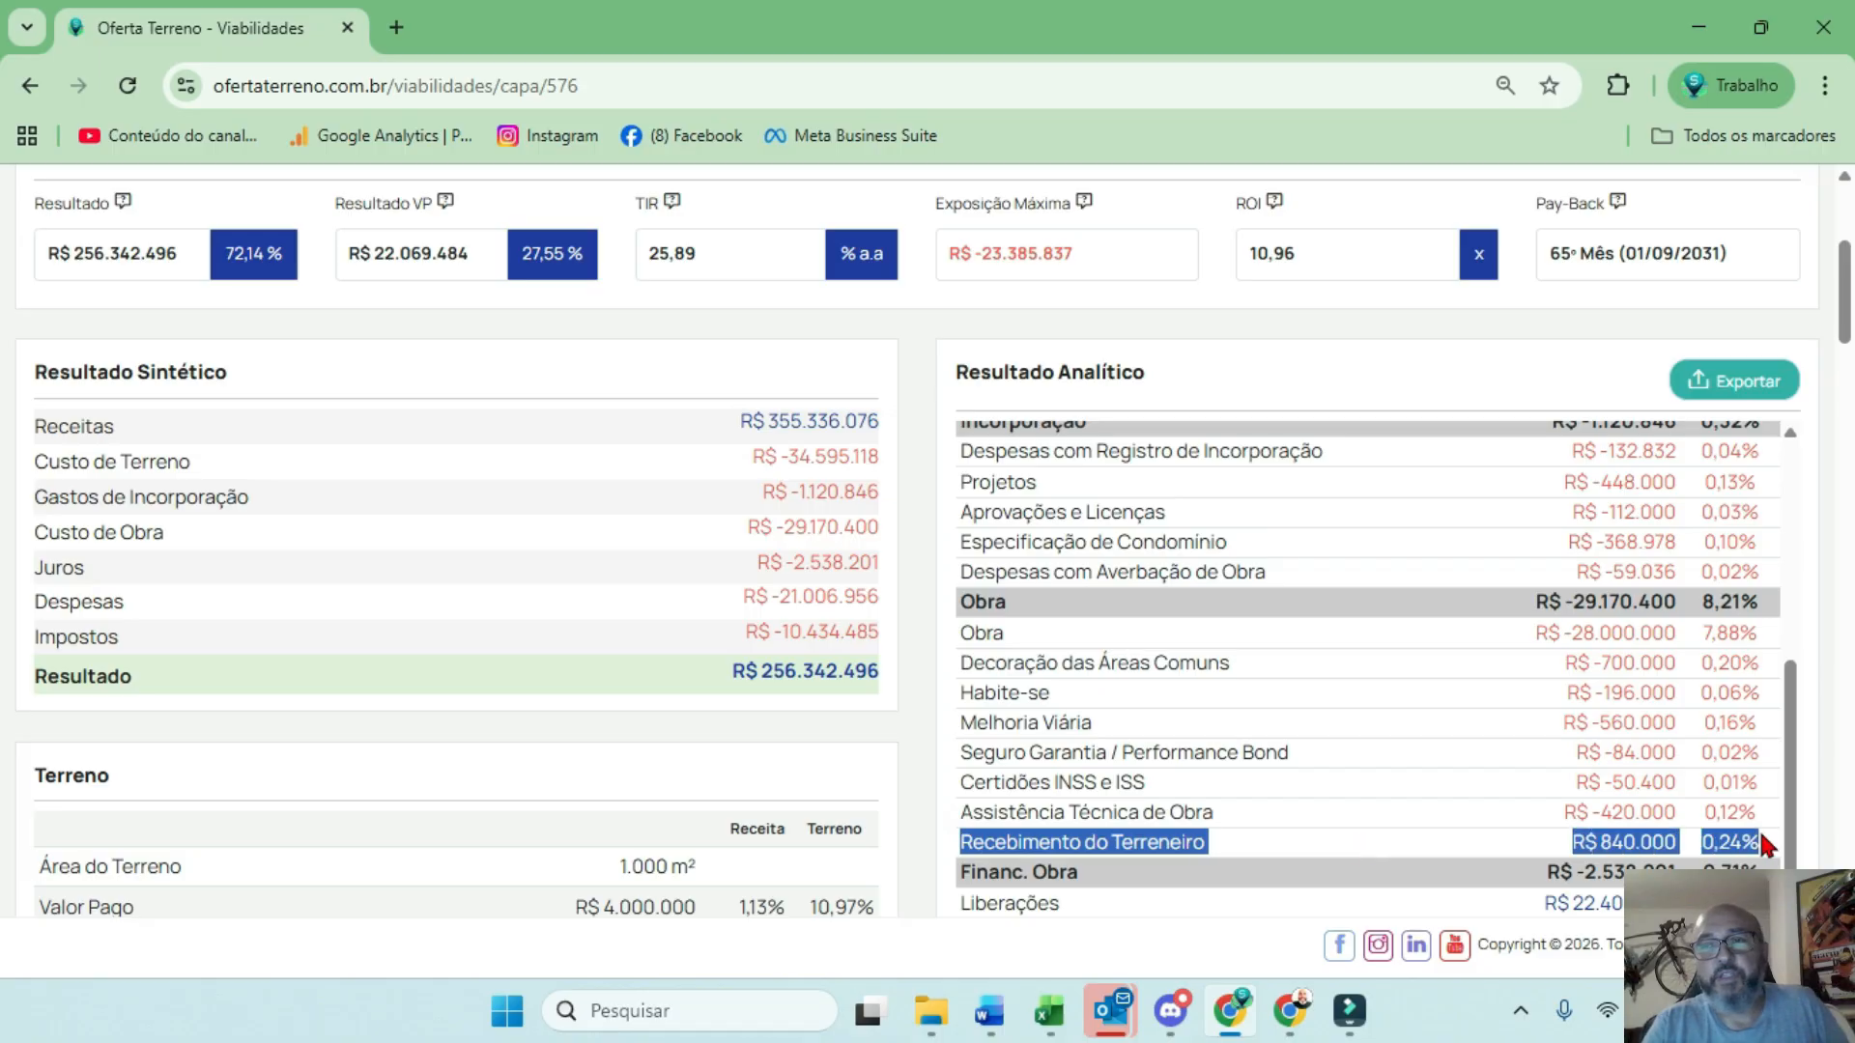
# Compare the Recebimento do Terreneiro column with the Obra costs in the Fluxo Analítico por Data, and return to editing the study
pyautogui.moveTo(1841, 327); pyautogui.dragTo(1843, 928)
pyautogui.moveTo(551, 809); pyautogui.dragTo(883, 812)
pyautogui.click(994, 522)
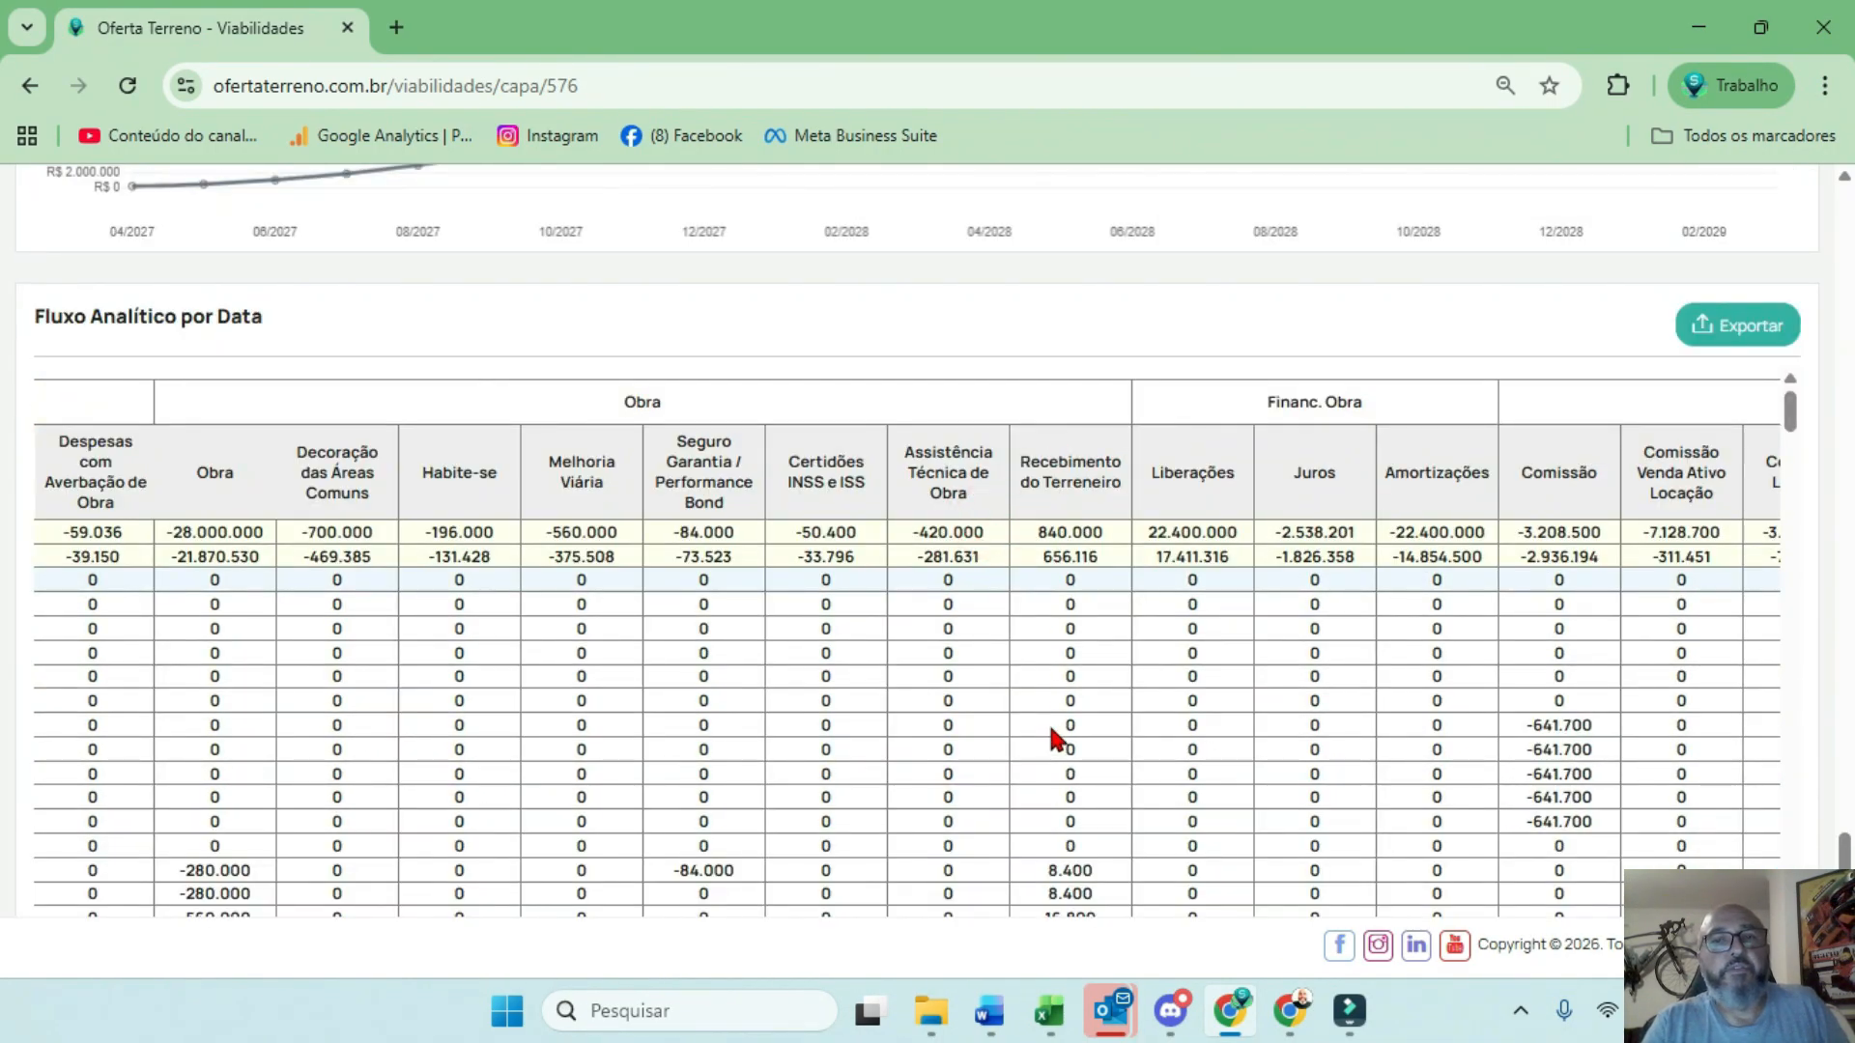
pyautogui.scroll(-1, 1049, 727)
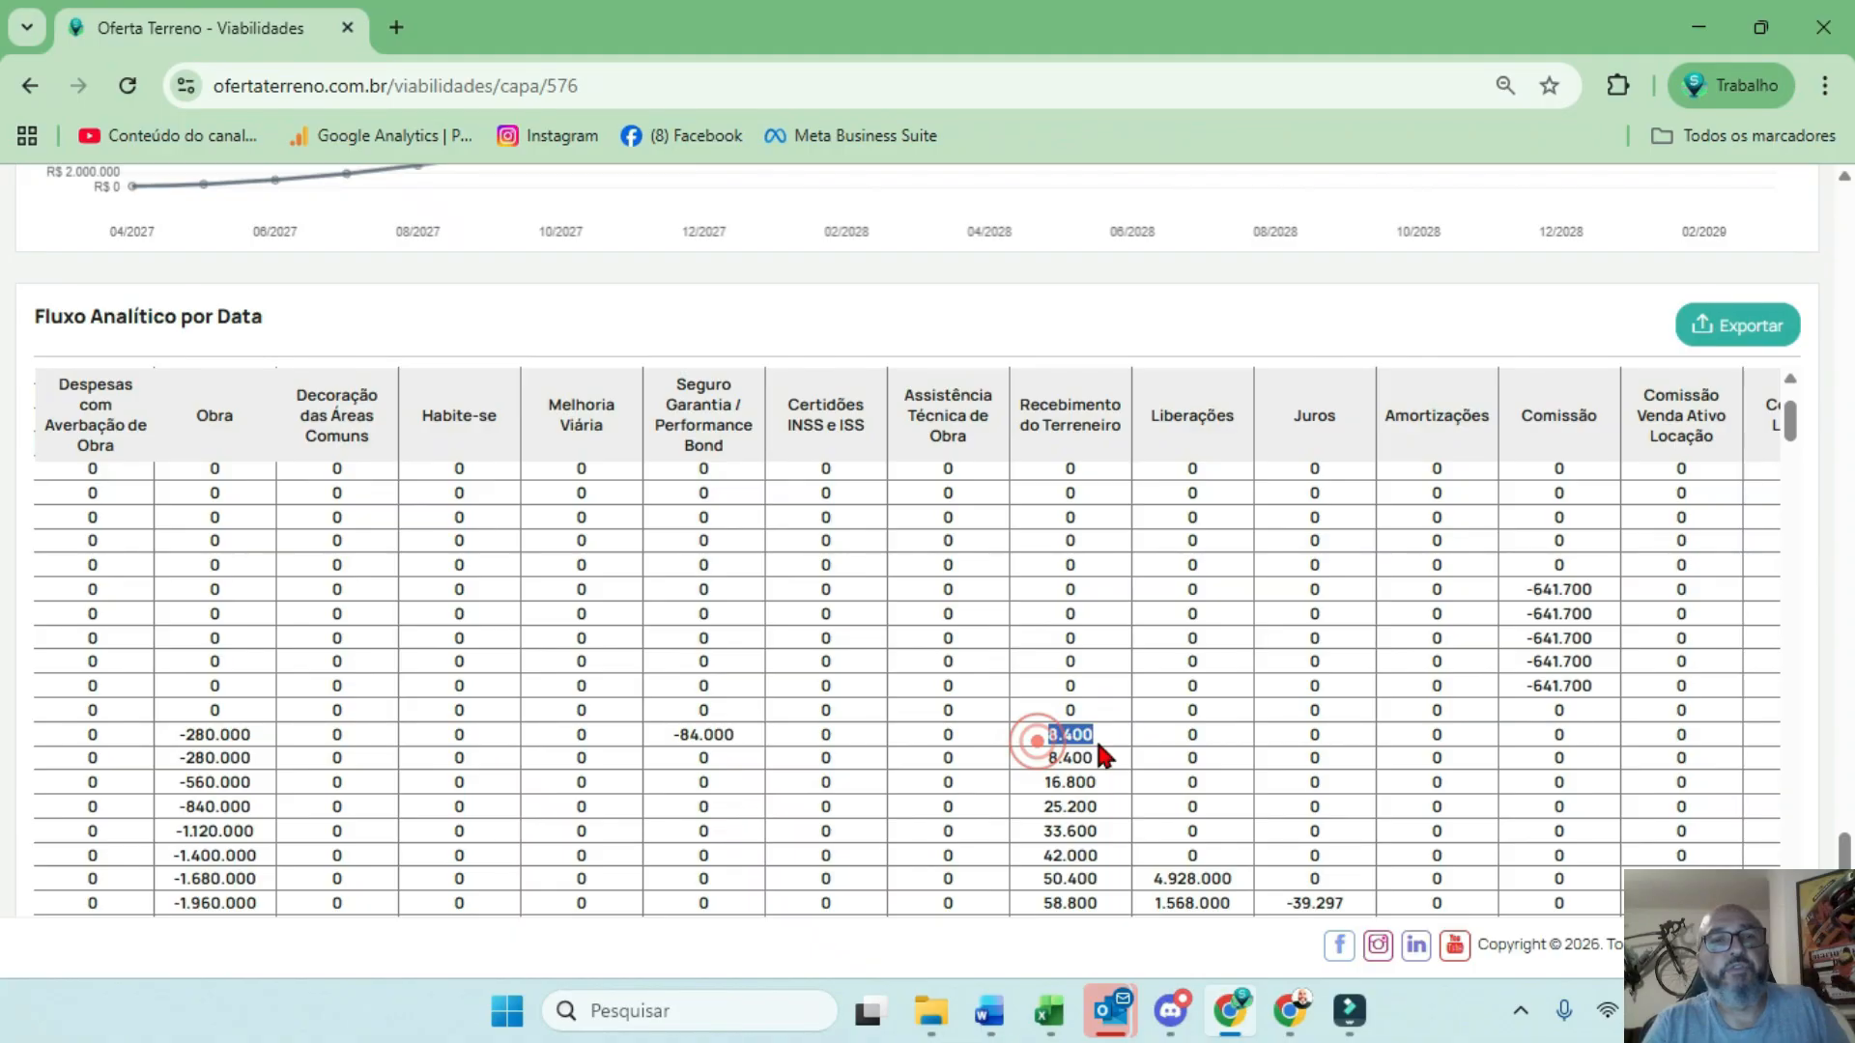
pyautogui.moveTo(174, 731); pyautogui.dragTo(223, 732)
pyautogui.moveTo(1043, 757); pyautogui.dragTo(1100, 801)
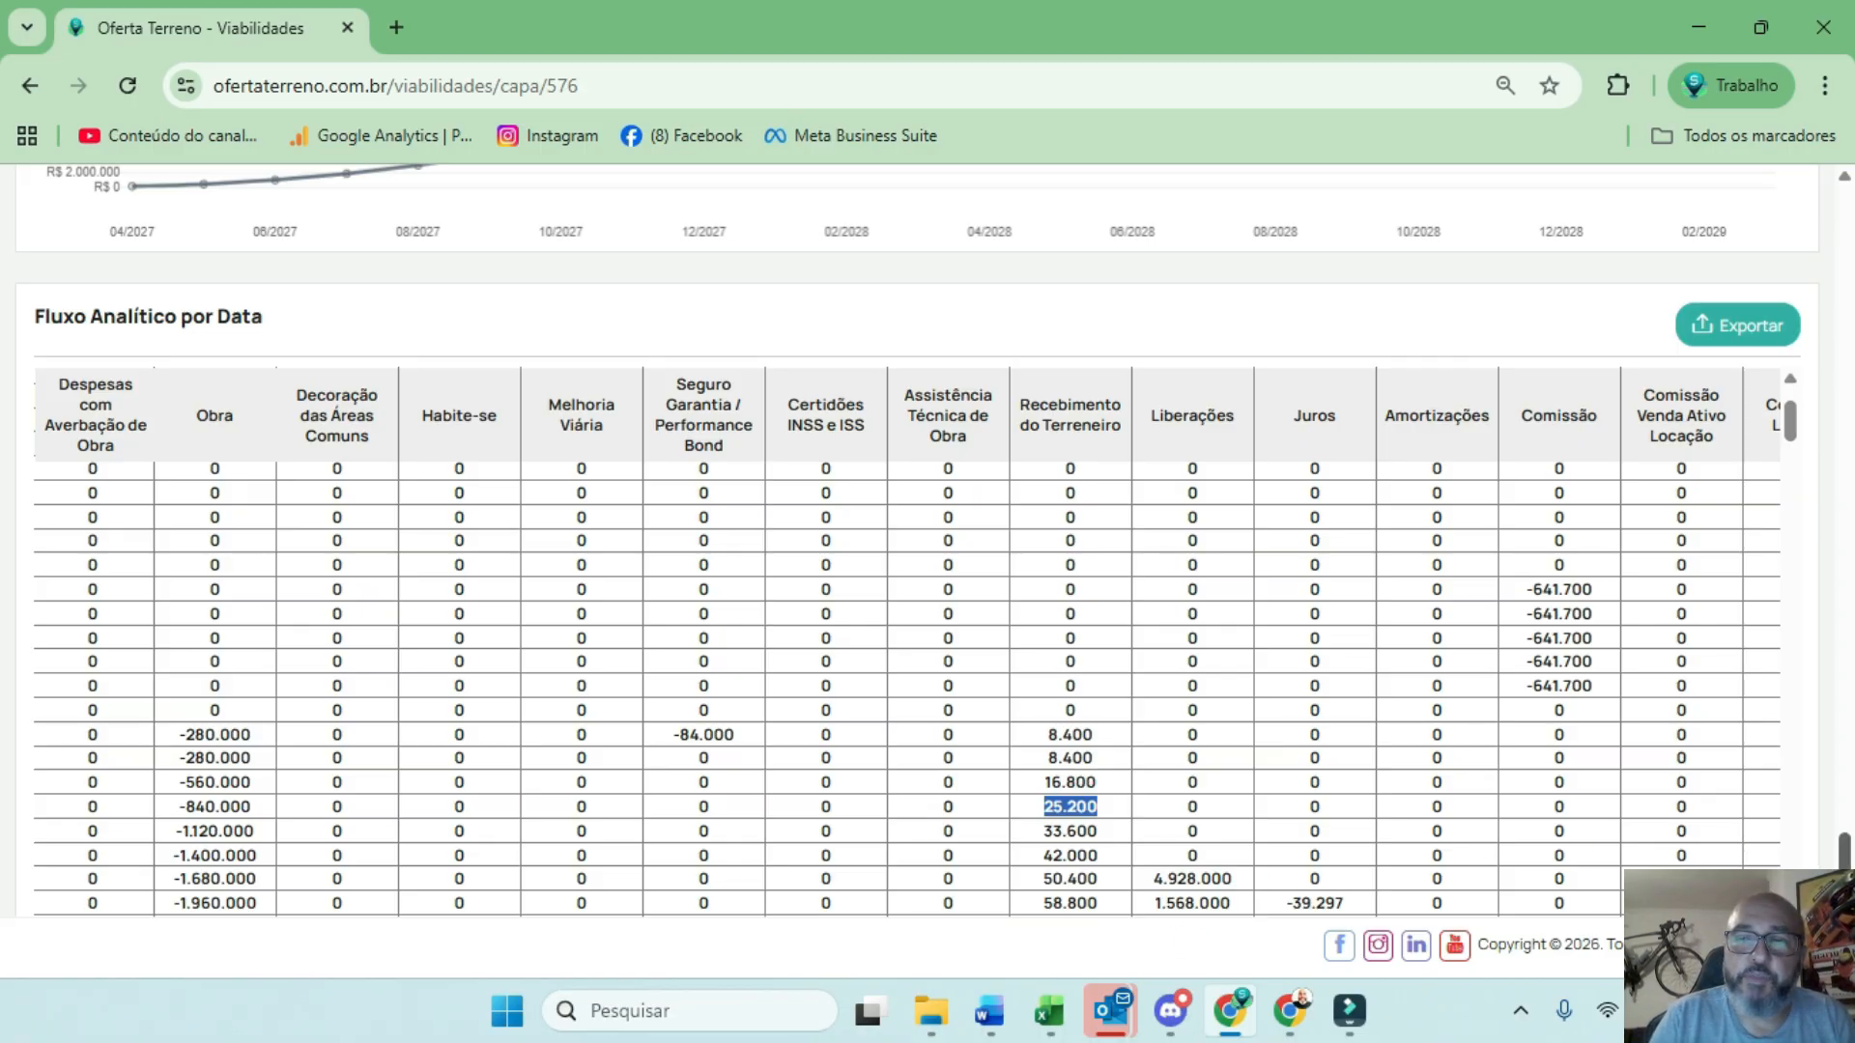
pyautogui.scroll(20, 1475, 536)
pyautogui.click(1574, 207)
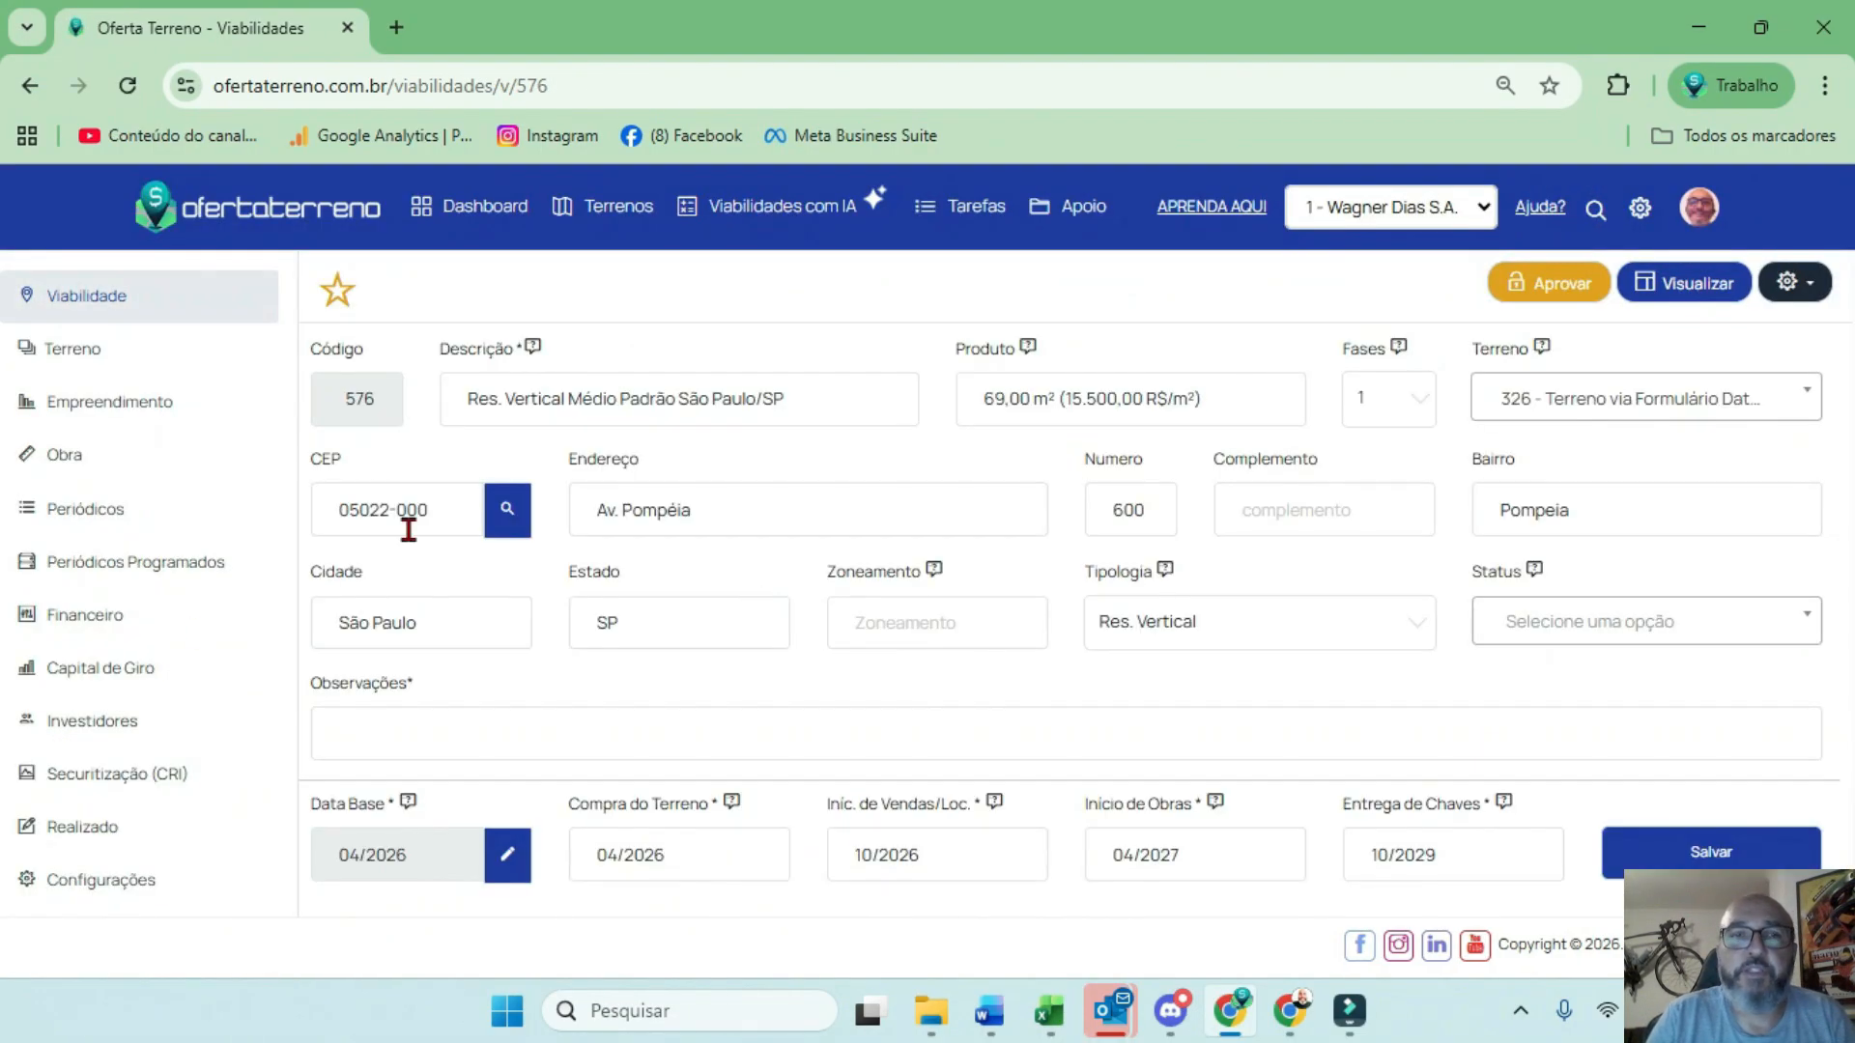
# Add a new scheduled recurring item described as Taxa de Estruturação de Funding
pyautogui.click(114, 565)
pyautogui.click(1753, 372)
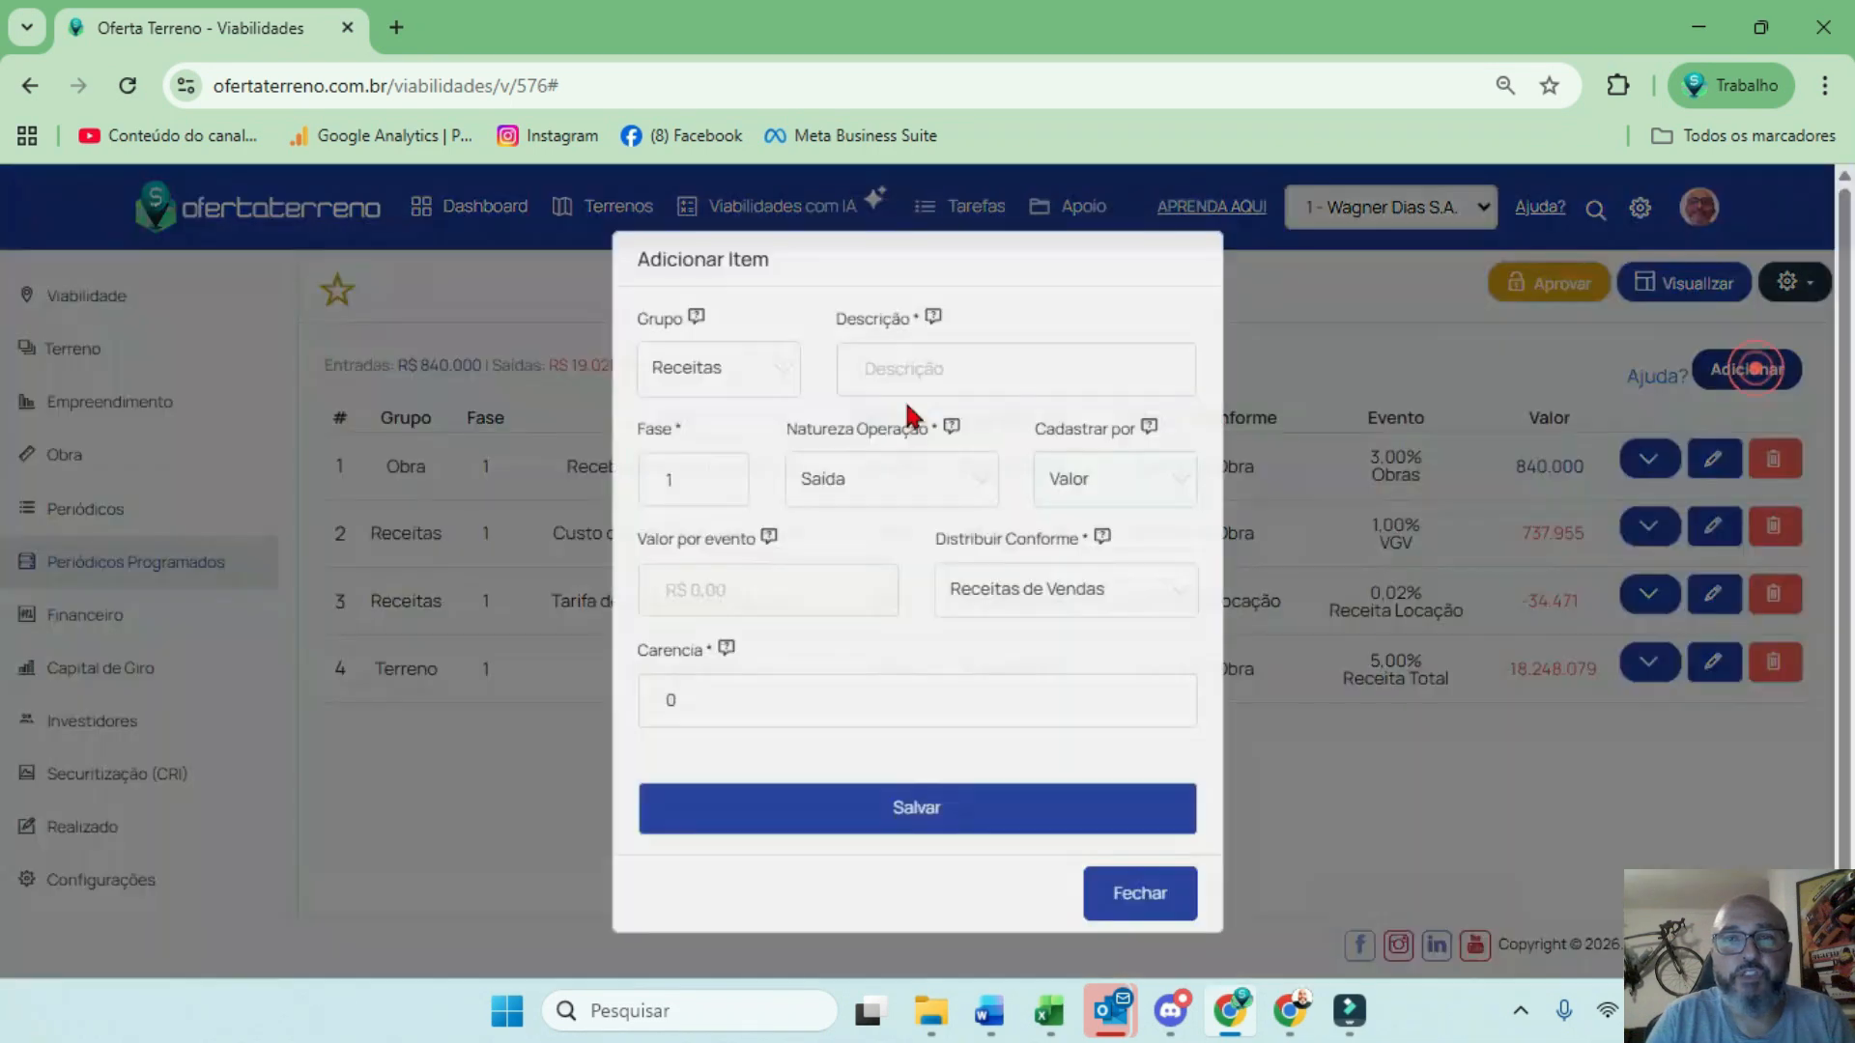
pyautogui.click(924, 394)
pyautogui.write('Taxa')
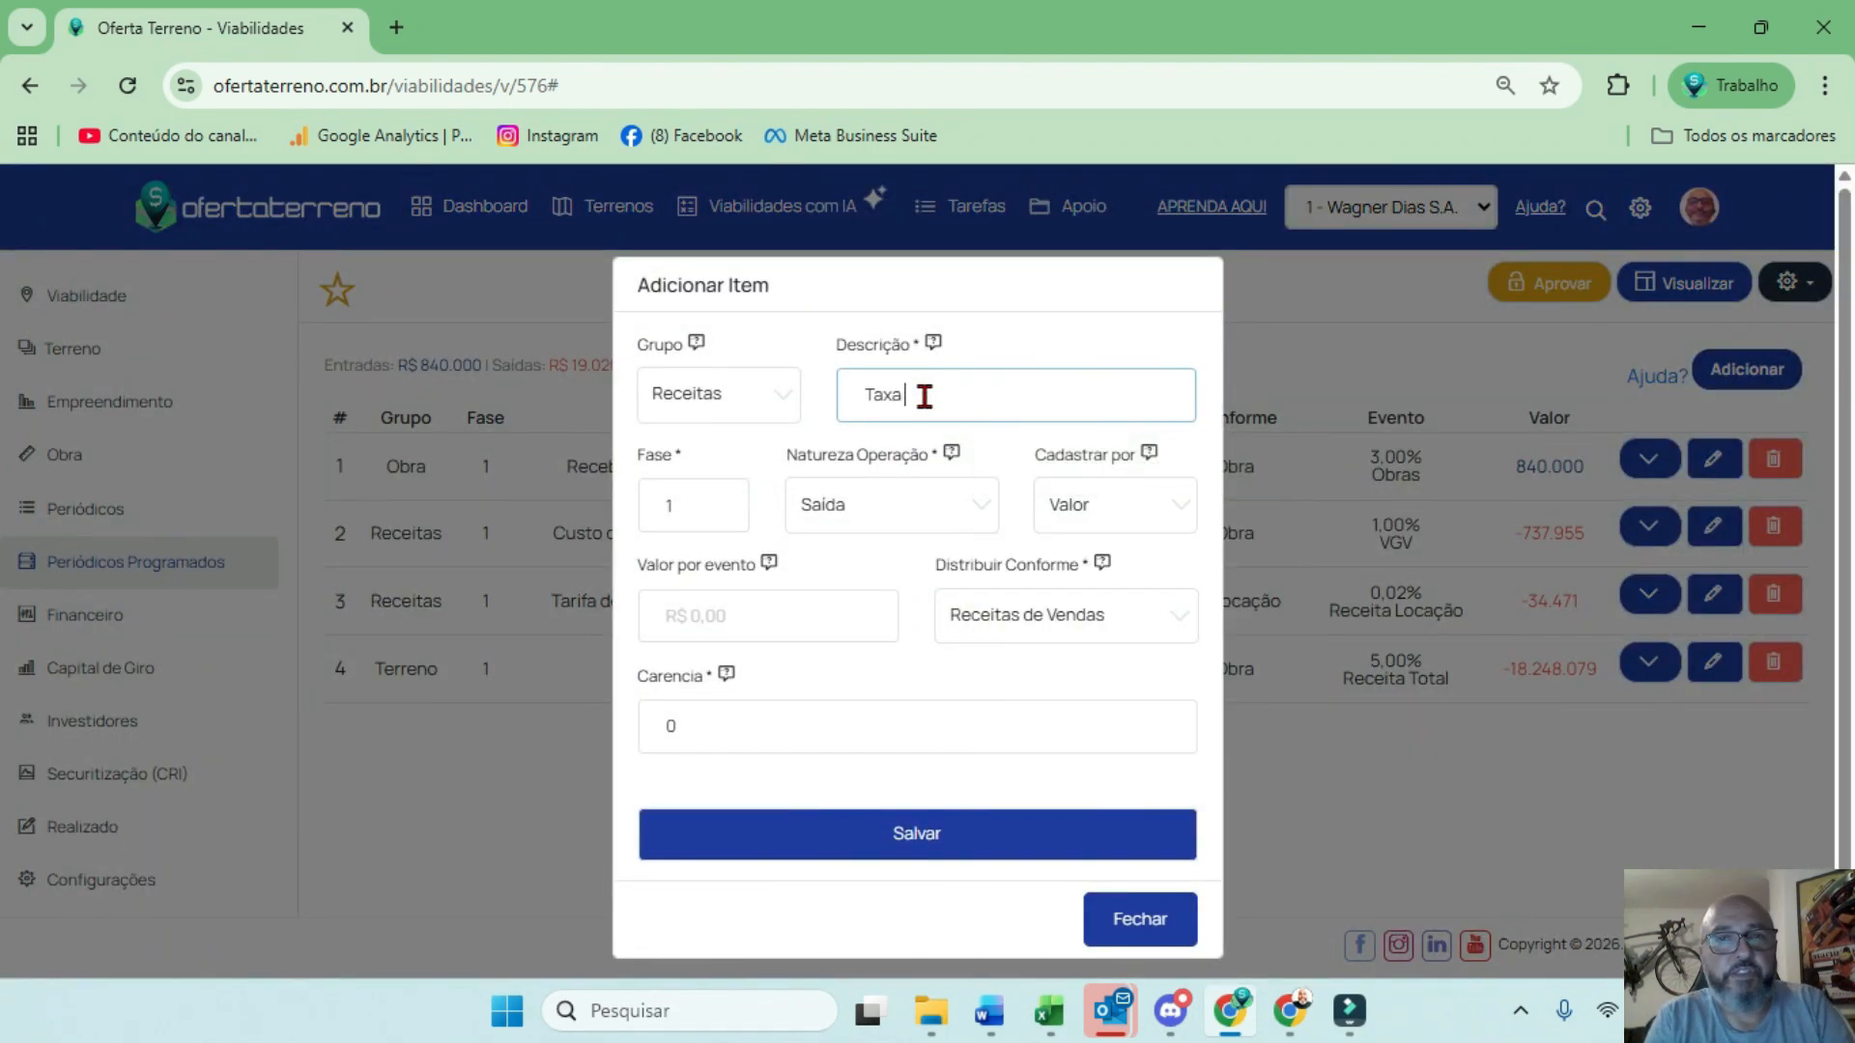
pyautogui.write(' de Estruturação de Funding')
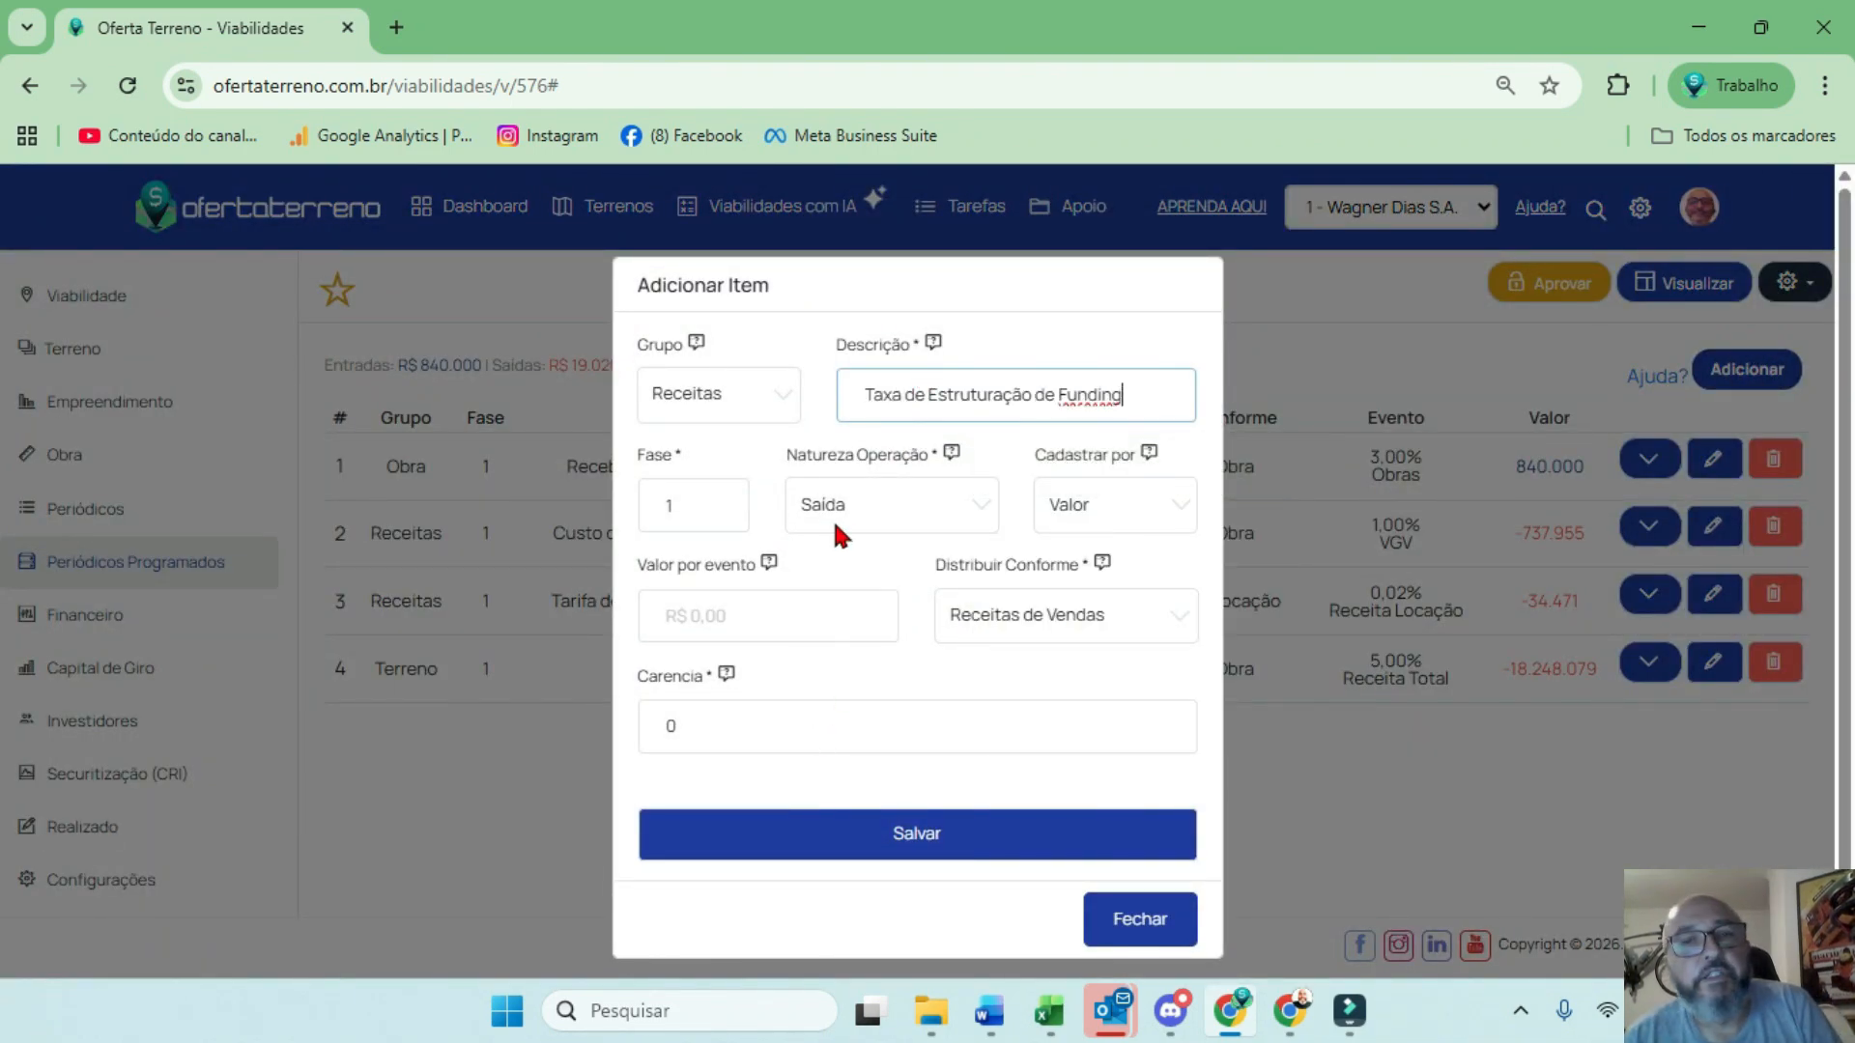
# Try registering the funding fee by Valor with 300.000,00 per event, and check the distribution options
pyautogui.click(1071, 514)
pyautogui.click(1063, 578)
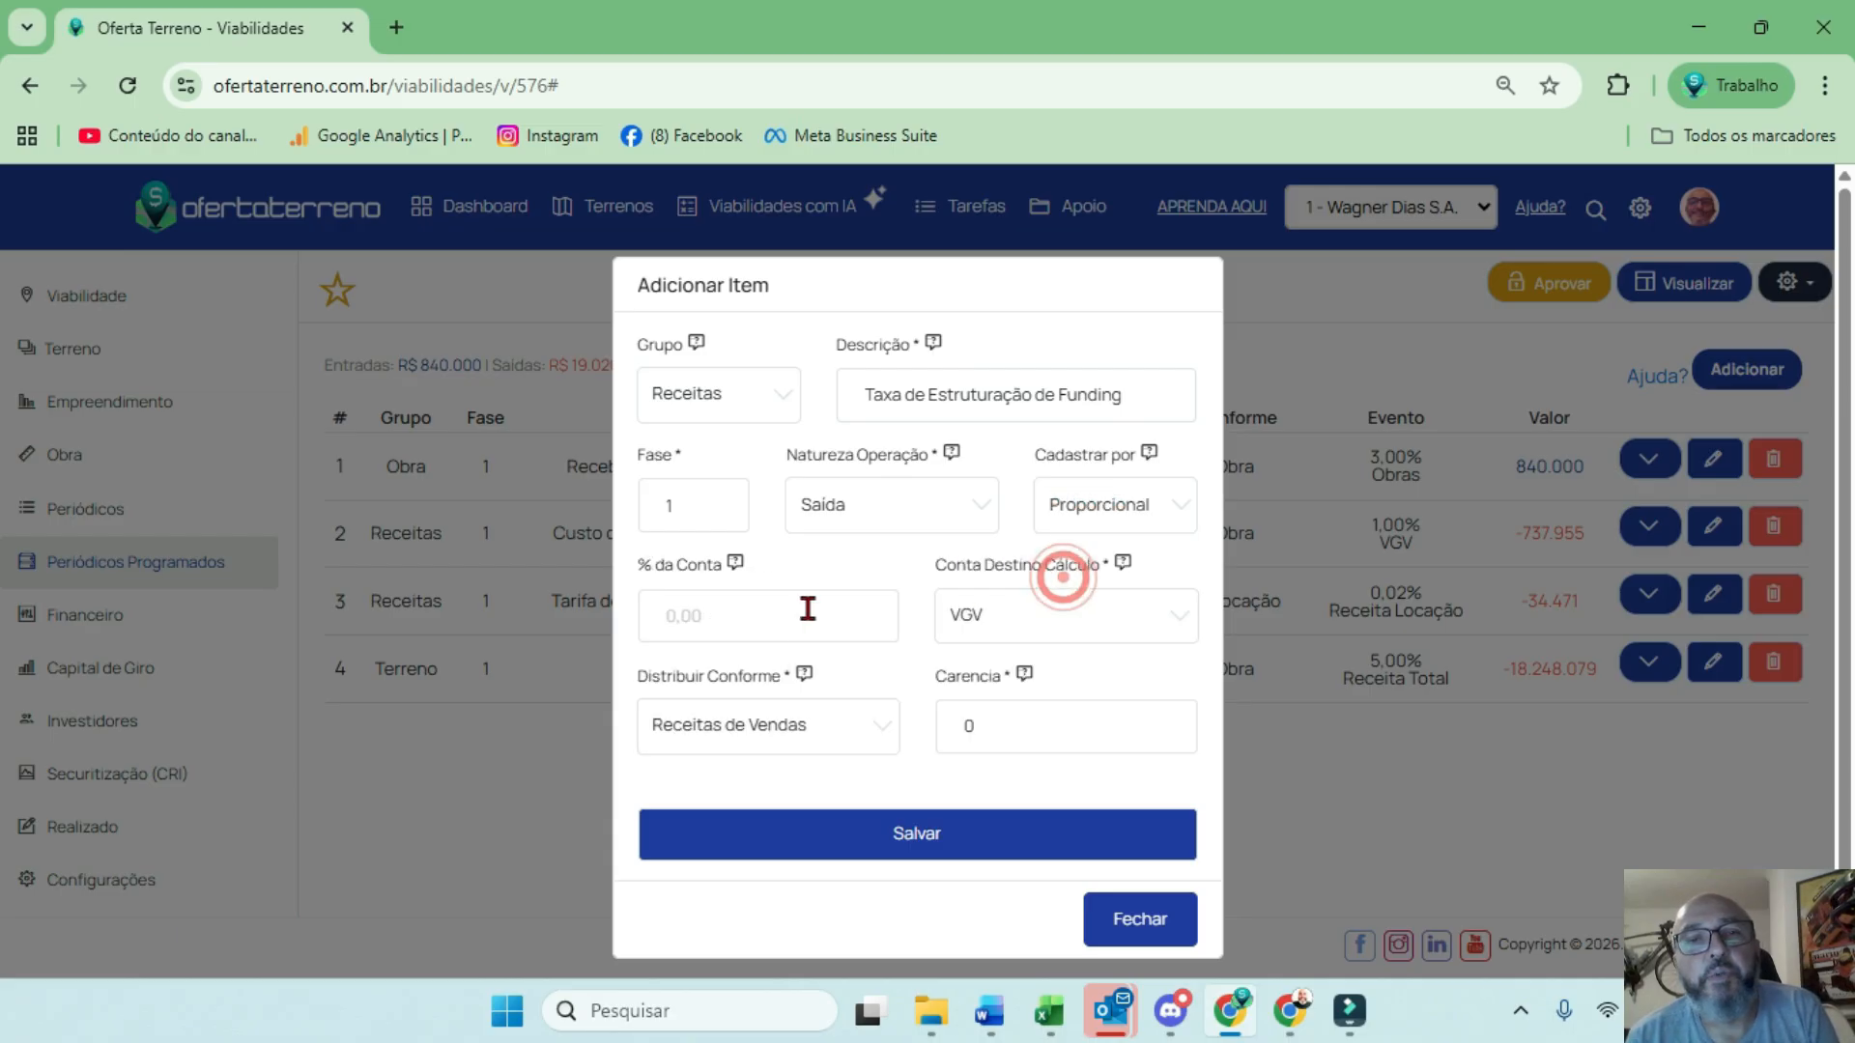
pyautogui.click(788, 614)
pyautogui.click(1155, 512)
pyautogui.click(1118, 551)
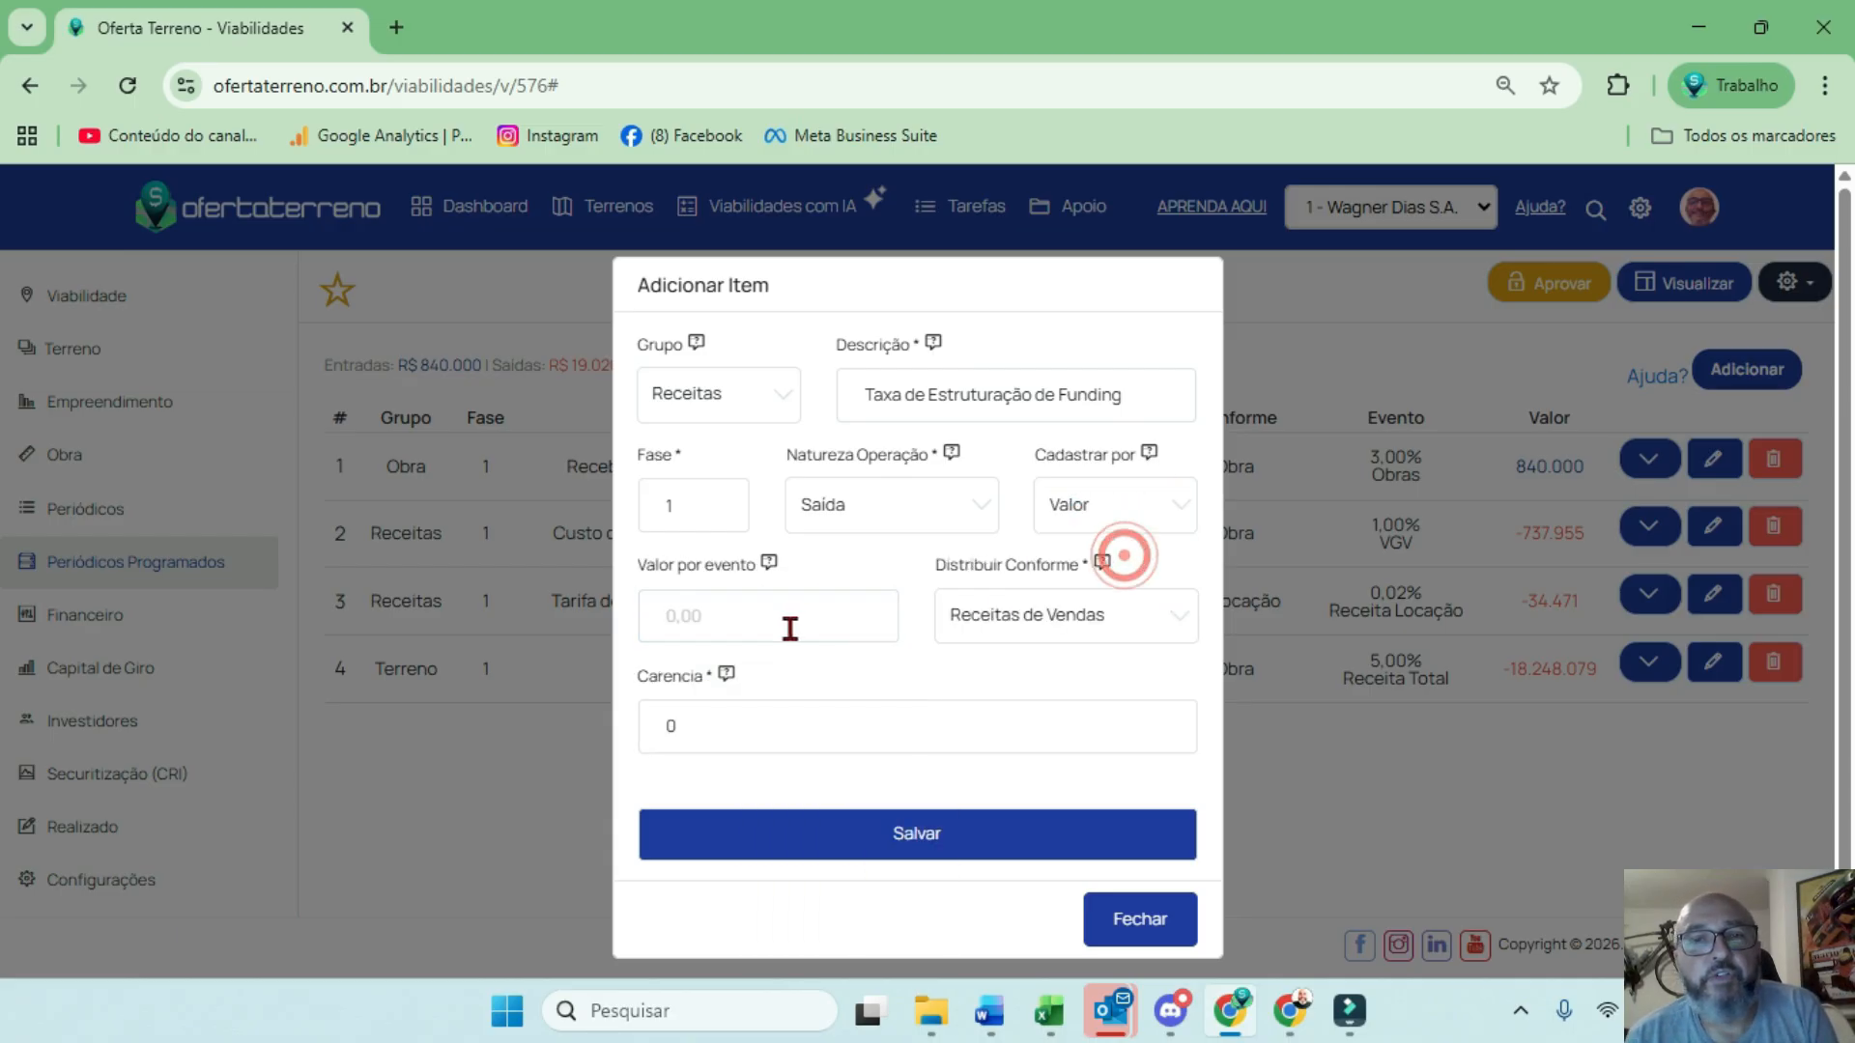
pyautogui.click(790, 628)
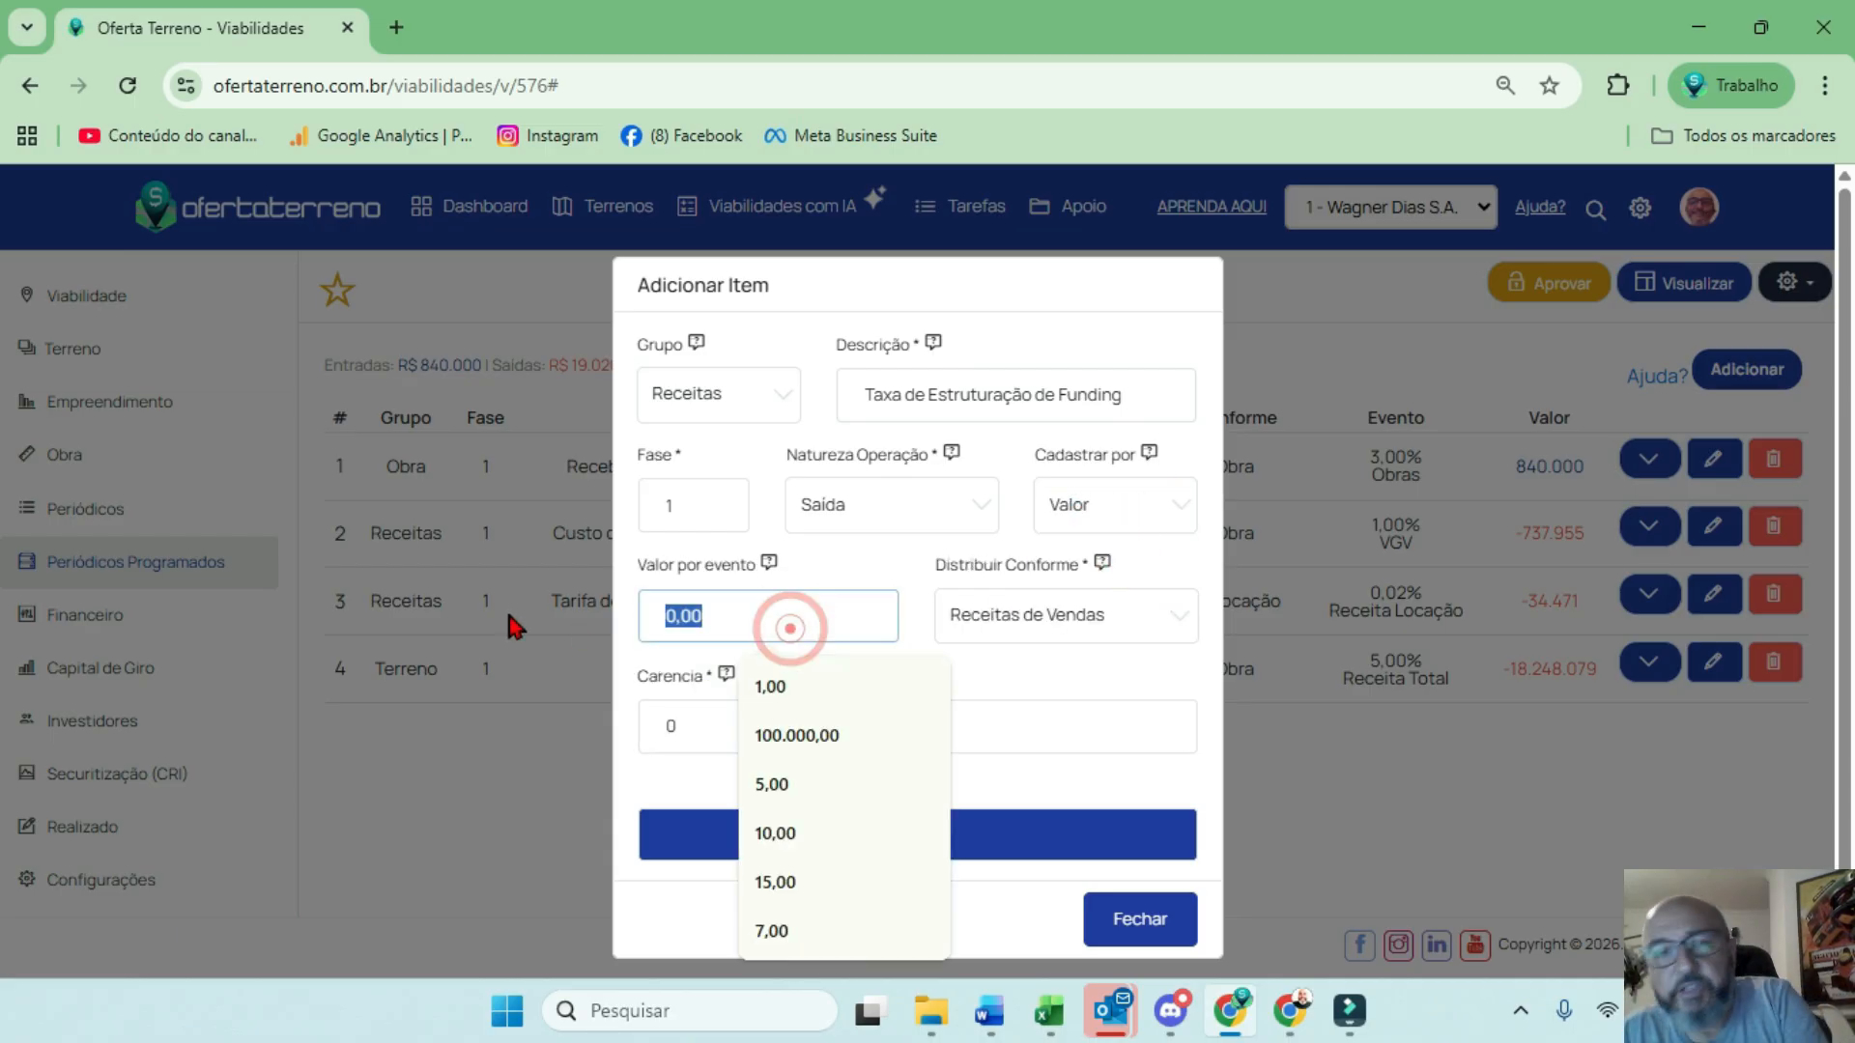
pyautogui.write('300000')
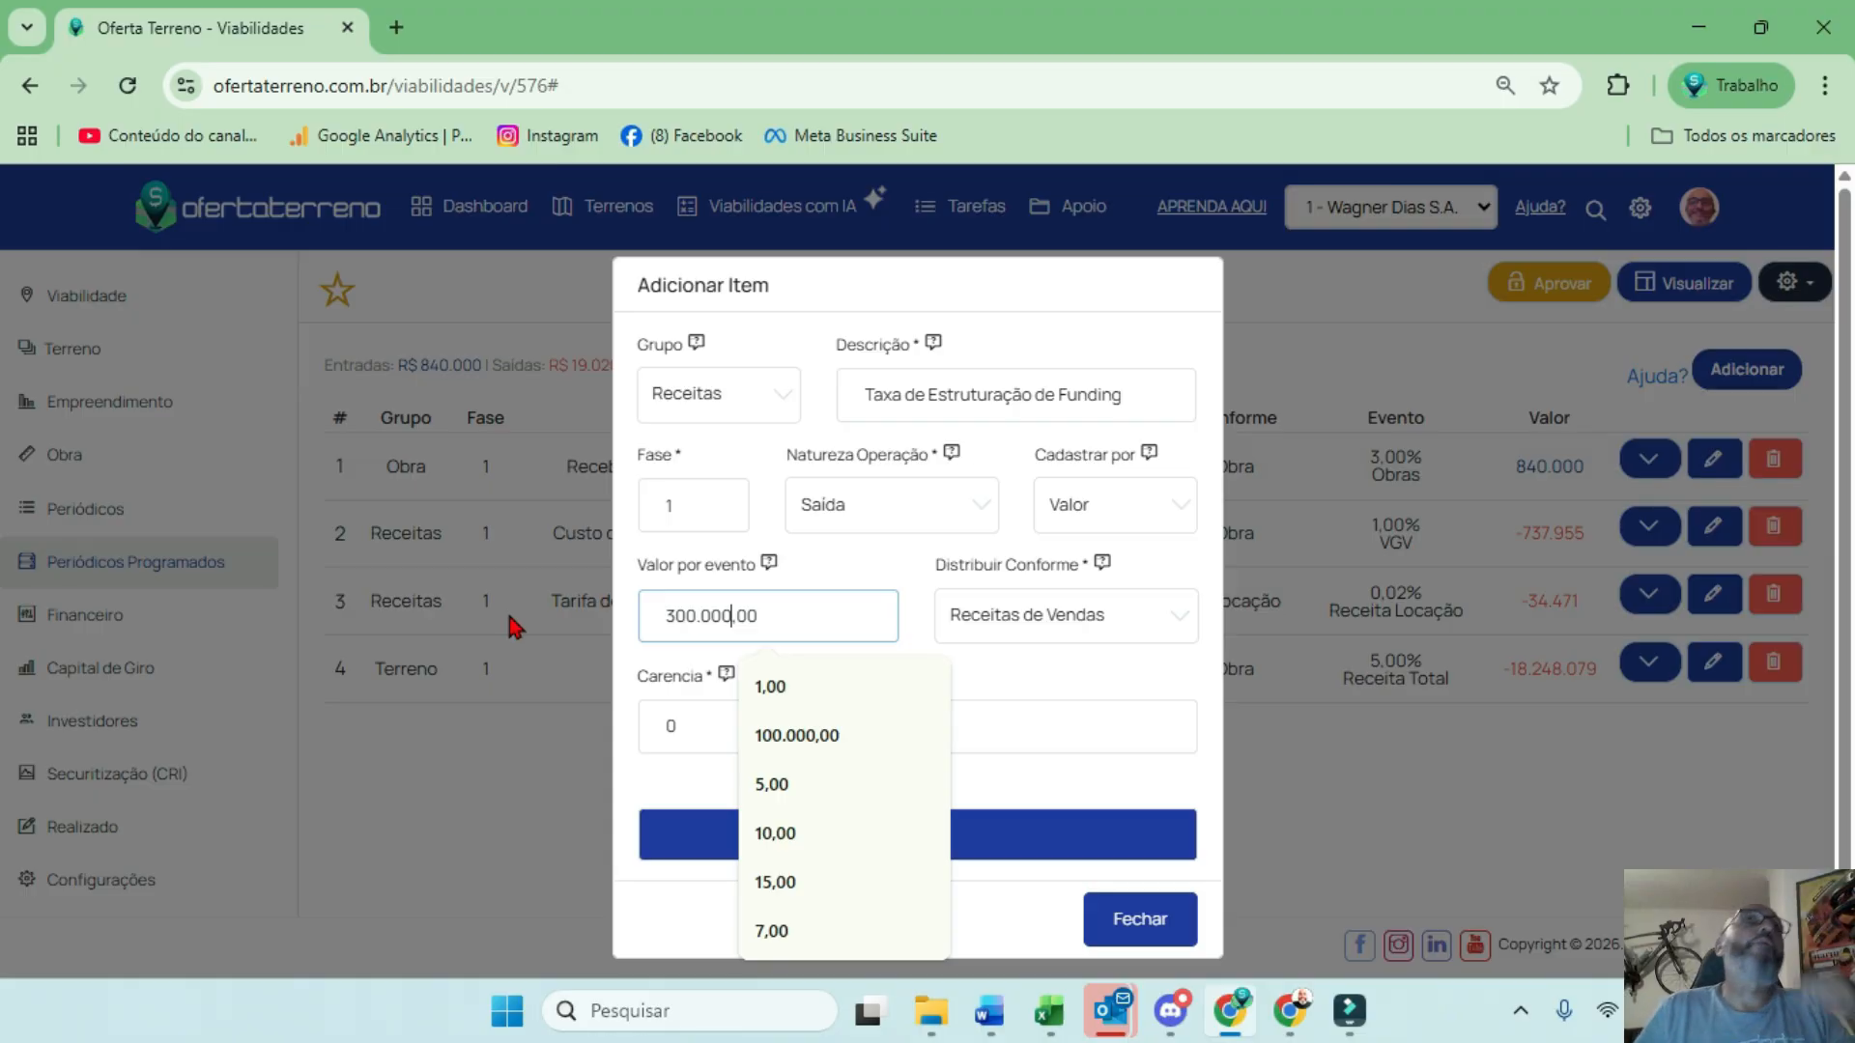
pyautogui.click(1044, 617)
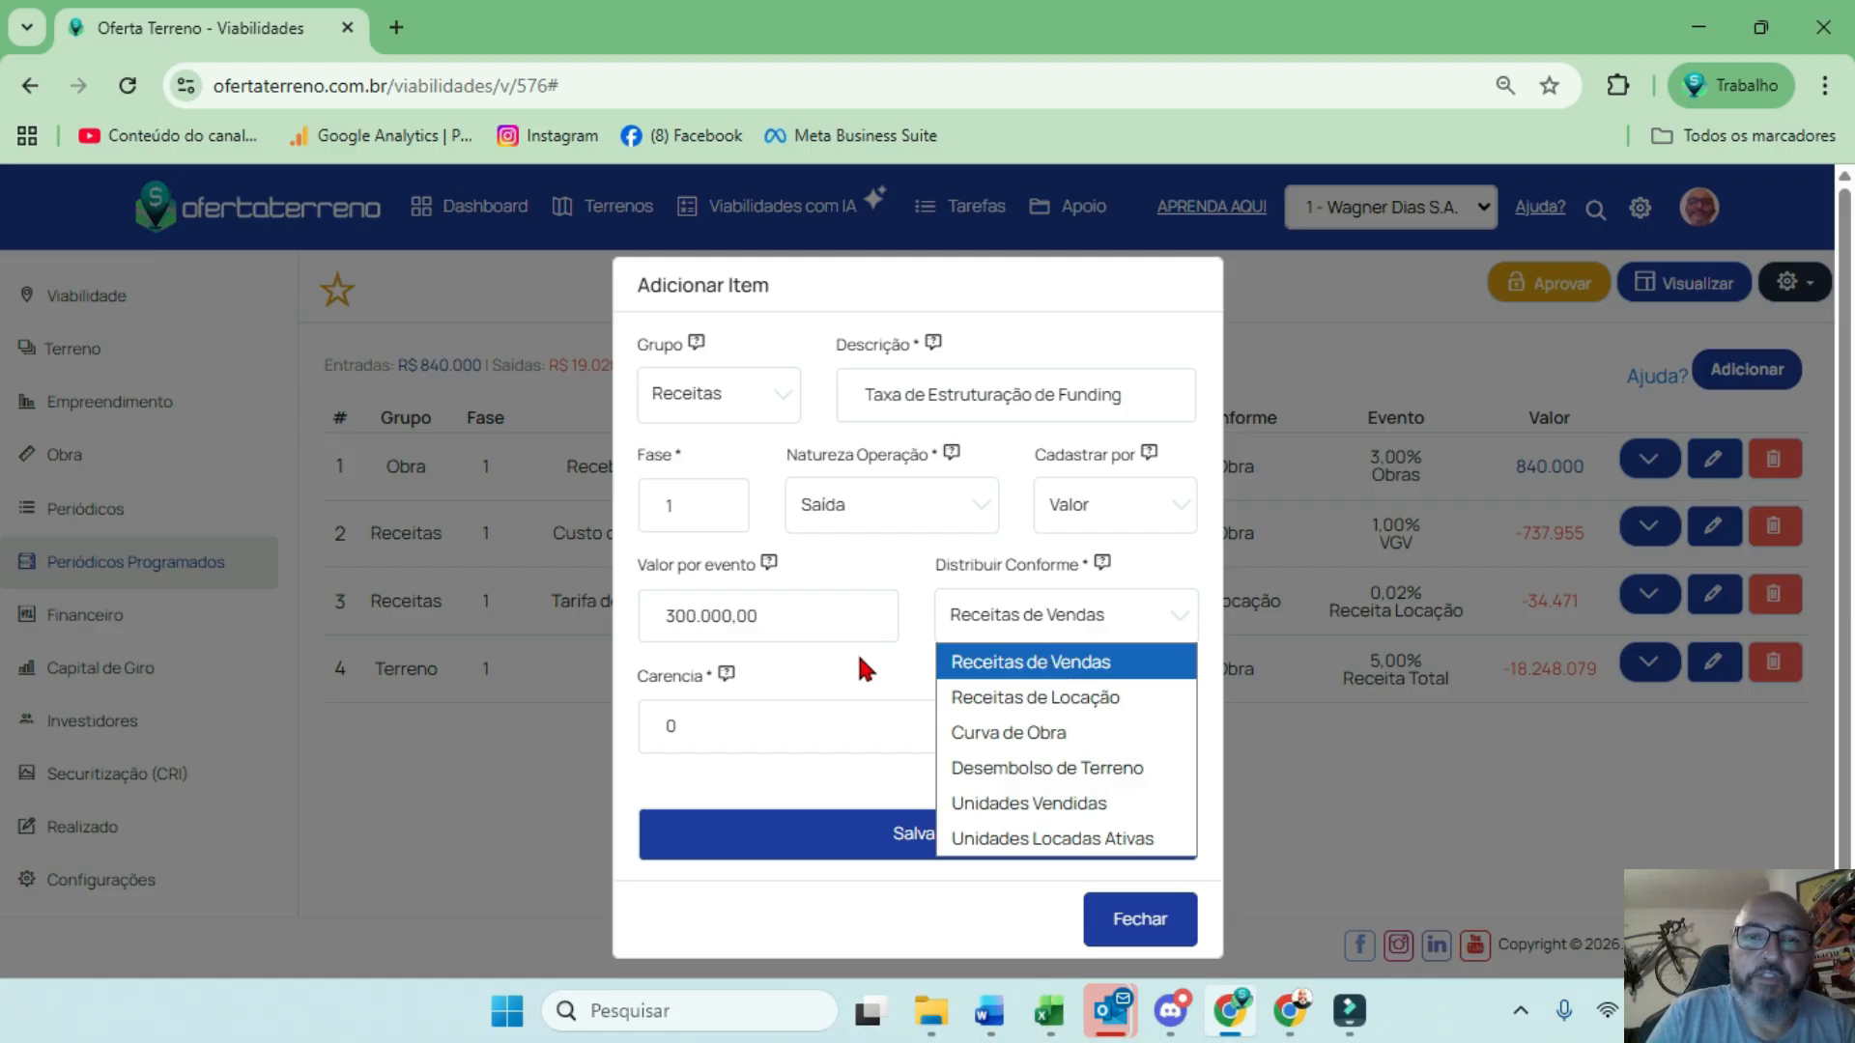
# Register the funding fee as Proporcional at 0,50% of Financ. de Obra
pyautogui.click(1121, 505)
pyautogui.click(1097, 585)
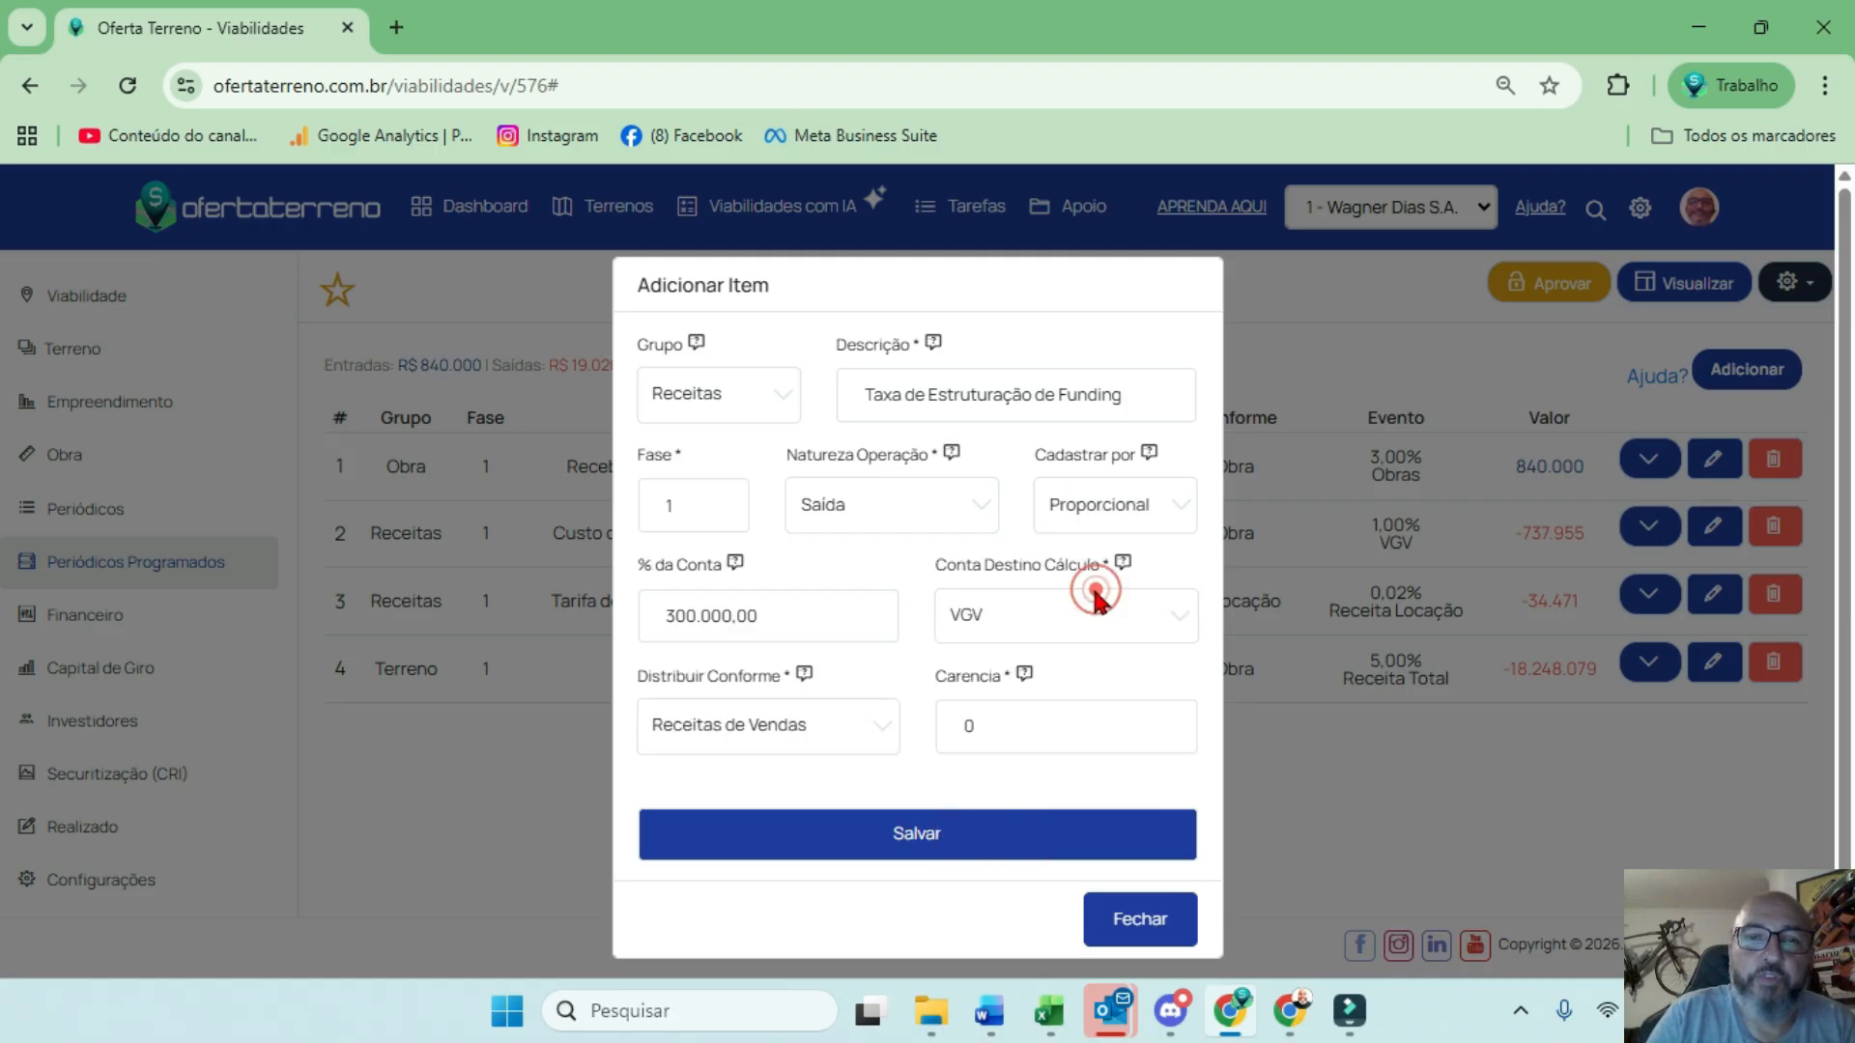
pyautogui.click(829, 618)
pyautogui.hotkey('ctrl', 'a')
pyautogui.write('0,5')
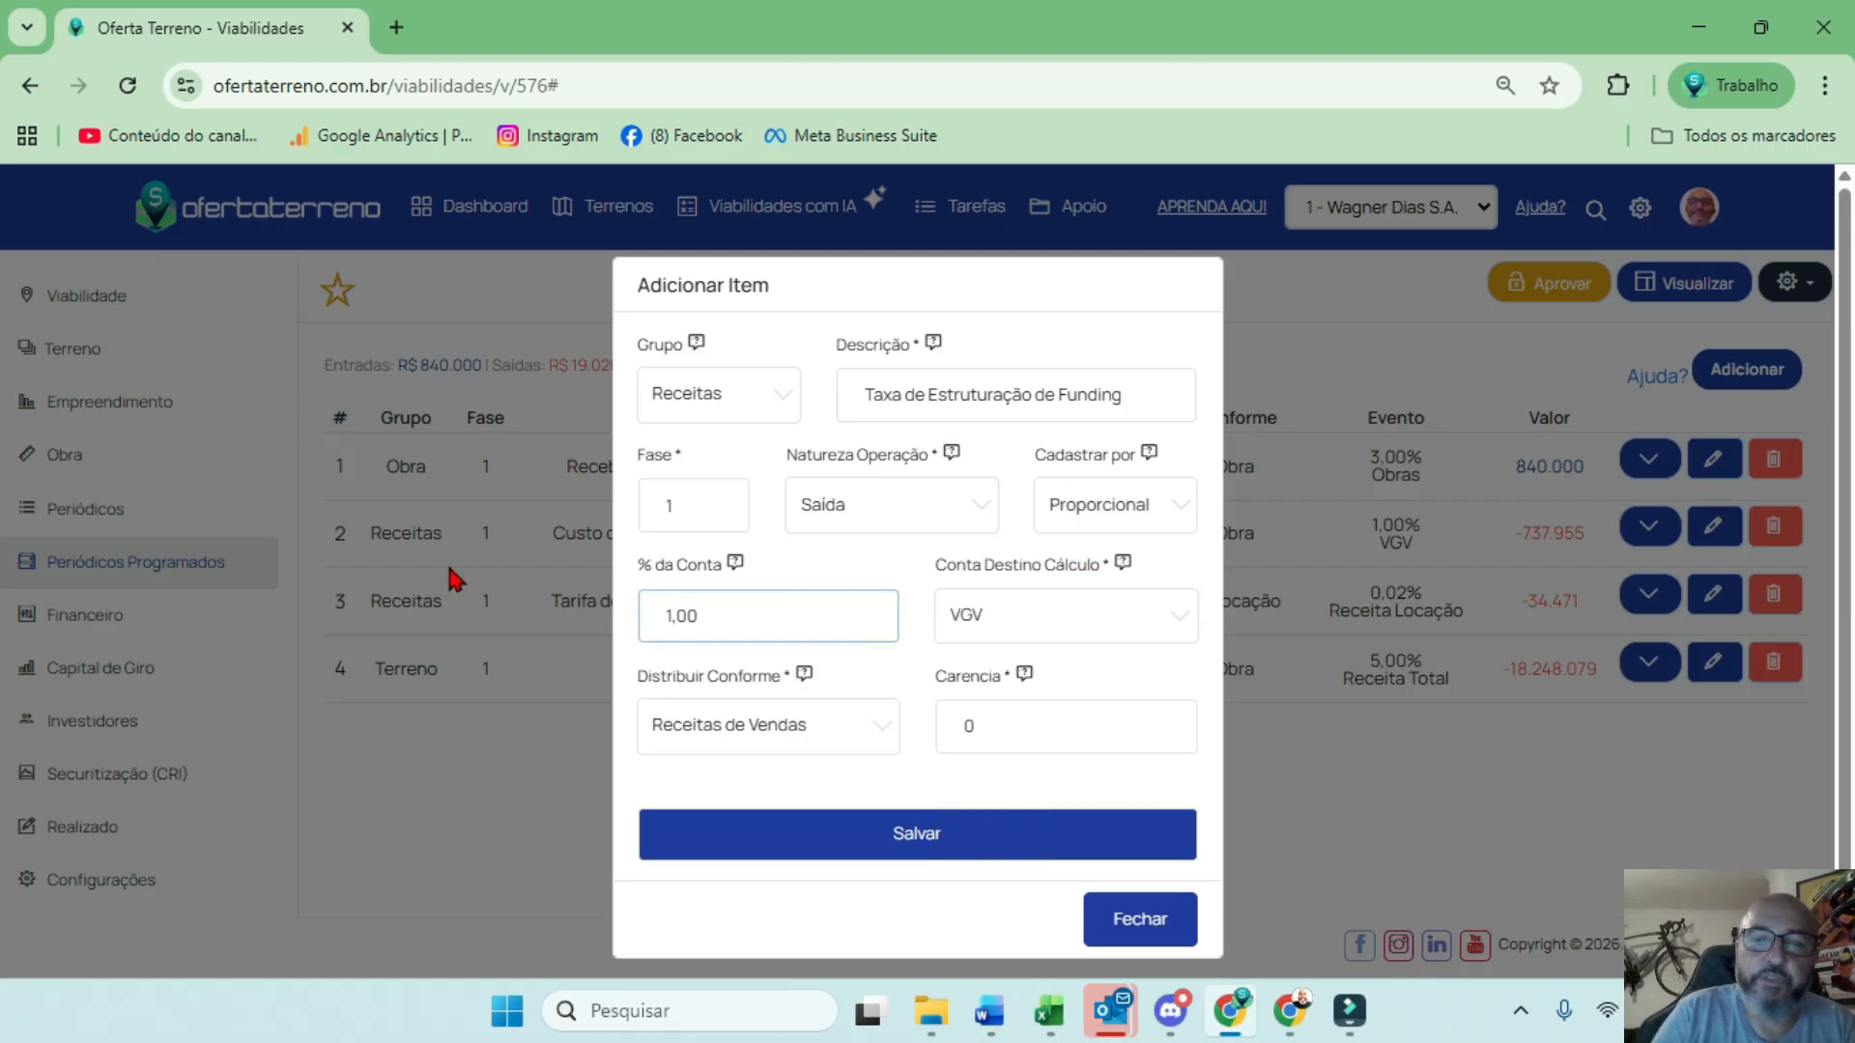
pyautogui.click(1082, 637)
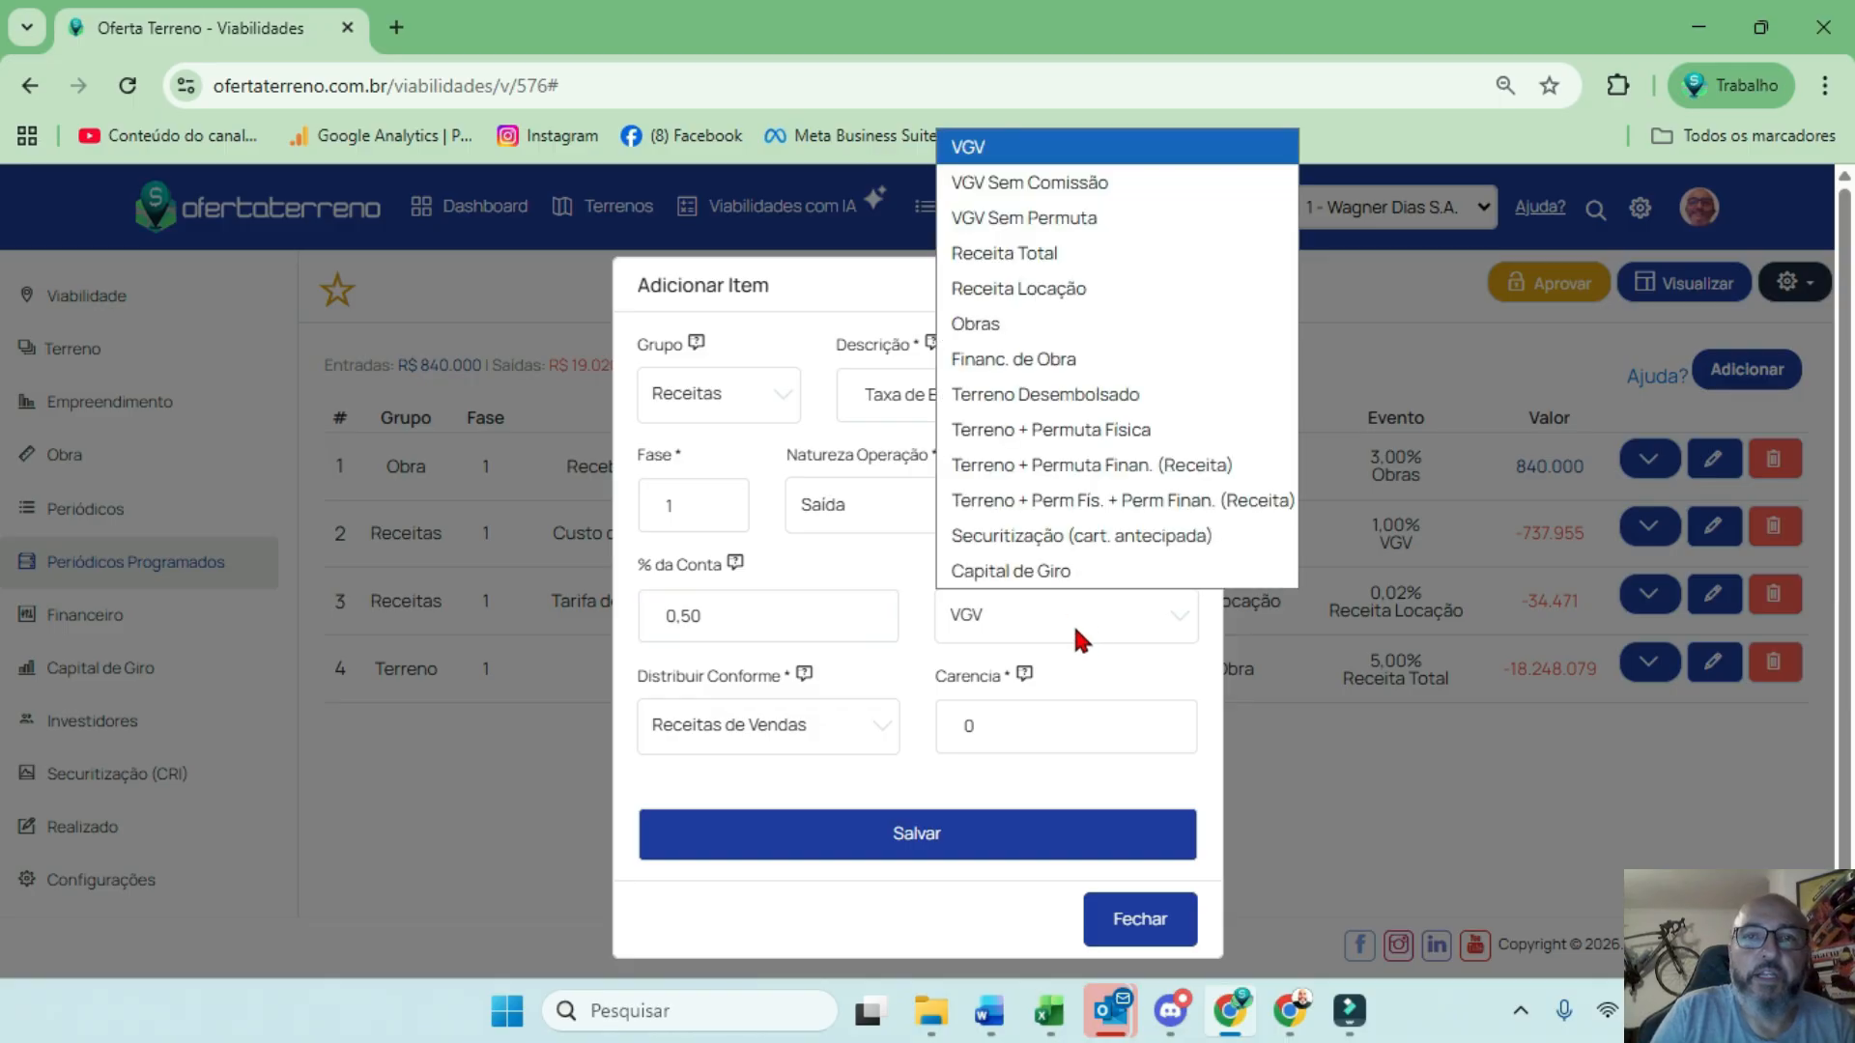
pyautogui.click(1073, 360)
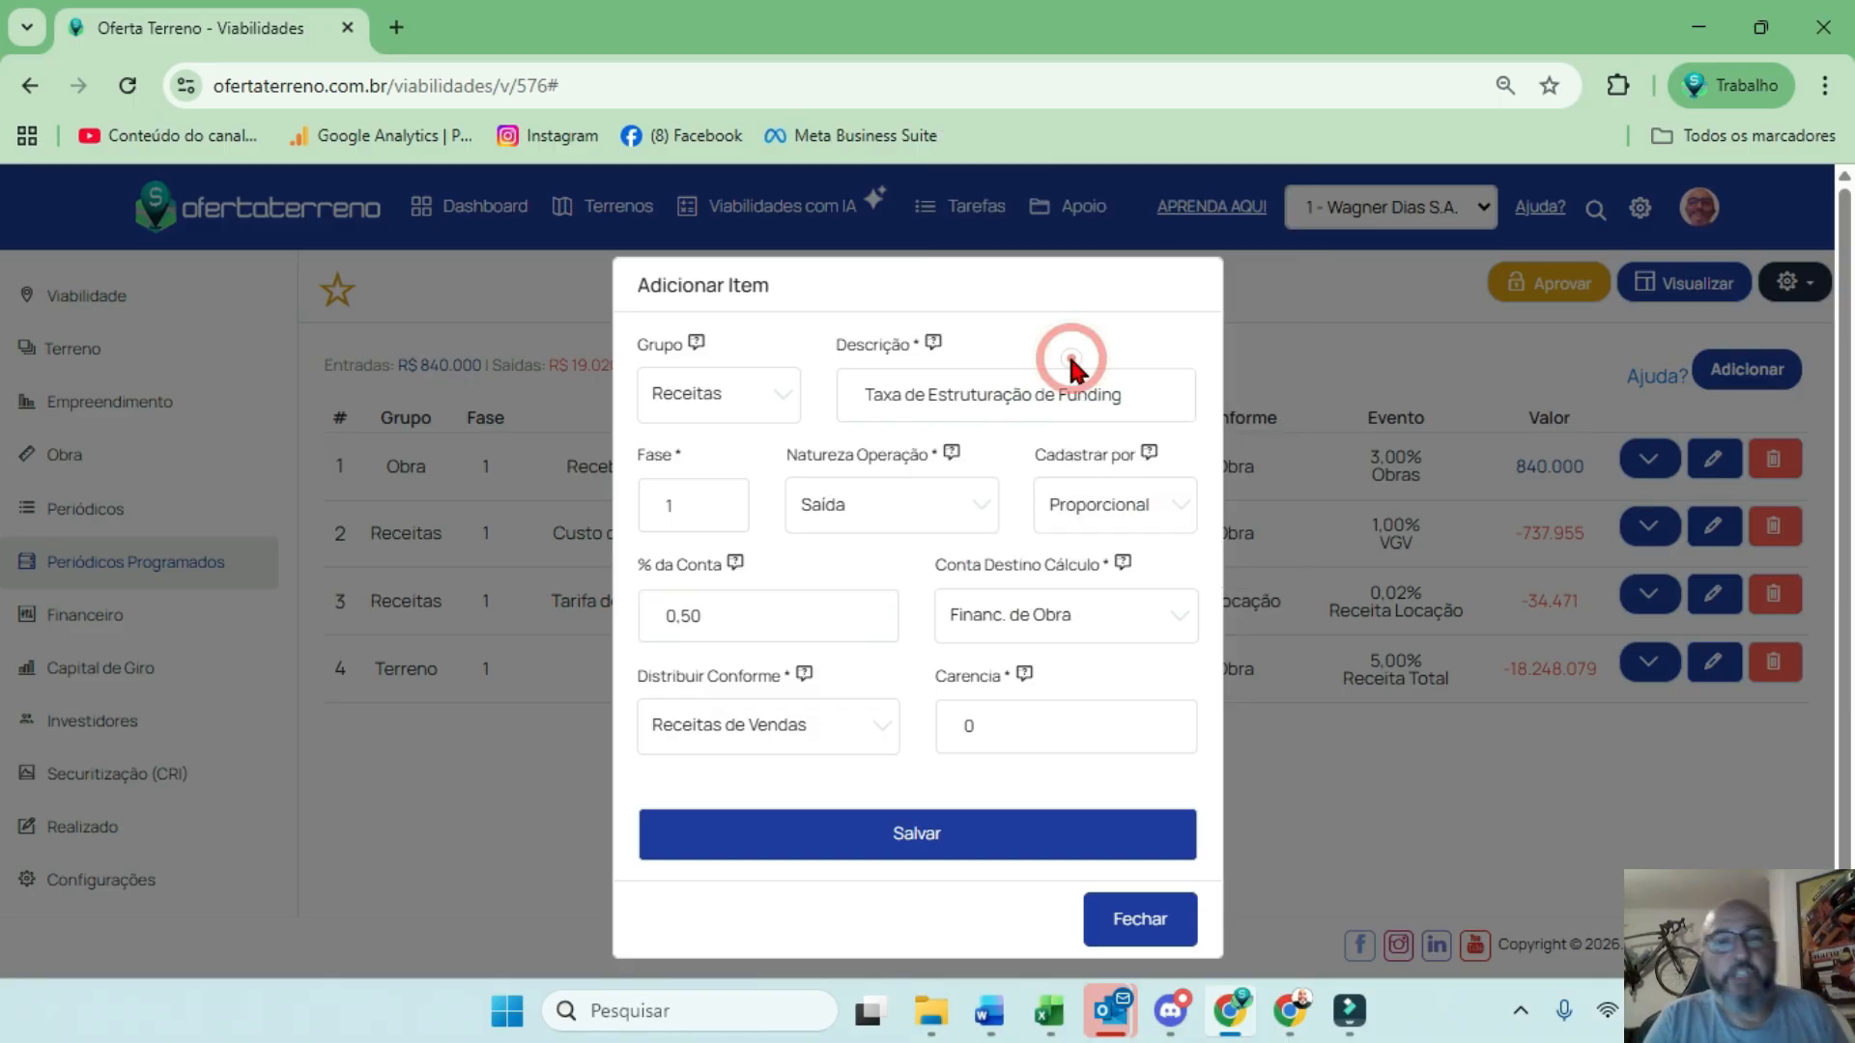
# Distribute the funding fee according to Curva de Obra and save the item
pyautogui.click(811, 743)
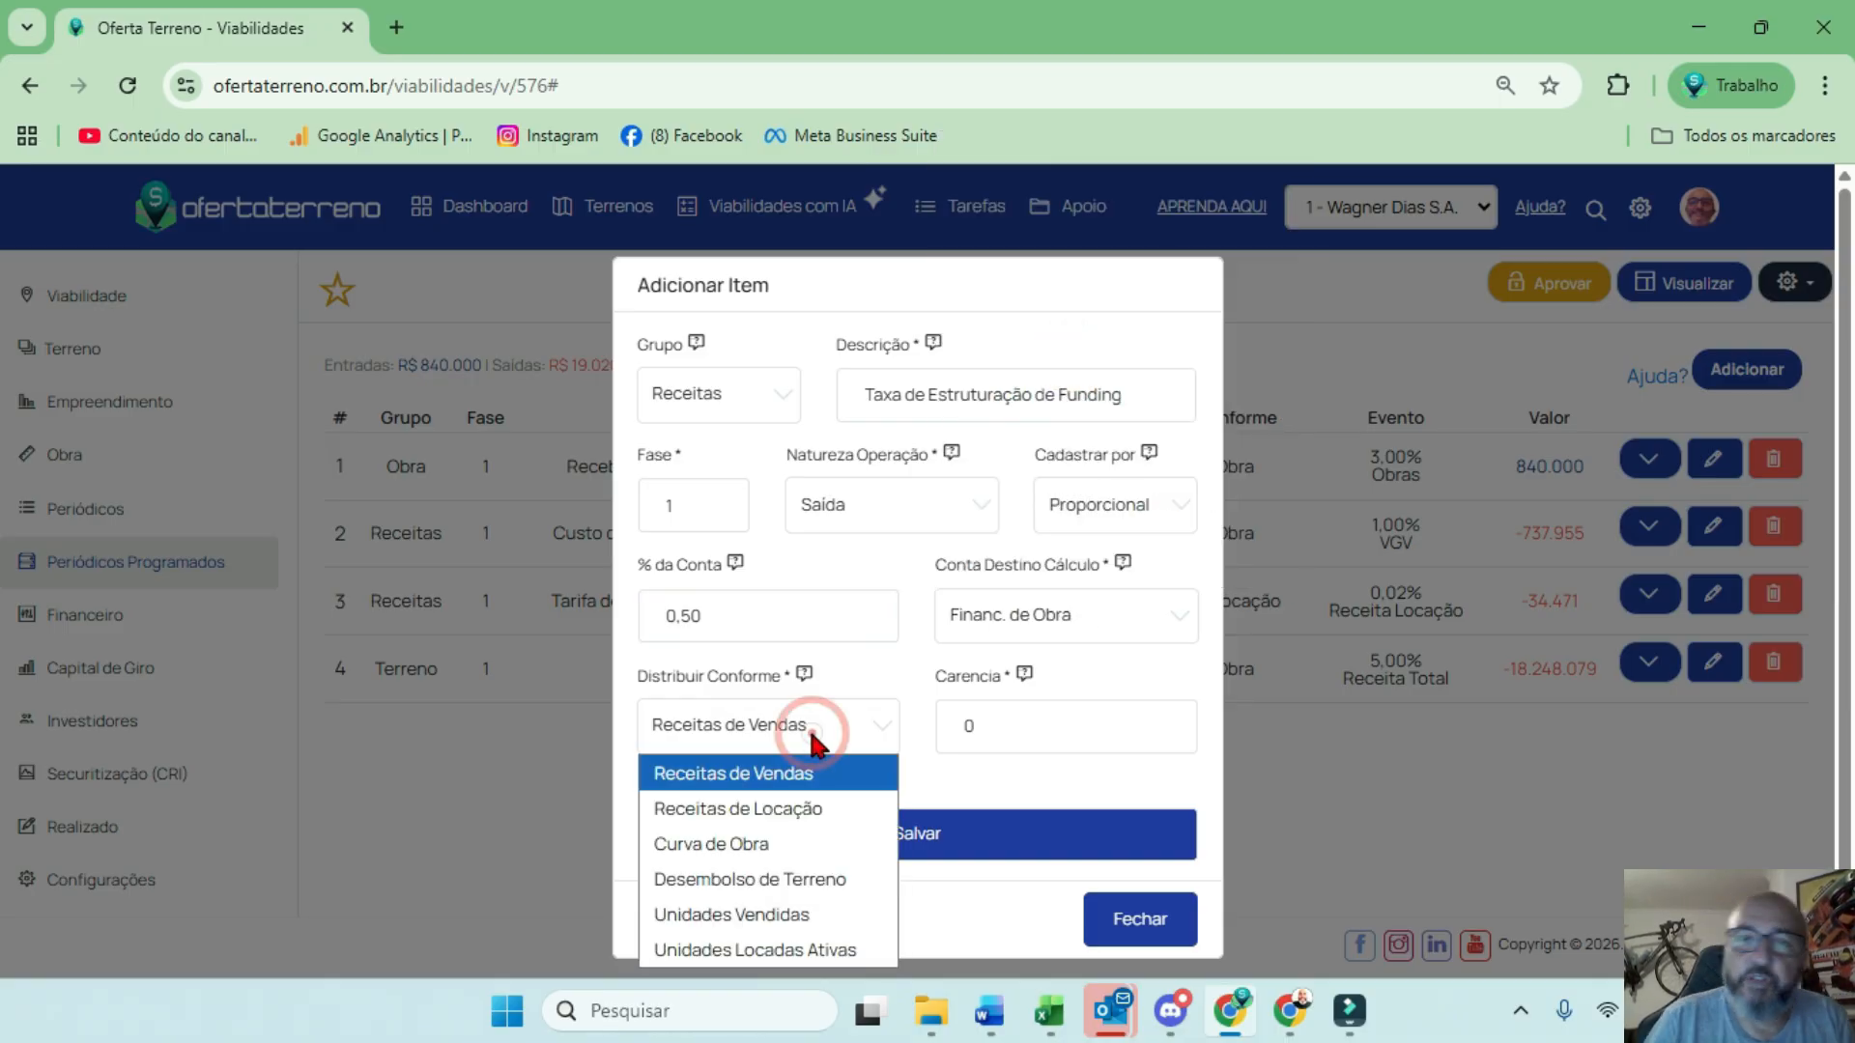
pyautogui.click(757, 843)
pyautogui.click(952, 835)
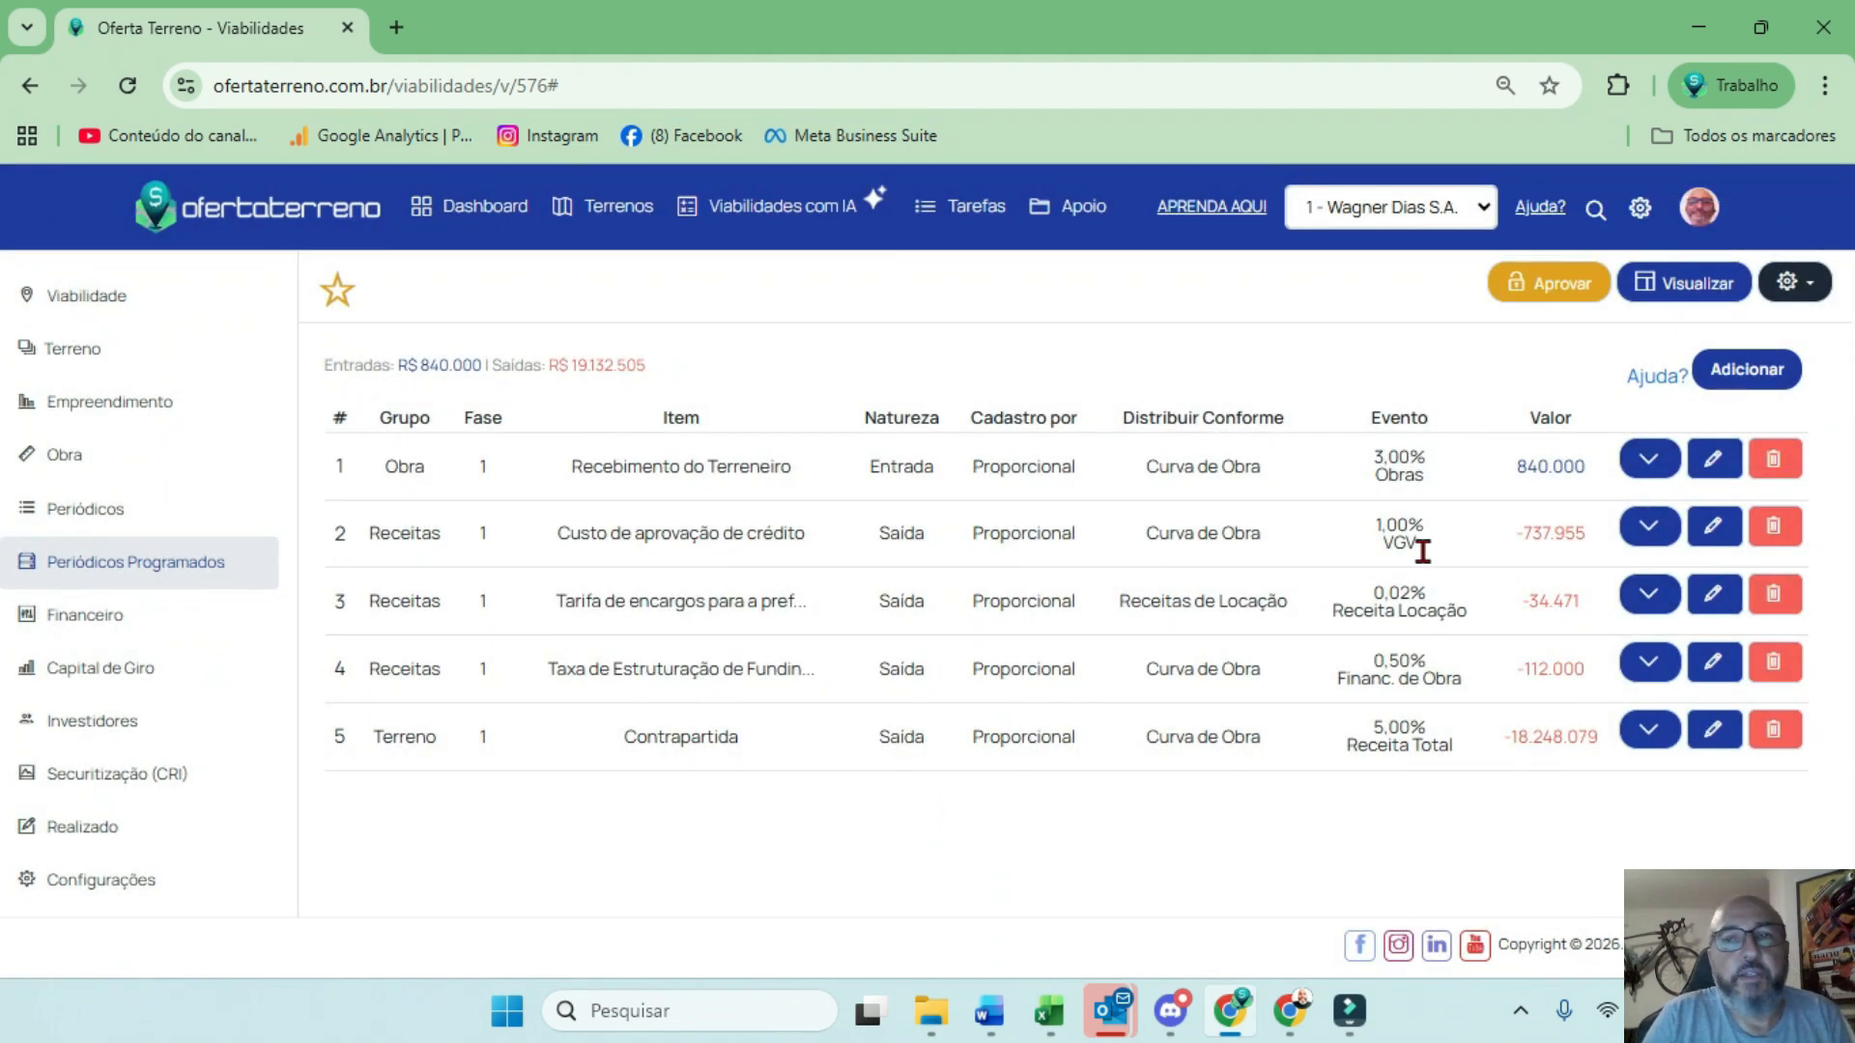
# Change the group of the Taxa de Estruturação de Funding item to Obra and save the change
pyautogui.click(1715, 664)
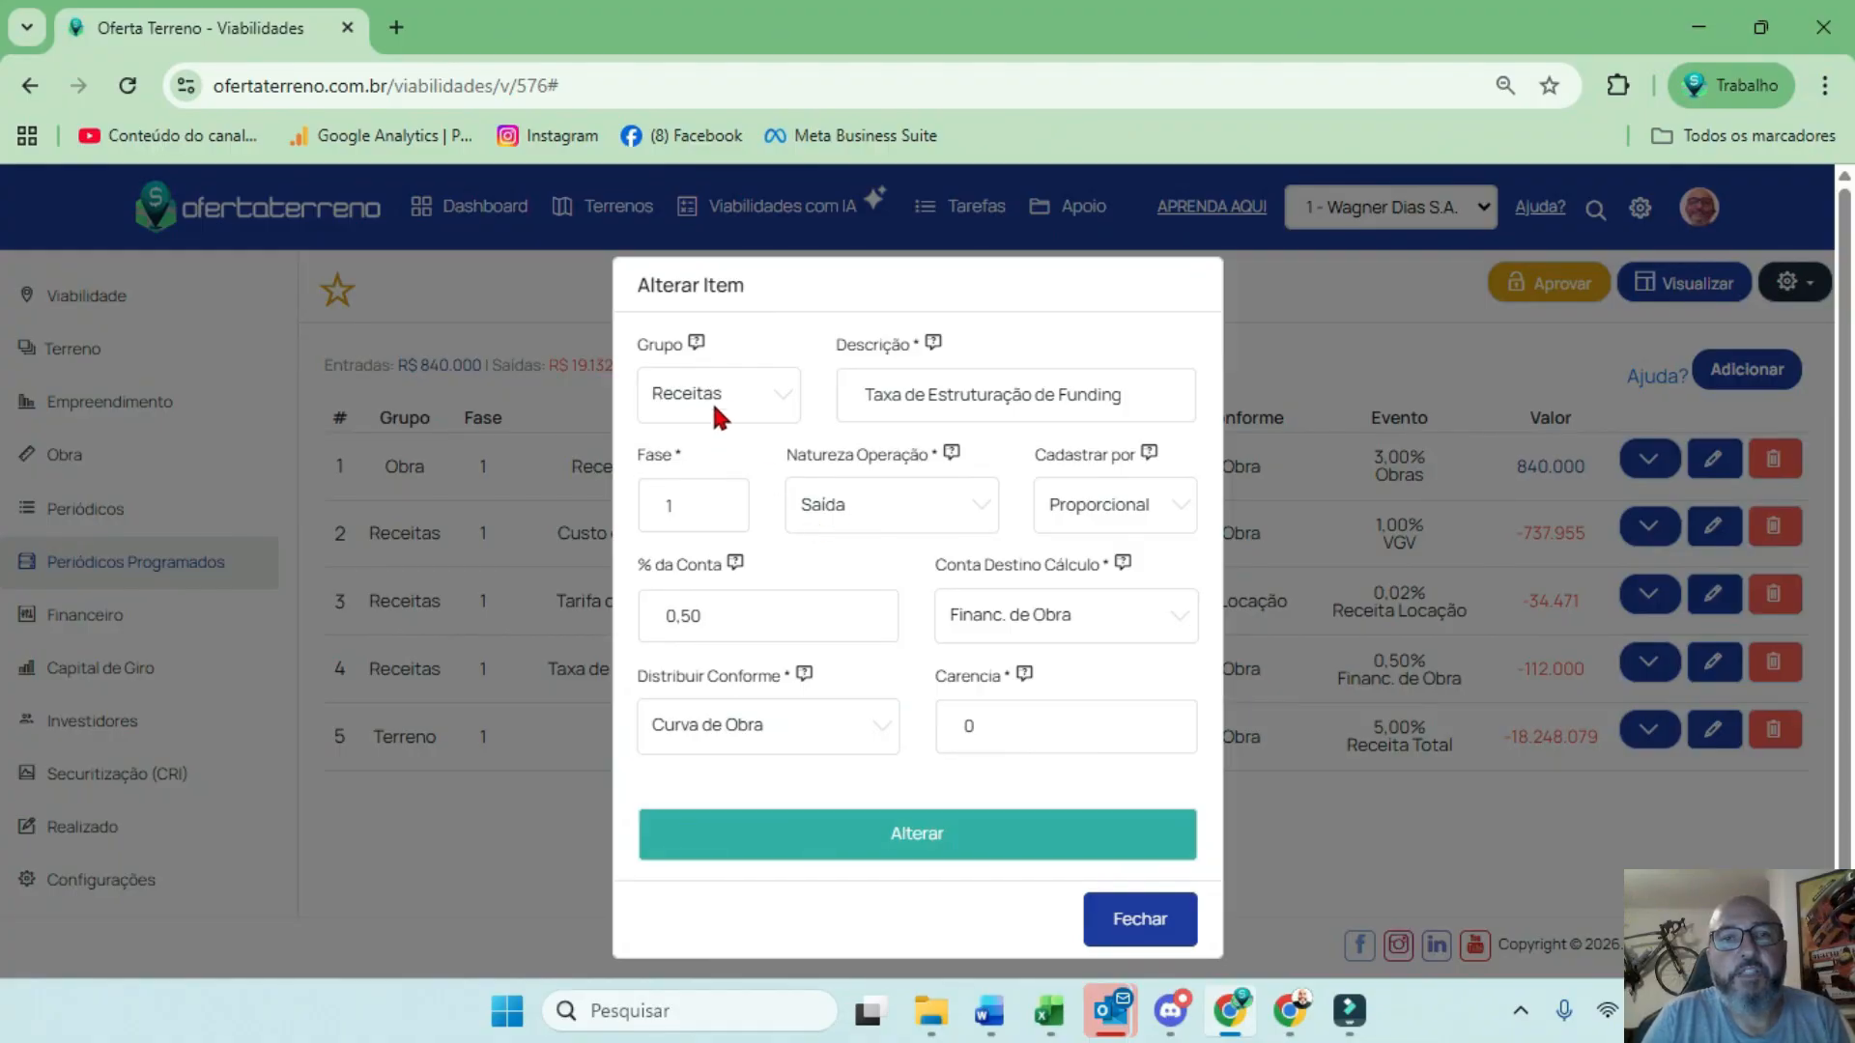
pyautogui.click(720, 416)
pyautogui.click(700, 543)
pyautogui.click(960, 837)
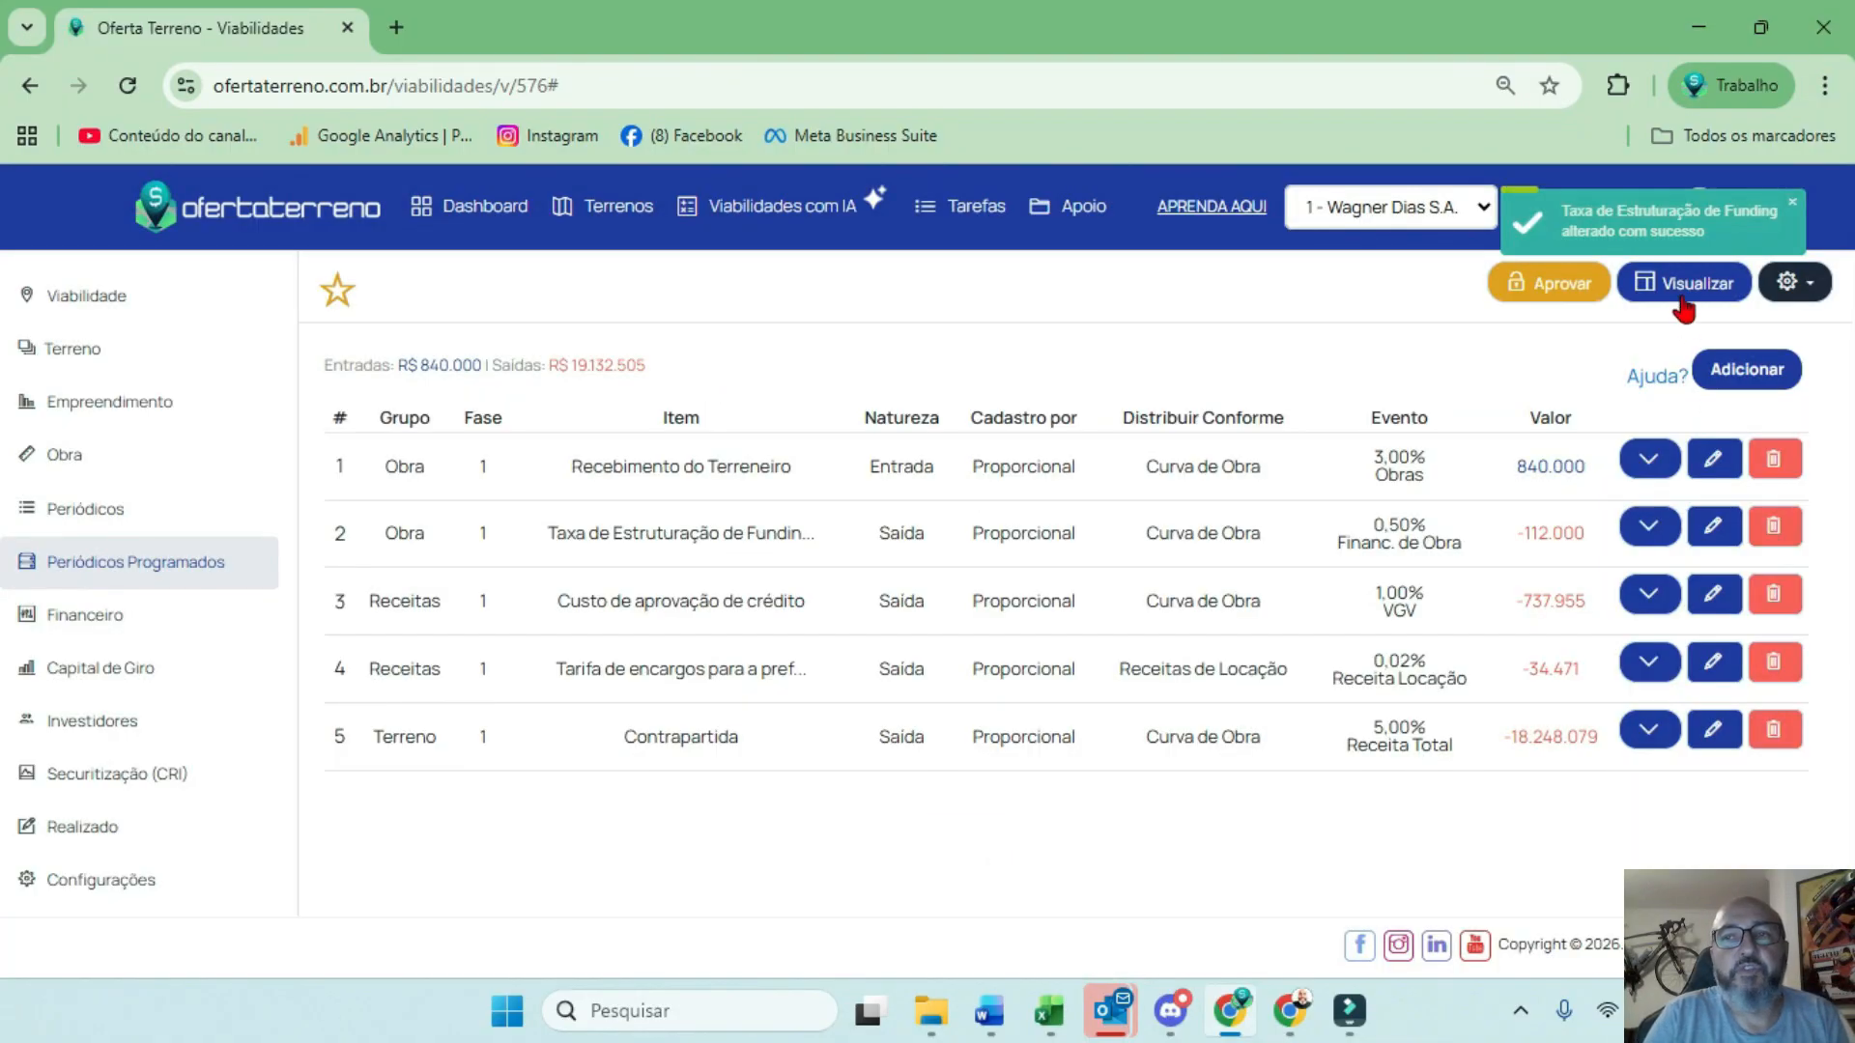
# Check the Taxa de Estruturação de Funding line under Obra in the Resultado Analítico of the study's results
pyautogui.click(1681, 301)
pyautogui.scroll(-8, 1347, 467)
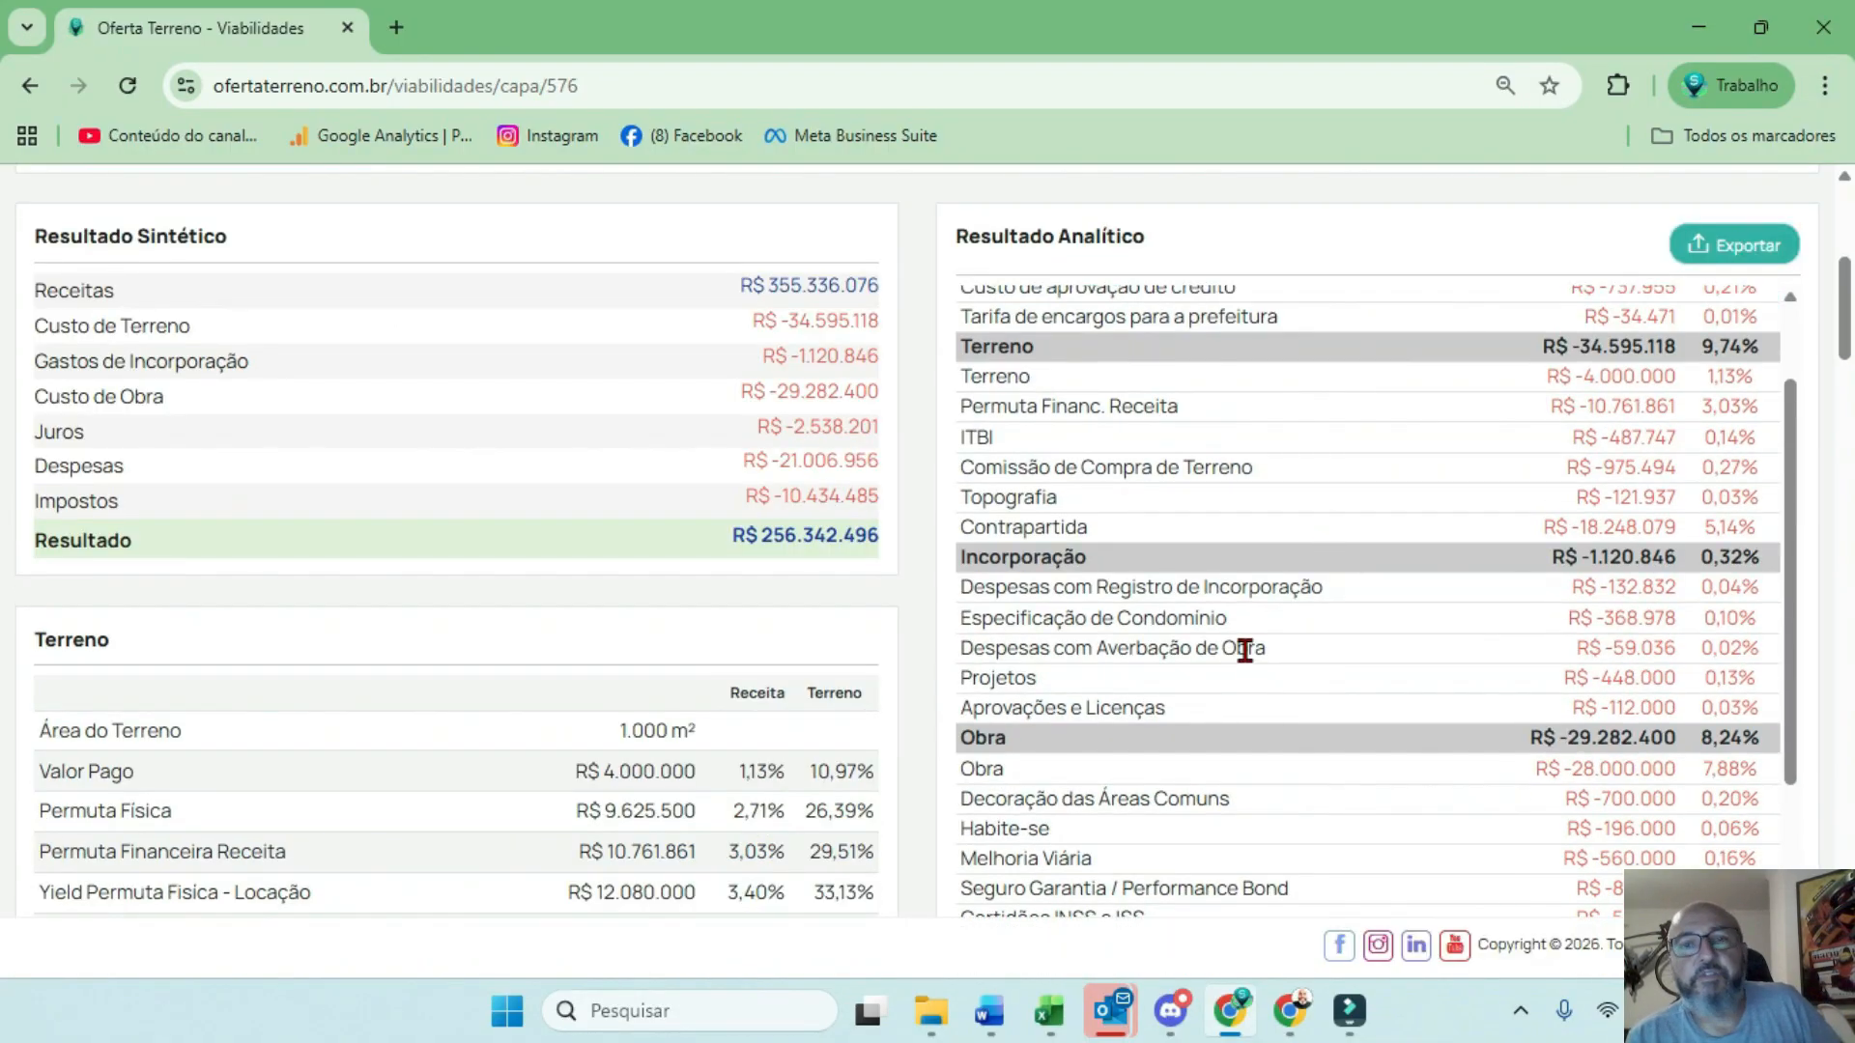
pyautogui.scroll(-3, 1245, 650)
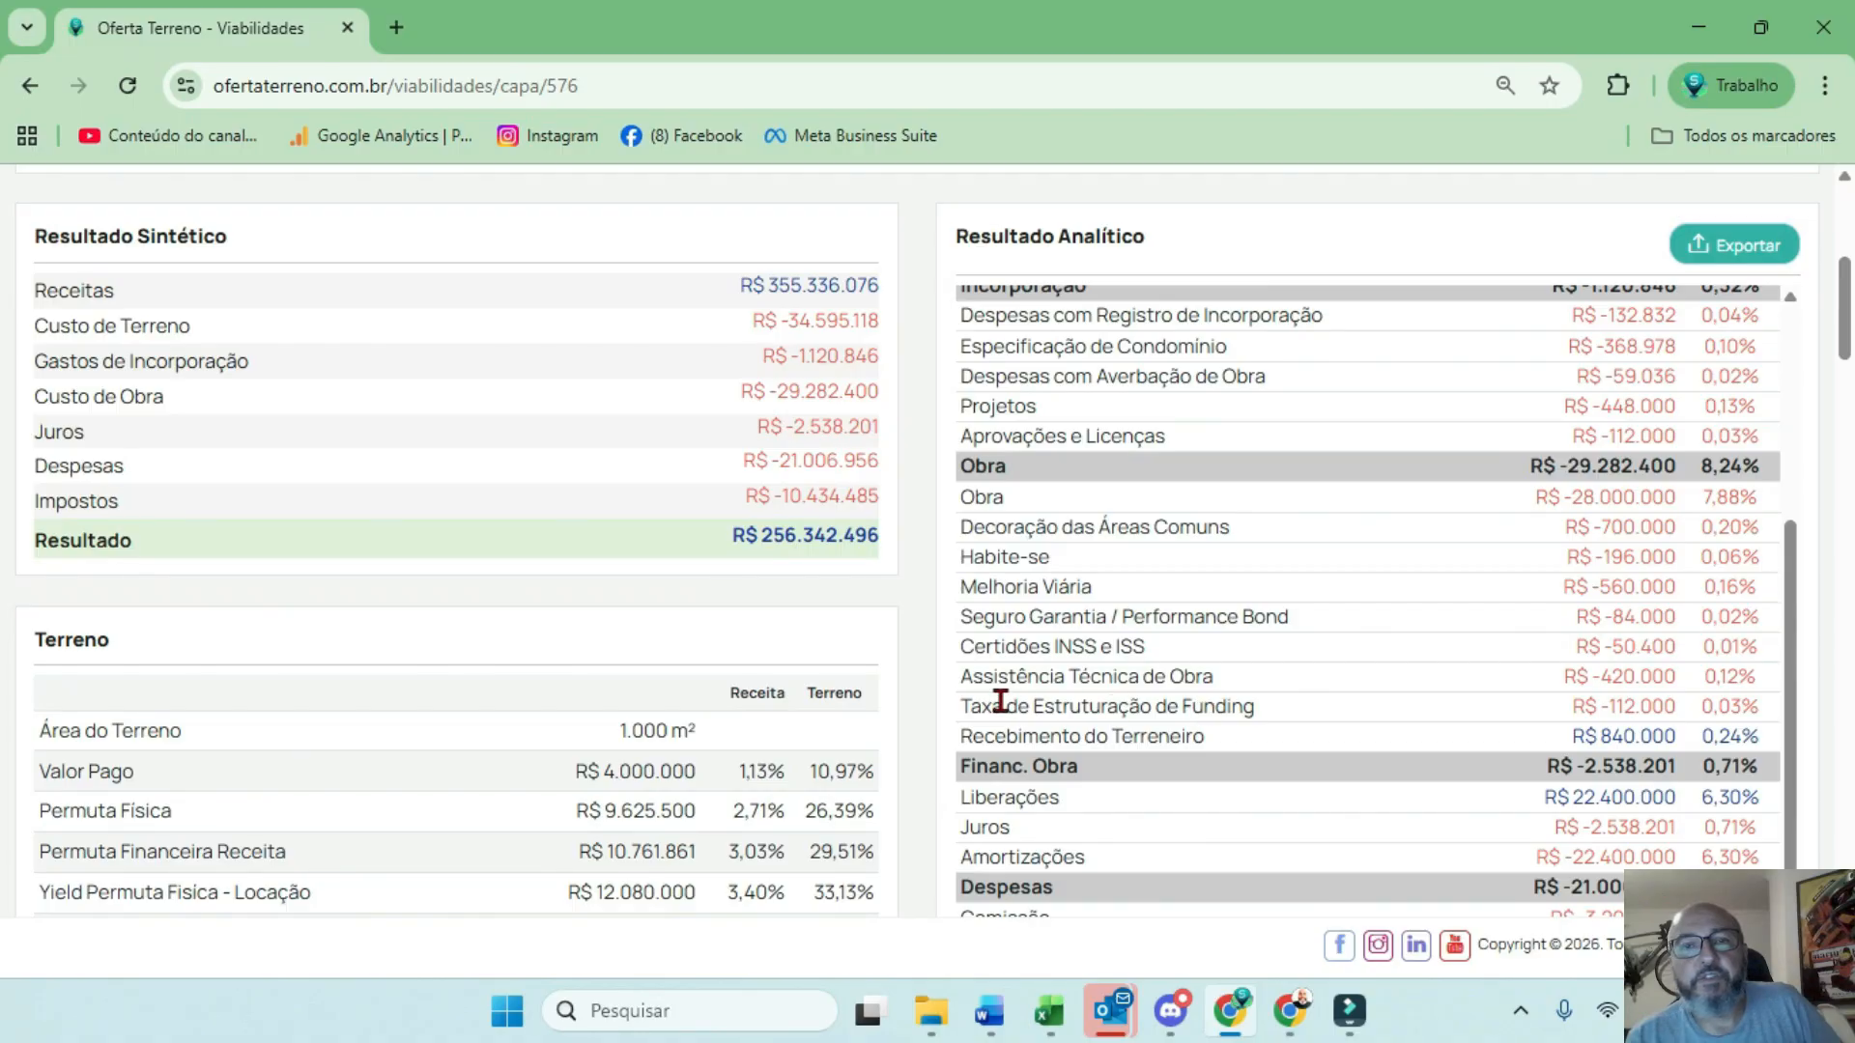
pyautogui.moveTo(966, 705); pyautogui.dragTo(1278, 704)
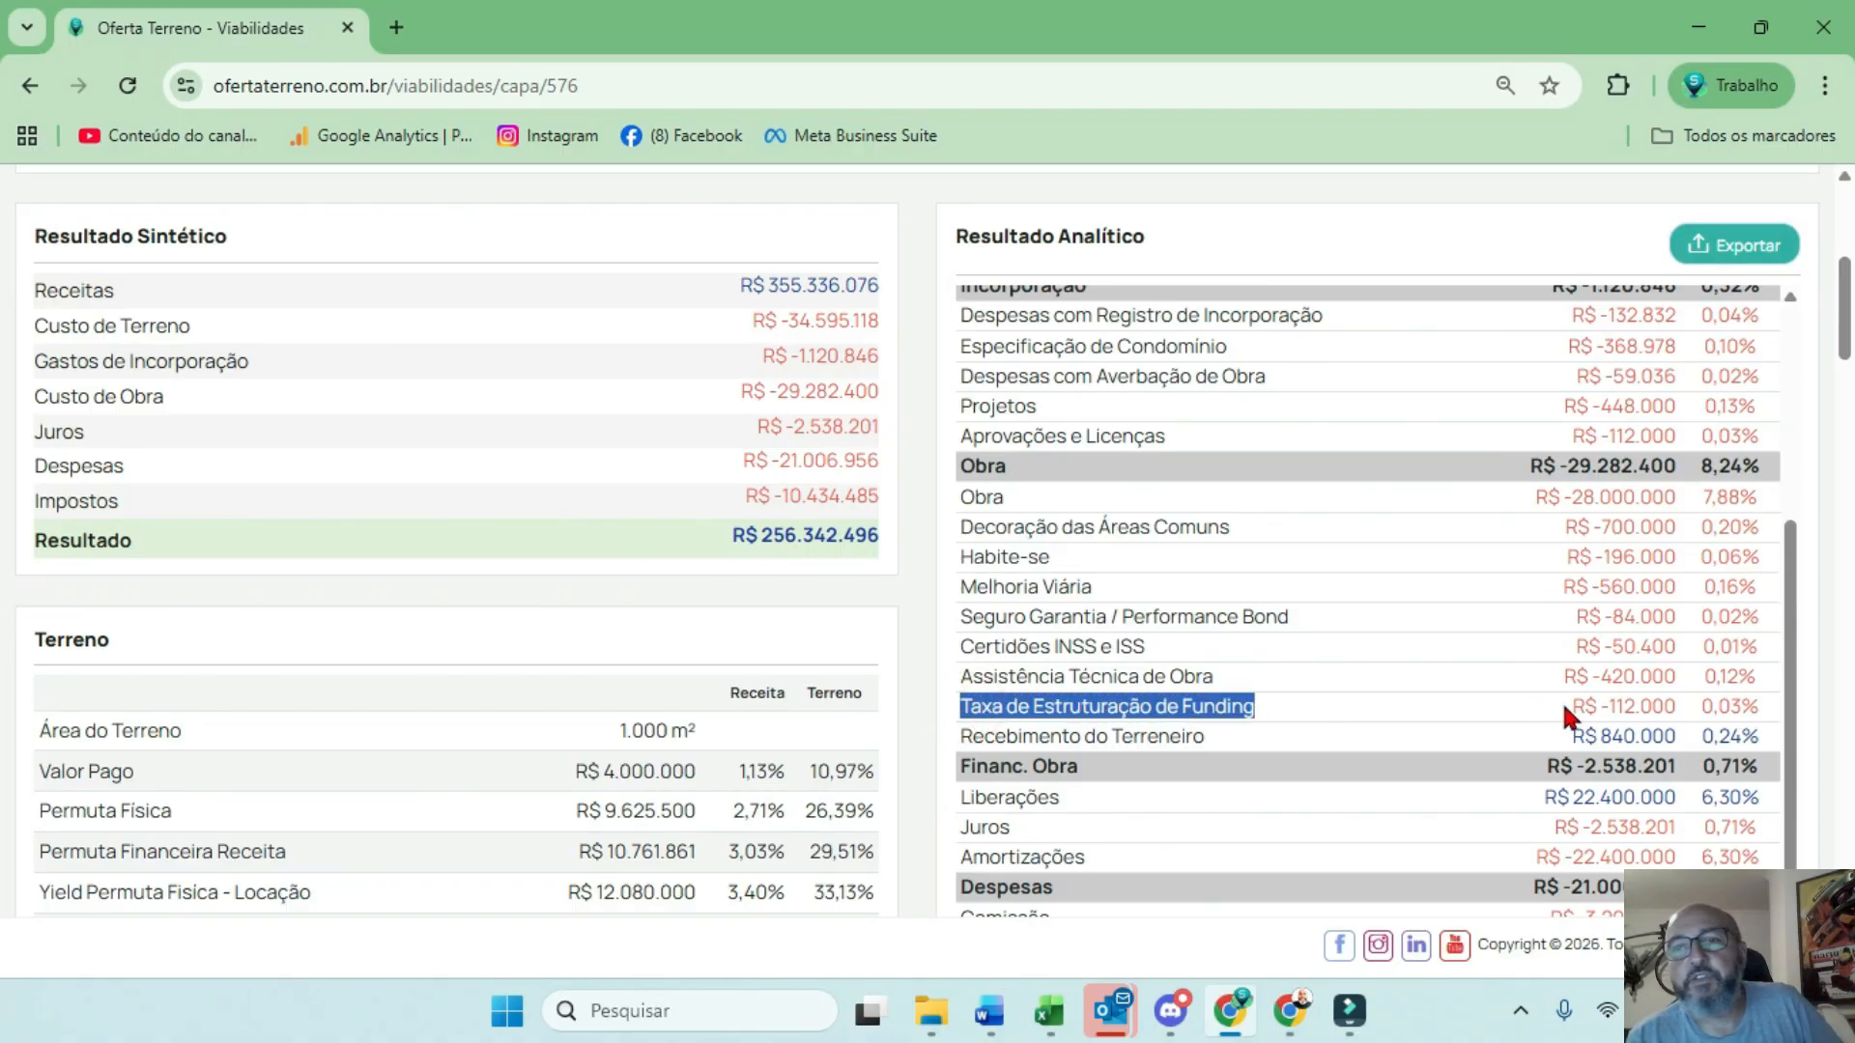
pyautogui.moveTo(1565, 705); pyautogui.dragTo(1655, 703)
# Compare the Taxa de Estruturação de Funding column with the Obra costs in the Fluxo Analítico por Data, and reopen the study for editing
pyautogui.moveTo(1843, 308); pyautogui.dragTo(1843, 904)
pyautogui.moveTo(529, 808); pyautogui.dragTo(1088, 821)
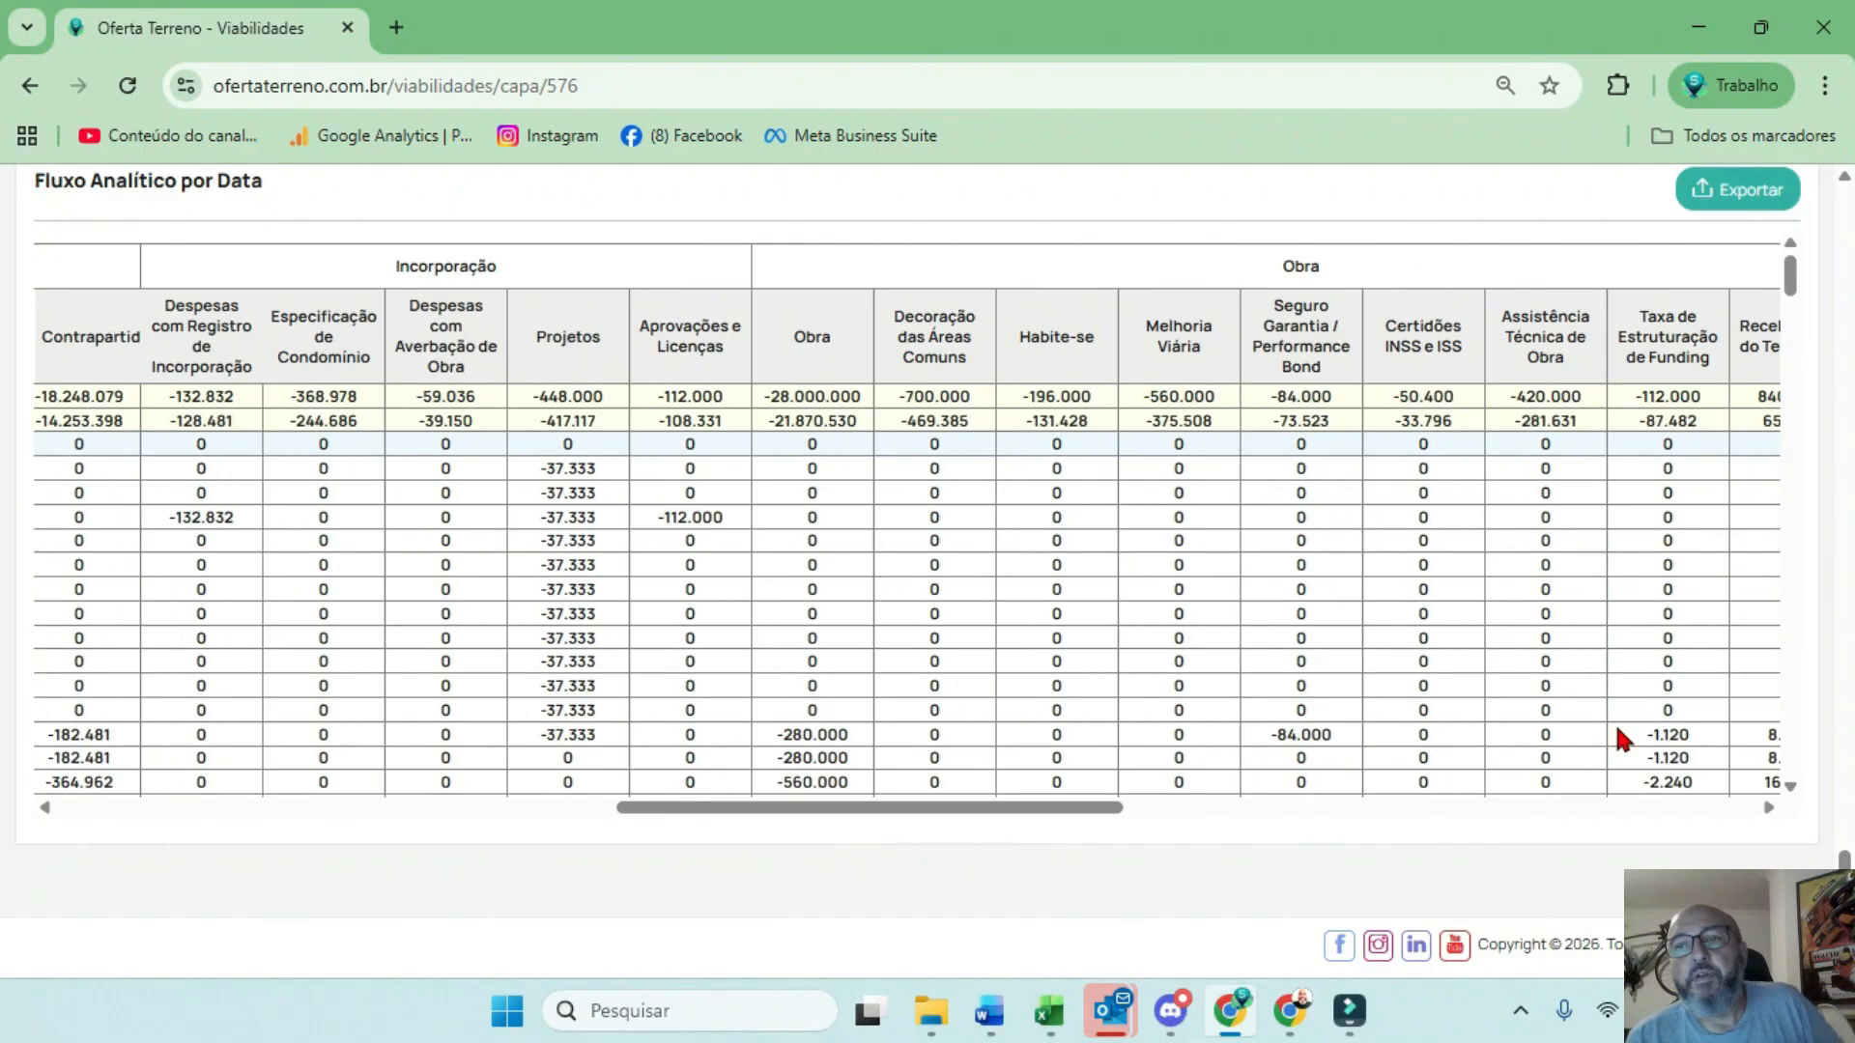
pyautogui.moveTo(1642, 729); pyautogui.dragTo(1679, 728)
pyautogui.moveTo(1633, 317); pyautogui.dragTo(1710, 360)
pyautogui.moveTo(806, 337); pyautogui.dragTo(831, 336)
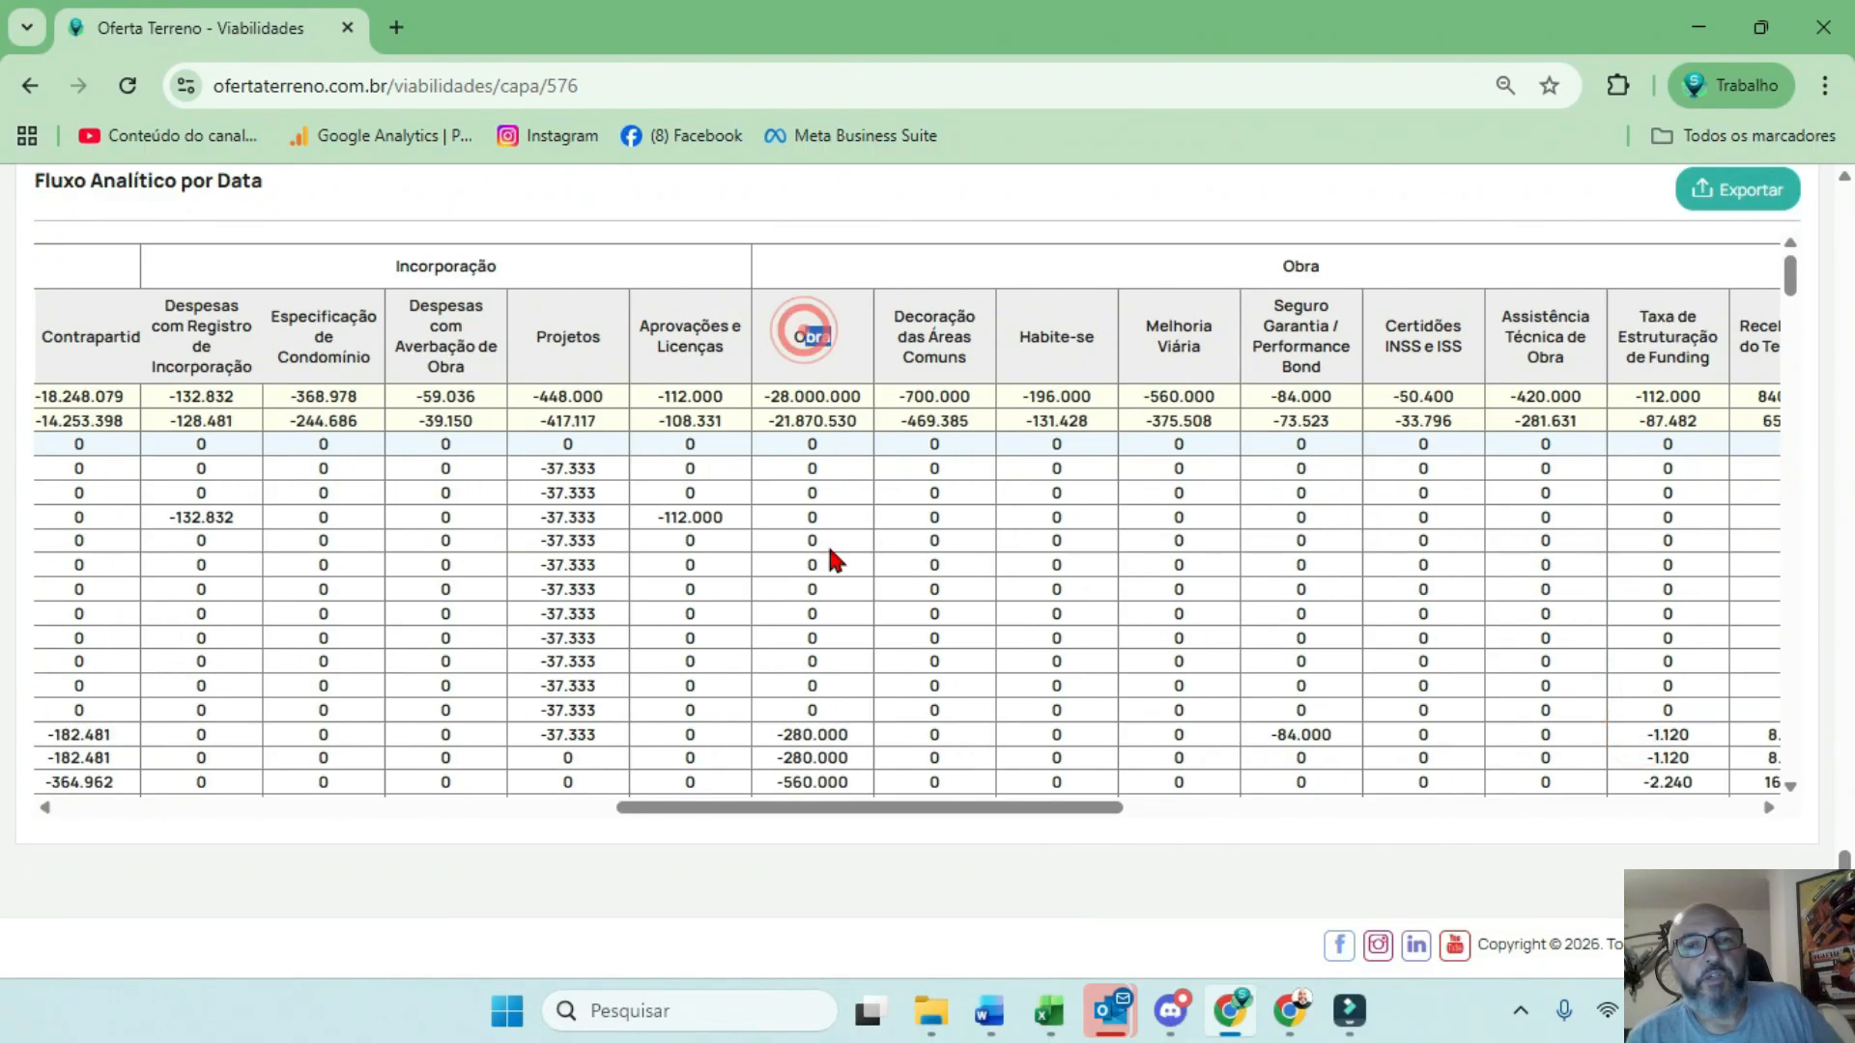
pyautogui.doubleClick(802, 735)
pyautogui.moveTo(1646, 734); pyautogui.dragTo(1678, 757)
pyautogui.doubleClick(788, 757)
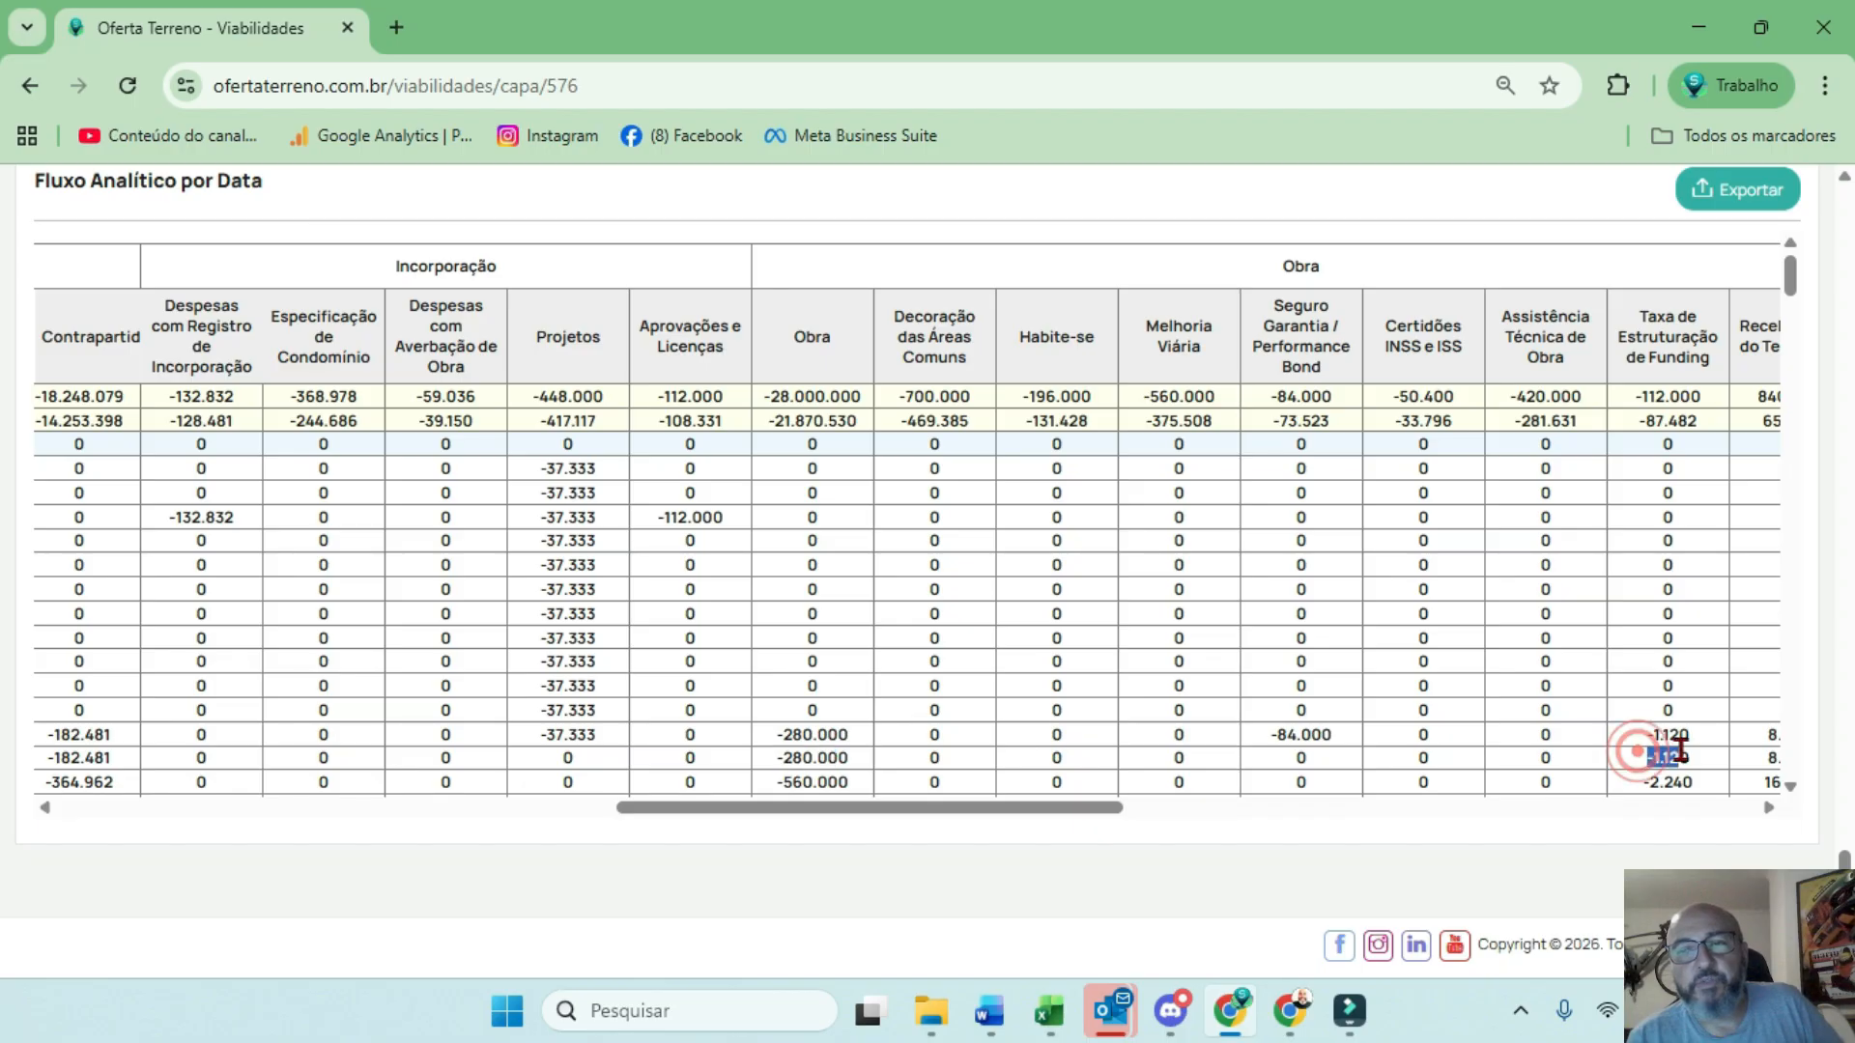
pyautogui.moveTo(837, 759); pyautogui.dragTo(771, 776)
pyautogui.click(1675, 776)
pyautogui.scroll(20, 1643, 541)
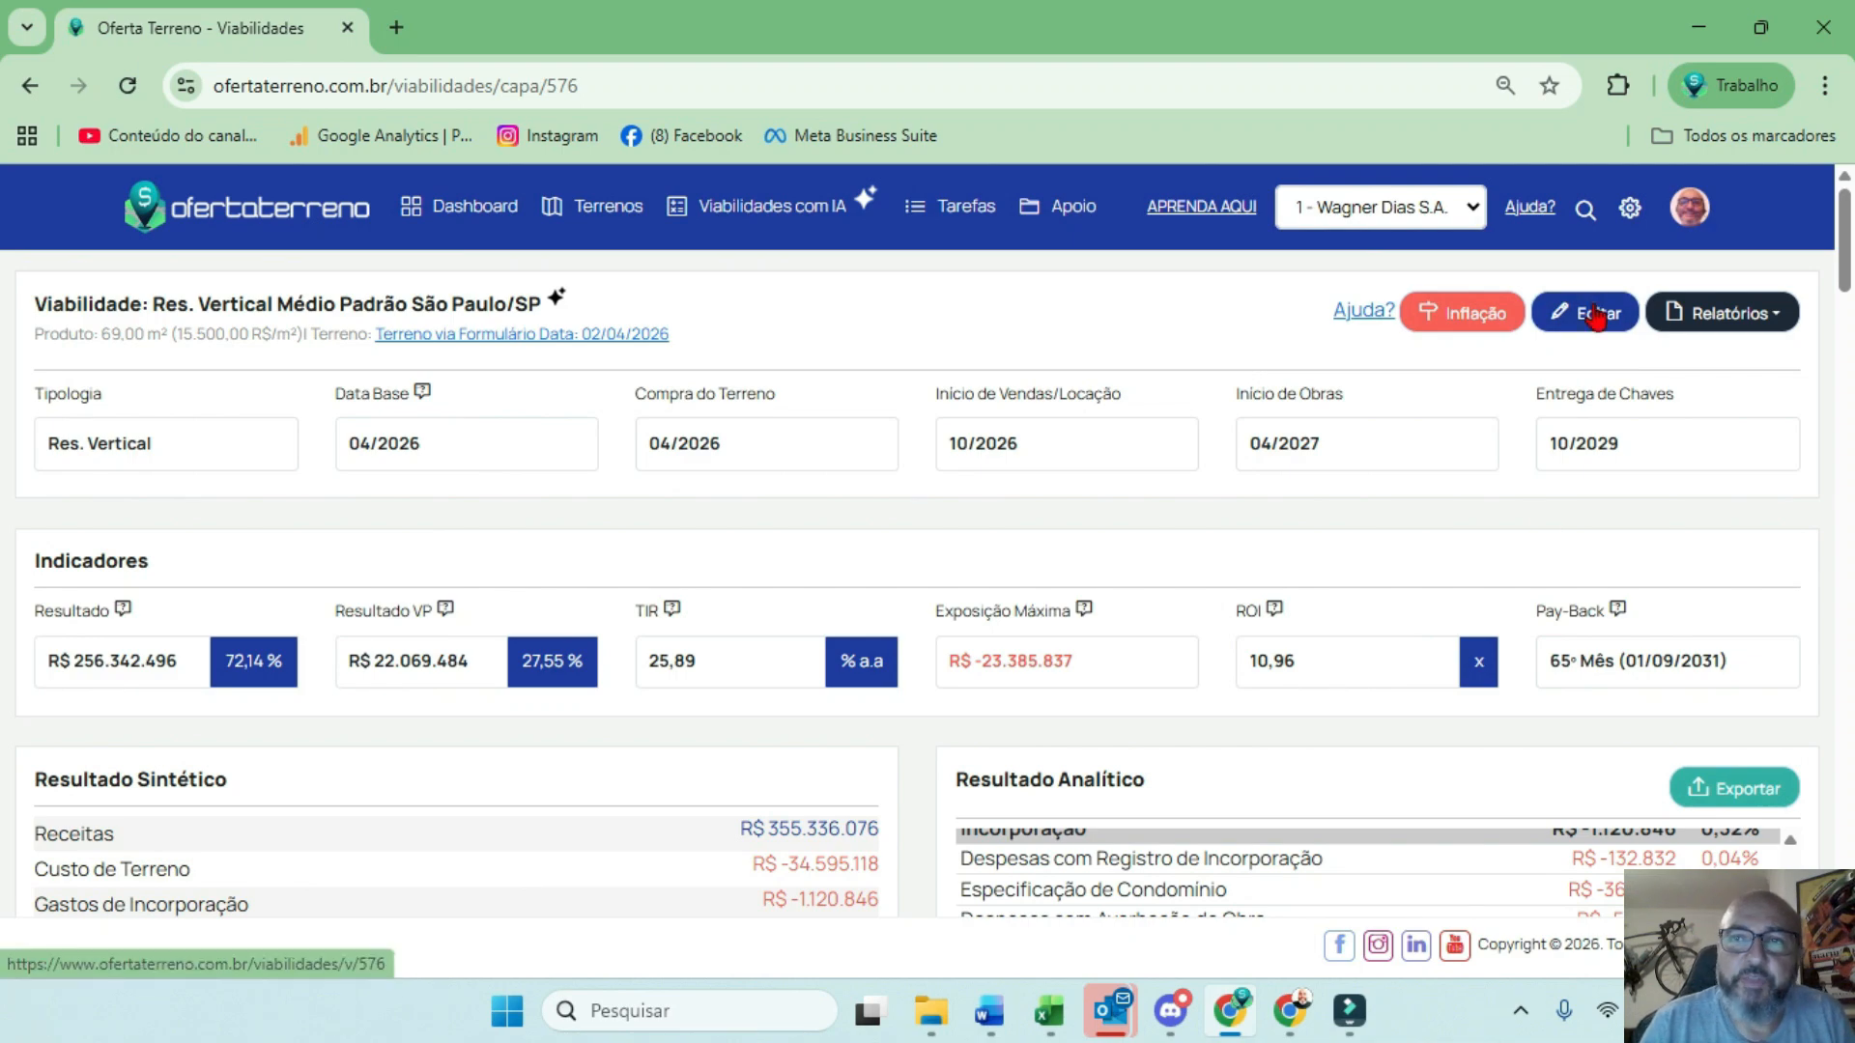
pyautogui.click(1595, 311)
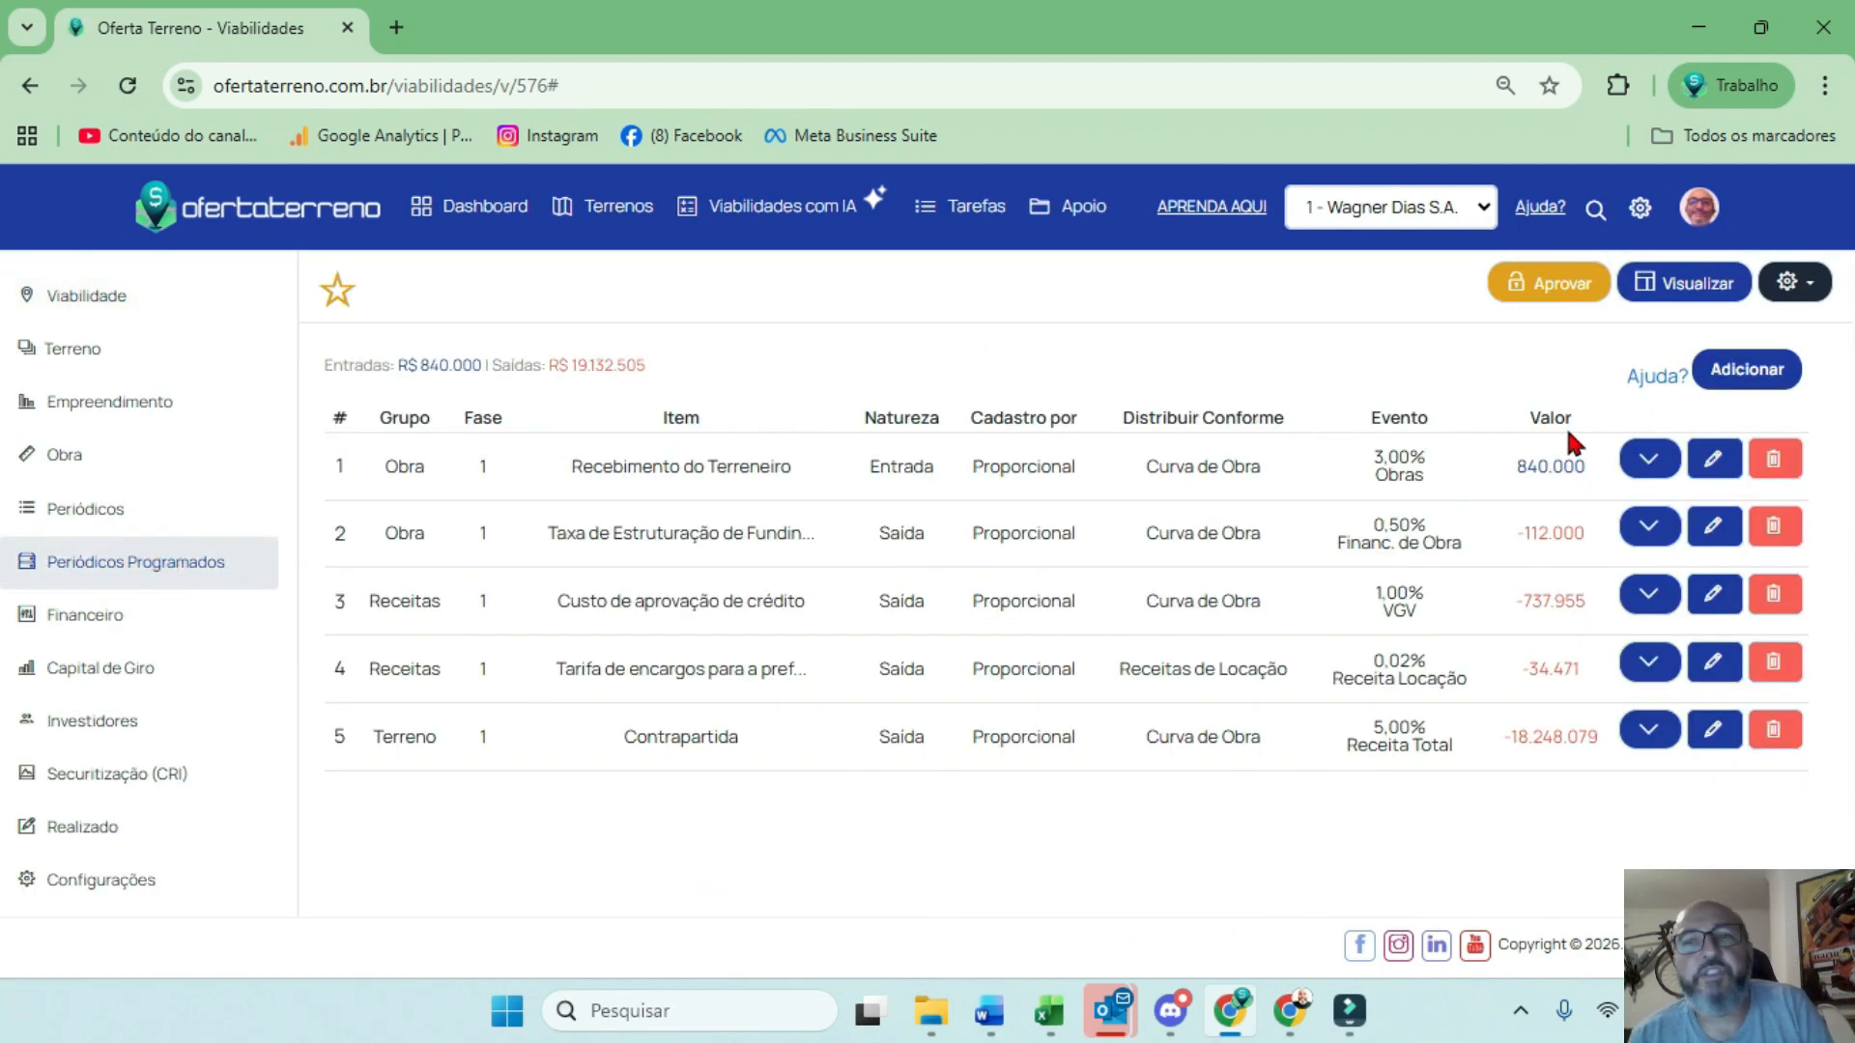
# Start a new scheduled item in the Despesas group, distributed by Unidades Locadas Ativas with a value of 100,00 per event
pyautogui.click(1729, 377)
pyautogui.click(734, 377)
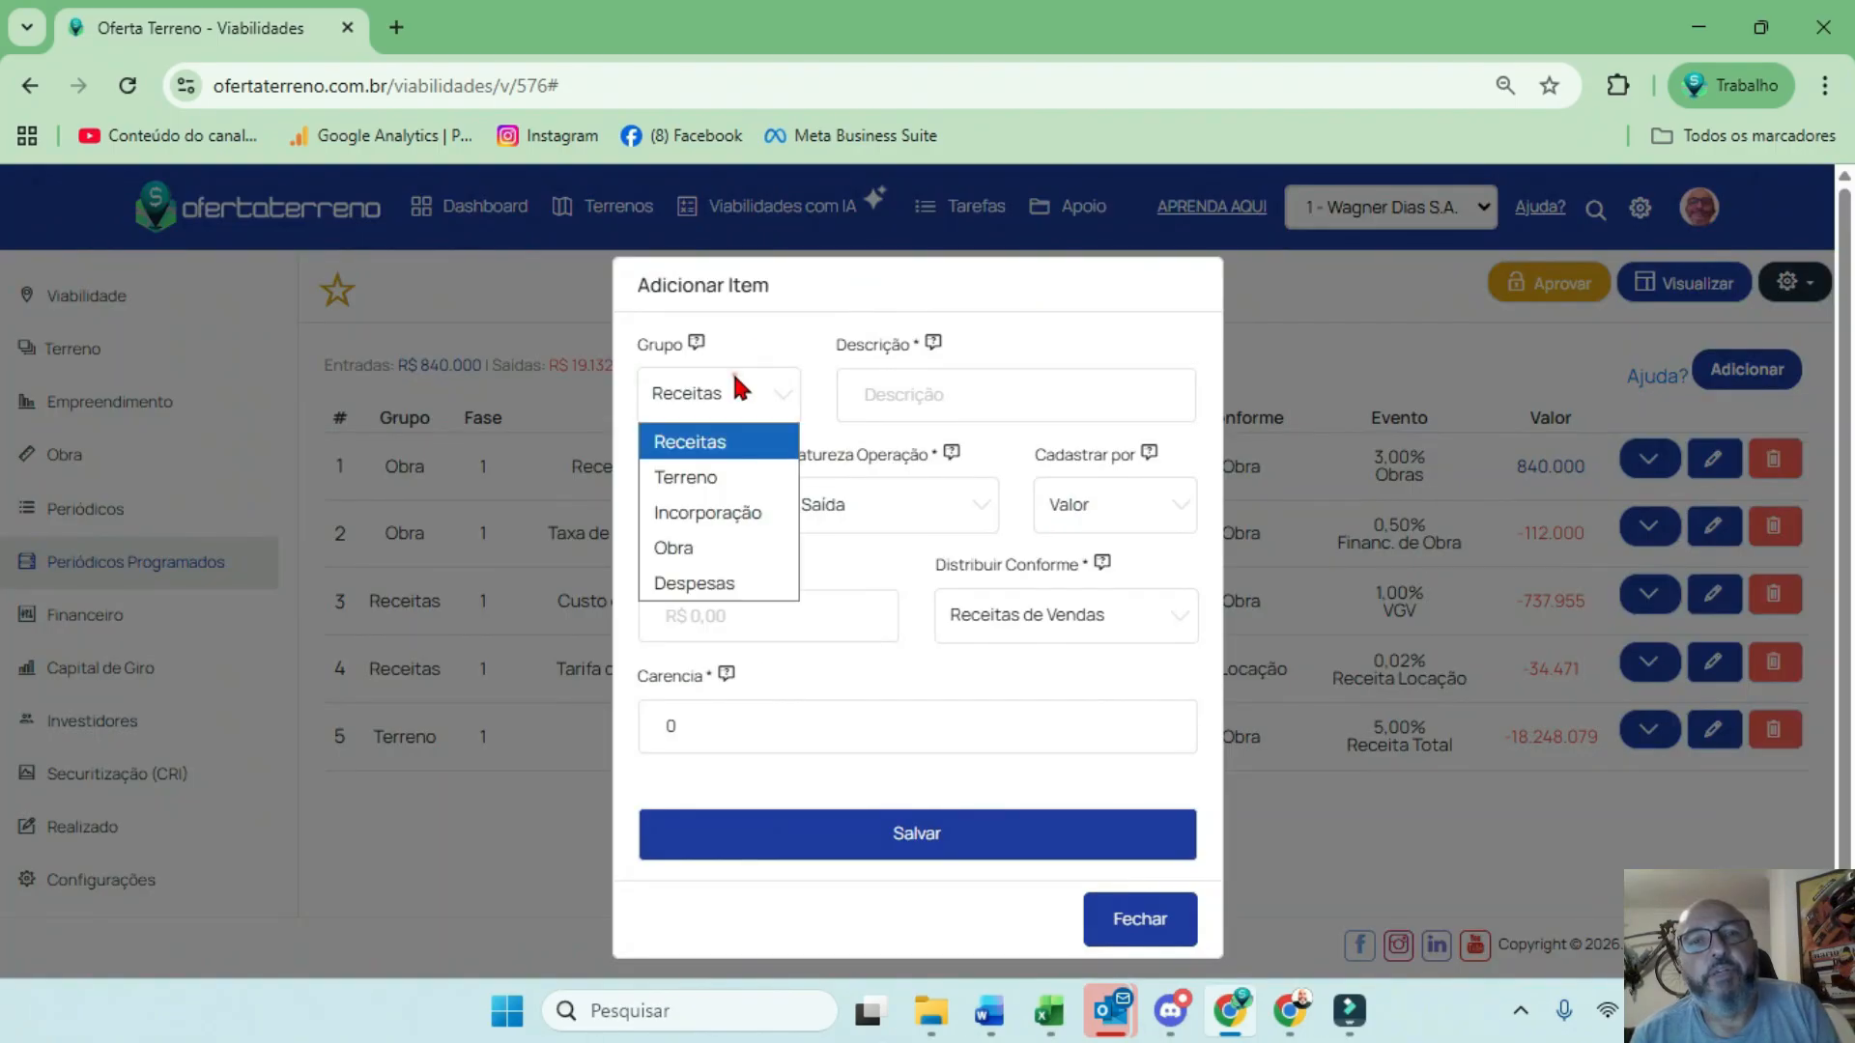
pyautogui.click(698, 584)
pyautogui.click(915, 397)
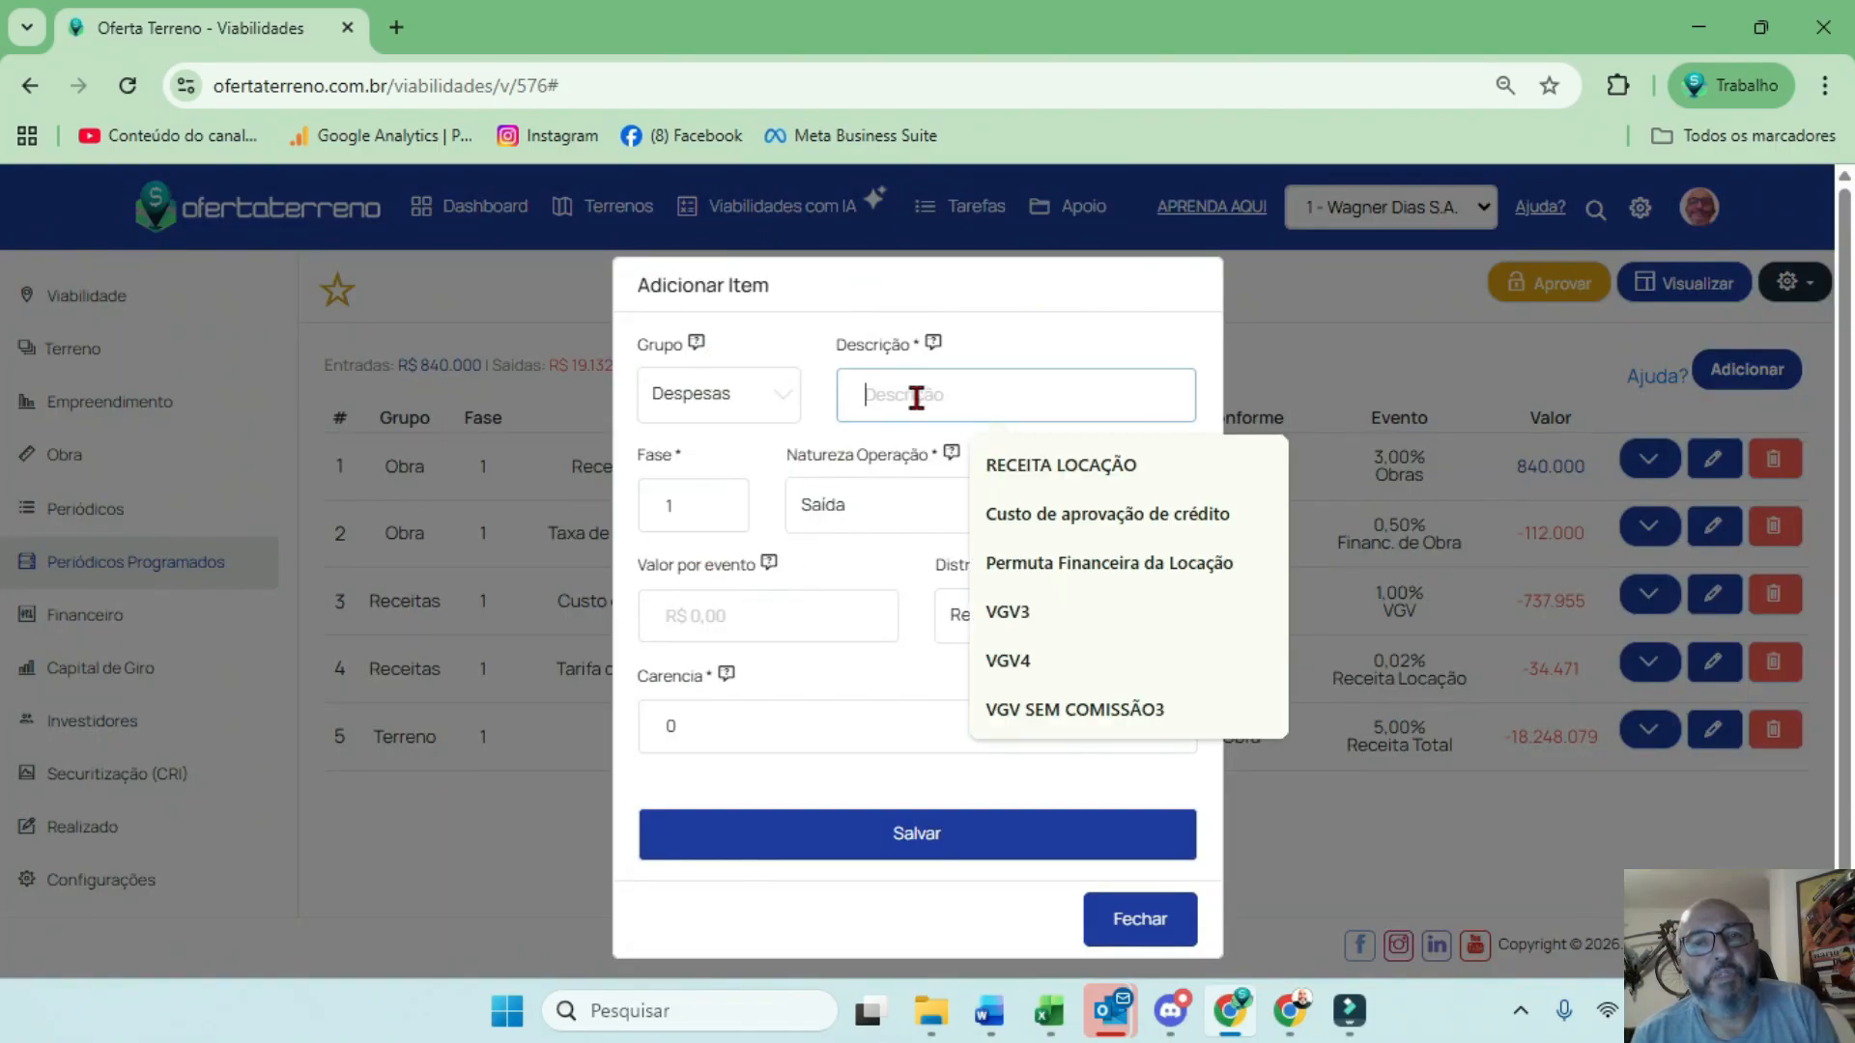
pyautogui.click(1005, 609)
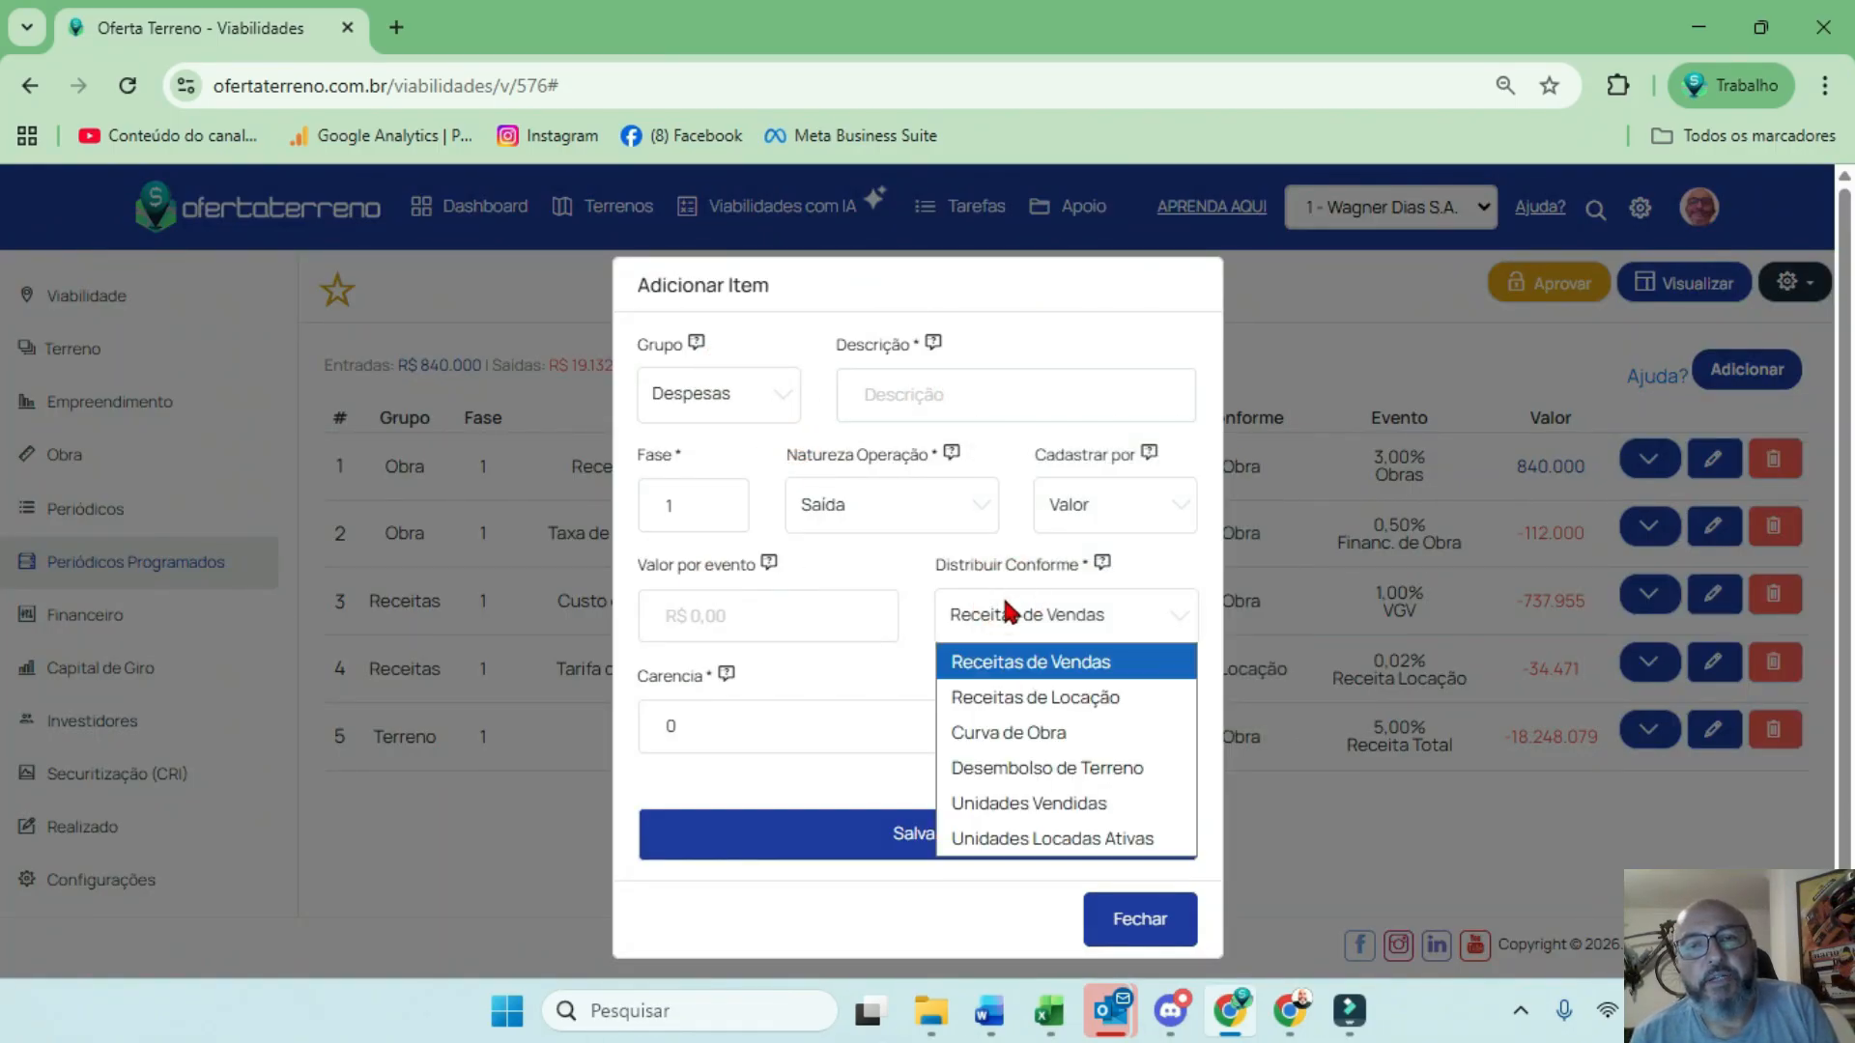
pyautogui.click(1075, 848)
pyautogui.click(652, 610)
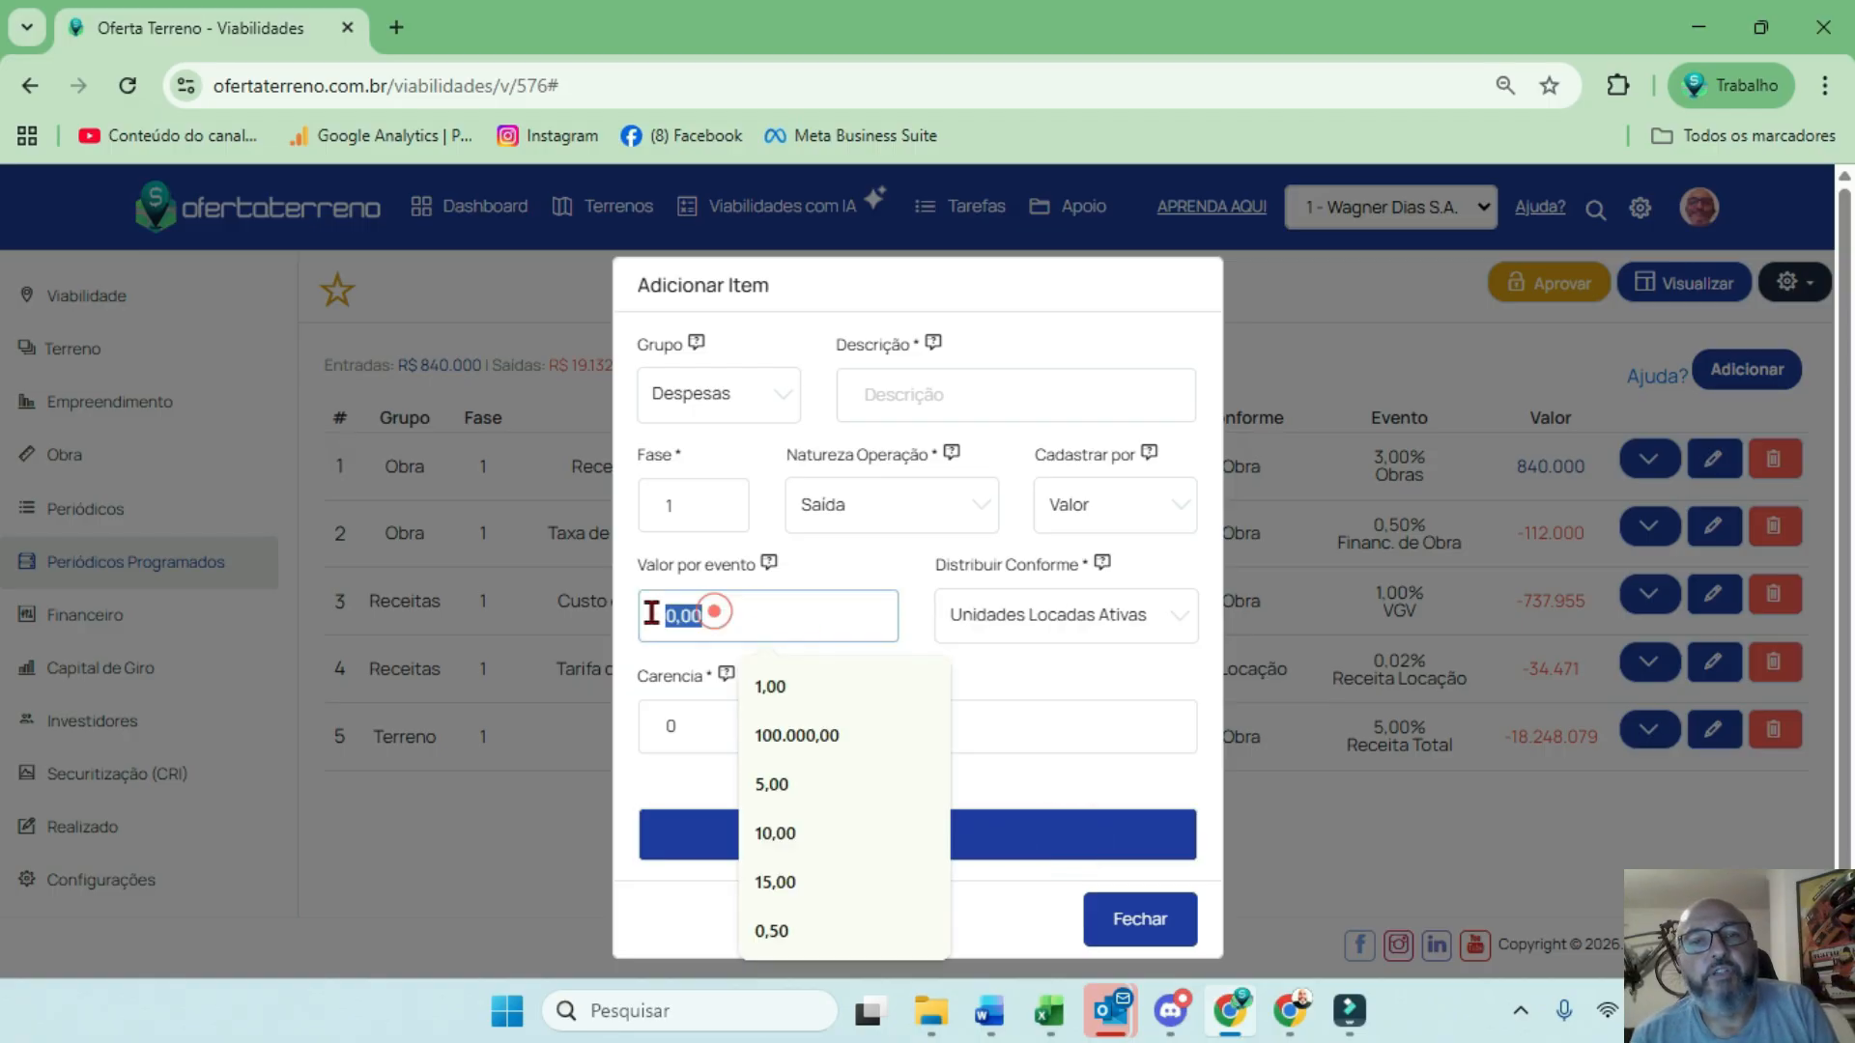
pyautogui.write('00')
pyautogui.click(869, 541)
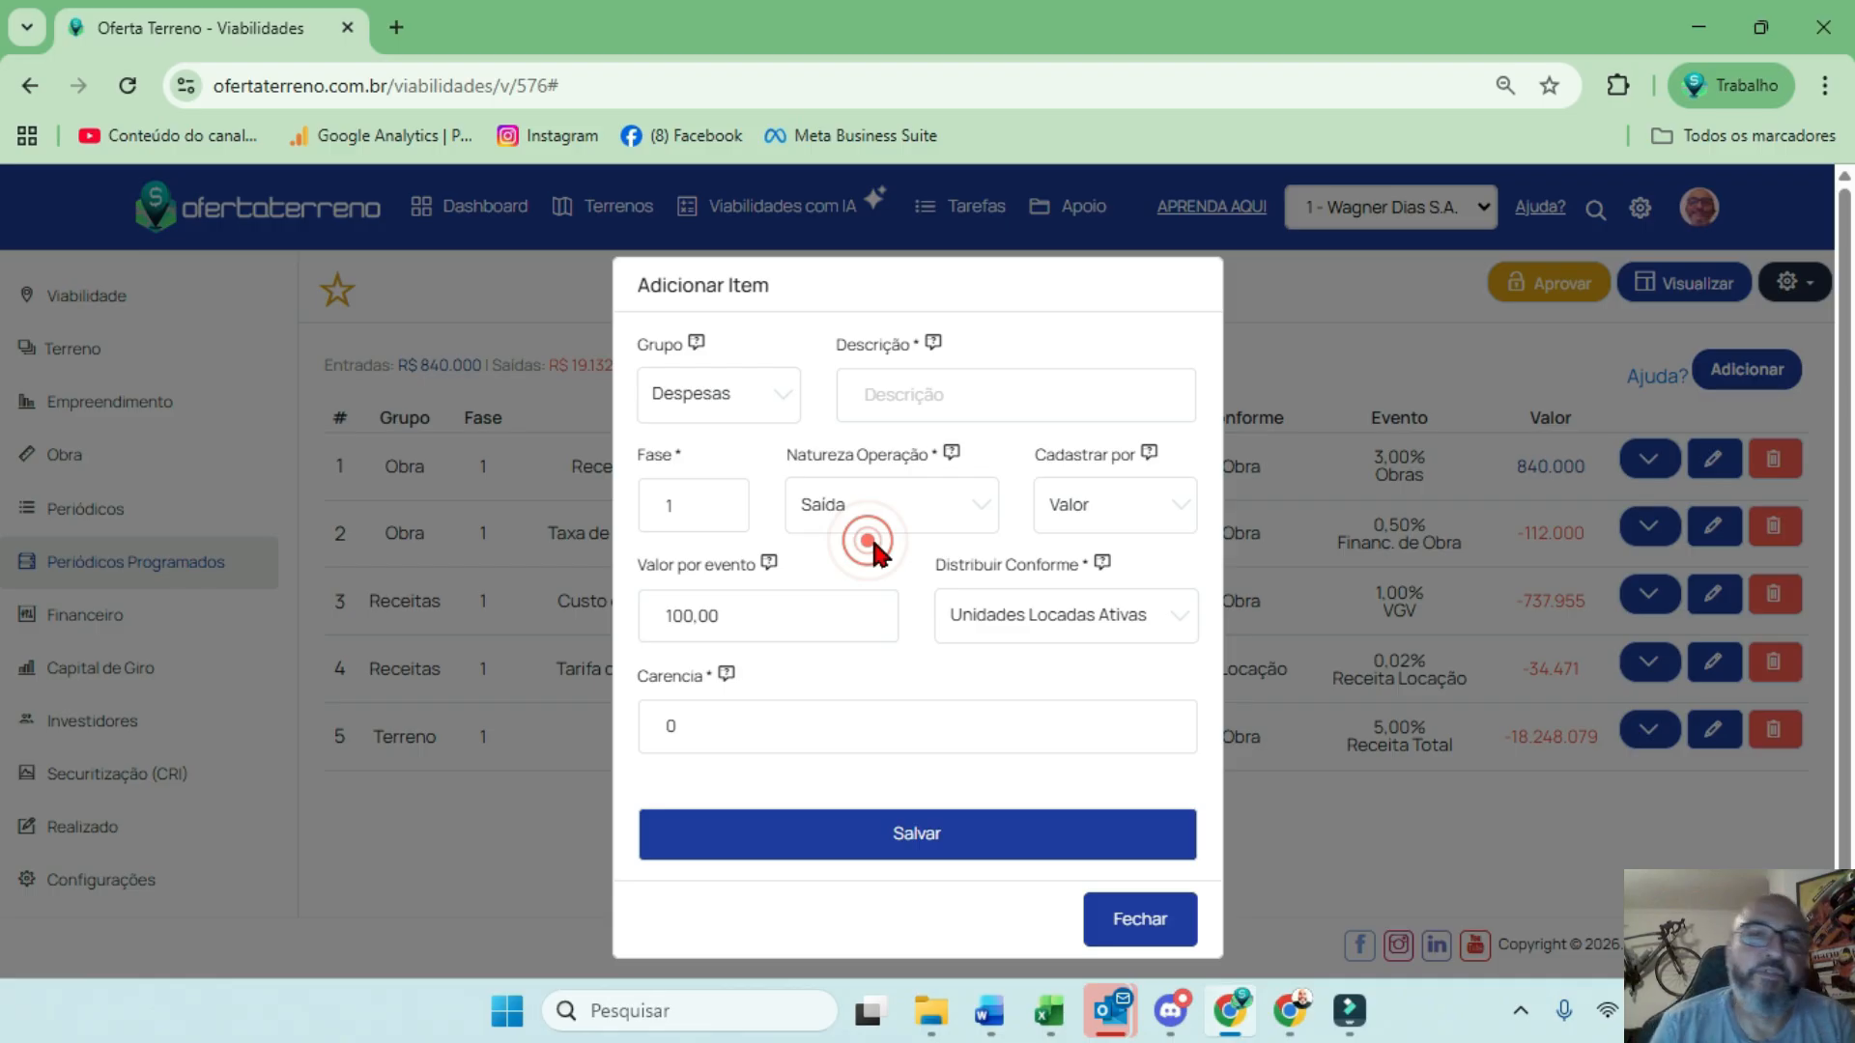
# Describe the new expense item as Assinatura de Contrato and save it
pyautogui.click(1021, 392)
pyautogui.write('Im')
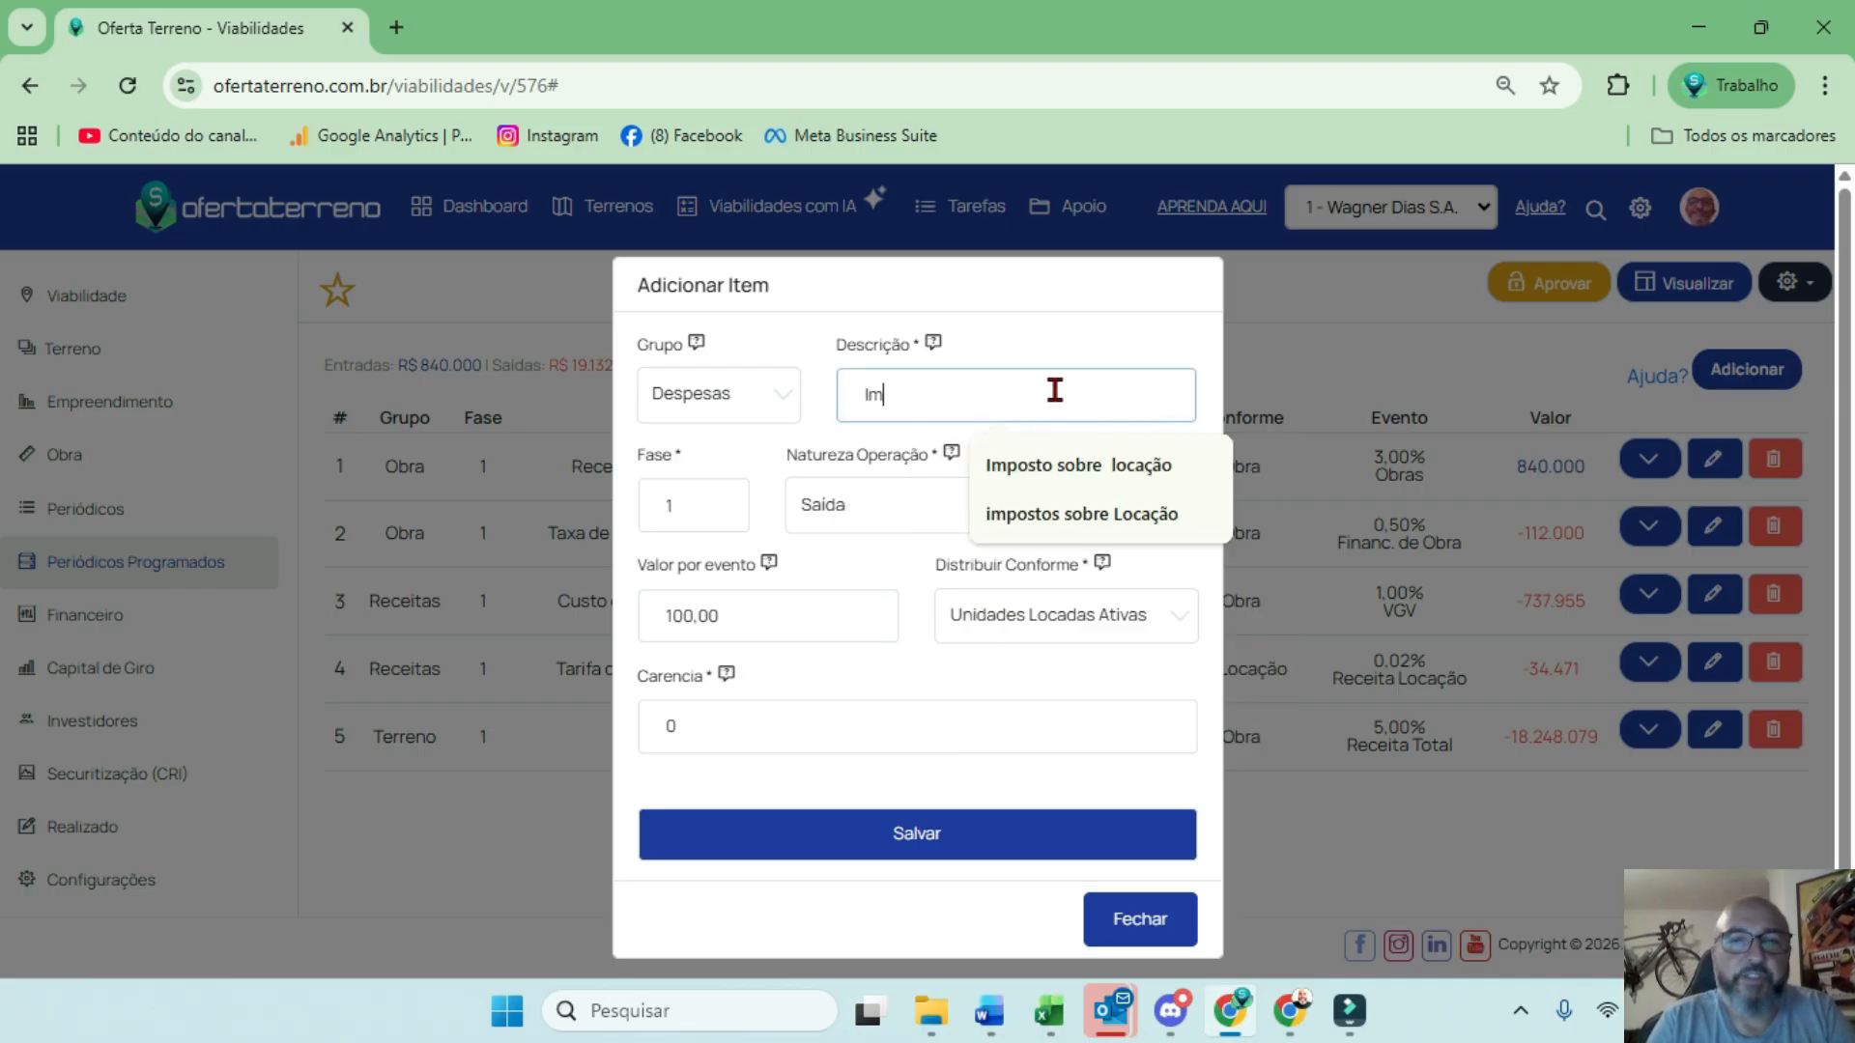
pyautogui.press('BackSpace')
pyautogui.press('BackSpace')
pyautogui.write('Assinatura de Contrato')
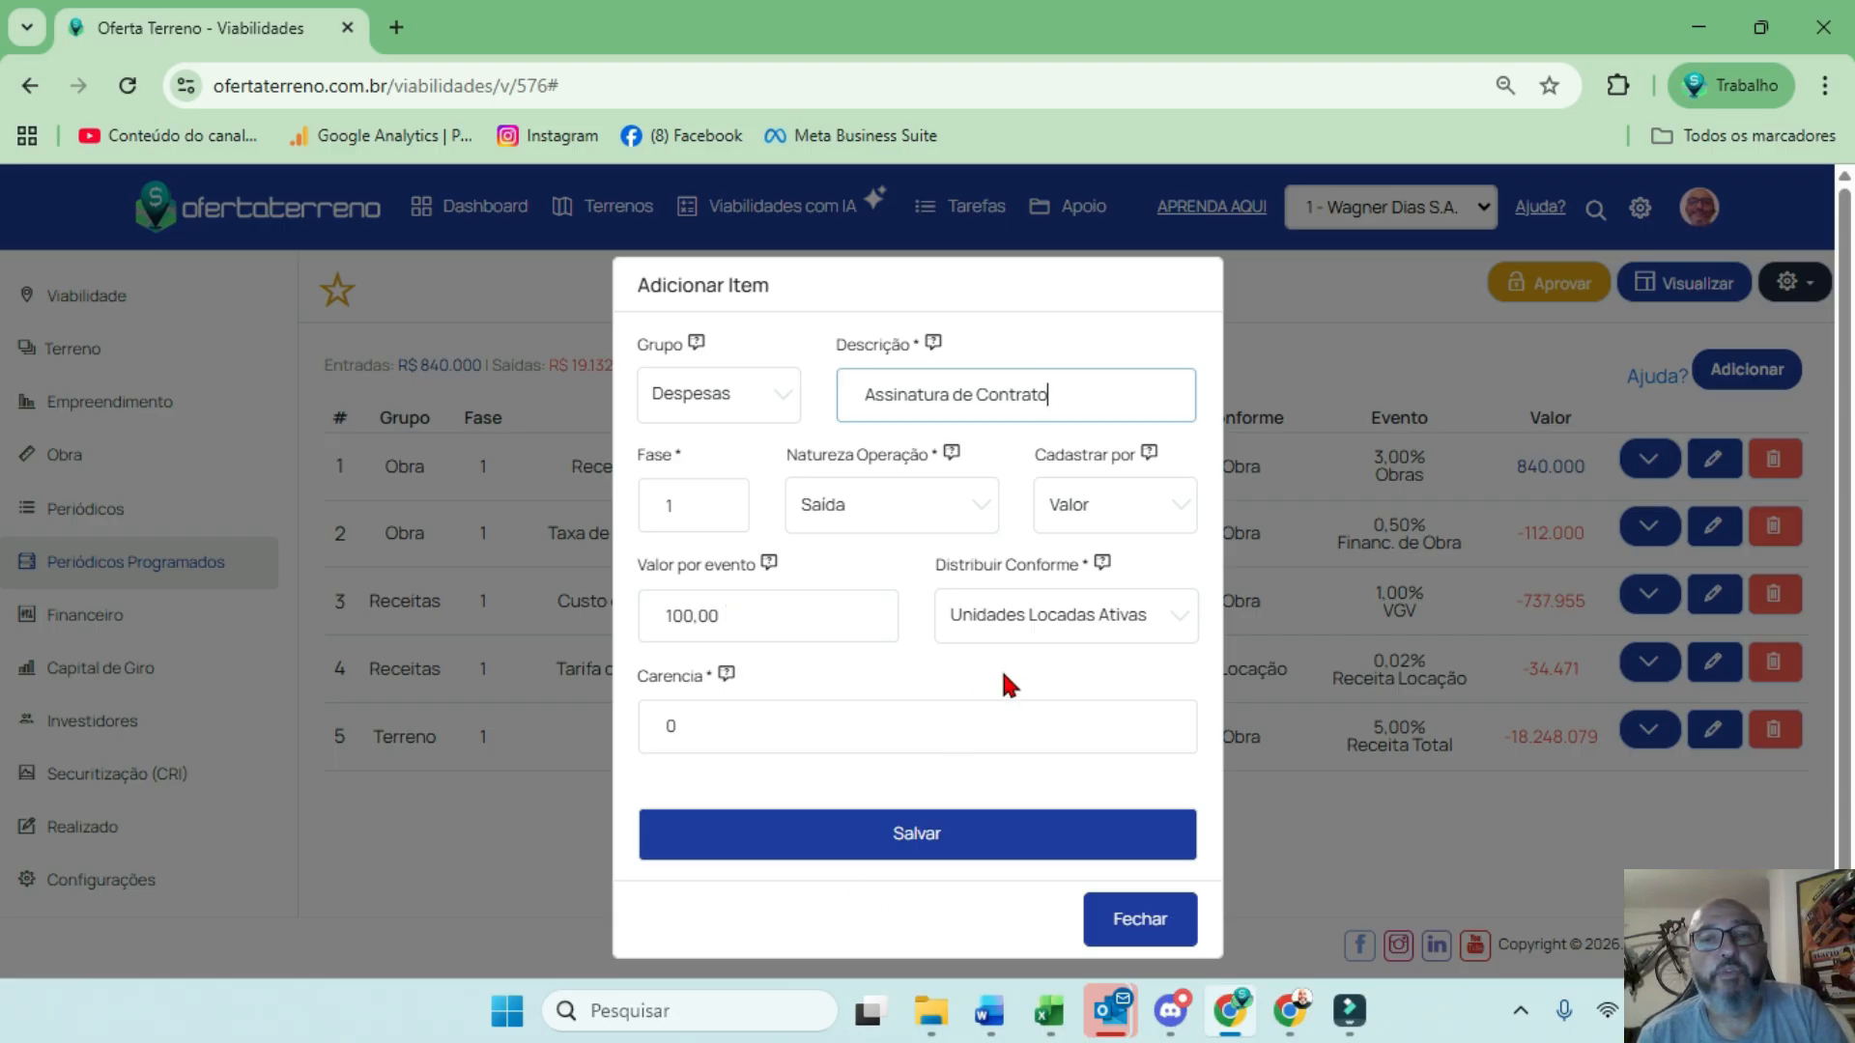
pyautogui.click(889, 839)
# Expand the Assinatura de Contrato item and review its monthly installments across the periods
pyautogui.click(1631, 794)
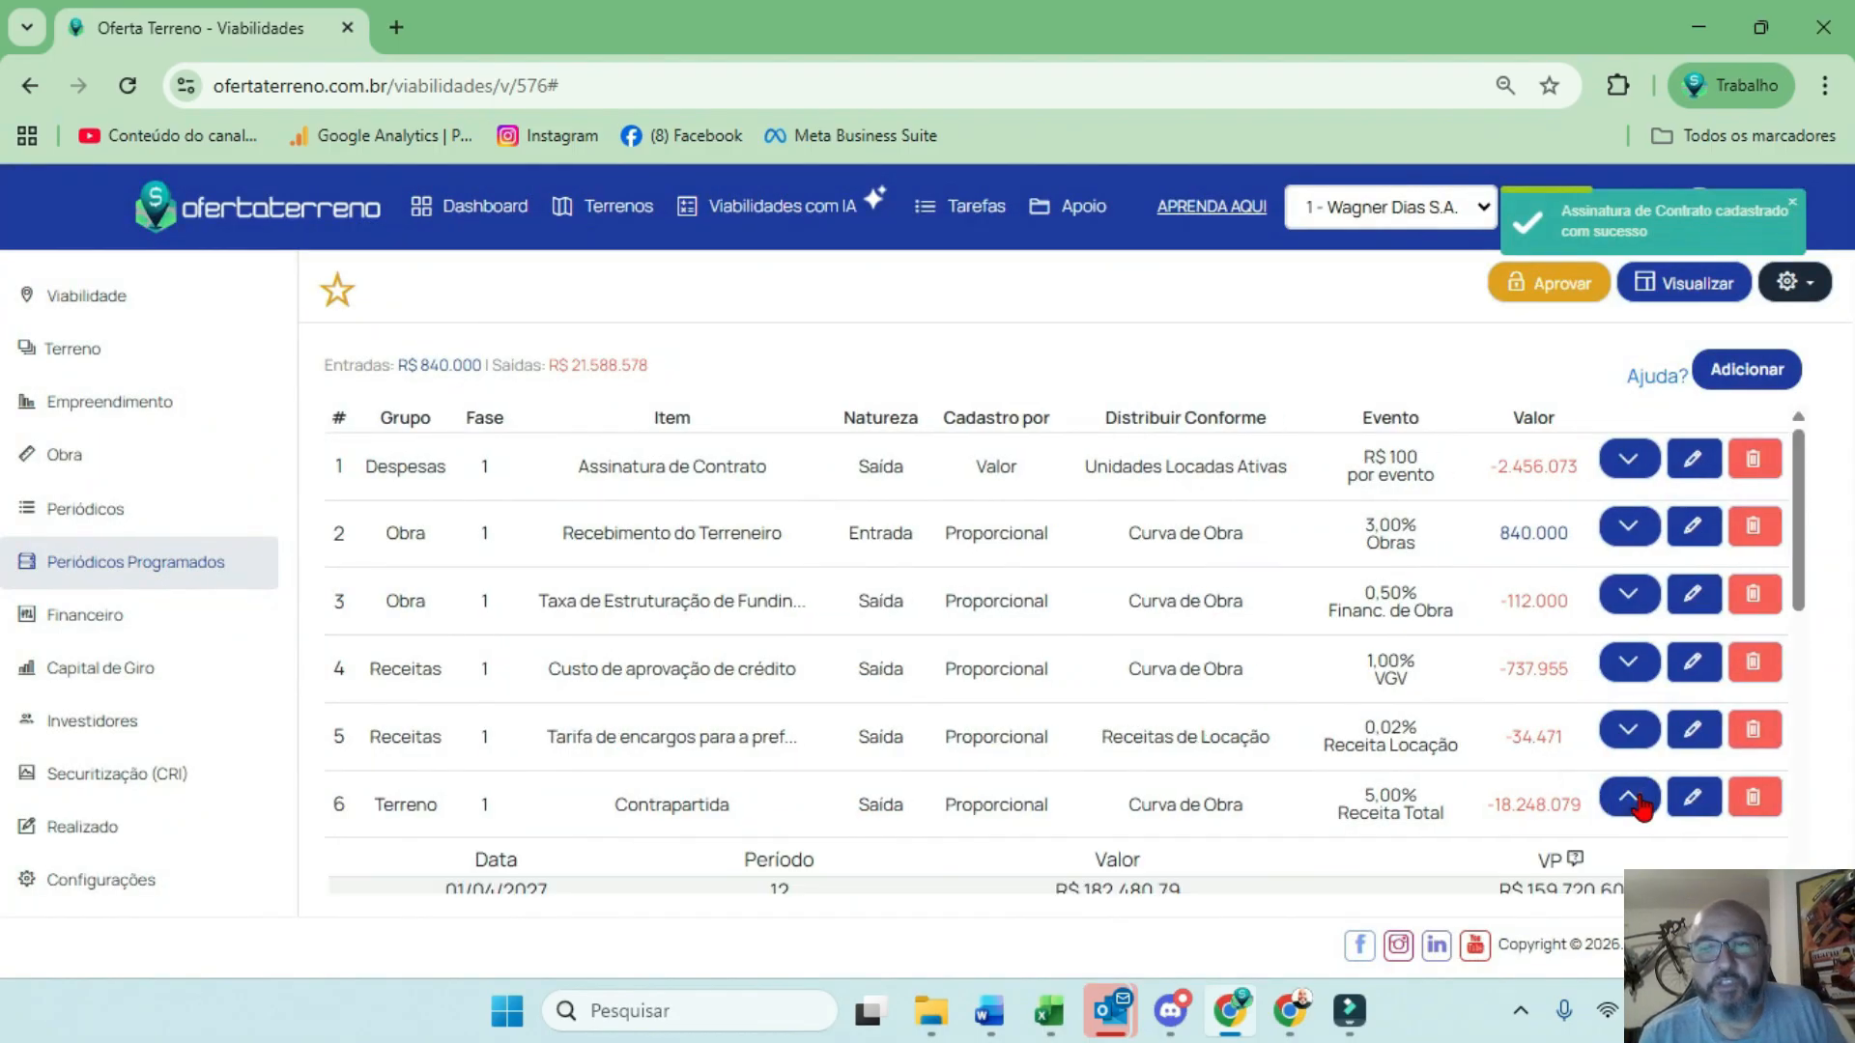
pyautogui.scroll(-5, 1341, 669)
pyautogui.scroll(5, 1080, 572)
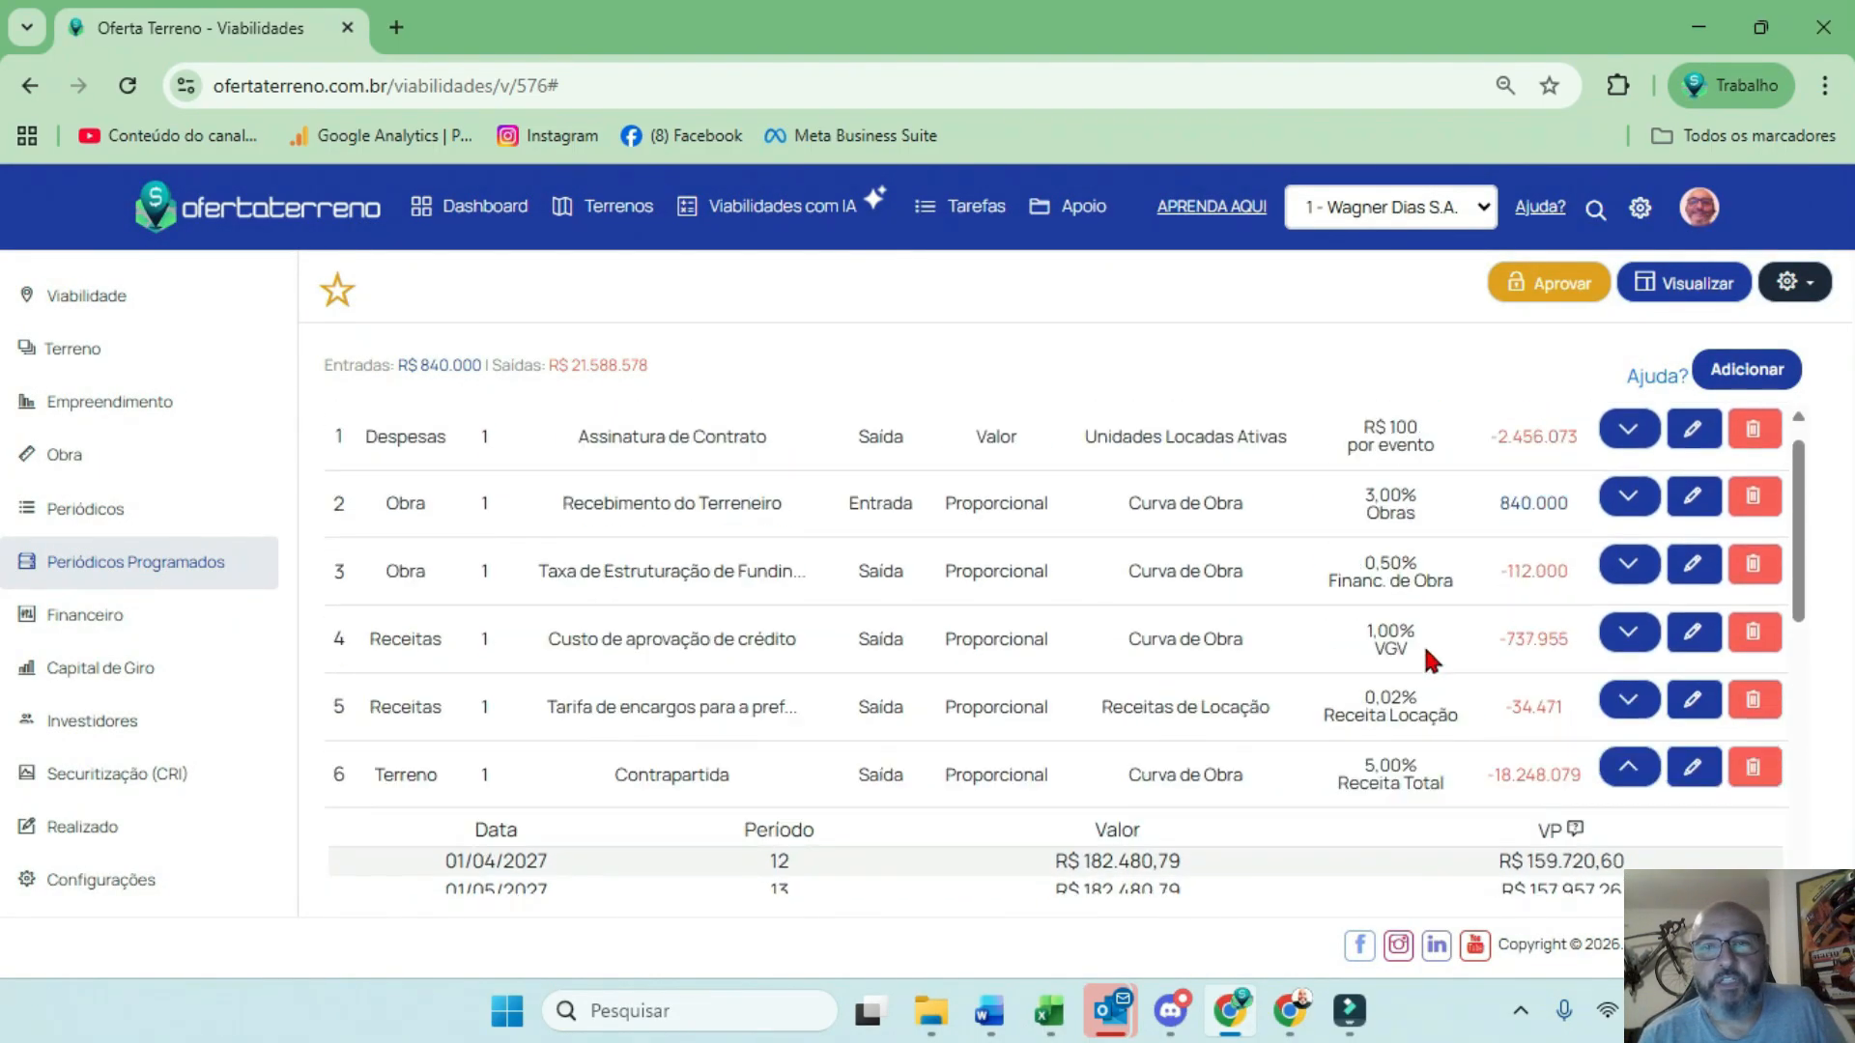
pyautogui.click(1629, 458)
pyautogui.scroll(-20, 1174, 618)
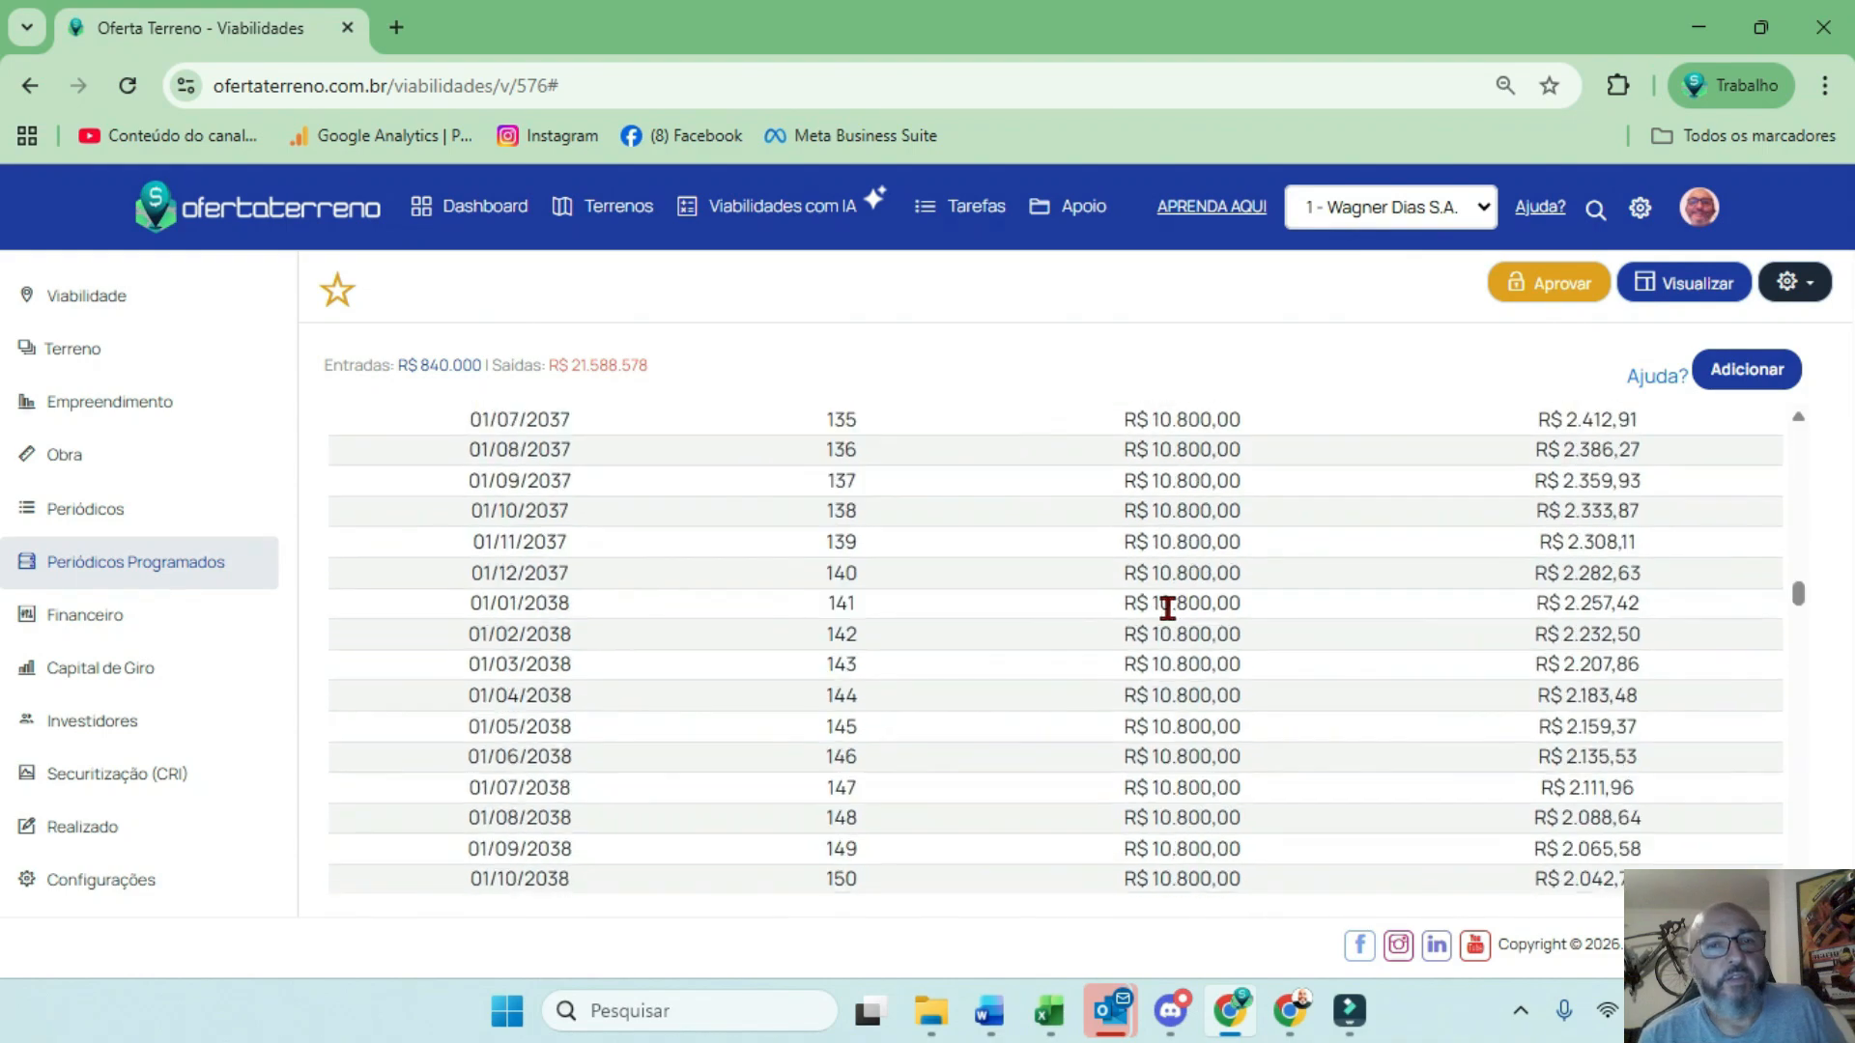
pyautogui.scroll(-20, 1167, 607)
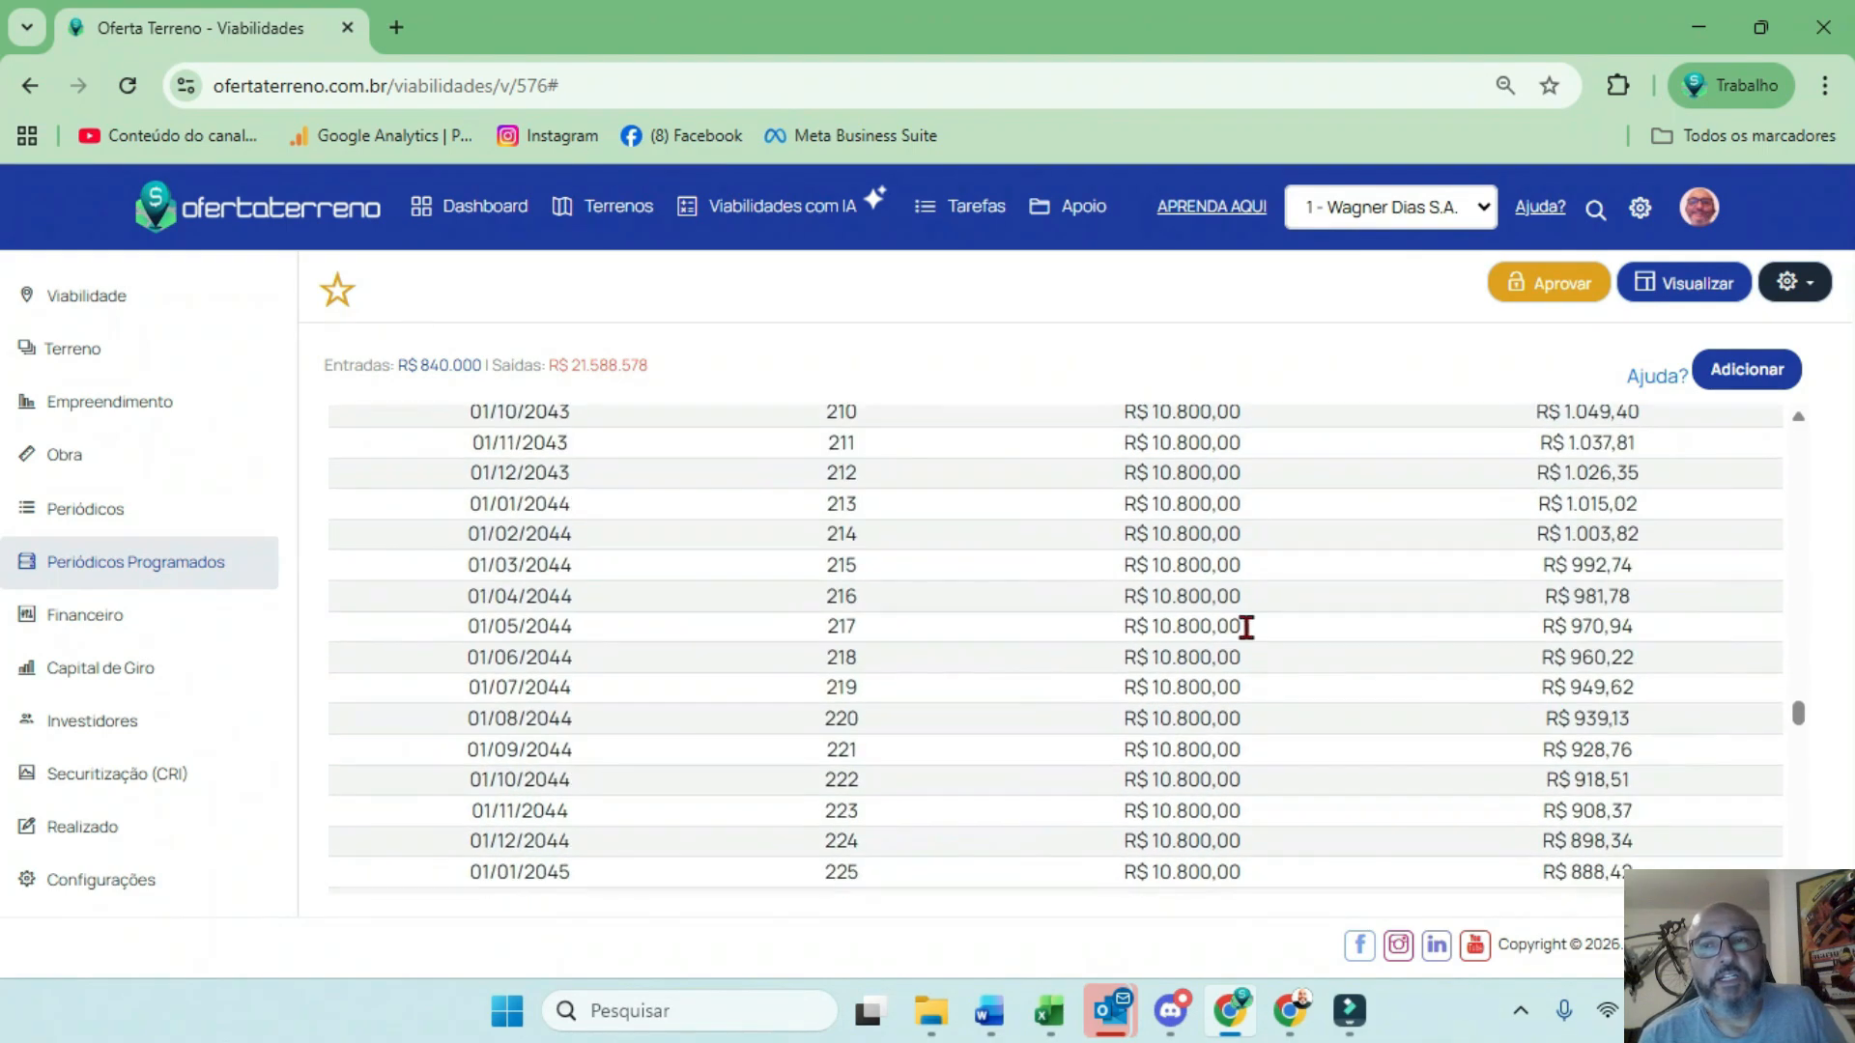
# Open the Empreendimento structures and check the rental types of Salas Comerciais and Quartos Airbnb
pyautogui.moveTo(1798, 705); pyautogui.dragTo(1836, 378)
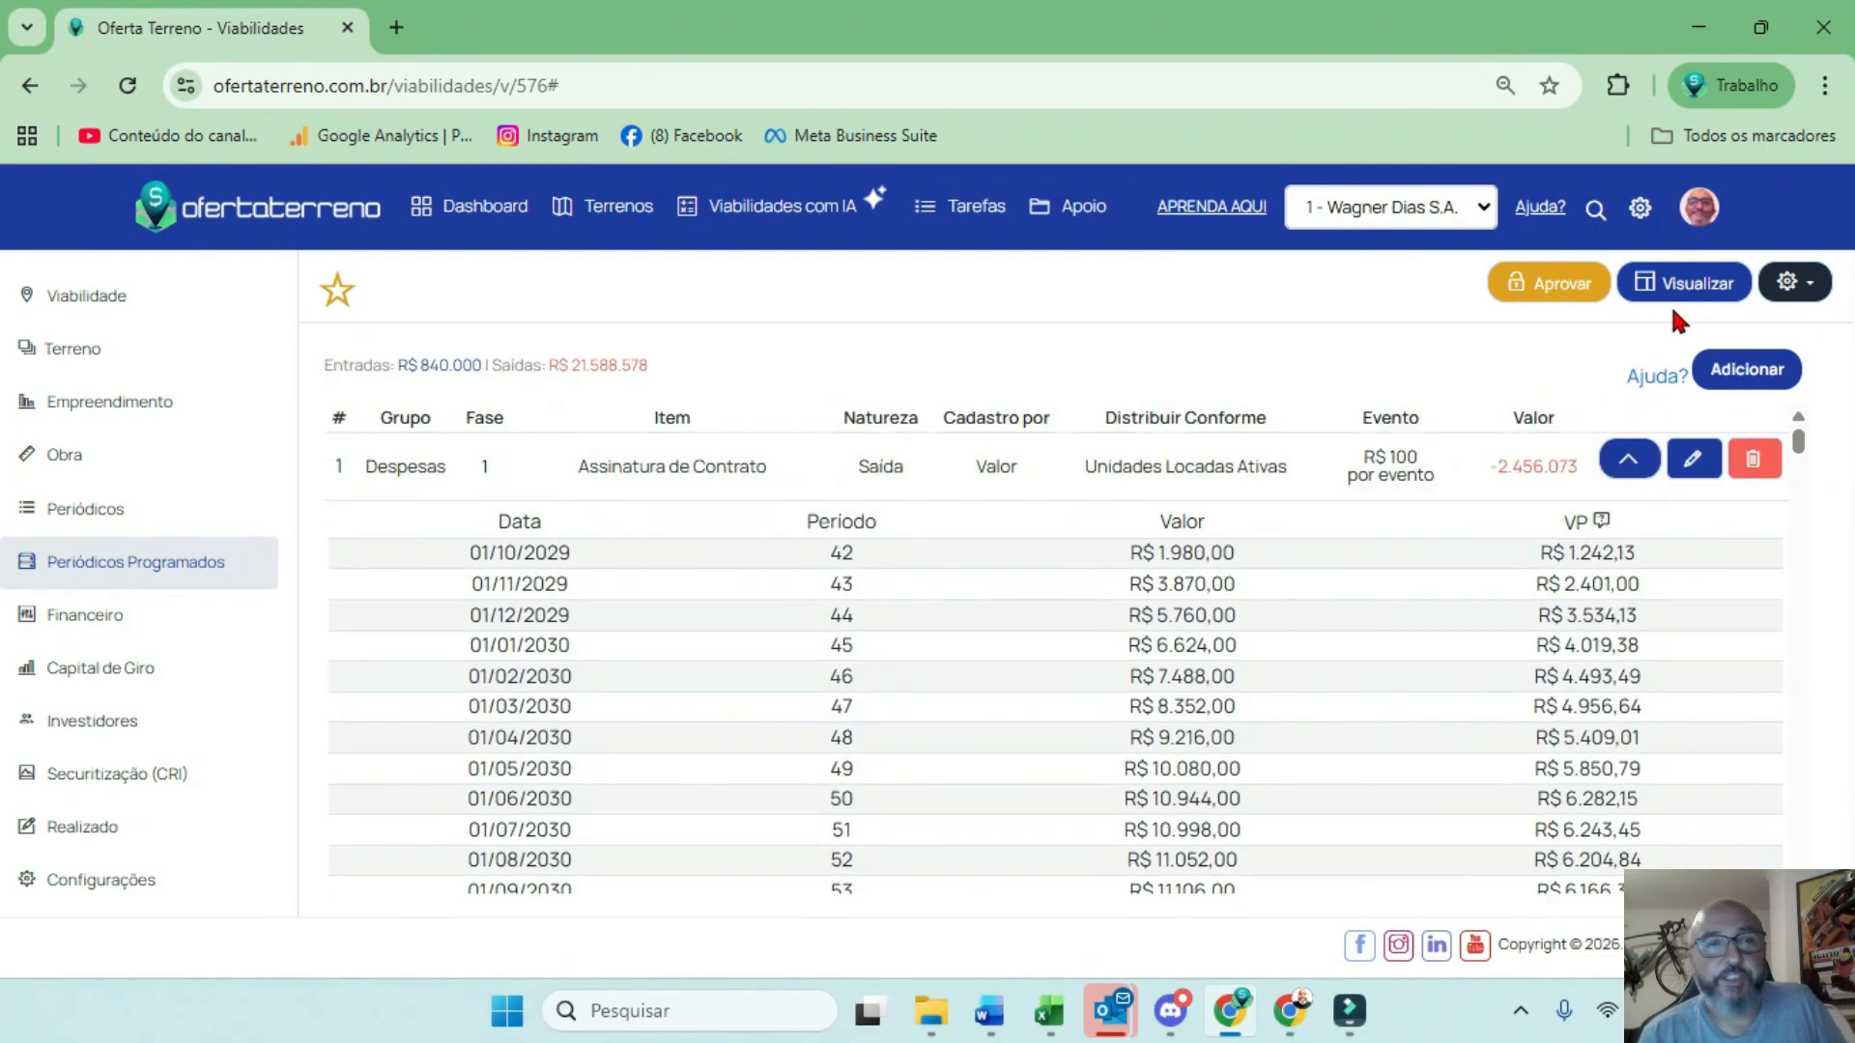
pyautogui.click(123, 407)
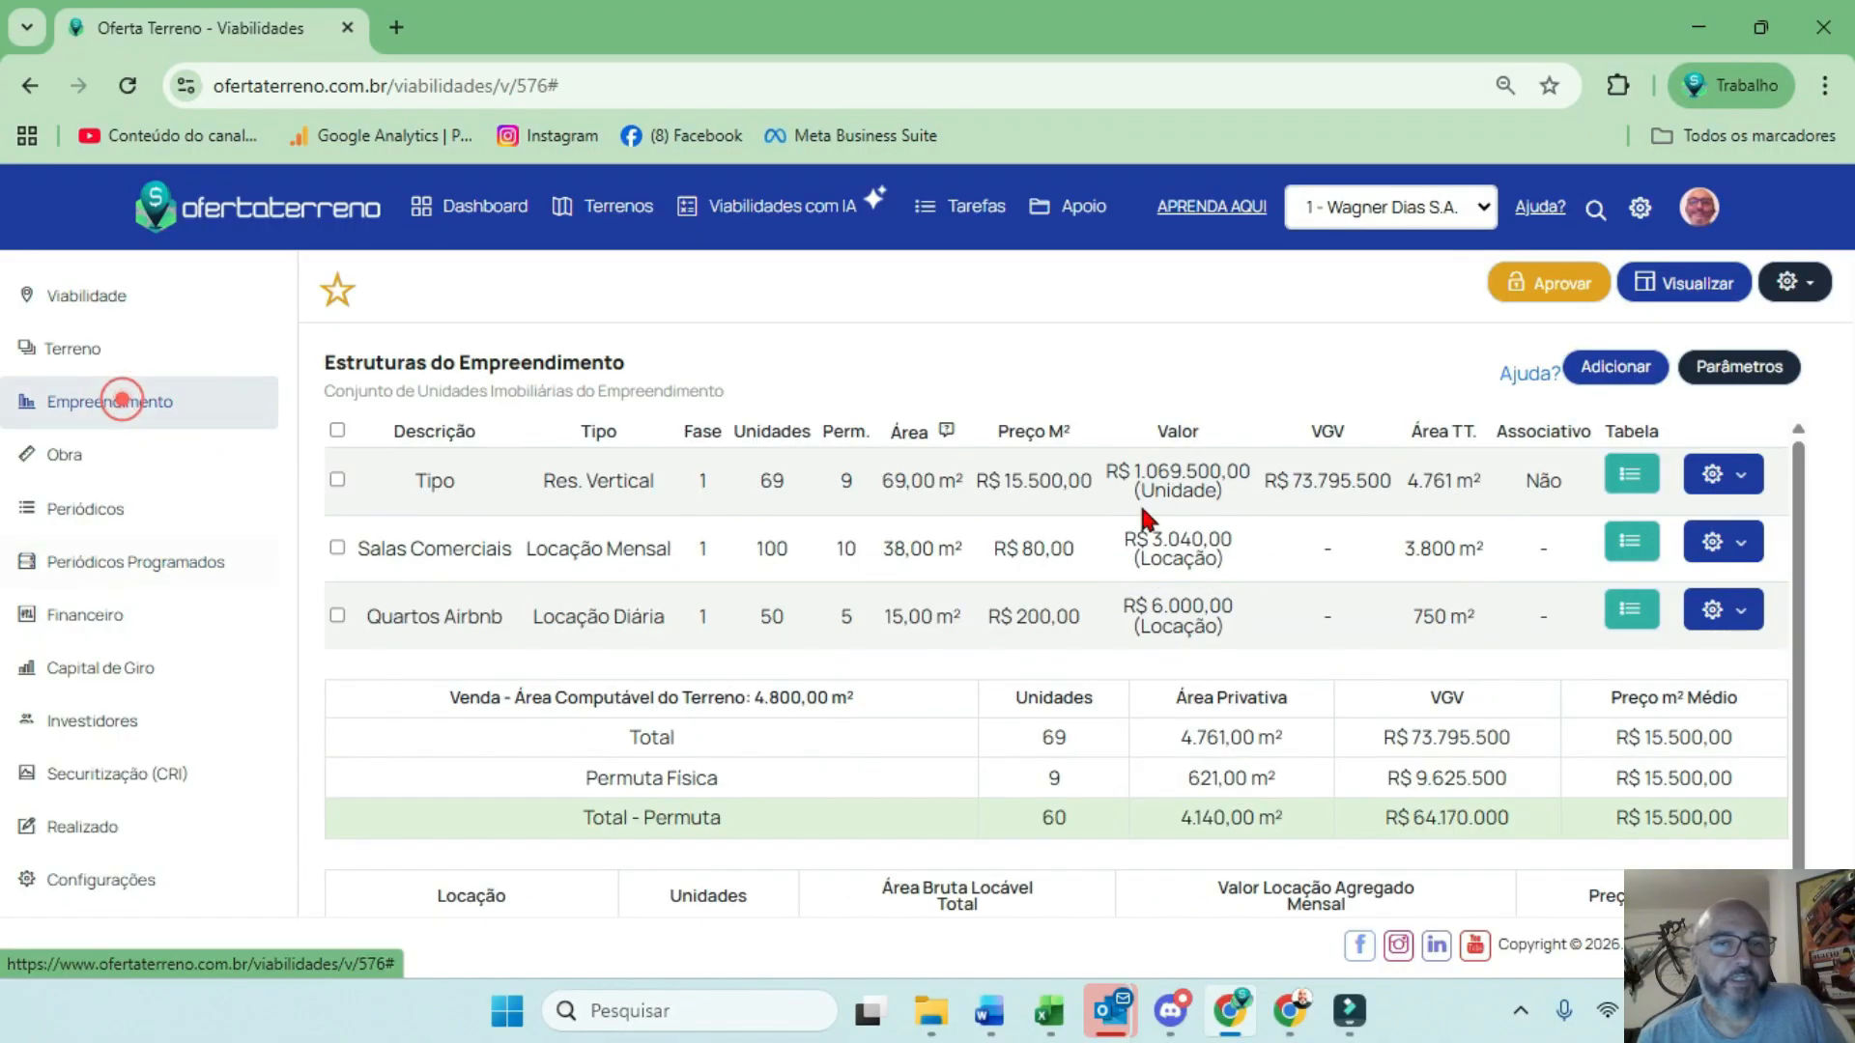
pyautogui.moveTo(527, 548); pyautogui.dragTo(659, 549)
pyautogui.moveTo(531, 619); pyautogui.dragTo(651, 624)
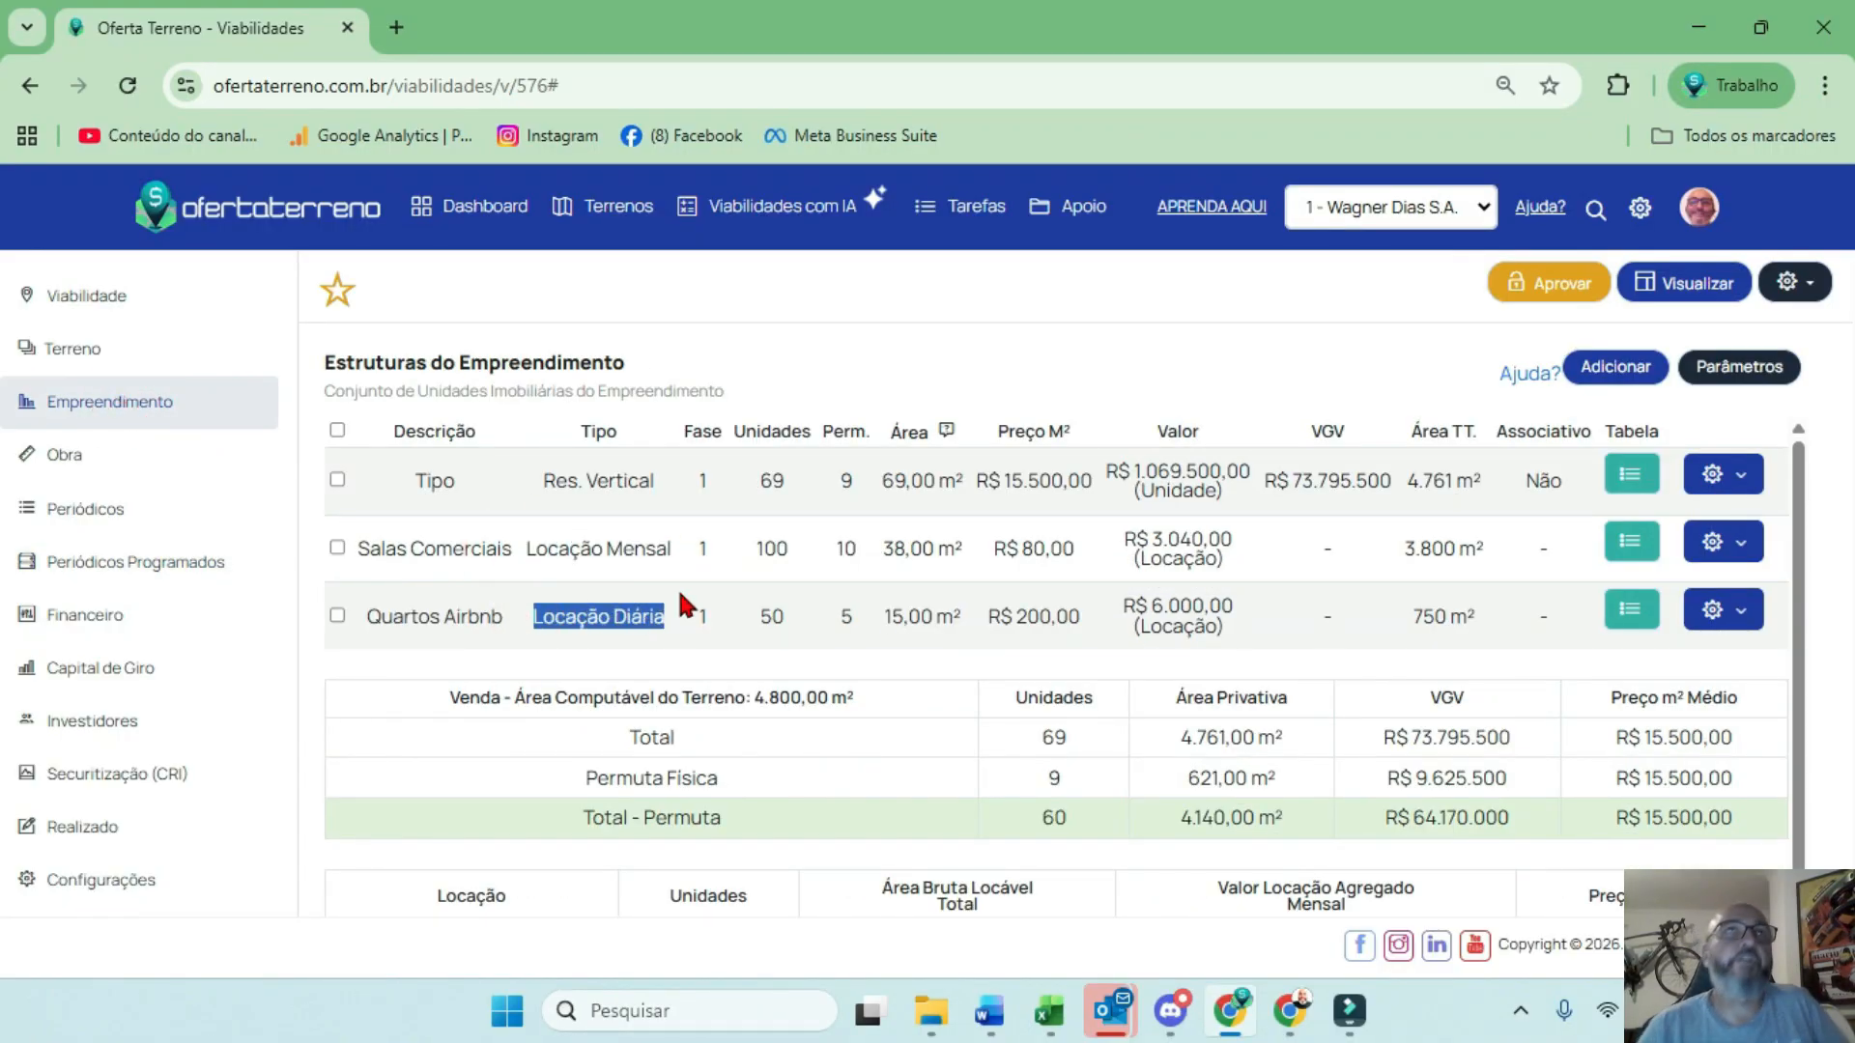
# Review the Velocidade de Locação and Fluxo da Estrutura of Salas Comerciais, and return to the structures list
pyautogui.click(1633, 543)
pyautogui.scroll(-12, 1071, 577)
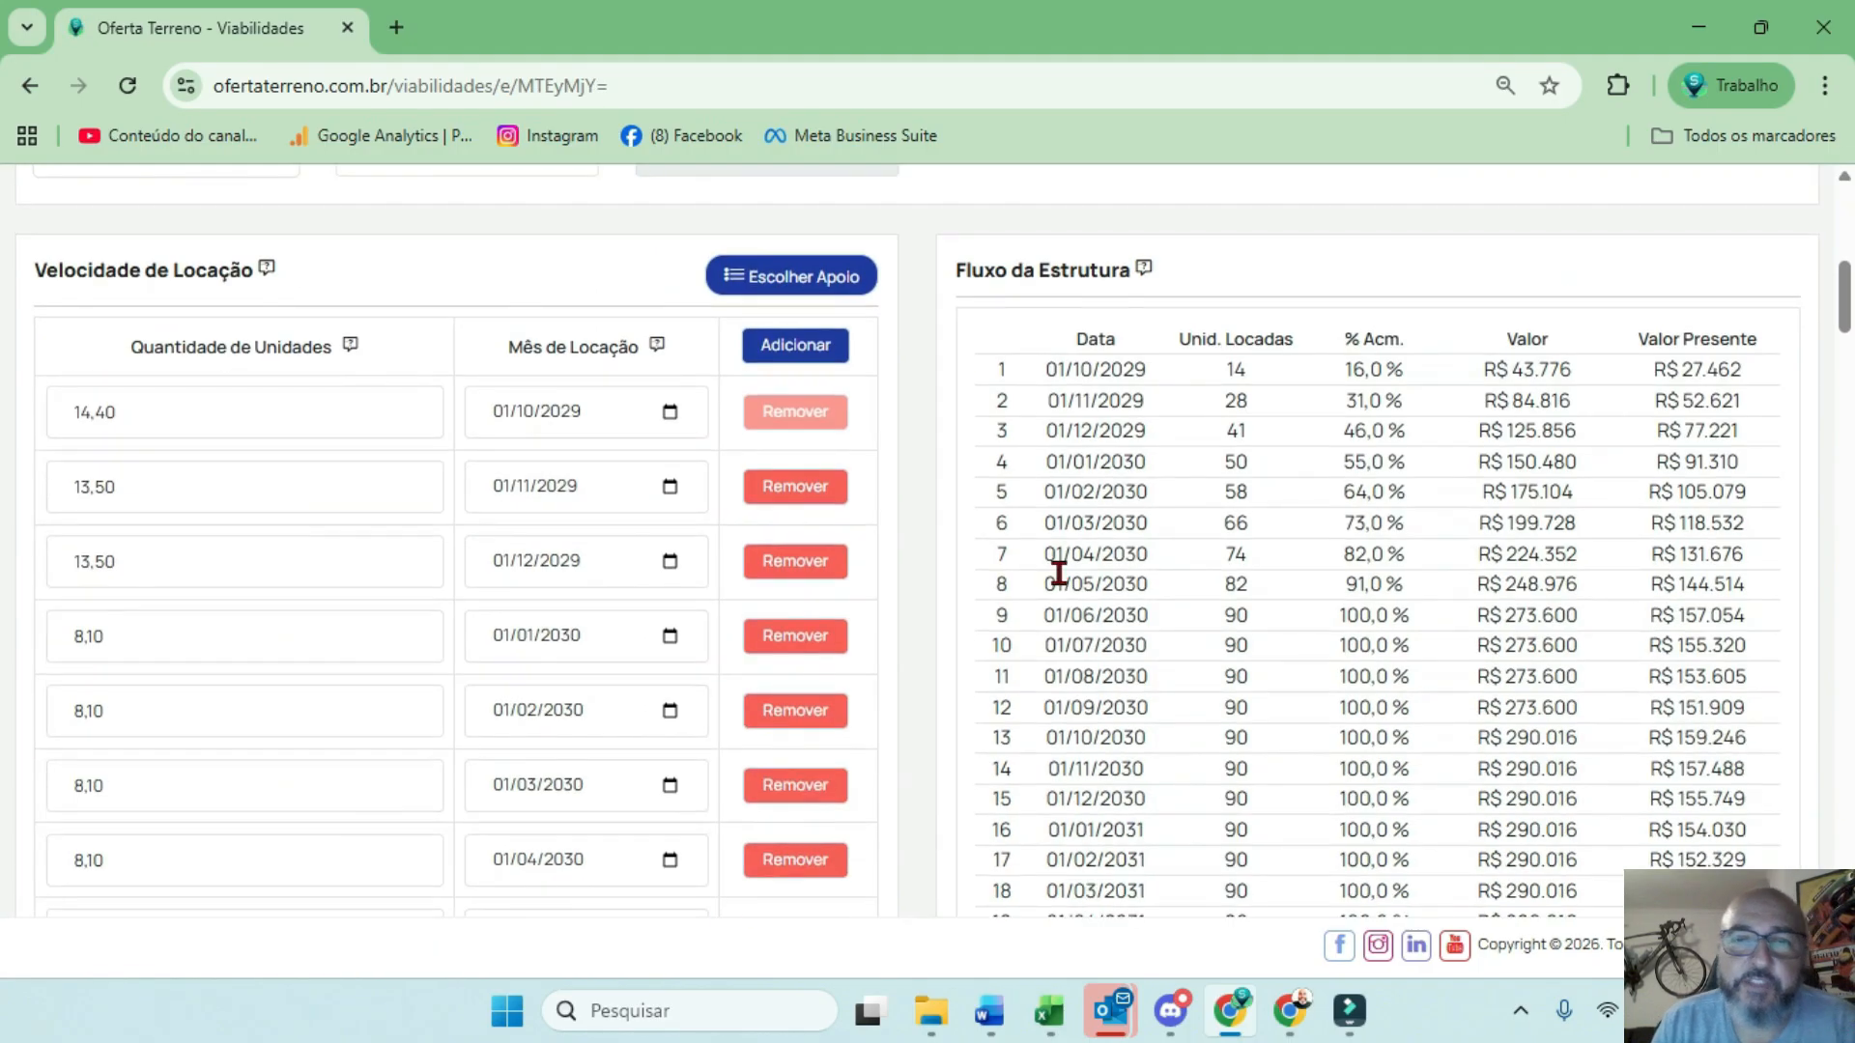
pyautogui.scroll(4, 168, 365)
pyautogui.scroll(2, 97, 319)
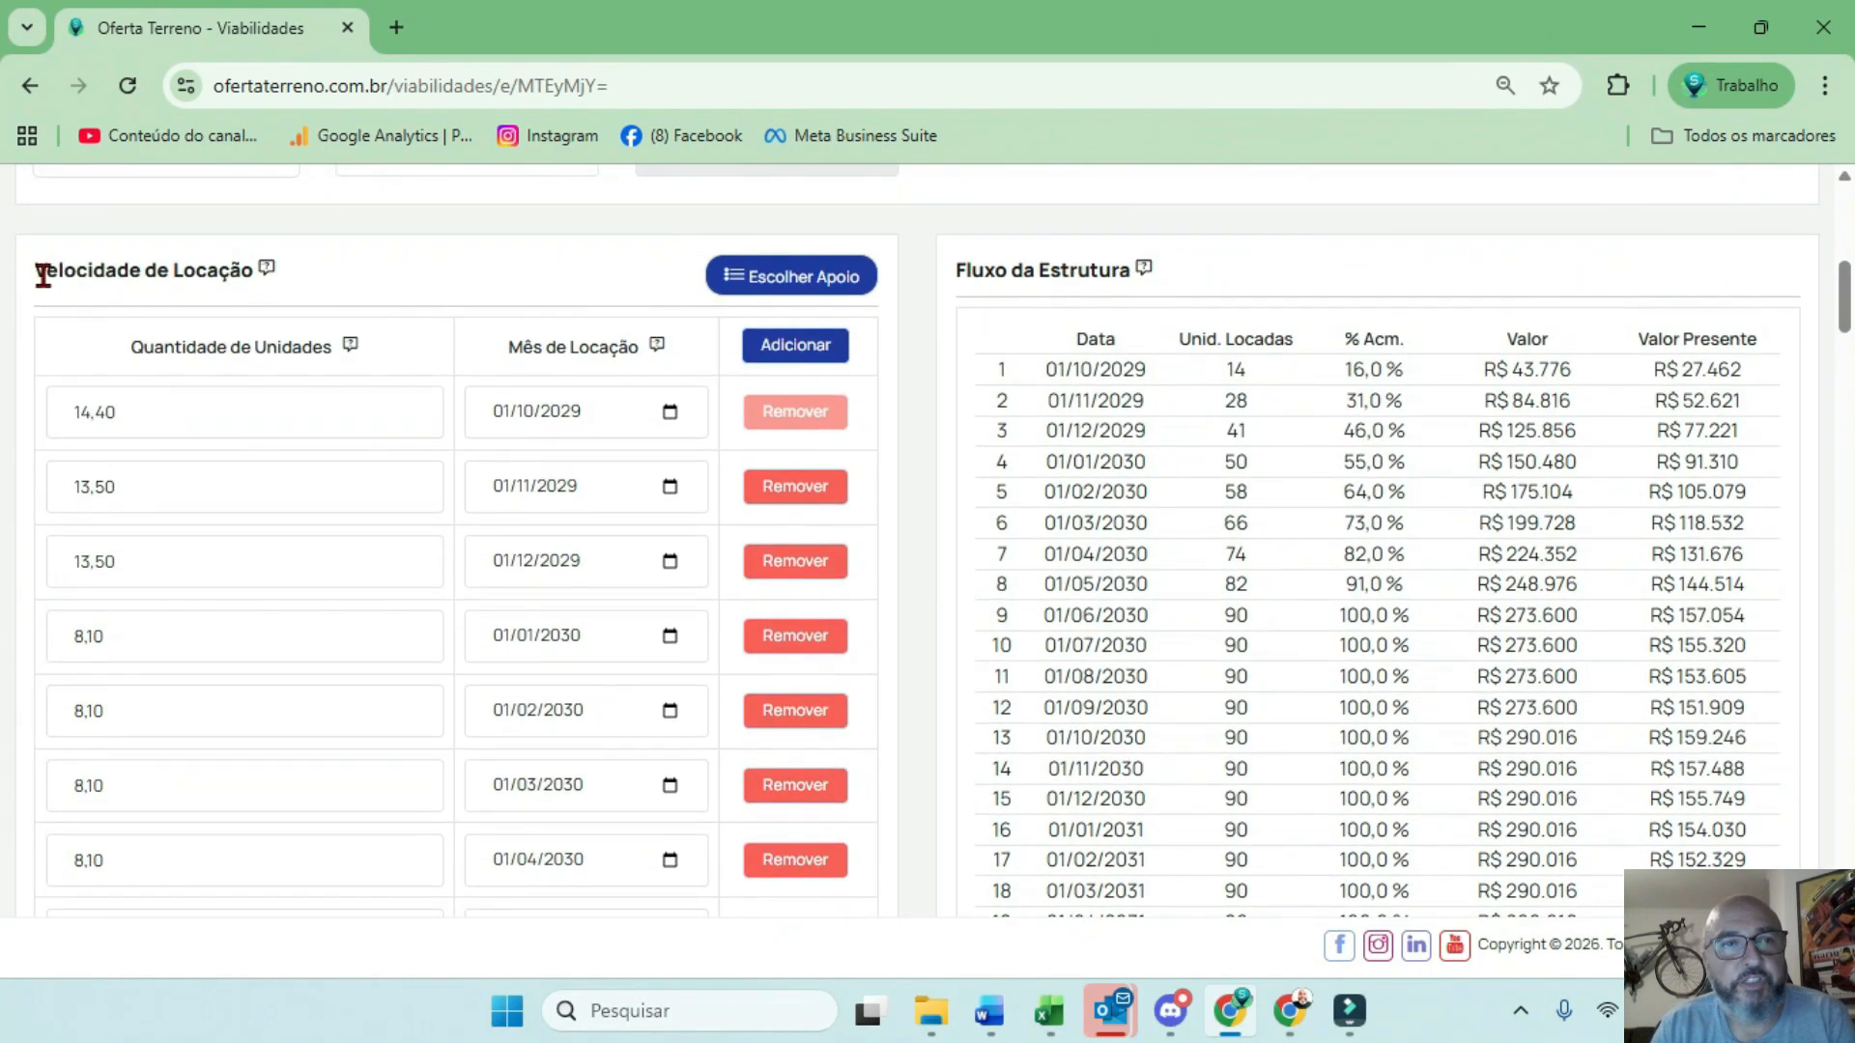
pyautogui.tripleClick(35, 278)
pyautogui.scroll(9, 628, 481)
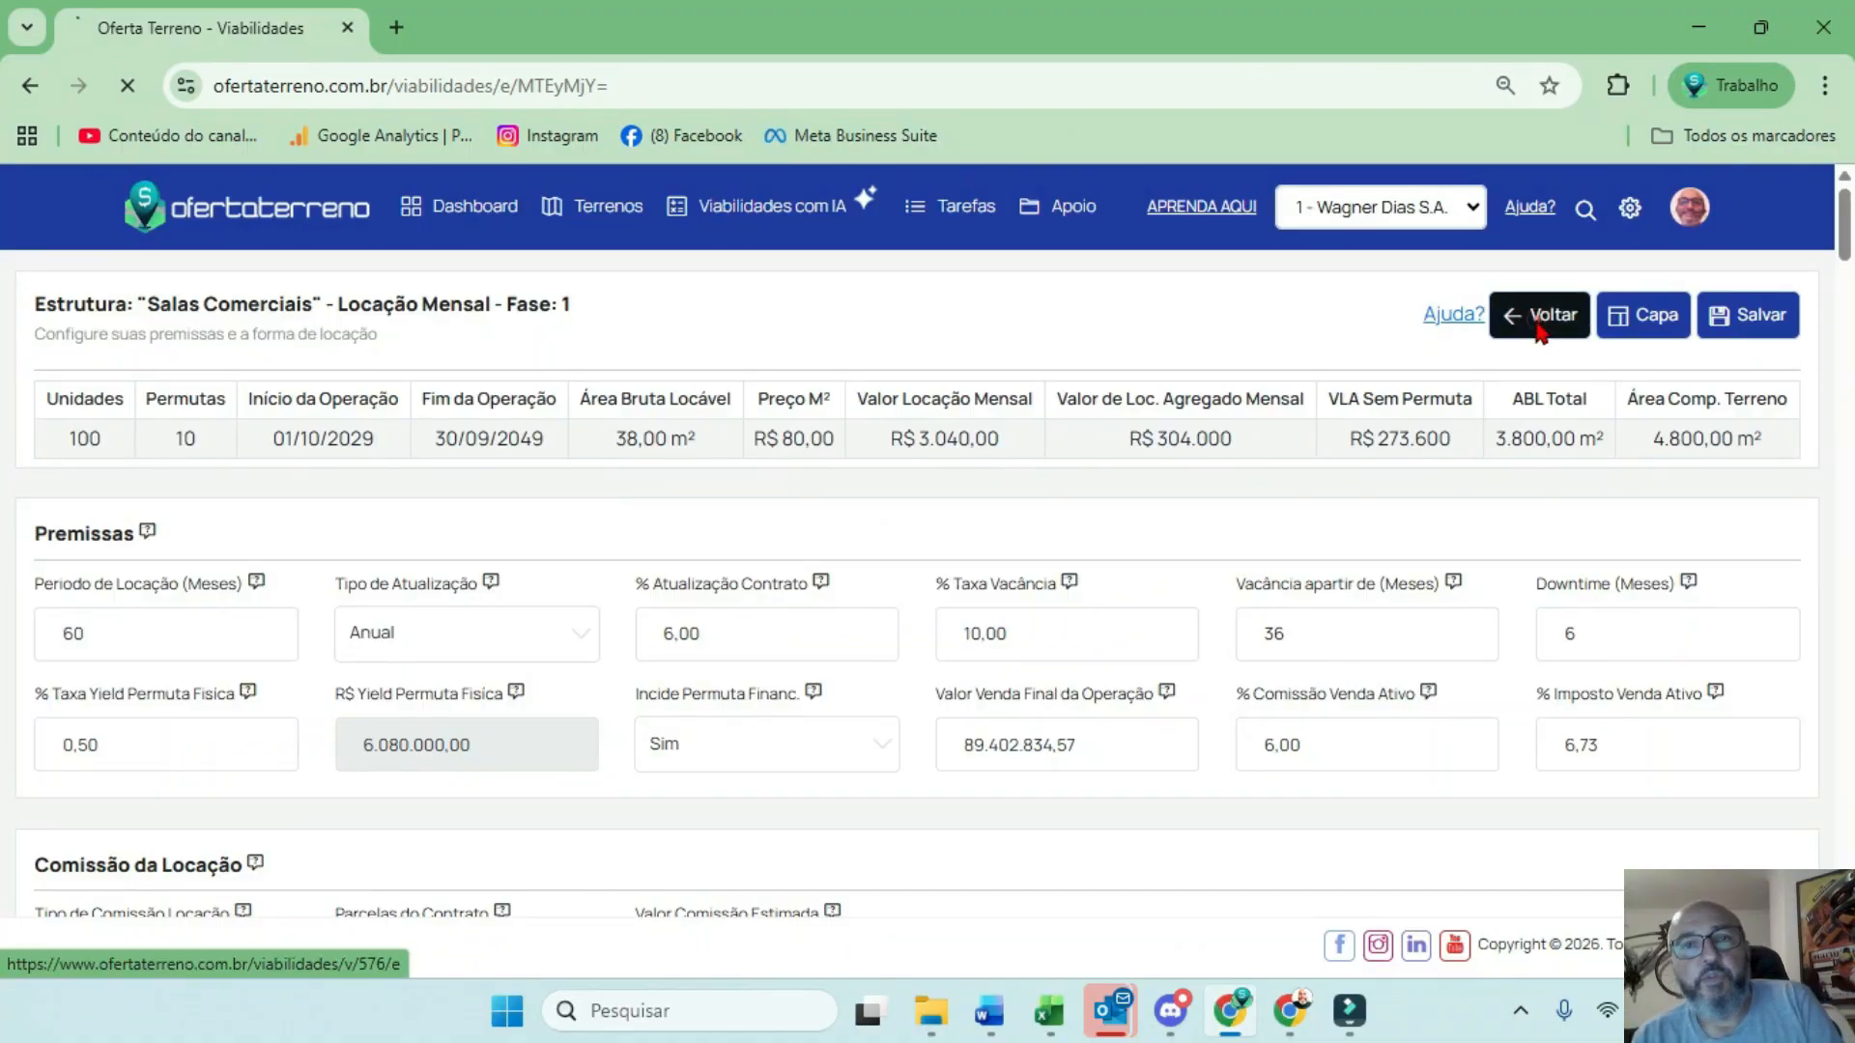
pyautogui.click(1546, 315)
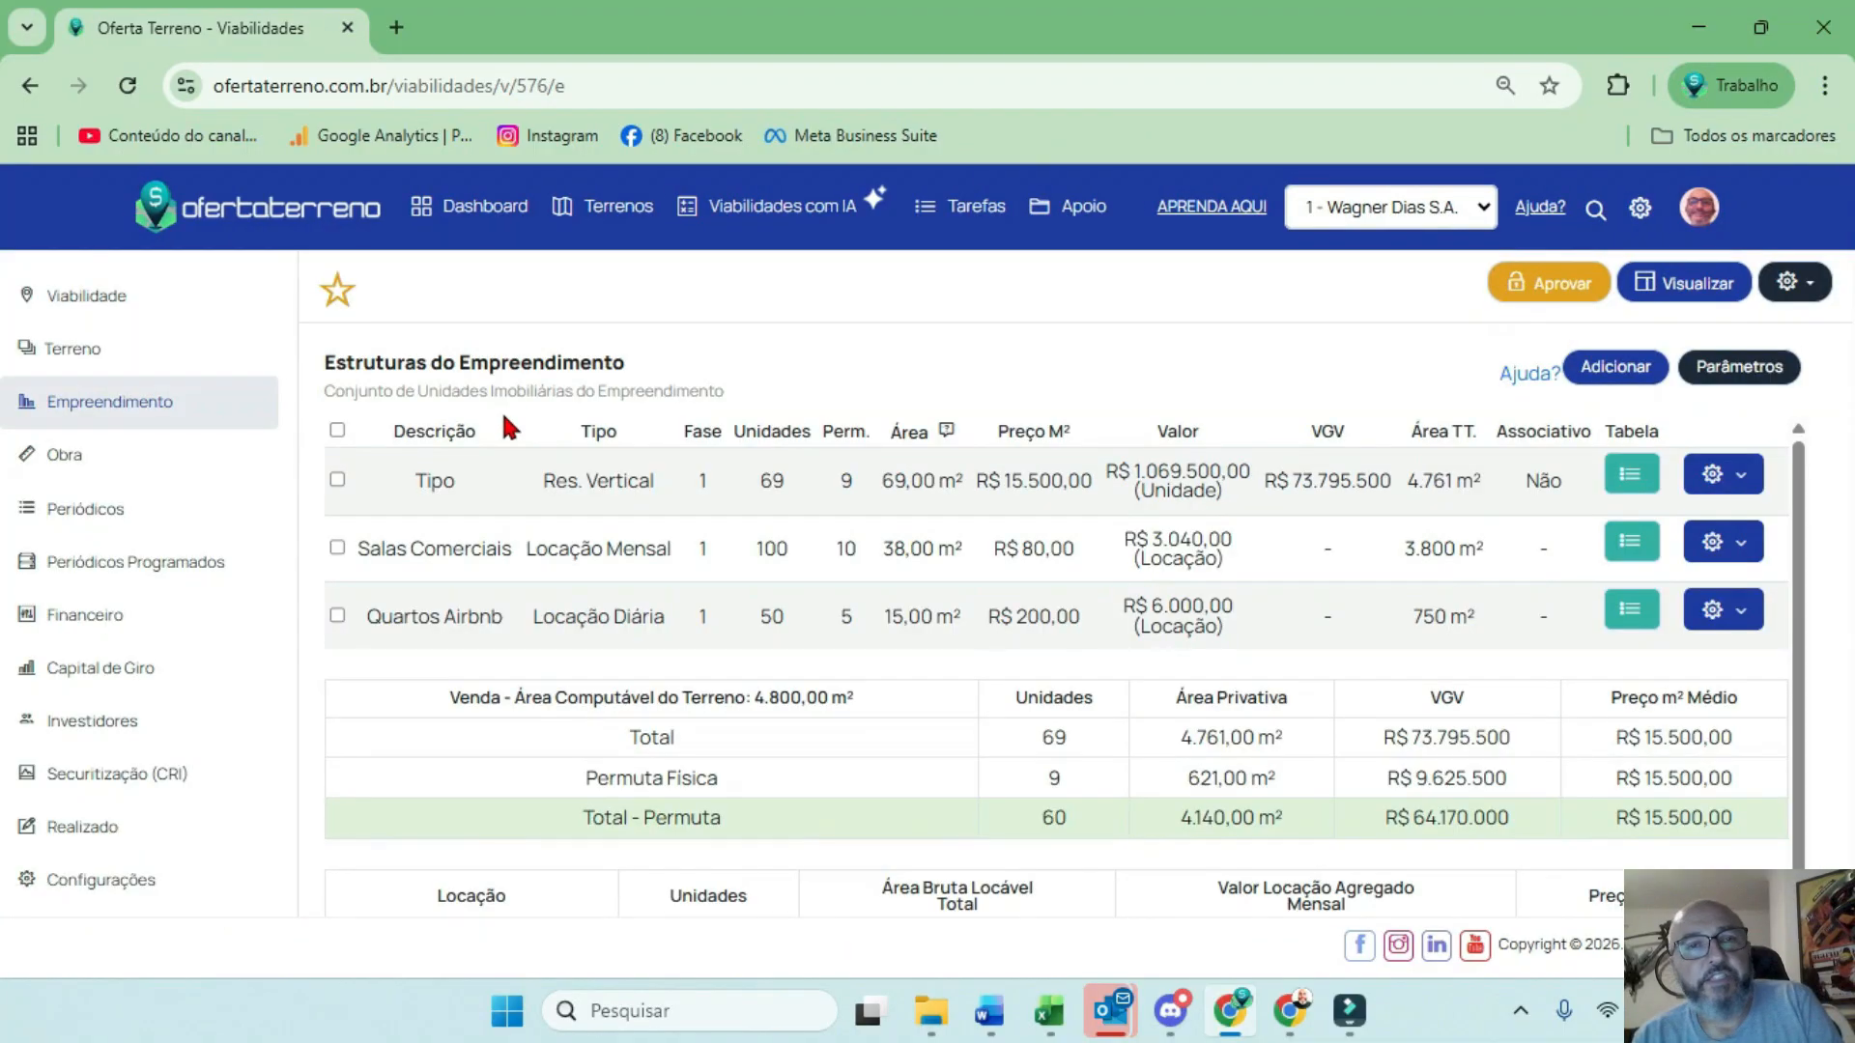
# Open the Quartos Airbnb structure and look through its rental premises and flow
pyautogui.click(1632, 609)
pyautogui.scroll(-12, 167, 483)
pyautogui.scroll(8, 193, 510)
pyautogui.scroll(4, 229, 513)
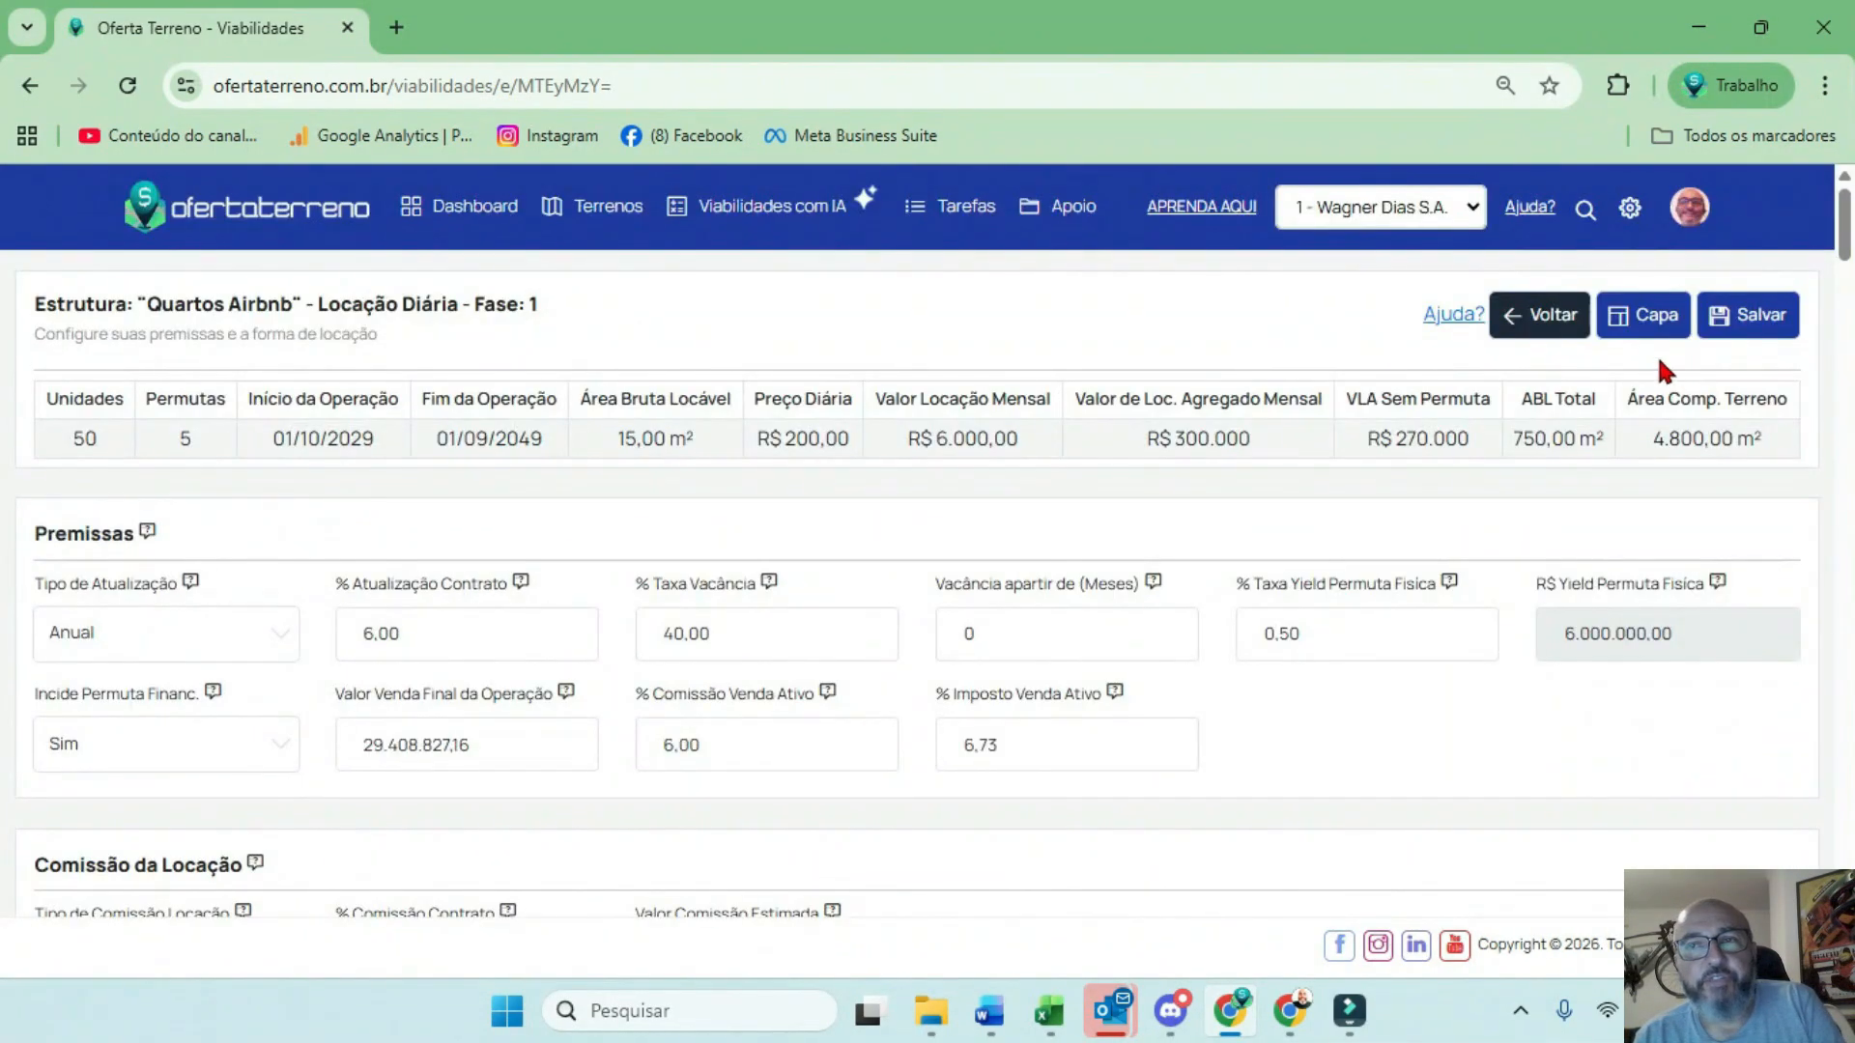
# Open the study's Capa report and locate Assinatura de Contrato under Despesas in the Resultado Analítico
pyautogui.click(1649, 310)
pyautogui.scroll(-4, 497, 579)
pyautogui.scroll(-2, 1322, 556)
pyautogui.scroll(-10, 1319, 547)
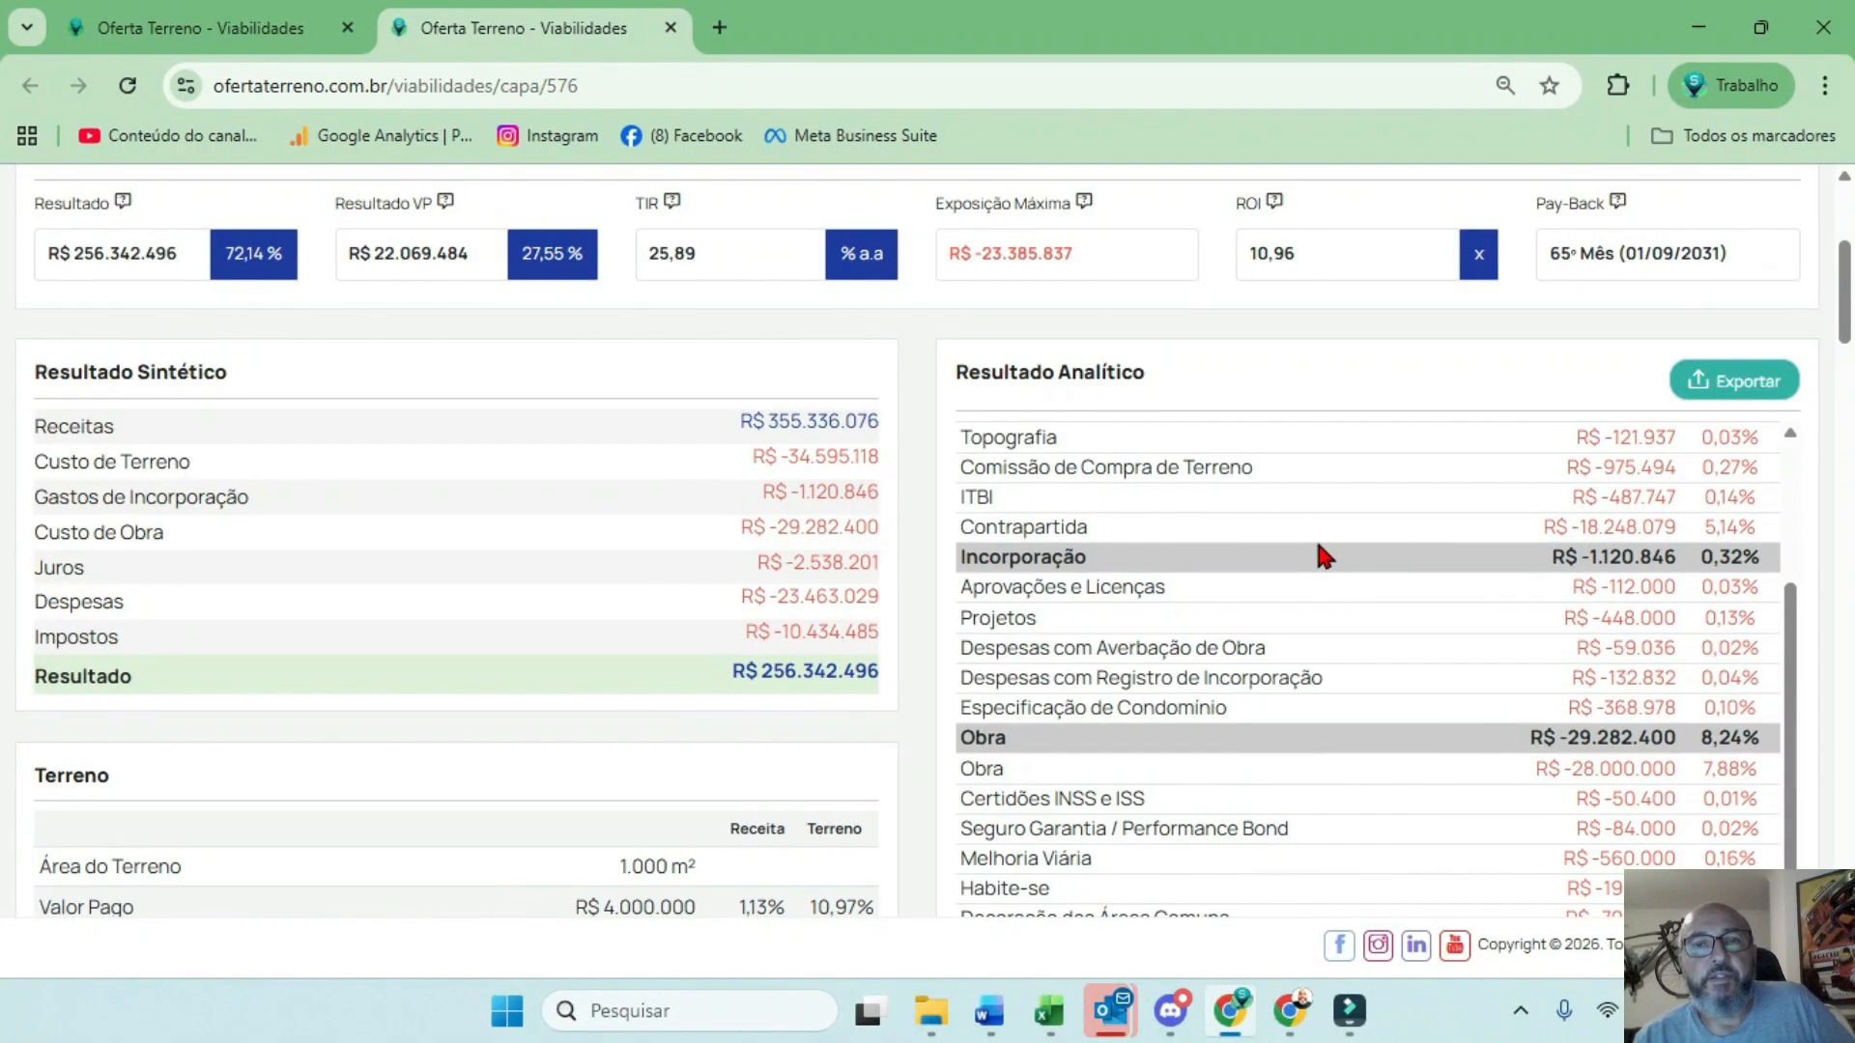
pyautogui.scroll(-1, 1314, 535)
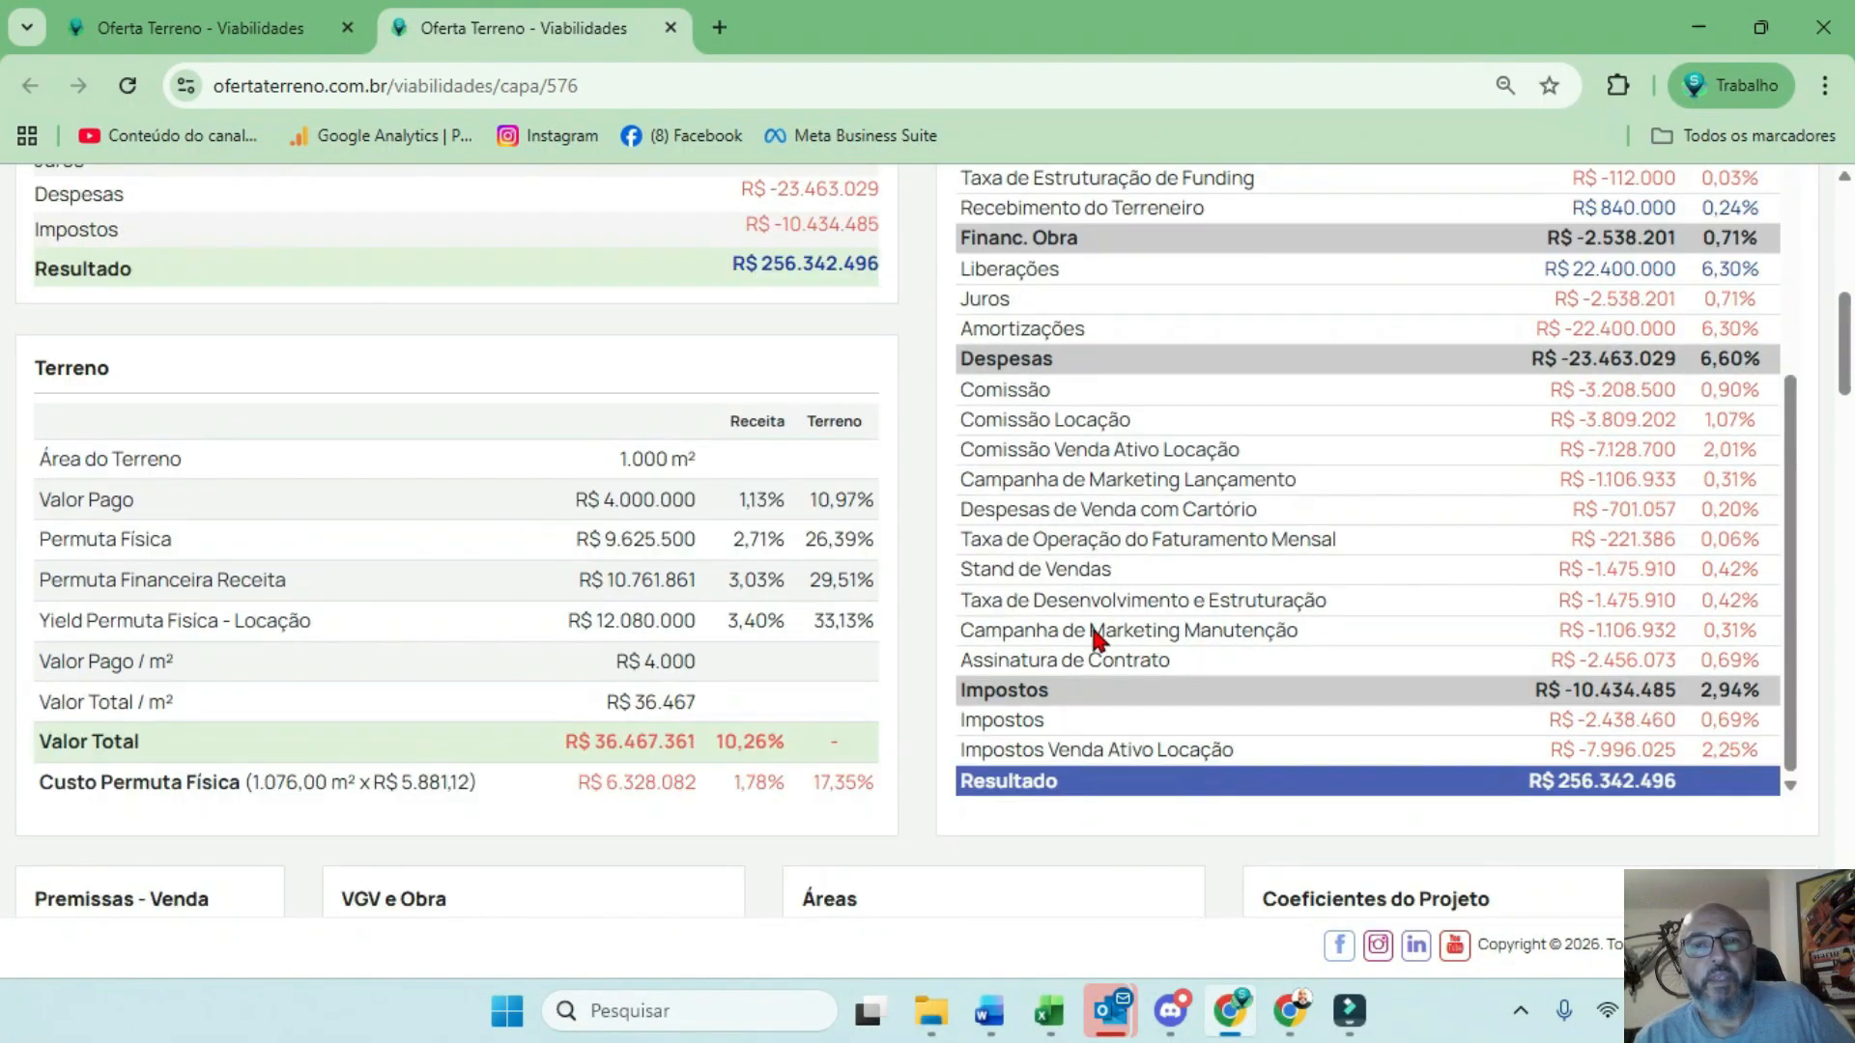
pyautogui.moveTo(967, 660); pyautogui.dragTo(1563, 672)
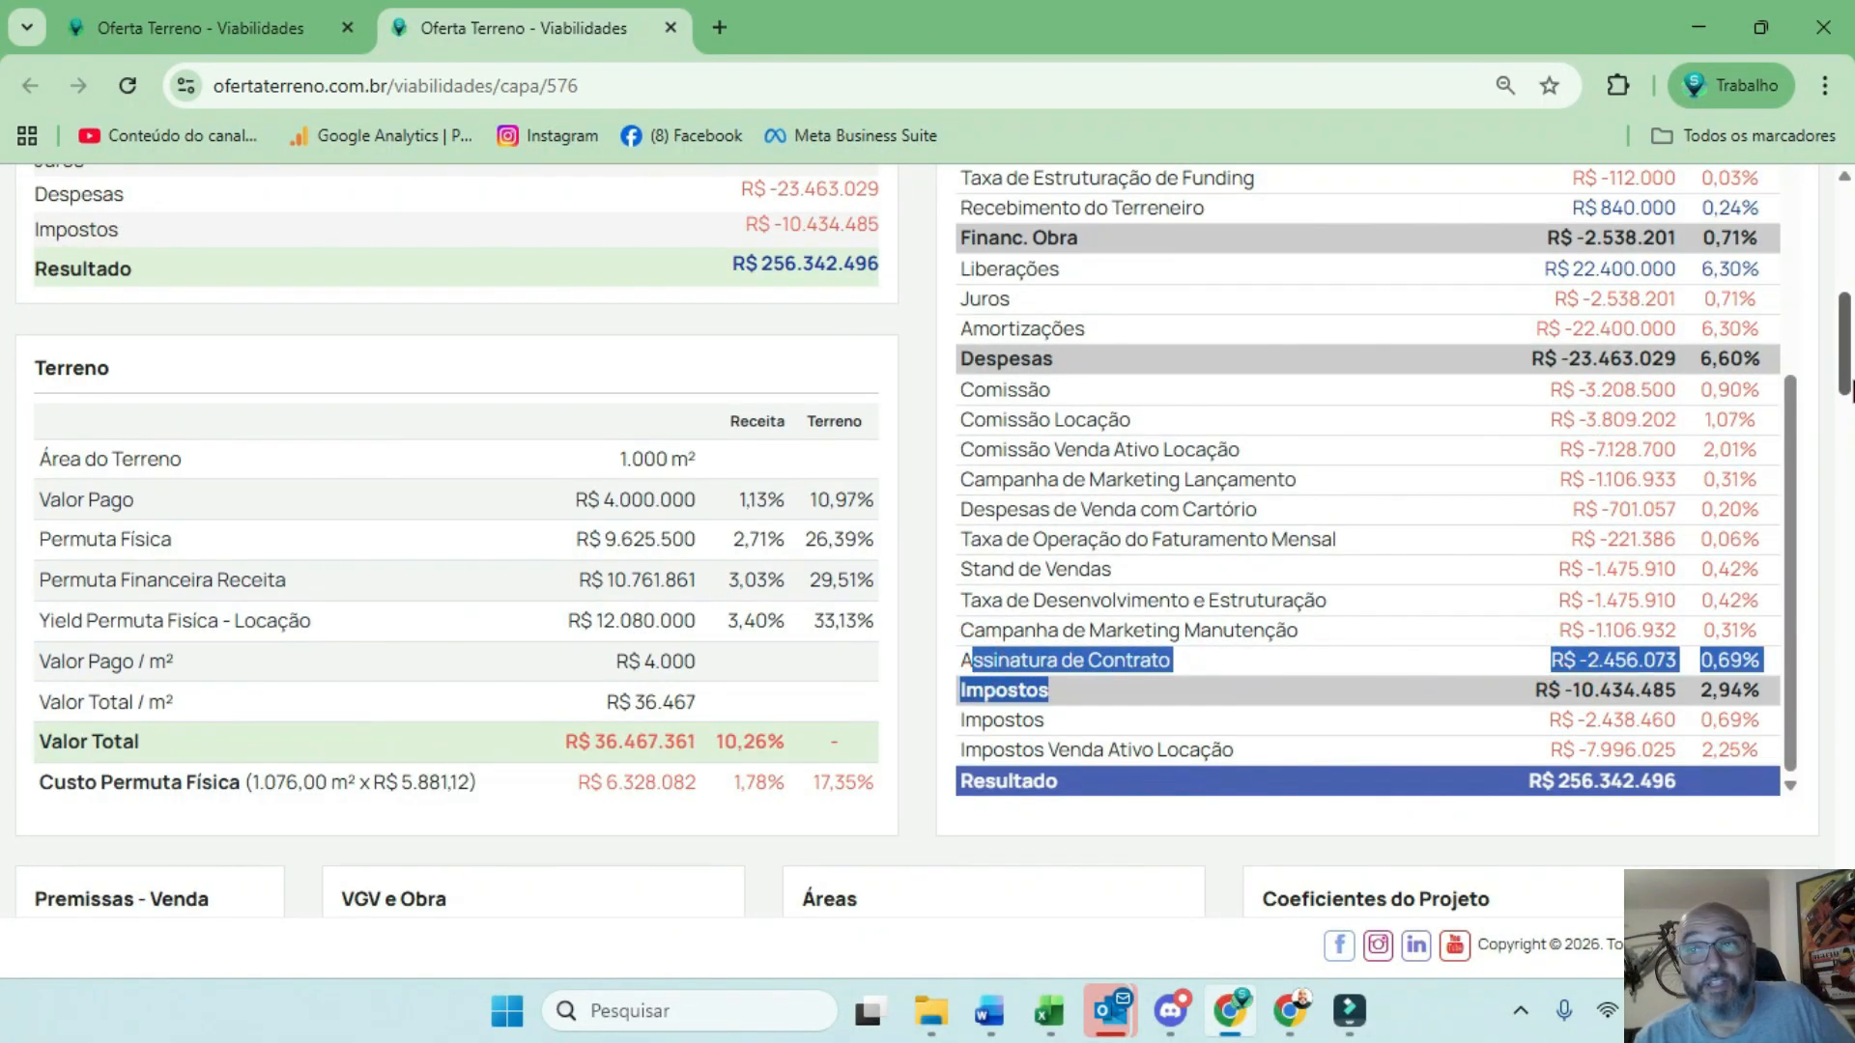
# Examine the Assinatura de Contrato column across the periods of the Fluxo Analítico por Data
pyautogui.click(1847, 392)
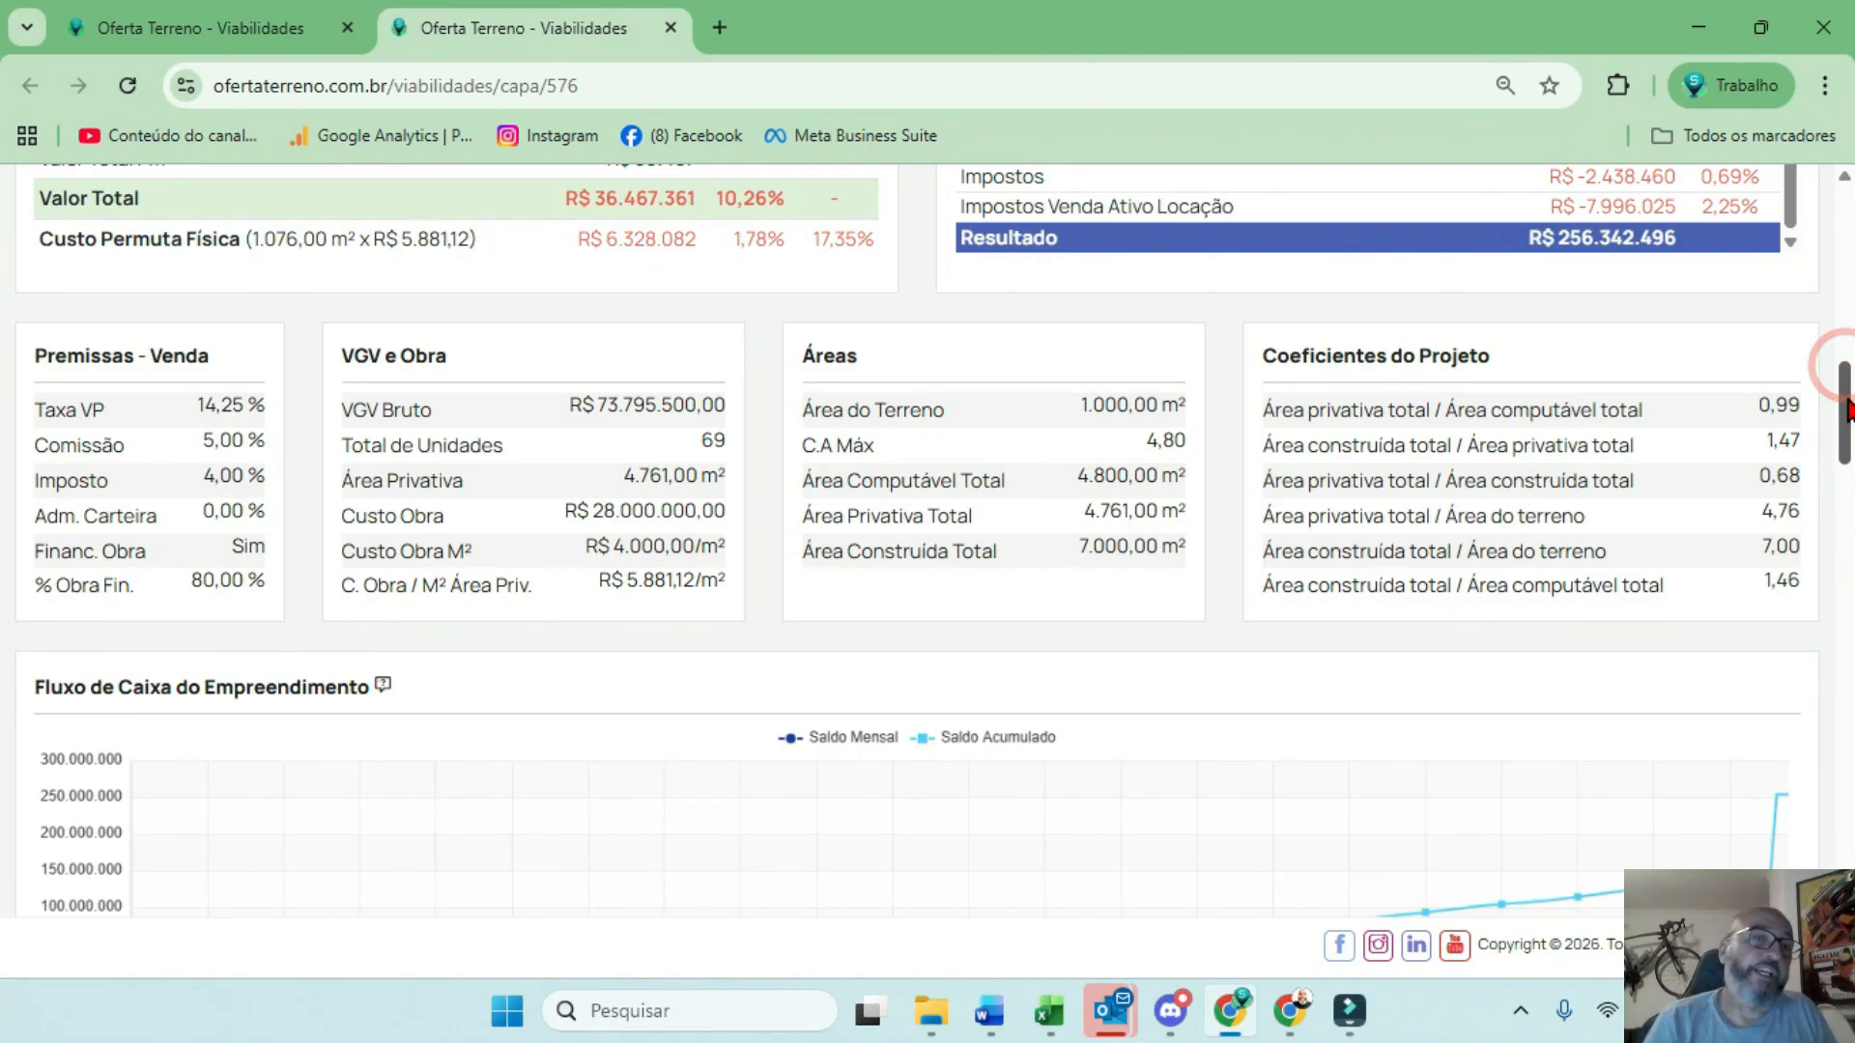
pyautogui.scroll(-20, 1354, 558)
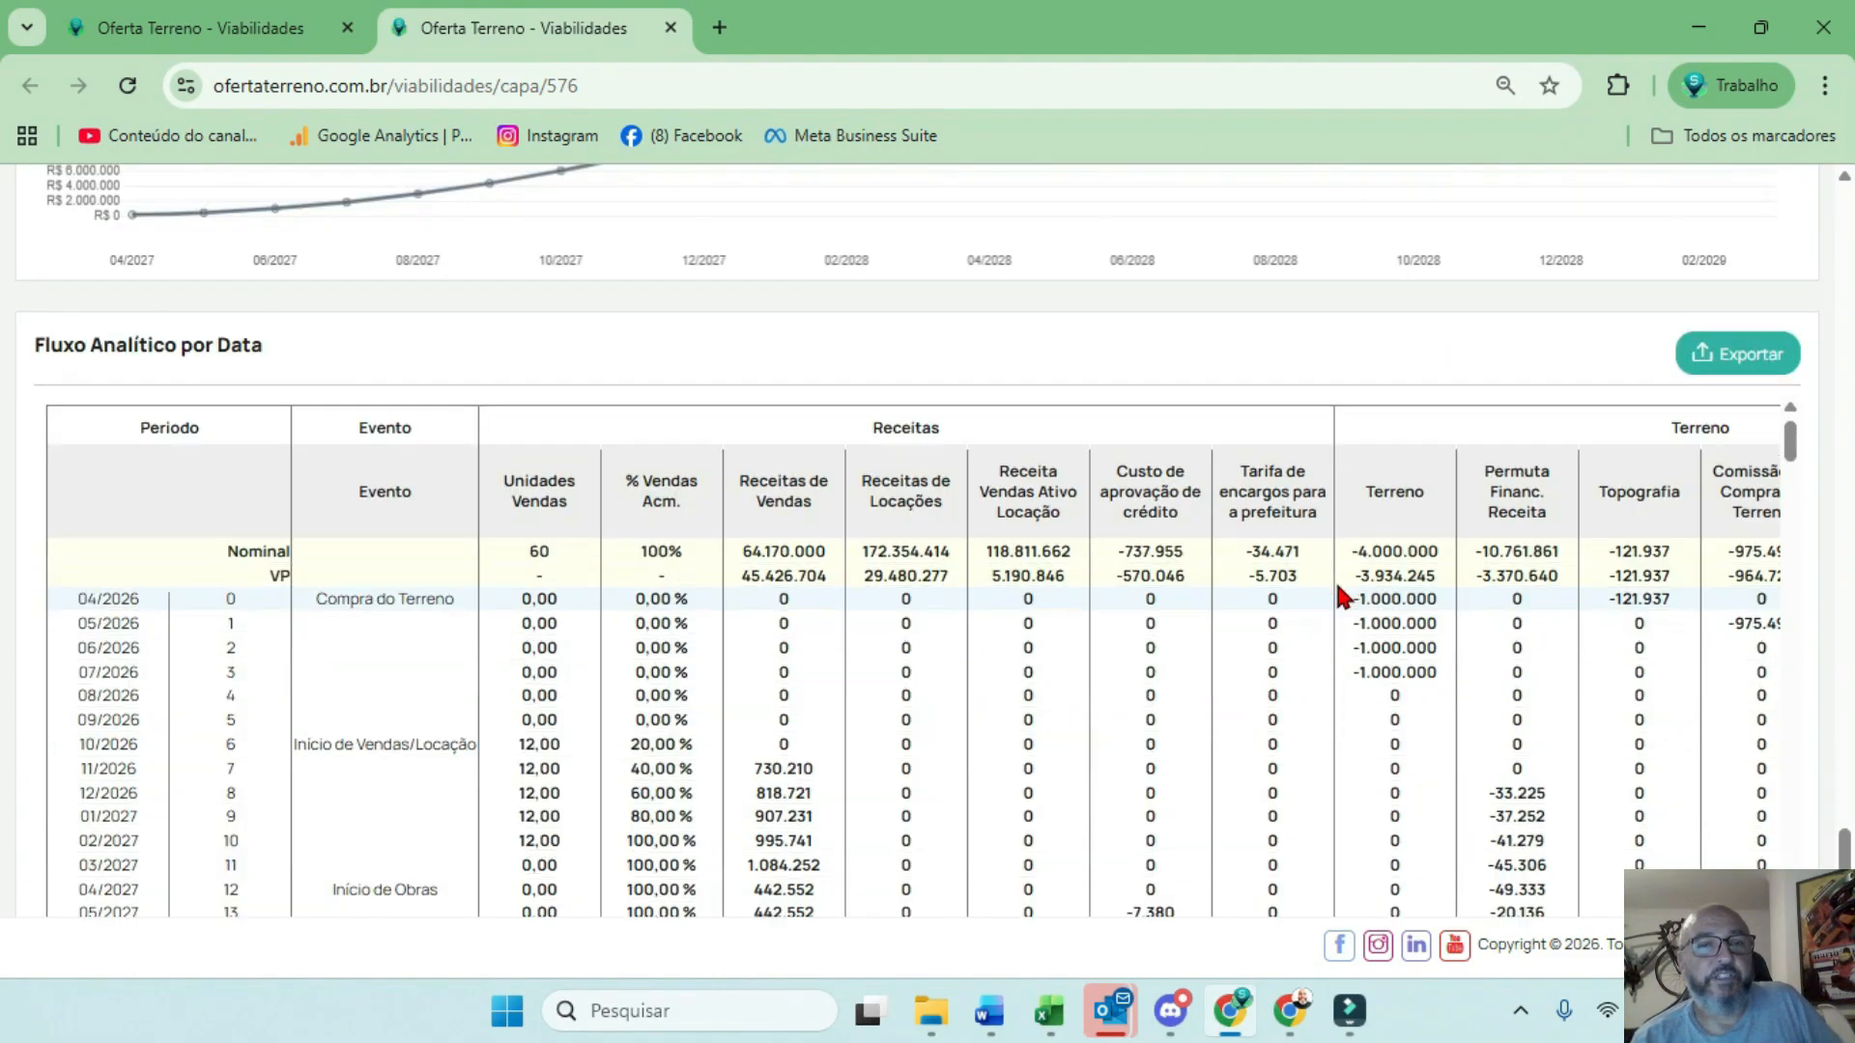
pyautogui.scroll(-1, 1185, 646)
pyautogui.scroll(1, 1184, 646)
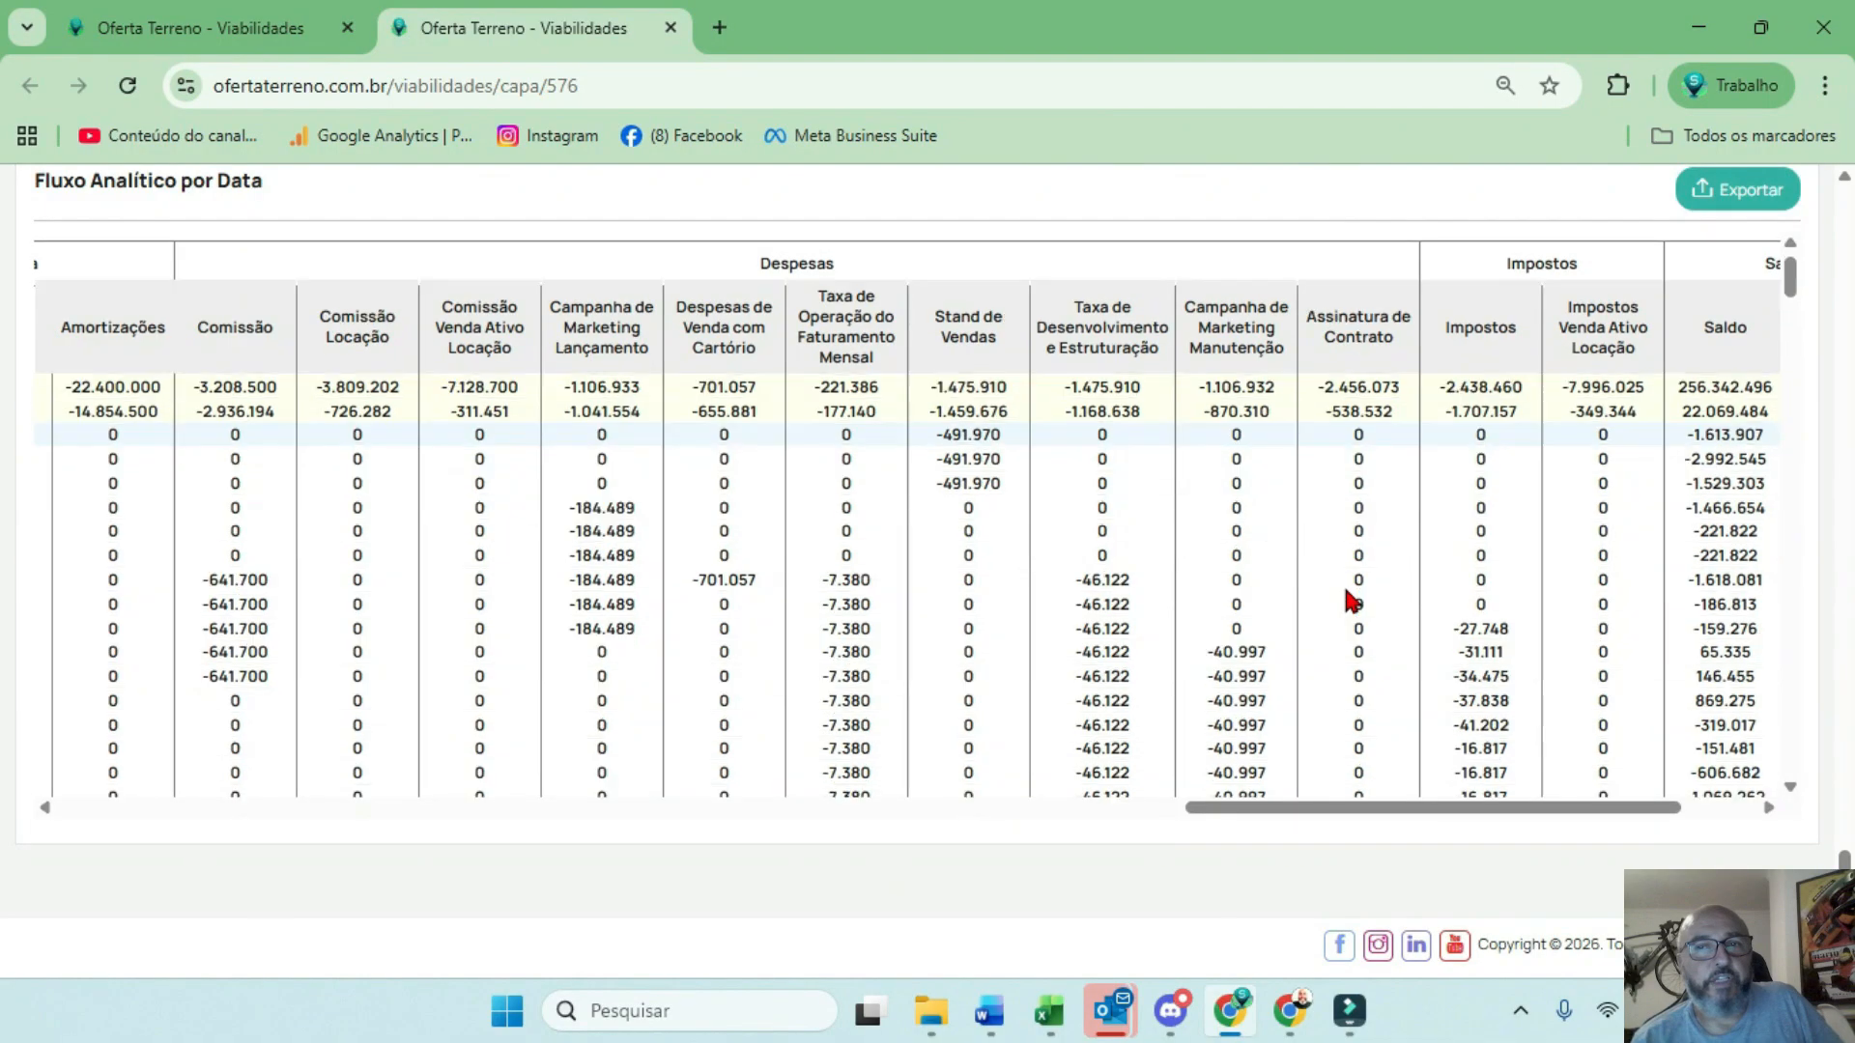
pyautogui.scroll(-4, 1352, 599)
pyautogui.scroll(-8, 1358, 599)
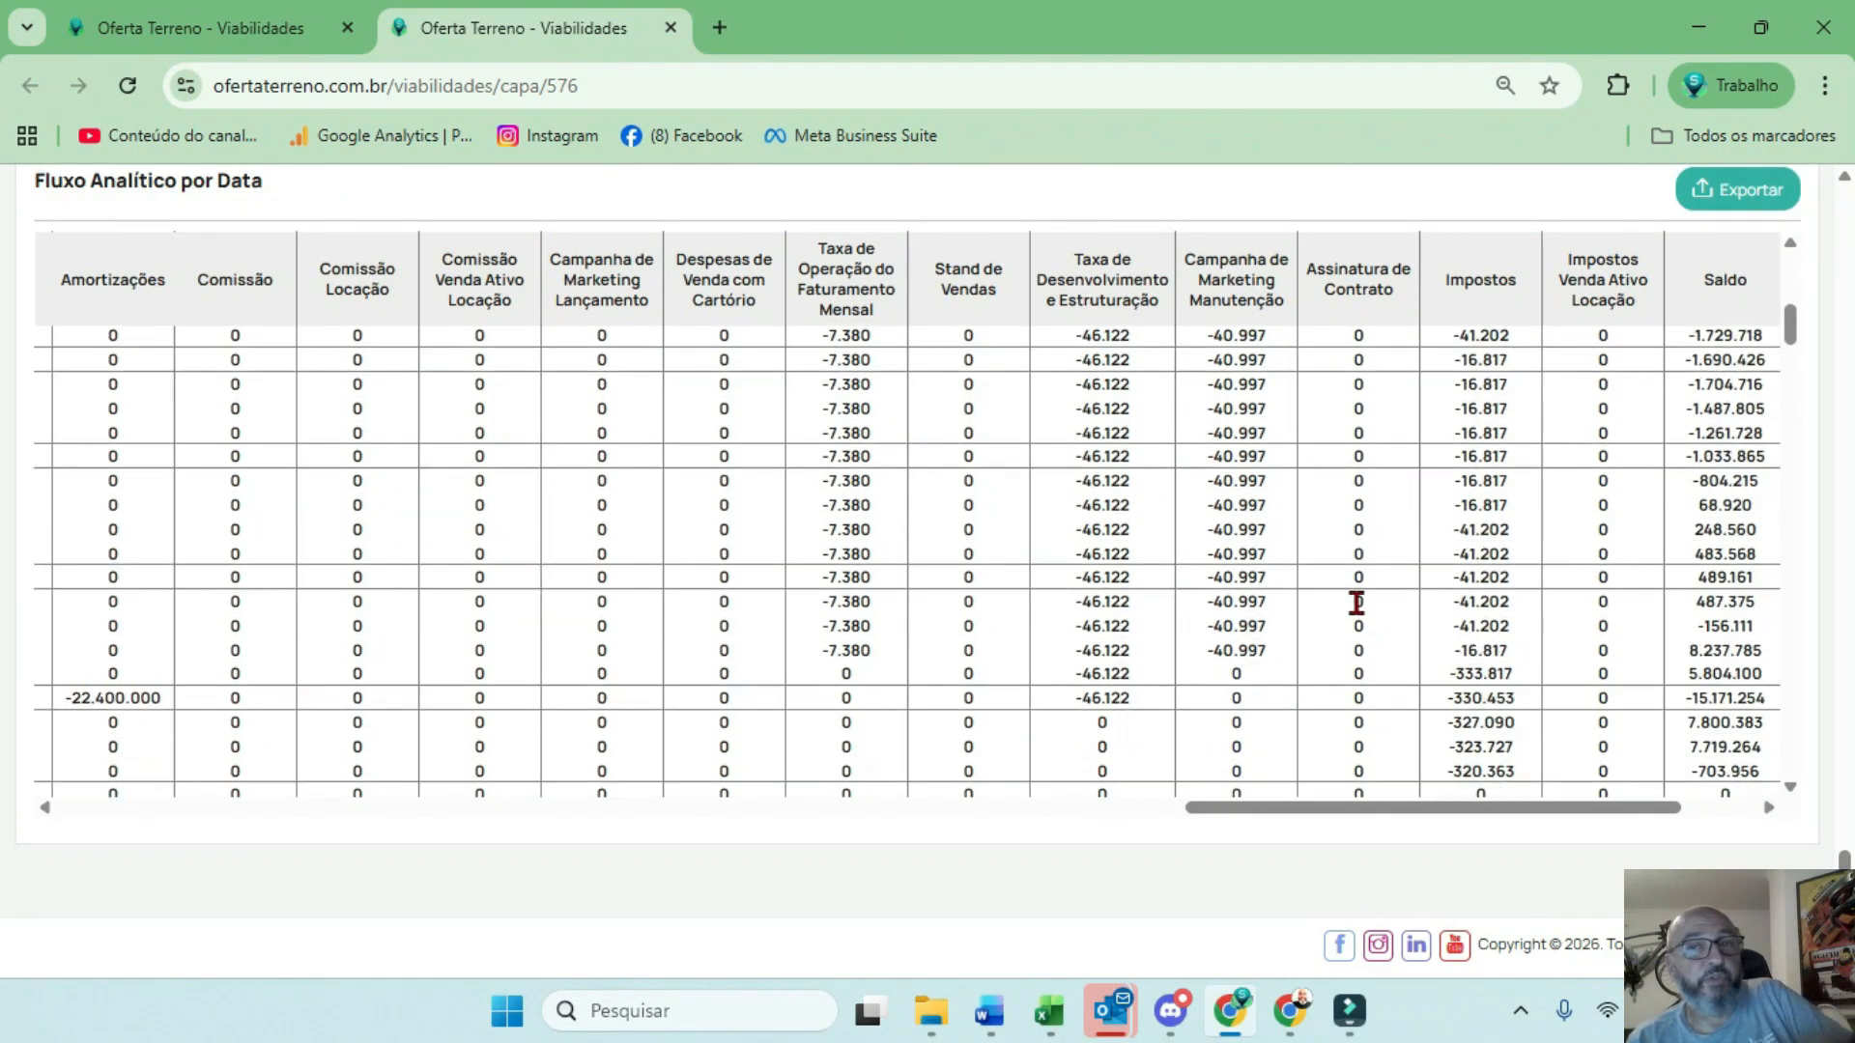
pyautogui.scroll(-10, 1362, 609)
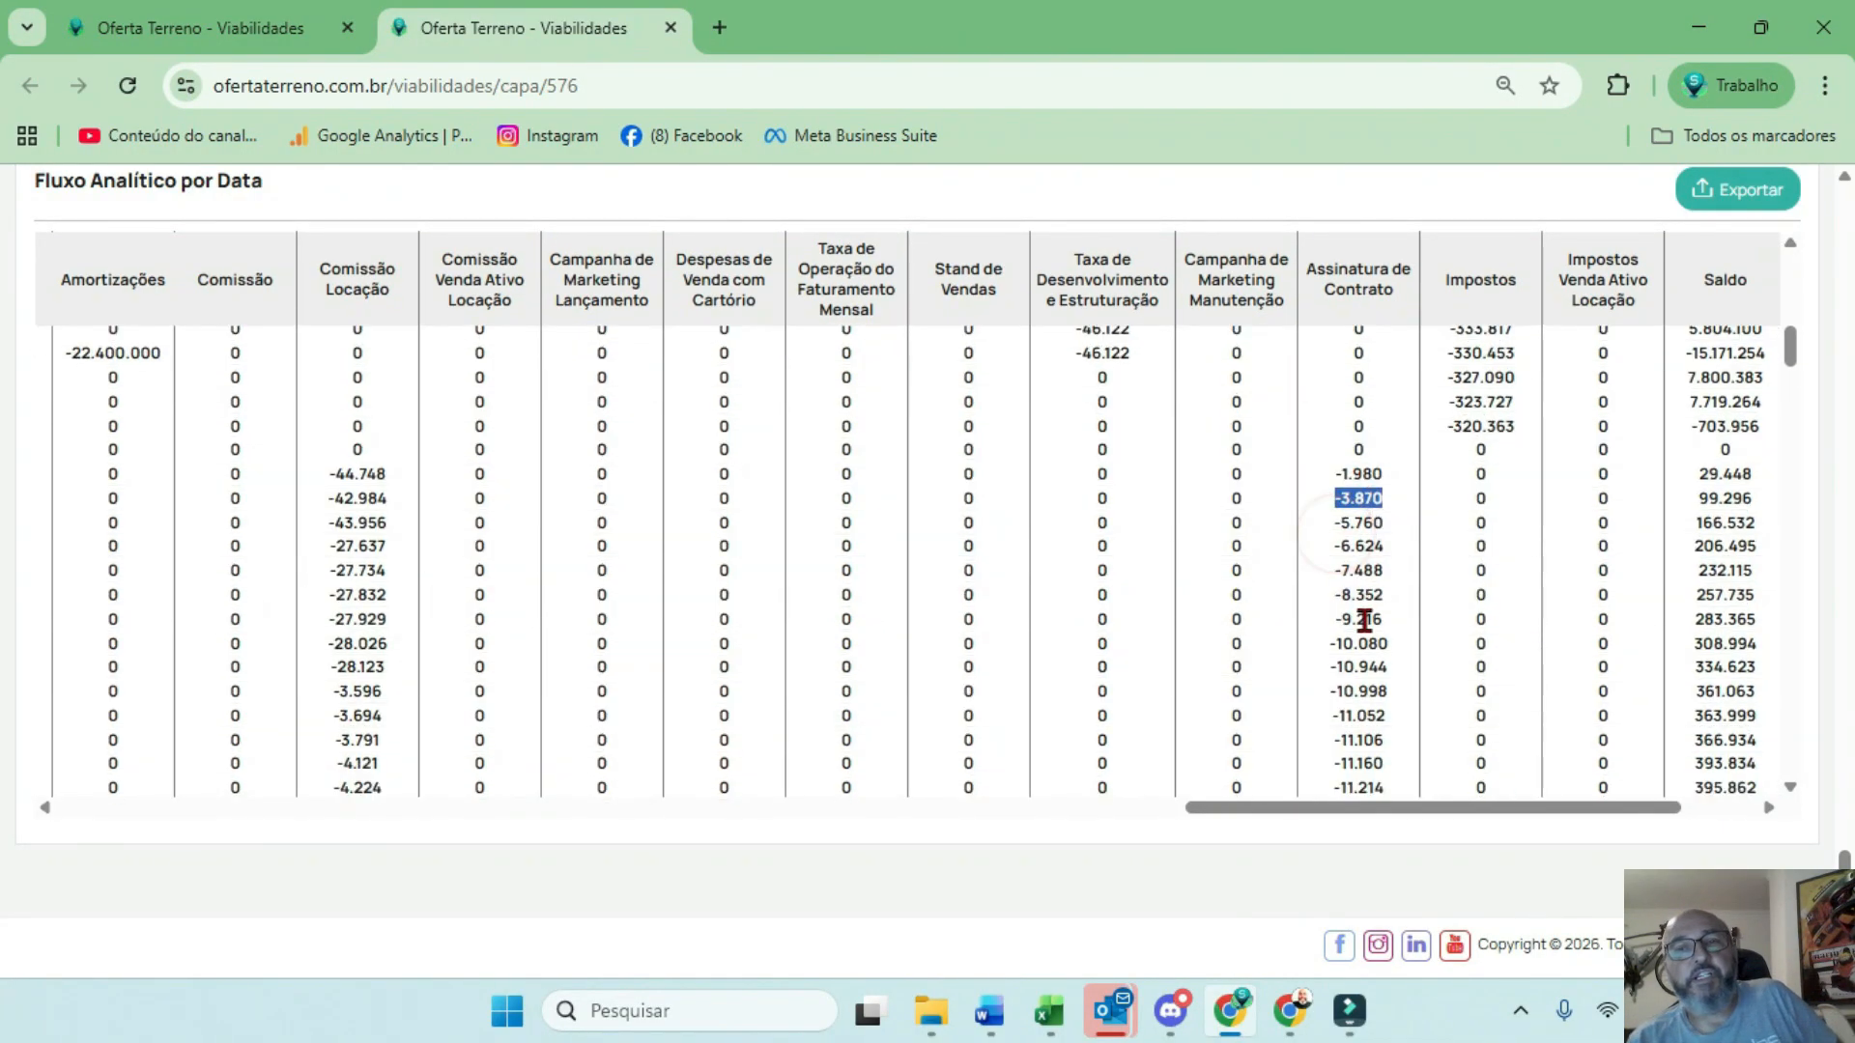
pyautogui.scroll(-10, 1364, 619)
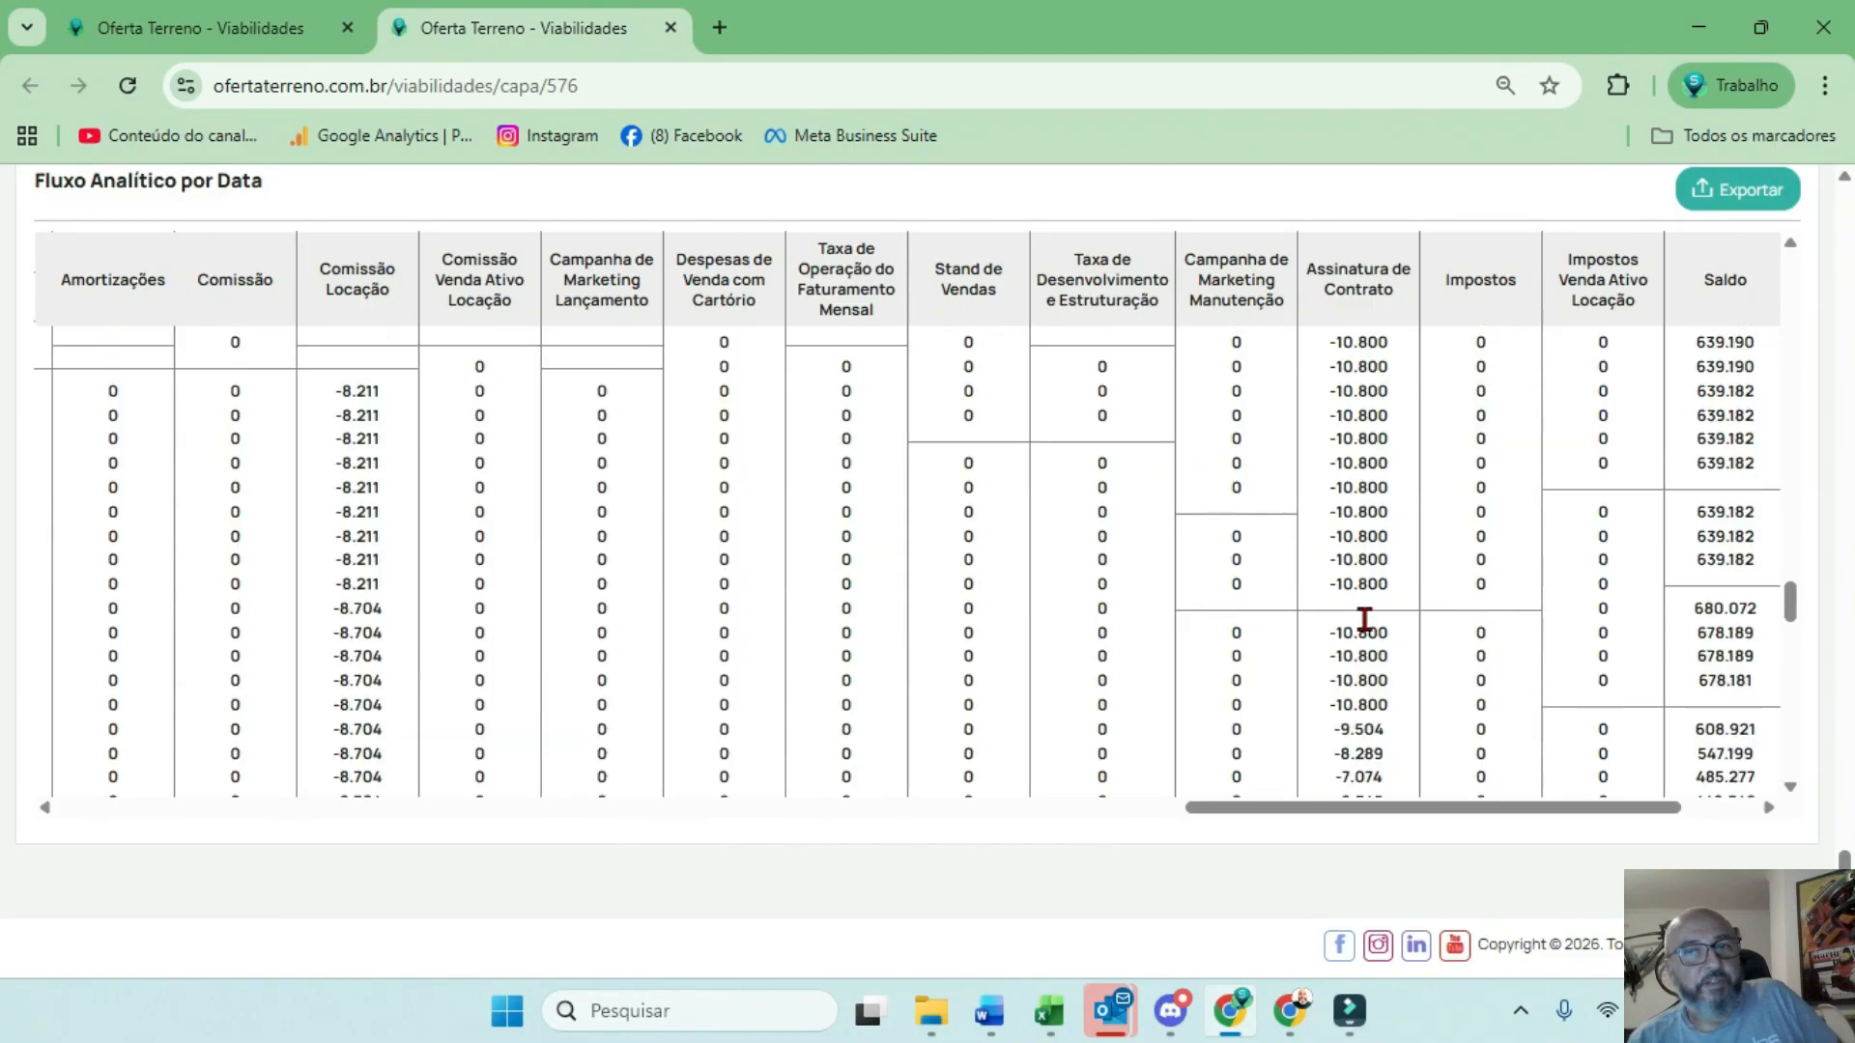
pyautogui.scroll(-5, 1362, 618)
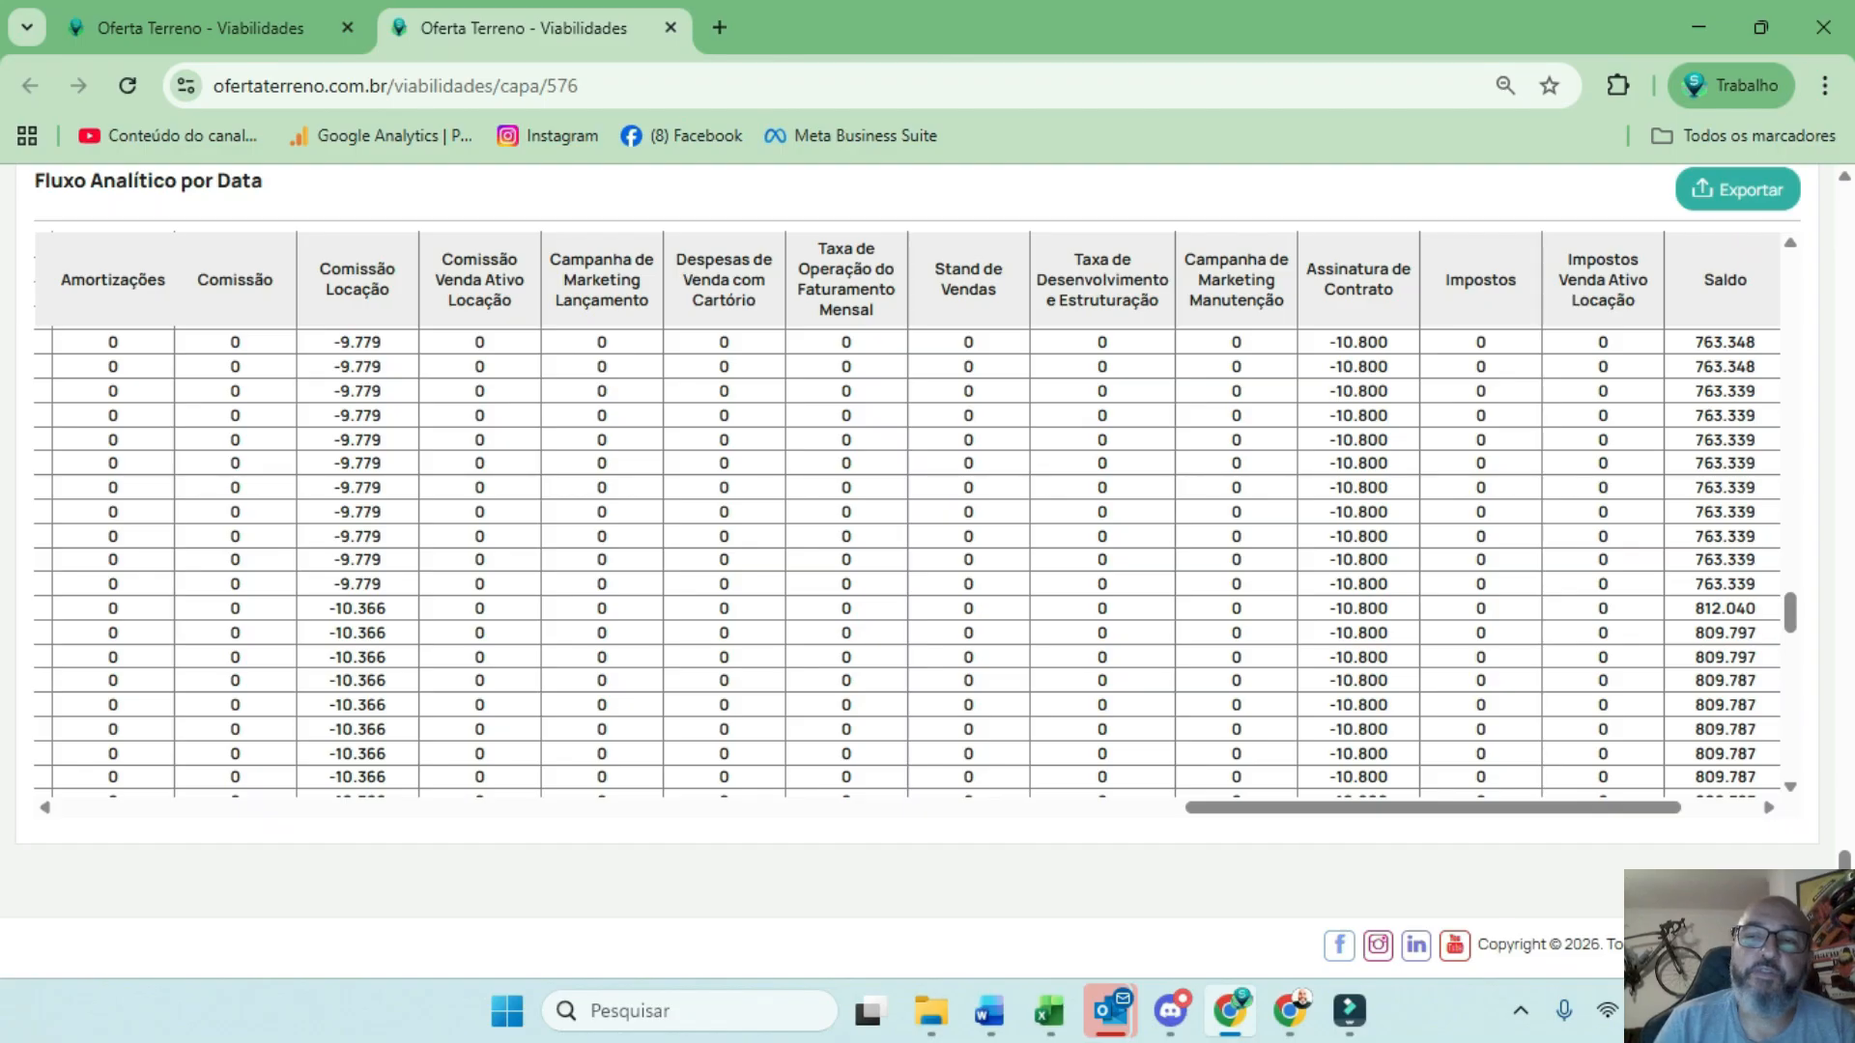
# Reopen the study for editing and start a new scheduled item distributed by Desembolso de Terreno
pyautogui.scroll(15, 1475, 636)
pyautogui.click(1589, 307)
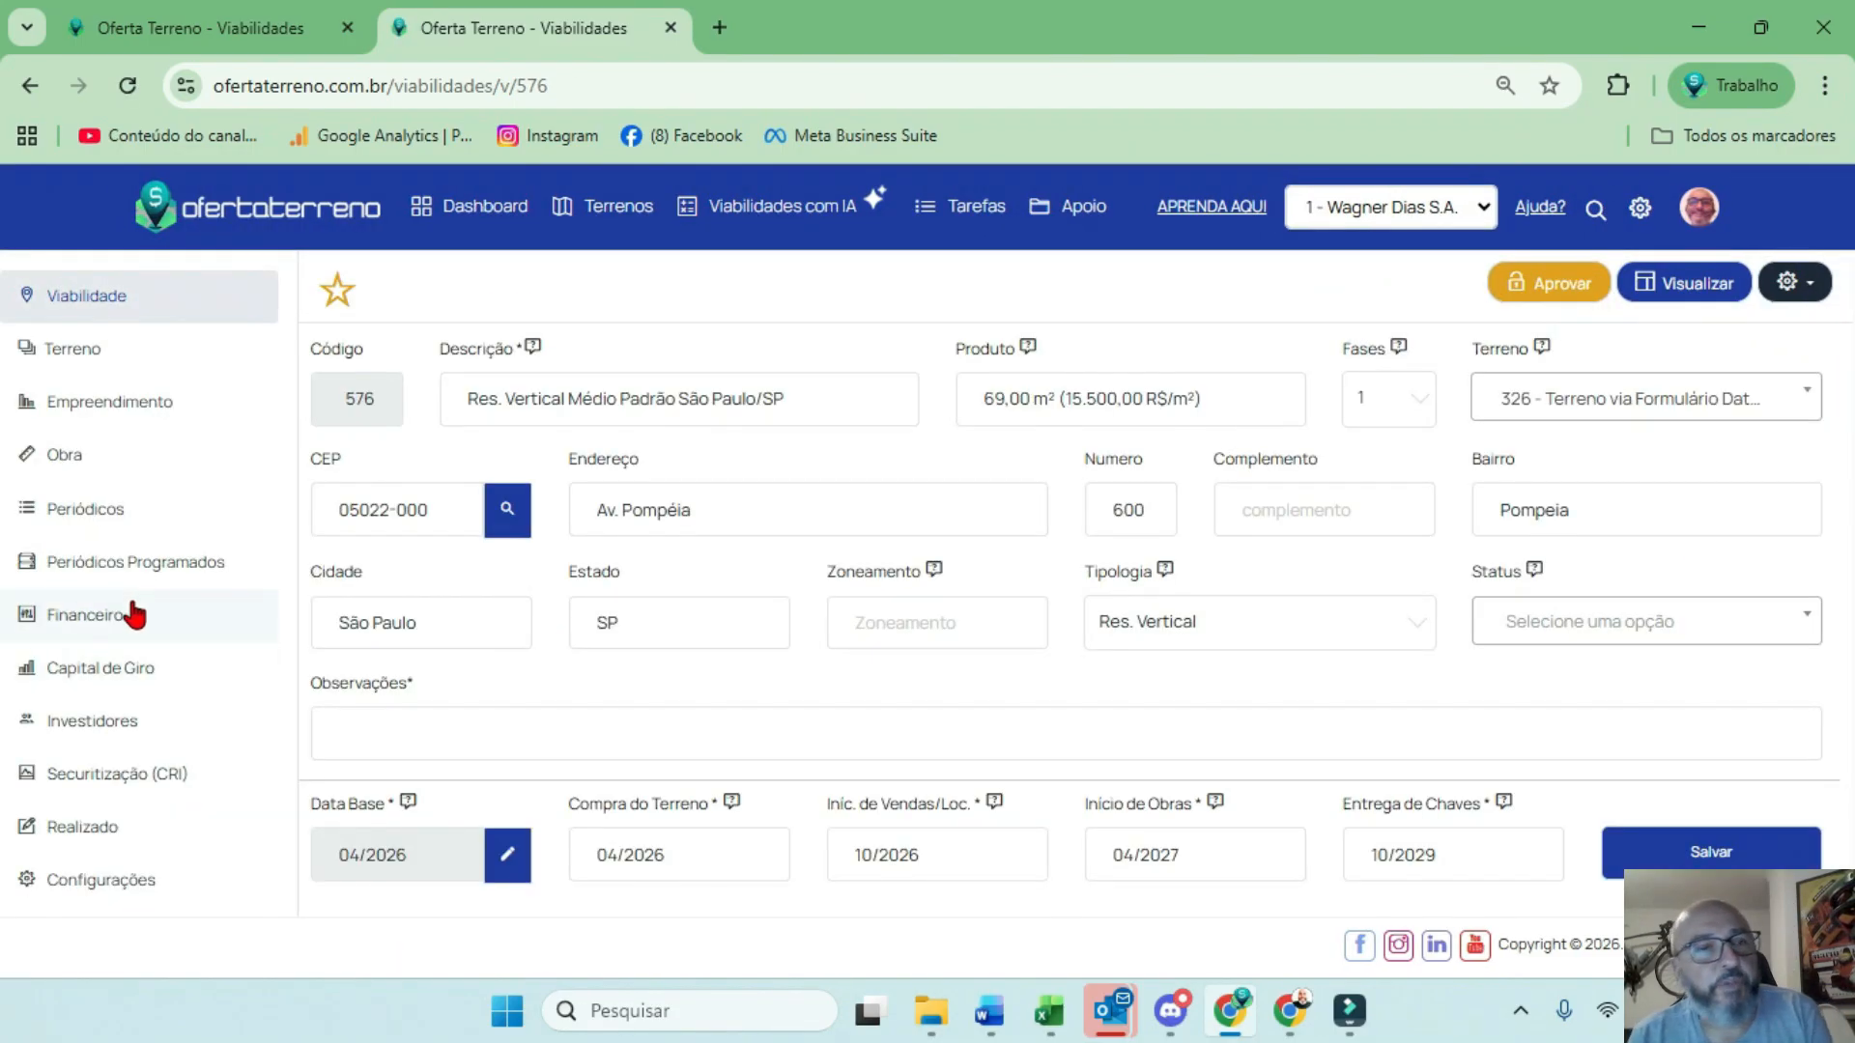
pyautogui.click(160, 566)
pyautogui.click(1744, 369)
pyautogui.click(1031, 623)
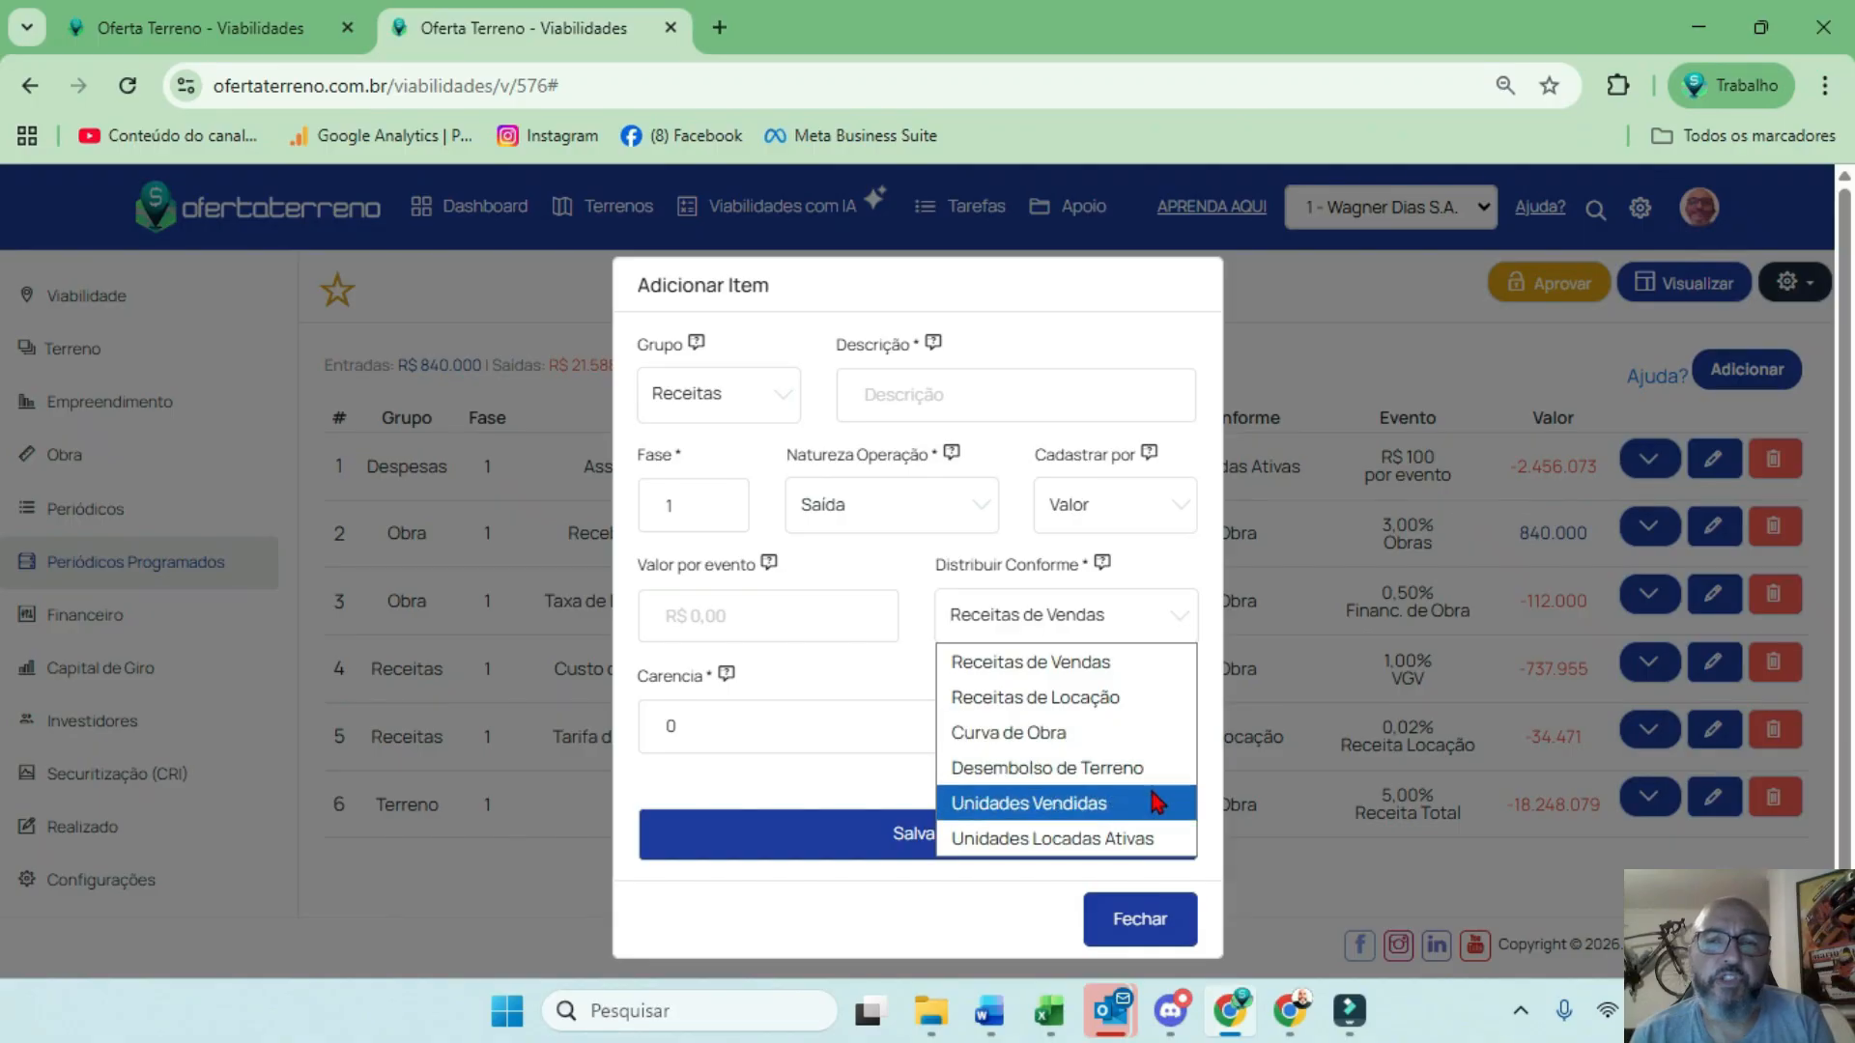
pyautogui.click(1150, 773)
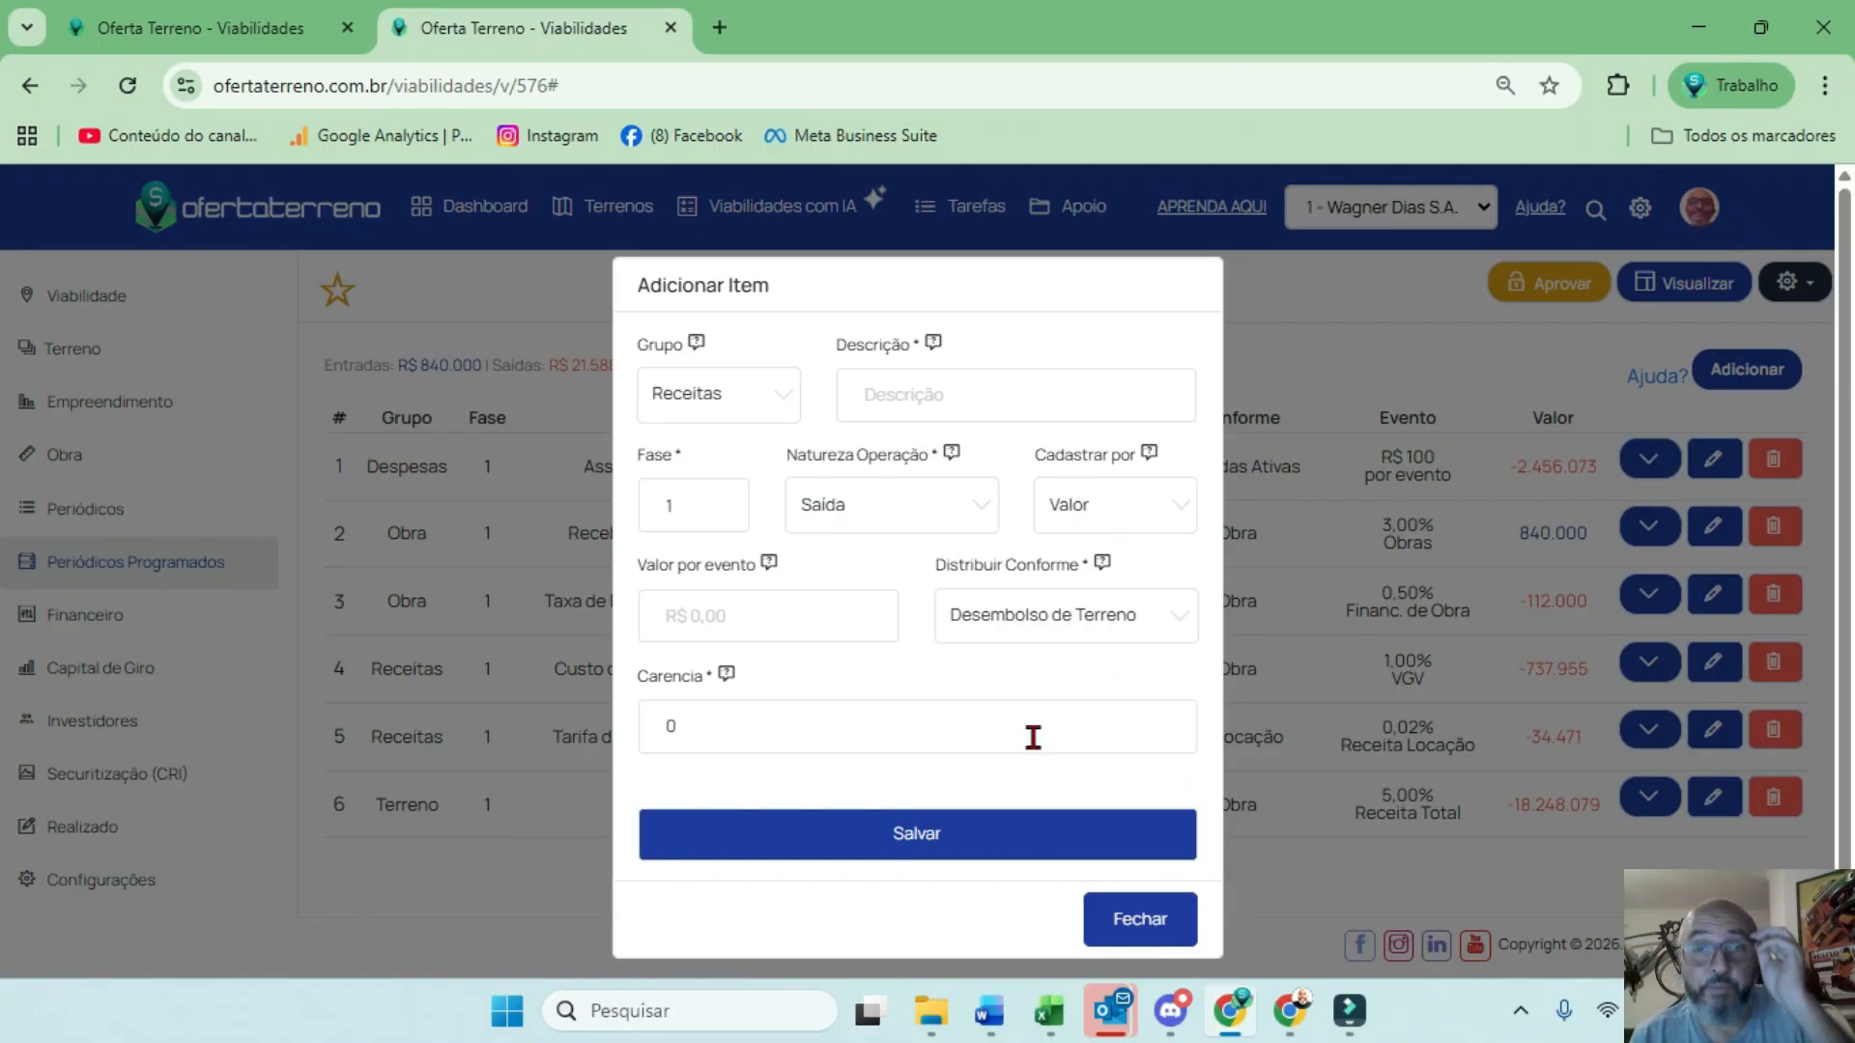
# Make the new item Proporcional, calculated as 2,00% of Financ. de Obra
pyautogui.click(1092, 503)
pyautogui.click(1085, 583)
pyautogui.click(1032, 628)
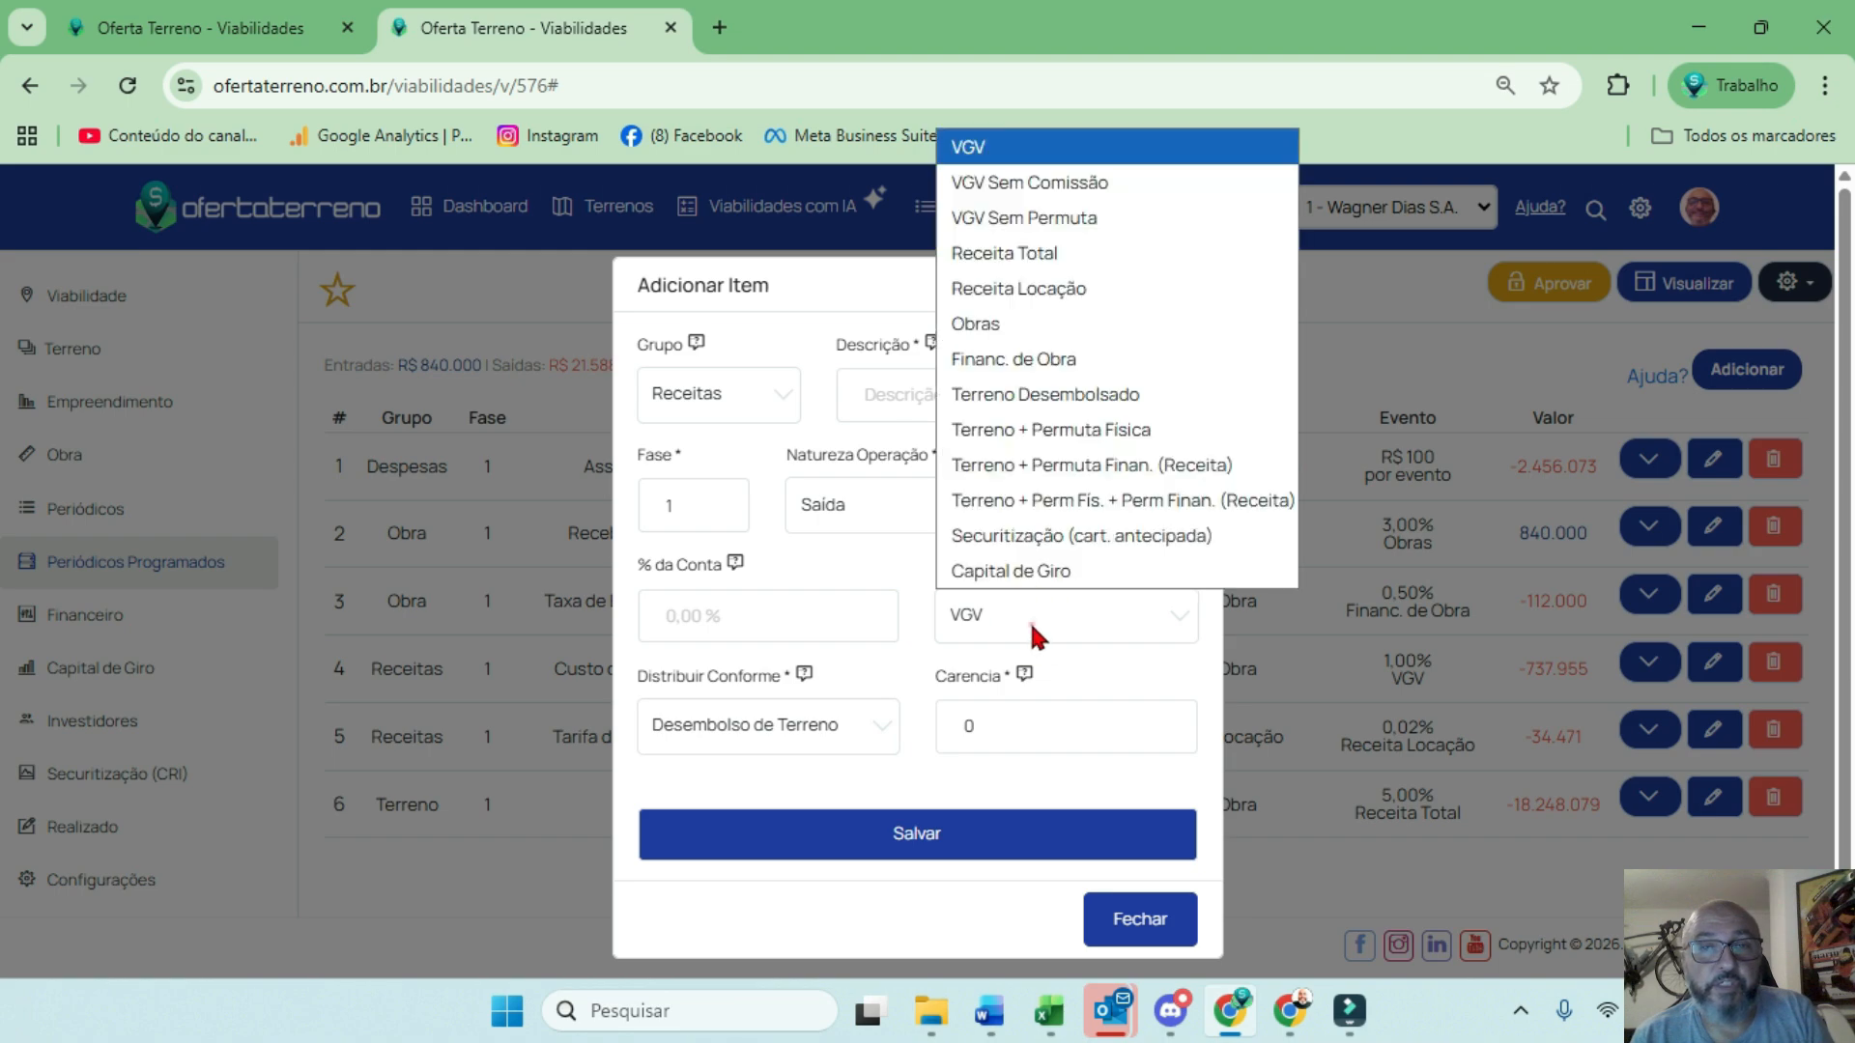
pyautogui.click(1013, 362)
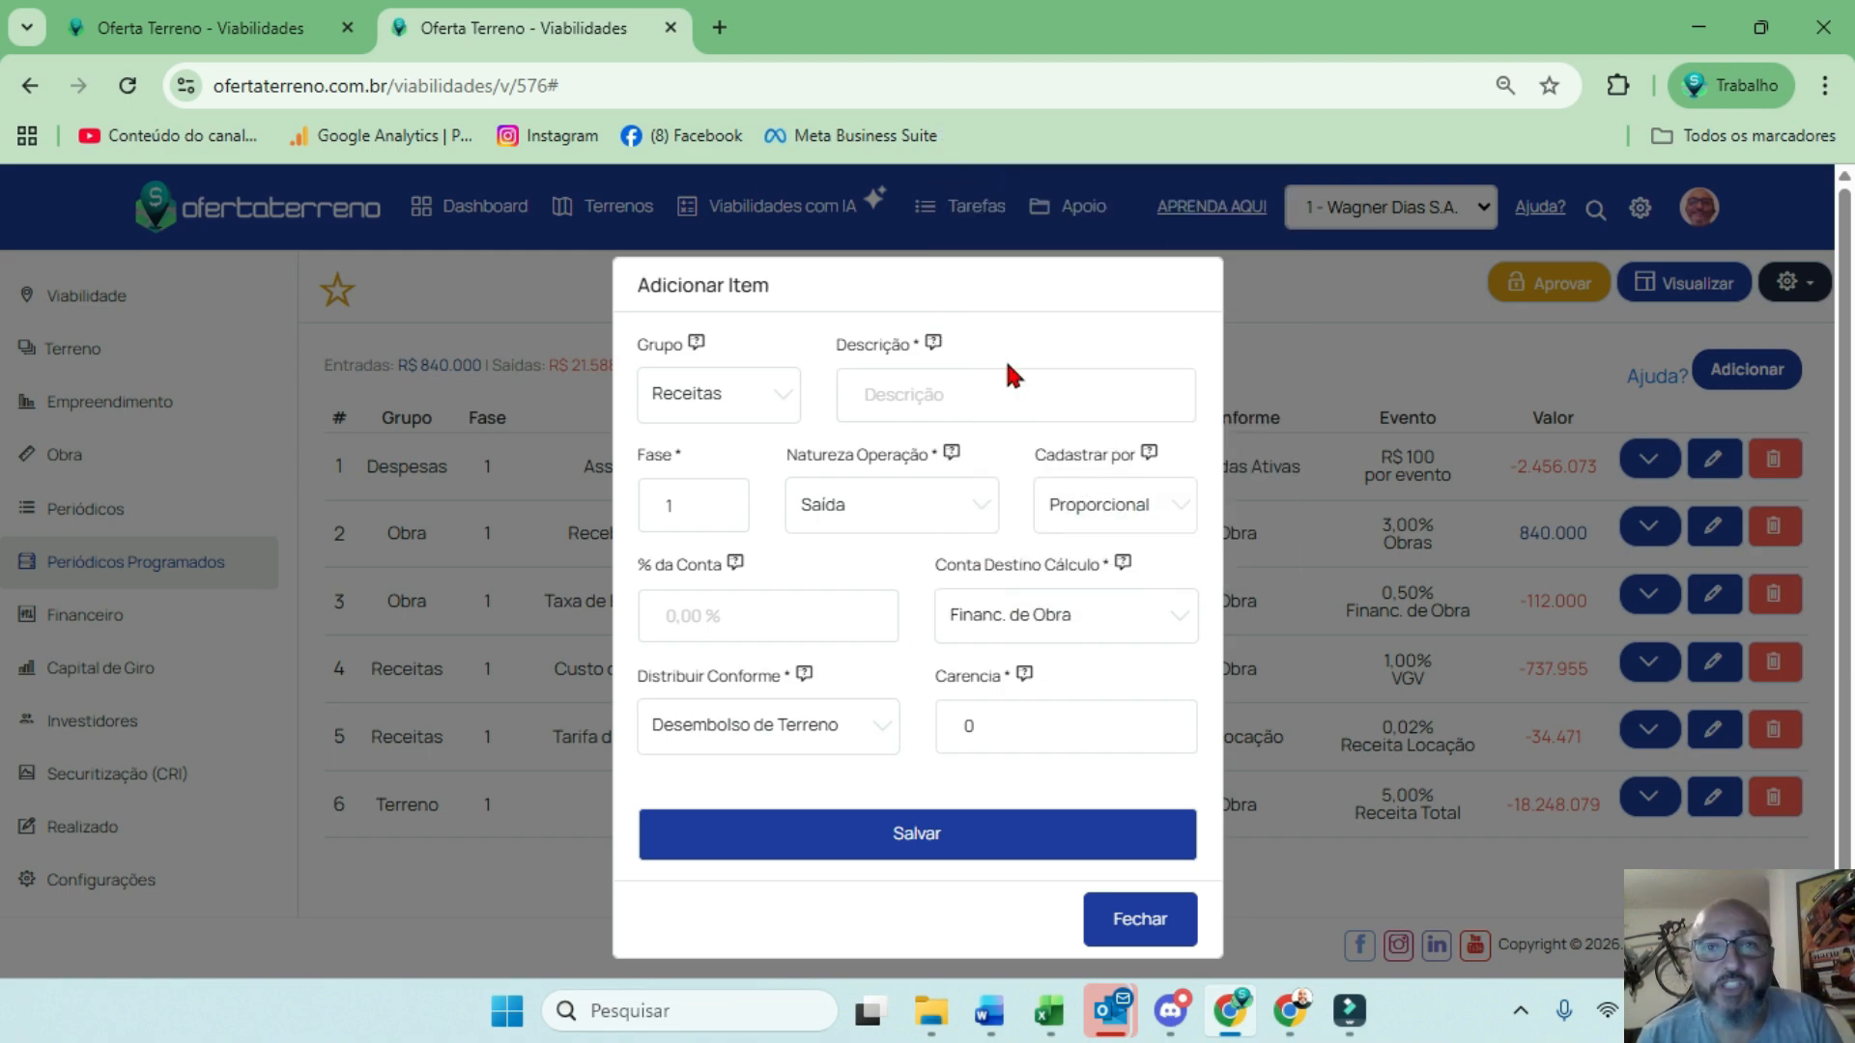
pyautogui.click(767, 621)
pyautogui.write('2')
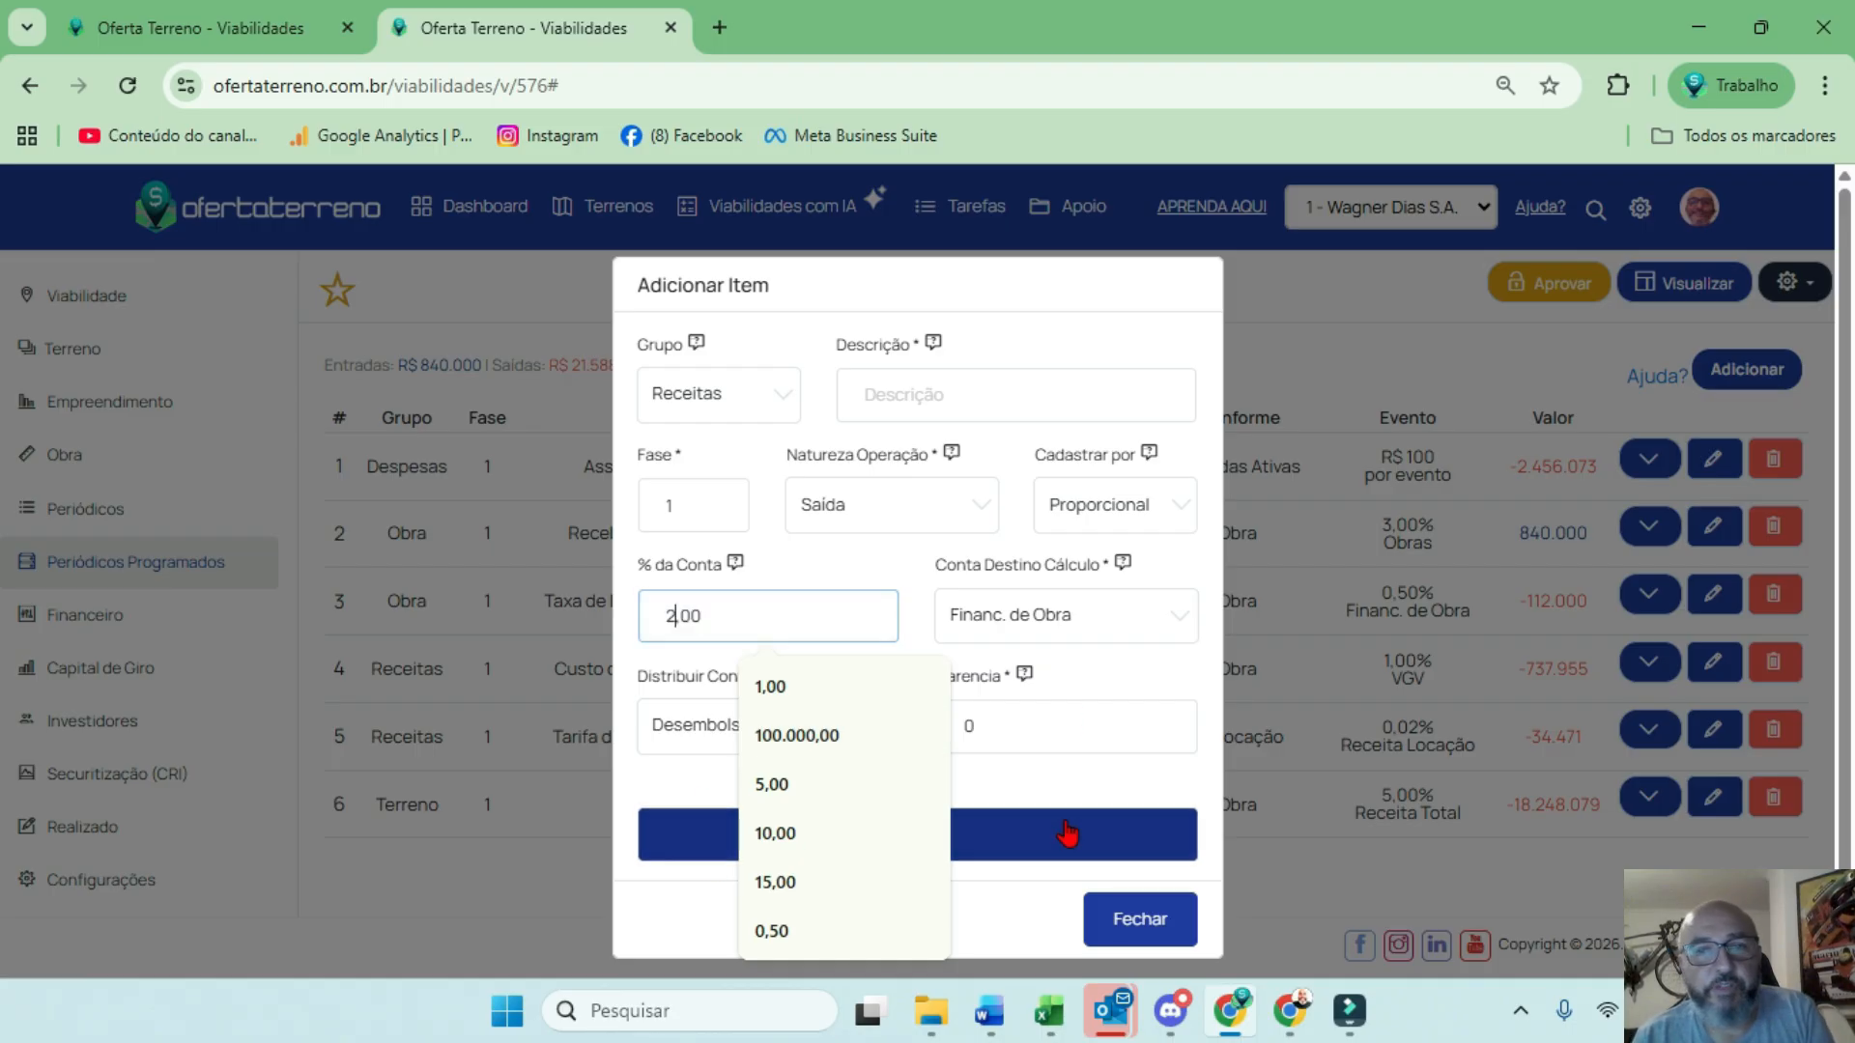
# Describe the new item as Taxas de aprovação and save it
pyautogui.click(913, 391)
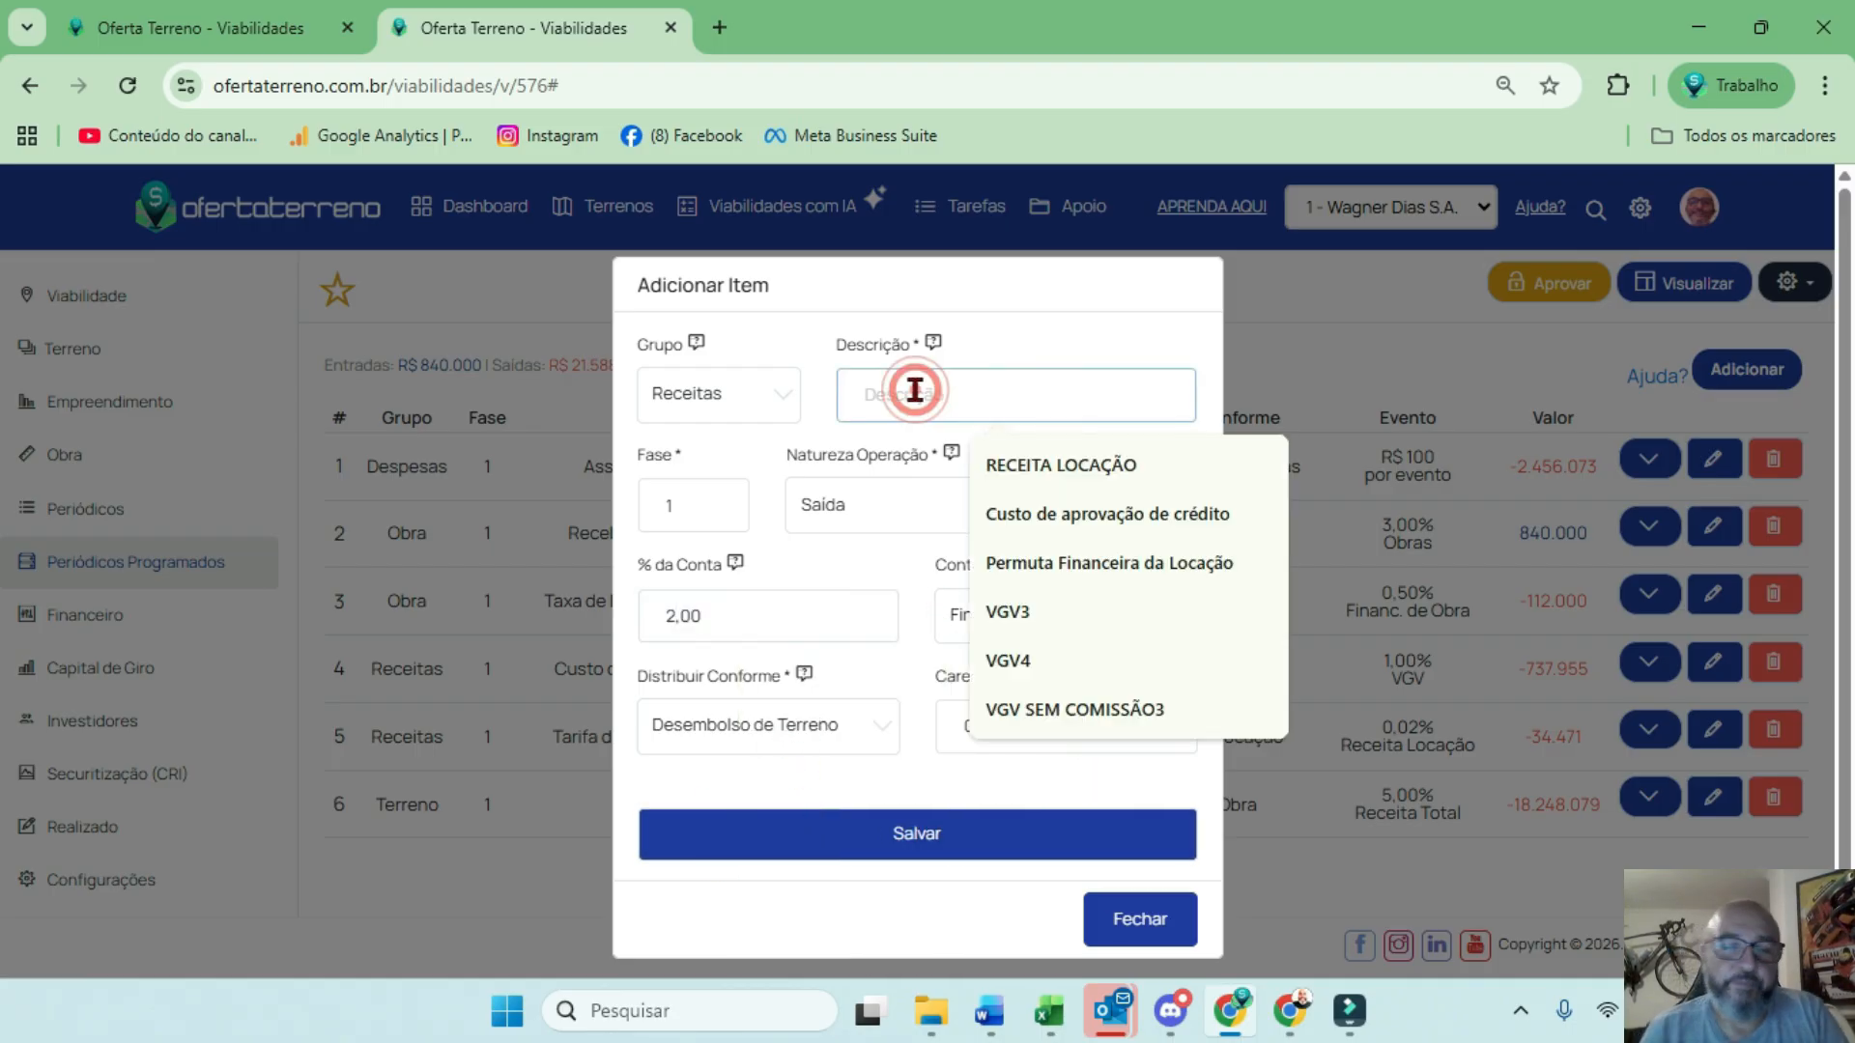
pyautogui.write('Taxas de aprovação')
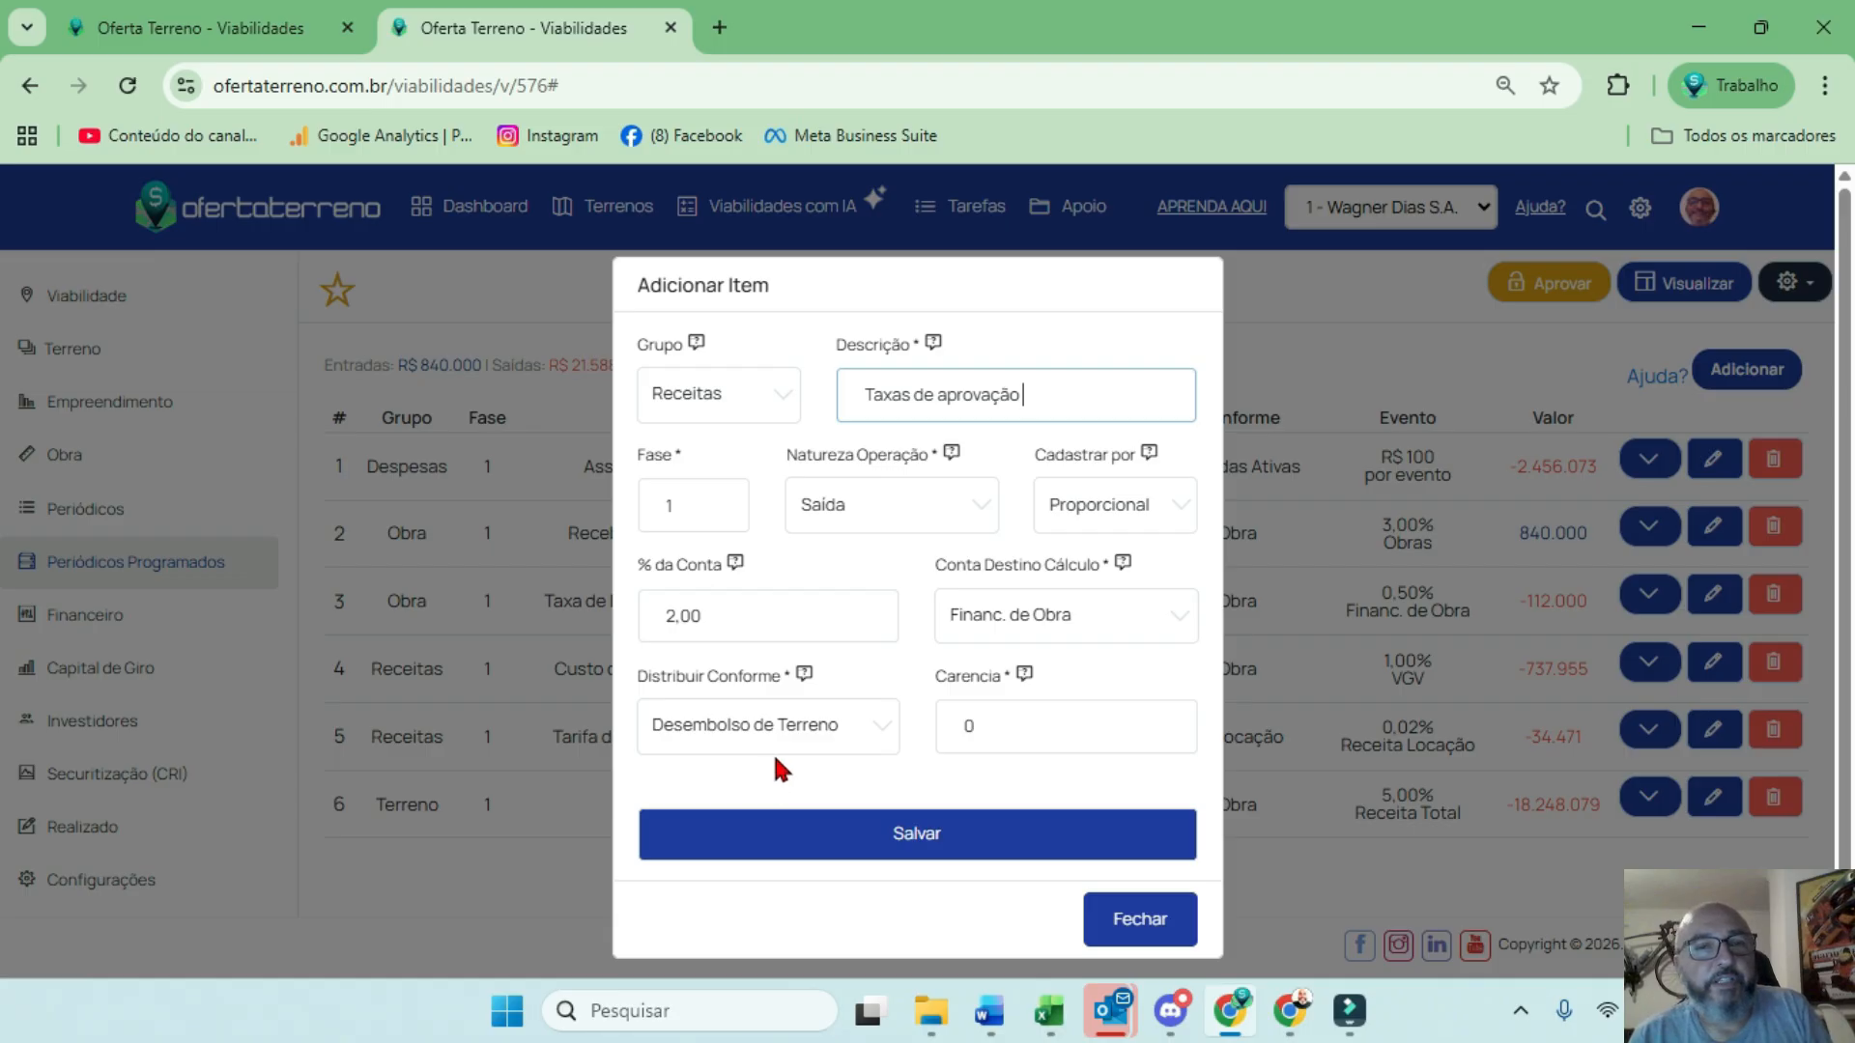
pyautogui.click(916, 841)
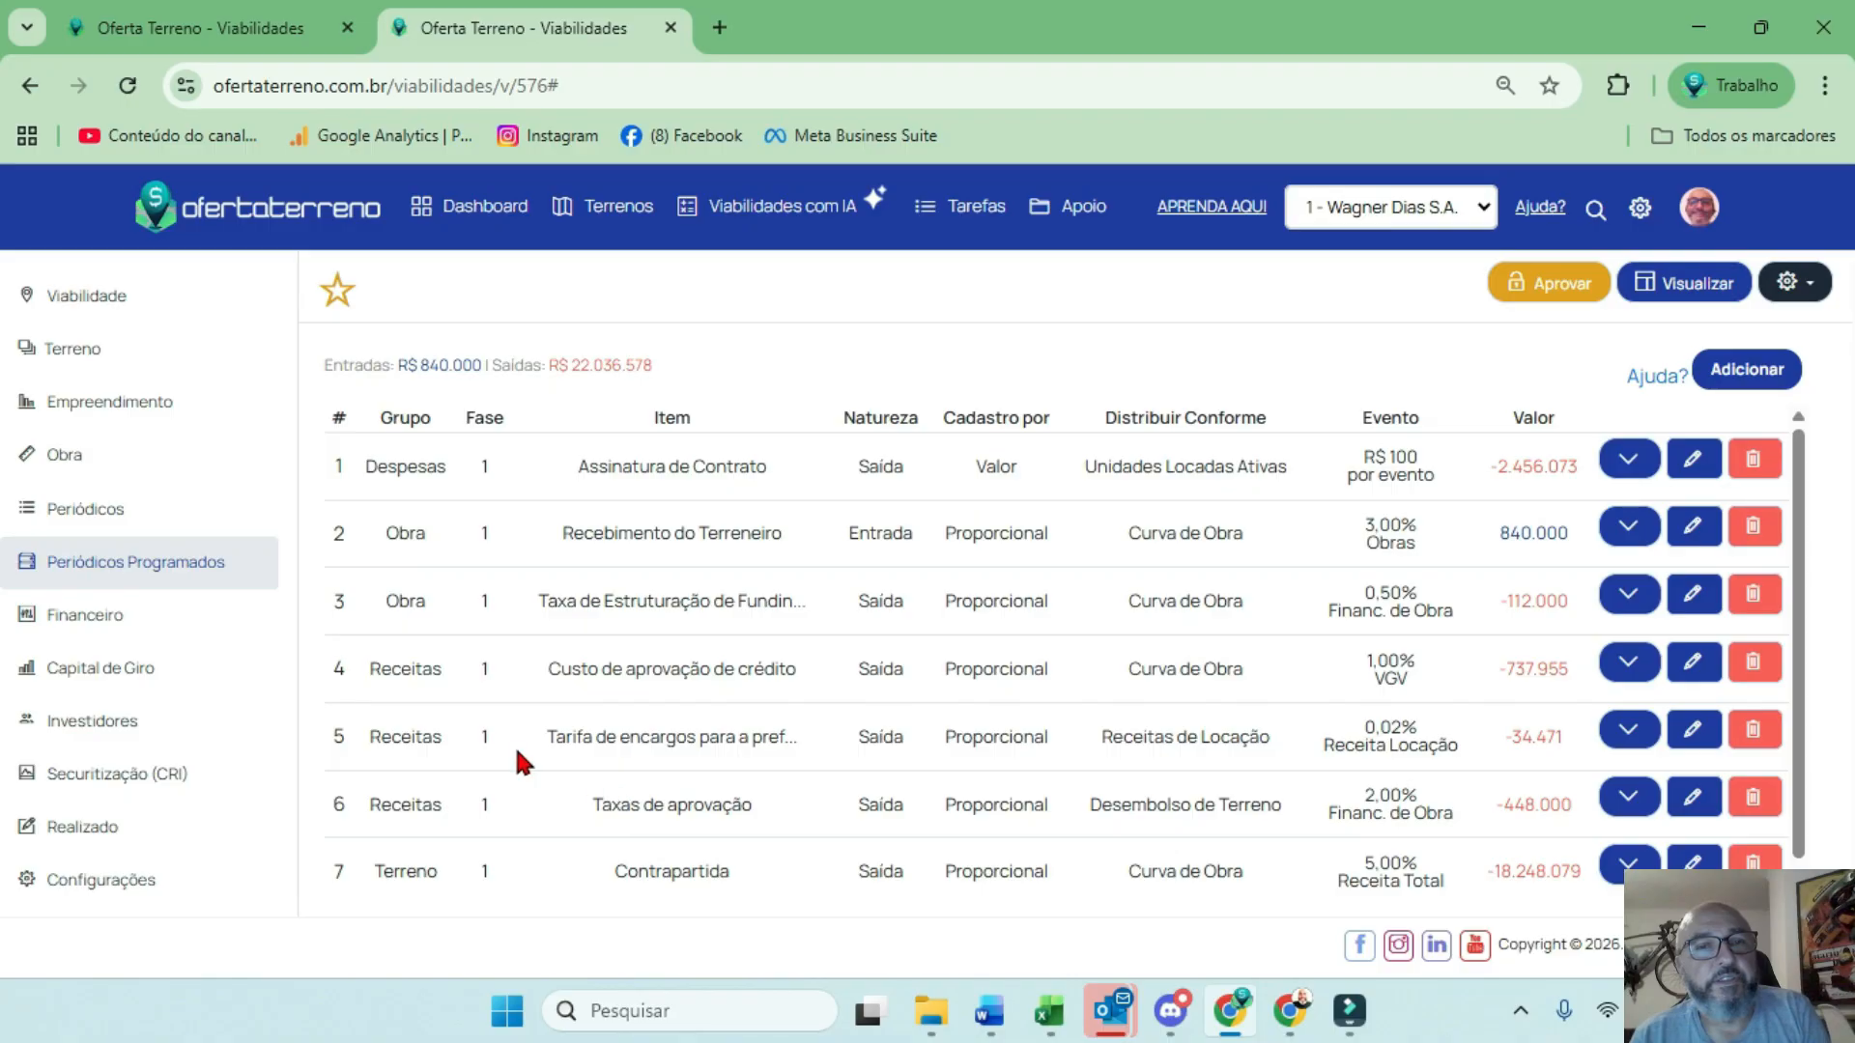
# Expand the Taxas de aprovação item and review its distribution basis and monthly installments
pyautogui.scroll(-1, 513, 740)
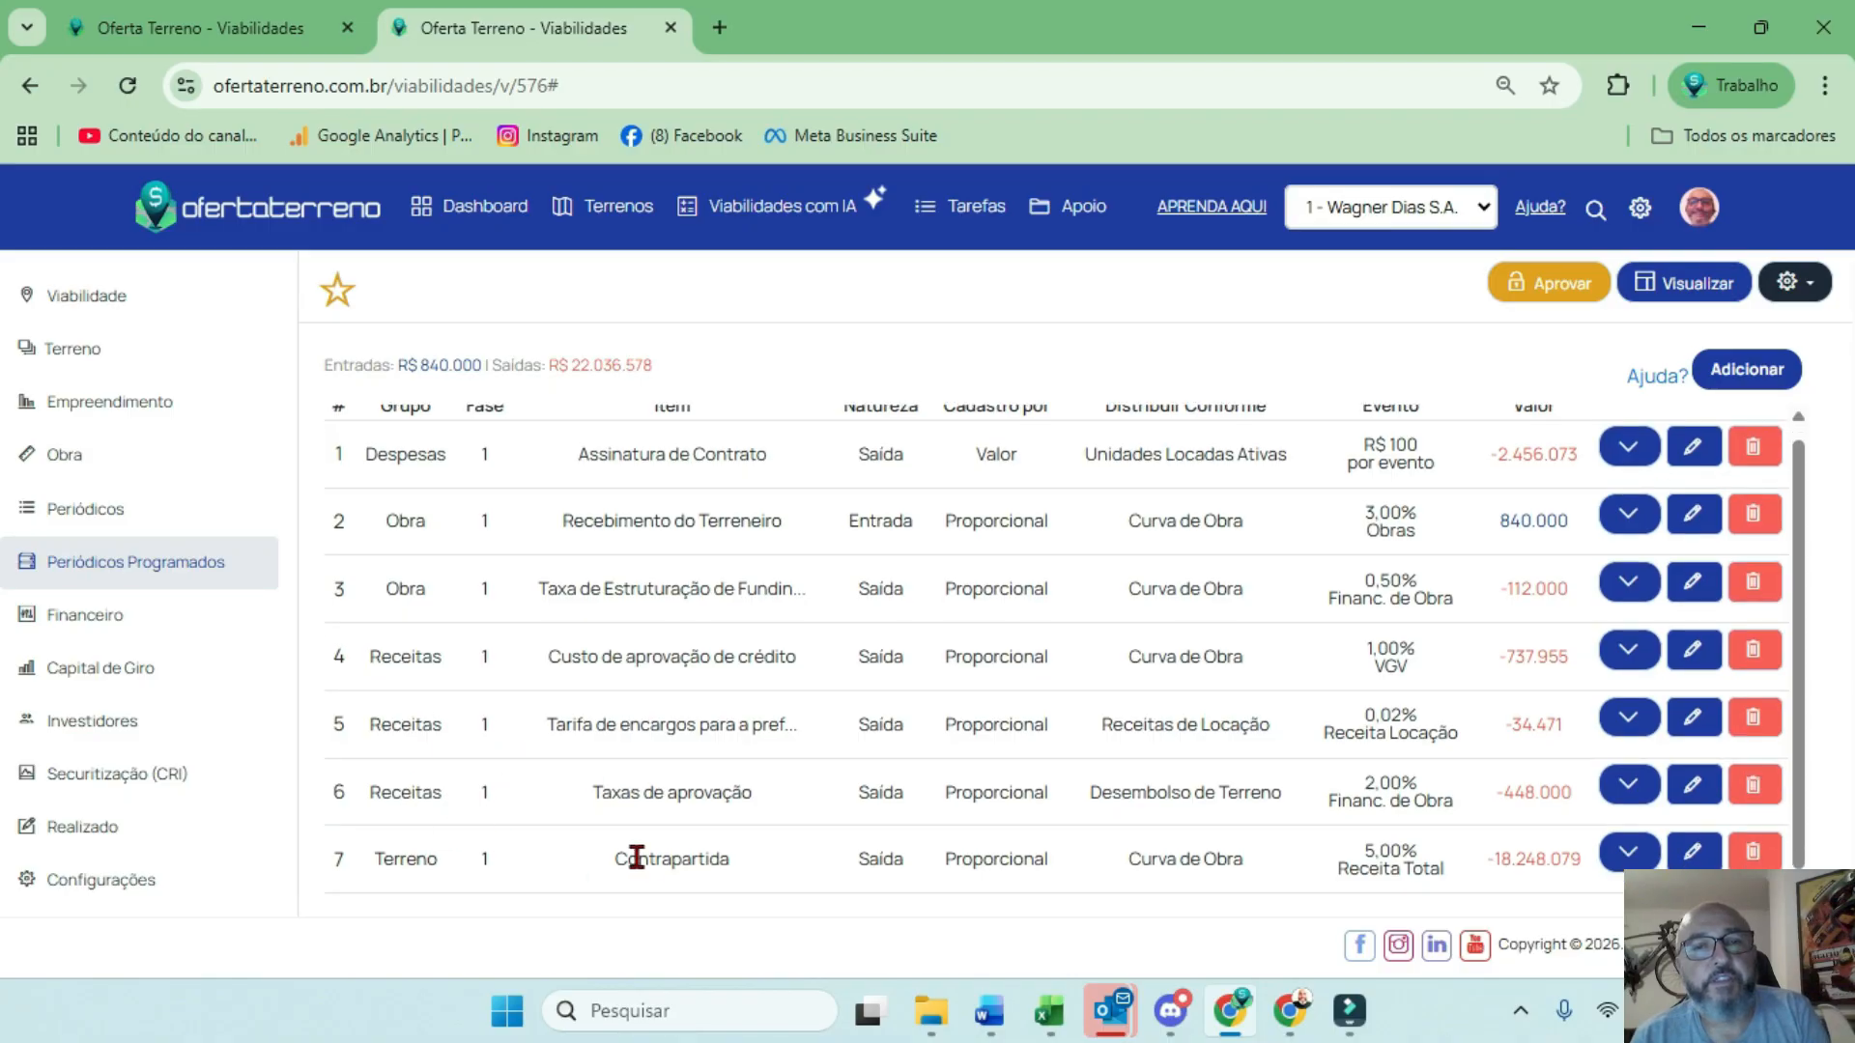
pyautogui.moveTo(351, 791); pyautogui.dragTo(1459, 809)
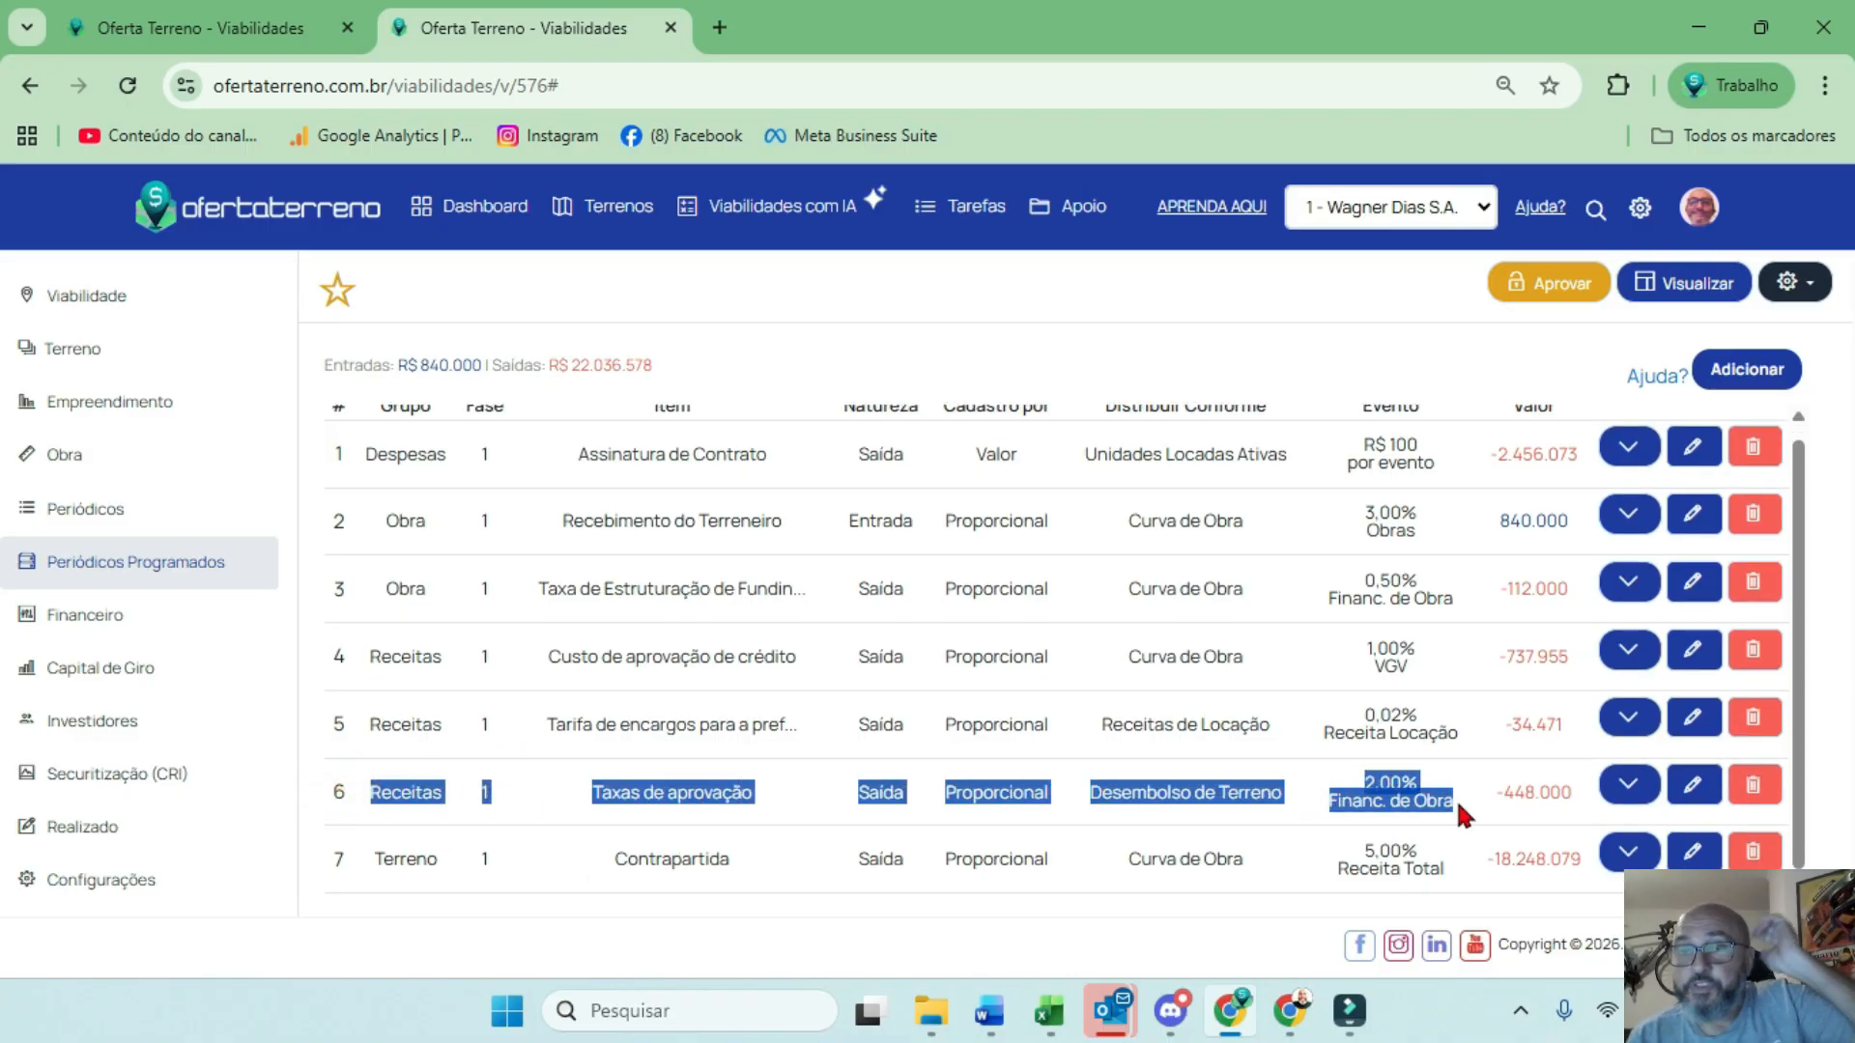
pyautogui.click(1629, 786)
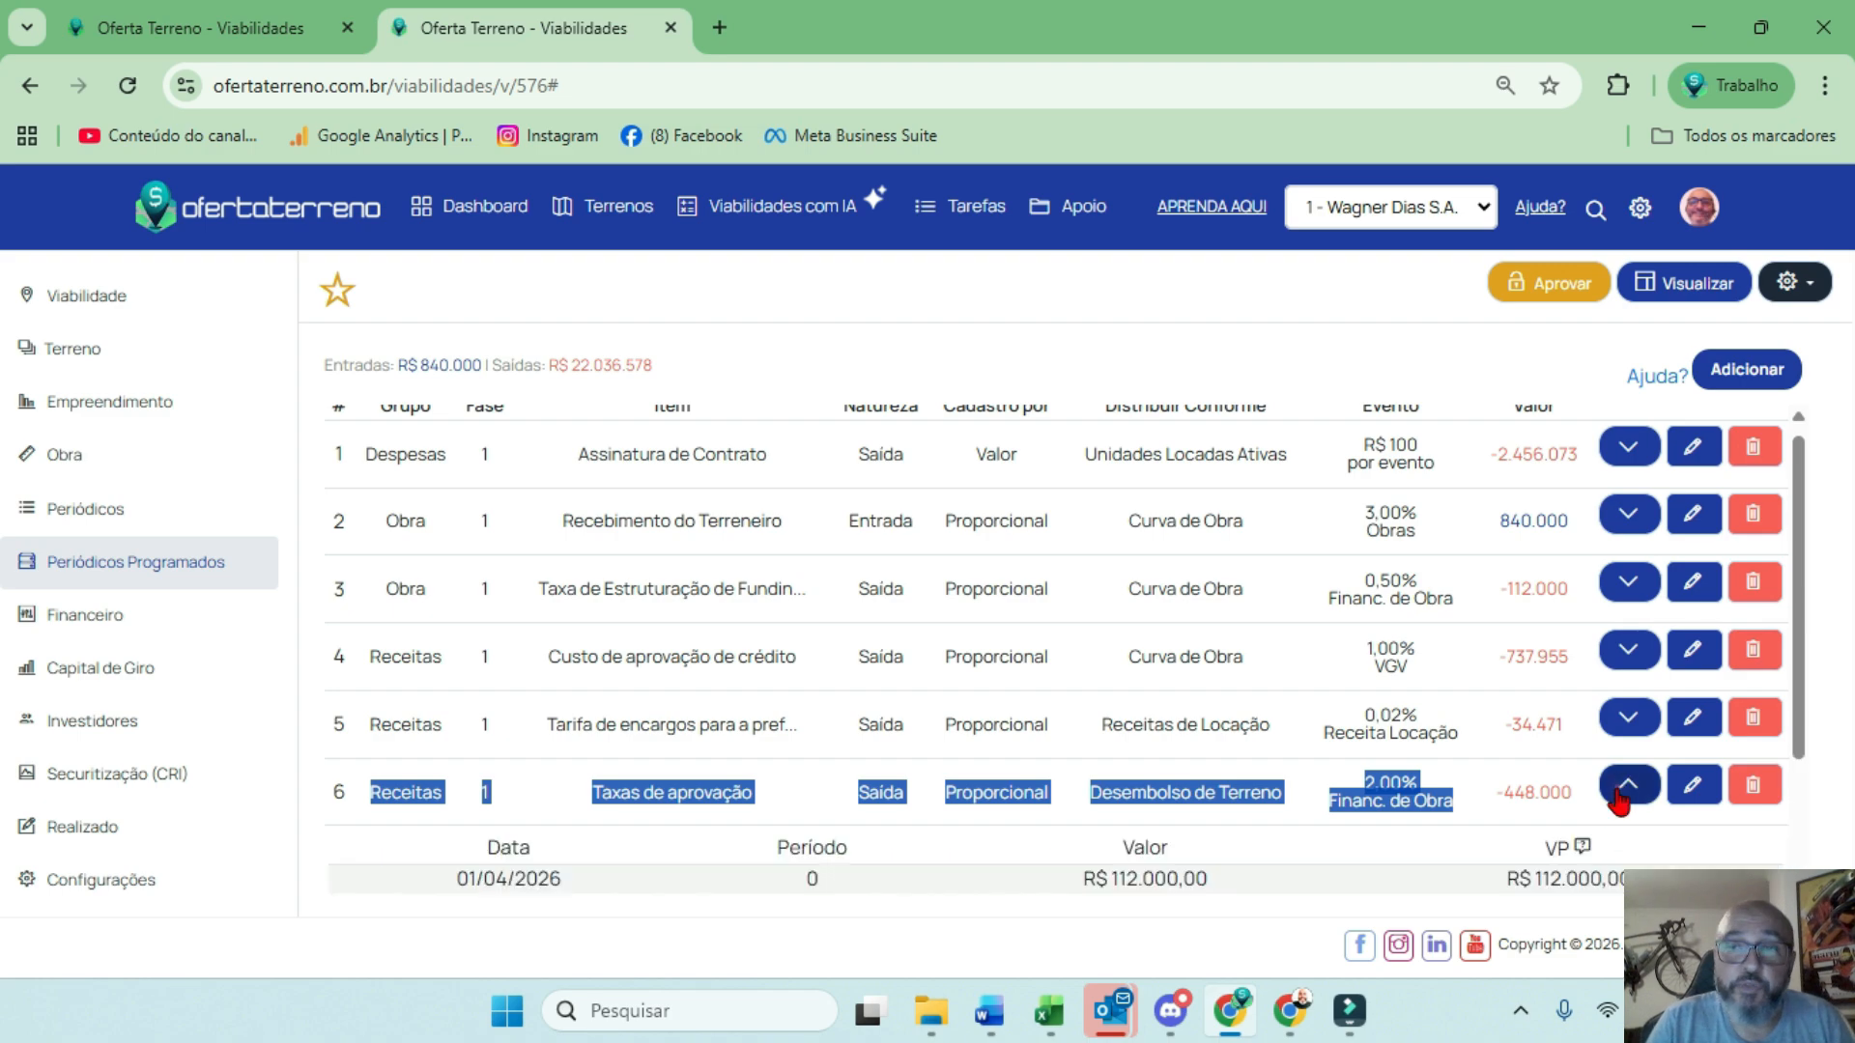
pyautogui.scroll(-2, 1401, 739)
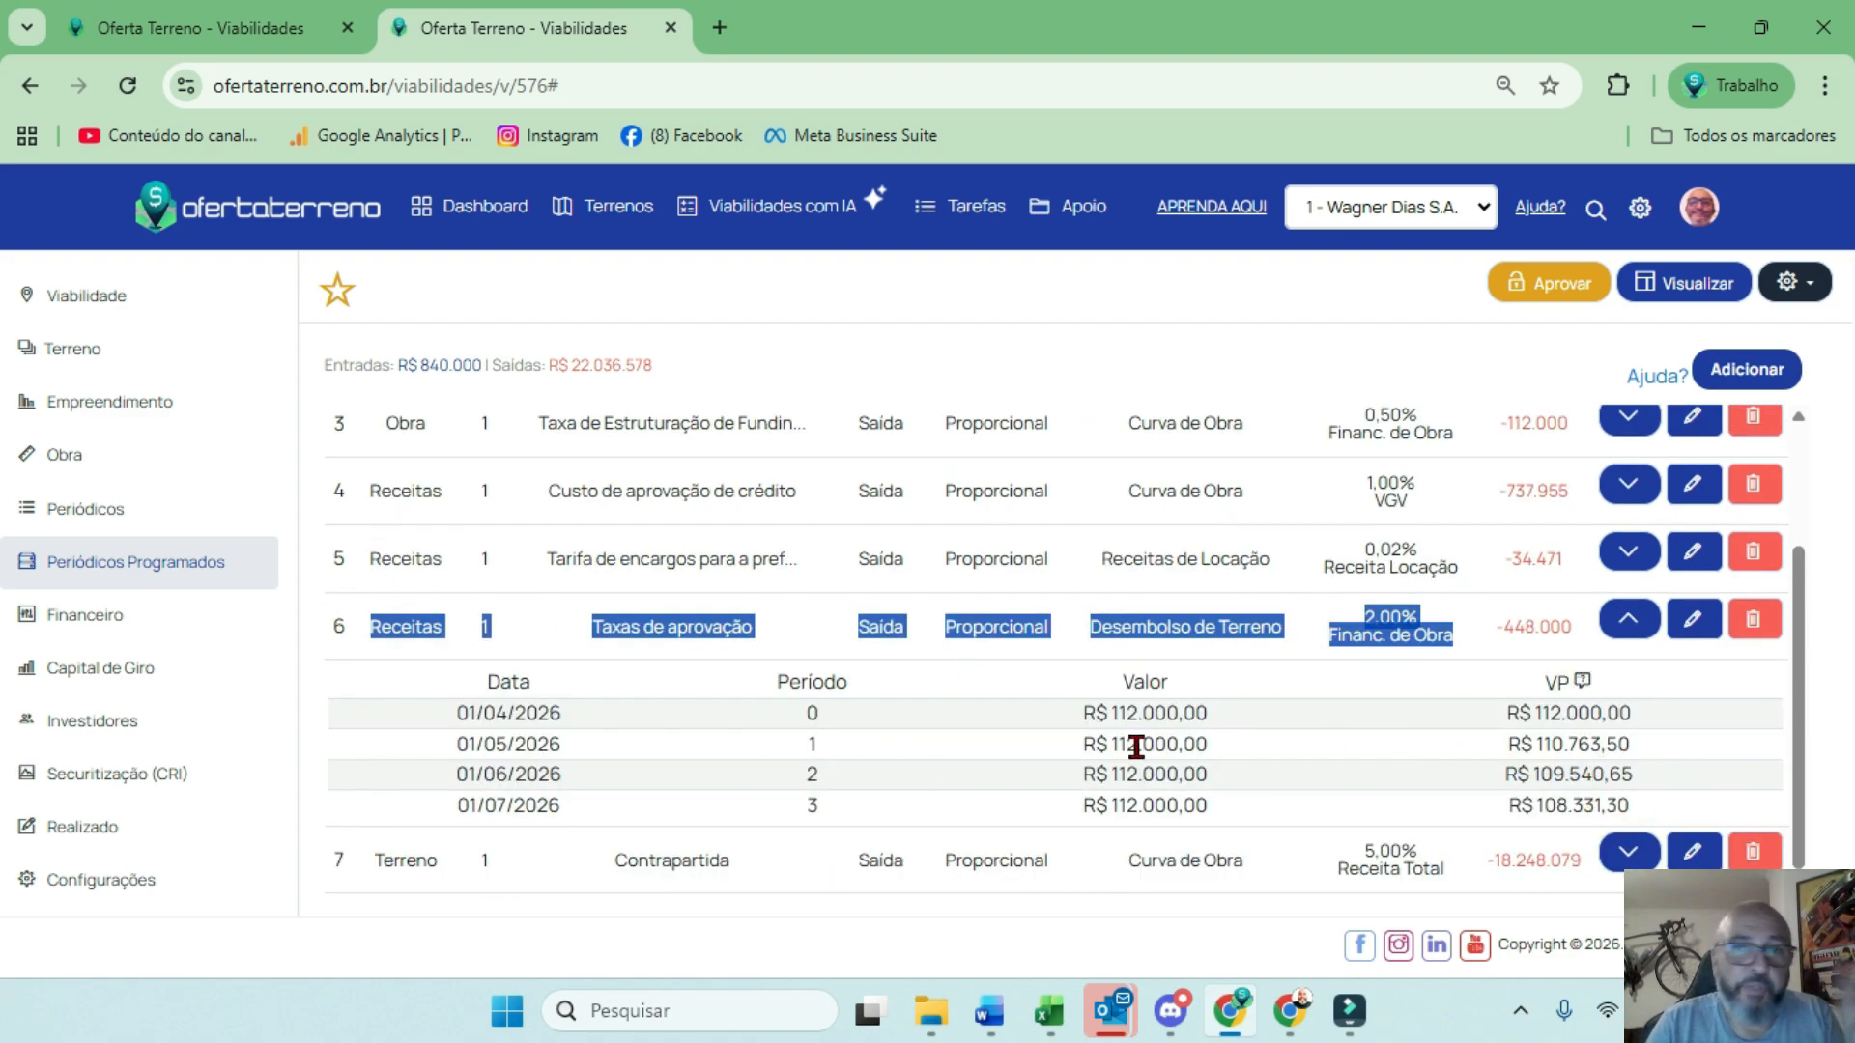
pyautogui.click(1372, 665)
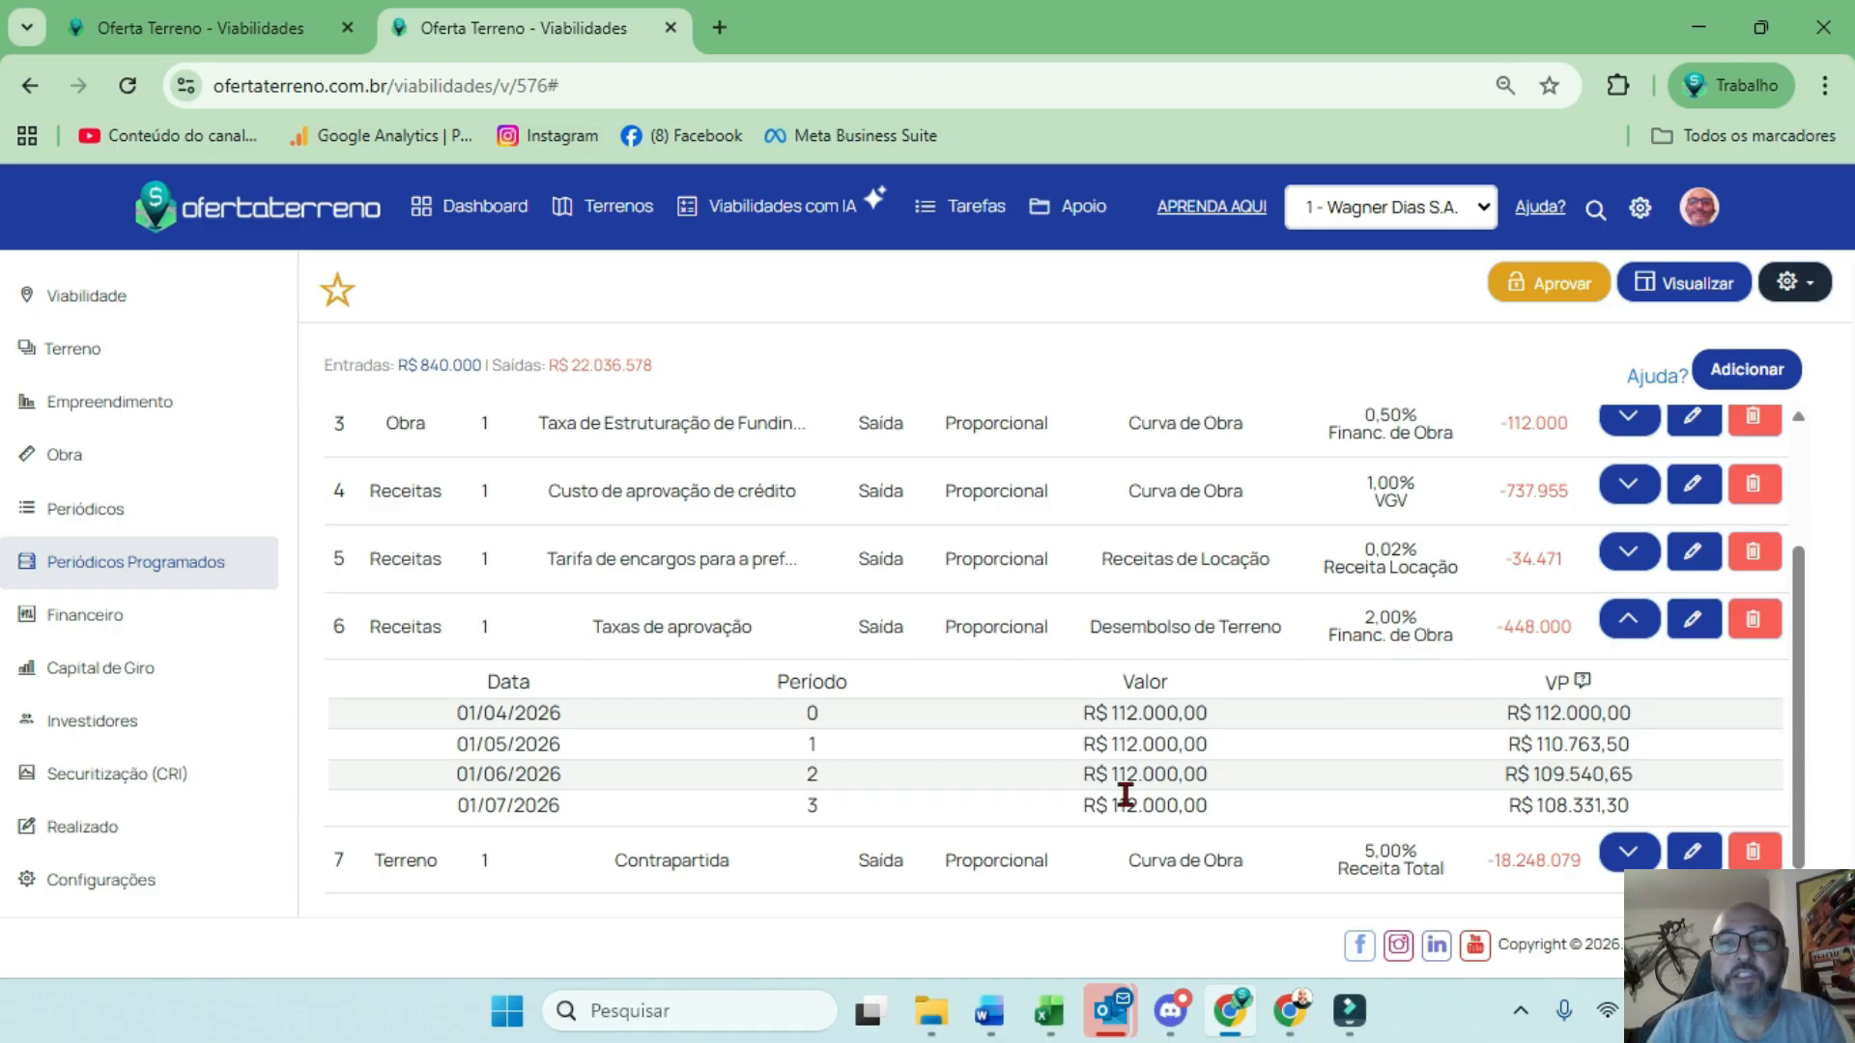
# View the study report and compare the Financ. Obra Liberações with Taxas de aprovação in the Resultado Analítico
pyautogui.click(1684, 283)
pyautogui.scroll(-3, 1075, 720)
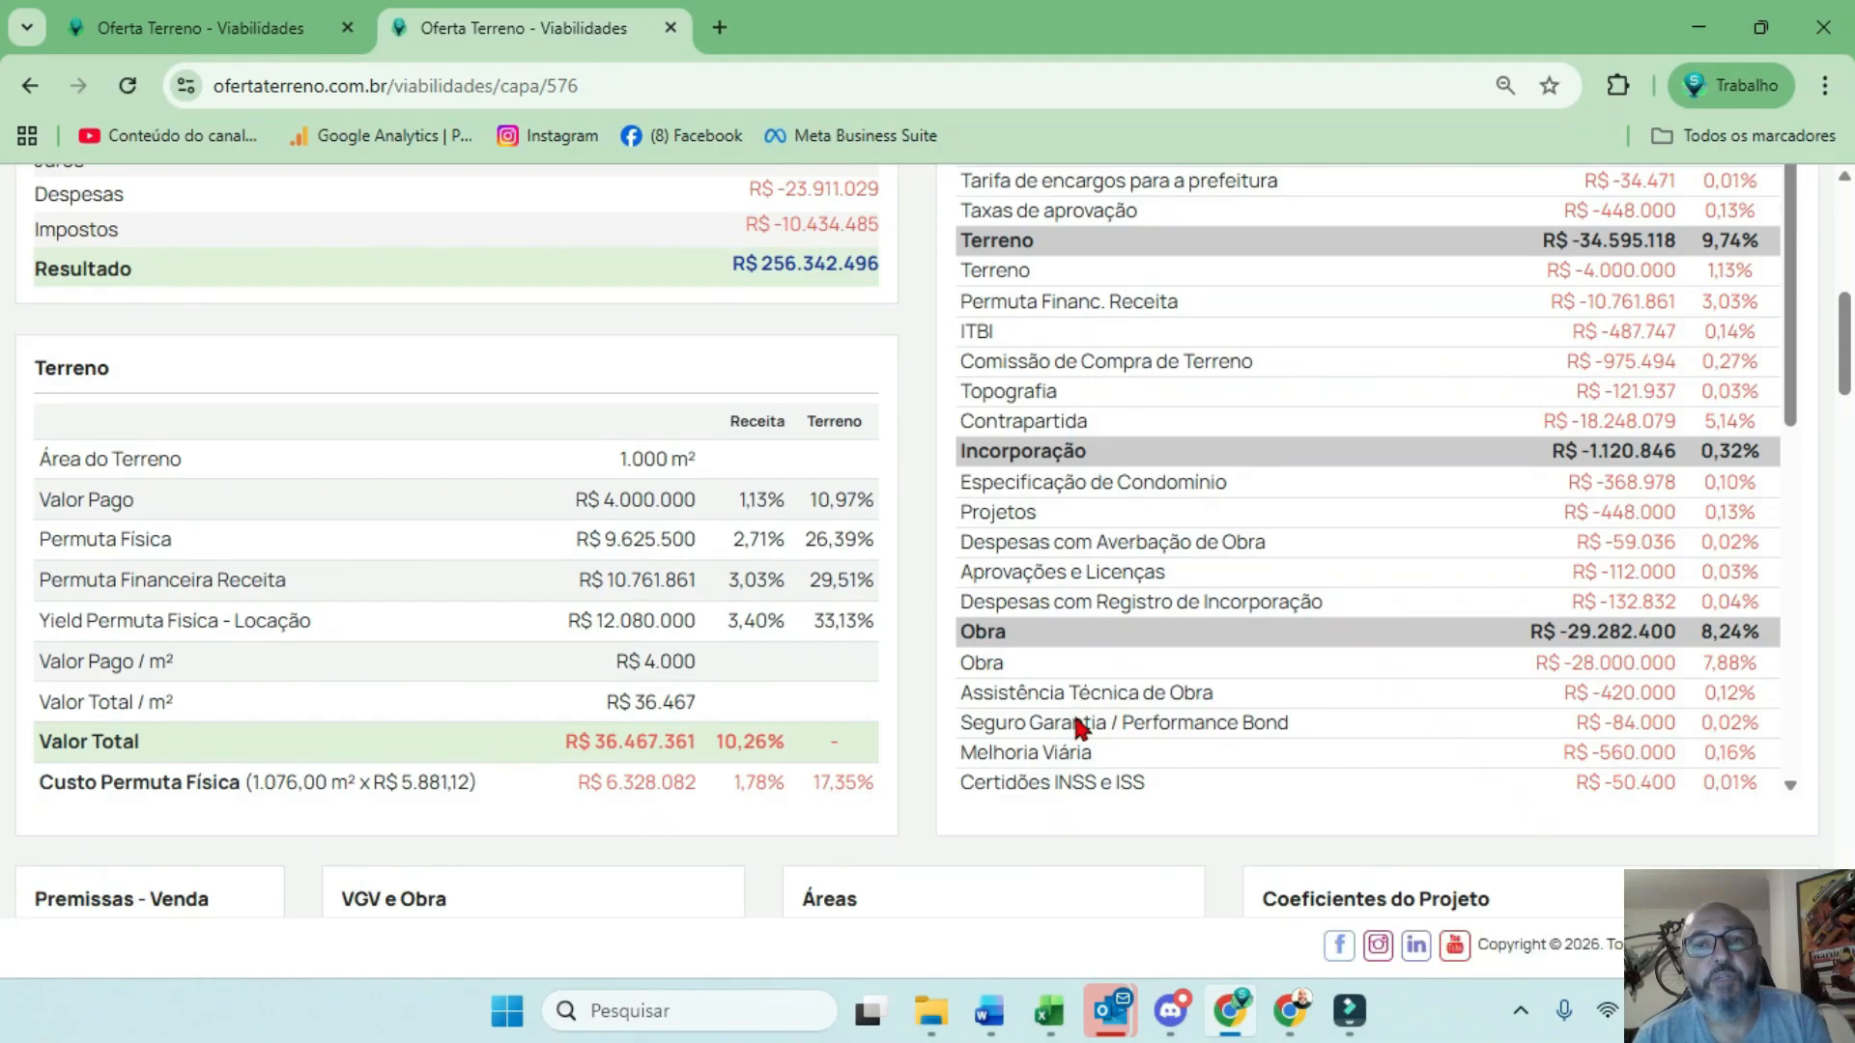
pyautogui.scroll(-5, 1075, 720)
pyautogui.moveTo(1641, 416); pyautogui.dragTo(1679, 406)
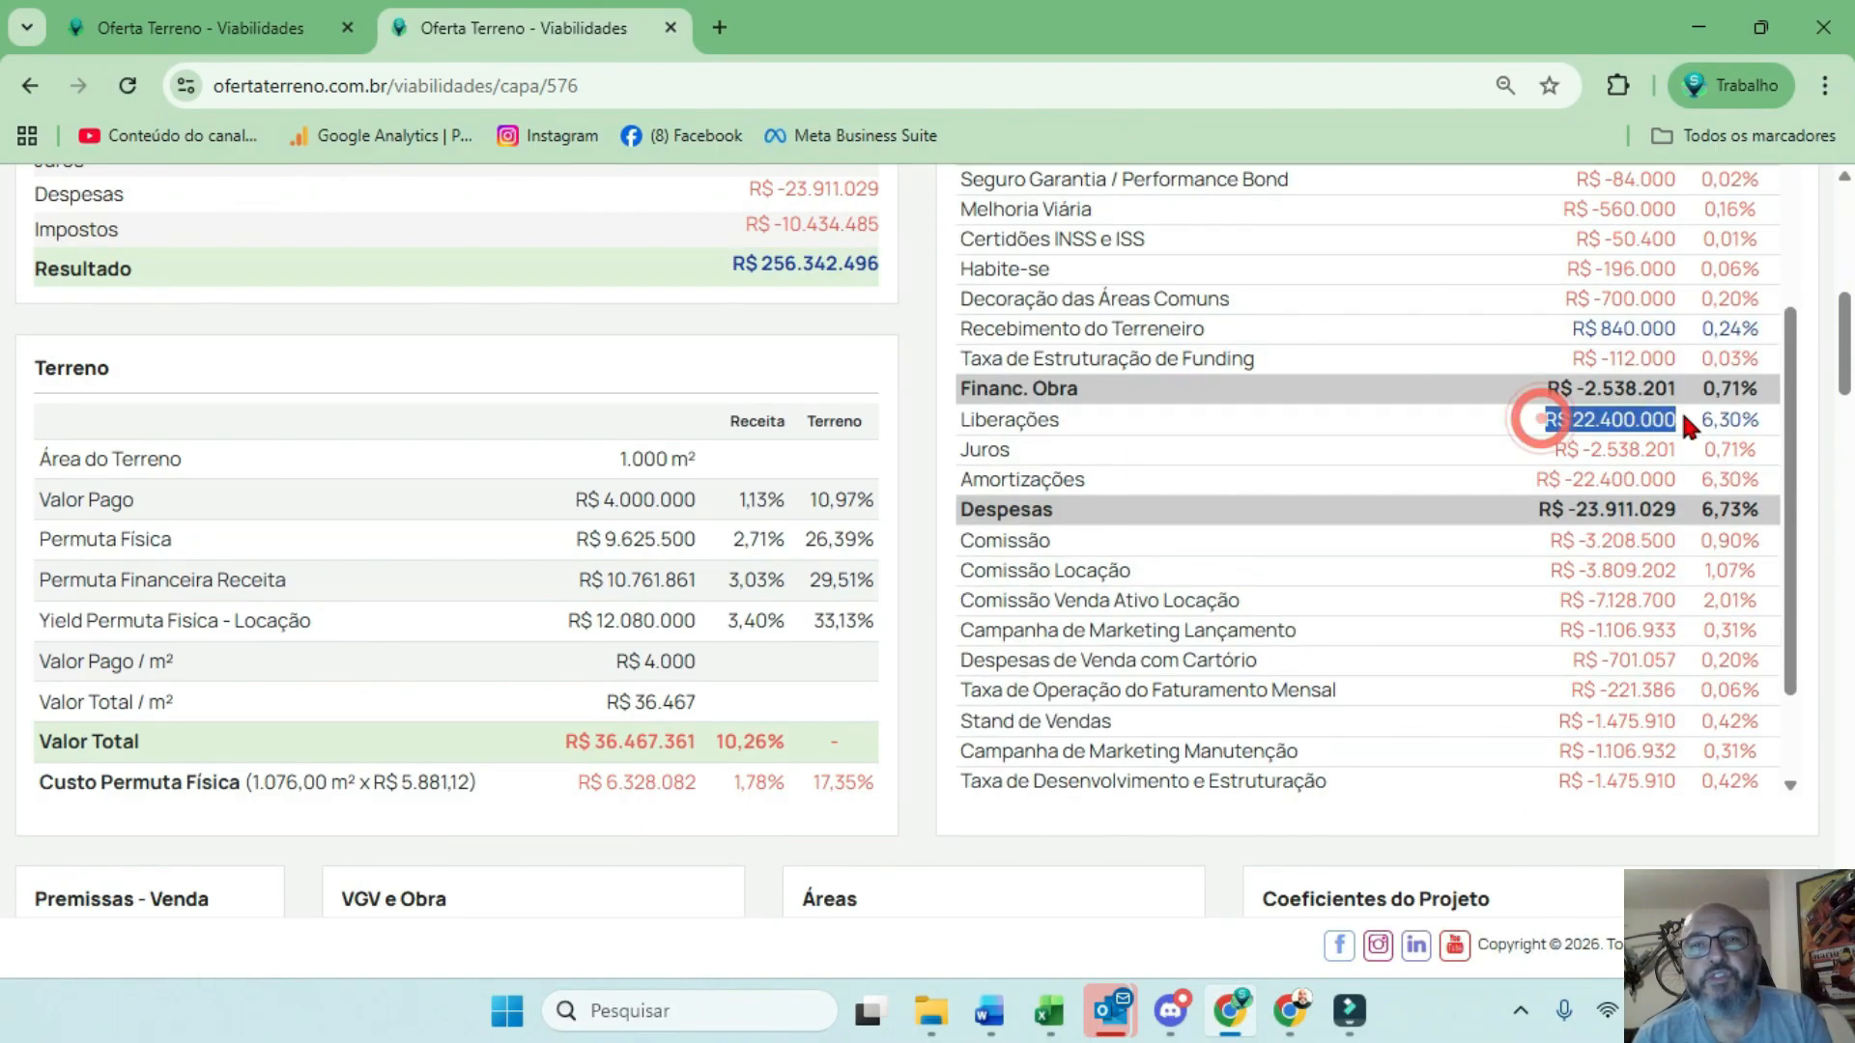
pyautogui.scroll(4, 1212, 396)
pyautogui.scroll(4, 1215, 396)
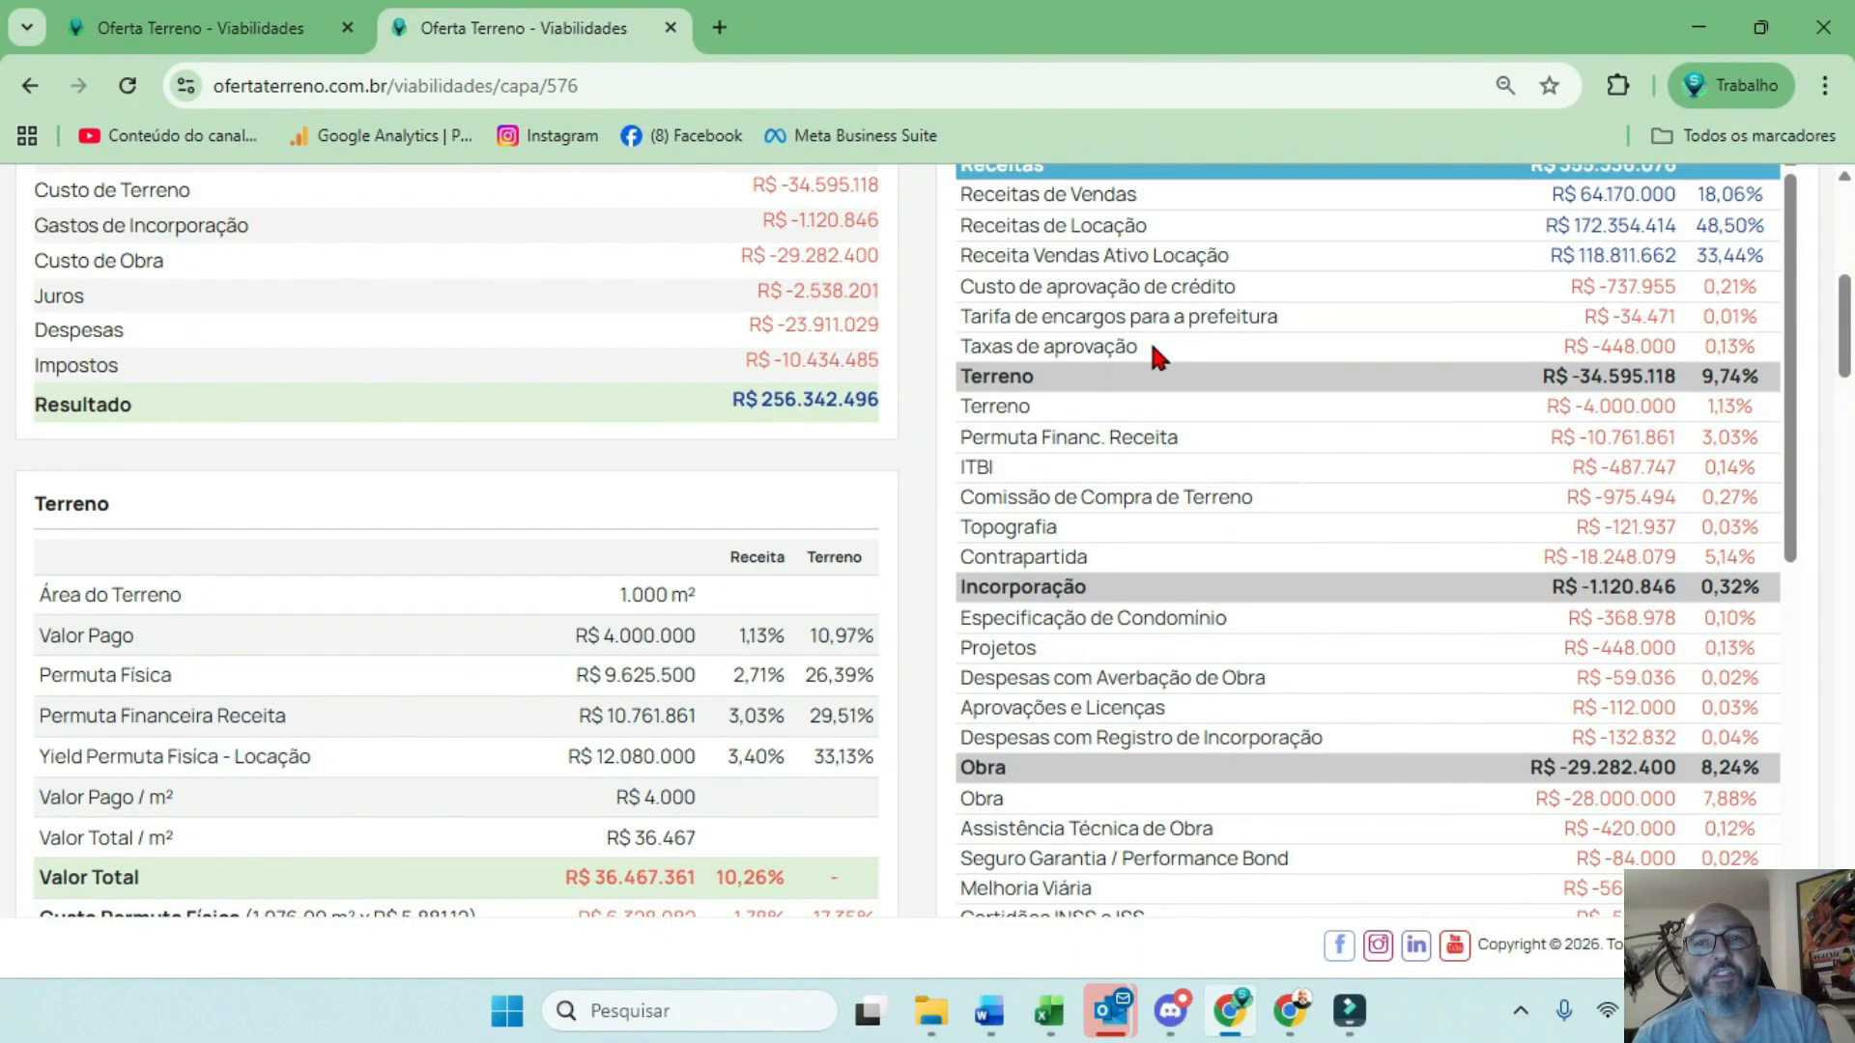
# Reopen the study for editing and check the Taxas de aprovação entry among the Periódicos Programados
pyautogui.moveTo(1155, 348); pyautogui.dragTo(956, 344)
pyautogui.scroll(5, 998, 373)
pyautogui.click(1563, 302)
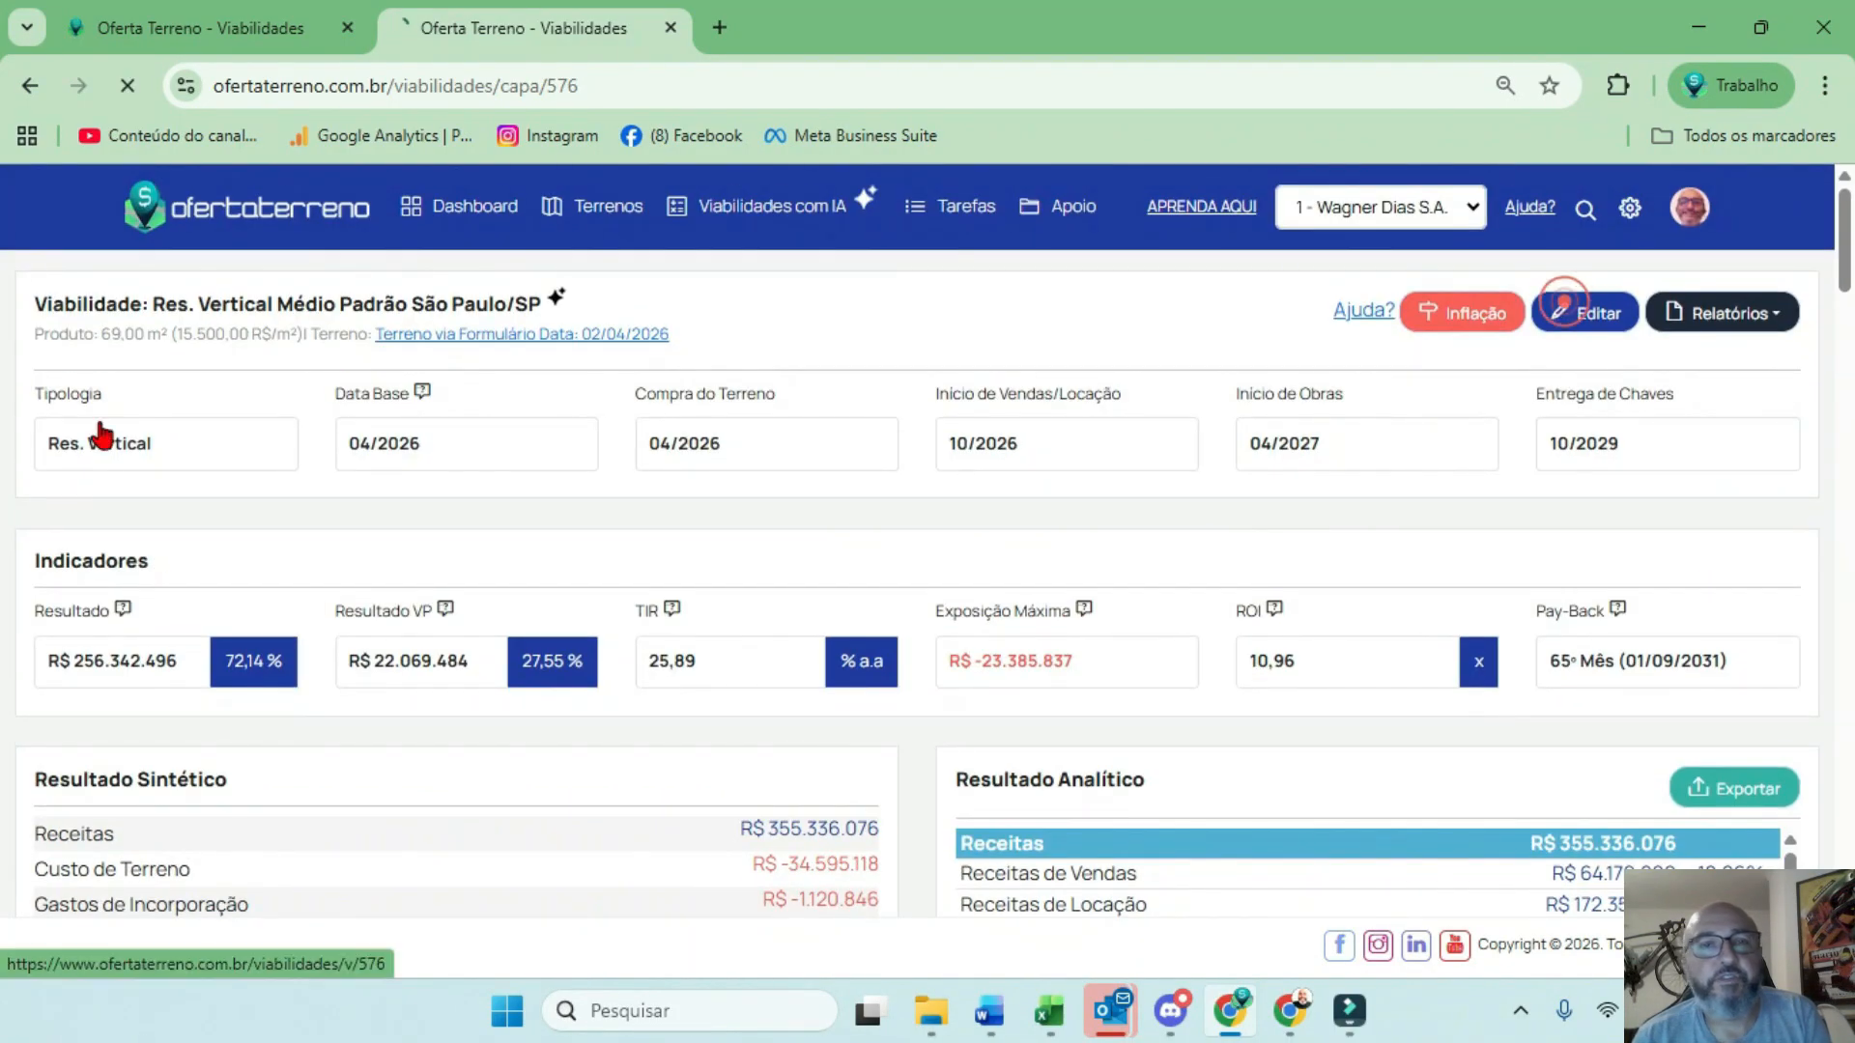
pyautogui.moveTo(577, 798); pyautogui.dragTo(837, 781)
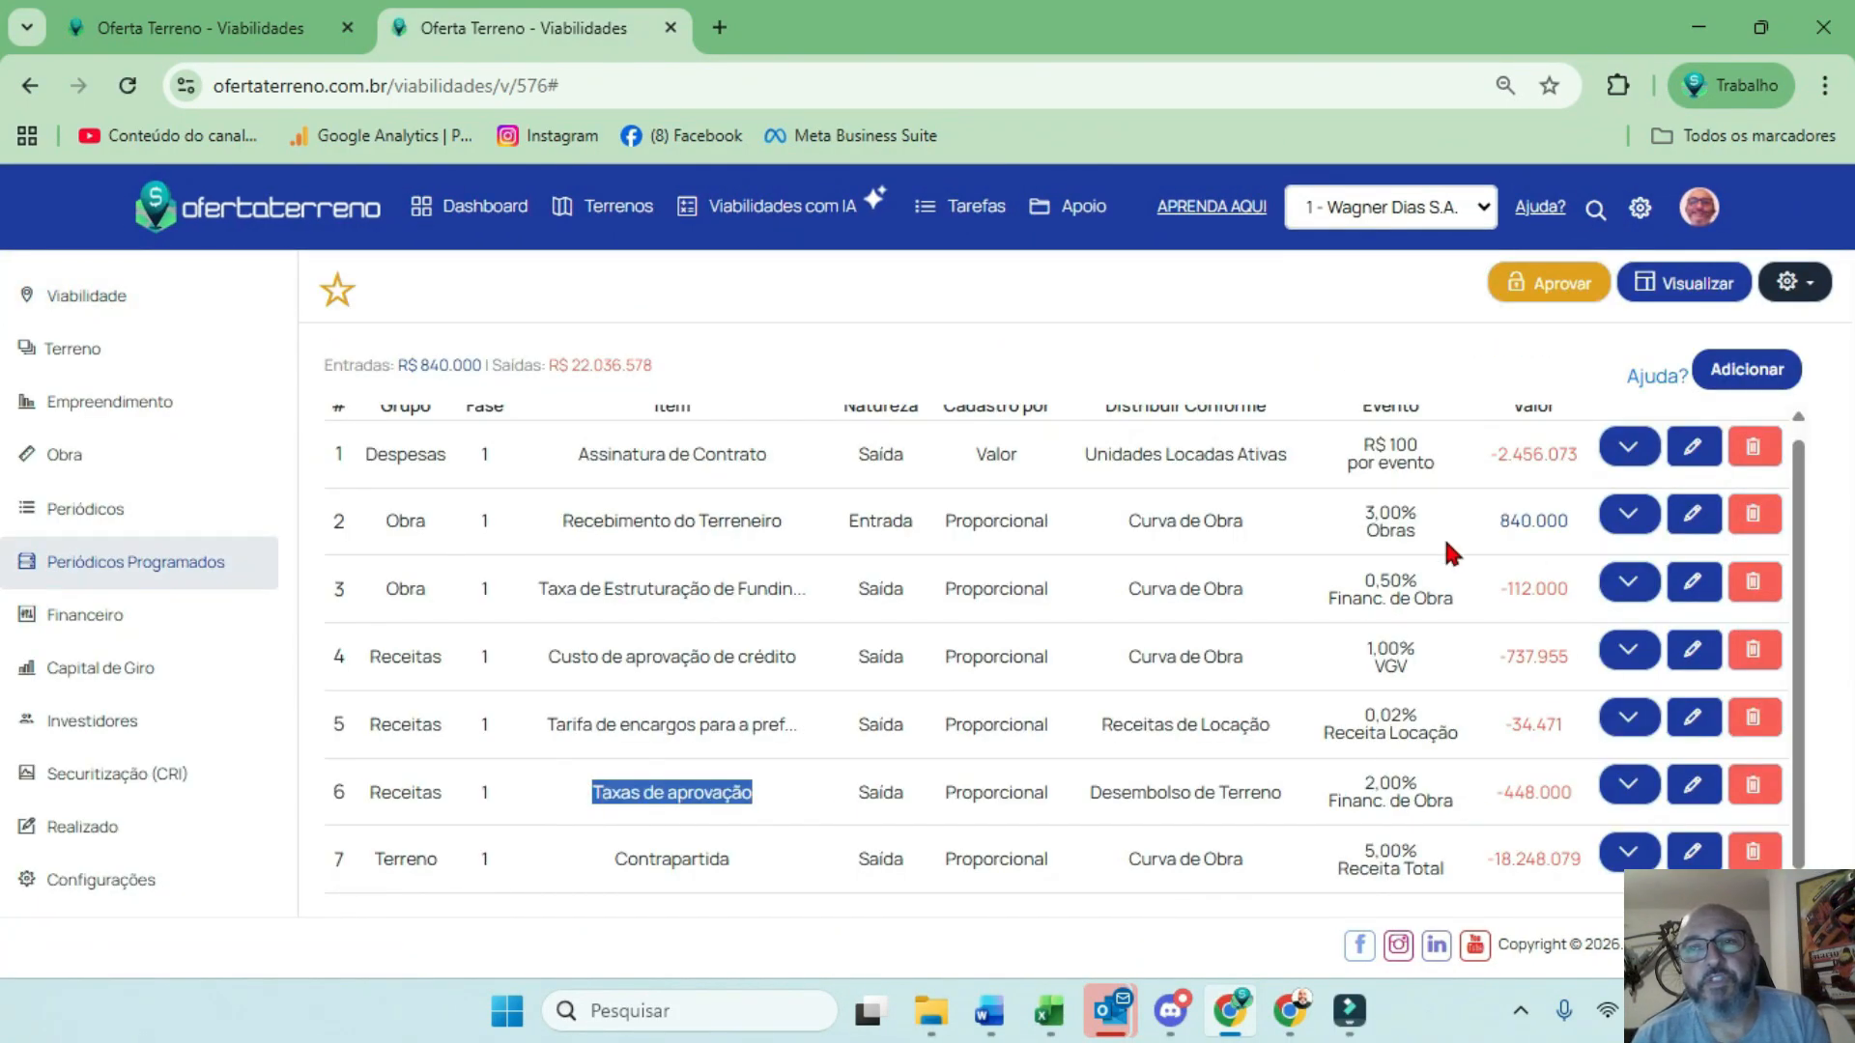
# View the study report and check the Taxas de aprovação amount against the Financ. Obra lines in the Resultado Analítico
pyautogui.click(1681, 282)
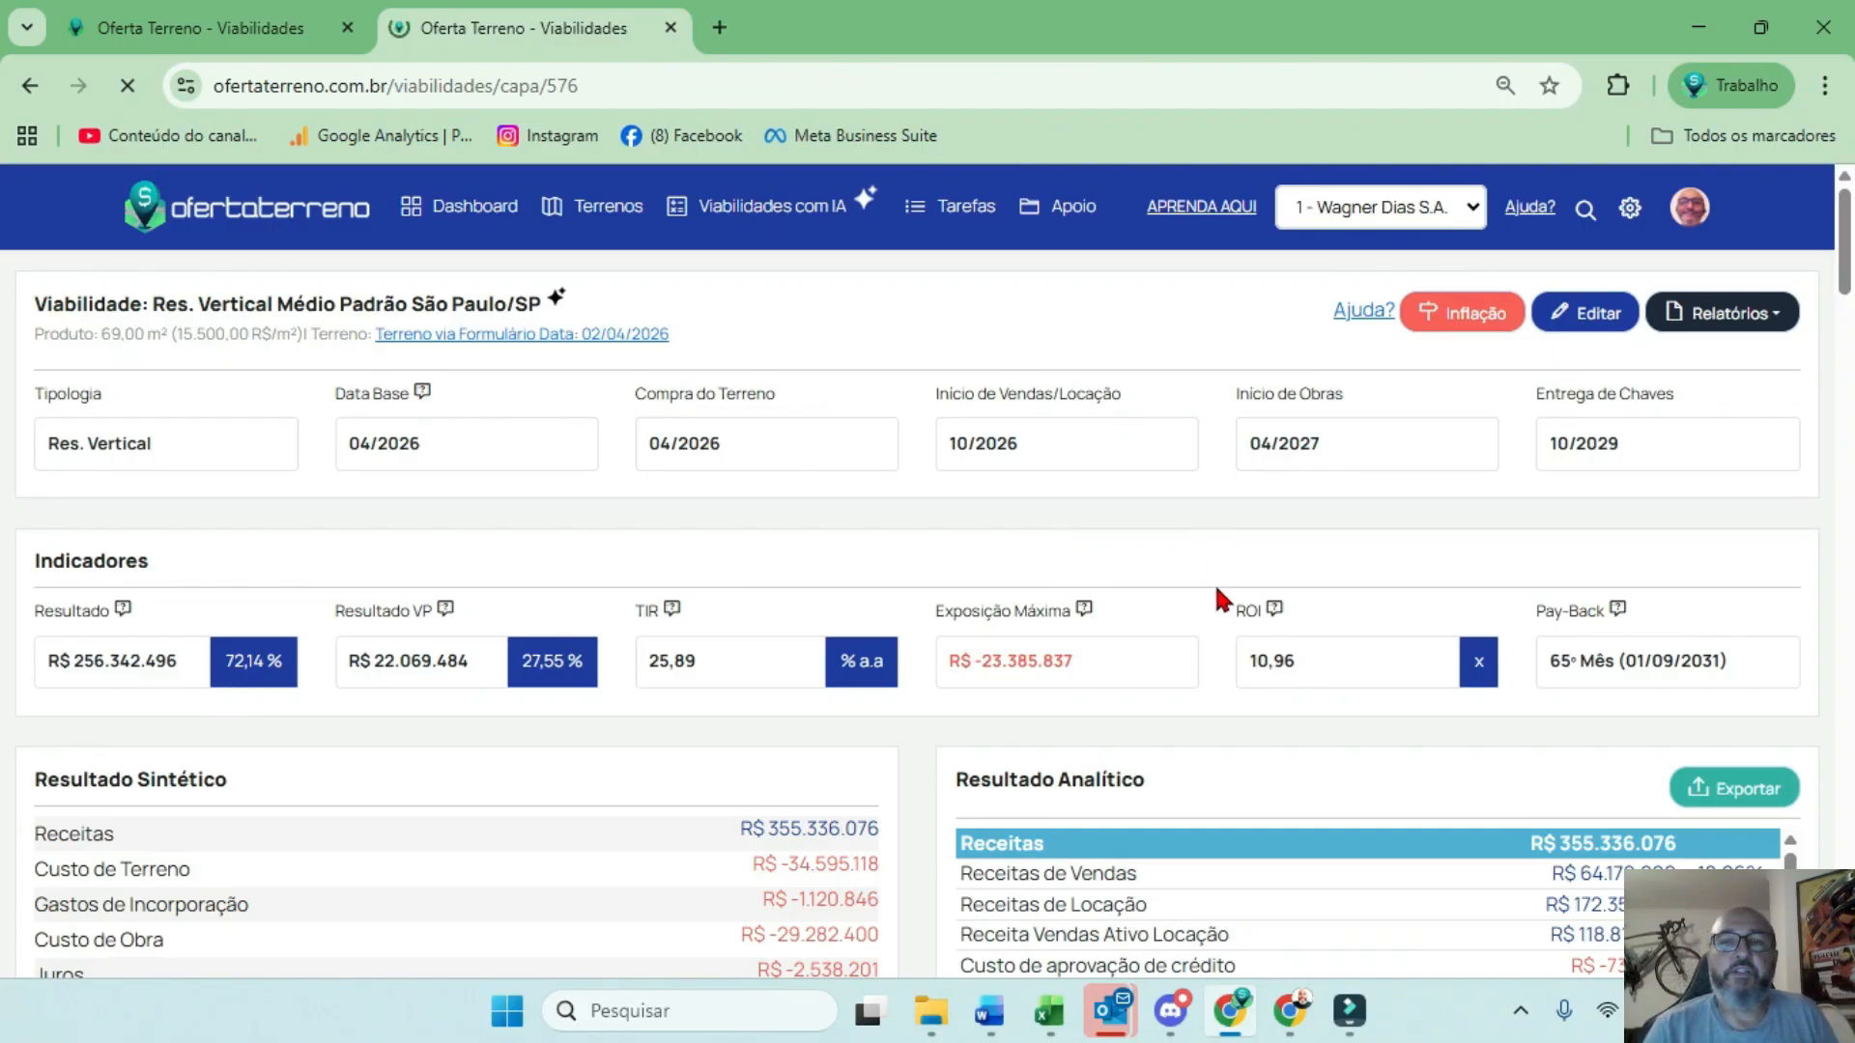
pyautogui.scroll(-3, 1001, 737)
pyautogui.tripleClick(1018, 750)
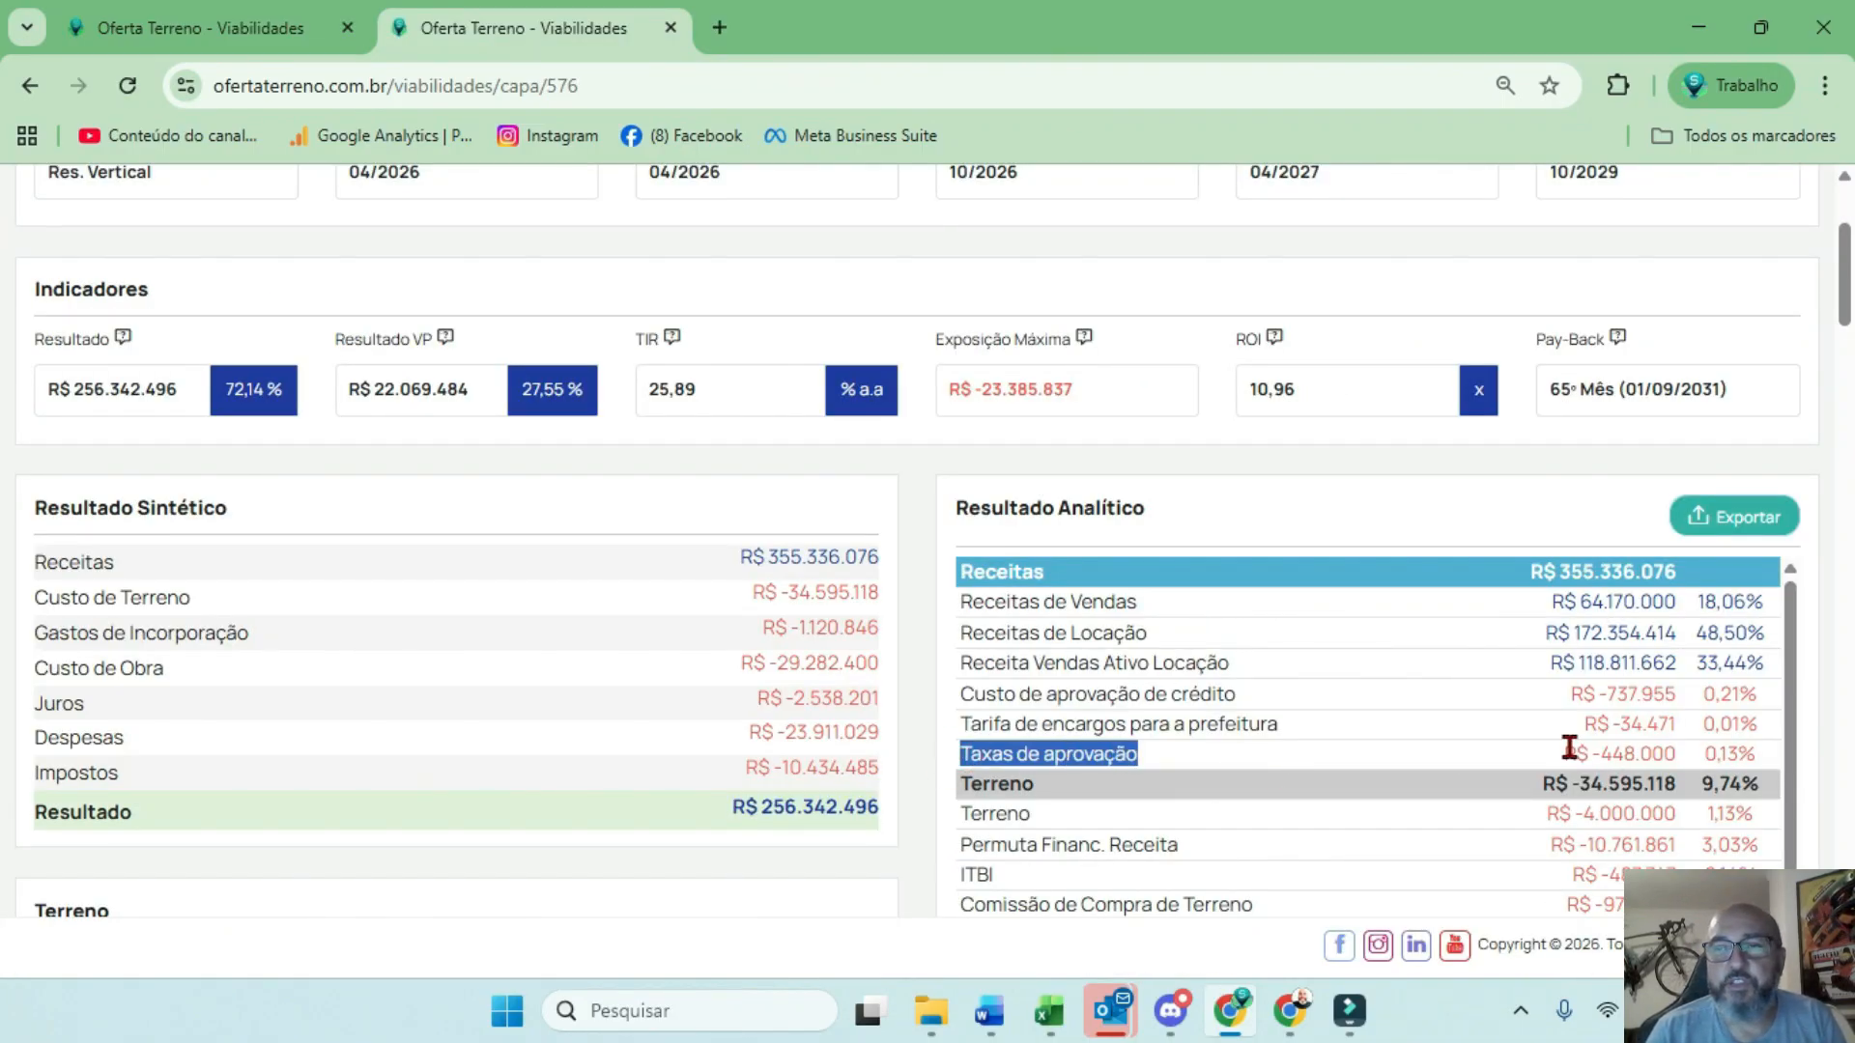
pyautogui.moveTo(1568, 752); pyautogui.dragTo(1709, 754)
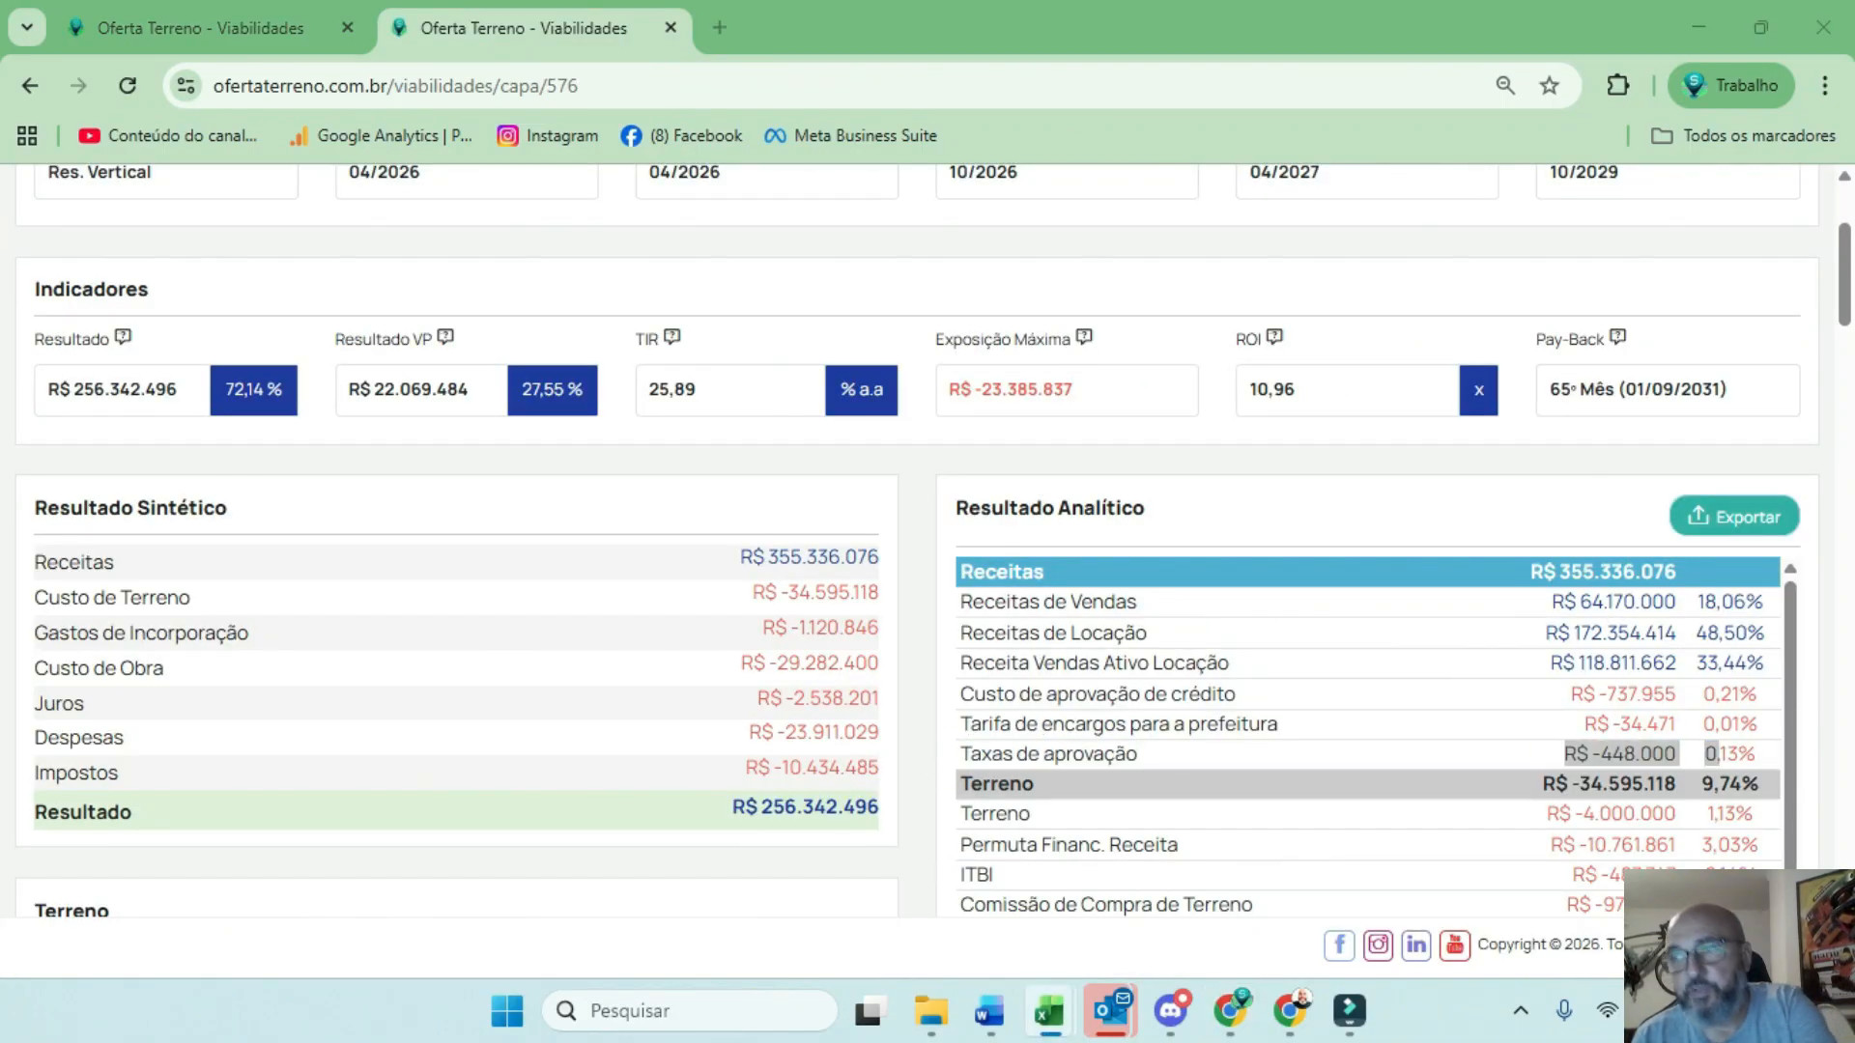
pyautogui.scroll(-8, 1275, 745)
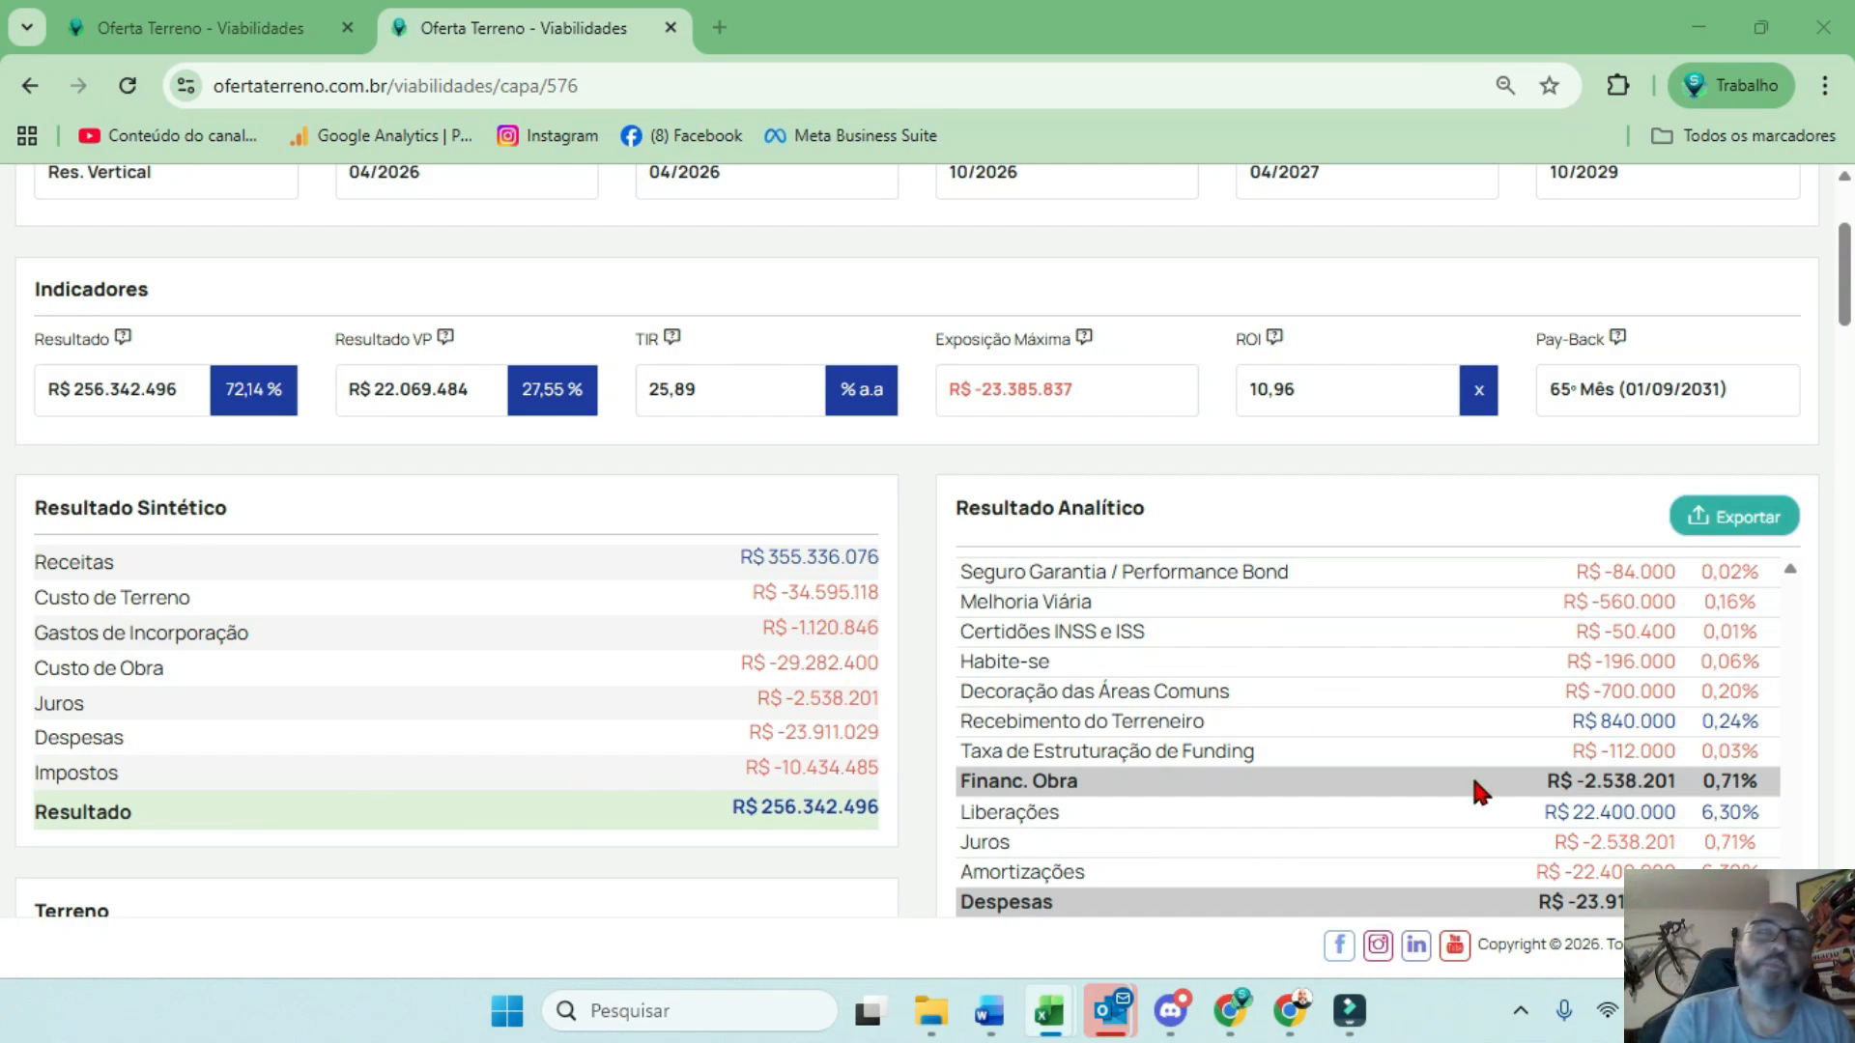
pyautogui.scroll(2, 1479, 744)
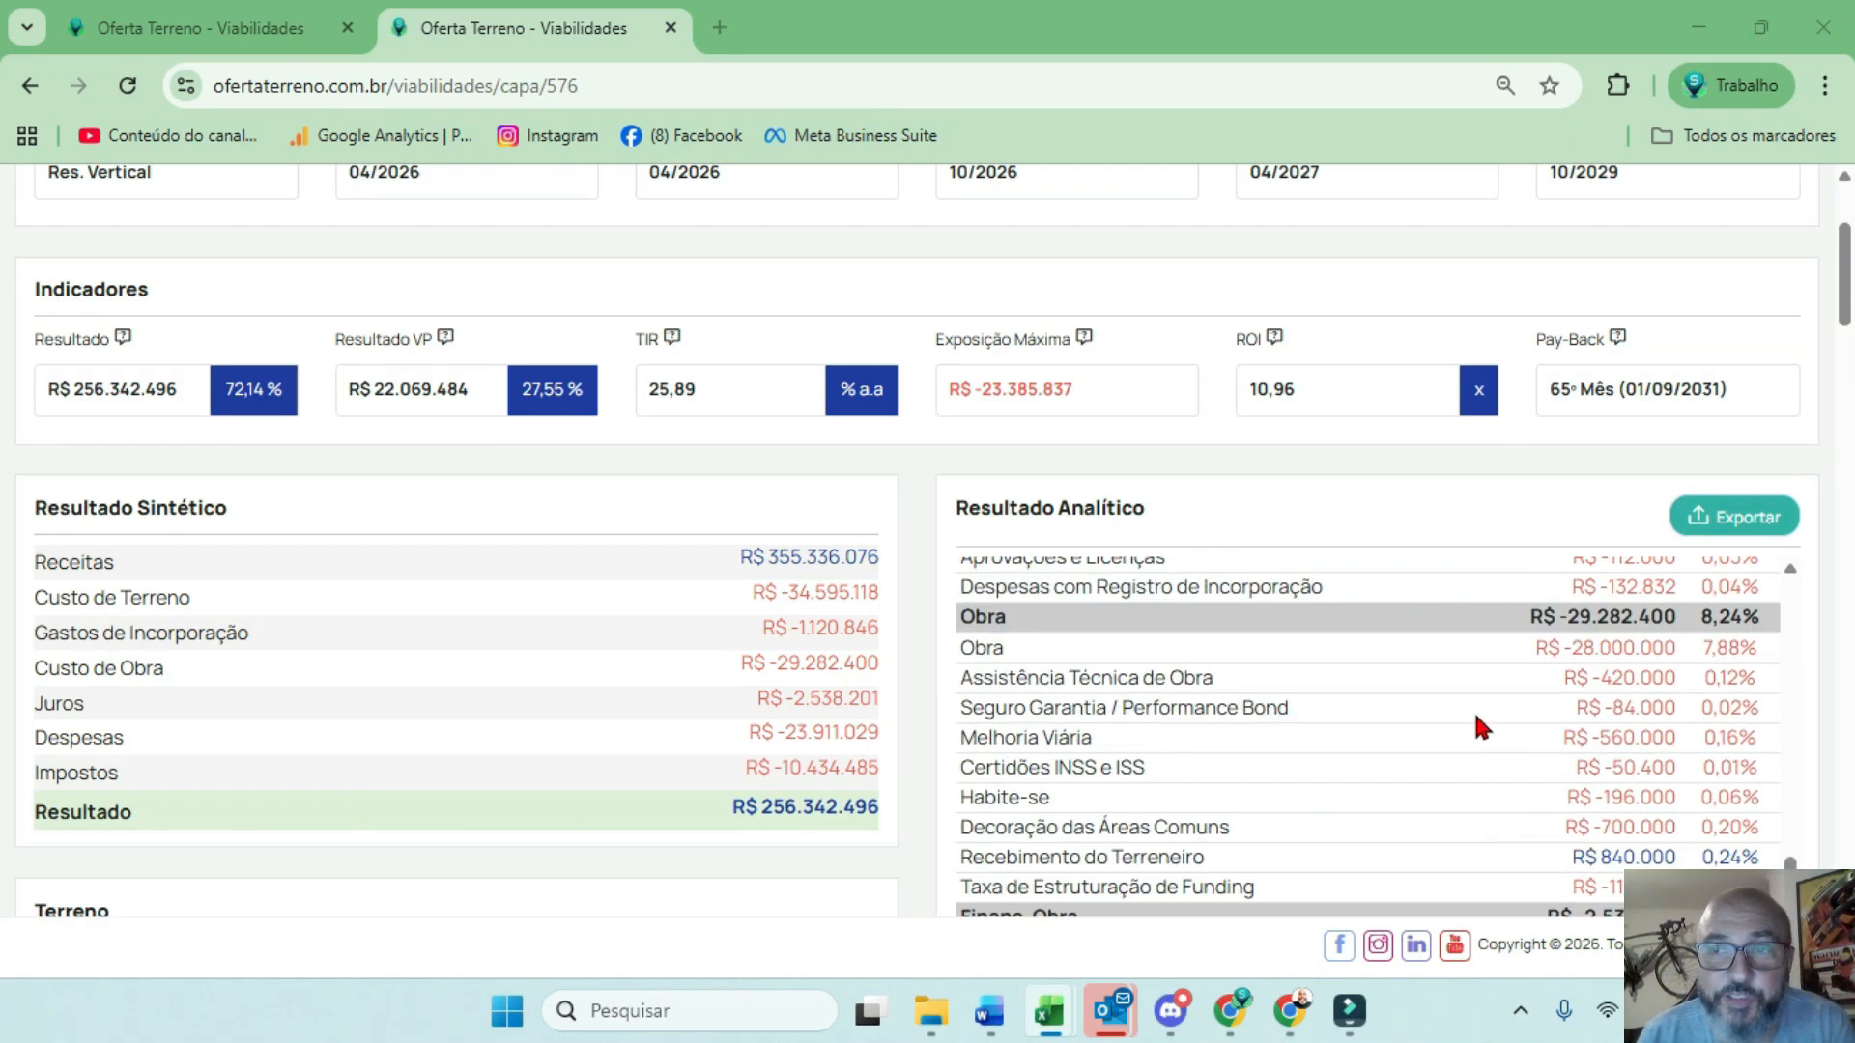
pyautogui.scroll(6, 1478, 726)
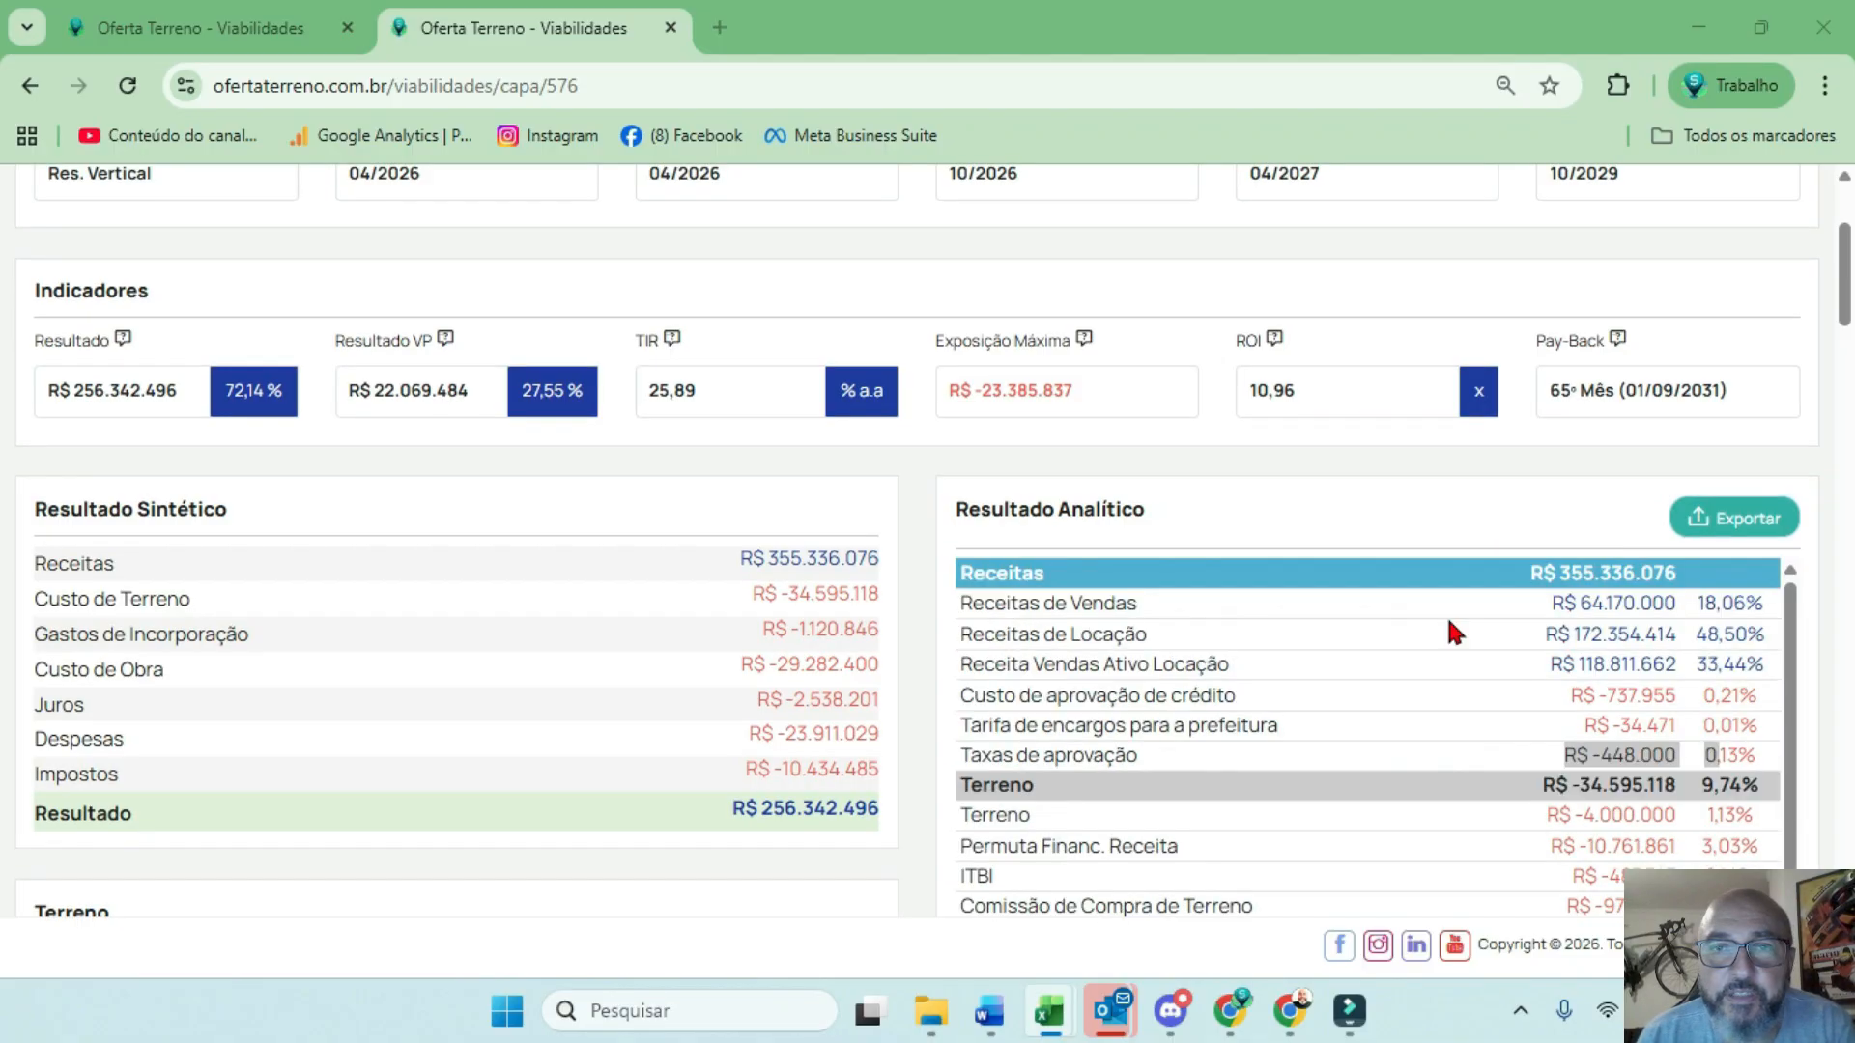
pyautogui.scroll(1, 1450, 623)
pyautogui.click(1598, 882)
pyautogui.moveTo(1025, 896); pyautogui.dragTo(1066, 891)
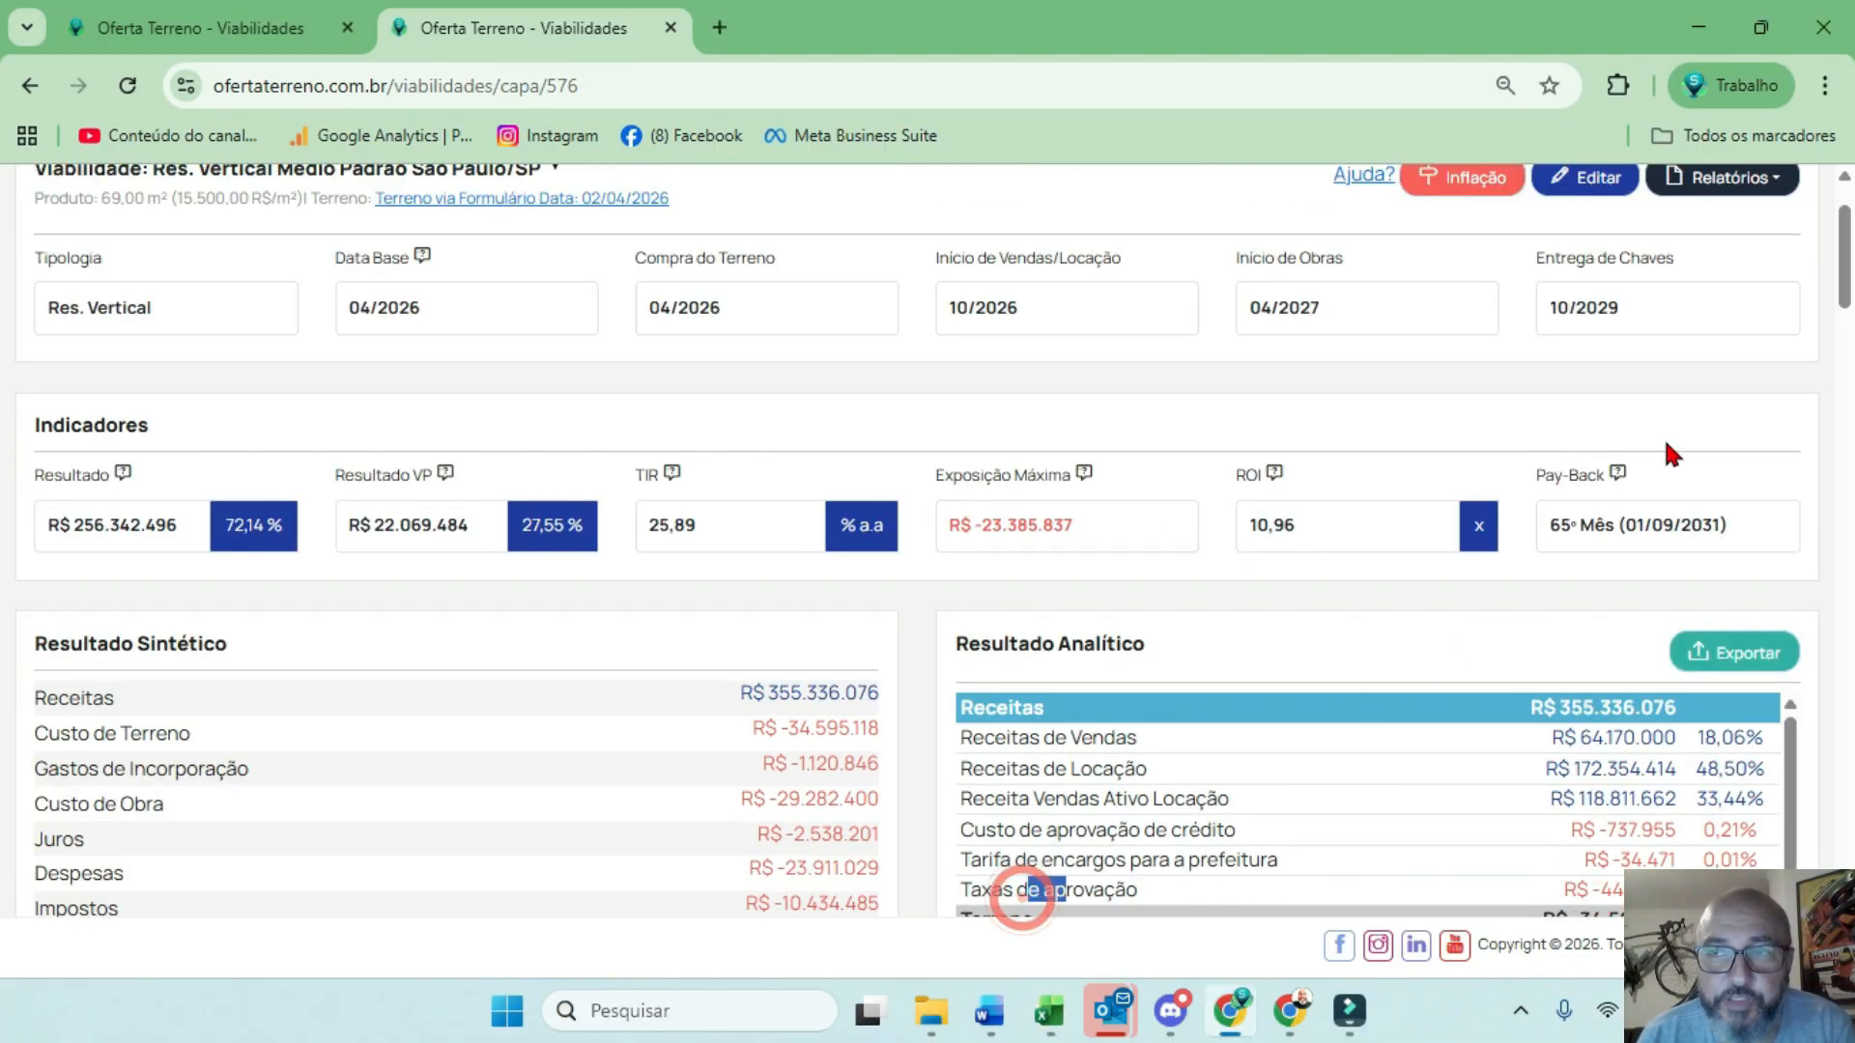
# Compare the monthly Taxas de aprovação and Terreno payments in the Fluxo Analítico por Data, and check Valor Pago in the Terreno summary
pyautogui.scroll(-20, 1672, 454)
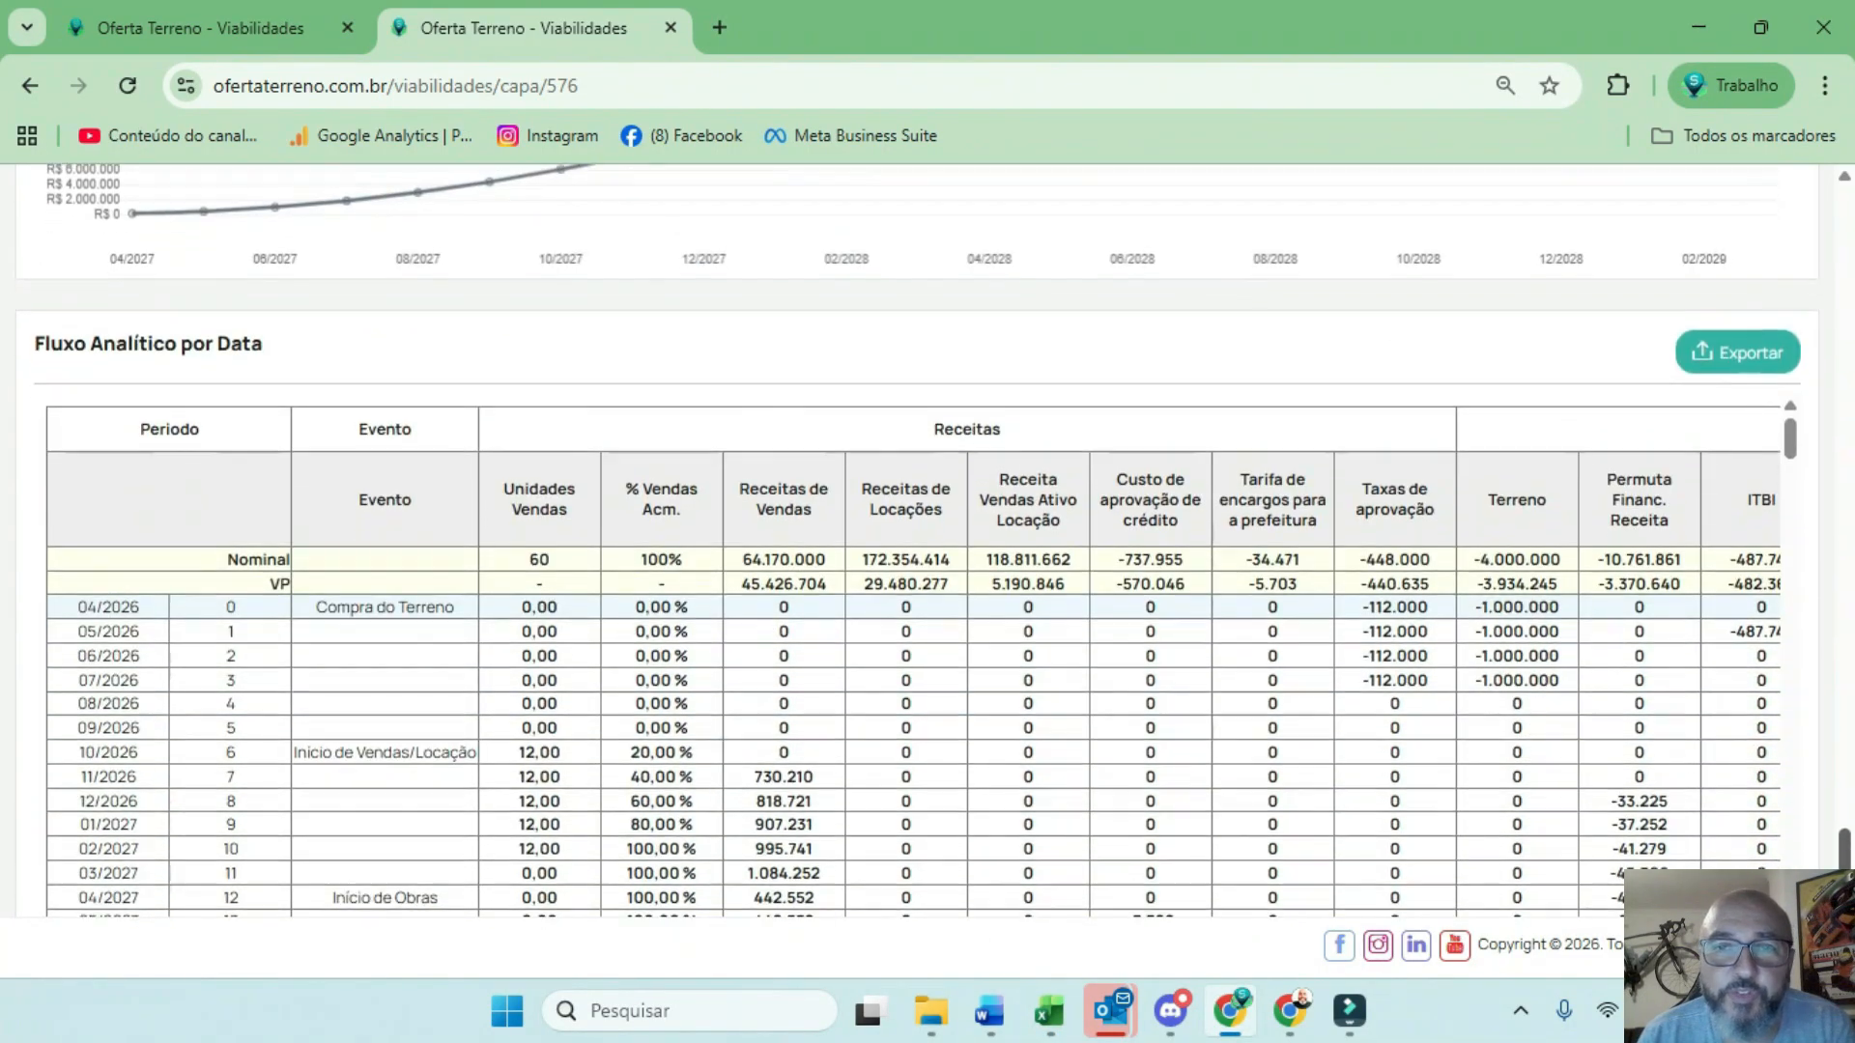
pyautogui.moveTo(1562, 608); pyautogui.dragTo(1493, 682)
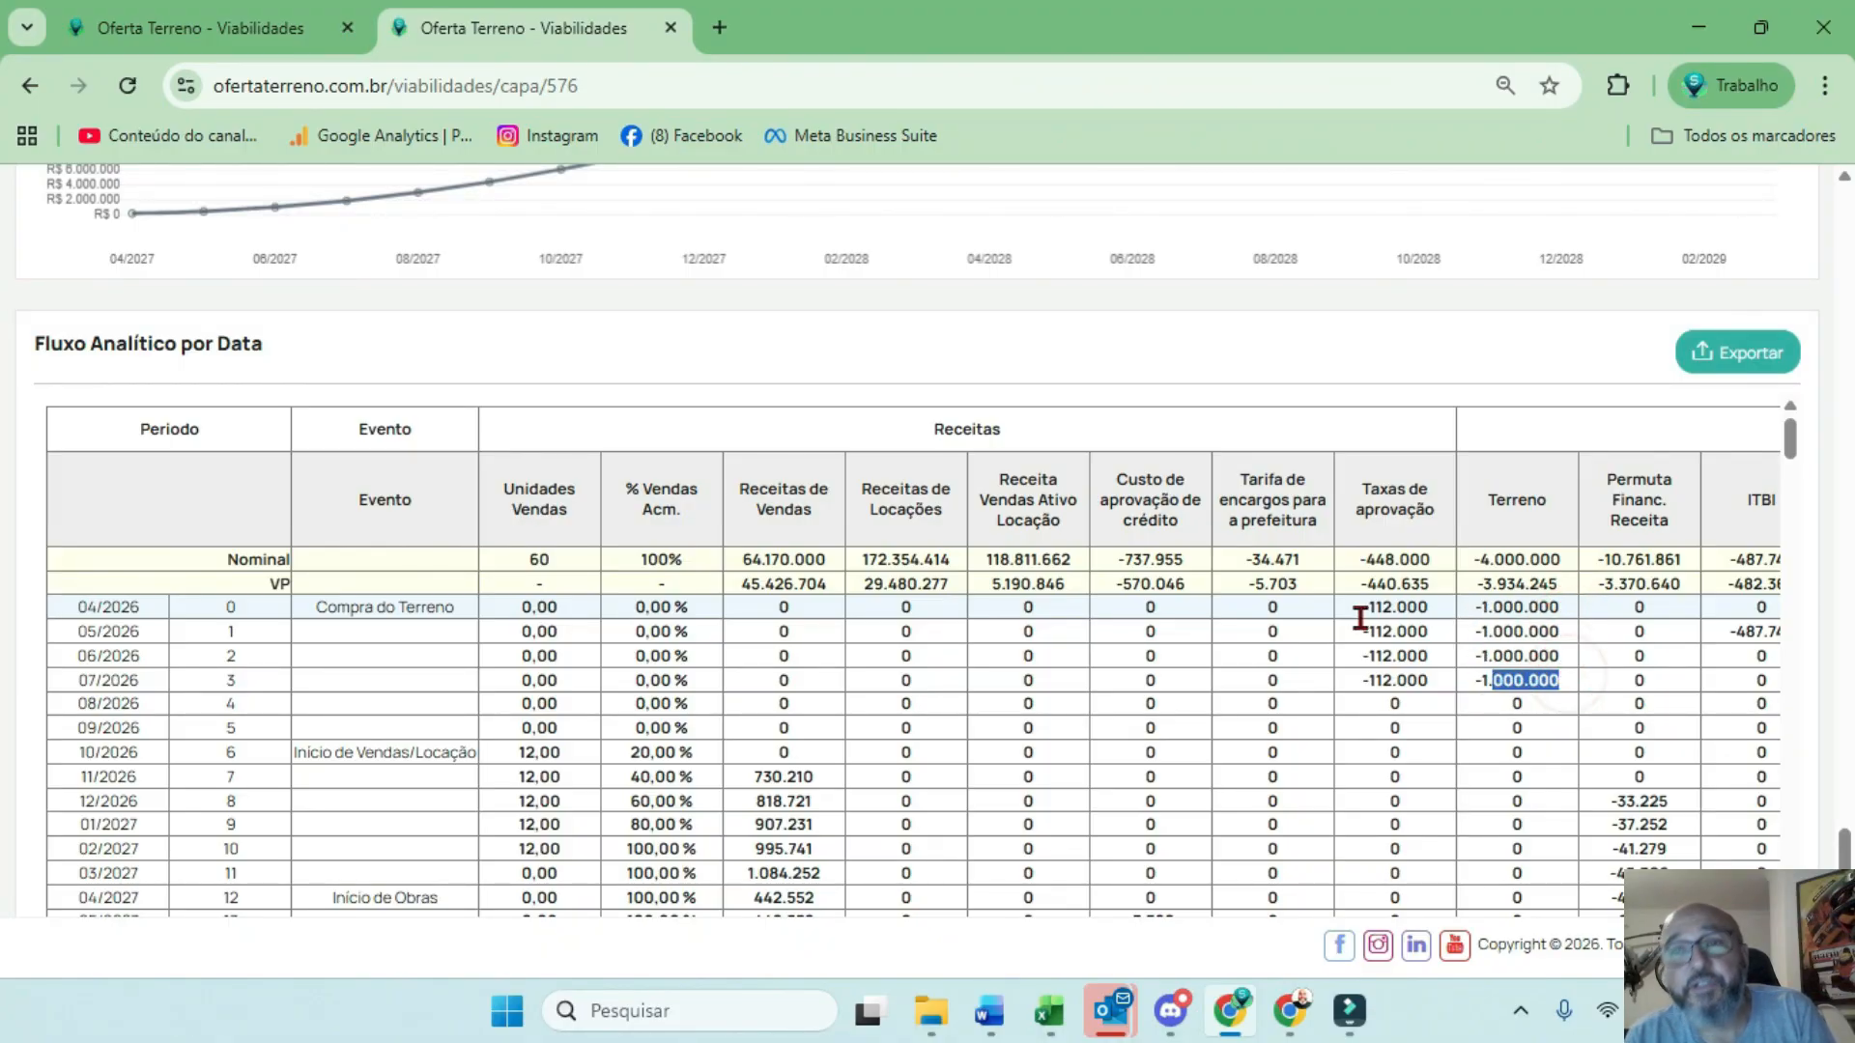
pyautogui.moveTo(1360, 617); pyautogui.dragTo(1359, 679)
pyautogui.moveTo(1844, 850); pyautogui.dragTo(1850, 377)
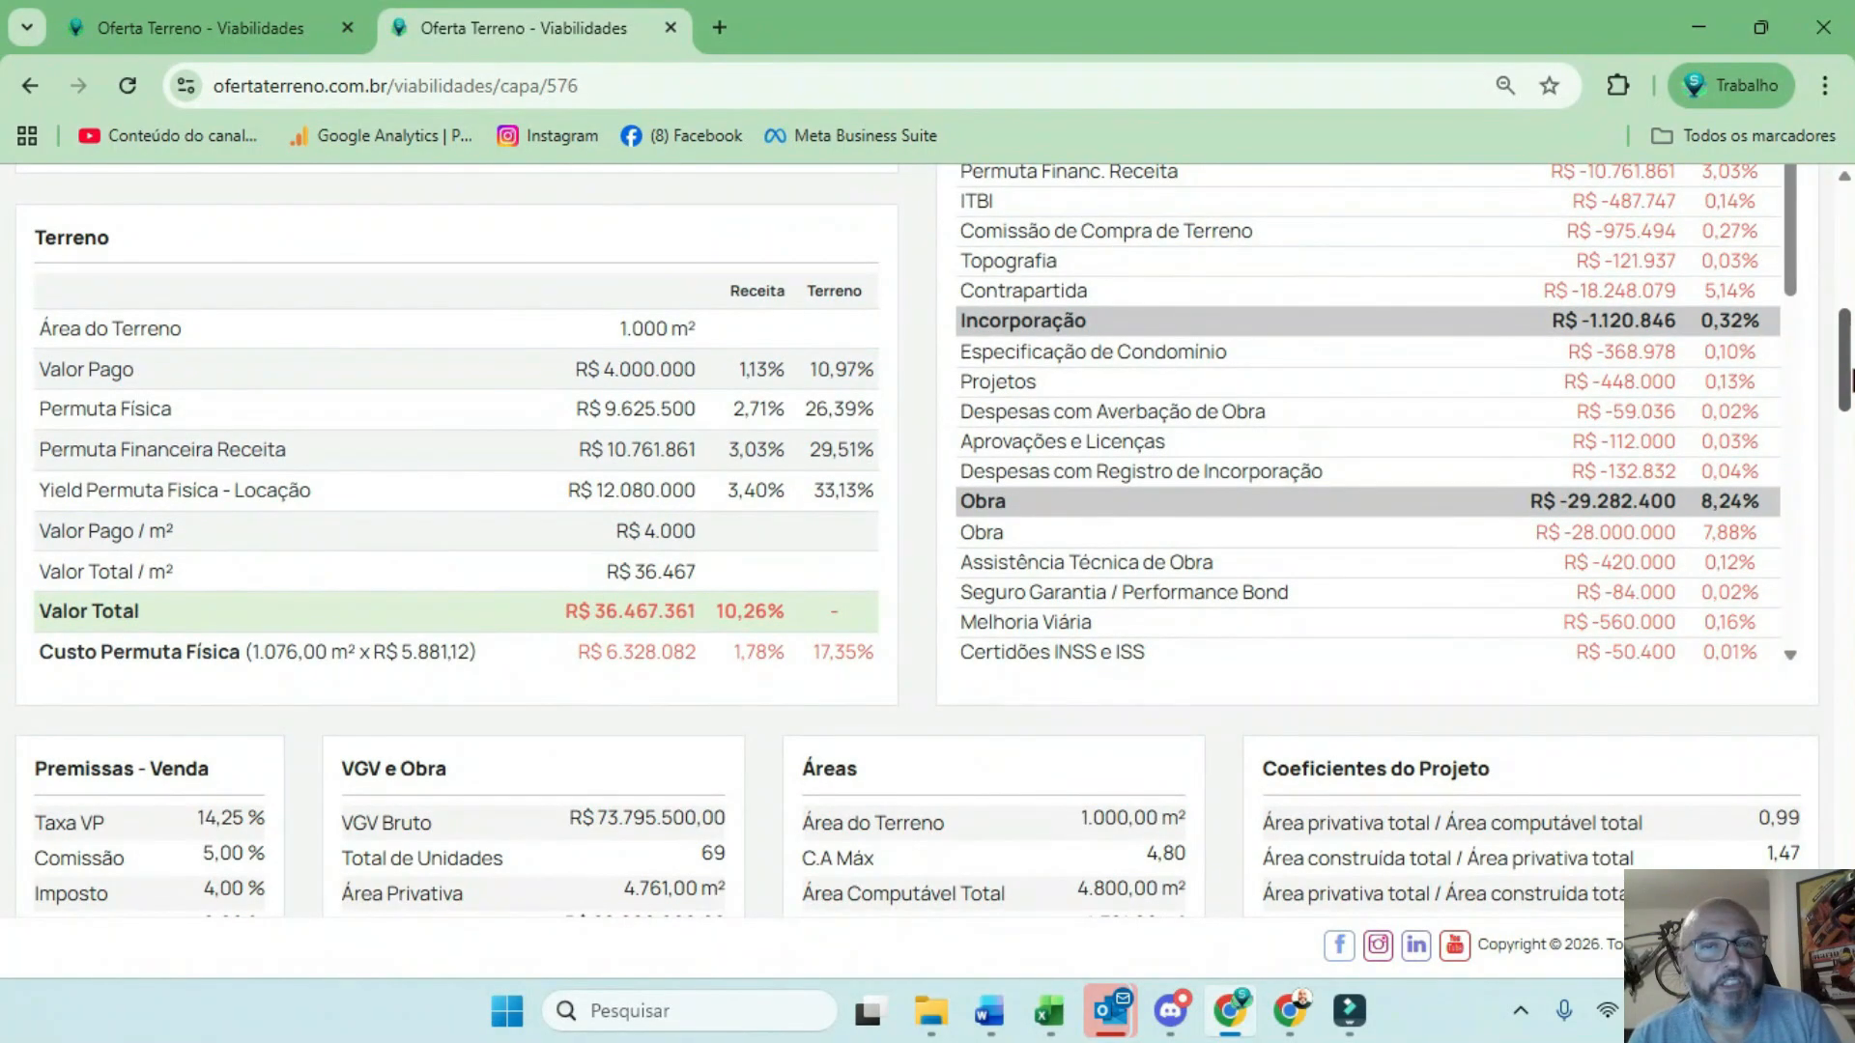
pyautogui.moveTo(574, 369); pyautogui.dragTo(693, 371)
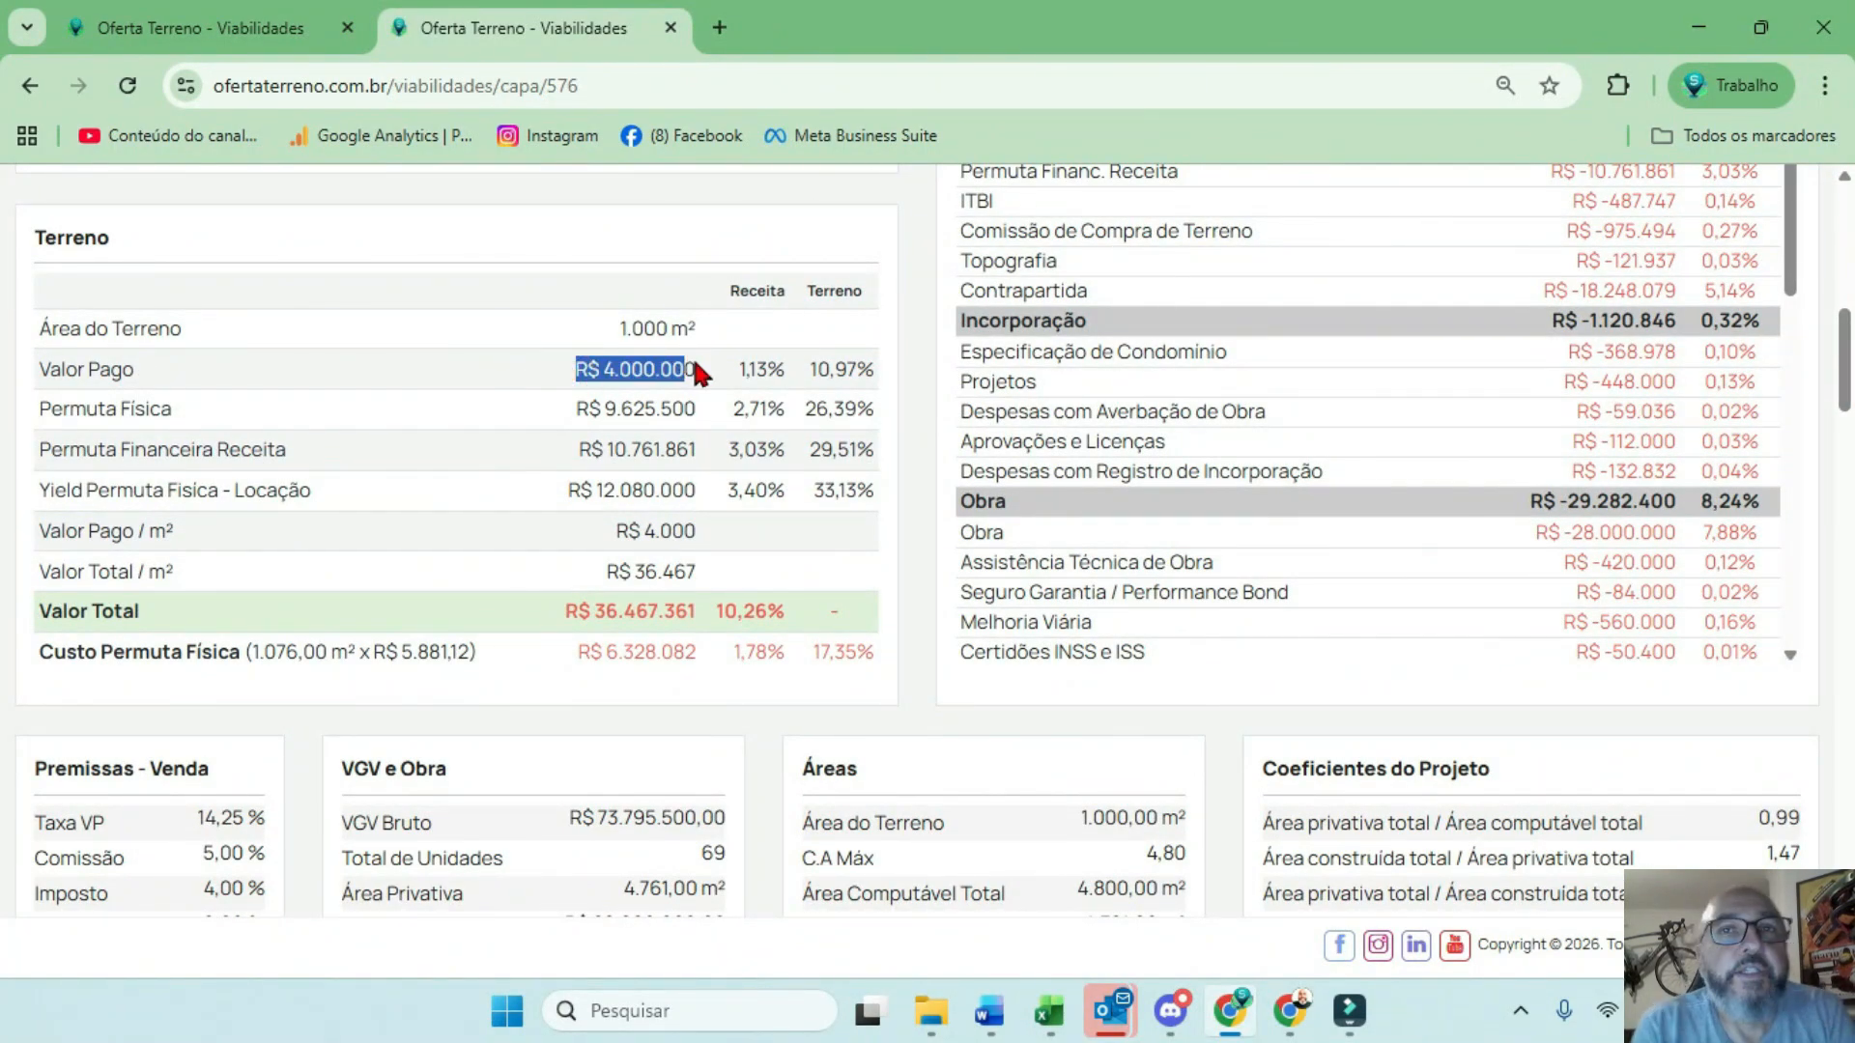